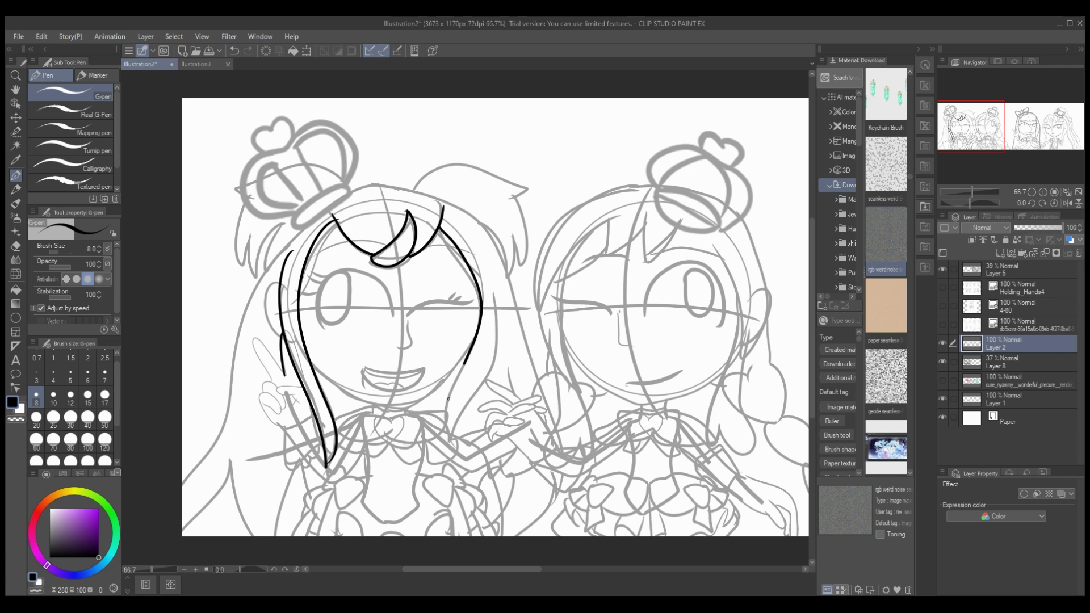
- Ink the leftmost girl's remaining side hair lock, her lower face contour and the small heart at her collar in black
mouse_move(487, 251)
left_mouse_down()
mouse_move(492, 300)
mouse_move(454, 440)
left_mouse_up()
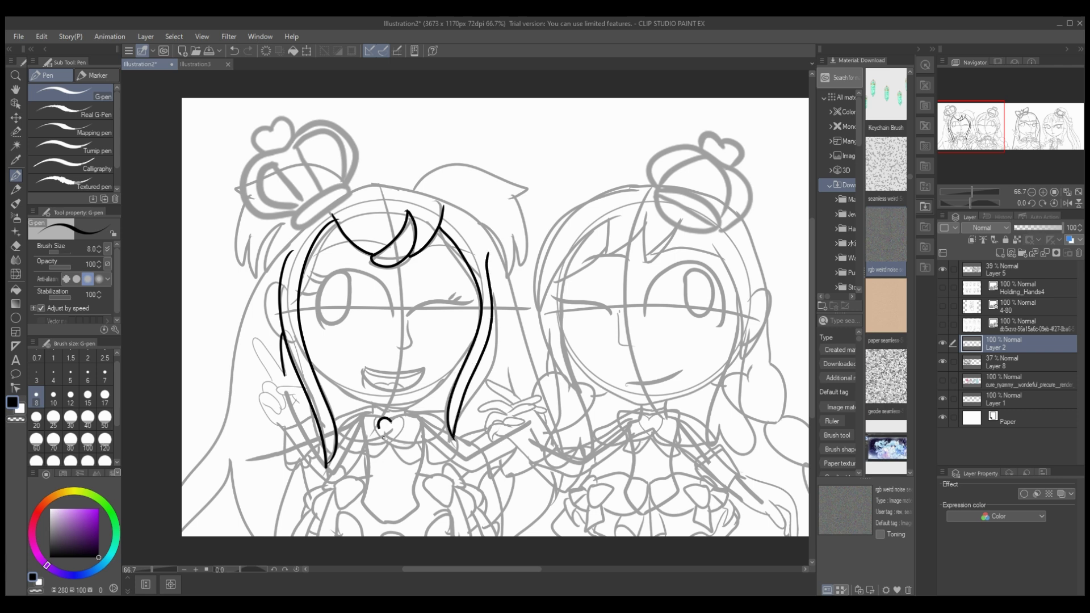
mouse_move(308, 356)
left_mouse_down()
mouse_move(337, 385)
mouse_move(403, 401)
mouse_move(461, 364)
mouse_move(474, 337)
left_mouse_up()
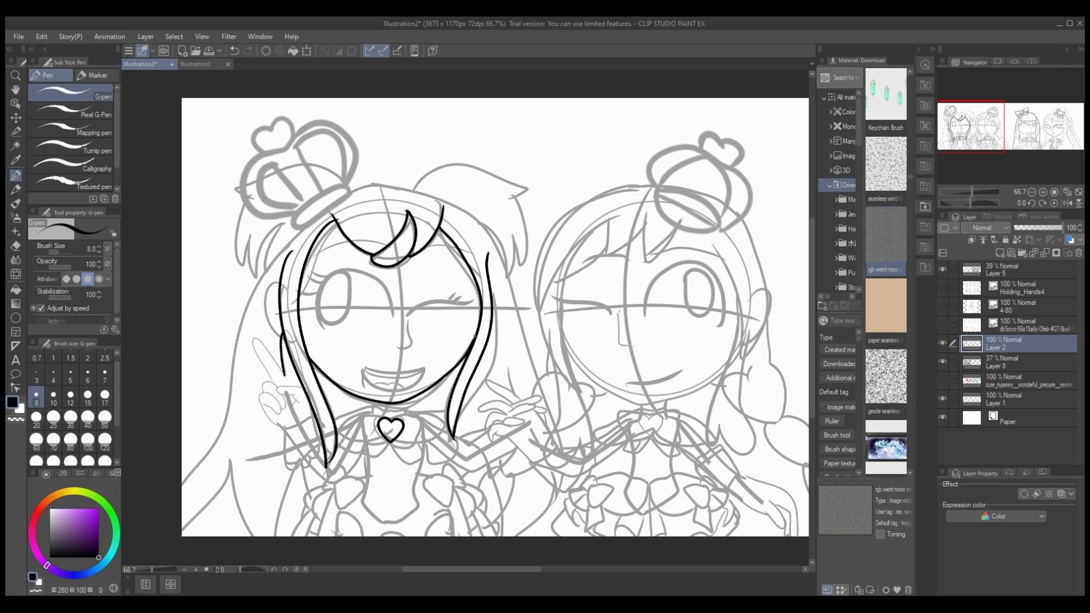
- Ink the leftmost girl's nose, open smiling mouth and both eyebrows over the sketch
key("ctrl+plus")
mouse_move(380, 320)
left_mouse_down()
mouse_move(383, 357)
mouse_move(364, 359)
left_mouse_up()
mouse_move(309, 389)
left_mouse_down()
mouse_move(404, 392)
mouse_move(380, 418)
mouse_move(402, 393)
left_mouse_up()
left_click_drag(329, 420, 373, 421)
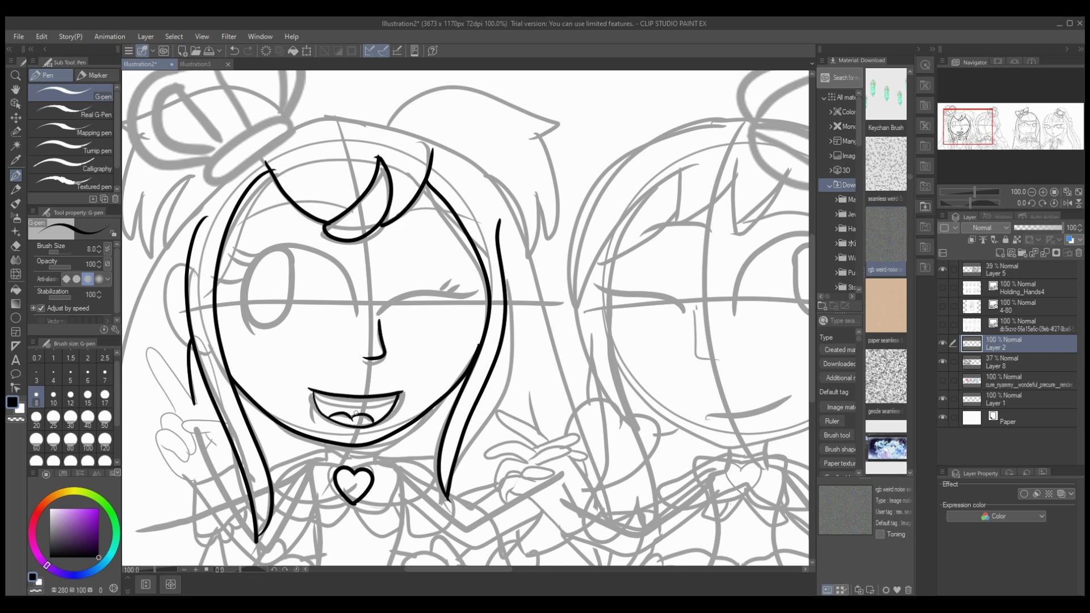
mouse_move(314, 396)
left_mouse_down()
mouse_move(356, 408)
mouse_move(401, 398)
left_mouse_up()
left_click_drag(389, 233, 487, 236)
left_click_drag(322, 224, 301, 215)
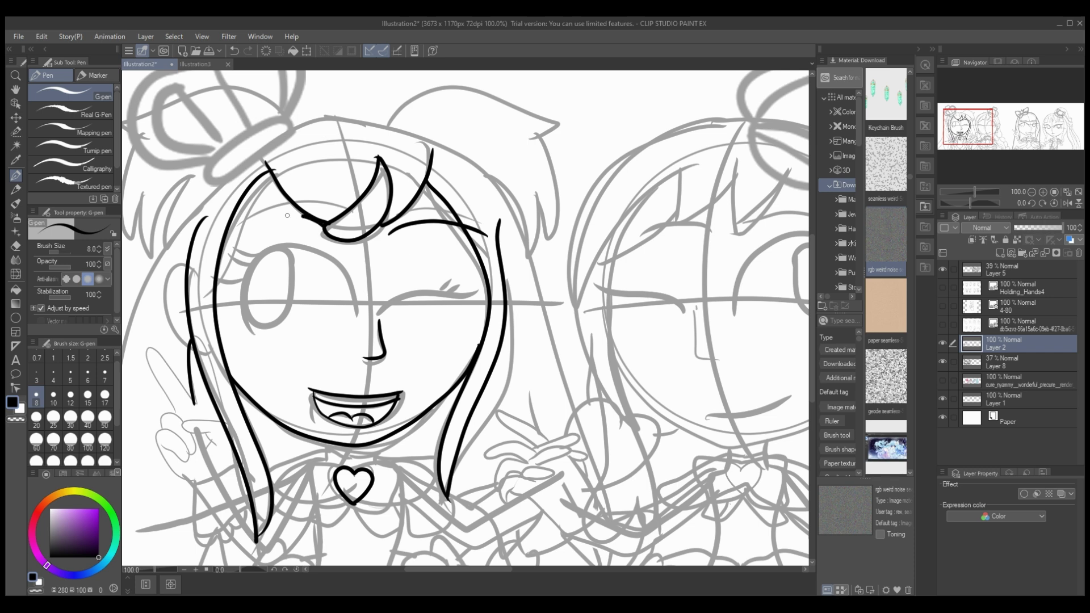
- Ink the leftmost girl's peace-sign hand and the scalloped cuff below it
left_click_drag(458, 569, 432, 570)
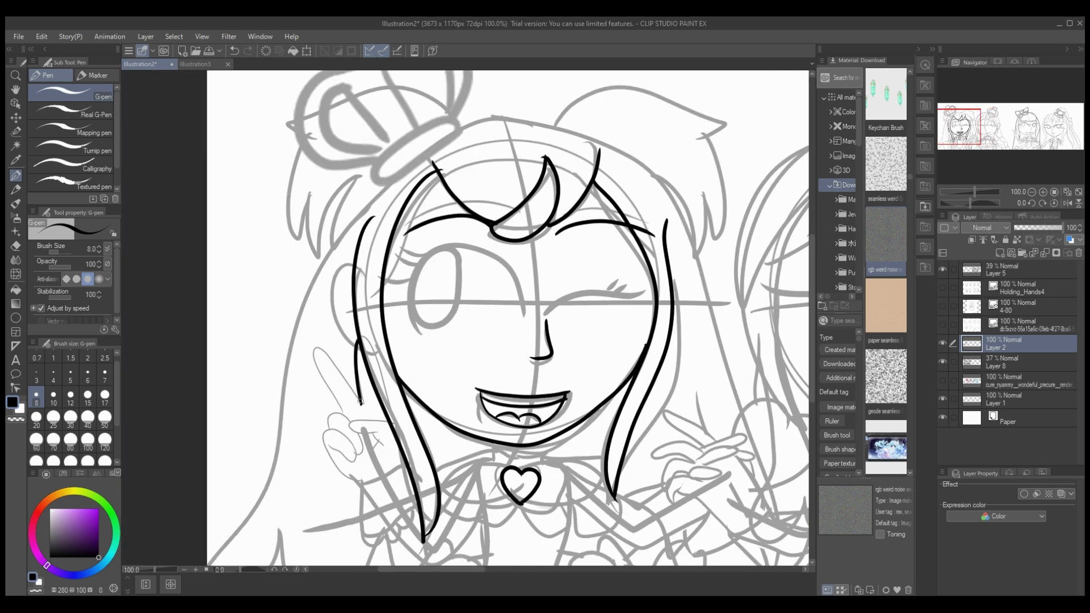
mouse_move(360, 402)
left_mouse_down()
mouse_move(319, 368)
mouse_move(341, 410)
mouse_move(359, 419)
mouse_move(351, 430)
mouse_move(383, 435)
mouse_move(373, 444)
mouse_move(385, 481)
mouse_move(407, 465)
left_mouse_up()
scroll(408, 465, "down", 2)
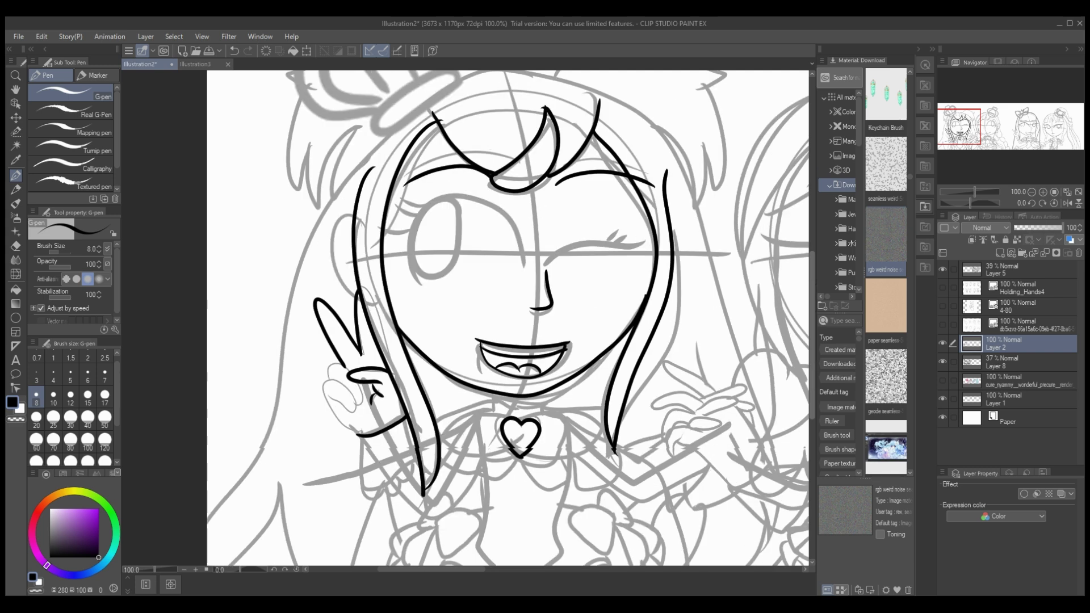
mouse_move(360, 425)
left_mouse_down()
mouse_move(375, 470)
mouse_move(421, 439)
left_mouse_up()
left_click_drag(371, 481, 405, 458)
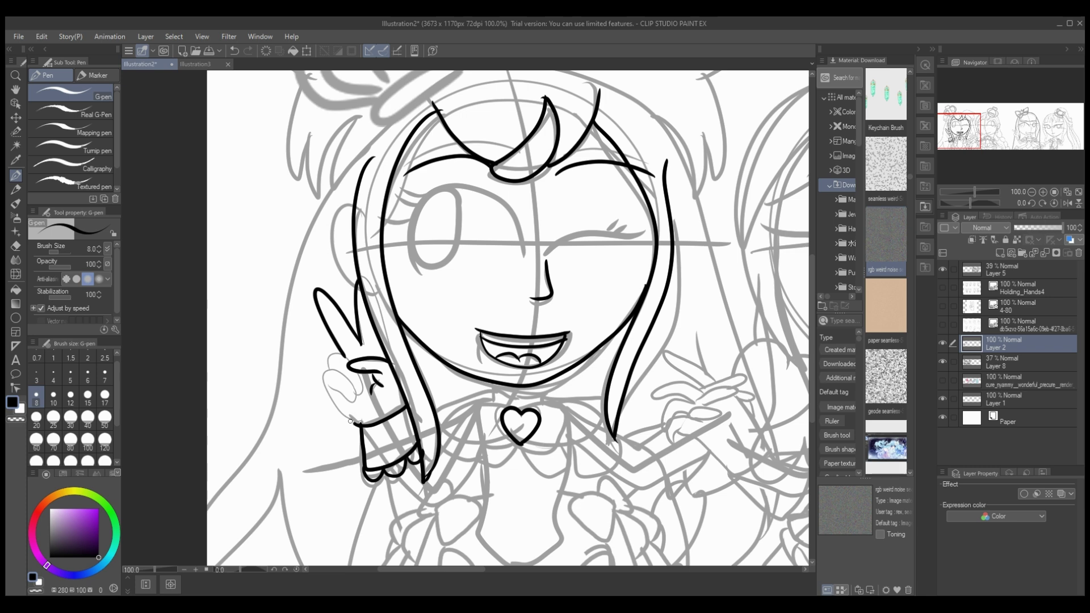
mouse_move(351, 421)
left_mouse_down()
mouse_move(326, 382)
mouse_move(348, 378)
mouse_move(358, 405)
mouse_move(330, 389)
mouse_move(327, 369)
mouse_move(346, 358)
mouse_move(364, 398)
left_mouse_up()
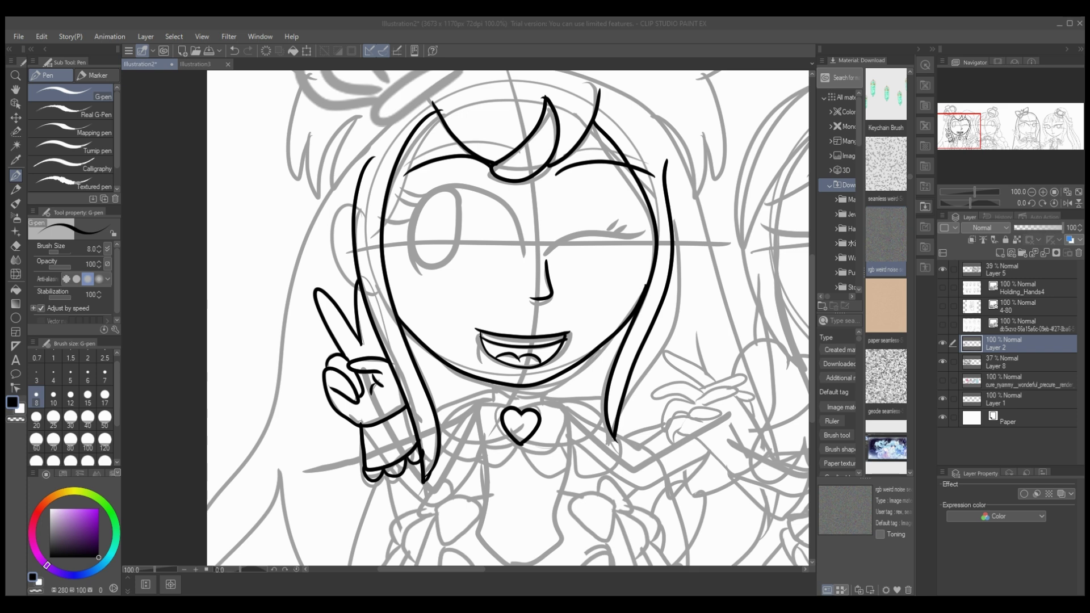
- Ink the leftmost girl's winking eye and her open eye's lashes and iris outline with a size 17 brush
left_click(105, 396)
mouse_move(550, 260)
left_mouse_down()
mouse_move(586, 235)
mouse_move(656, 229)
mouse_move(627, 232)
left_mouse_up()
mouse_move(624, 220)
left_mouse_down()
mouse_move(551, 254)
mouse_move(647, 218)
mouse_move(601, 234)
mouse_move(639, 213)
left_mouse_up()
mouse_move(519, 264)
left_mouse_down()
mouse_move(516, 230)
mouse_move(454, 184)
mouse_move(370, 221)
left_mouse_up()
mouse_move(418, 196)
left_mouse_down()
mouse_move(386, 198)
mouse_move(398, 190)
left_mouse_up()
left_click_drag(412, 213, 413, 274)
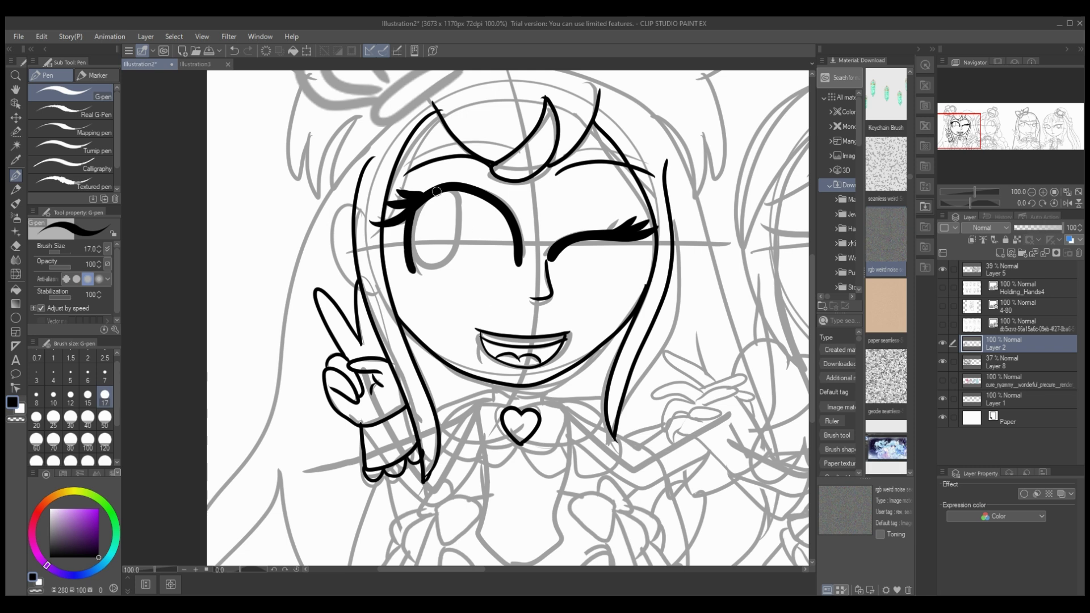
mouse_move(436, 192)
left_mouse_down()
mouse_move(456, 237)
mouse_move(409, 266)
left_mouse_up()
mouse_move(425, 213)
left_mouse_down()
mouse_move(430, 242)
mouse_move(426, 218)
left_mouse_up()
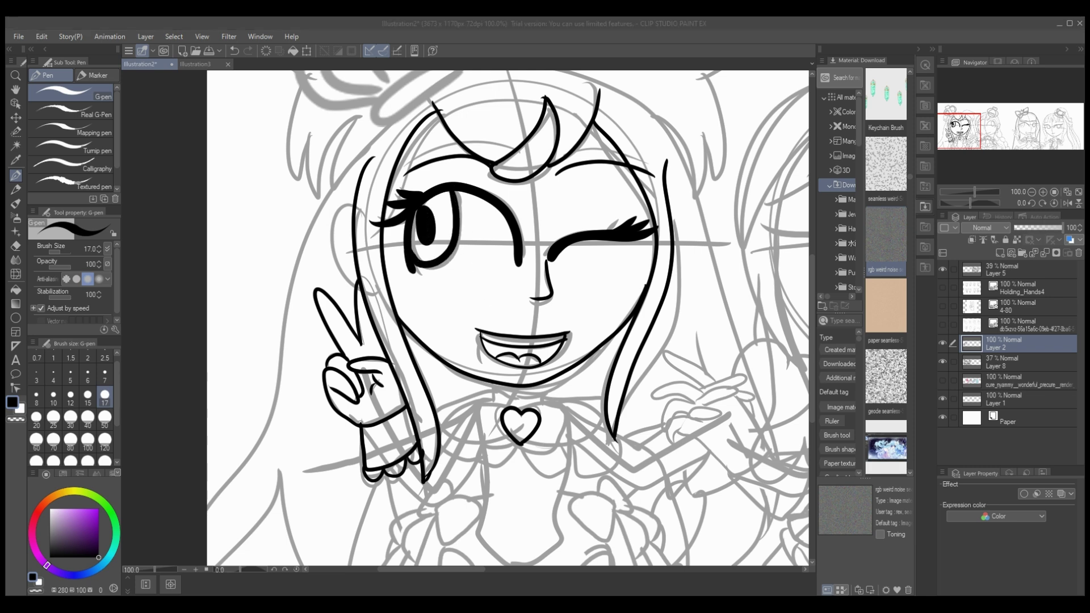
left_click(234, 50)
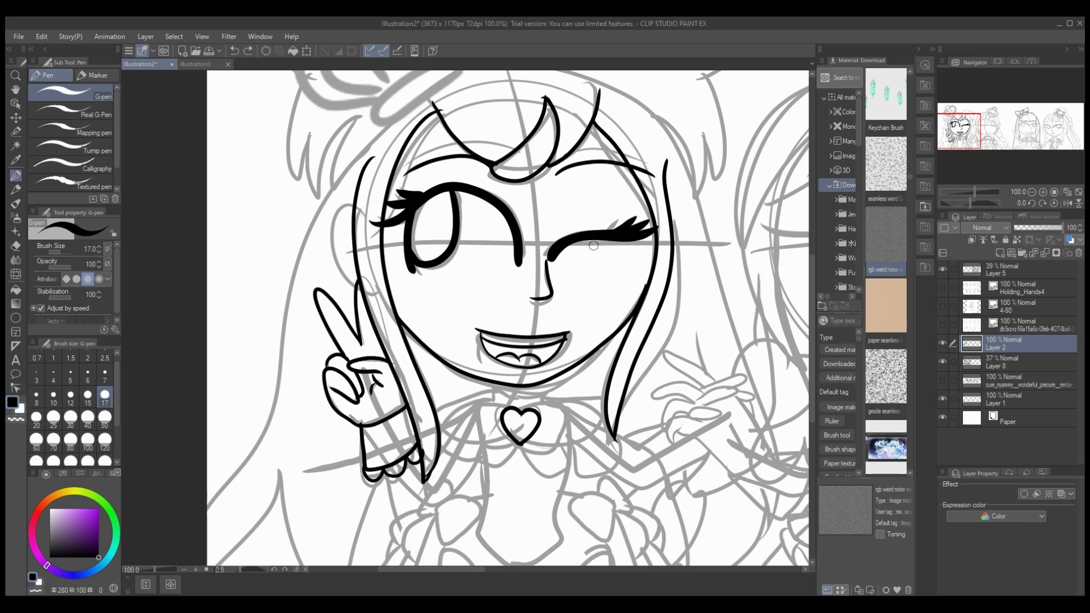
- Paint a light yellow oval inside the open eye on a new layer beneath the line art
key("x")
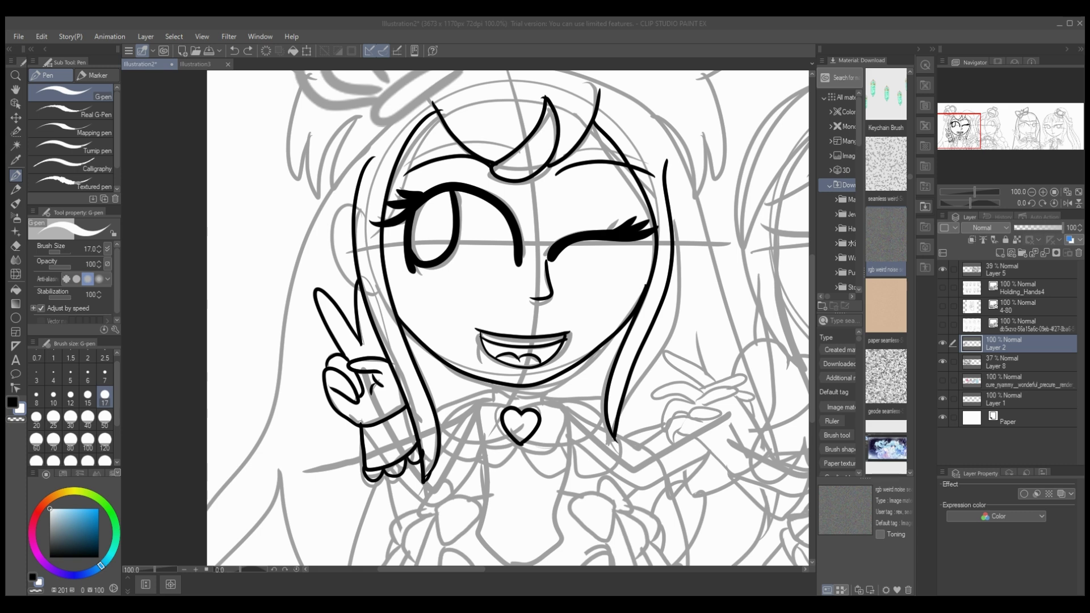
key("alt+Tab")
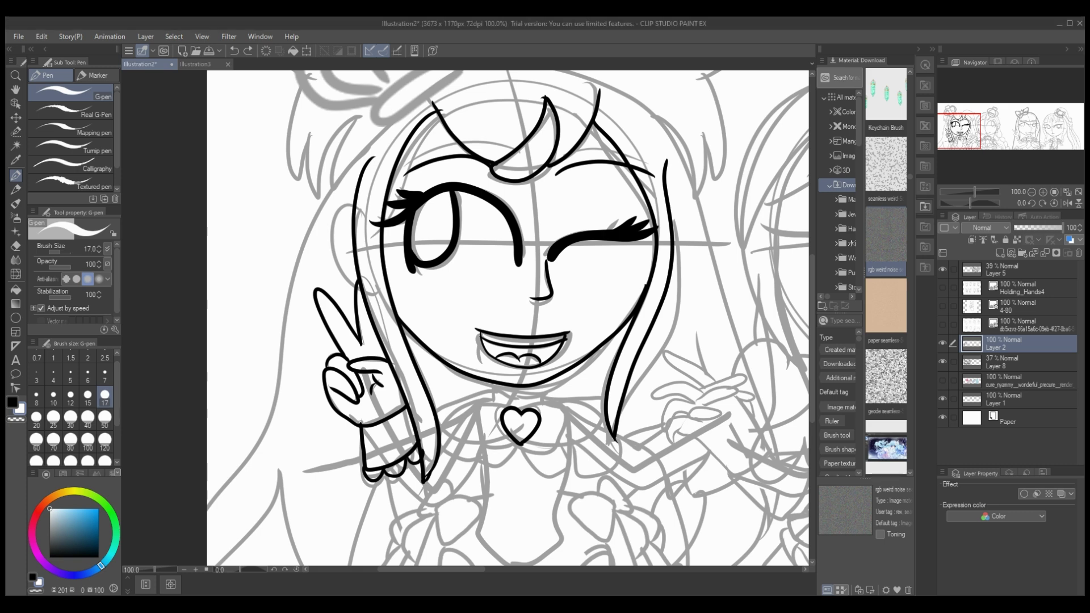
key("ctrl+shift+n")
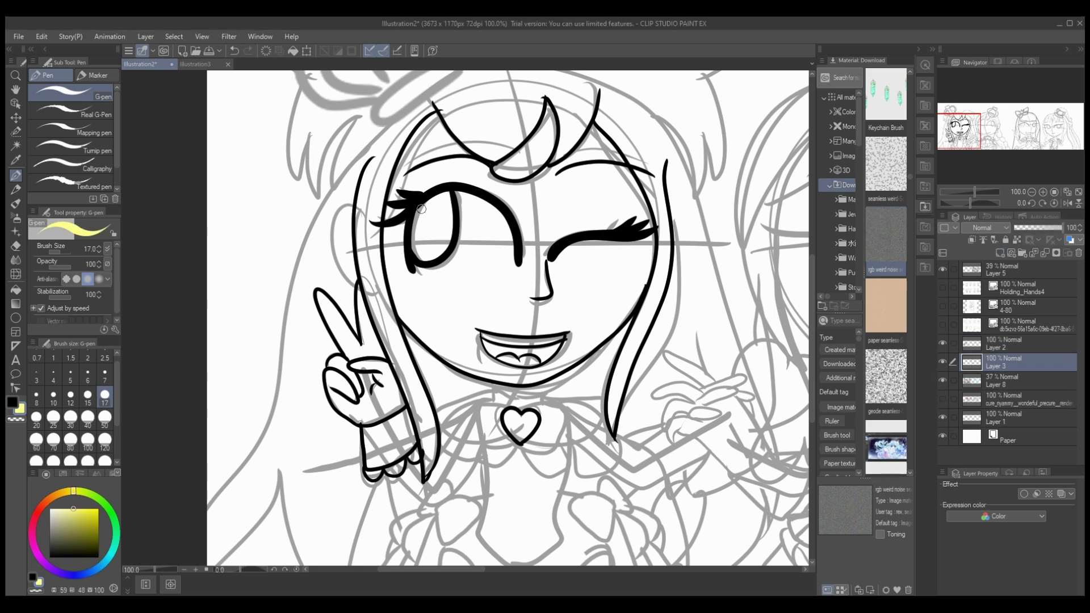
mouse_move(423, 205)
left_mouse_down()
mouse_move(433, 243)
mouse_move(425, 207)
left_mouse_up()
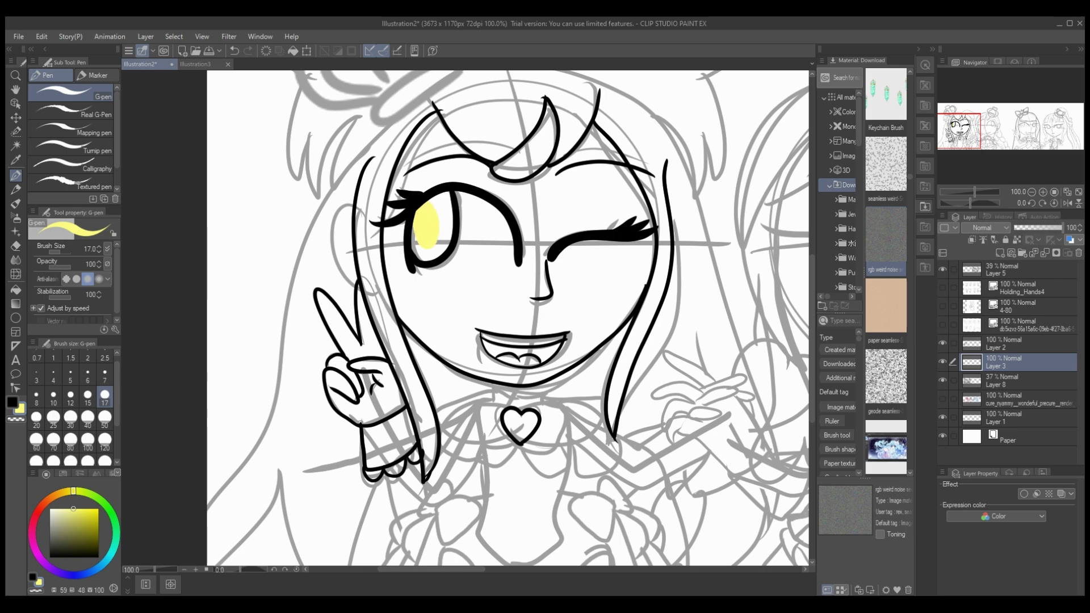
- On the line art layer, ink the leftmost girl's crown outline, band and dividing lines in black with a size 8 brush
key("alt+bracketright")
key("x")
key("bracketleft")
key("bracketleft")
key("bracketleft")
key("bracketleft")
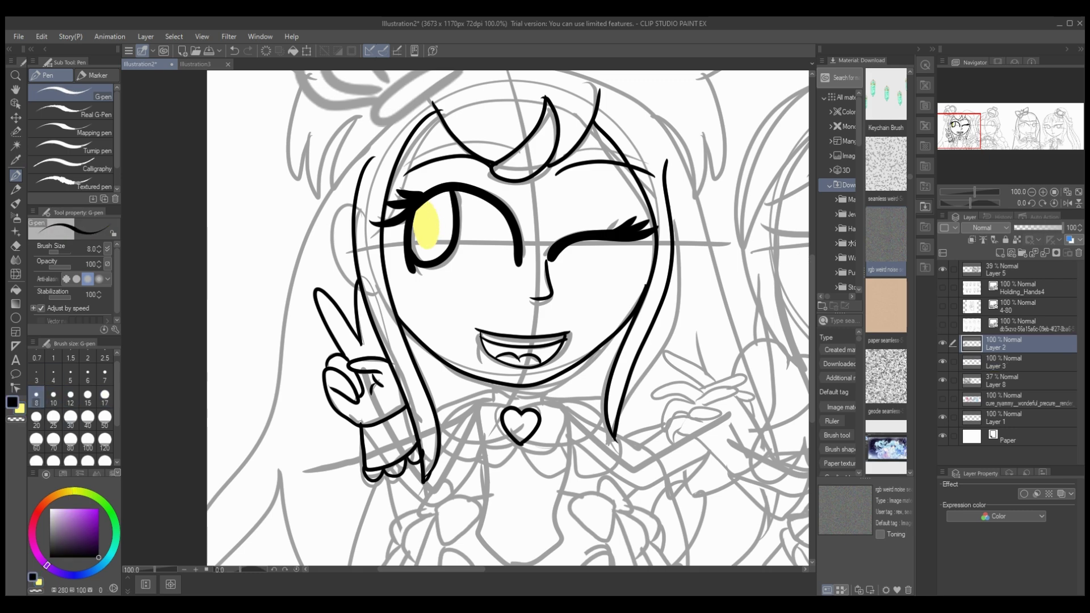
scroll(508, 318, "up", 5)
mouse_move(465, 254)
left_mouse_down()
mouse_move(427, 290)
mouse_move(423, 256)
mouse_move(457, 252)
mouse_move(429, 158)
left_mouse_up()
key("ctrl+z")
mouse_move(458, 248)
left_mouse_down()
mouse_move(453, 168)
mouse_move(379, 166)
mouse_move(289, 238)
mouse_move(340, 289)
mouse_move(376, 292)
left_mouse_up()
left_click_drag(342, 208, 389, 273)
left_click_drag(381, 184, 414, 255)
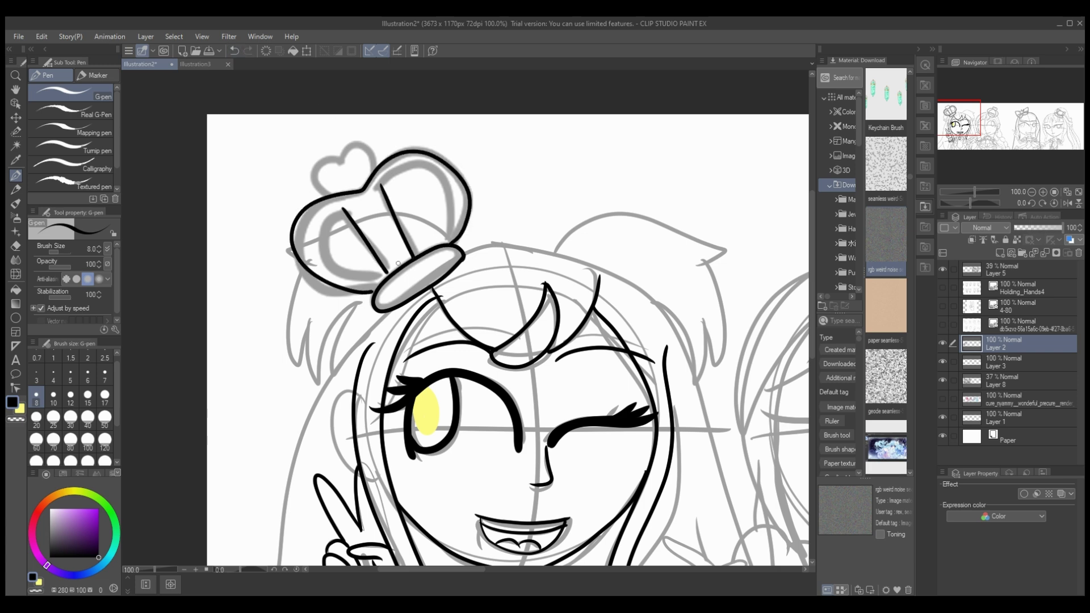
- Ink the crown's curved inner panels and the heart on top of it
mouse_move(383, 187)
left_mouse_down()
mouse_move(448, 187)
mouse_move(449, 245)
left_mouse_up()
mouse_move(343, 209)
left_mouse_down()
mouse_move(342, 280)
mouse_move(377, 287)
left_mouse_up()
left_click_drag(342, 162, 314, 182)
left_click_drag(364, 141, 376, 167)
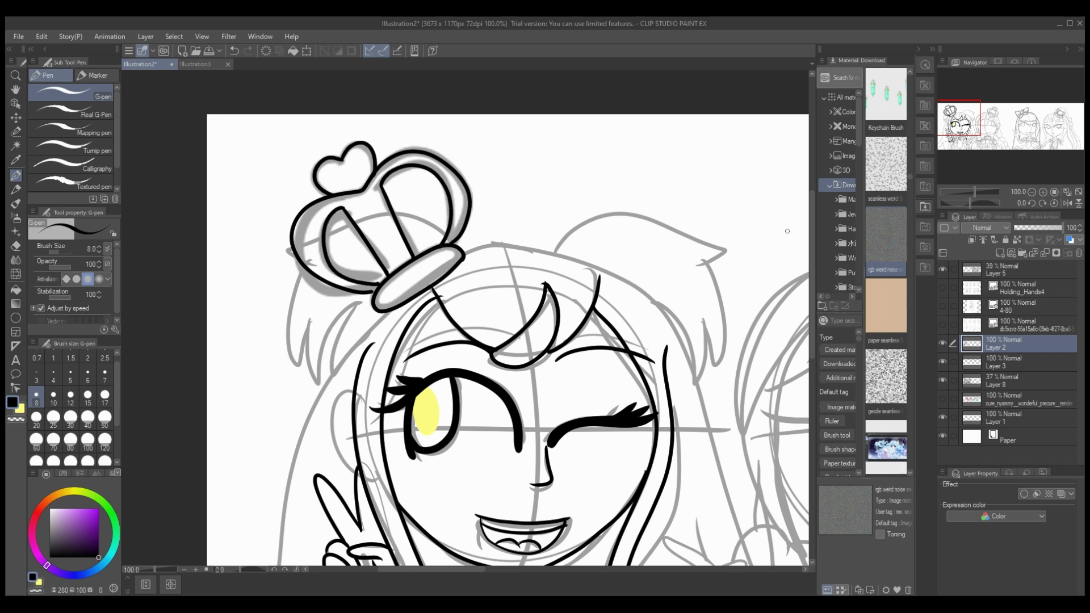
- Ink the leftmost girl's neck, collar and bow around the heart, plus the bent arm below her peace-sign hand
scroll(638, 194, "down", 5)
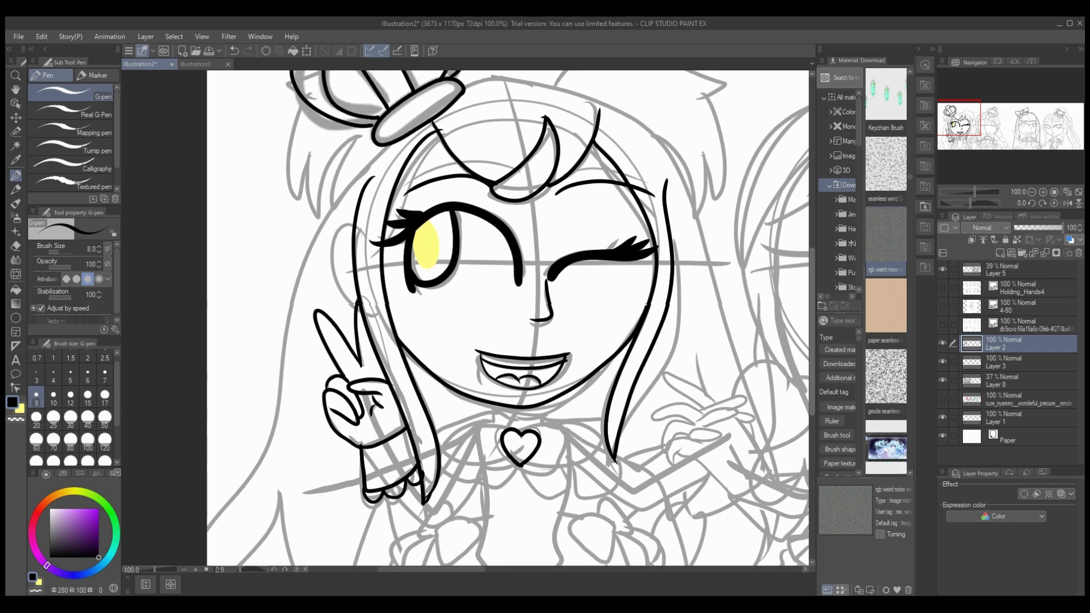
mouse_move(510, 358)
left_mouse_down()
mouse_move(477, 363)
mouse_move(511, 392)
mouse_move(544, 342)
mouse_move(566, 358)
mouse_move(525, 400)
mouse_move(540, 430)
mouse_move(525, 394)
mouse_move(515, 398)
left_mouse_up()
mouse_move(472, 356)
left_mouse_down()
mouse_move(449, 393)
mouse_move(478, 392)
left_mouse_up()
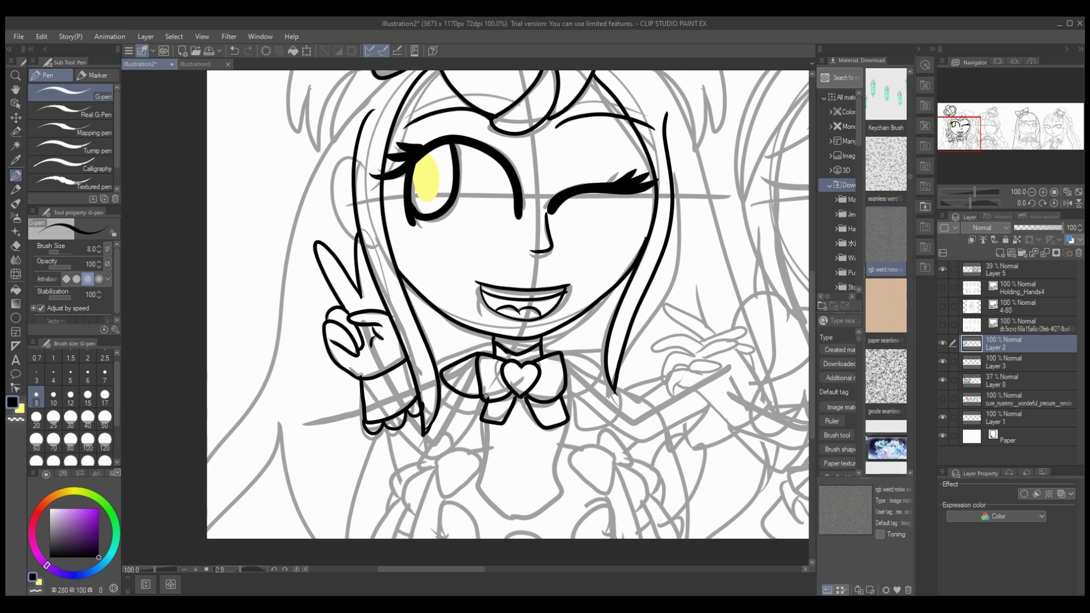
mouse_move(562, 354)
left_mouse_down()
mouse_move(594, 360)
mouse_move(563, 390)
left_mouse_up()
mouse_move(390, 428)
left_mouse_down()
mouse_move(458, 442)
mouse_move(482, 396)
left_mouse_up()
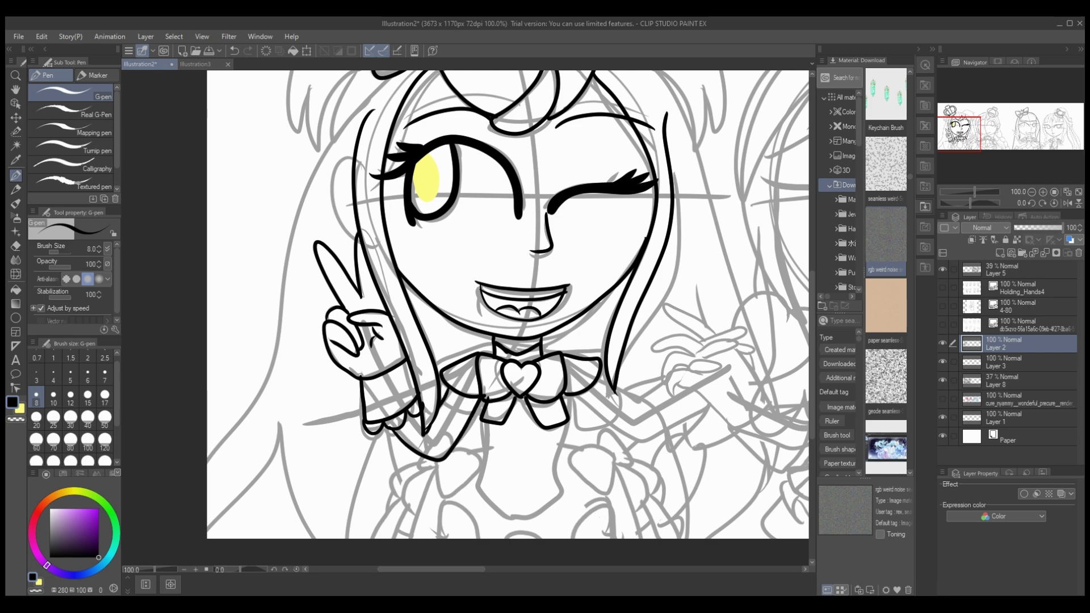
left_click_drag(750, 407, 455, 407)
mouse_move(366, 378)
left_mouse_down()
mouse_move(355, 414)
mouse_move(374, 435)
mouse_move(414, 402)
left_mouse_up()
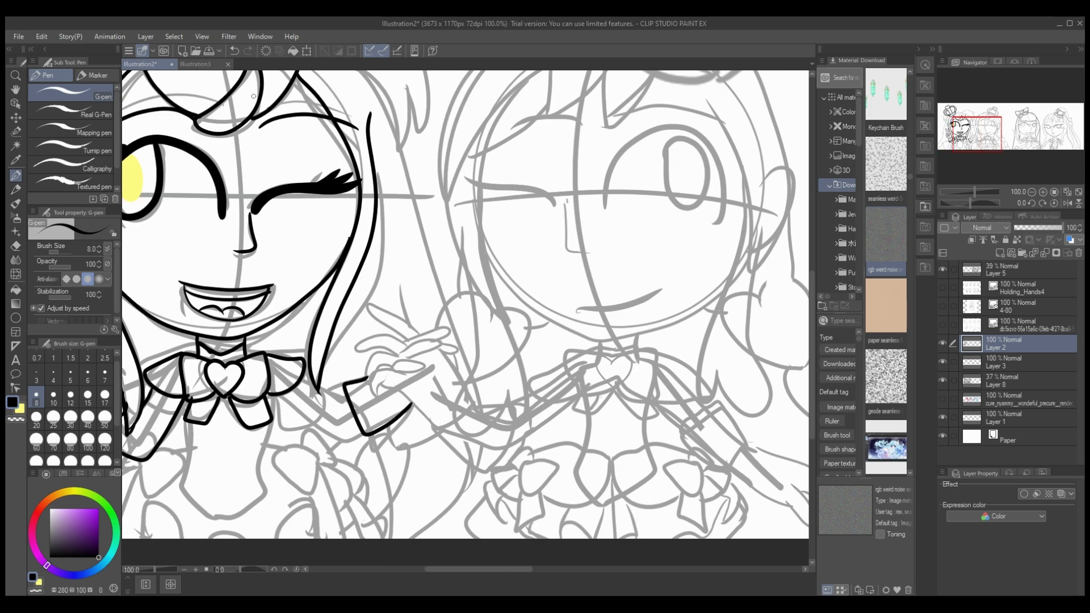
key("ctrl+z")
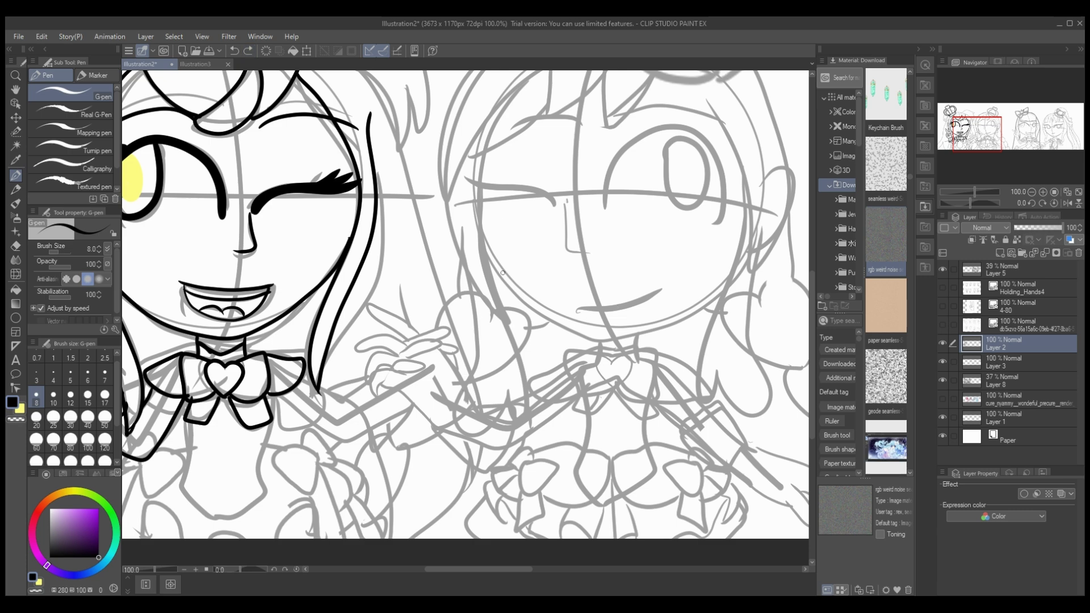
- Ink the second girl's nose and the outline of her crown with its band and heart topper
scroll(502, 273, "up", 3)
left_click_drag(570, 277, 591, 340)
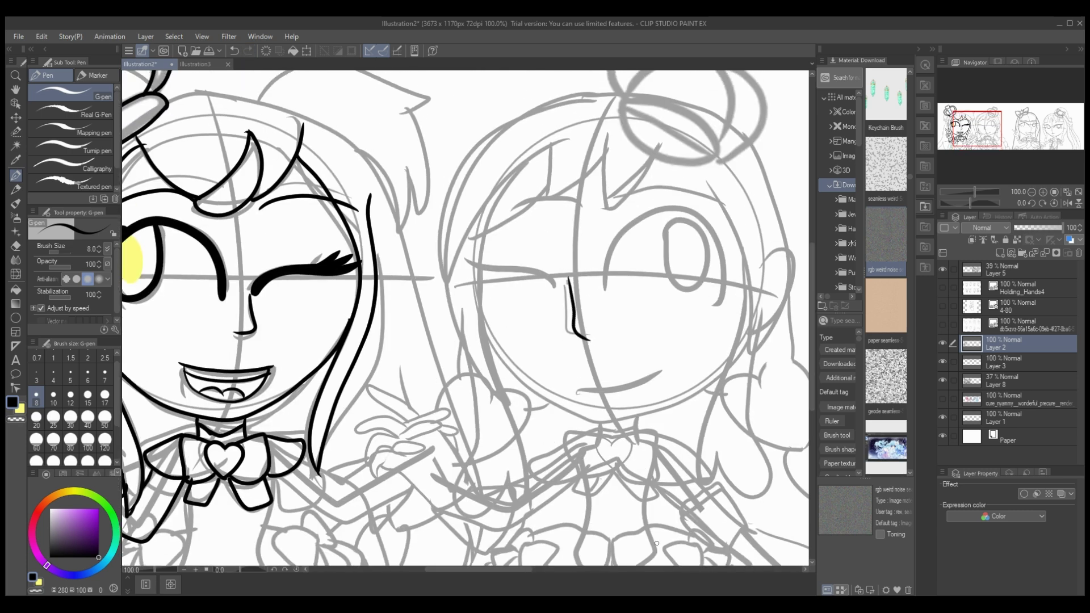
scroll(657, 543, "up", 3)
mouse_move(623, 181)
left_mouse_down()
mouse_move(666, 251)
mouse_move(718, 229)
mouse_move(731, 246)
mouse_move(766, 182)
mouse_move(714, 139)
mouse_move(632, 124)
mouse_move(628, 189)
mouse_move(716, 228)
mouse_move(666, 200)
mouse_move(714, 233)
left_mouse_up()
mouse_move(624, 185)
left_mouse_down()
mouse_move(715, 227)
mouse_move(665, 199)
mouse_move(712, 237)
left_mouse_up()
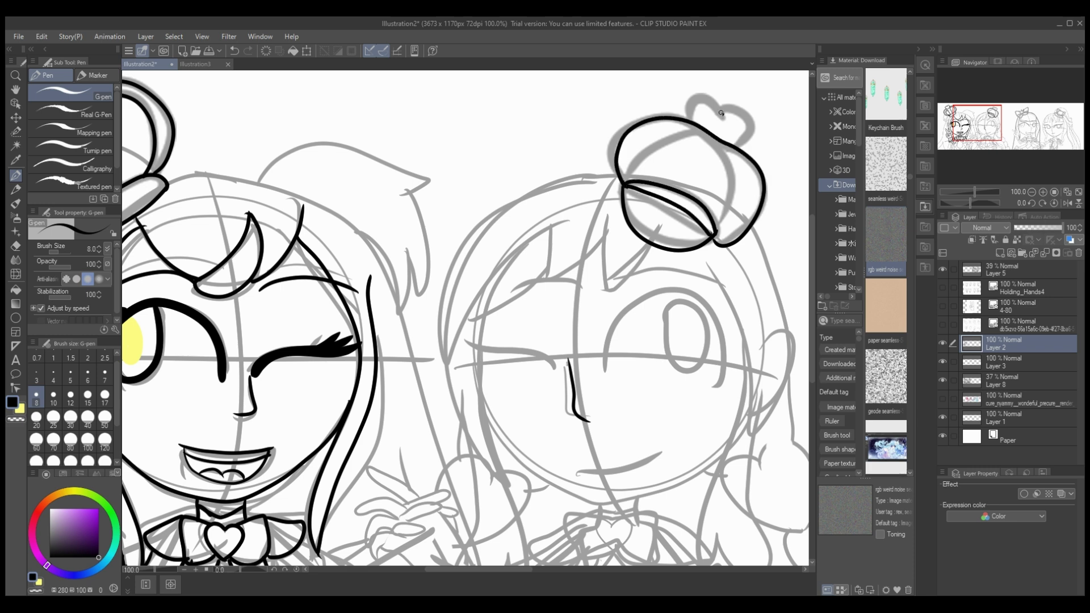
mouse_move(721, 113)
left_mouse_down()
mouse_move(753, 130)
mouse_move(734, 142)
left_mouse_up()
- Ink the second girl's bangs and the long hair lock beside her open eye
mouse_move(628, 174)
left_mouse_down()
mouse_move(539, 181)
mouse_move(440, 358)
left_mouse_up()
key("ctrl+z")
mouse_move(625, 170)
left_mouse_down()
mouse_move(442, 352)
mouse_move(552, 223)
mouse_move(543, 281)
mouse_move(595, 245)
mouse_move(654, 246)
mouse_move(729, 562)
mouse_move(749, 461)
mouse_move(756, 234)
left_mouse_up()
- Ink the second girl's other side hair lock and her raised hand with its cuff between the two girls
scroll(768, 245, "down", 5)
scroll(429, 365, "up", 1)
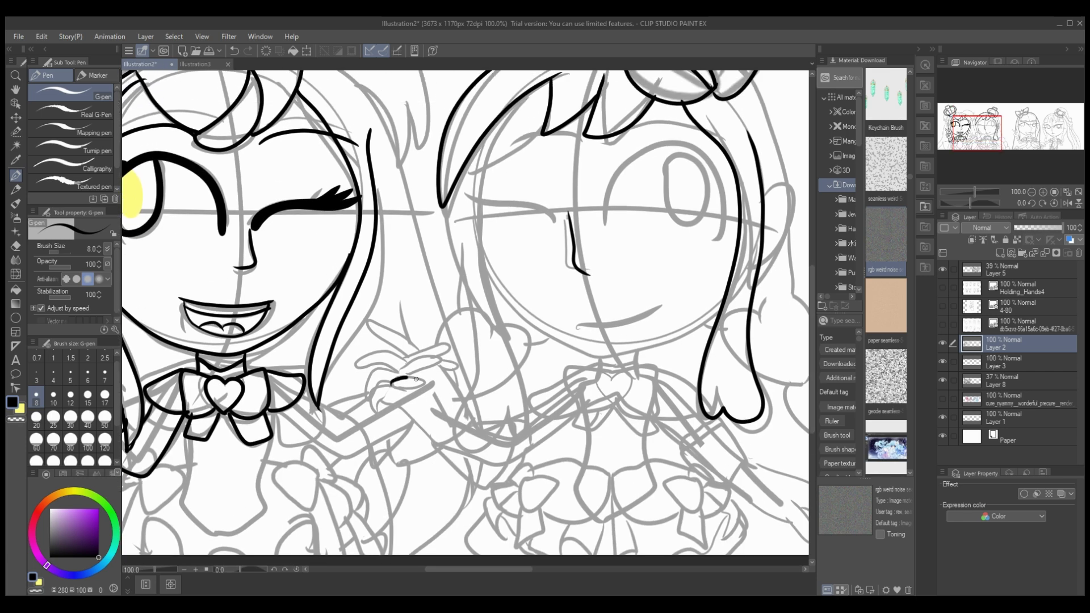
mouse_move(416, 378)
left_mouse_down()
mouse_move(386, 382)
mouse_move(373, 416)
mouse_move(386, 399)
mouse_move(438, 443)
left_mouse_up()
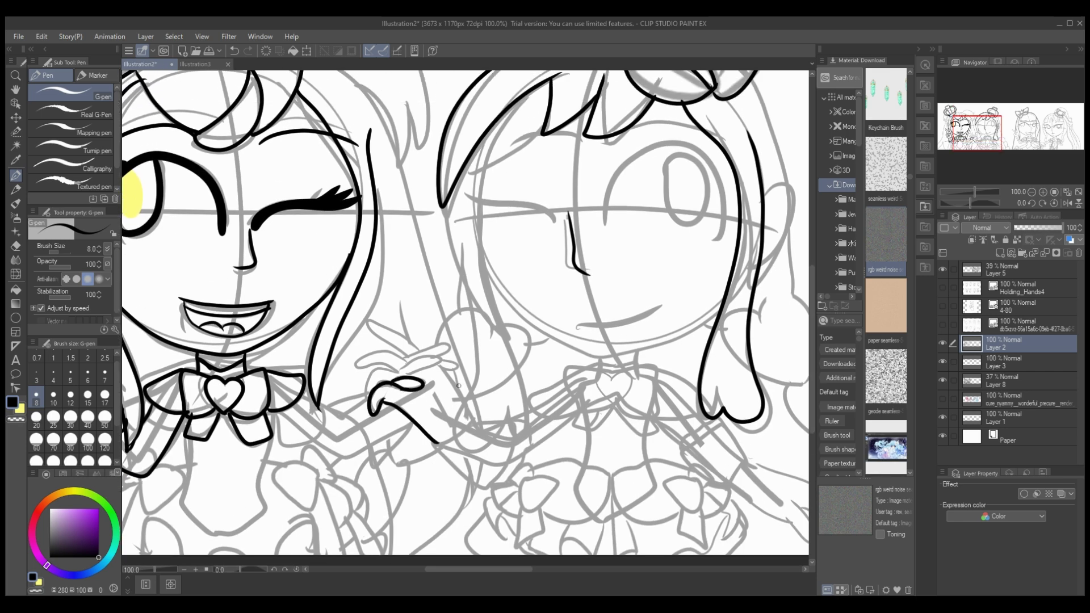
mouse_move(456, 183)
left_mouse_down()
mouse_move(472, 334)
mouse_move(466, 424)
mouse_move(524, 423)
mouse_move(482, 283)
mouse_move(507, 106)
left_mouse_up()
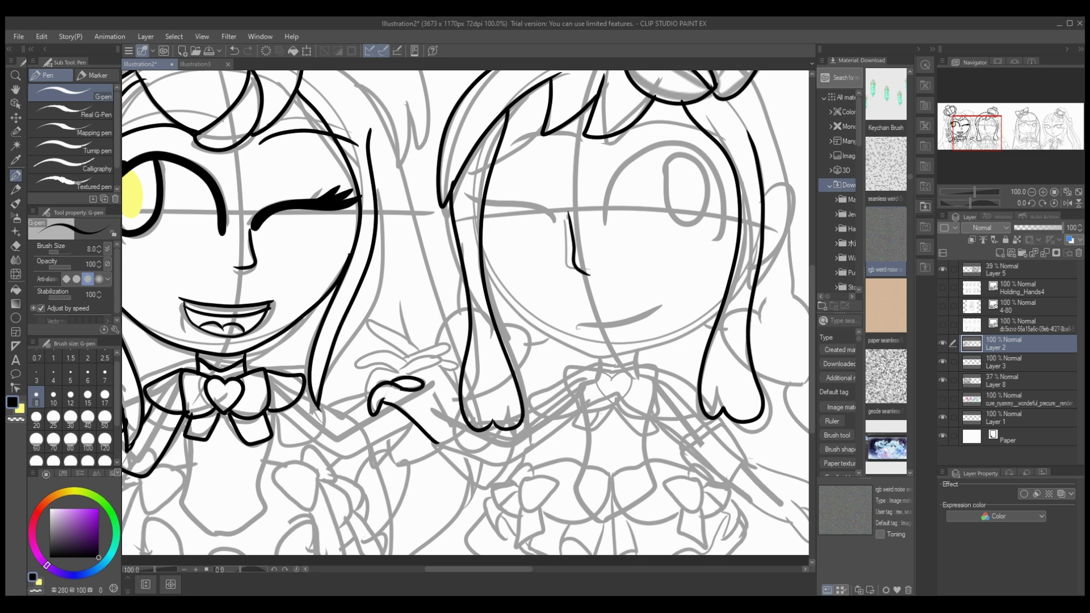
mouse_move(397, 375)
left_mouse_down()
mouse_move(368, 381)
mouse_move(411, 361)
mouse_move(356, 363)
left_mouse_up()
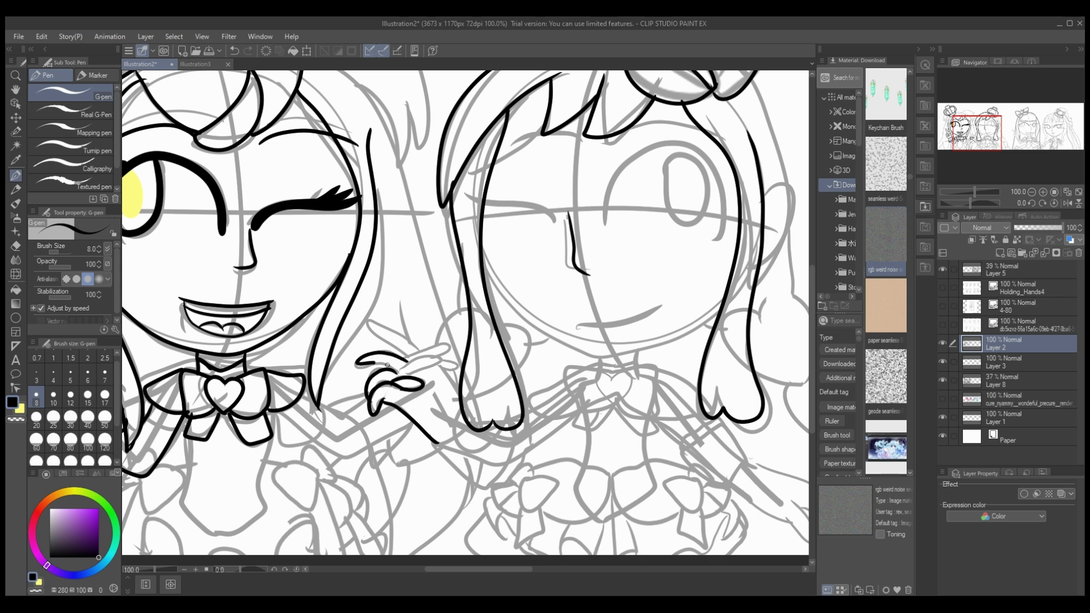
mouse_move(439, 358)
left_mouse_down()
mouse_move(400, 372)
mouse_move(410, 378)
mouse_move(449, 344)
mouse_move(436, 366)
mouse_move(368, 321)
mouse_move(404, 354)
left_mouse_up()
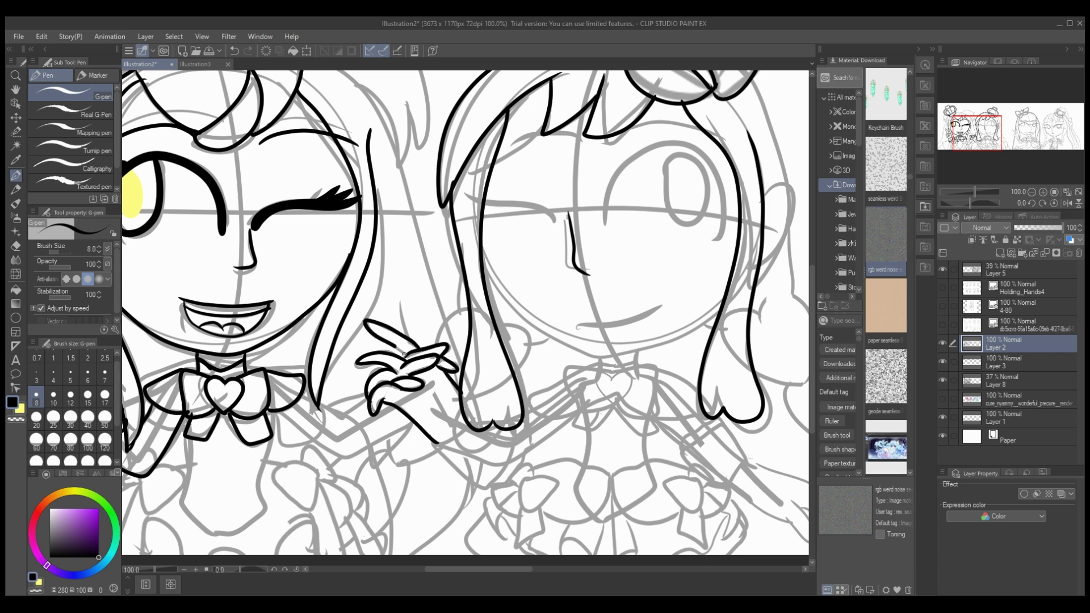
mouse_move(436, 435)
left_mouse_down()
mouse_move(451, 468)
mouse_move(492, 476)
mouse_move(516, 431)
left_mouse_up()
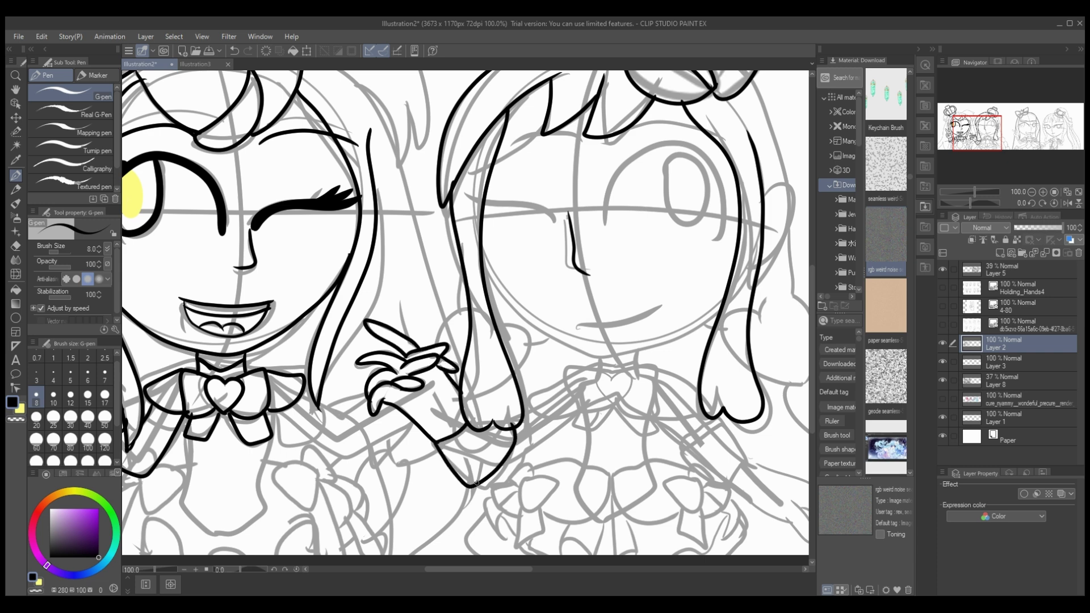
mouse_move(471, 490)
left_mouse_down()
mouse_move(500, 482)
mouse_move(520, 423)
left_mouse_up()
- Ink the second girl's jawline and smile, and the heart-centred bow at her neck
mouse_move(611, 377)
left_mouse_down()
mouse_move(596, 378)
mouse_move(612, 405)
left_mouse_up()
mouse_move(612, 376)
left_mouse_down()
mouse_move(626, 374)
mouse_move(613, 406)
left_mouse_up()
mouse_move(482, 254)
left_mouse_down()
mouse_move(578, 349)
mouse_move(733, 278)
left_mouse_up()
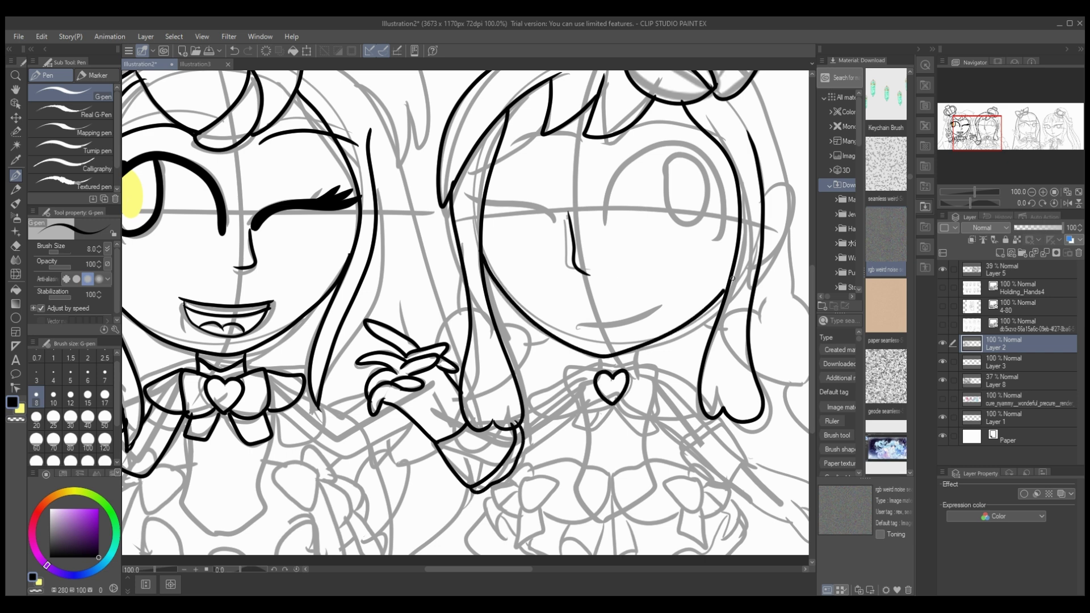
left_click_drag(613, 325, 645, 313)
mouse_move(624, 372)
left_mouse_down()
mouse_move(657, 392)
mouse_move(620, 405)
mouse_move(569, 395)
mouse_move(597, 429)
left_mouse_up()
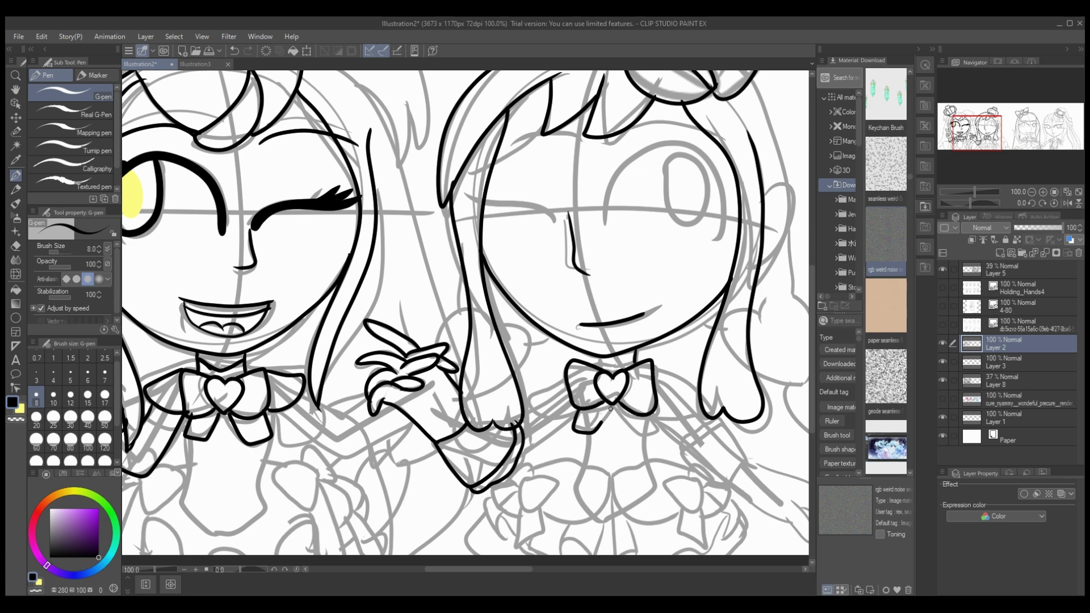
- Ink the first girl's bodice side below her neck bow and the hip bow beneath her peace-sign hand
left_click_drag(341, 432, 571, 431)
left_click_drag(507, 415, 500, 463)
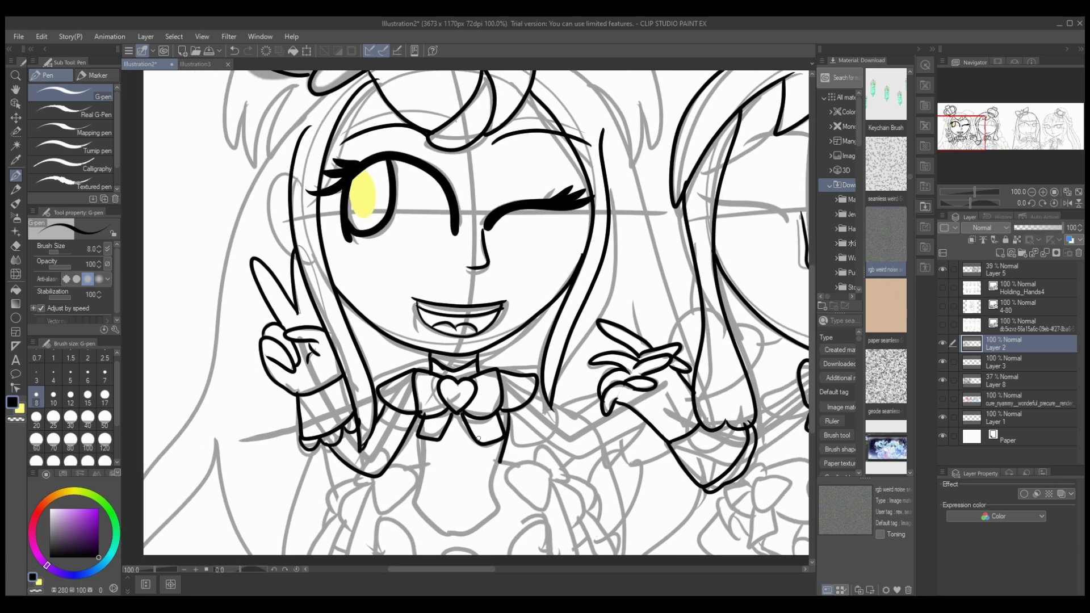
mouse_move(423, 440)
left_mouse_down()
mouse_move(428, 464)
mouse_move(379, 514)
left_mouse_up()
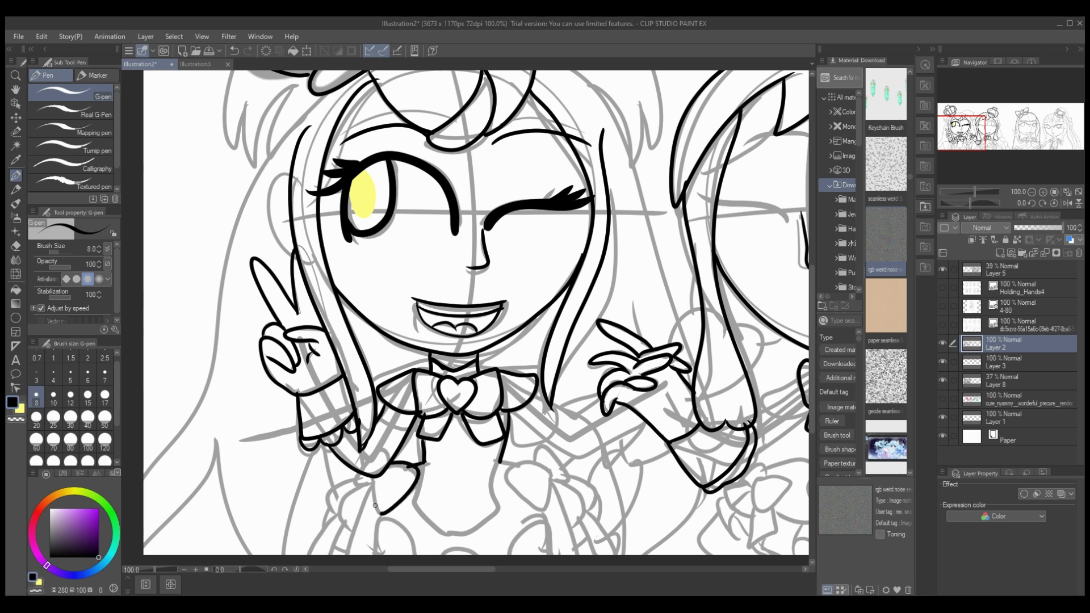
mouse_move(374, 476)
left_mouse_down()
mouse_move(377, 513)
mouse_move(342, 525)
mouse_move(372, 499)
mouse_move(348, 504)
left_mouse_up()
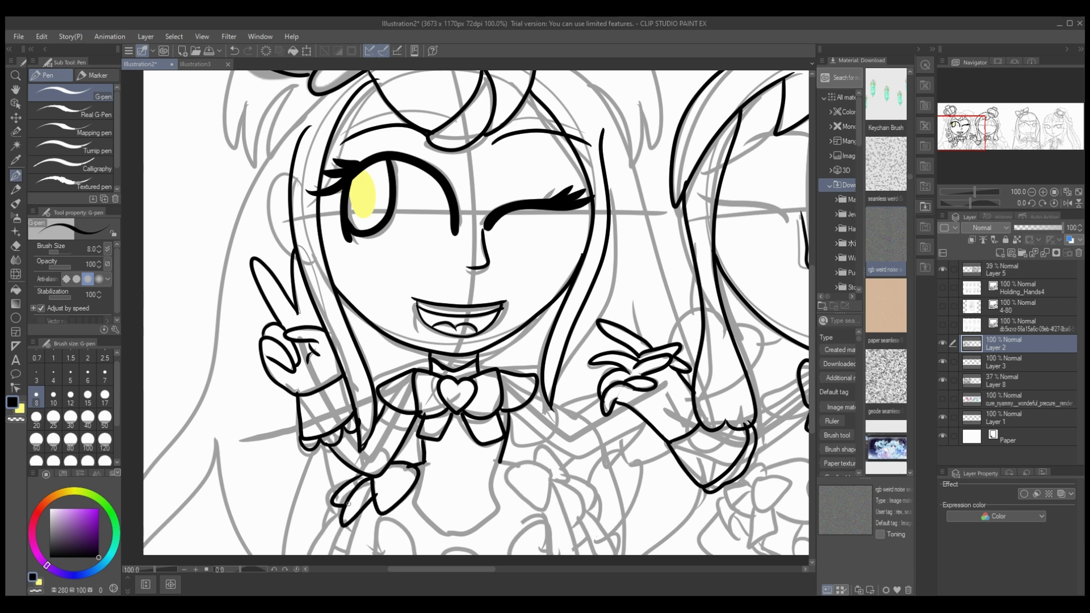
- Ink the matching hip bow with its ribbon tails on the other side of the first girl's waist
left_click_drag(802, 292, 802, 226)
mouse_move(552, 404)
left_mouse_down()
mouse_move(518, 398)
mouse_move(545, 442)
mouse_move(553, 406)
left_mouse_up()
mouse_move(531, 394)
left_mouse_down()
mouse_move(549, 379)
mouse_move(570, 460)
mouse_move(545, 443)
left_mouse_up()
mouse_move(567, 404)
left_mouse_down()
mouse_move(557, 430)
mouse_move(596, 428)
left_mouse_up()
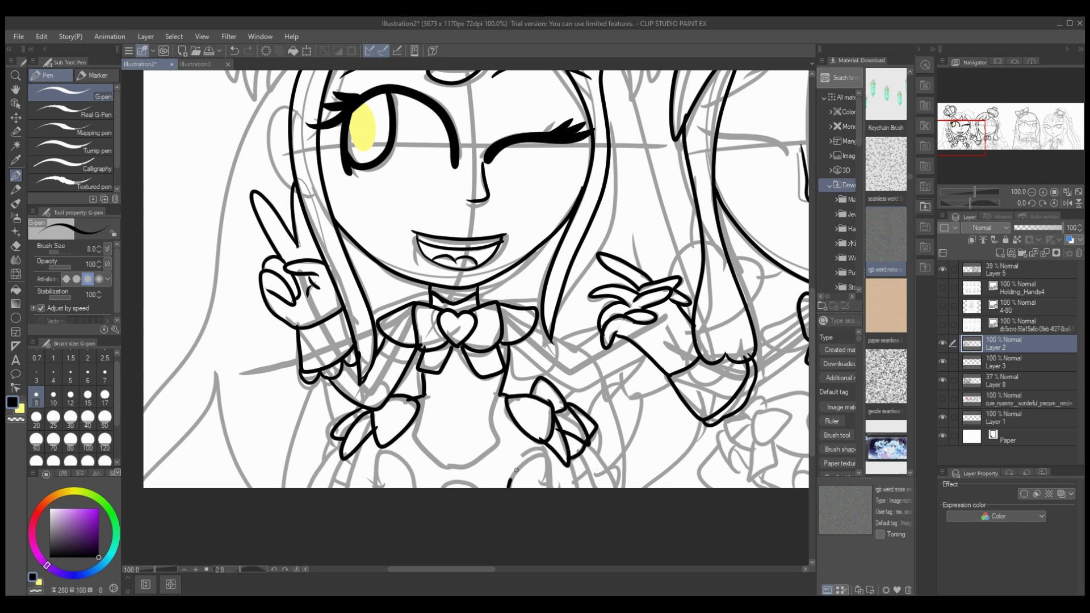
- Ink the skirt curves and ruffles around the first girl's hip bows, plus the vertical panel lines on her bodice
mouse_move(516, 471)
left_mouse_down()
mouse_move(546, 487)
mouse_move(374, 488)
left_mouse_up()
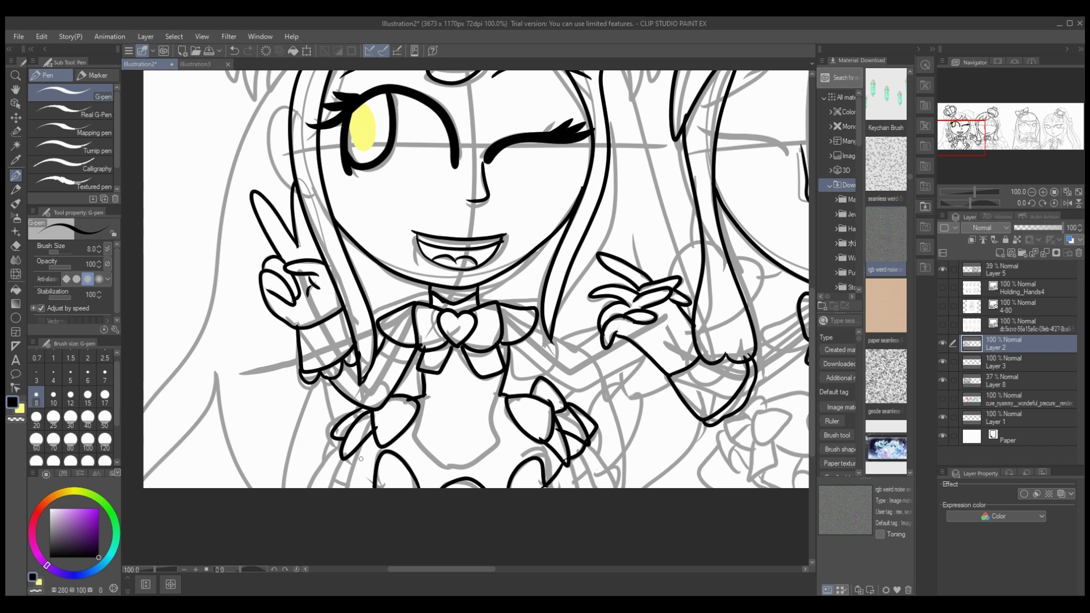
mouse_move(336, 420)
left_mouse_down()
mouse_move(328, 449)
mouse_move(374, 477)
left_mouse_up()
mouse_move(316, 439)
left_mouse_down()
mouse_move(323, 482)
mouse_move(373, 487)
left_mouse_up()
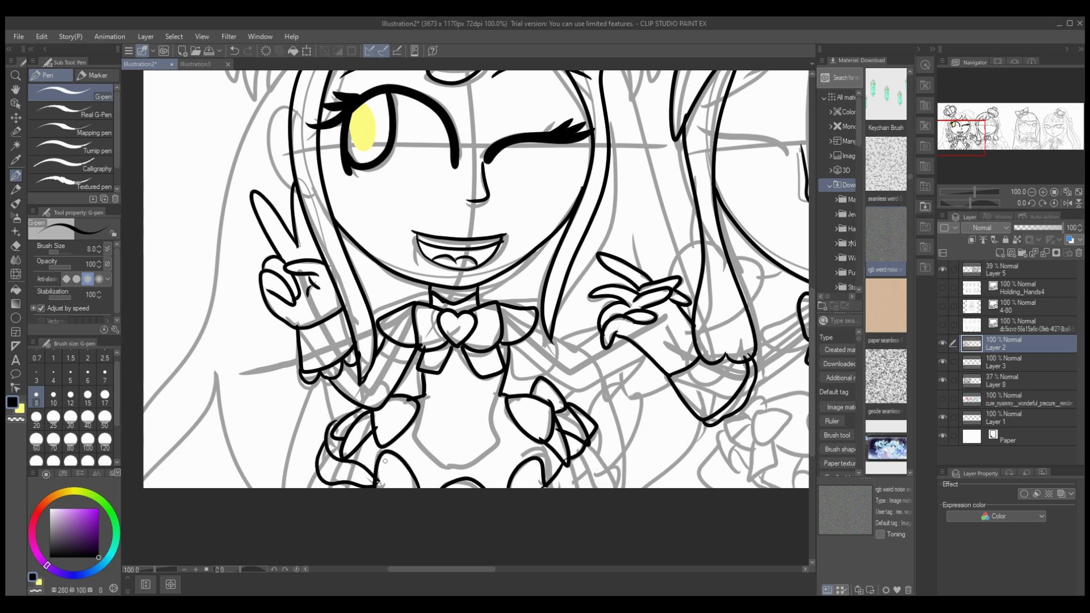
key("ctrl+z")
key("ctrl+z")
mouse_move(365, 401)
left_mouse_down()
mouse_move(317, 445)
mouse_move(373, 488)
left_mouse_up()
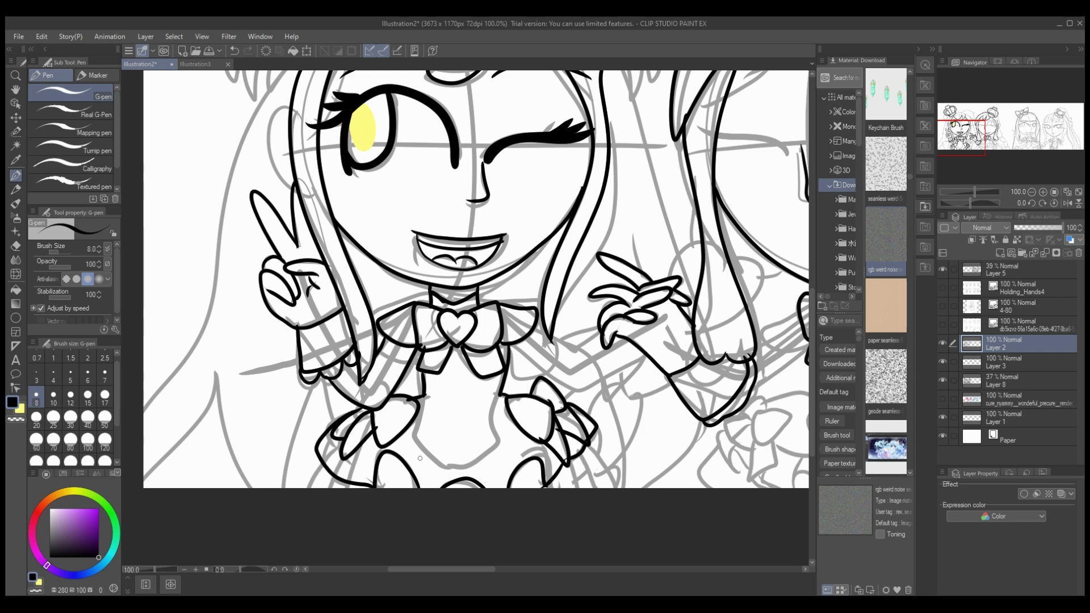
left_click_drag(482, 379, 484, 420)
mouse_move(430, 375)
left_mouse_down()
mouse_move(432, 416)
mouse_move(463, 422)
mouse_move(430, 405)
left_mouse_up()
- Show the coloured character reference layer and ink the second girl's two hip bows with their knots and ribbon tails
left_click(942, 398)
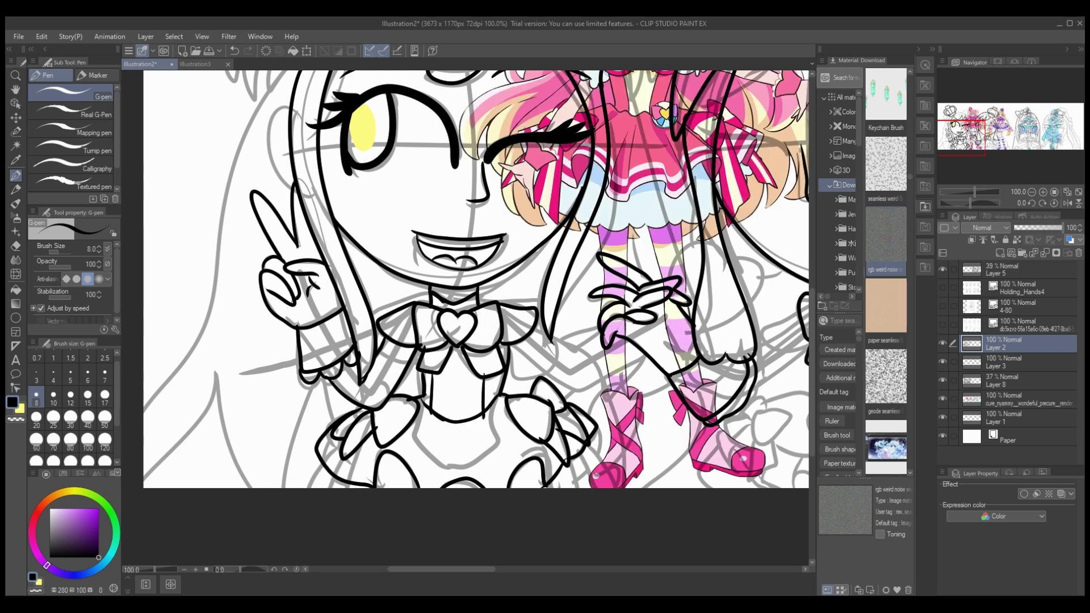
scroll(672, 478, "right", 5)
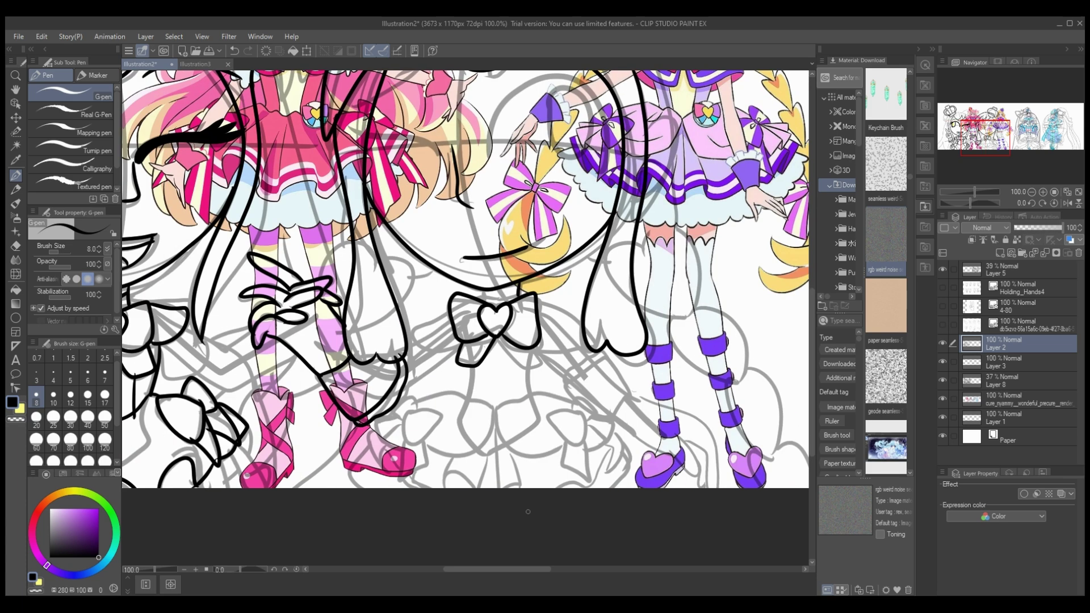
mouse_move(515, 397)
left_mouse_down()
mouse_move(576, 401)
mouse_move(560, 443)
mouse_move(575, 399)
left_mouse_up()
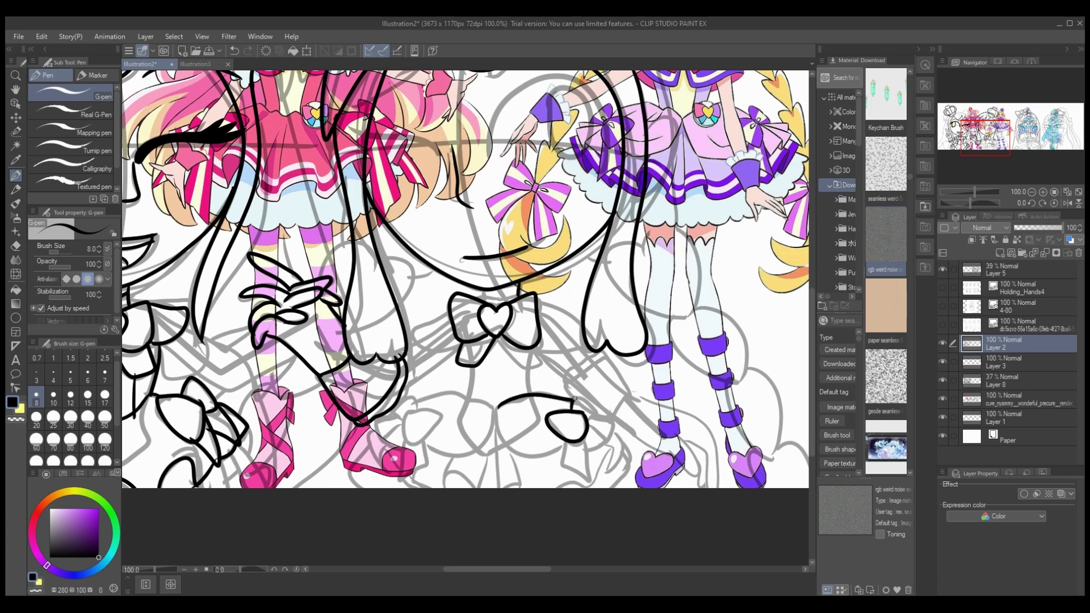
mouse_move(437, 410)
left_mouse_down()
mouse_move(402, 419)
mouse_move(432, 438)
left_mouse_up()
left_click_drag(414, 395, 401, 427)
mouse_move(428, 438)
left_mouse_down()
mouse_move(426, 470)
mouse_move(408, 438)
mouse_move(373, 428)
mouse_move(399, 412)
left_mouse_up()
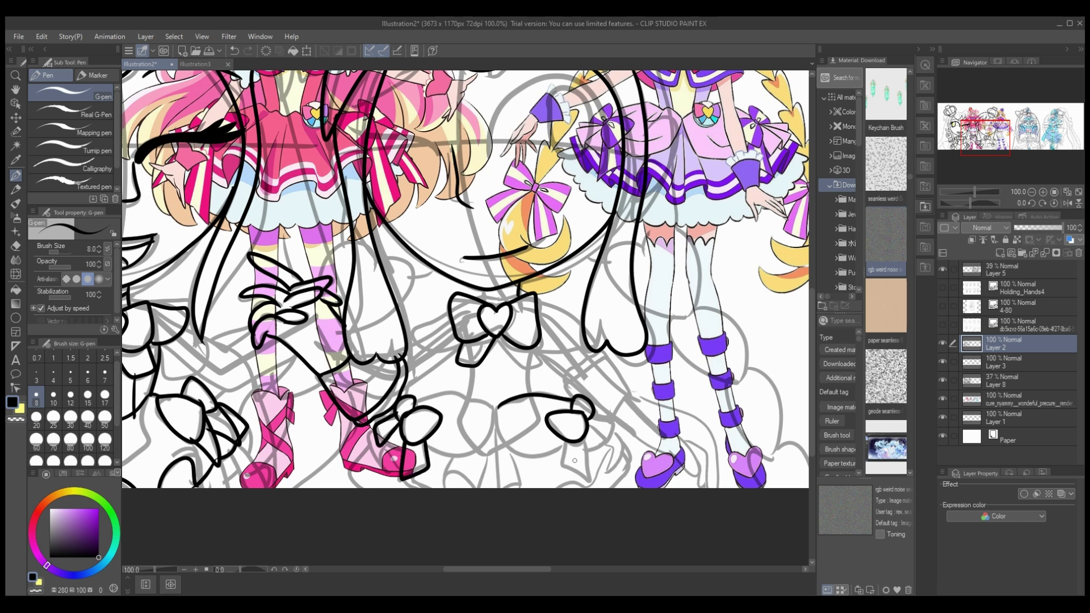
mouse_move(564, 442)
left_mouse_down()
mouse_move(584, 481)
mouse_move(587, 441)
left_mouse_up()
left_click_drag(595, 414, 588, 426)
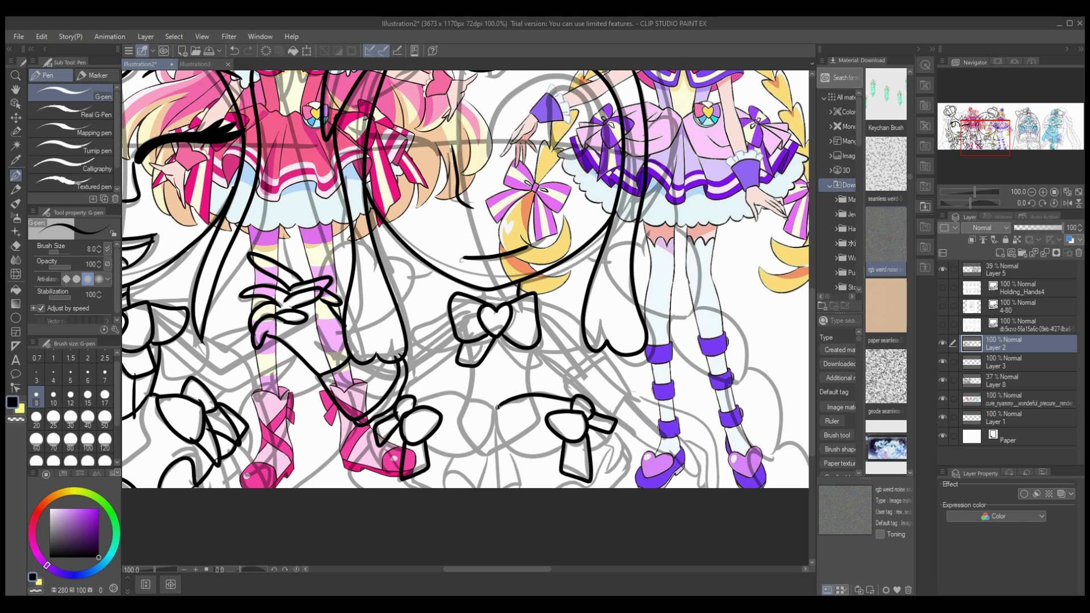
- Ink the second girl's rounded waist drapes between the hip bows and the side and inner lines of her bodice
left_click_drag(497, 407, 566, 444)
mouse_move(496, 418)
left_mouse_down()
mouse_move(427, 443)
mouse_move(431, 397)
mouse_move(416, 401)
left_mouse_up()
left_click_drag(475, 363, 464, 404)
left_click_drag(534, 349, 532, 396)
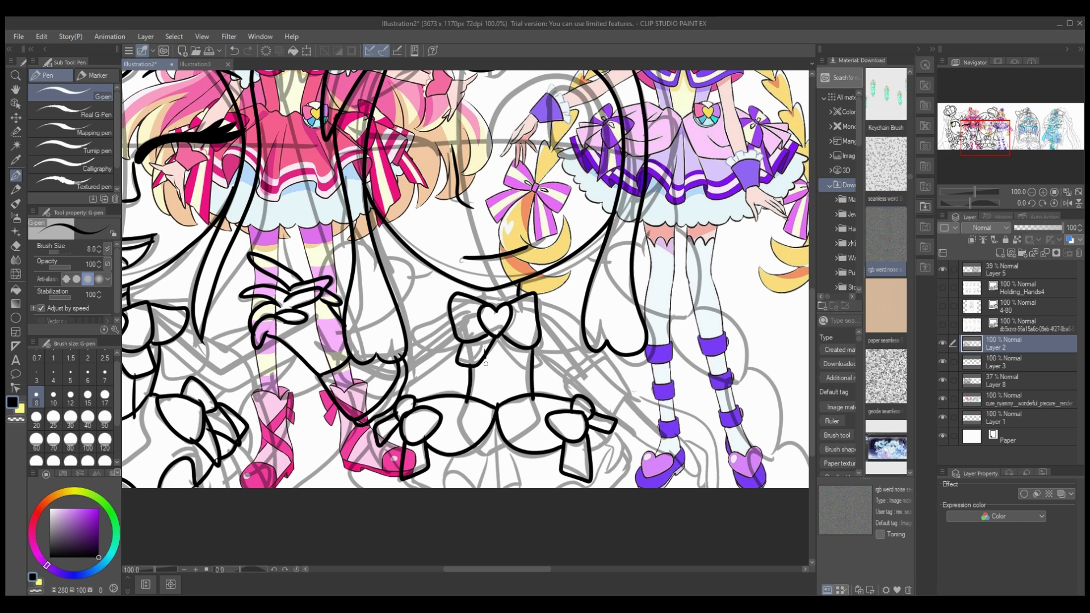
left_click_drag(486, 358, 478, 412)
key("ctrl+z")
left_click_drag(486, 361, 483, 404)
left_click_drag(520, 344, 517, 395)
- Ink the second girl's shoulder collar on both sides of her heart-centred neck bow
scroll(516, 366, "up", 3)
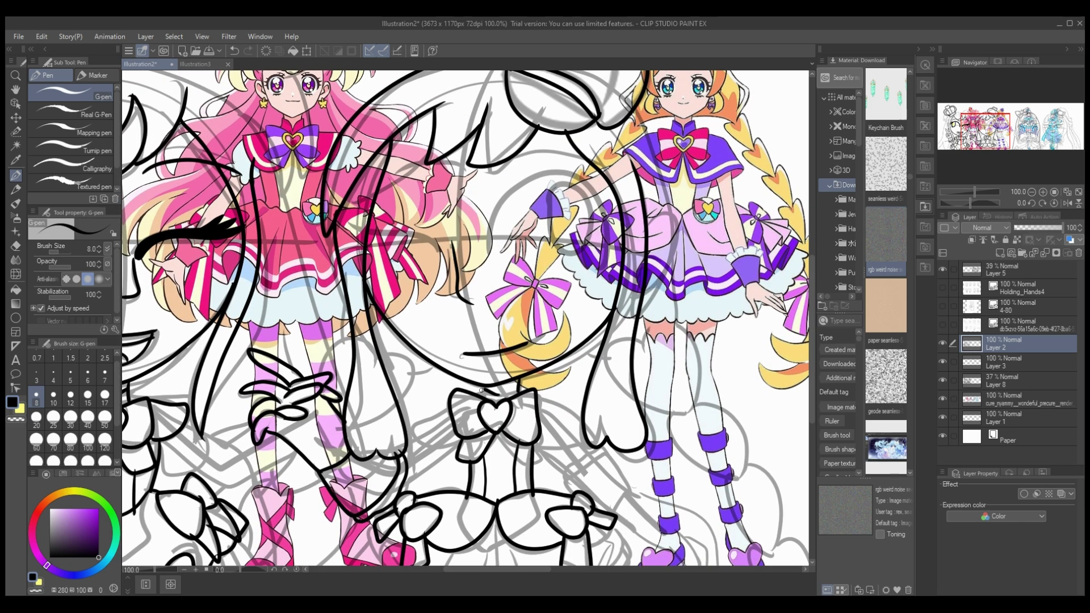
mouse_move(458, 396)
left_mouse_down()
mouse_move(414, 414)
mouse_move(457, 450)
left_mouse_up()
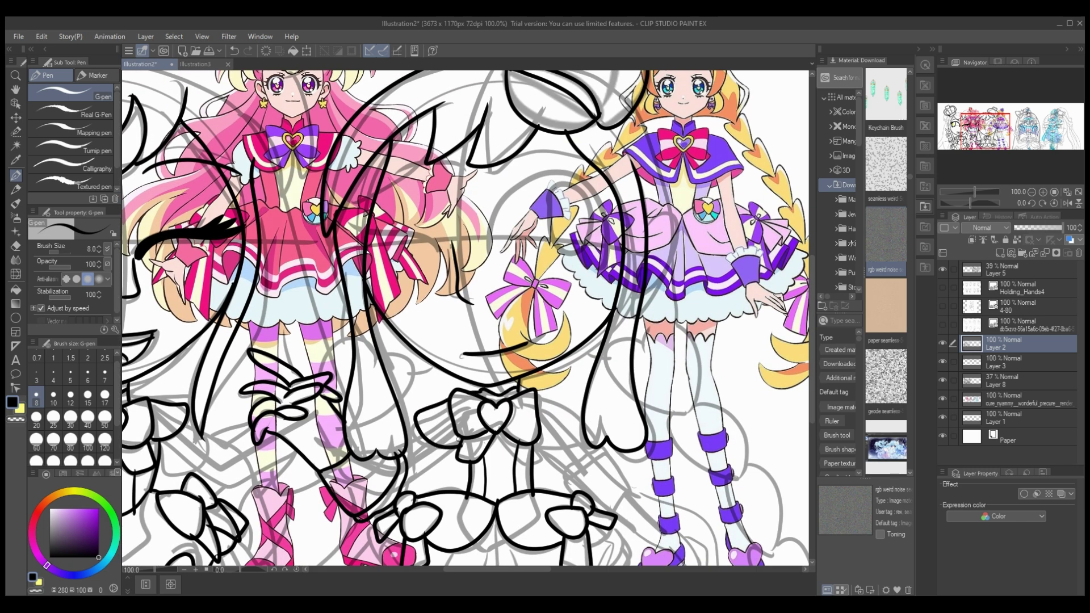
scroll(450, 375, "down", 3)
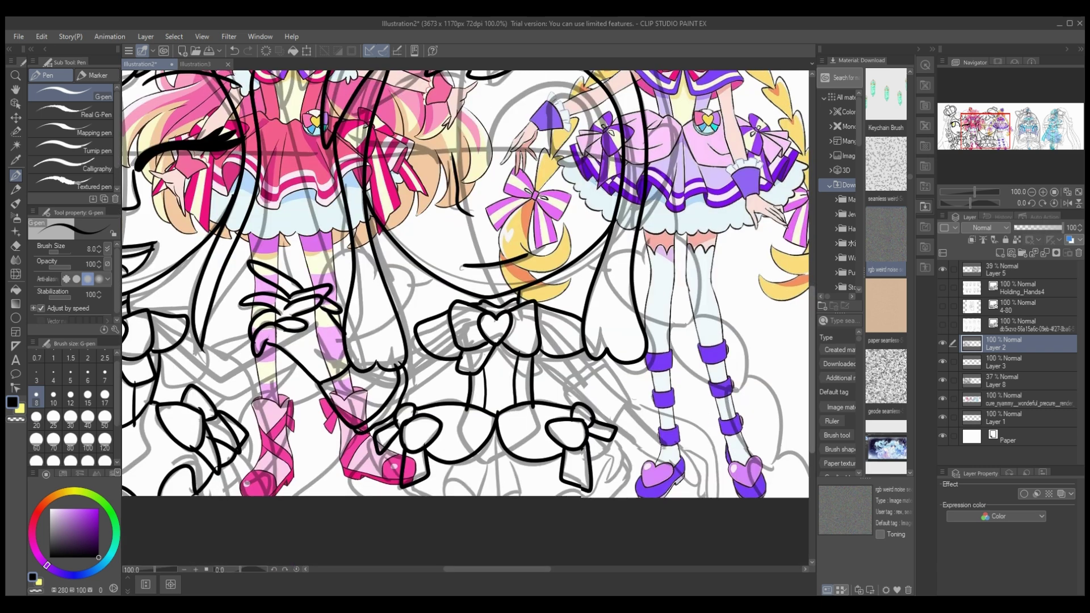
- Ink the first girl's other arm and the cuff below the raised hand between the two girls
scroll(449, 376, "left", 5)
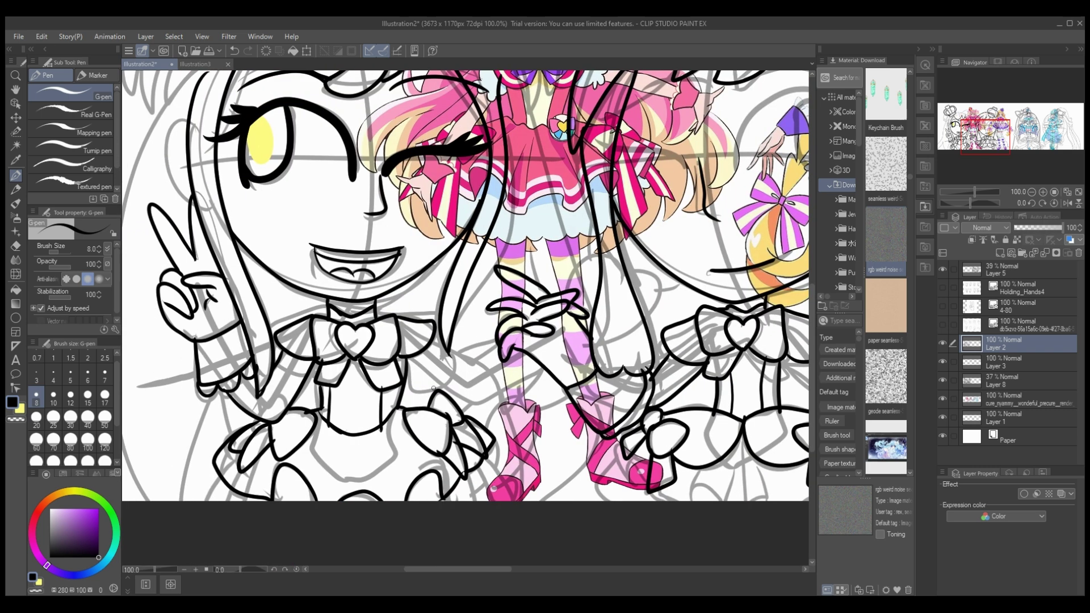
mouse_move(464, 346)
left_mouse_down()
mouse_move(494, 405)
mouse_move(544, 369)
left_mouse_up()
key("ctrl+z")
mouse_move(531, 408)
left_mouse_down()
mouse_move(468, 349)
mouse_move(507, 326)
left_mouse_up()
key("ctrl+z")
mouse_move(460, 354)
left_mouse_down()
mouse_move(497, 342)
mouse_move(545, 370)
left_mouse_up()
left_click_drag(486, 402, 474, 376)
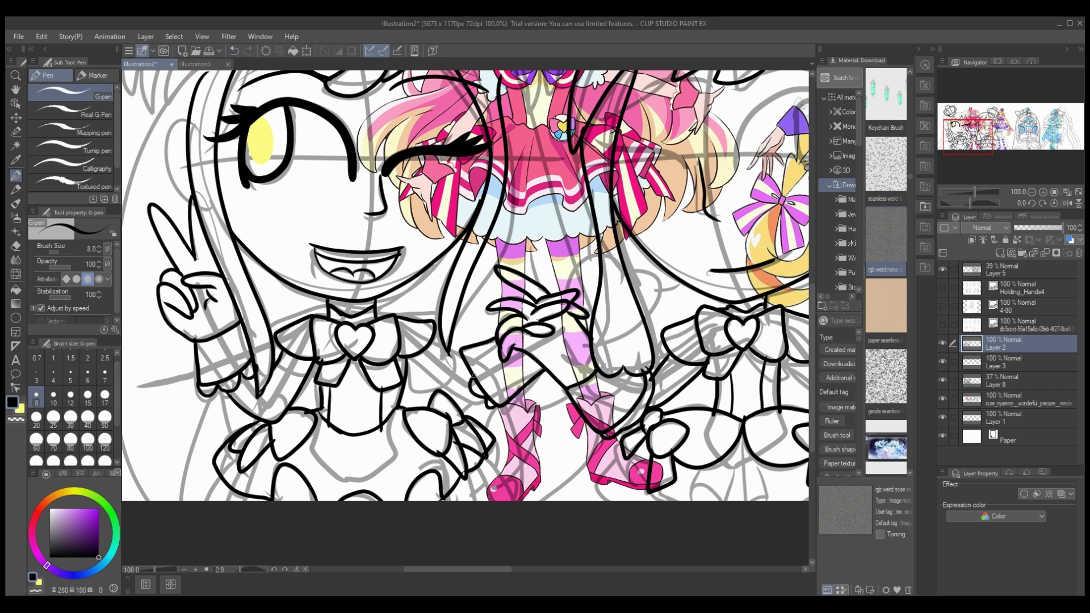
key("ctrl+z")
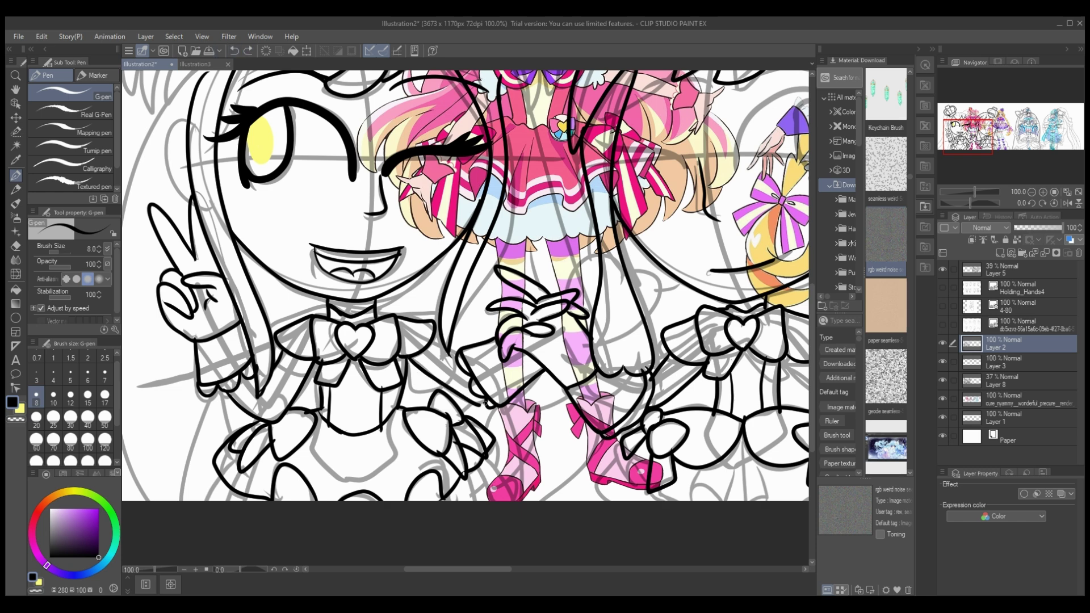
- Ink the cuff of the second girl's outer arm and the arm lines joining it to her shoulder
scroll(577, 366, "right", 5)
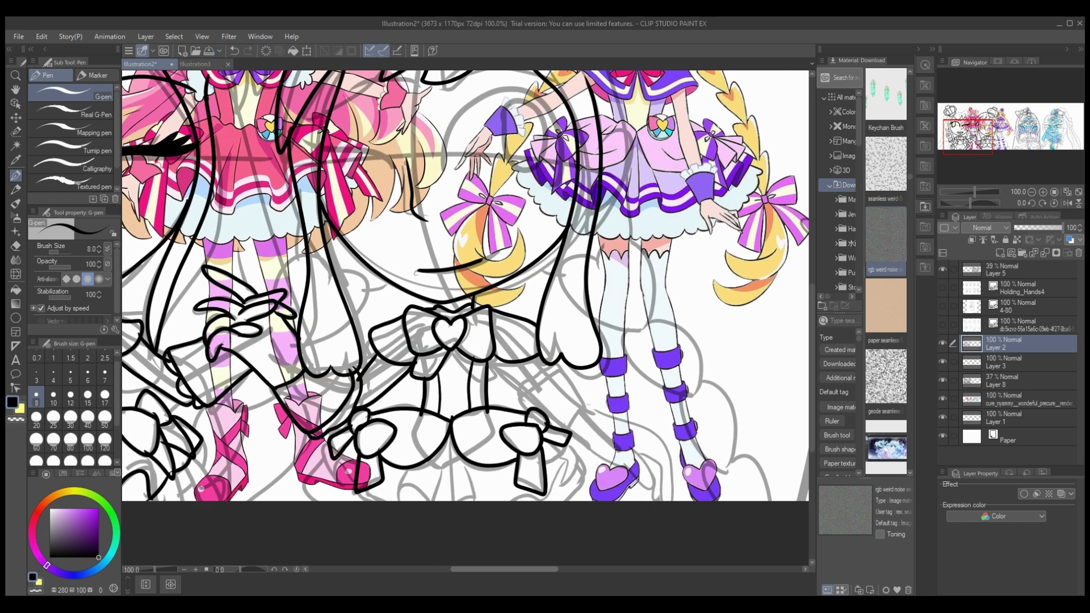
mouse_move(594, 422)
left_mouse_down()
mouse_move(600, 381)
mouse_move(589, 428)
left_mouse_up()
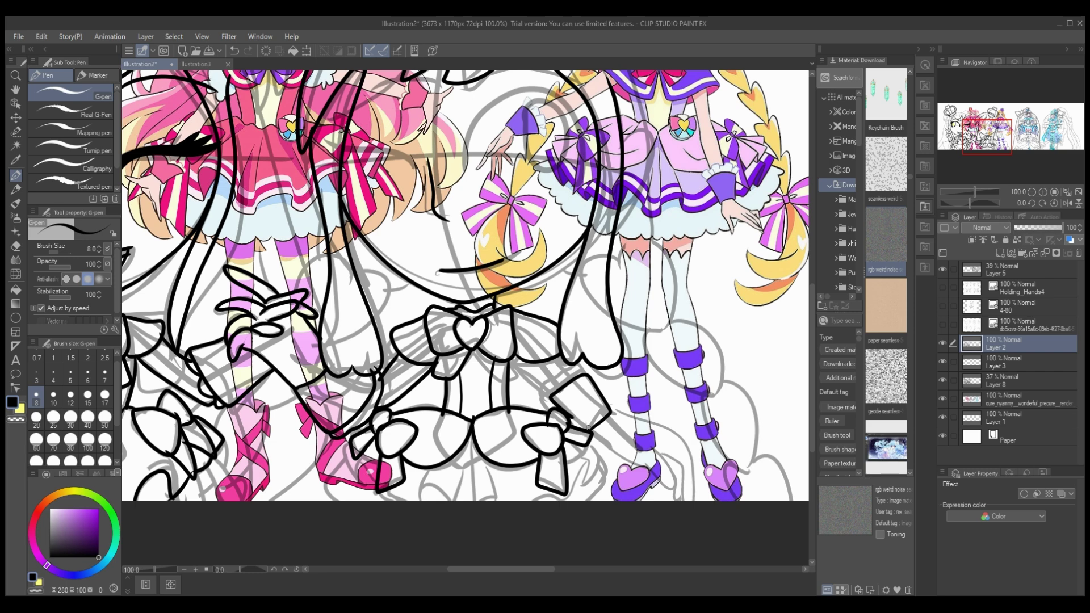
mouse_move(570, 368)
left_mouse_down()
mouse_move(549, 392)
mouse_move(514, 358)
mouse_move(543, 396)
left_mouse_up()
key("ctrl+z")
left_click_drag(515, 355, 546, 390)
key("ctrl+z")
mouse_move(509, 357)
left_mouse_down()
mouse_move(552, 391)
mouse_move(635, 420)
mouse_move(688, 505)
left_mouse_up()
- Ink the outer flowing lines beside the second girl's cuff and the skirt folds below her hip bows
left_click_drag(591, 433, 664, 490)
left_click_drag(659, 448, 673, 500)
left_click_drag(481, 454, 496, 500)
mouse_move(431, 464)
left_mouse_down()
mouse_move(420, 501)
mouse_move(449, 501)
left_mouse_up()
mouse_move(363, 442)
left_mouse_down()
mouse_move(344, 486)
mouse_move(411, 502)
left_mouse_up()
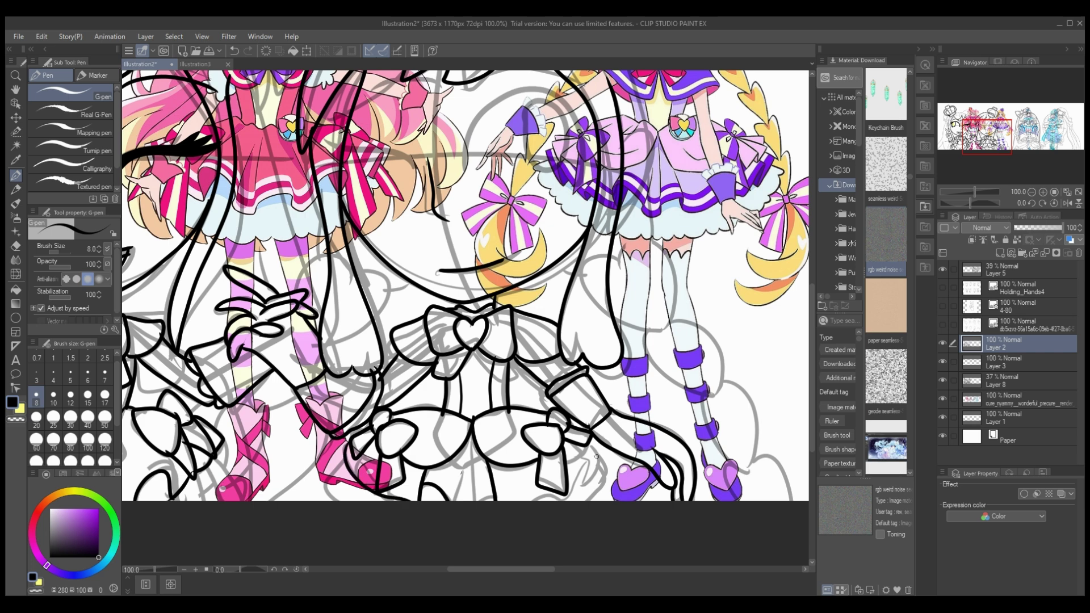
mouse_move(601, 437)
left_mouse_down()
mouse_move(586, 484)
mouse_move(567, 498)
left_mouse_up()
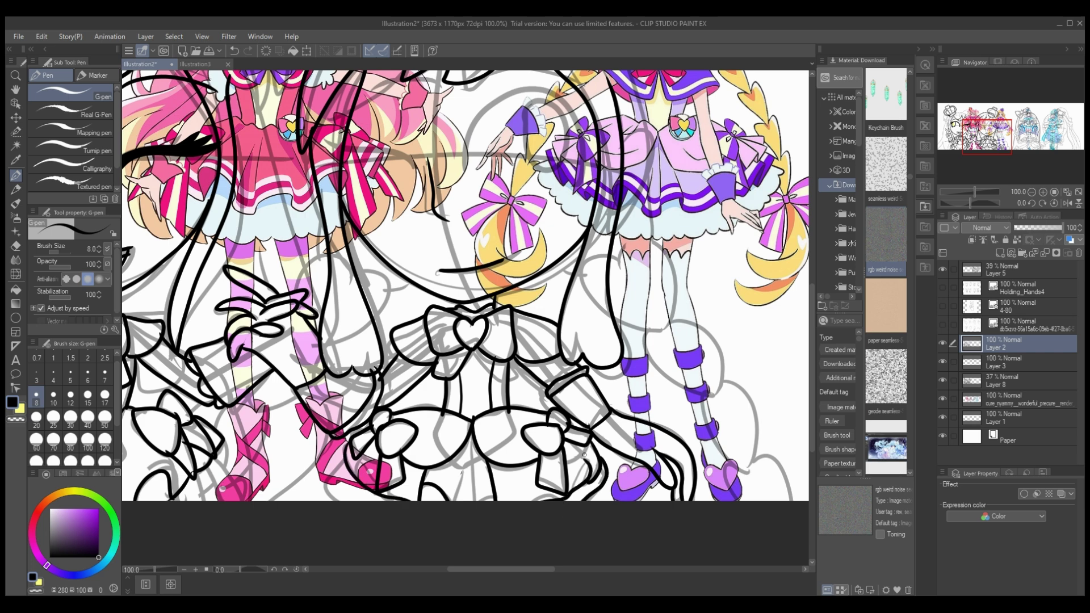
- With brush size 17, ink the second girl's open eye with lashes and iris outline, and her winking eye
scroll(560, 502, "up", 5)
left_click(105, 395)
mouse_move(474, 328)
left_mouse_down()
mouse_move(478, 316)
mouse_move(590, 284)
mouse_move(619, 307)
left_mouse_up()
key("ctrl+z")
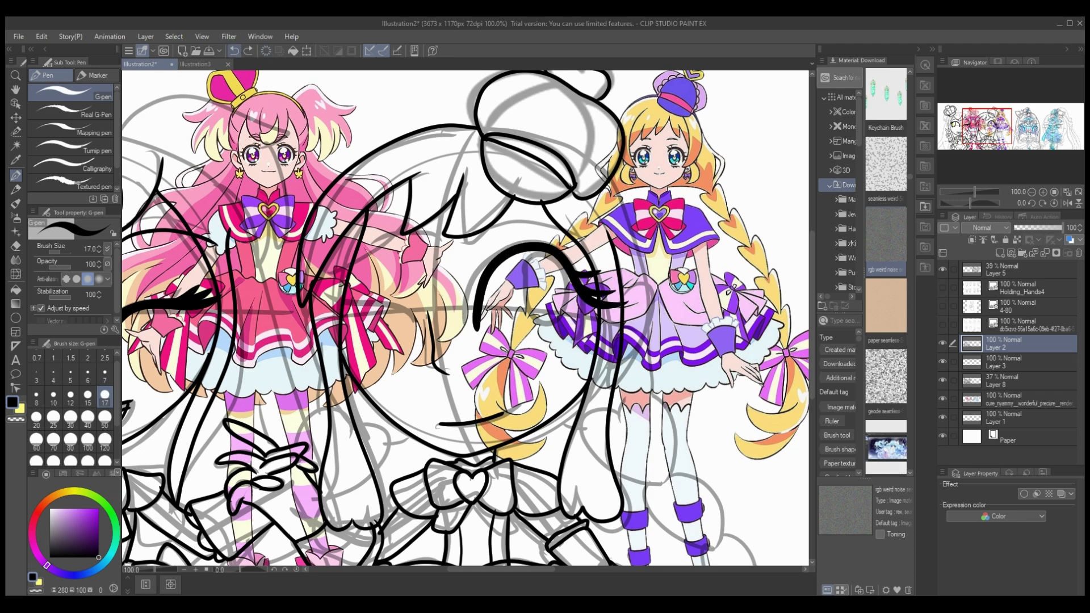
mouse_move(424, 337)
left_mouse_down()
mouse_move(364, 297)
mouse_move(317, 304)
left_mouse_up()
mouse_move(341, 303)
left_mouse_down()
mouse_move(327, 288)
mouse_move(346, 296)
left_mouse_up()
left_click_drag(339, 297, 330, 279)
left_click_drag(586, 290, 575, 334)
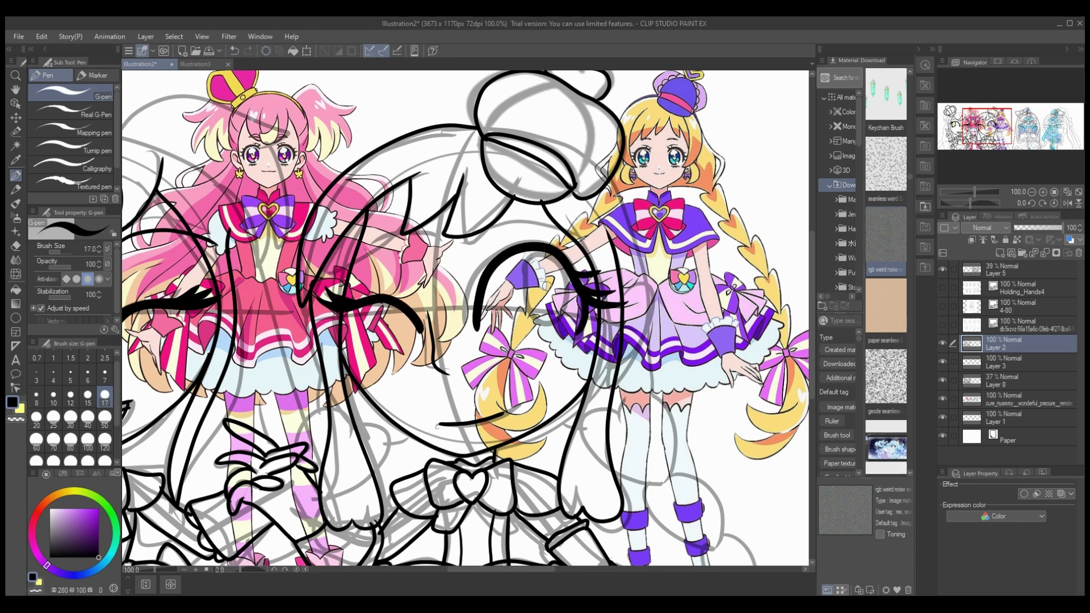
mouse_move(565, 262)
left_mouse_down()
mouse_move(526, 259)
mouse_move(573, 279)
left_mouse_up()
left_click(943, 362)
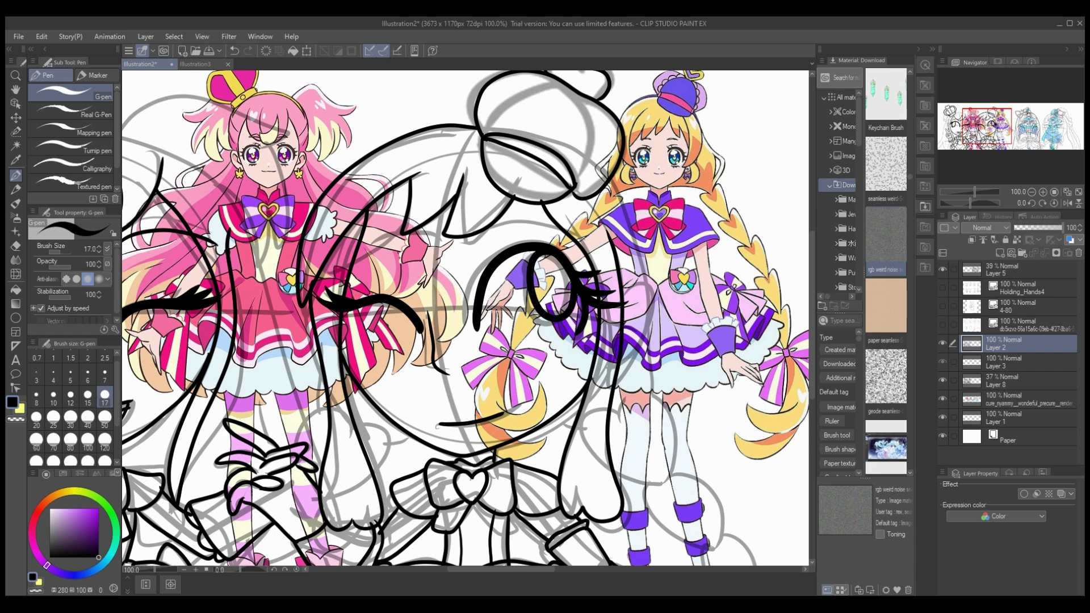
left_click(1011, 362)
left_click_drag(501, 569, 468, 569)
mouse_move(183, 276)
left_mouse_down()
mouse_move(180, 291)
mouse_move(205, 294)
mouse_move(196, 277)
left_mouse_up()
key("ctrl+z")
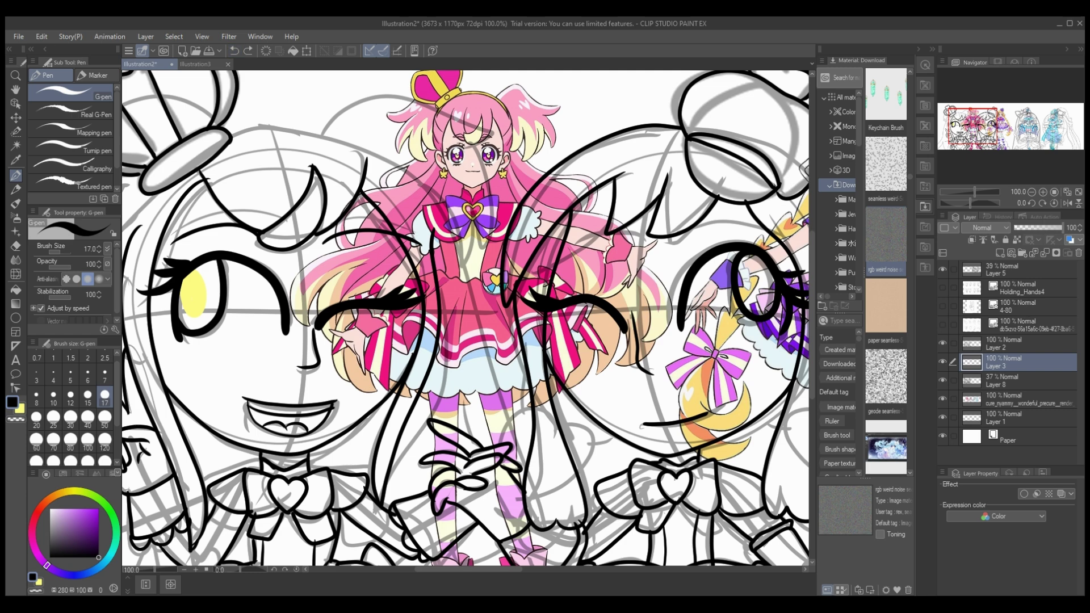
left_click(1017, 380)
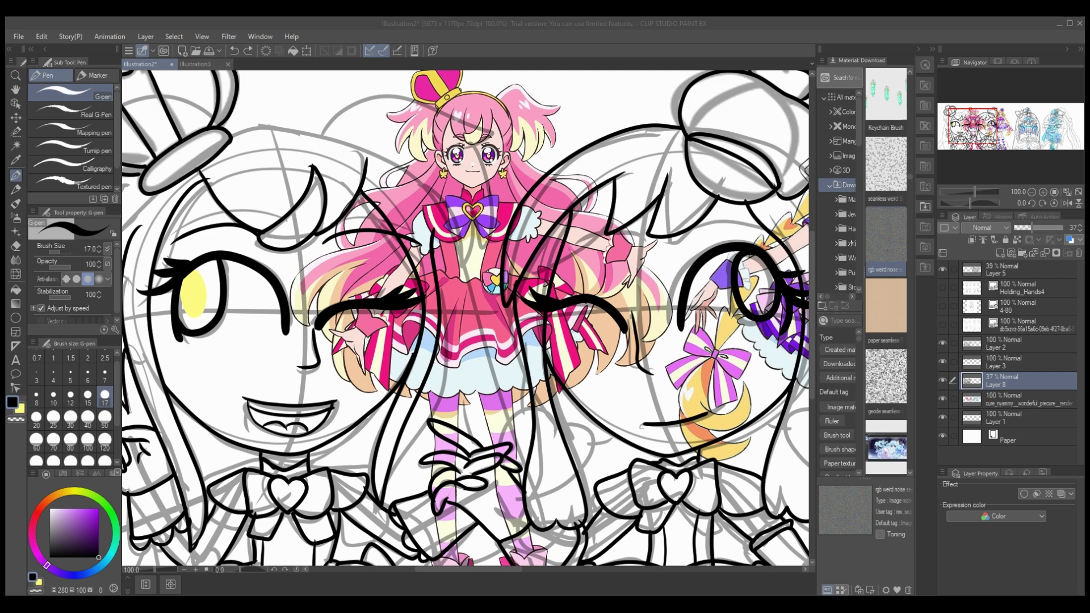
mouse_move(186, 284)
left_mouse_down()
mouse_move(186, 308)
mouse_move(201, 308)
mouse_move(195, 265)
left_mouse_up()
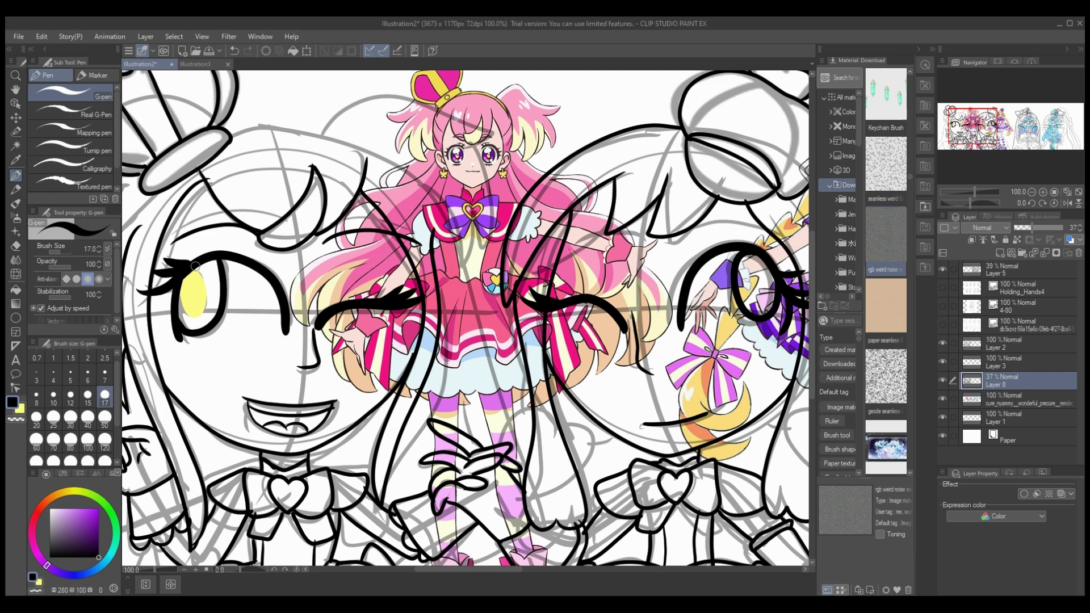
left_click(1079, 254)
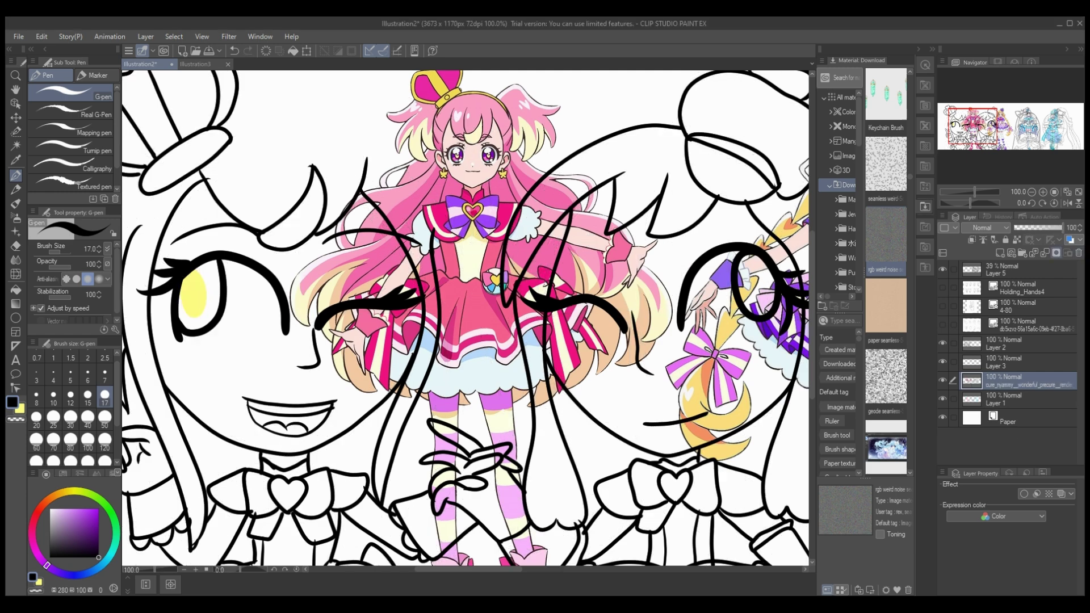
key("ctrl+z")
- On Layer 3, outline the pupils of both girls' open eyes with a size 7 brush
left_click(1010, 361)
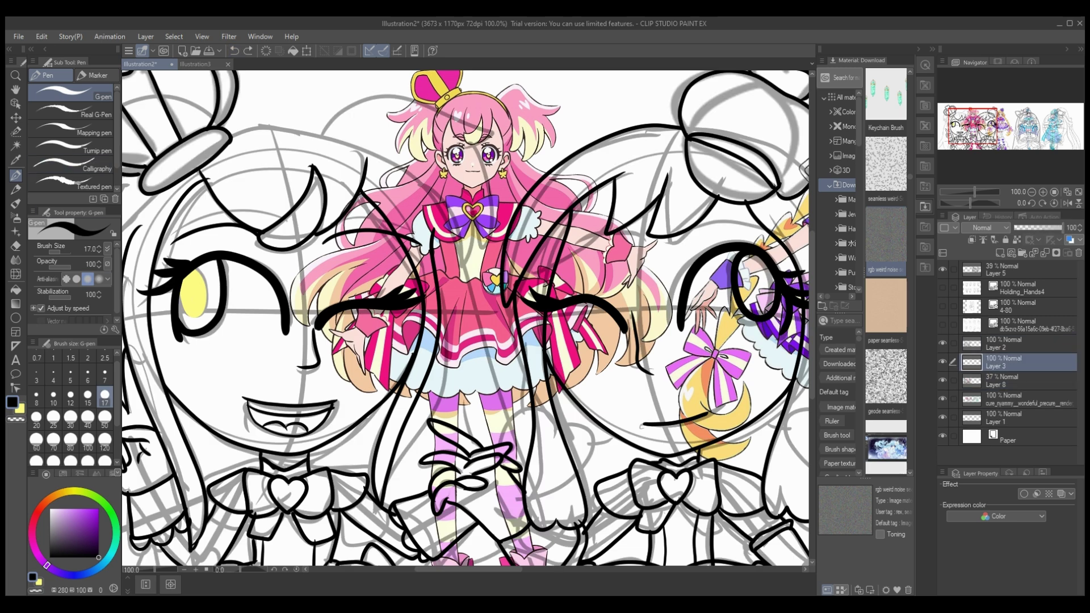
left_click(104, 373)
mouse_move(193, 265)
left_mouse_down()
mouse_move(200, 316)
mouse_move(183, 310)
mouse_move(195, 268)
left_mouse_up()
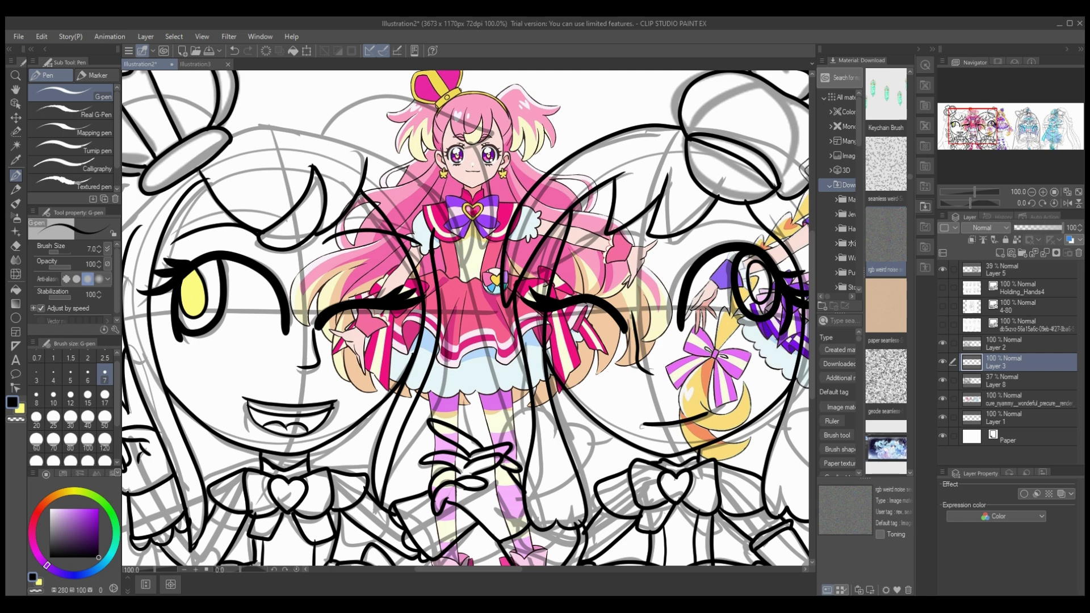
- Paint the second girl's pupil yellow on a new layer with brush size 17, and merge it with Layer 3
key("ctrl+shift+n")
left_click(104, 395)
mouse_move(731, 267)
left_mouse_down()
mouse_move(755, 267)
mouse_move(757, 298)
mouse_move(755, 266)
left_mouse_up()
left_click(19, 408)
key("ctrl+e")
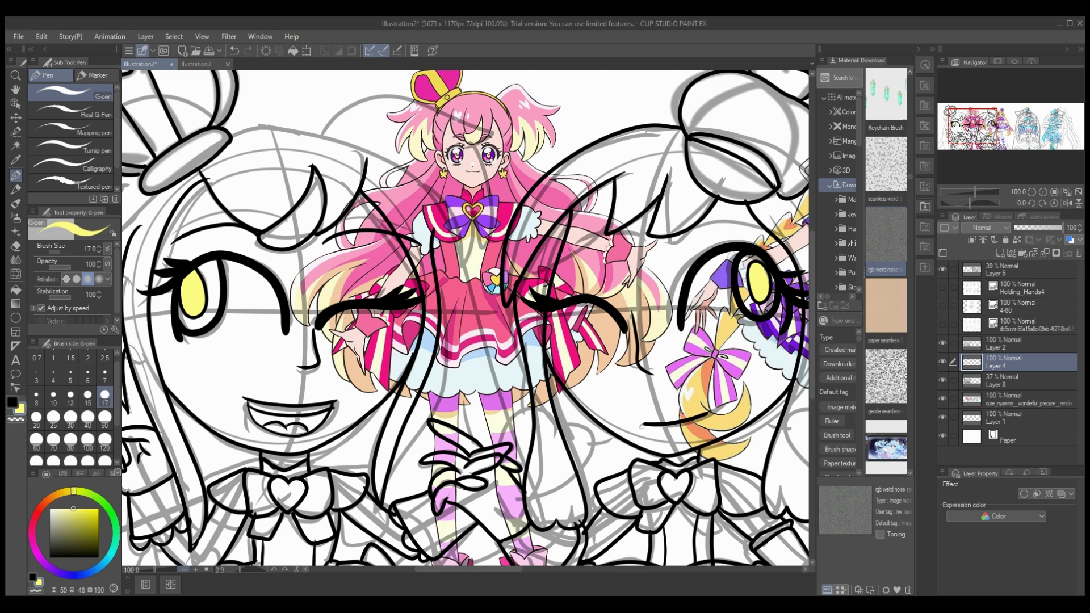
- With brush size 8 on Layer 3, ink the rounded braid segments hanging down the outer side of the second girl
key("ctrl+minus")
left_click(36, 395)
key("ctrl+z")
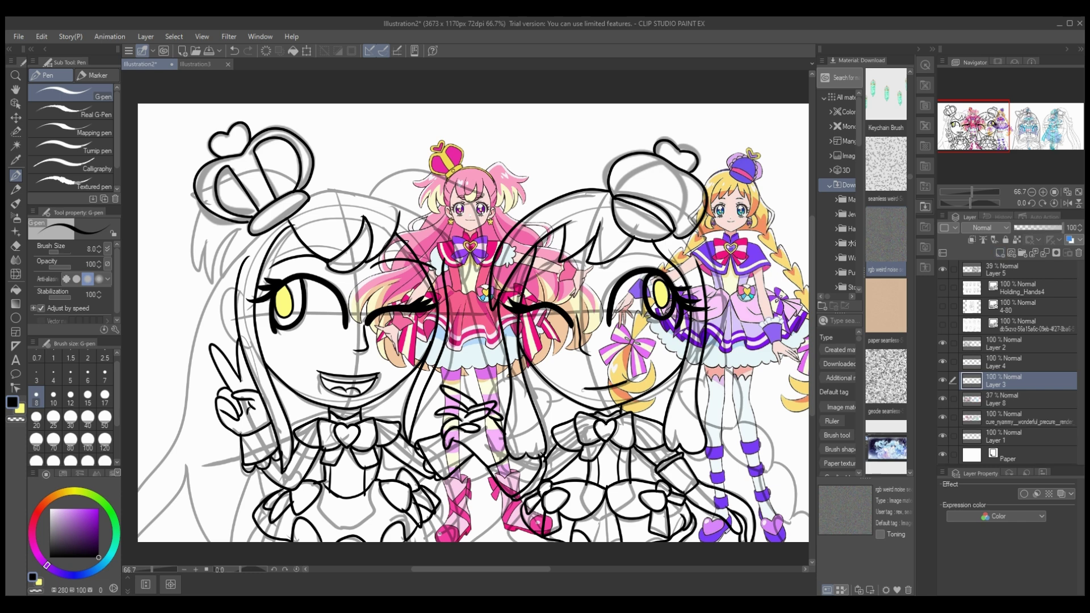
mouse_move(699, 219)
left_mouse_down()
mouse_move(724, 277)
mouse_move(727, 370)
mouse_move(735, 367)
mouse_move(704, 423)
mouse_move(735, 426)
mouse_move(776, 469)
left_mouse_up()
left_click_drag(720, 427, 775, 473)
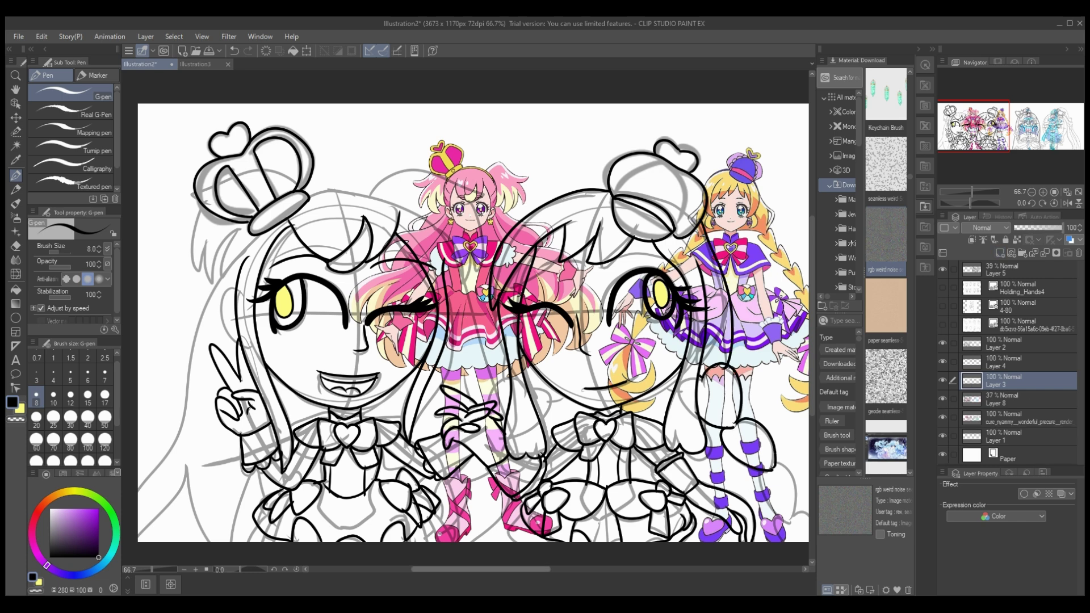
left_click_drag(482, 569, 513, 570)
mouse_move(622, 463)
left_mouse_down()
mouse_move(648, 508)
mouse_move(616, 503)
mouse_move(660, 513)
mouse_move(667, 542)
left_mouse_up()
mouse_move(619, 518)
left_mouse_down()
mouse_move(636, 523)
mouse_move(625, 542)
left_mouse_up()
- Ink the first girl's swept hair tuft and flowing strands in the gap between the two girls
left_click_drag(511, 569, 458, 570)
mouse_move(407, 190)
left_mouse_down()
mouse_move(458, 194)
mouse_move(586, 360)
mouse_move(596, 406)
mouse_move(647, 426)
mouse_move(463, 197)
mouse_move(587, 369)
mouse_move(593, 402)
left_mouse_up()
key("ctrl+z")
mouse_move(475, 195)
left_mouse_down()
mouse_move(588, 190)
mouse_move(570, 284)
left_mouse_up()
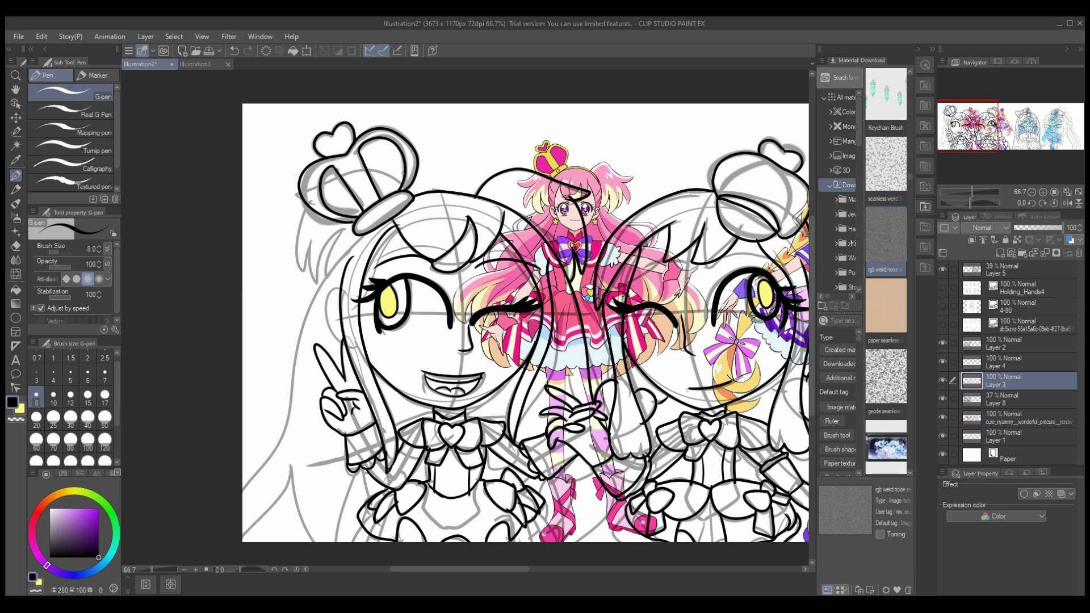
- Ink the jagged tuft beside the first girl's crown and her long hair strands flowing down to the canvas edge
mouse_move(298, 191)
left_mouse_down()
mouse_move(300, 226)
mouse_move(344, 233)
mouse_move(261, 542)
left_mouse_up()
left_click_drag(305, 441, 290, 543)
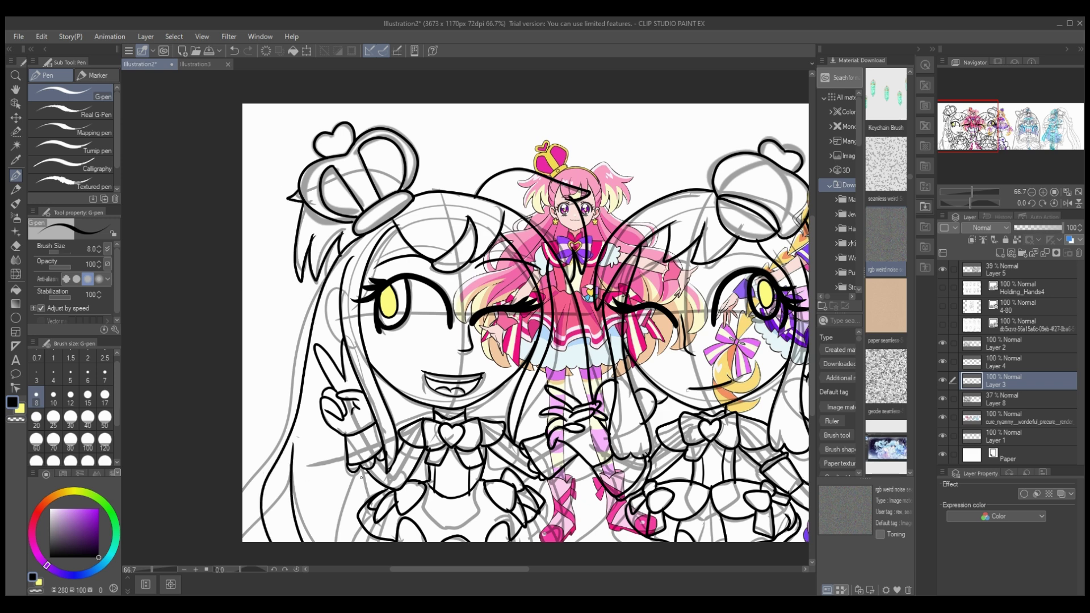
left_click_drag(357, 467, 339, 542)
left_click_drag(601, 484, 616, 543)
left_click_drag(550, 480, 560, 543)
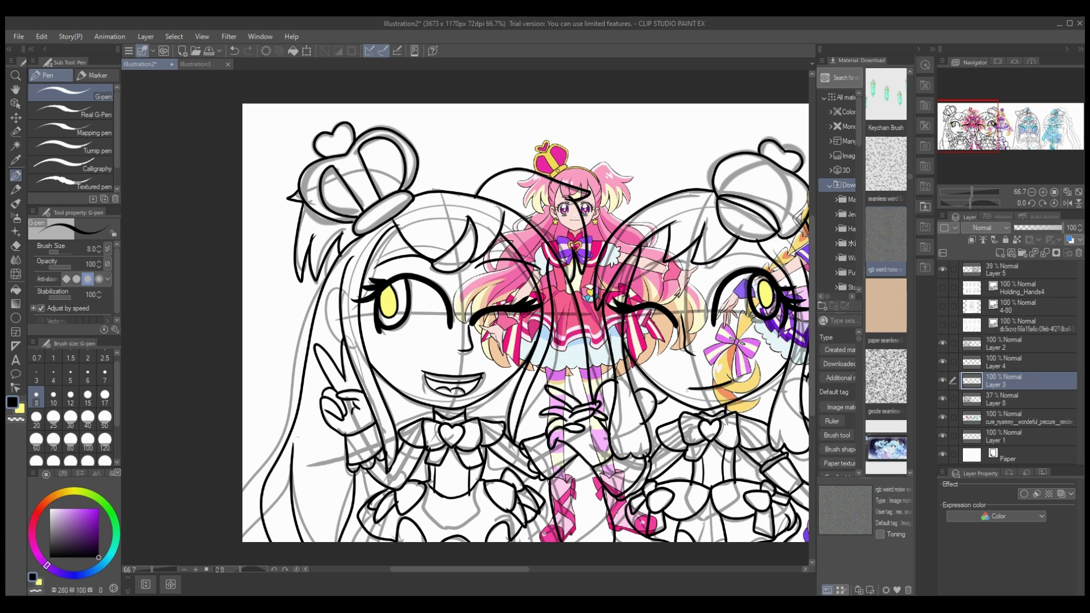
- Merge the line-art layers into Layer 3 and remove the grey sketch beneath the two finished girls
scroll(465, 323, "right", 5)
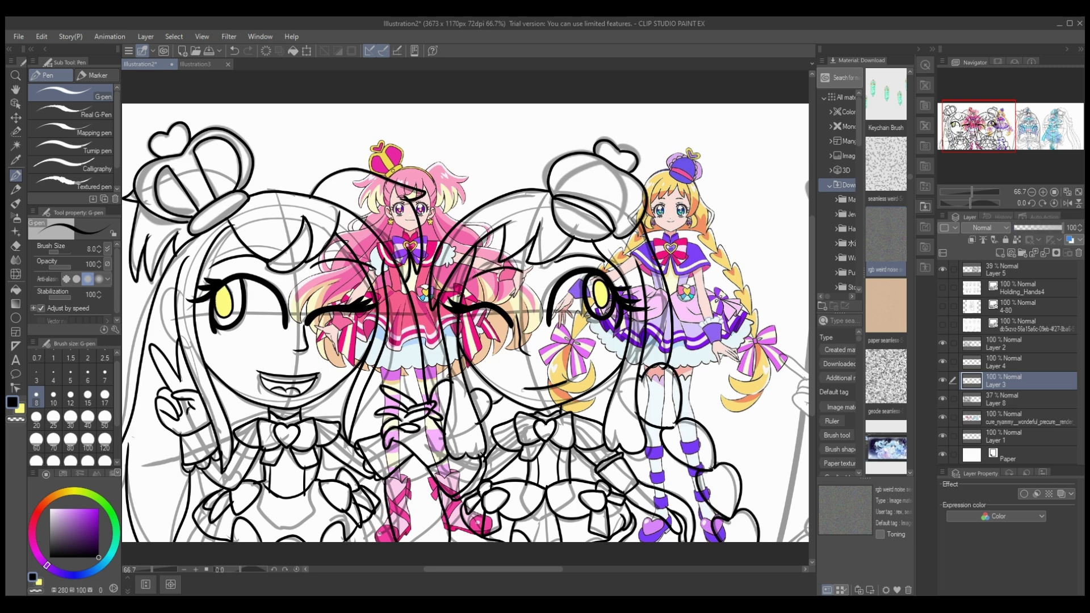
key("shift+alt+e")
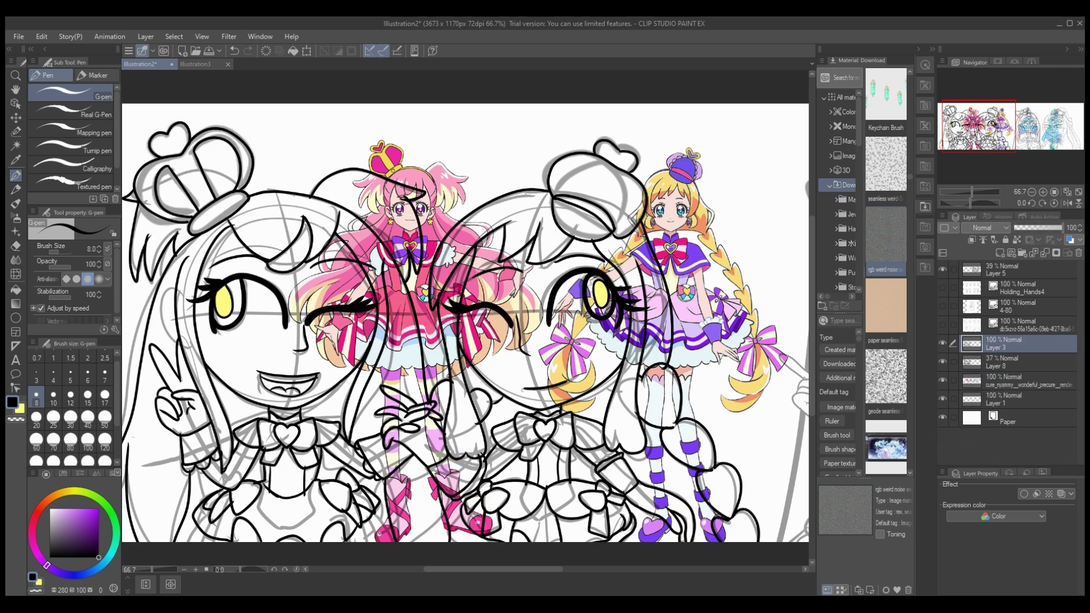
mouse_move(619, 165)
left_mouse_down()
mouse_move(616, 228)
mouse_move(603, 163)
mouse_move(572, 183)
left_mouse_up()
key("Delete")
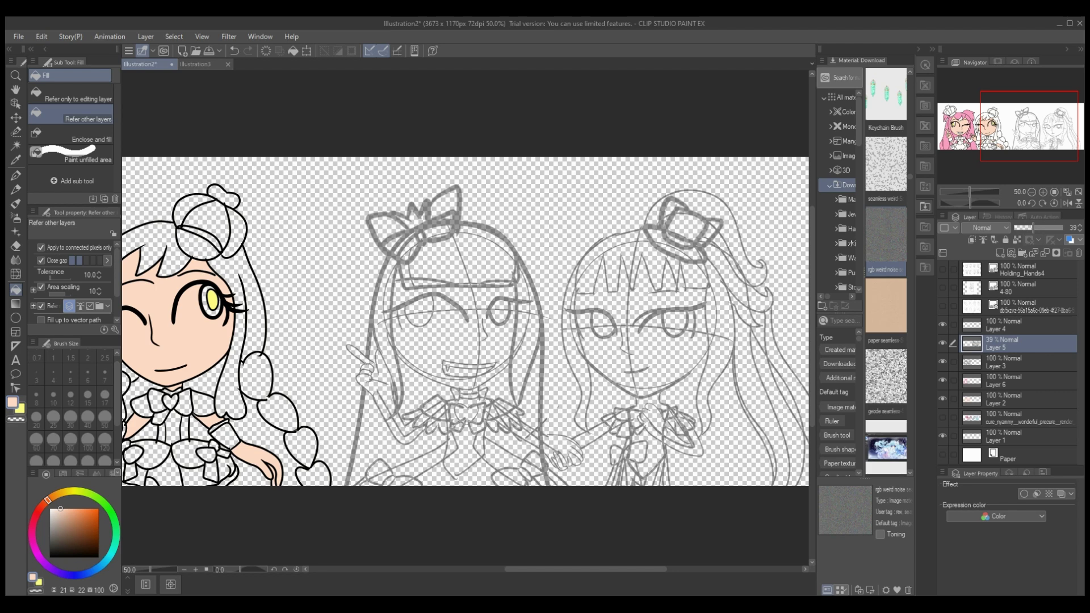
- On a new layer above Layer 5, ink the third girl's nose, jawline and upper mouth line with the G-pen
key("ctrl+shift+n")
key("p")
key("ctrl+plus")
mouse_move(489, 318)
left_mouse_down()
mouse_move(491, 343)
mouse_move(432, 374)
mouse_move(506, 376)
left_mouse_up()
mouse_move(372, 364)
left_mouse_down()
mouse_move(449, 414)
mouse_move(499, 404)
mouse_move(523, 373)
mouse_move(389, 374)
mouse_move(456, 410)
mouse_move(523, 370)
left_mouse_up()
key("ctrl+z")
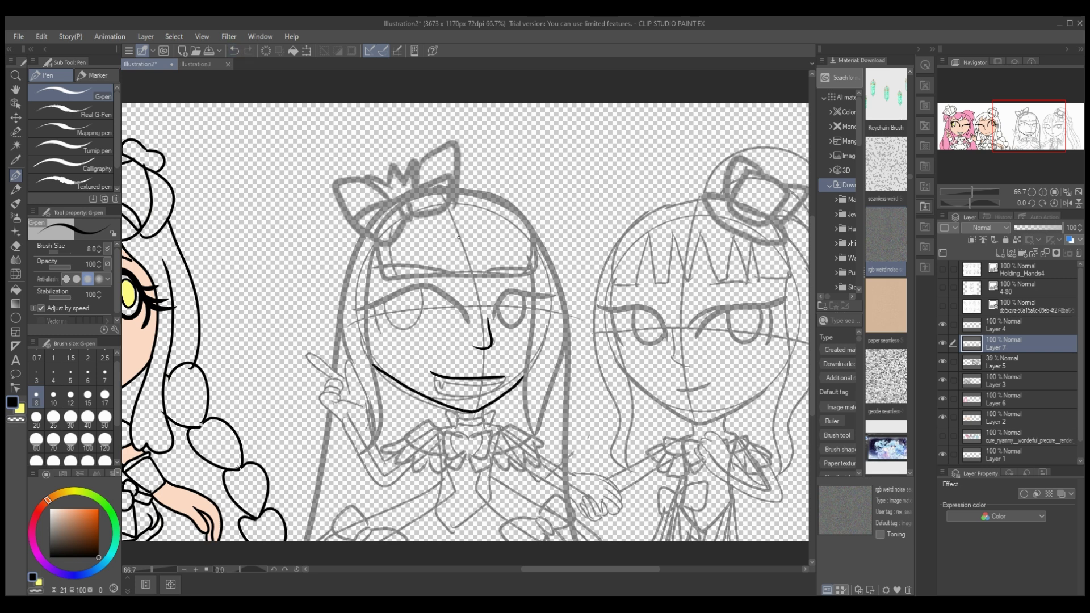
- Ink the third girl's inner fringe strands and her hair bow with its small pointed crown, redrawing the crown more rounded
left_click_drag(490, 225, 491, 275)
mouse_move(404, 197)
left_mouse_down()
mouse_move(380, 198)
mouse_move(370, 242)
mouse_move(390, 240)
mouse_move(454, 174)
mouse_move(441, 221)
mouse_move(409, 217)
mouse_move(382, 178)
mouse_move(391, 162)
mouse_move(411, 185)
mouse_move(407, 162)
mouse_move(413, 175)
mouse_move(449, 139)
mouse_move(459, 180)
left_mouse_up()
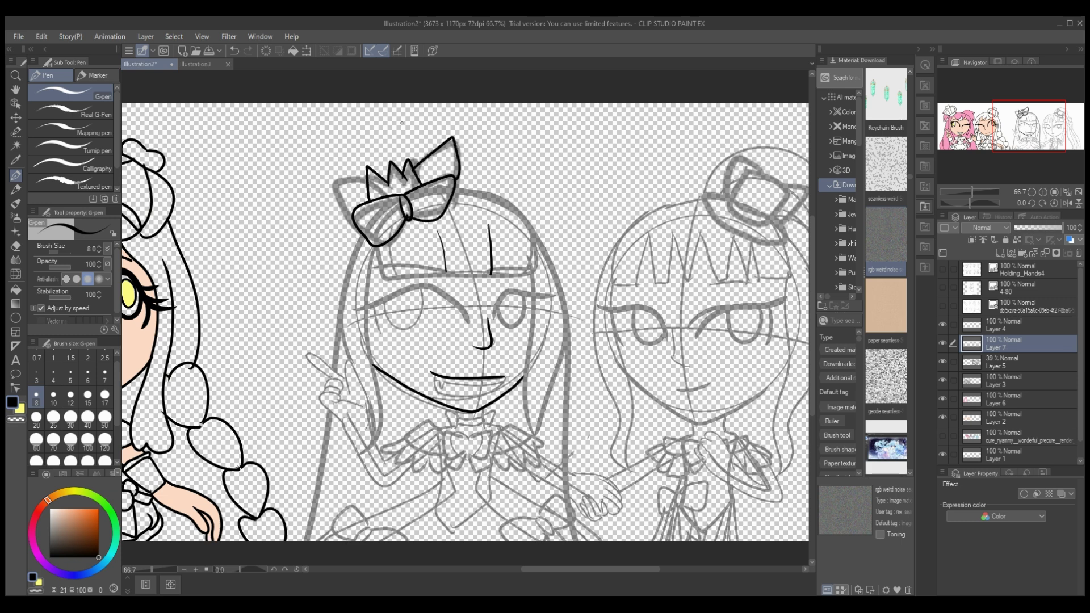
key("ctrl+z")
key("ctrl+z")
key("ctrl+z")
mouse_move(369, 200)
left_mouse_down()
mouse_move(373, 159)
mouse_move(385, 183)
mouse_move(388, 153)
mouse_move(421, 184)
mouse_move(406, 142)
mouse_move(402, 174)
mouse_move(367, 170)
mouse_move(381, 176)
mouse_move(405, 155)
mouse_move(418, 185)
mouse_move(340, 173)
mouse_move(338, 207)
mouse_move(353, 226)
left_mouse_up()
key("ctrl+z")
mouse_move(419, 166)
left_mouse_down()
mouse_move(466, 146)
mouse_move(454, 182)
left_mouse_up()
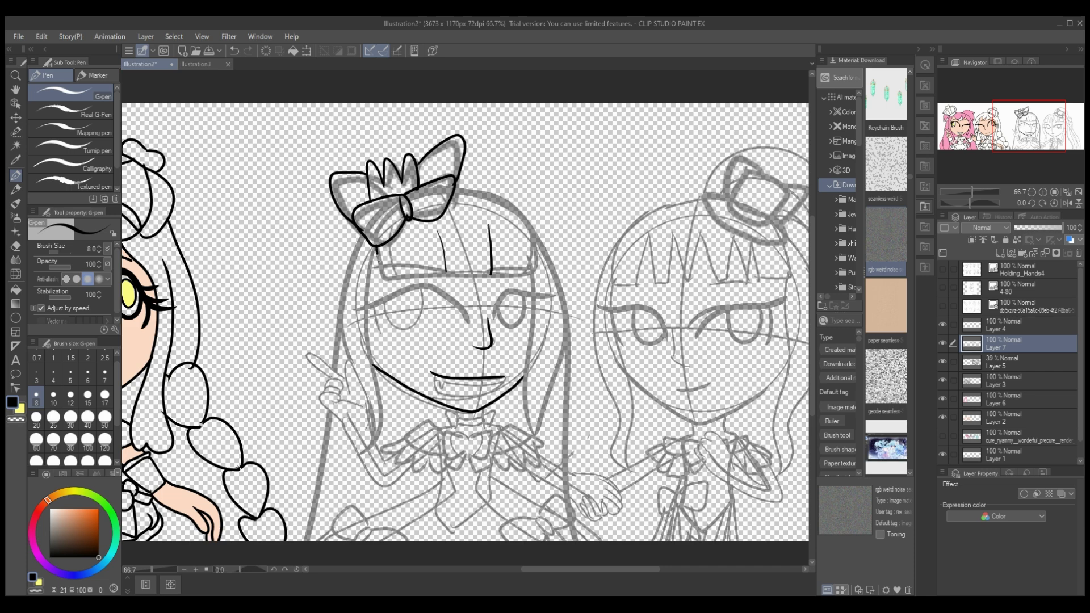
- Ink the outline of the third girl's straight fringe and the long side lock below her bow
mouse_move(378, 254)
left_mouse_down()
mouse_move(498, 277)
mouse_move(528, 270)
mouse_move(530, 227)
mouse_move(456, 189)
mouse_move(380, 401)
mouse_move(372, 450)
left_mouse_up()
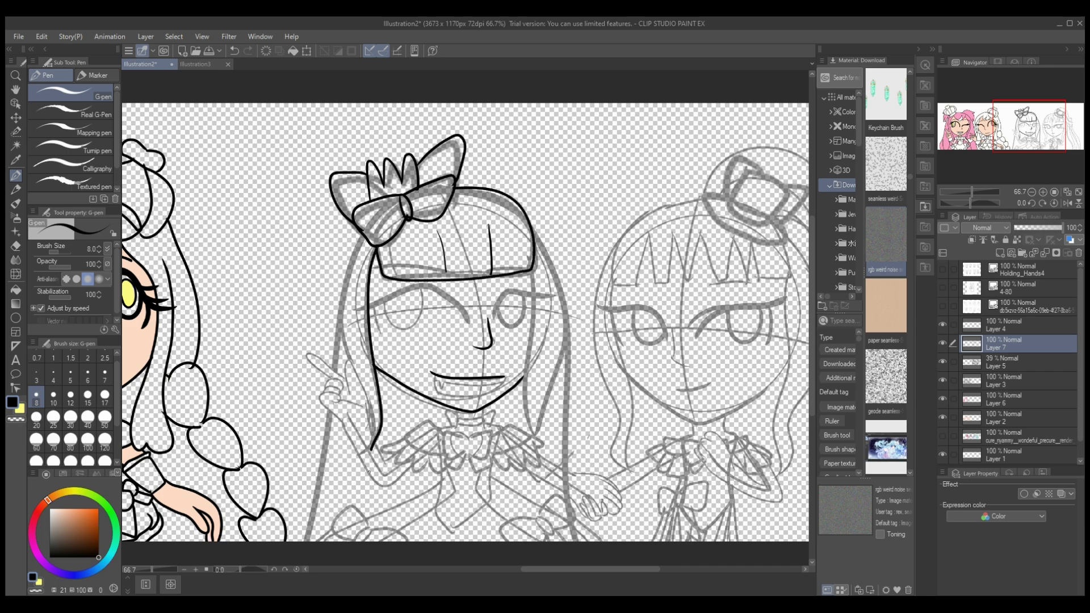
mouse_move(363, 231)
left_mouse_down()
mouse_move(344, 352)
mouse_move(368, 471)
left_mouse_up()
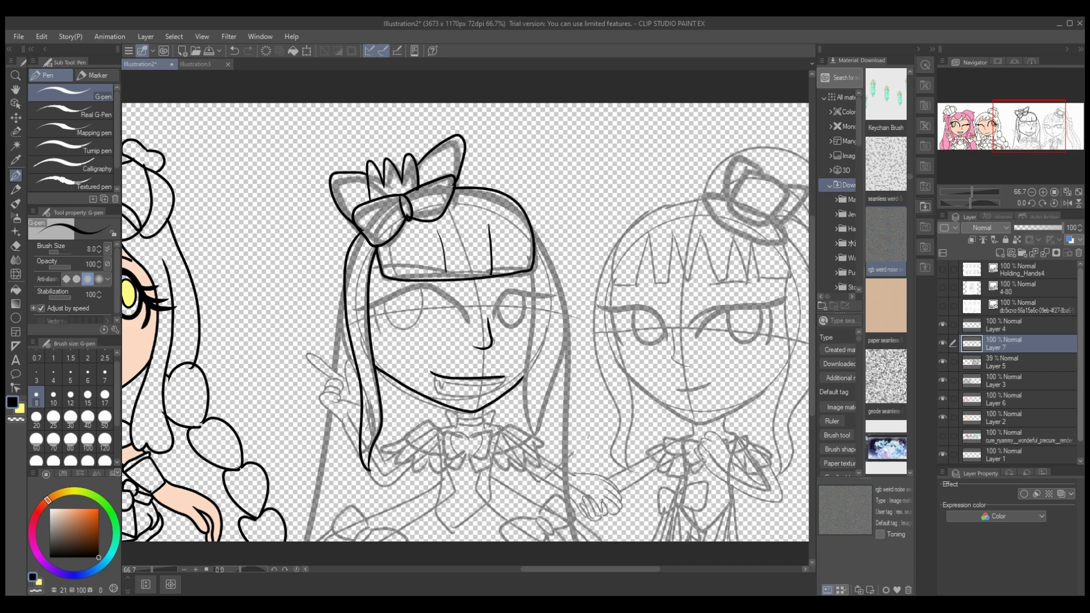
- Show the character reference layer and ink the third girl's winged collar with its heart bow and her bent sleeve
left_click(942, 436)
scroll(465, 307, "down", 2)
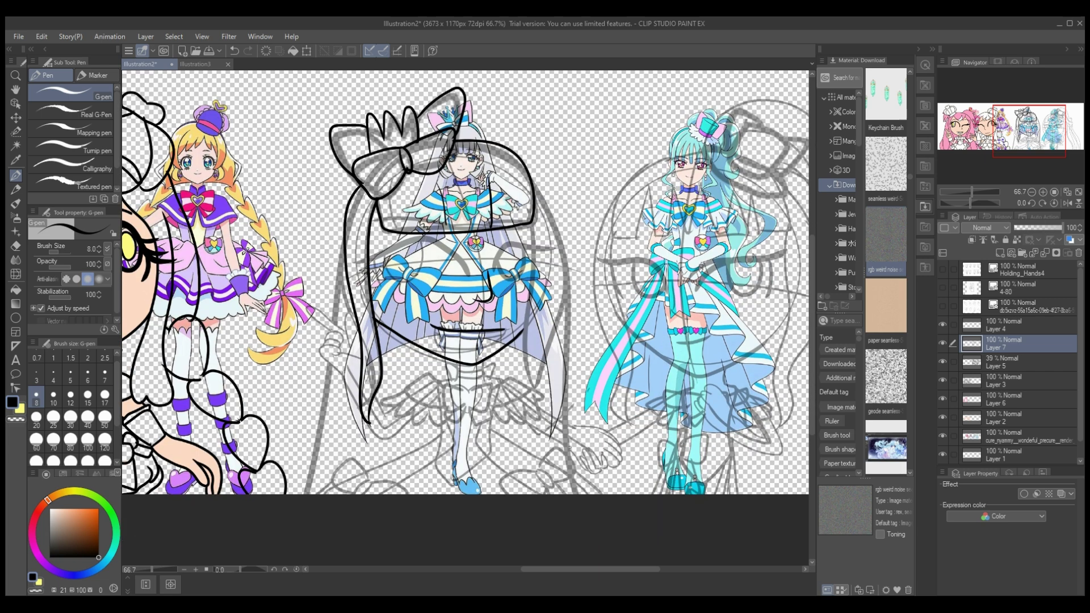
mouse_move(569, 448)
left_mouse_down()
mouse_move(588, 428)
mouse_move(540, 406)
left_mouse_up()
left_click(235, 51)
mouse_move(364, 359)
left_mouse_down()
mouse_move(335, 369)
mouse_move(367, 435)
mouse_move(415, 417)
left_mouse_up()
mouse_move(467, 387)
left_mouse_down()
mouse_move(466, 410)
mouse_move(444, 398)
mouse_move(455, 413)
mouse_move(487, 409)
mouse_move(483, 426)
mouse_move(436, 385)
mouse_move(434, 408)
mouse_move(401, 390)
mouse_move(389, 398)
mouse_move(415, 423)
mouse_move(431, 405)
mouse_move(443, 418)
mouse_move(521, 375)
mouse_move(505, 403)
mouse_move(543, 405)
mouse_move(488, 425)
left_mouse_up()
key("ctrl+plus")
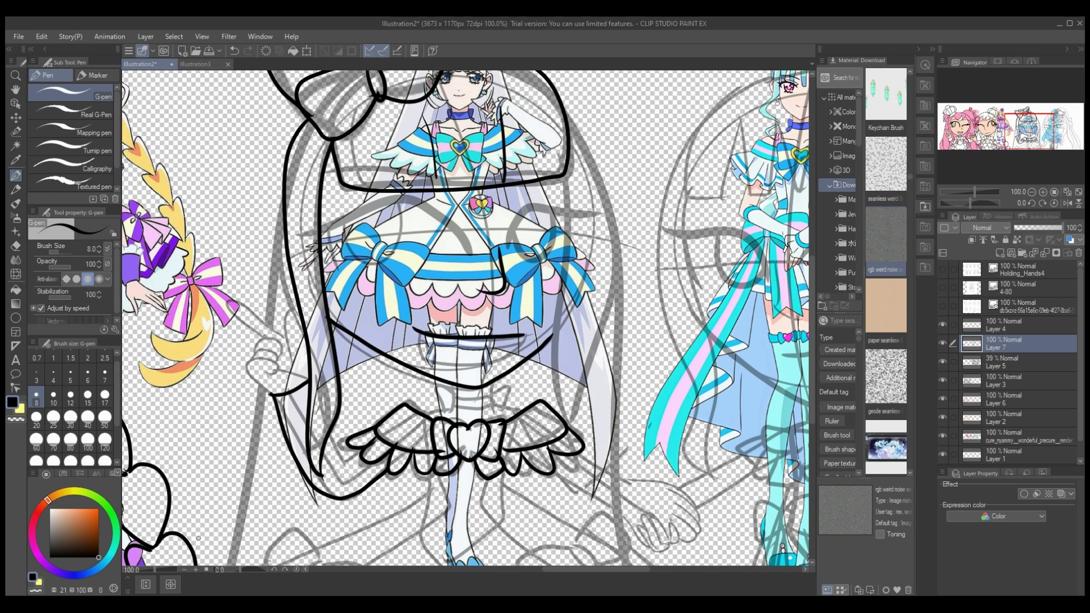
- Ink the third girl's other long side lock and both arms, with the outstretched cuff and the raised pointing hand
mouse_move(561, 167)
left_mouse_down()
mouse_move(569, 398)
mouse_move(591, 494)
left_mouse_up()
mouse_move(558, 94)
left_mouse_down()
mouse_move(603, 392)
mouse_move(588, 491)
left_mouse_up()
mouse_move(622, 525)
left_mouse_down()
mouse_move(656, 483)
mouse_move(596, 464)
mouse_move(604, 505)
mouse_move(625, 520)
left_mouse_up()
mouse_move(658, 480)
left_mouse_down()
mouse_move(674, 487)
mouse_move(625, 524)
left_mouse_up()
key("ctrl+z")
mouse_move(270, 394)
left_mouse_down()
mouse_move(307, 381)
mouse_move(296, 302)
mouse_move(278, 337)
left_mouse_up()
mouse_move(227, 302)
left_mouse_down()
mouse_move(265, 335)
mouse_move(254, 351)
mouse_move(282, 352)
mouse_move(252, 359)
mouse_move(278, 363)
mouse_move(251, 359)
mouse_move(278, 379)
left_mouse_up()
- With brush size 17, ink the third girl's first slanted upper eyelid and complete her open mouth with a fang and tongue
key("bracketright")
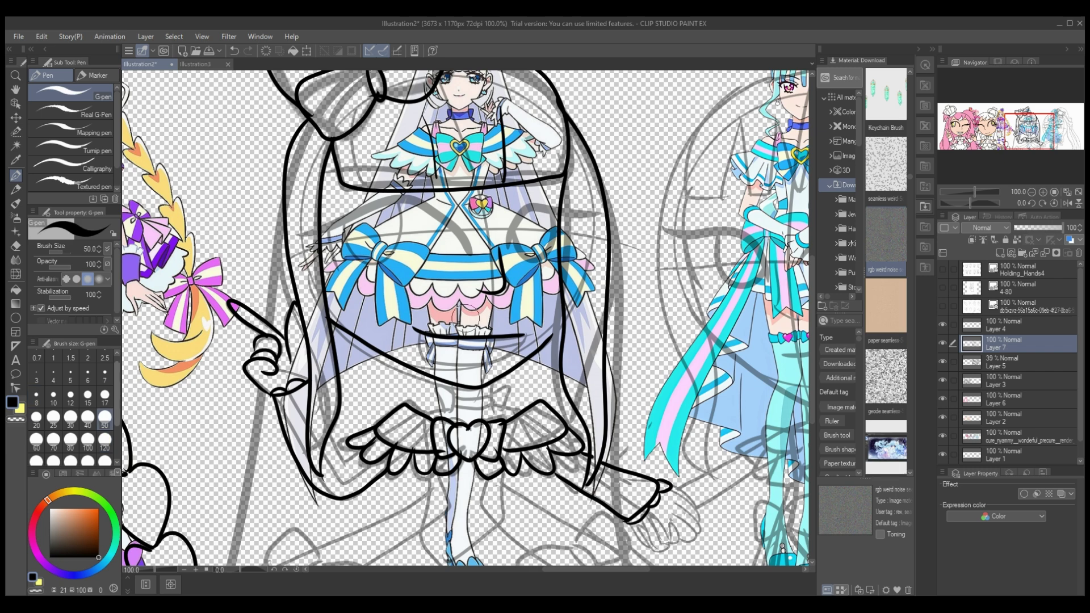
left_click(105, 394)
mouse_move(472, 258)
left_mouse_down()
mouse_move(346, 207)
mouse_move(289, 227)
left_mouse_up()
mouse_move(390, 205)
left_mouse_down()
mouse_move(392, 233)
mouse_move(338, 232)
left_mouse_up()
key("ctrl+z")
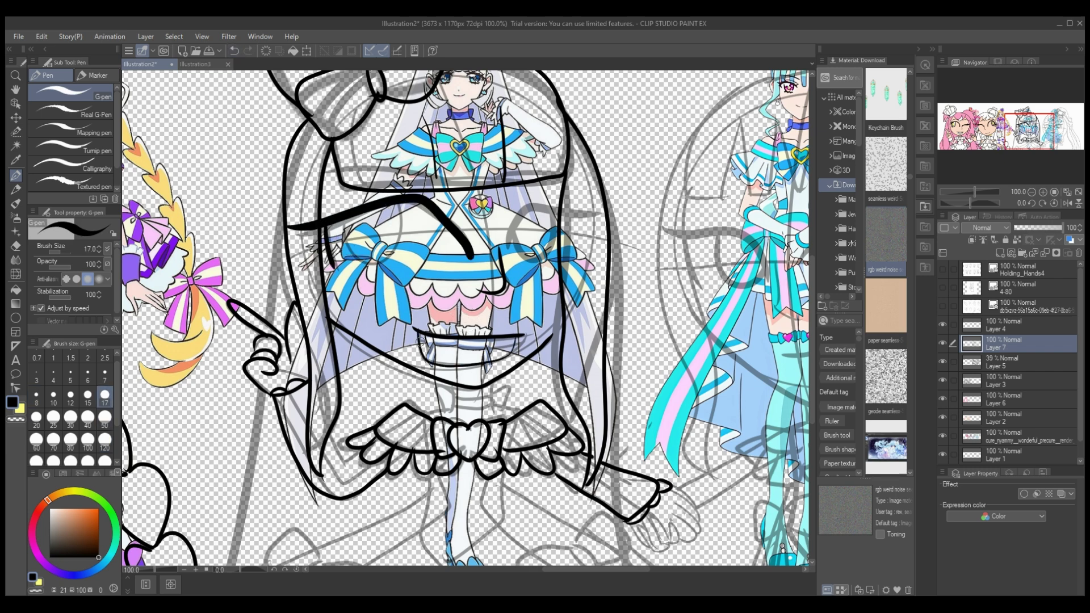
mouse_move(420, 341)
left_mouse_down()
mouse_move(437, 353)
mouse_move(517, 346)
left_mouse_up()
left_click_drag(443, 360, 496, 368)
- Ink the third girl's second slanted upper eyelid and add pointed lashes to both eyes
mouse_move(501, 251)
left_mouse_down()
mouse_move(548, 203)
mouse_move(615, 205)
left_mouse_up()
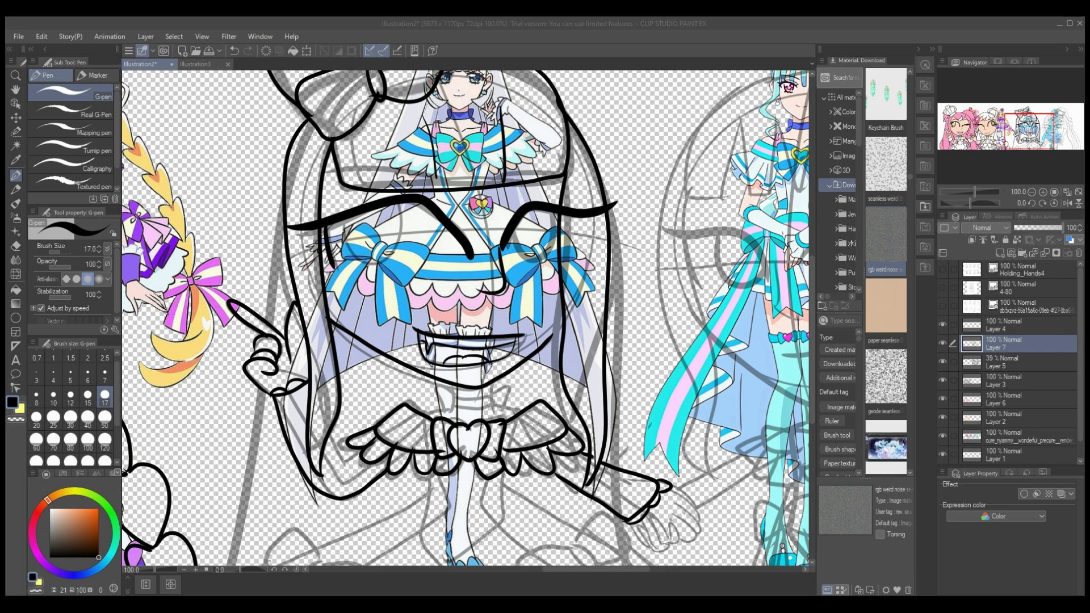
mouse_move(357, 215)
left_mouse_down()
mouse_move(295, 211)
mouse_move(321, 202)
left_mouse_up()
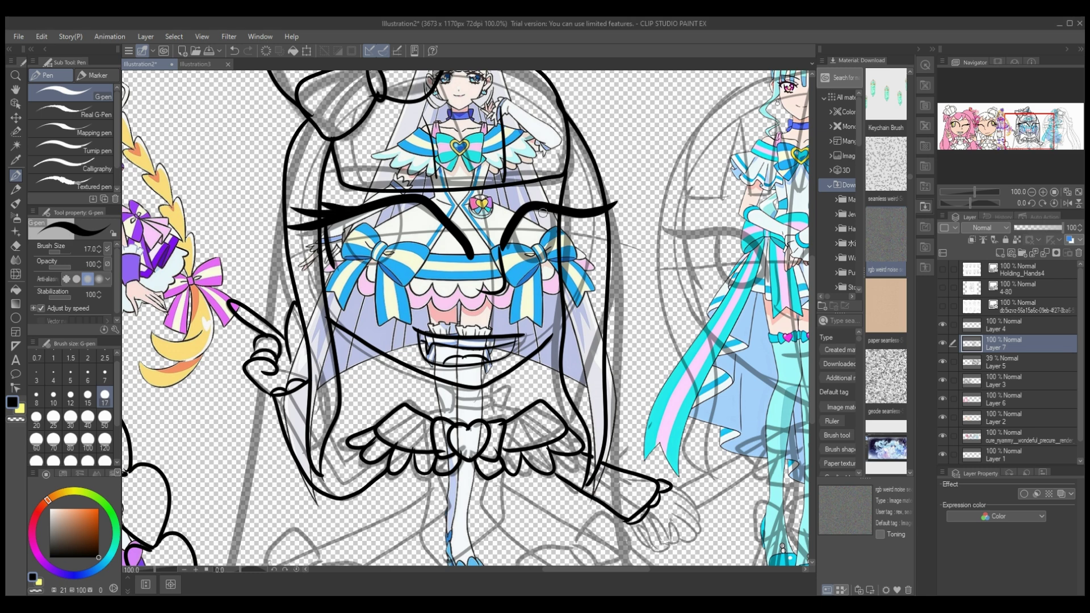
left_click_drag(571, 207, 591, 193)
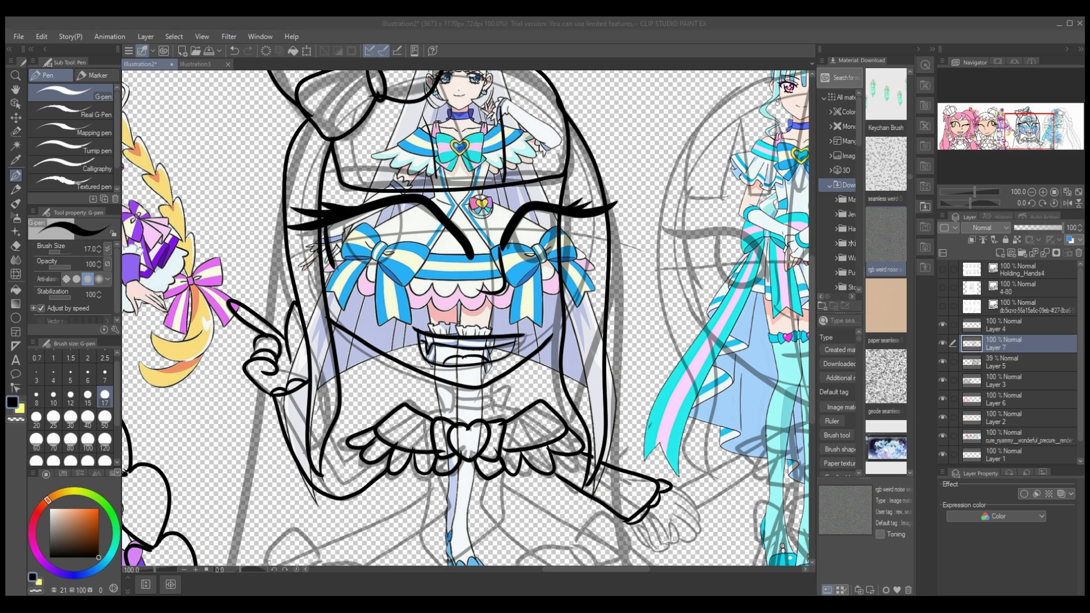
- With brush size 8, ink the irises and pupils of the third girl's eyes and her thin eyebrows
left_click(37, 395)
mouse_move(394, 201)
left_mouse_down()
mouse_move(385, 253)
mouse_move(334, 264)
left_mouse_up()
mouse_move(332, 238)
left_mouse_down()
mouse_move(347, 221)
mouse_move(370, 250)
mouse_move(347, 224)
left_mouse_up()
mouse_move(511, 234)
left_mouse_down()
mouse_move(559, 261)
mouse_move(547, 225)
left_mouse_up()
left_click_drag(504, 180, 581, 177)
left_click_drag(465, 179, 345, 180)
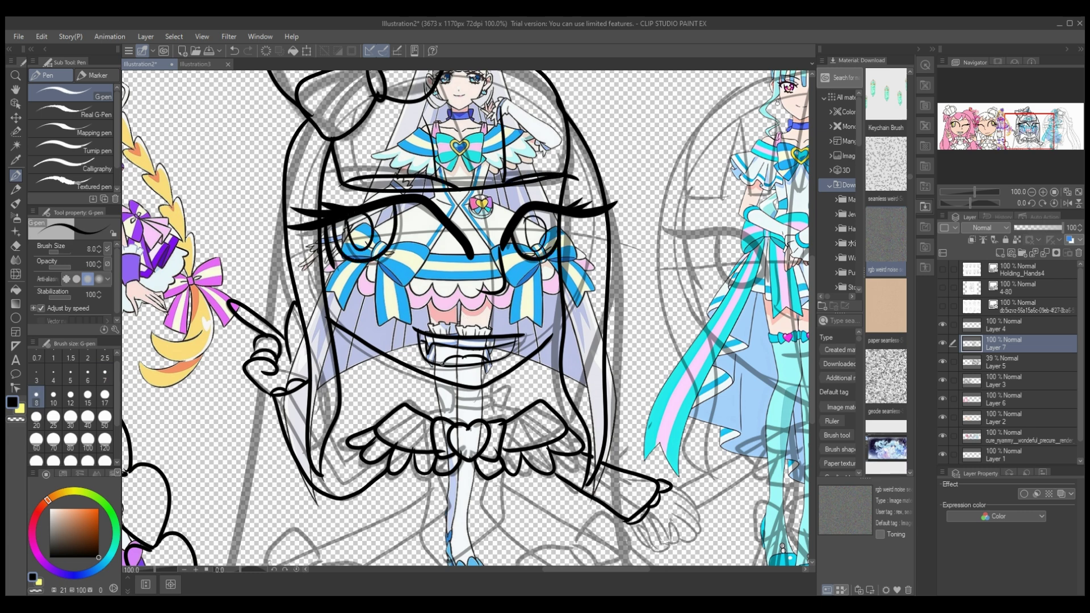
- Ink the third girl's neck with its choker bands and the fingers of her outstretched hand
mouse_move(452, 408)
left_mouse_down()
mouse_move(492, 401)
mouse_move(453, 398)
mouse_move(522, 408)
left_mouse_up()
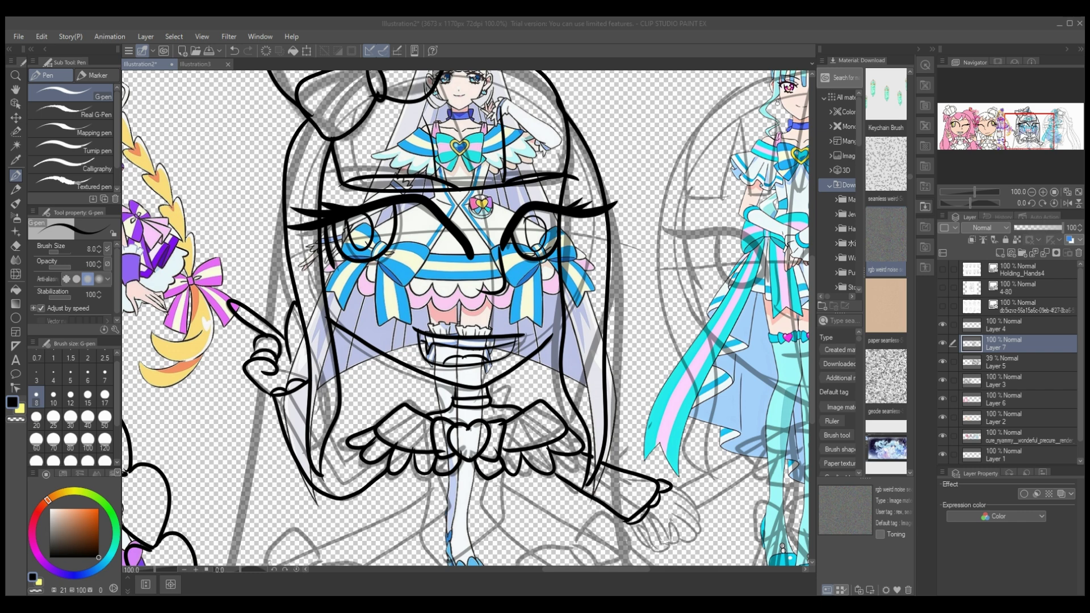
scroll(681, 426, "down", 2)
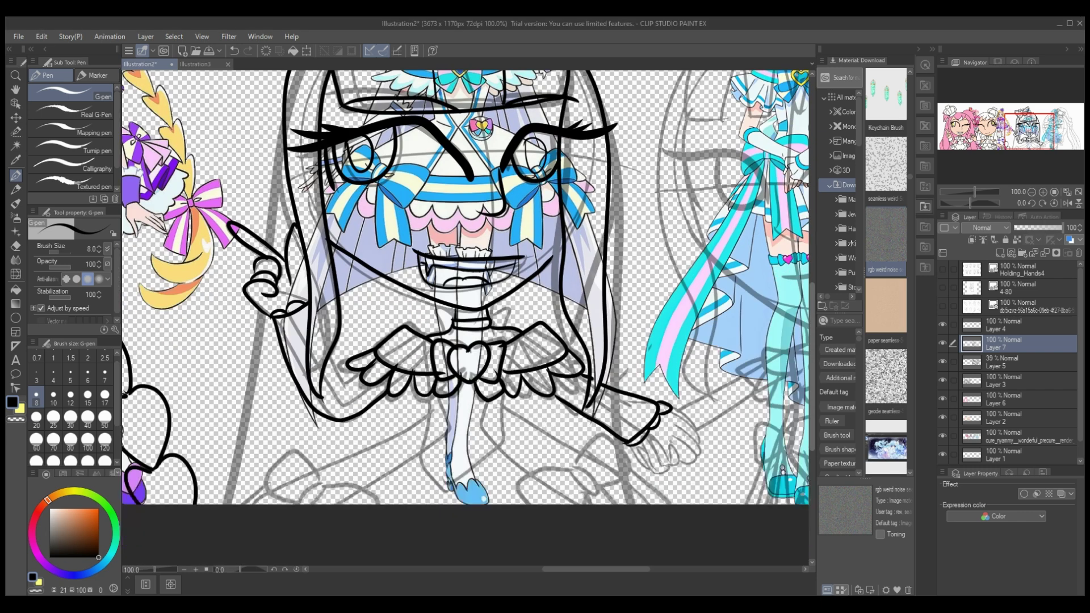
mouse_move(672, 407)
left_mouse_down()
mouse_move(694, 420)
mouse_move(704, 458)
mouse_move(652, 469)
mouse_move(646, 438)
left_mouse_up()
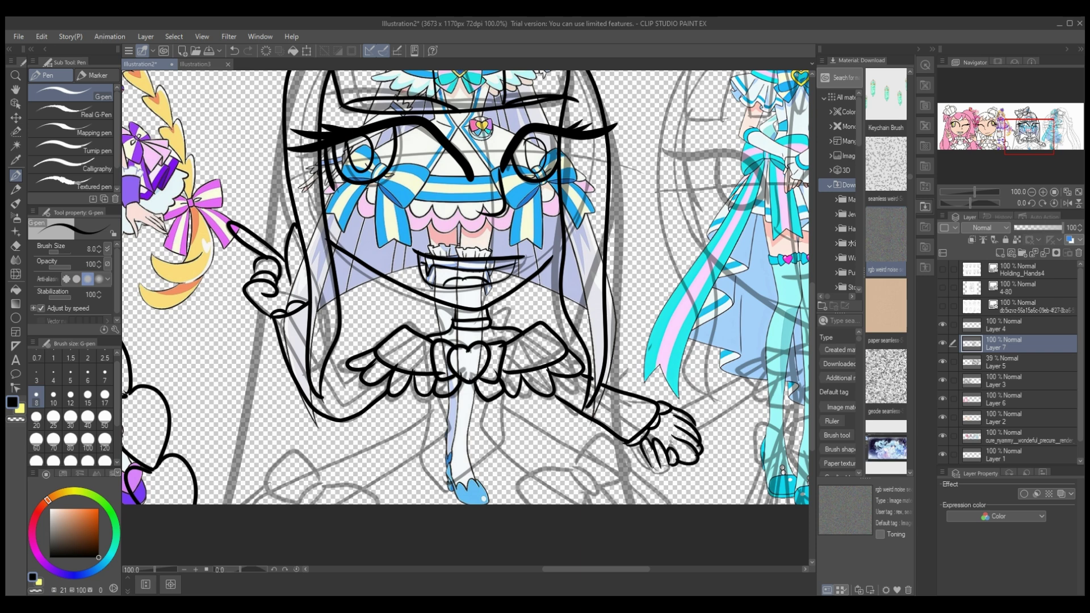
left_click_drag(661, 474, 634, 444)
- Ink the sides of the third girl's dress with the bows at both hips, and add a line to her bent sleeve
mouse_move(430, 397)
left_mouse_down()
mouse_move(299, 505)
mouse_move(388, 505)
left_mouse_up()
mouse_move(317, 477)
left_mouse_down()
mouse_move(267, 481)
mouse_move(250, 503)
left_mouse_up()
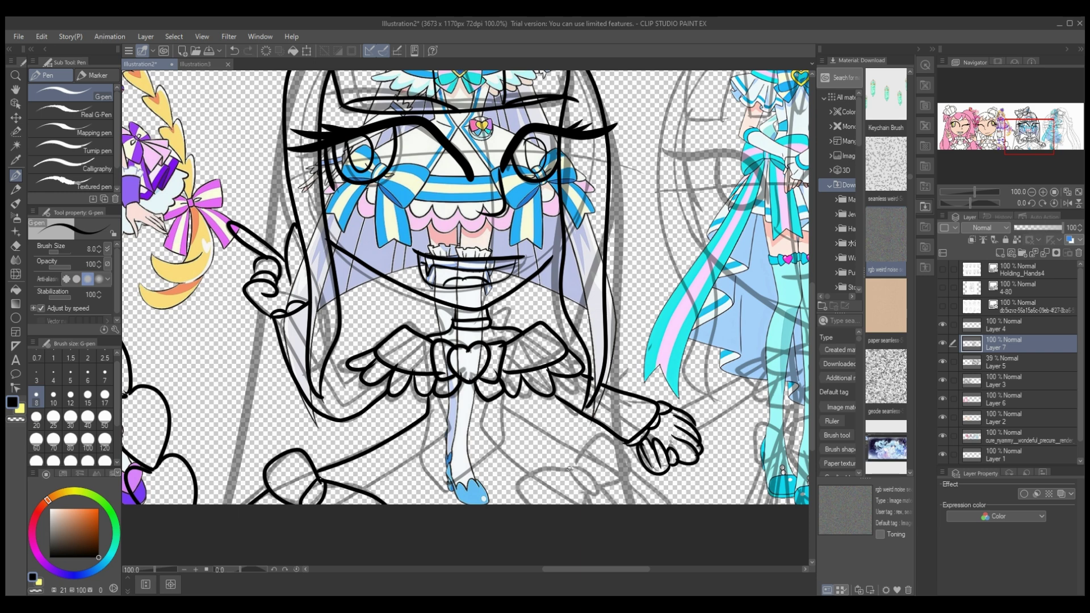
left_click_drag(570, 469, 593, 492)
mouse_move(586, 436)
left_mouse_down()
mouse_move(627, 473)
mouse_move(523, 482)
mouse_move(591, 503)
left_mouse_up()
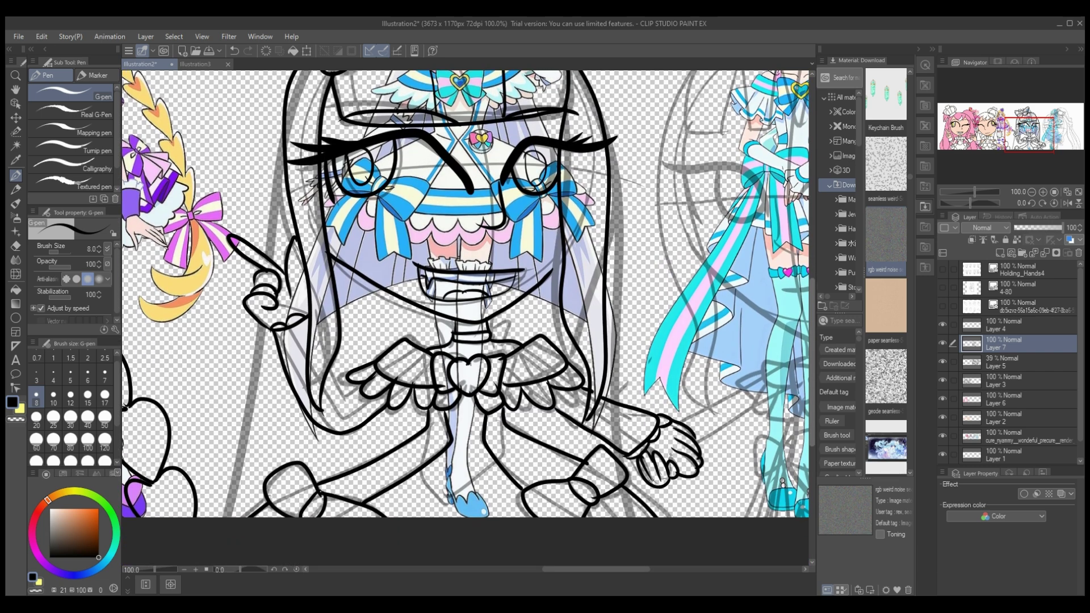
left_click_drag(348, 390, 342, 430)
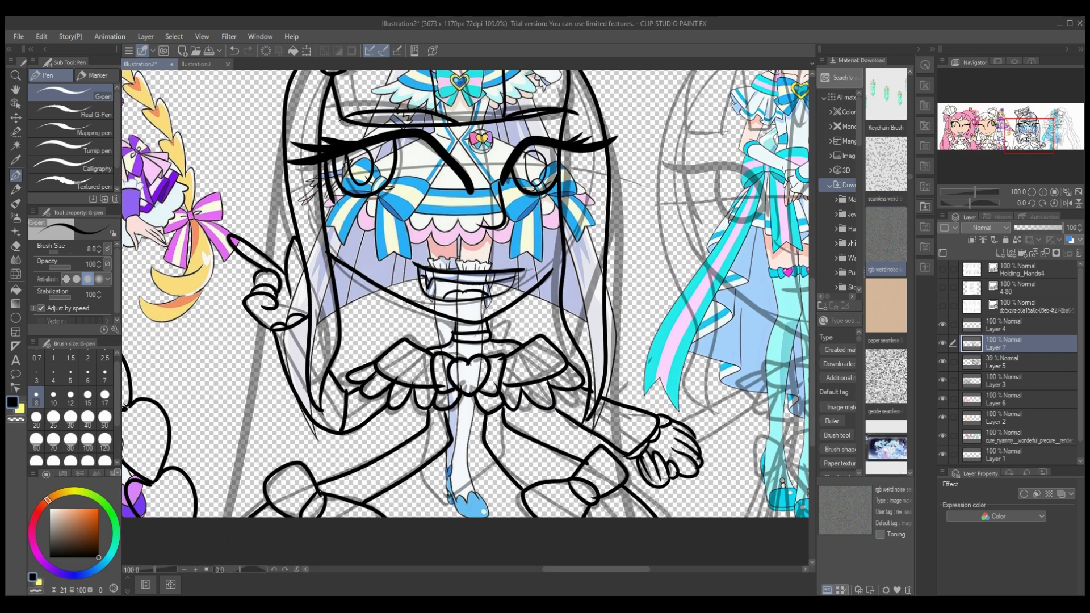
- Ink the fourth girl's inner side lock and fringe edge, then her tilted top hat with its brim and side bow loop
left_click_drag(727, 239, 284, 238)
mouse_move(283, 170)
left_mouse_down()
mouse_move(284, 228)
mouse_move(229, 298)
mouse_move(254, 533)
left_mouse_up()
left_click_drag(352, 121, 468, 159)
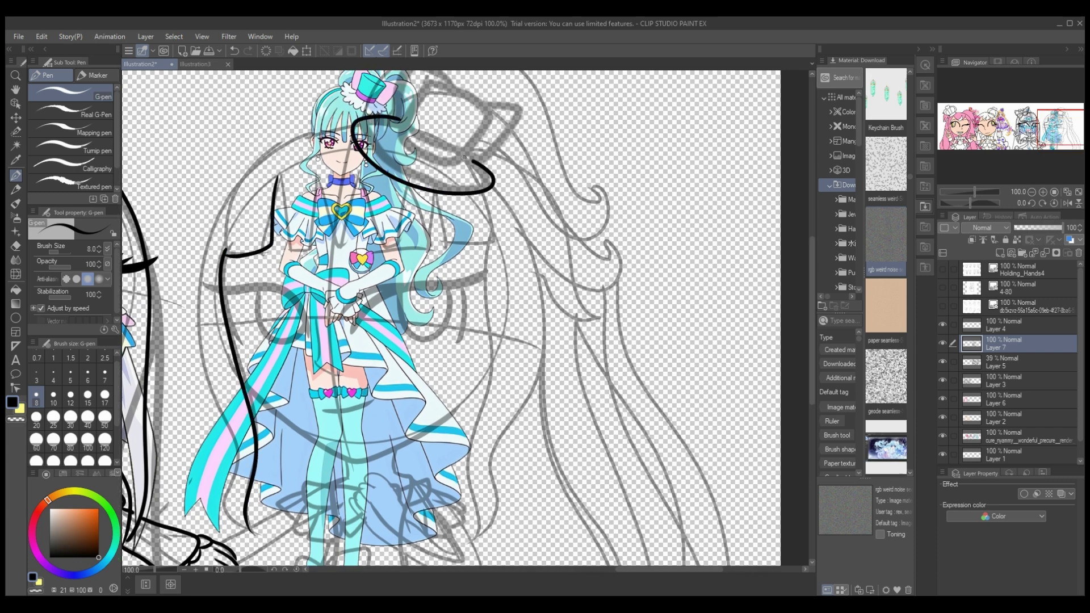
mouse_move(398, 119)
left_mouse_down()
mouse_move(447, 159)
mouse_move(442, 143)
mouse_move(402, 118)
mouse_move(453, 88)
mouse_move(475, 106)
left_mouse_up()
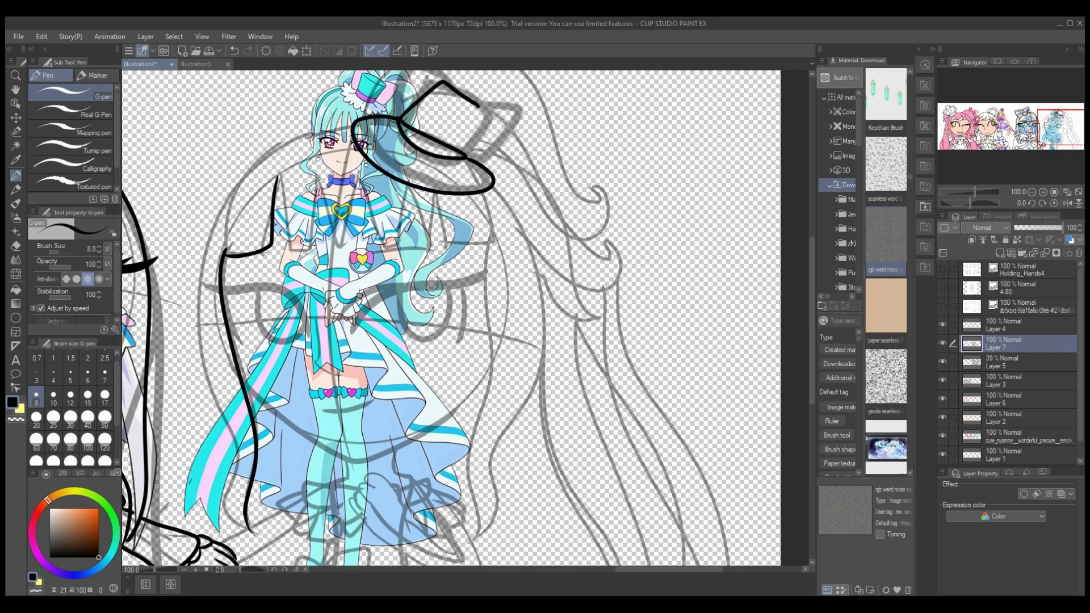
key("ctrl+z")
mouse_move(467, 156)
left_mouse_down()
mouse_move(480, 103)
mouse_move(401, 121)
left_mouse_up()
mouse_move(479, 107)
left_mouse_down()
mouse_move(512, 147)
mouse_move(480, 161)
left_mouse_up()
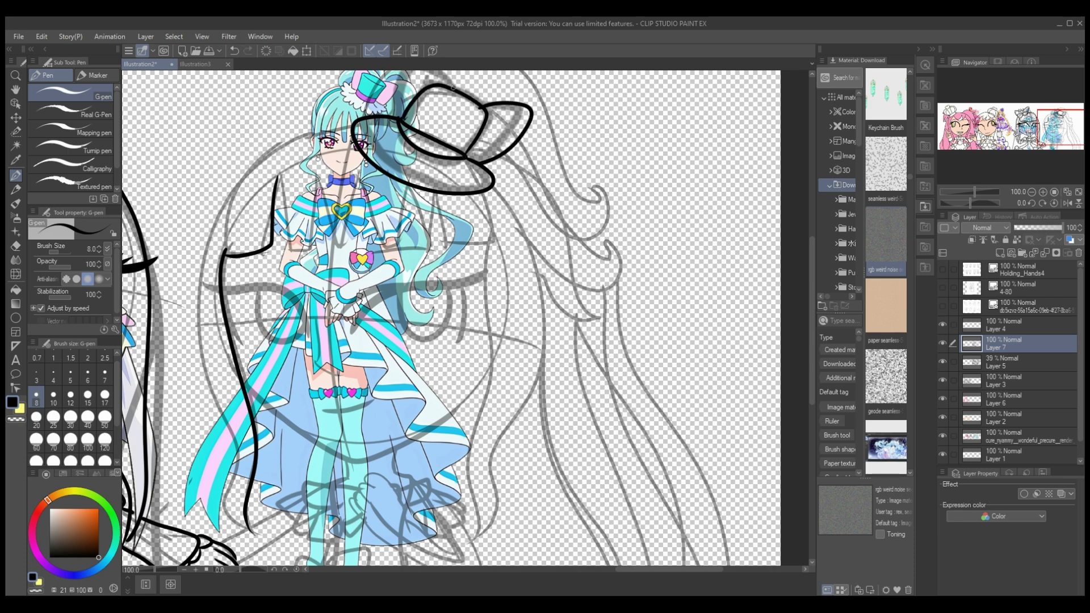
- Ink the lines rising above the fourth girl's hat and the outer contour of her hair down to the side lock's tip
left_click_drag(454, 90, 433, 70)
left_click_drag(396, 116, 390, 70)
mouse_move(354, 120)
left_mouse_down()
mouse_move(196, 320)
mouse_move(248, 530)
left_mouse_up()
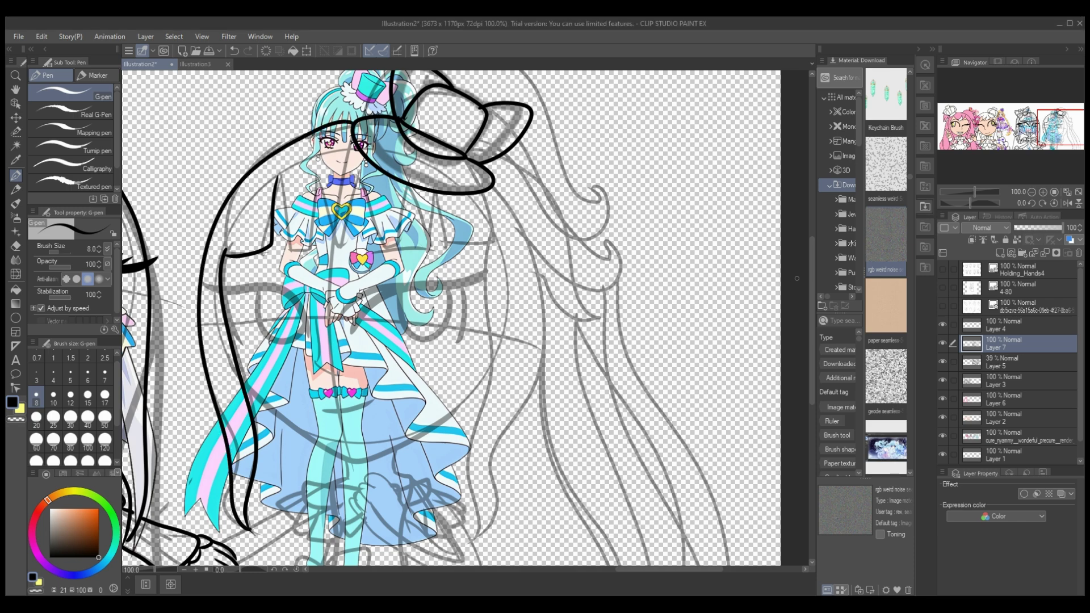
- Ink the fourth girl's hand held at her chest, its bent sleeve and cuff, and the bow loop behind the fingers
scroll(797, 278, "down", 3)
mouse_move(370, 427)
left_mouse_down()
mouse_move(406, 405)
mouse_move(457, 475)
mouse_move(461, 421)
mouse_move(441, 424)
left_mouse_up()
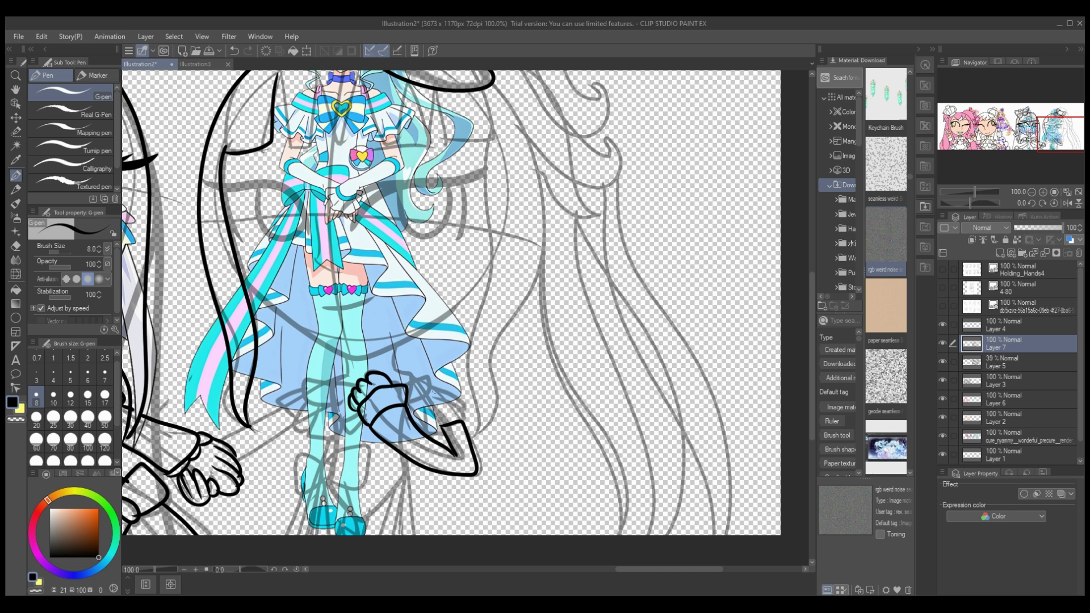
mouse_move(357, 384)
left_mouse_down()
mouse_move(331, 391)
mouse_move(338, 423)
left_mouse_up()
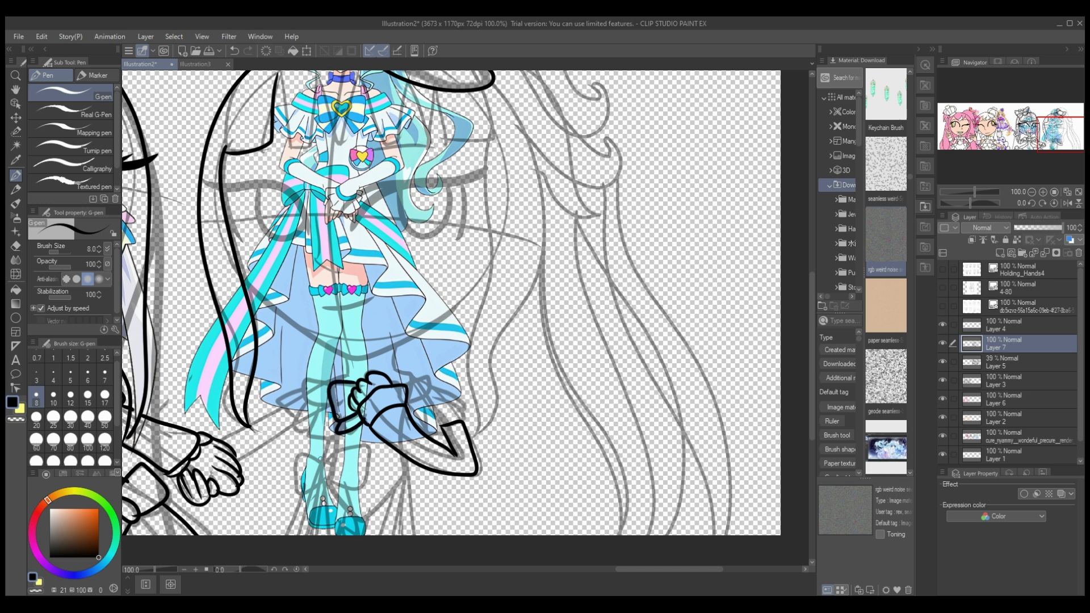
- Ink the fourth girl's lower chest bow, the cuff of her outstretched arm and the missing loop of the bow behind her hand
mouse_move(322, 487)
left_mouse_down()
mouse_move(359, 447)
mouse_move(325, 489)
mouse_move(299, 496)
left_mouse_up()
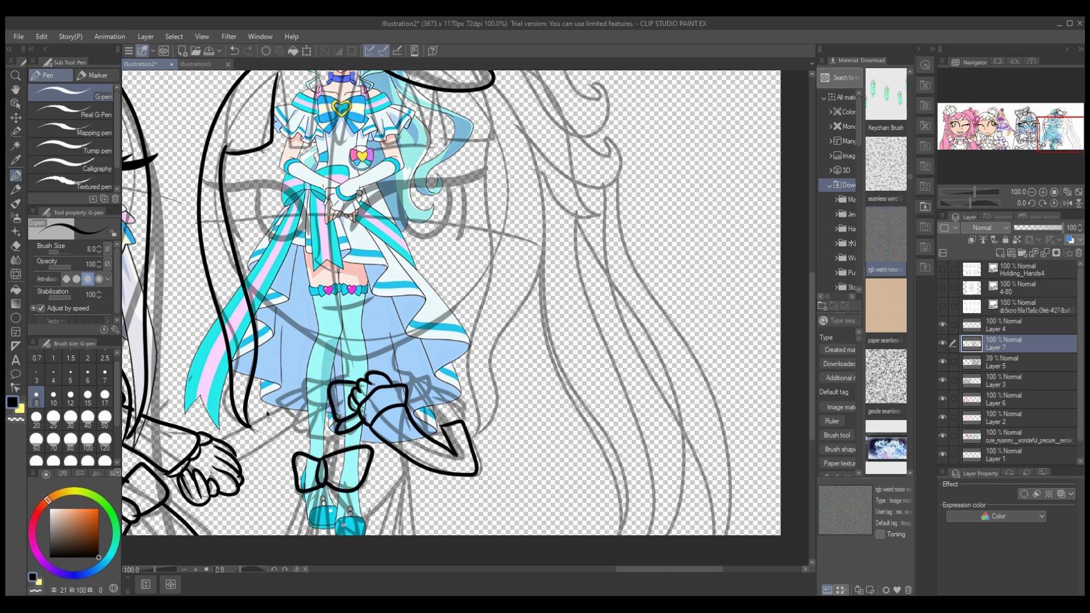
left_click_drag(268, 415, 239, 457)
left_click_drag(329, 381, 319, 402)
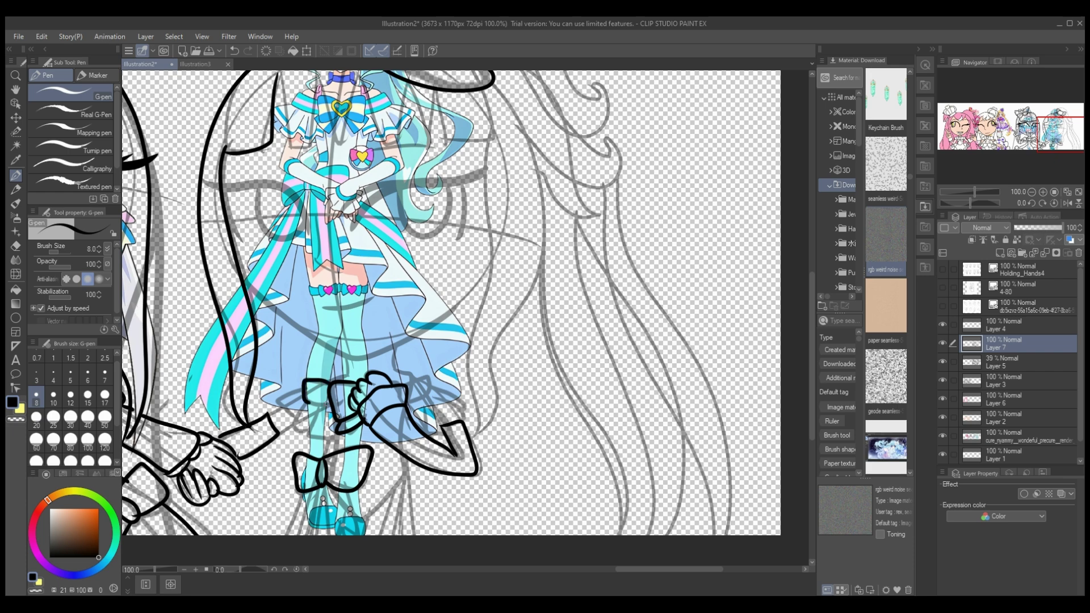
- Ink the fourth girl's rounded jawline and the curled locks flowing out behind her top hat
mouse_move(245, 276)
left_mouse_down()
mouse_move(274, 309)
mouse_move(443, 318)
mouse_move(488, 271)
left_mouse_up()
scroll(488, 271, "up", 3)
mouse_move(355, 149)
left_mouse_down()
mouse_move(348, 111)
mouse_move(508, 73)
mouse_move(593, 184)
left_mouse_up()
mouse_move(531, 169)
left_mouse_down()
mouse_move(636, 193)
mouse_move(524, 200)
left_mouse_up()
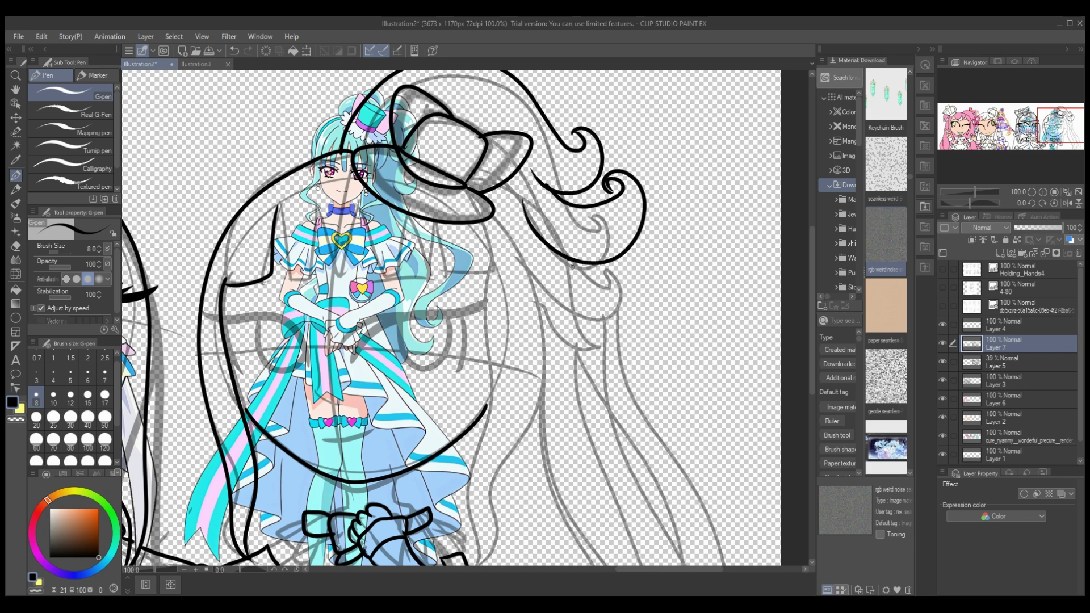
mouse_move(568, 266)
left_mouse_down()
mouse_move(651, 249)
mouse_move(530, 300)
mouse_move(502, 231)
left_mouse_up()
- Ink the fourth girl's spiky fringe and the long side lock framing the far side of her face
scroll(495, 215, "down", 3)
mouse_move(278, 139)
left_mouse_down()
mouse_move(287, 174)
mouse_move(319, 136)
mouse_move(366, 138)
mouse_move(481, 201)
mouse_move(491, 503)
left_mouse_up()
left_click_drag(534, 248, 489, 507)
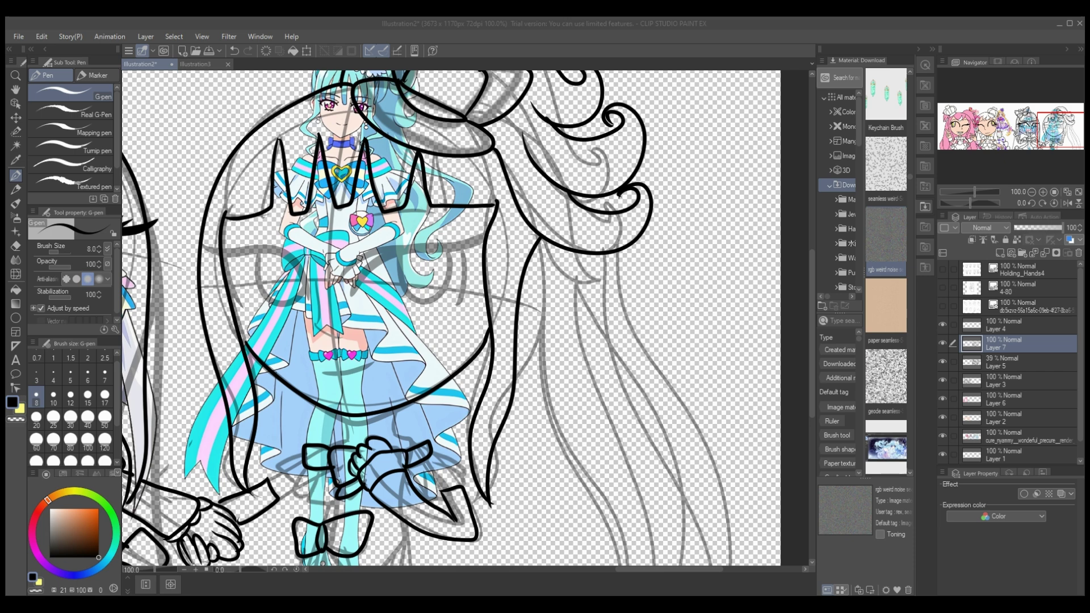
- Ink the fourth girl's neck and collar ruffles, and the long wavy strands of her ponytail down to the canvas edge
left_click_drag(390, 410, 430, 448)
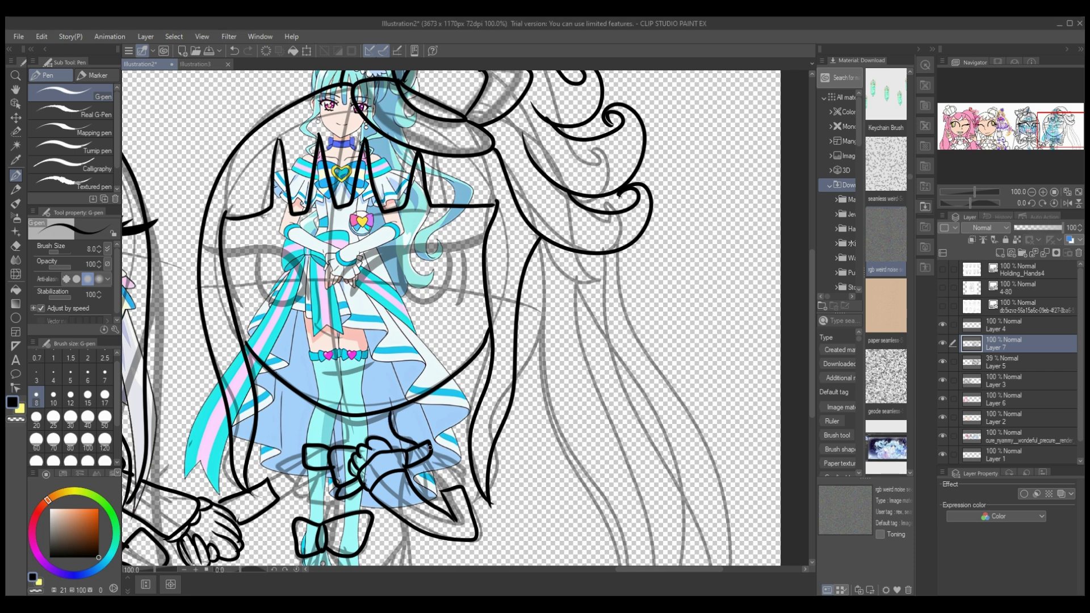
mouse_move(296, 456)
left_mouse_down()
mouse_move(288, 489)
mouse_move(339, 493)
left_mouse_up()
scroll(451, 318, "down", 3)
mouse_move(620, 164)
left_mouse_down()
mouse_move(761, 514)
mouse_move(661, 514)
left_mouse_up()
mouse_move(515, 224)
left_mouse_down()
mouse_move(567, 361)
mouse_move(530, 513)
left_mouse_up()
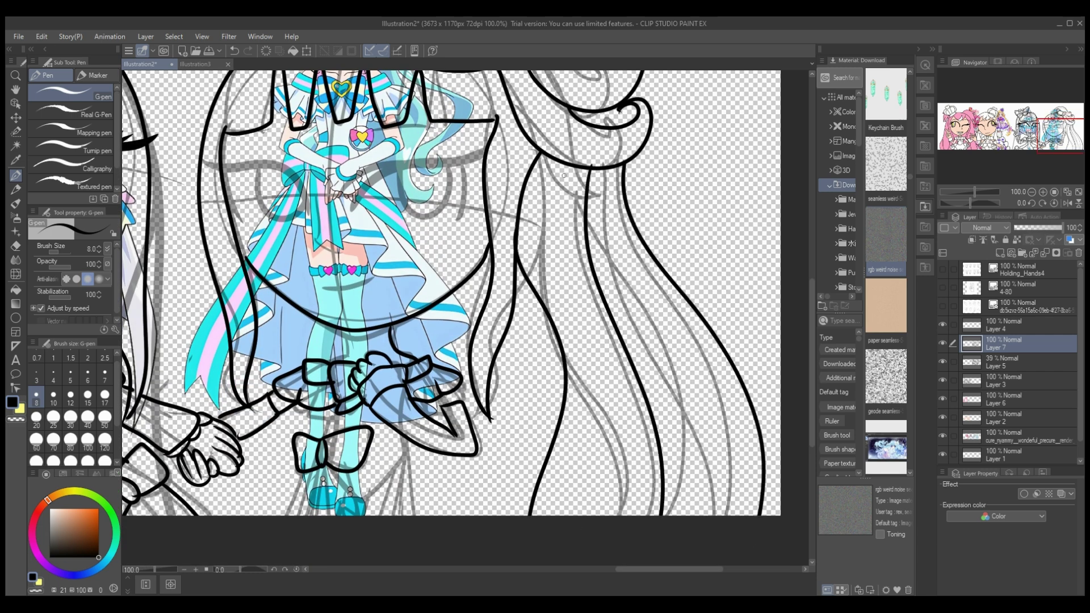
- Ink the sides and front edges of the fourth girl's dress around the lower bow, undoing the last few strokes
left_click_drag(402, 436, 411, 513)
left_click_drag(336, 484, 370, 514)
left_click_drag(302, 468, 290, 515)
left_click_drag(322, 469, 313, 494)
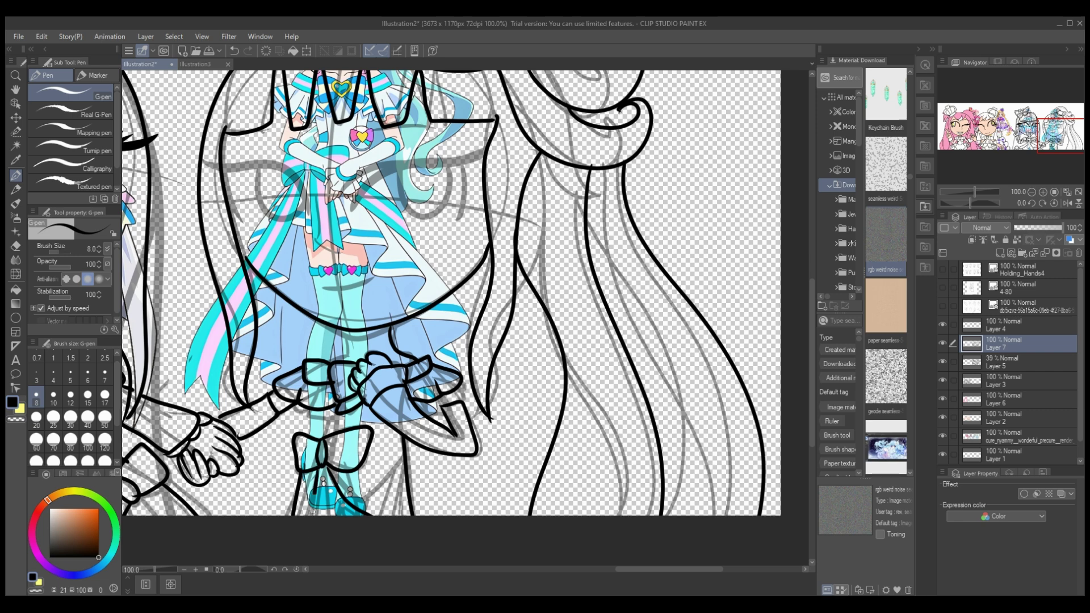
key("ctrl+z")
key("ctrl+z")
key("ctrl+z")
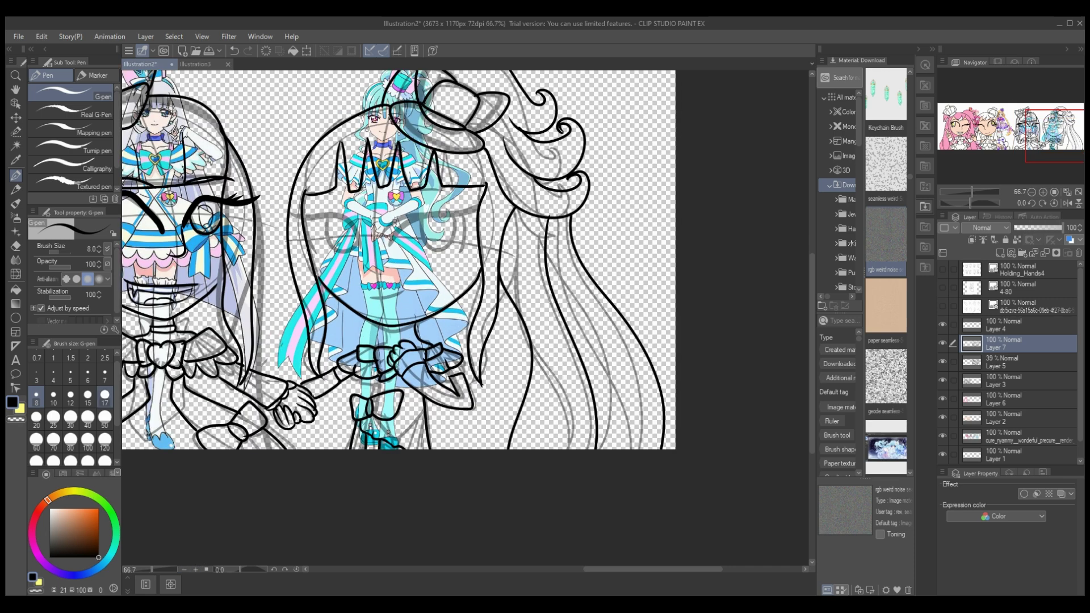
- Ink the fourth girl's thick upper lashes, eye sides, nose and mouth with the brush size set to 17
left_click(104, 396)
mouse_move(347, 215)
left_mouse_down()
mouse_move(356, 192)
mouse_move(496, 157)
mouse_move(509, 138)
left_mouse_up()
left_click_drag(461, 166, 455, 215)
left_click_drag(310, 201, 338, 249)
left_click_drag(326, 287, 361, 290)
key("ctrl+z")
left_click_drag(307, 204, 235, 165)
mouse_move(241, 171)
left_mouse_down()
mouse_move(190, 164)
mouse_move(208, 158)
mouse_move(226, 215)
left_mouse_up()
- Set the brush size back to 8 and ink the irises of the fourth girl's eyes
left_click(35, 396)
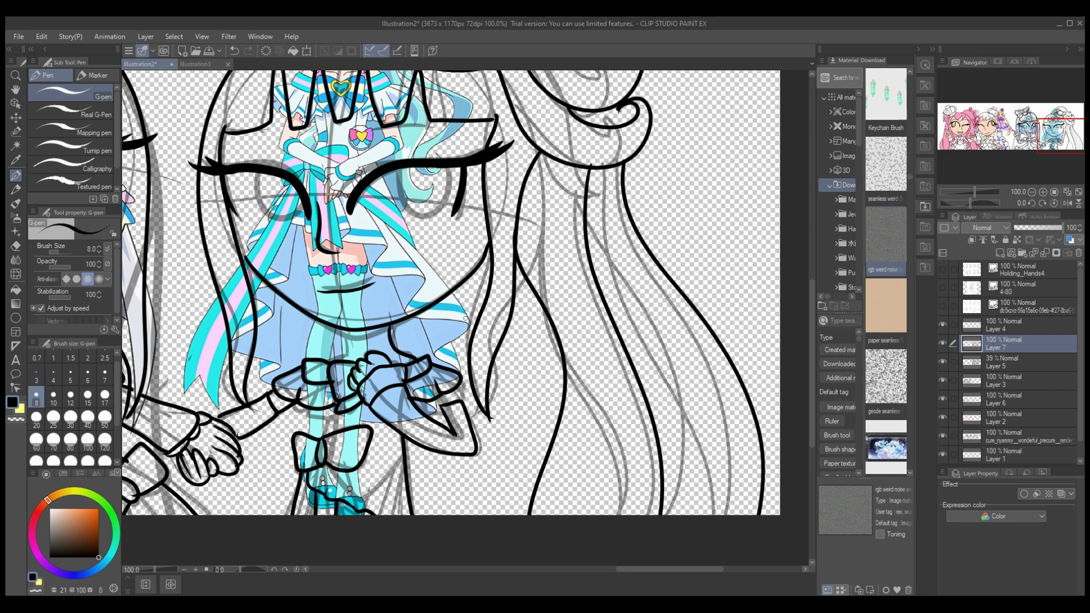
left_click_drag(258, 166, 304, 199)
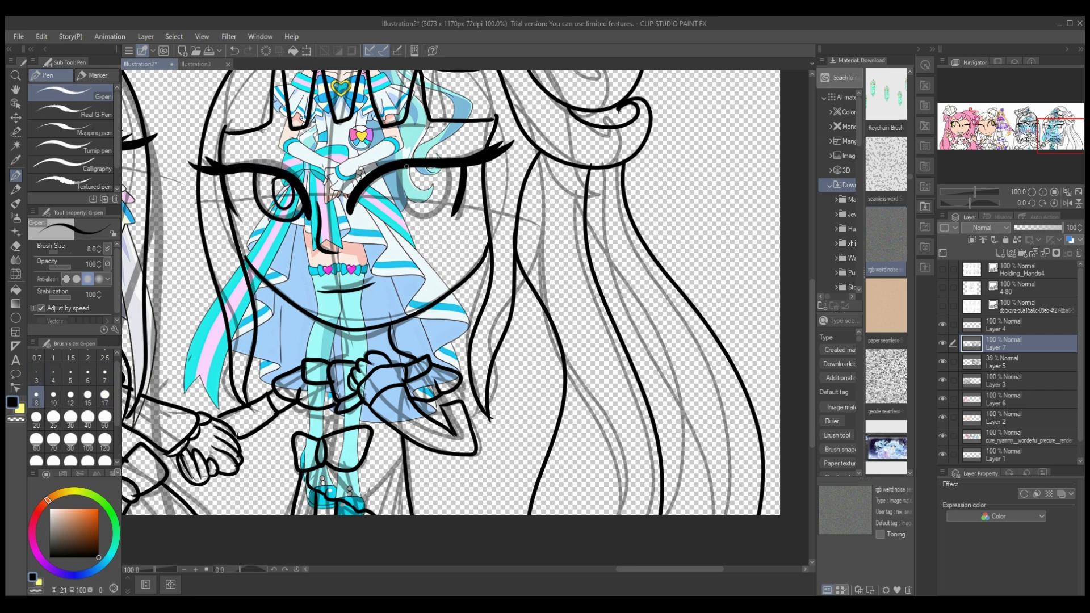
mouse_move(401, 171)
left_mouse_down()
mouse_move(448, 203)
mouse_move(422, 170)
left_mouse_up()
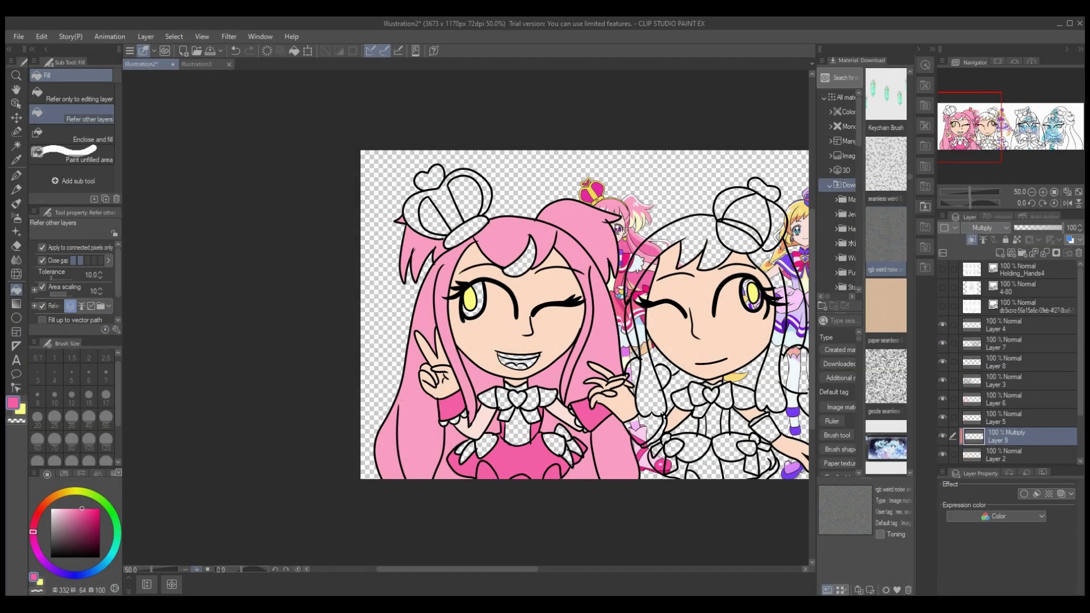
- Paint coral shading on the first girl's forehead below her fringe with the G-pen at size 25
key("ctrl+plus")
key("p")
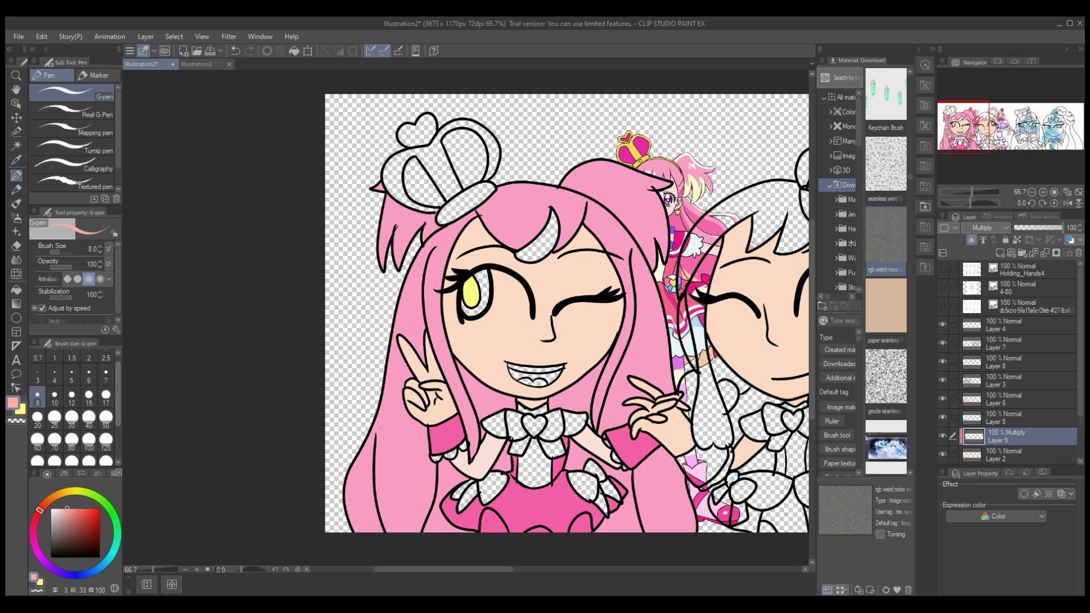
left_click(54, 417)
mouse_move(474, 221)
left_mouse_down()
mouse_move(503, 252)
mouse_move(559, 263)
left_mouse_up()
left_click_drag(583, 227, 560, 252)
left_click_drag(472, 222, 447, 274)
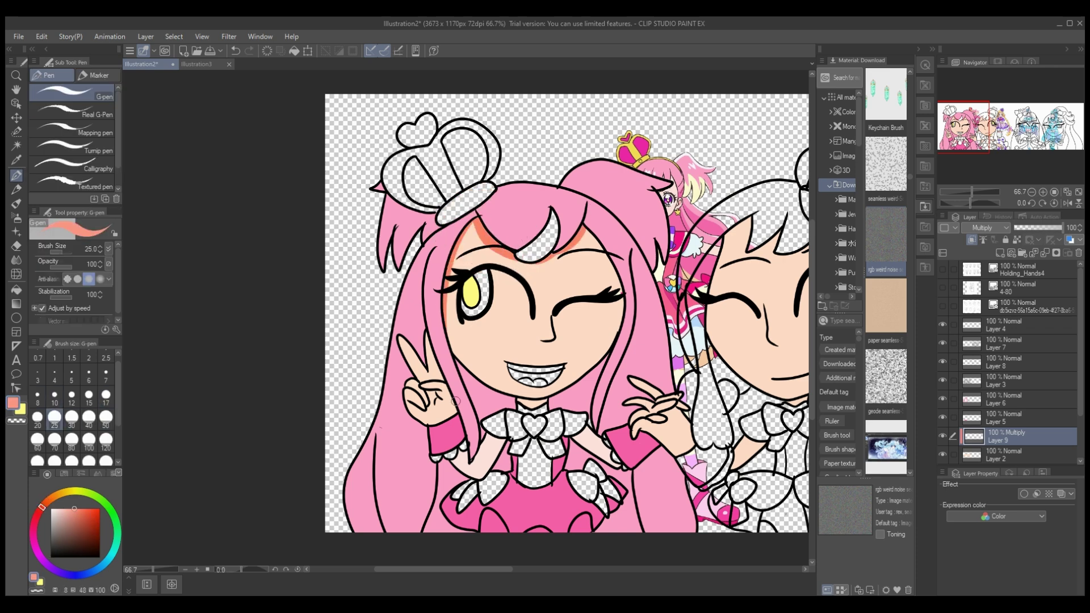
- Paint coral shading on the palm, wrist and forearm of the first girl's raised hands
left_click_drag(694, 420, 676, 455)
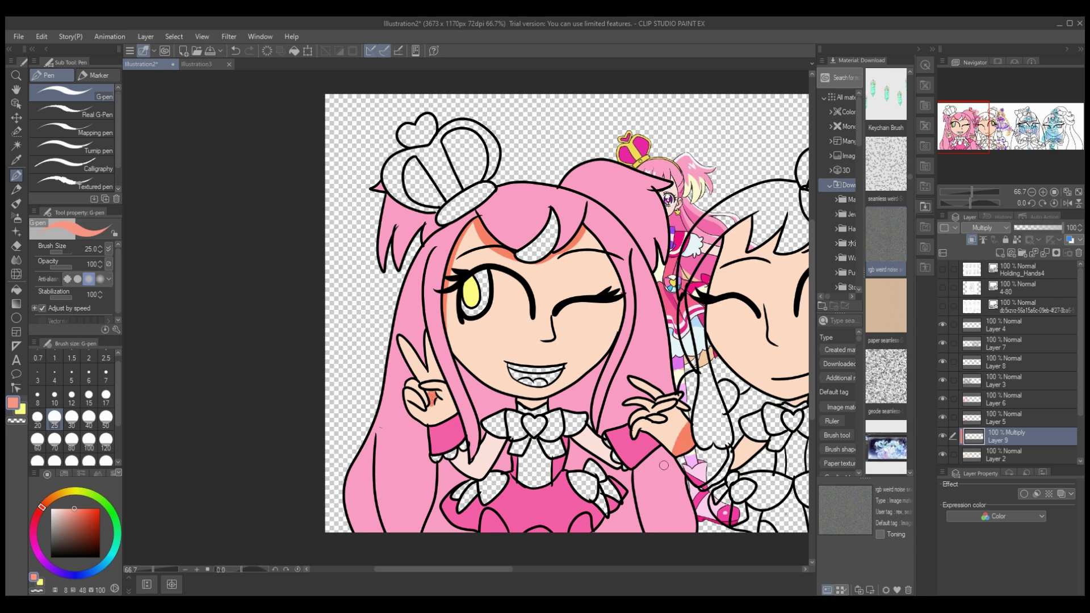
left_click_drag(454, 413, 424, 427)
left_click_drag(494, 419, 504, 455)
- Sample the skin tone from the first girl's face to fill her arms on Layer 2, and return to the Multiply shading layer
key("alt+bracketleft")
key("x")
left_click(536, 274, "alt")
key("g")
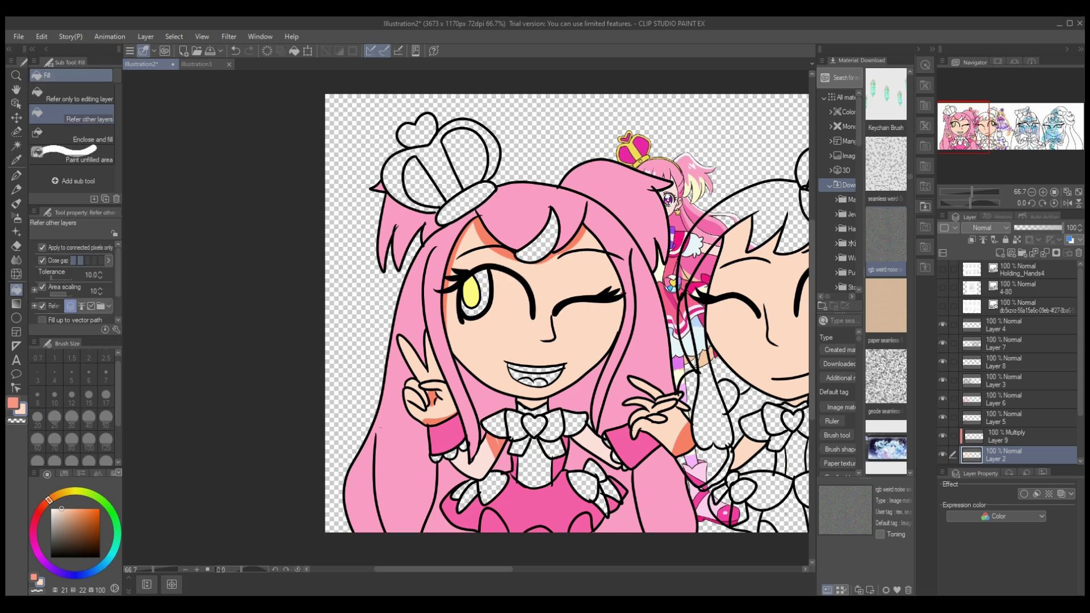
left_click(943, 436)
left_click(943, 436)
left_click(1005, 436)
key("x")
key("b")
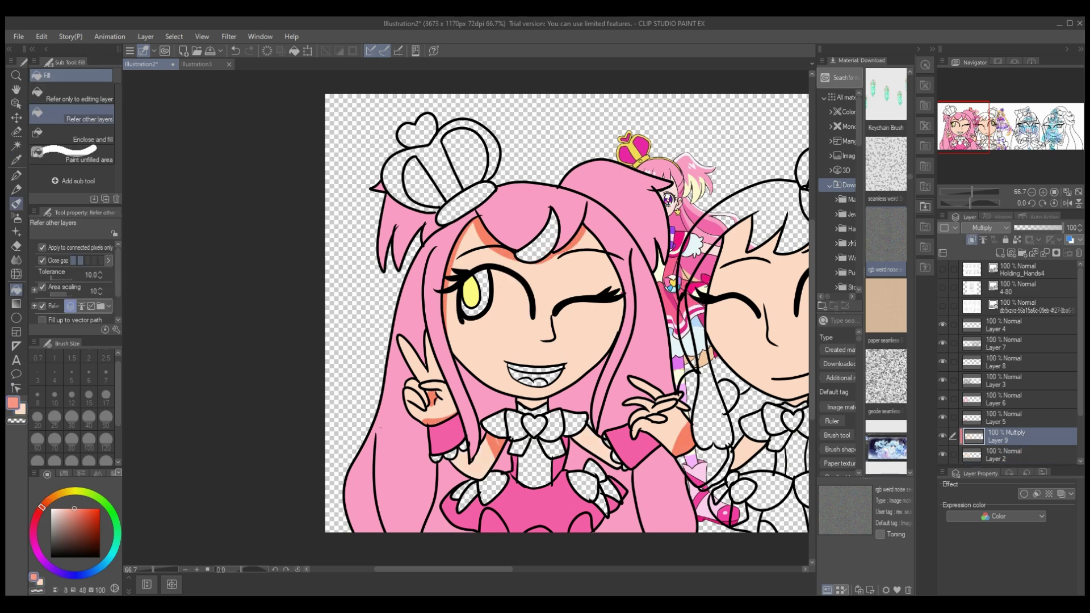
- Paint coral shading below the second girl's fringe and down both sides of her face with the G-pen
key("p")
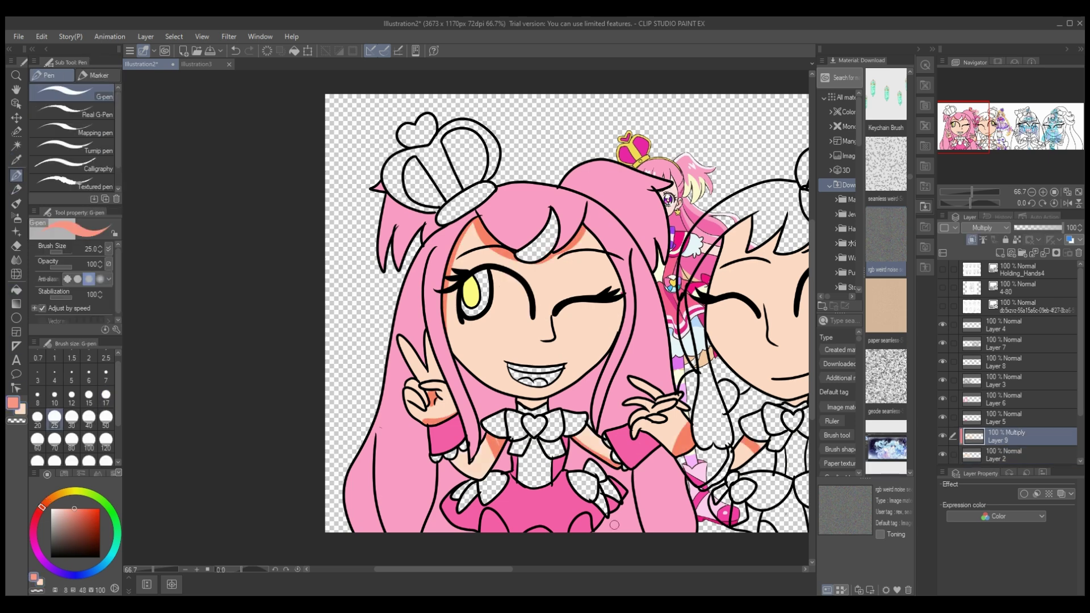
left_click_drag(483, 470, 281, 470)
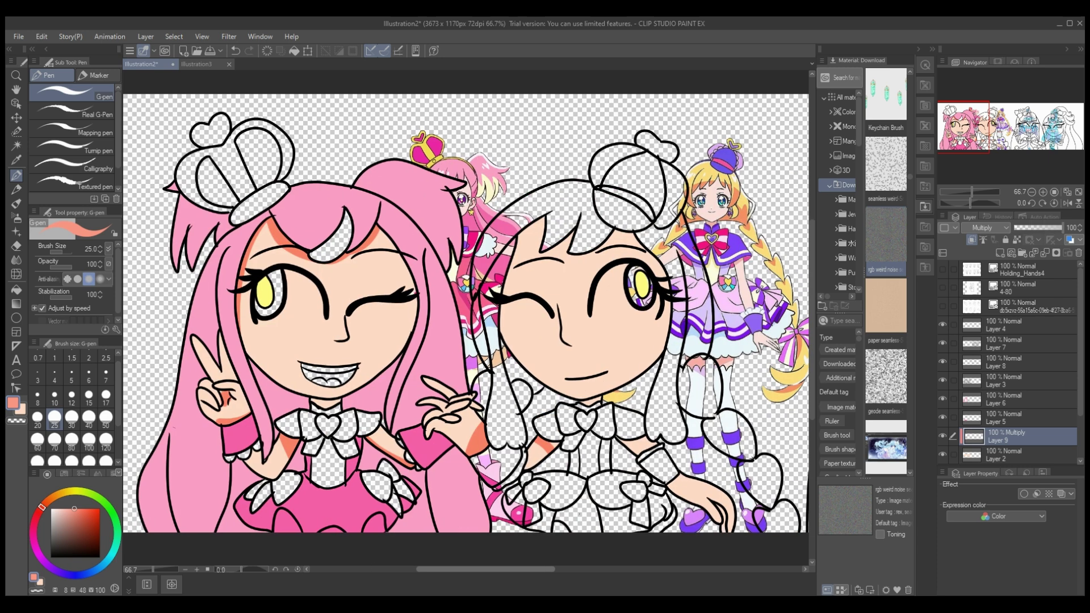
mouse_move(545, 209)
left_mouse_down()
mouse_move(505, 307)
mouse_move(505, 343)
left_mouse_up()
mouse_move(541, 219)
left_mouse_down()
mouse_move(537, 264)
mouse_move(546, 250)
mouse_move(566, 262)
left_mouse_up()
mouse_move(619, 233)
left_mouse_down()
mouse_move(638, 244)
mouse_move(665, 361)
left_mouse_up()
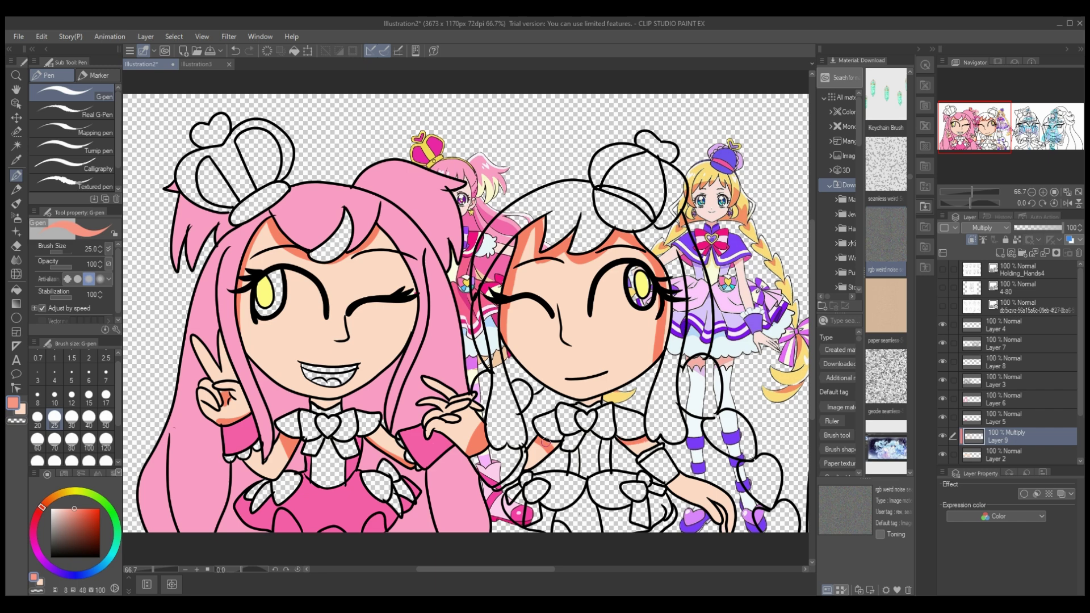
- Soften the coral shading on both girls' hands and arms with the Blur tool at size 50
key("j")
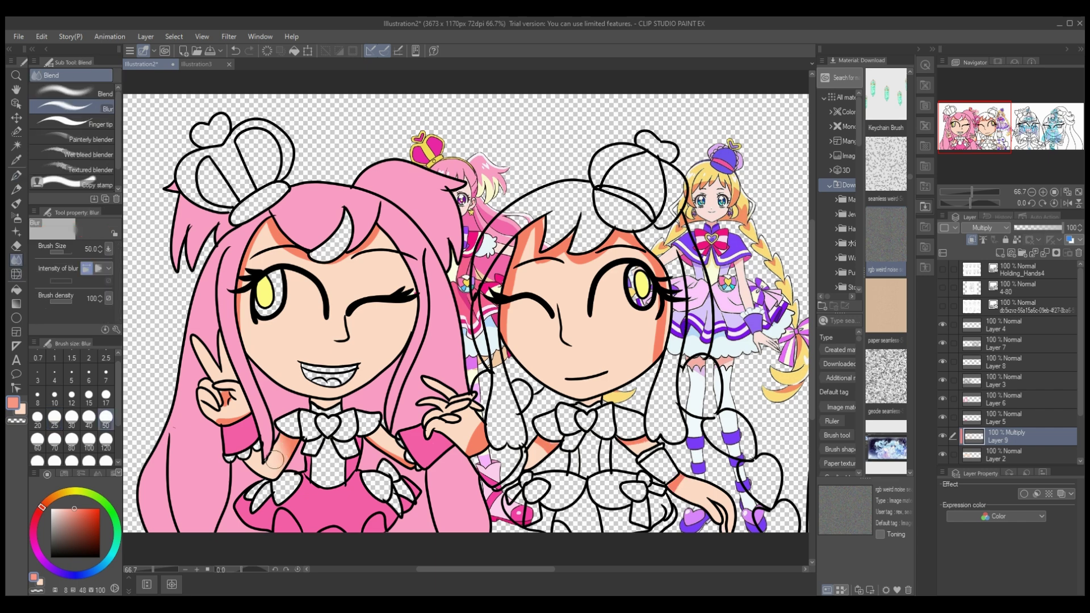
mouse_move(221, 418)
left_mouse_down()
mouse_move(468, 442)
mouse_move(544, 436)
mouse_move(483, 431)
mouse_move(541, 439)
mouse_move(653, 427)
left_mouse_up()
key("p")
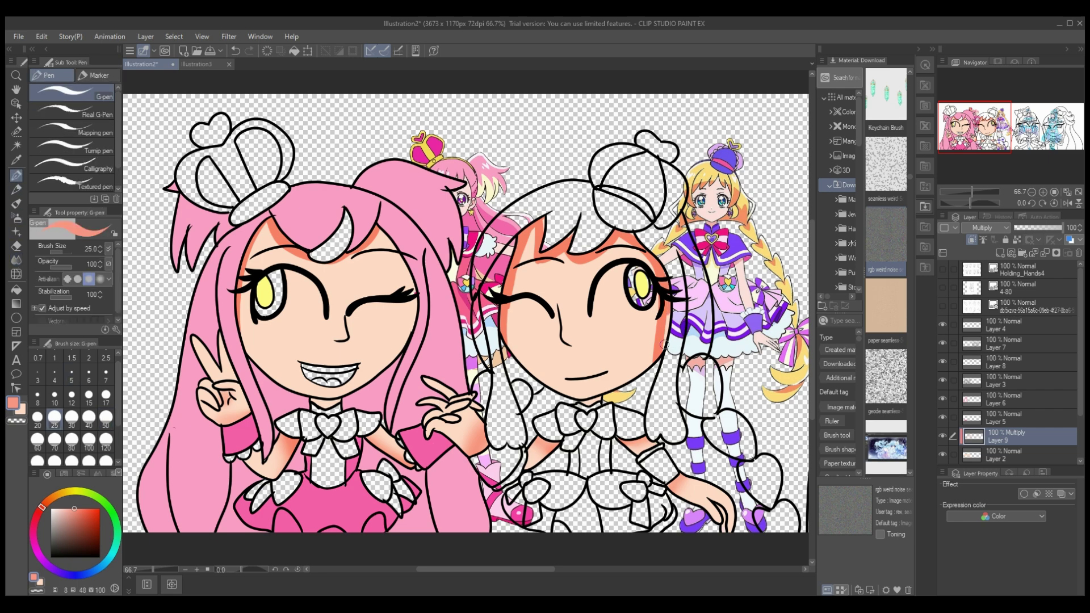
- Try blurring the second girl's face shading at size 120, and erase the shading along the sides of her face
key("j")
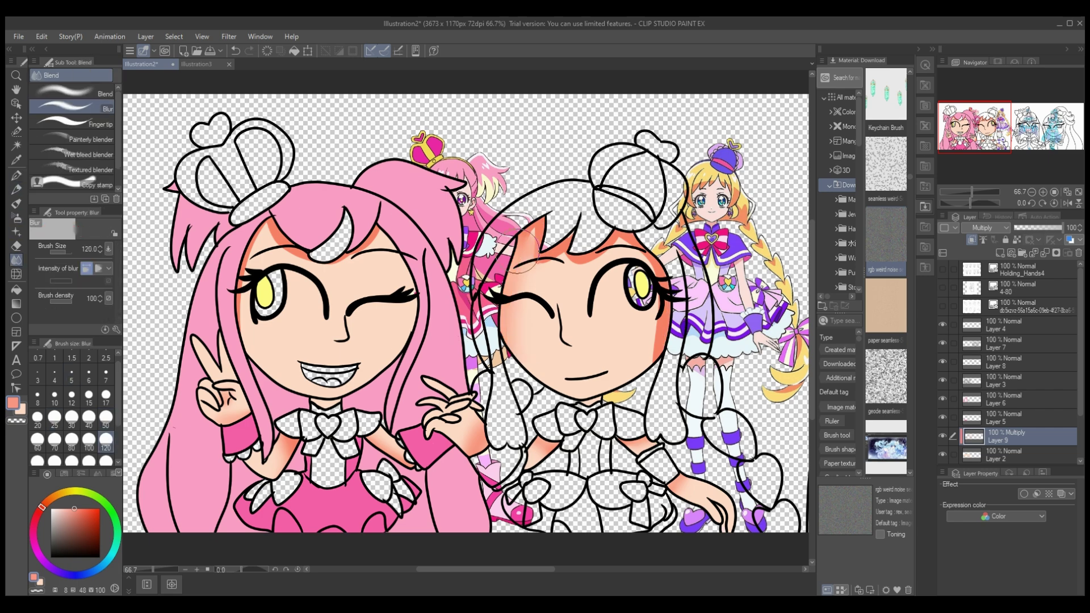
key("e")
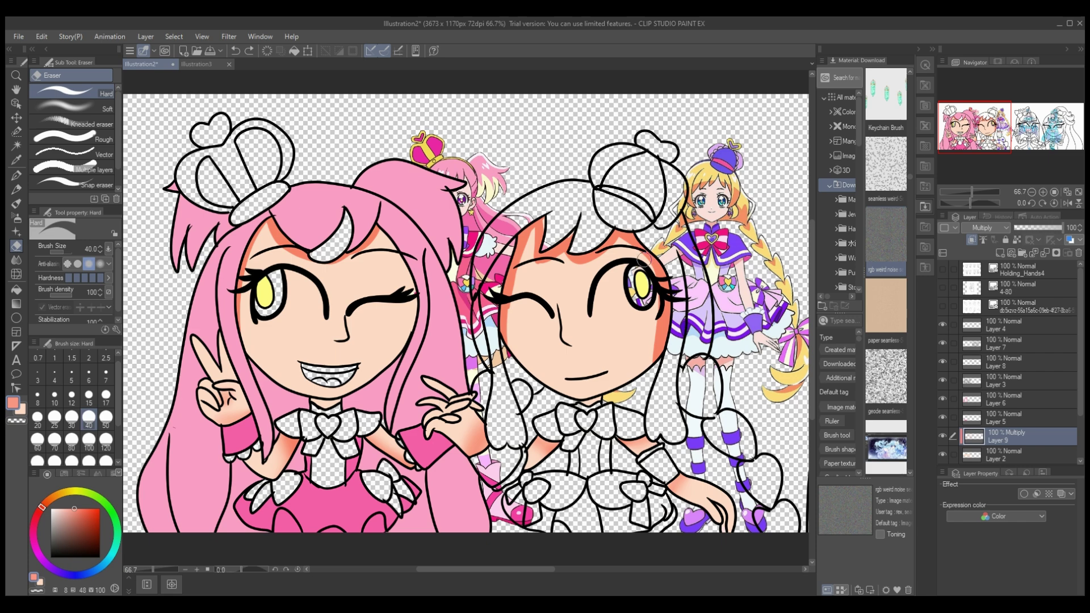
key("p")
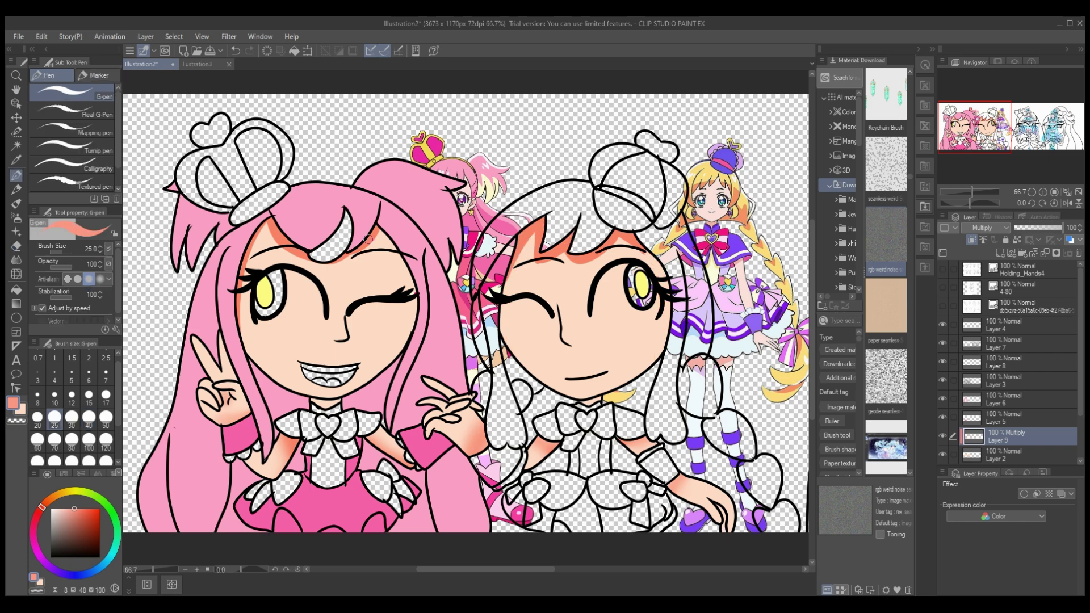
- Lower the Multiply shading layer's opacity to 18 percent and keep that layer active
left_click_drag(1062, 227, 1023, 227)
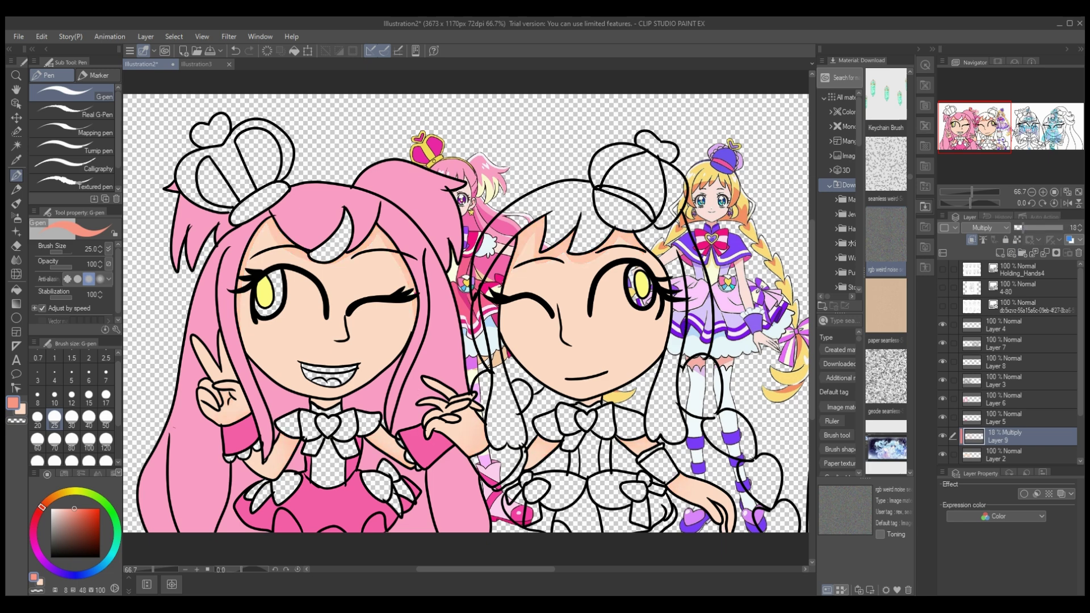
left_click(1002, 455)
left_click(1002, 436)
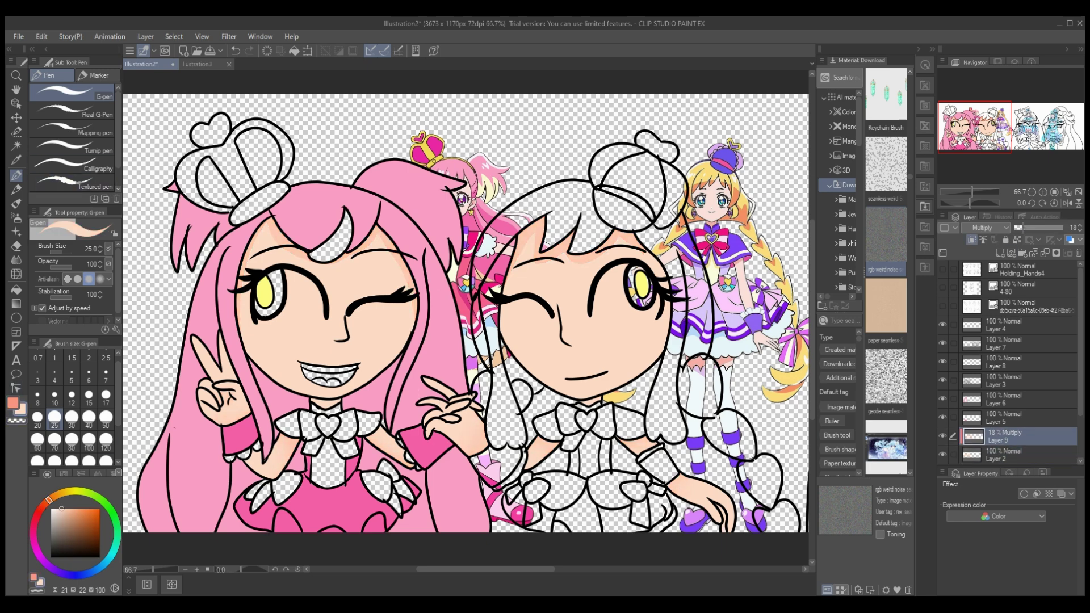
- Add blush to both girls' cheeks with the Soft airbrush at size 120, and merge the shading layer into Layer 2
key("b")
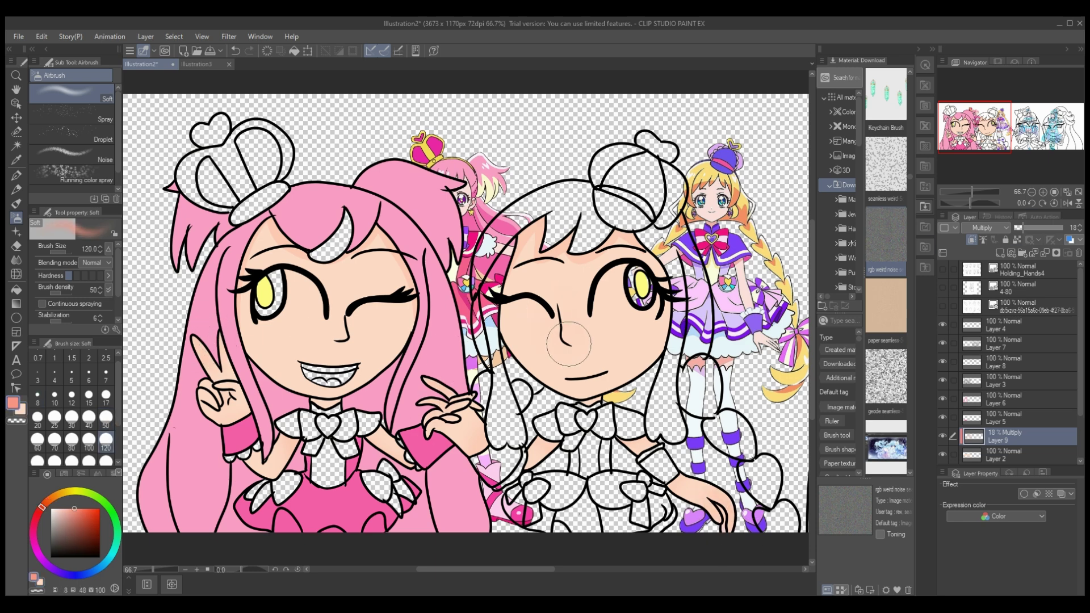
left_click(627, 341)
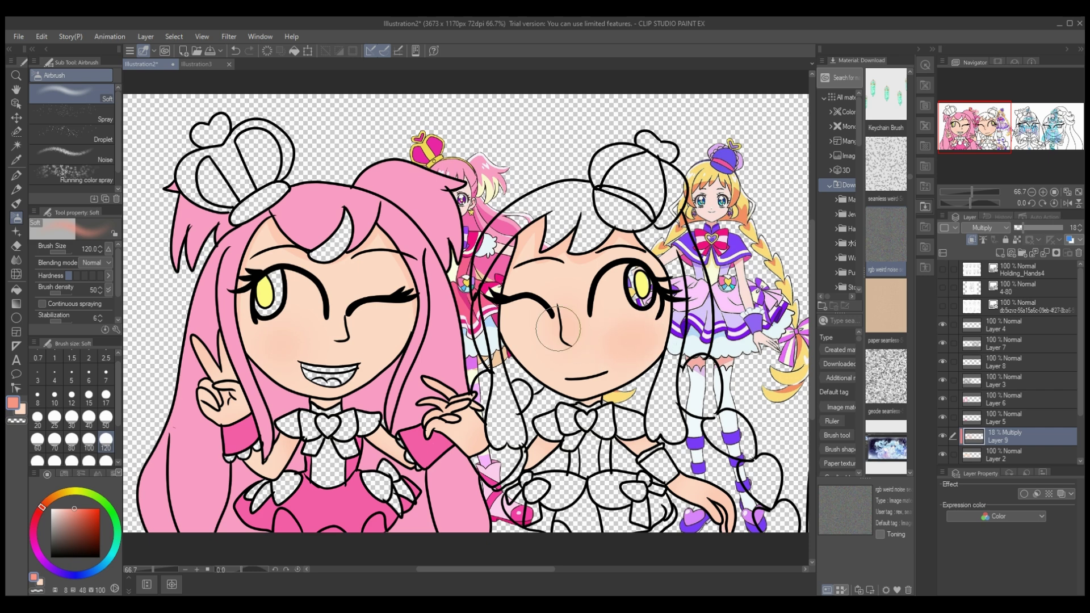
left_click(531, 336)
key("ctrl+e")
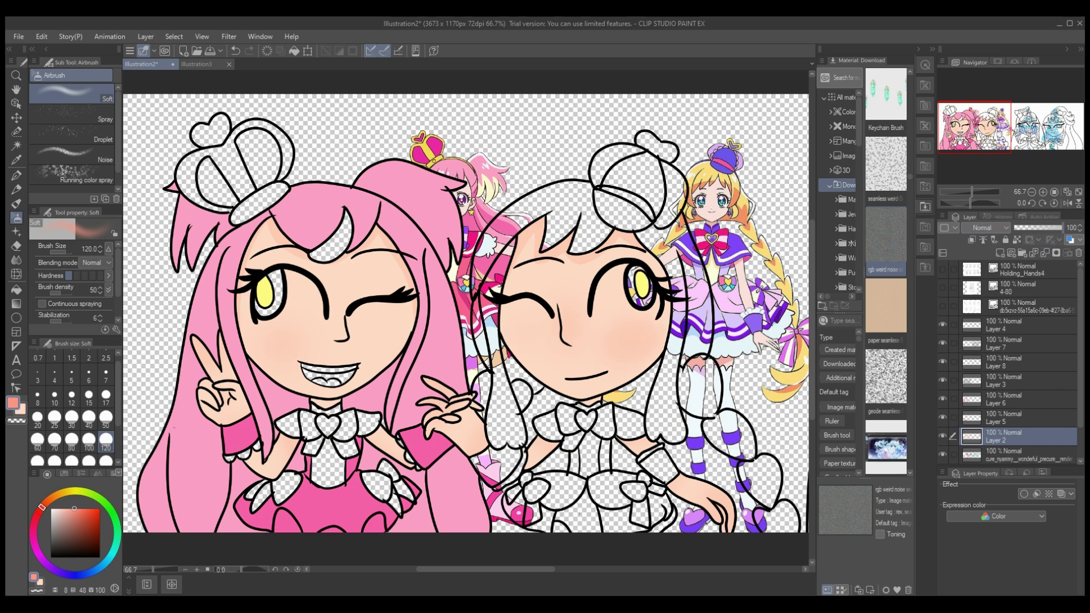
- Fill the second girl's bodice side panels and skirt sections with light purple on Layer 5
key("alt+]")
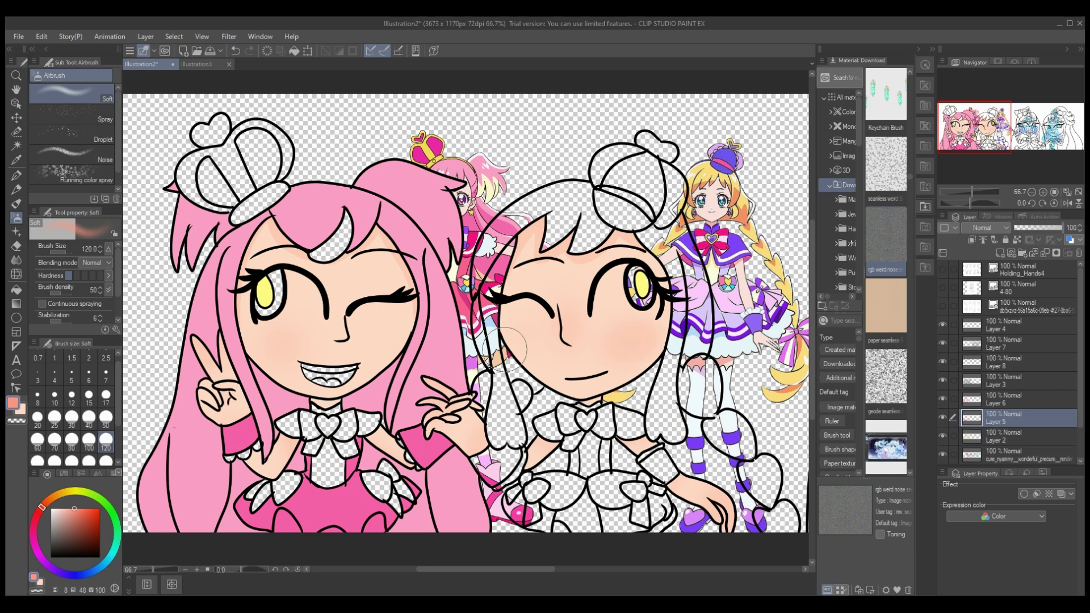
key("g")
left_click(607, 455)
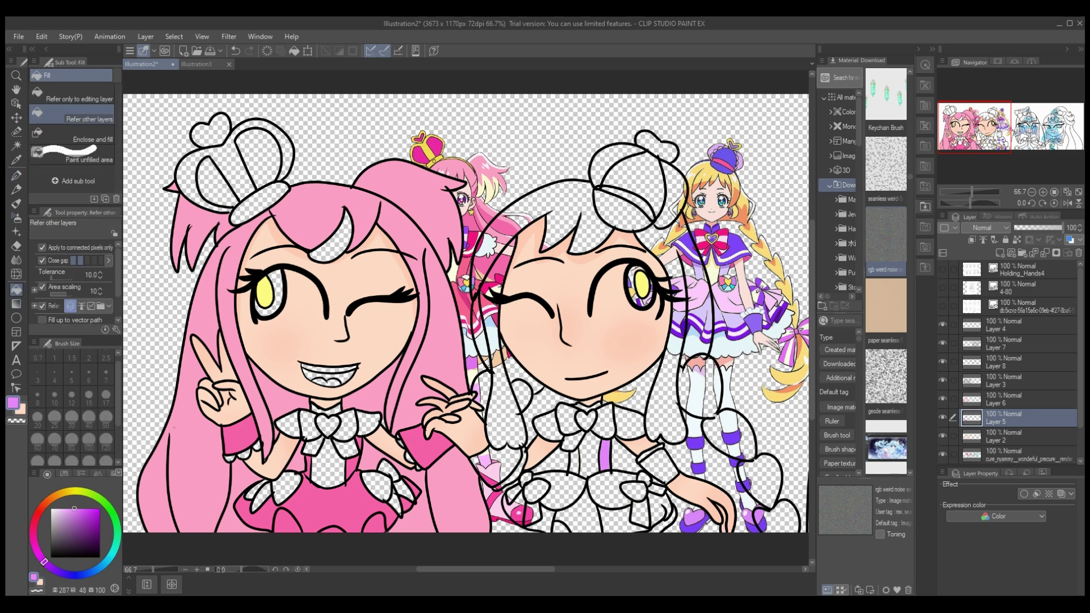
left_click(621, 520)
left_click(578, 513)
left_click(541, 520)
left_click(560, 527)
left_click(658, 508)
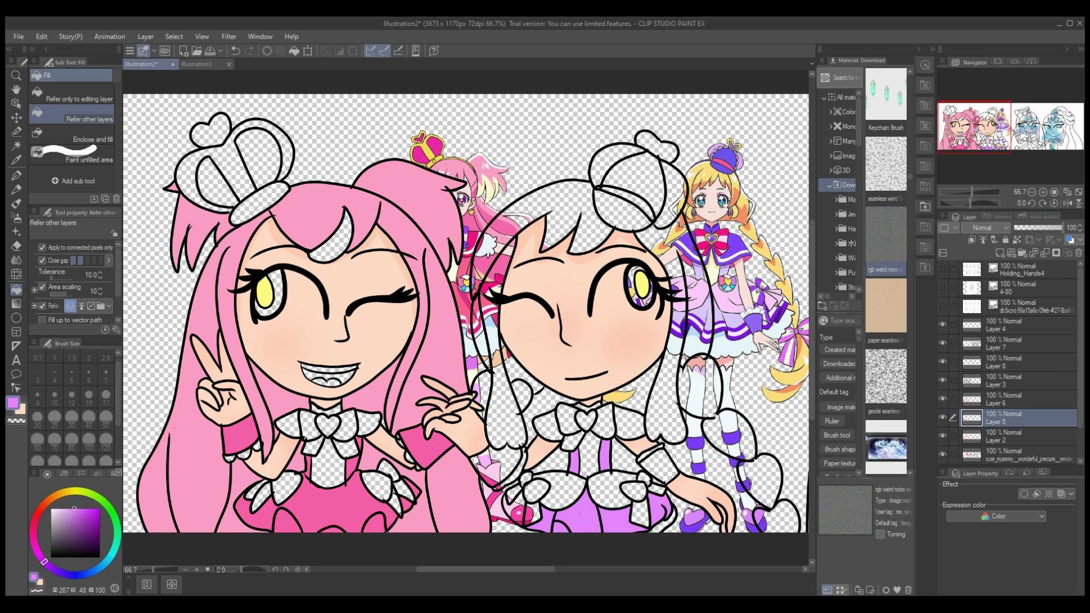
- Add a clipped Multiply layer above Layer 5 and fill the first girl's skirt hem scallops with a pink shade
left_click_drag(1062, 227, 1017, 227)
key("ctrl+z")
key("ctrl+shift+n")
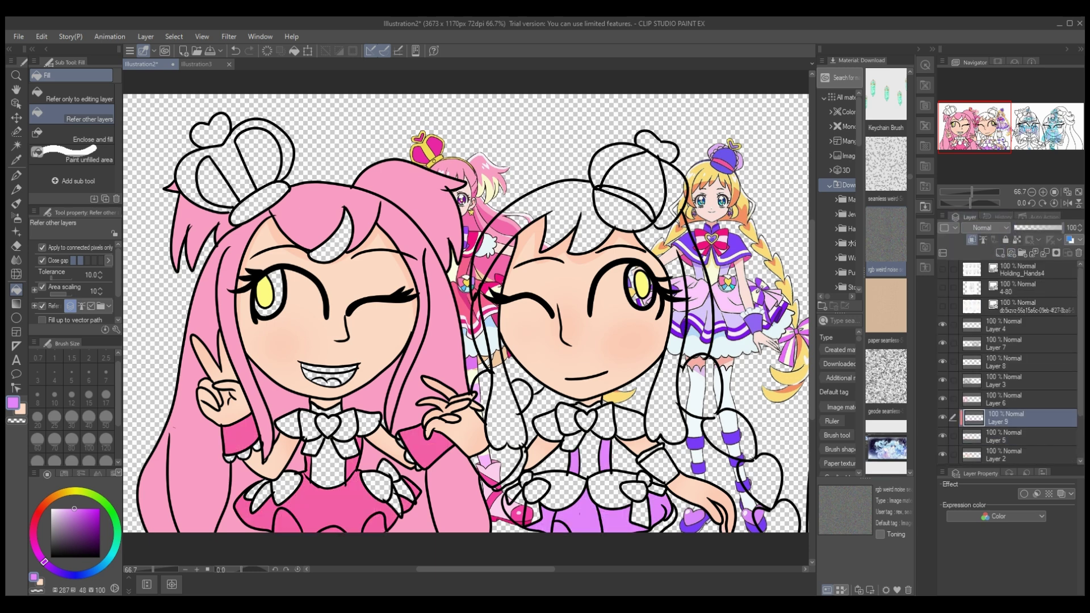
left_click(331, 531)
left_click(288, 522)
left_click(374, 525)
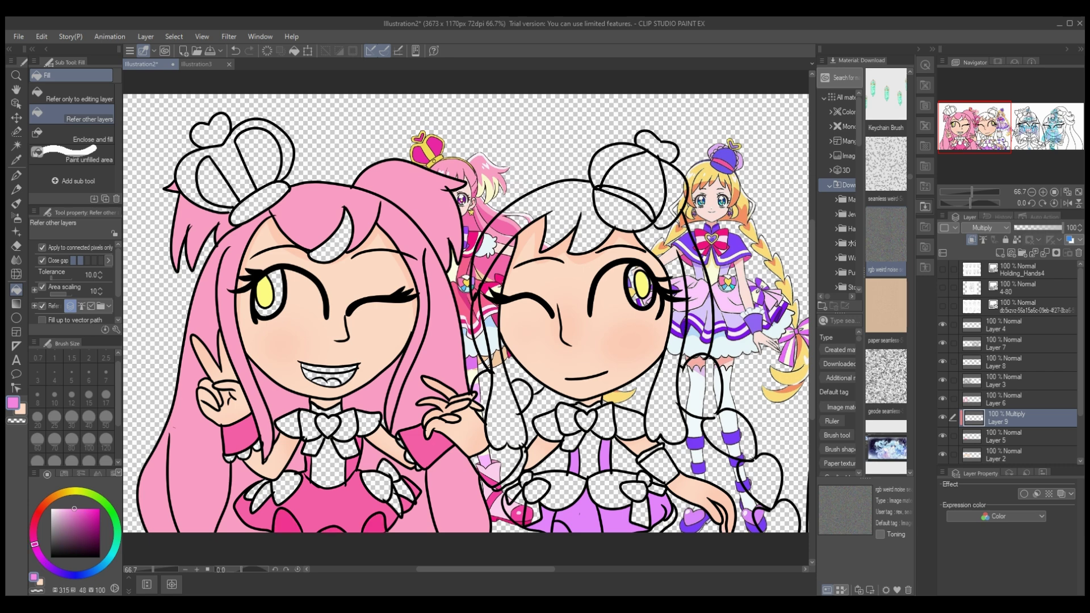
left_click(51, 568)
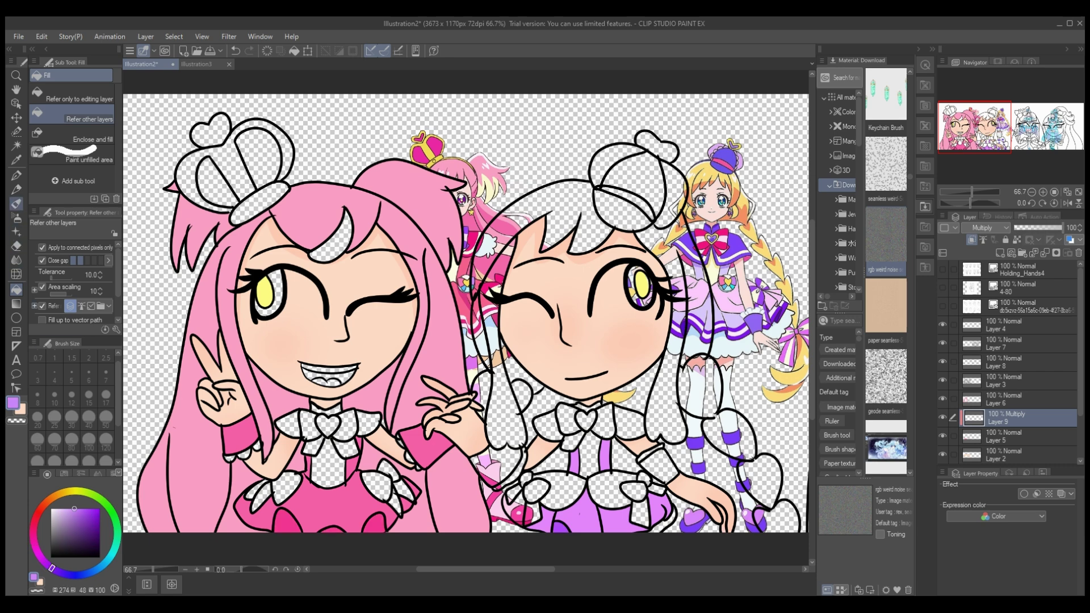
- Shade the first girl's cuffs and skirt in pink and the second girl's skirt in purple with the size 120 Soft airbrush on the Multiply layer
left_click(17, 217)
left_click(35, 547)
left_click_drag(224, 450, 259, 446)
left_click_drag(403, 452, 449, 444)
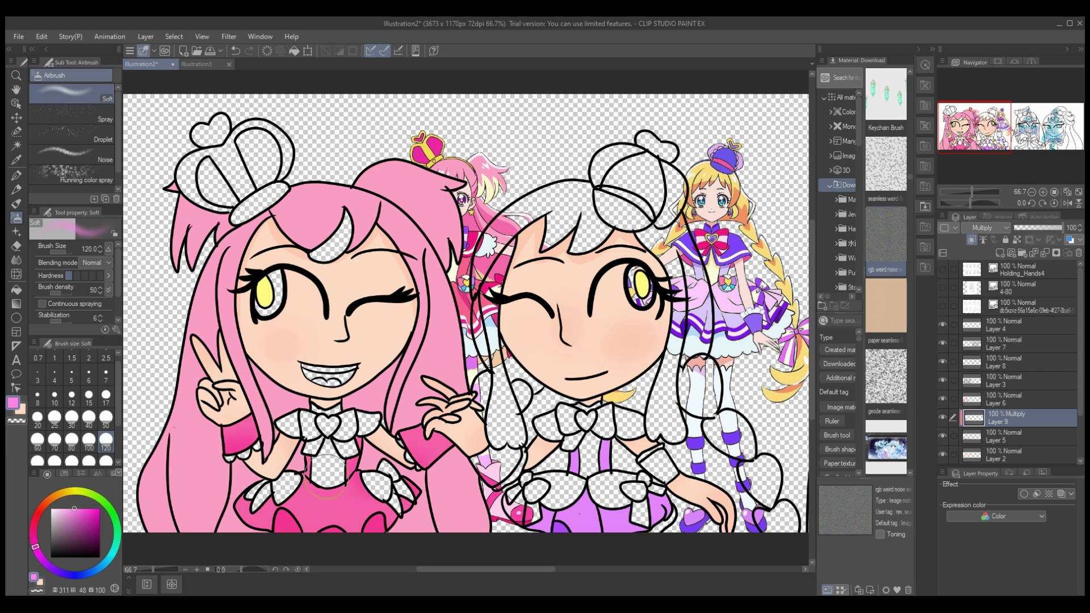
left_click_drag(295, 485, 370, 477)
left_click(548, 483, "alt")
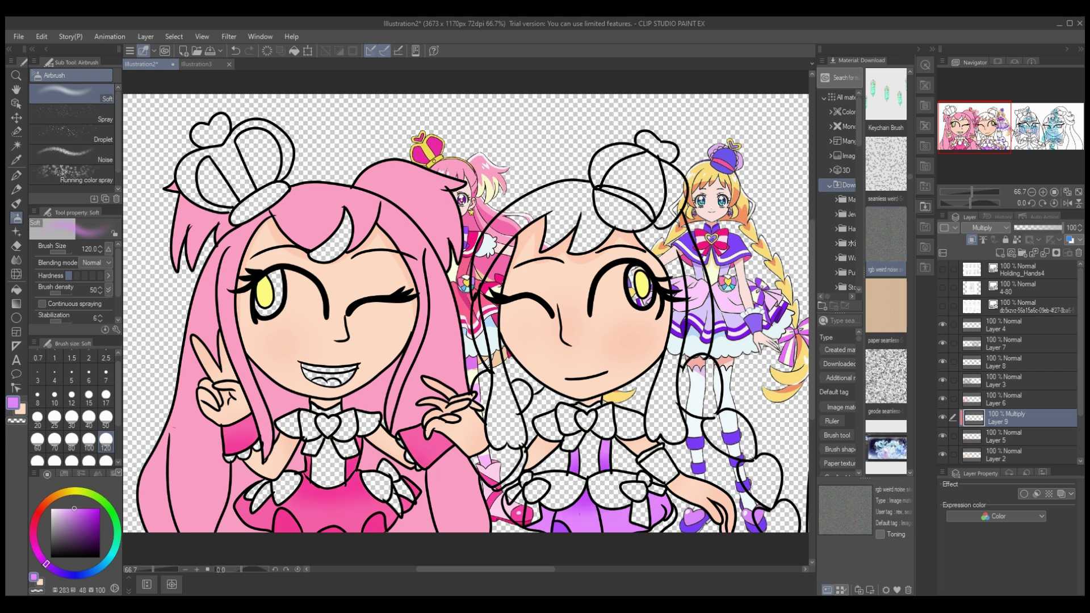
- Fill the second girl's cuffs and sleeve with light purple on Layer 5, referring to the other layers
key("alt+bracketleft")
key("g")
left_click(73, 113)
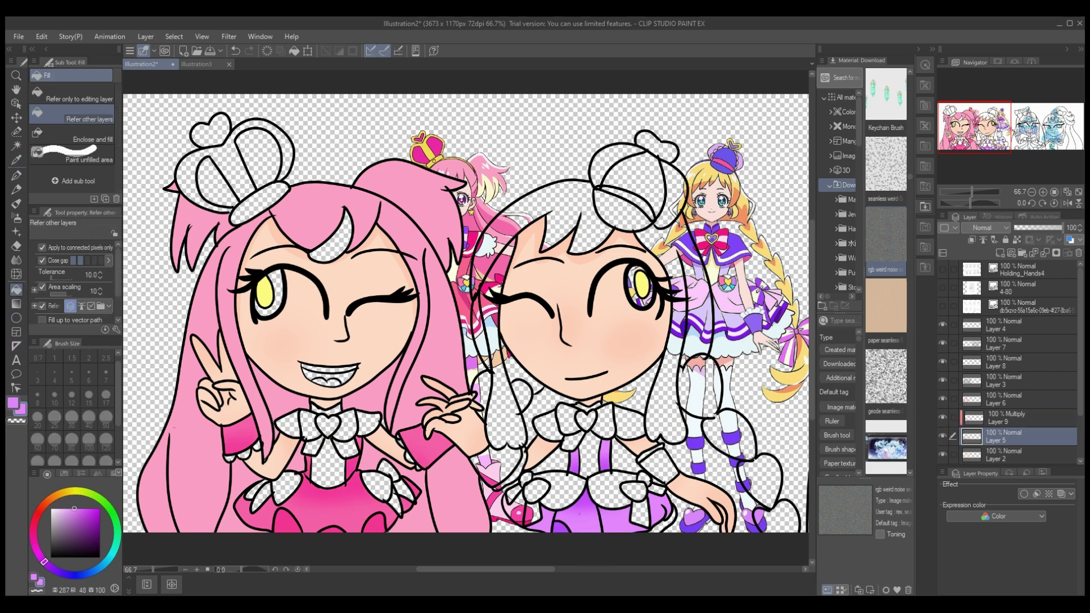
left_click(659, 466)
left_click(503, 463)
left_click(491, 461)
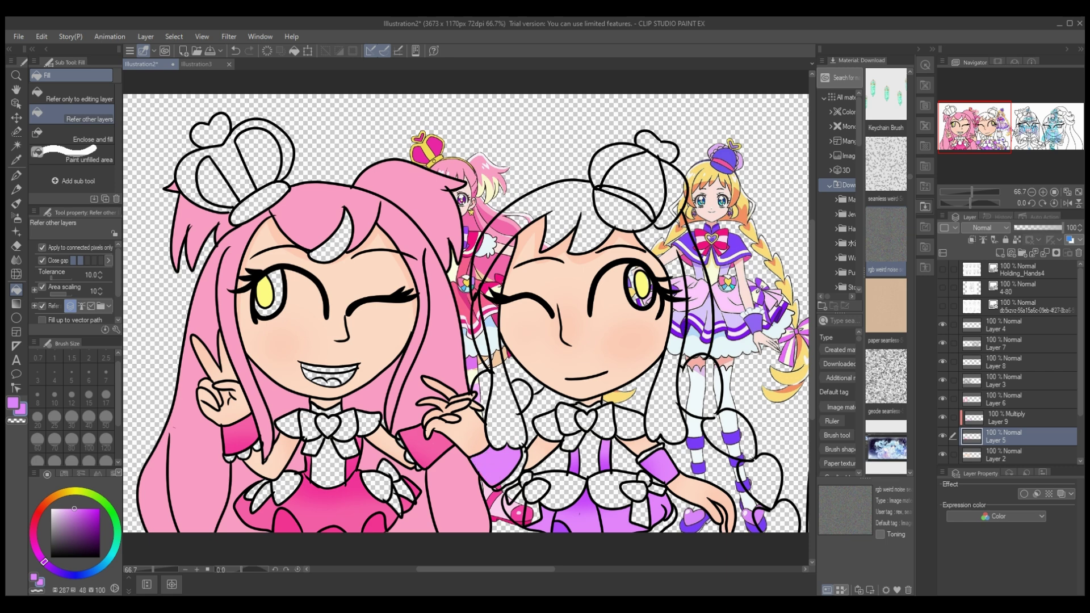
- Airbrush purple shading onto the second girl's cuffs on the Multiply layer and lower that layer's opacity to 47 percent
key("alt+bracketright")
key("b")
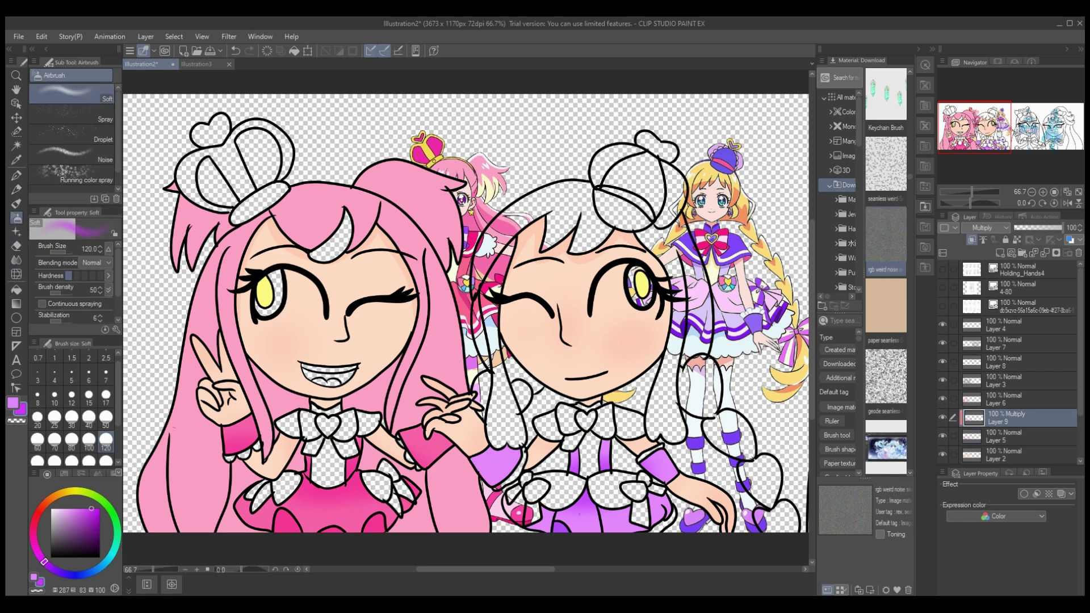
left_click_drag(528, 513, 607, 510)
left_click(235, 50)
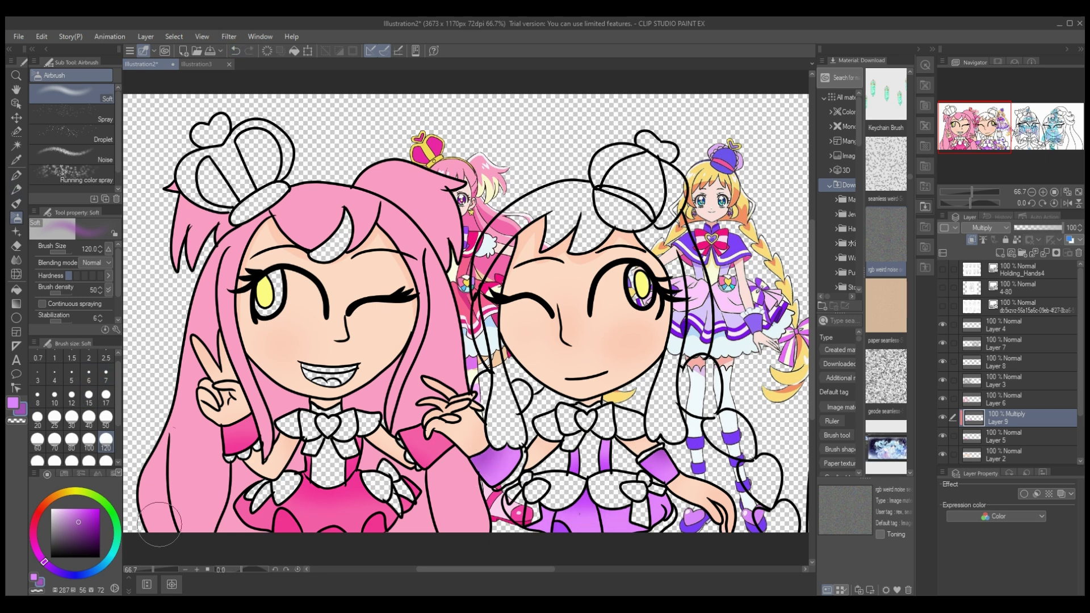
left_click_drag(1060, 227, 1037, 227)
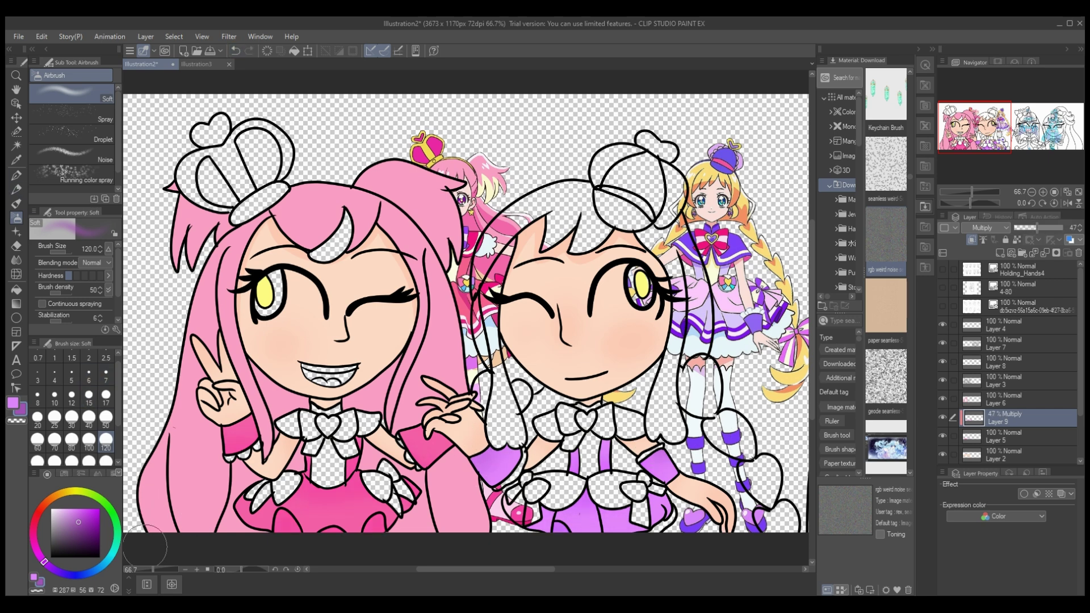
- Deepen the dress shading with darker pink and purple on the Multiply layer and merge that layer into Layer 5
left_click(95, 520)
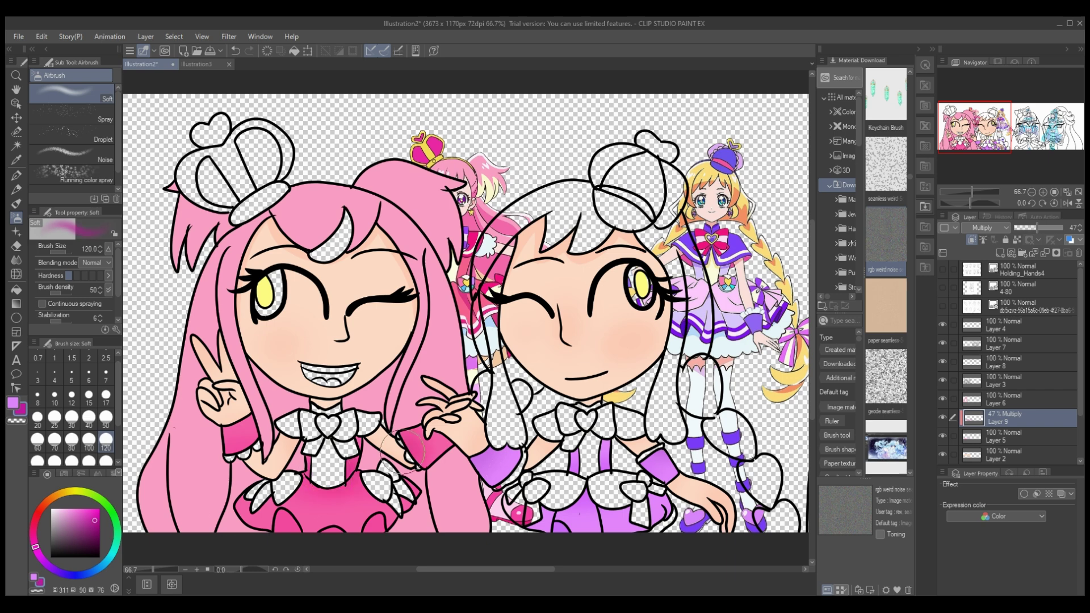
key("g")
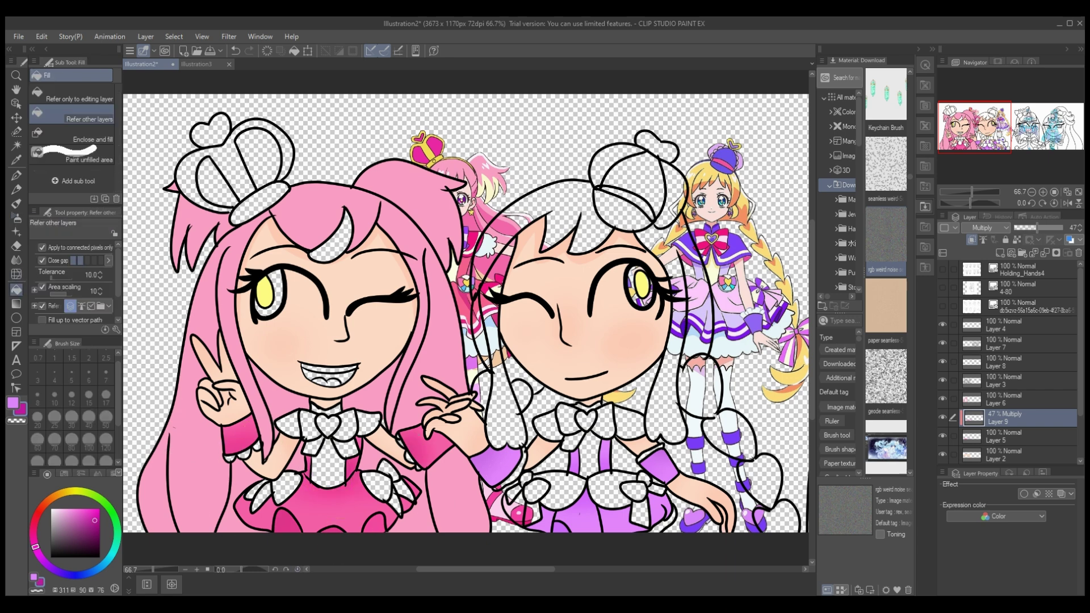
left_click(47, 564)
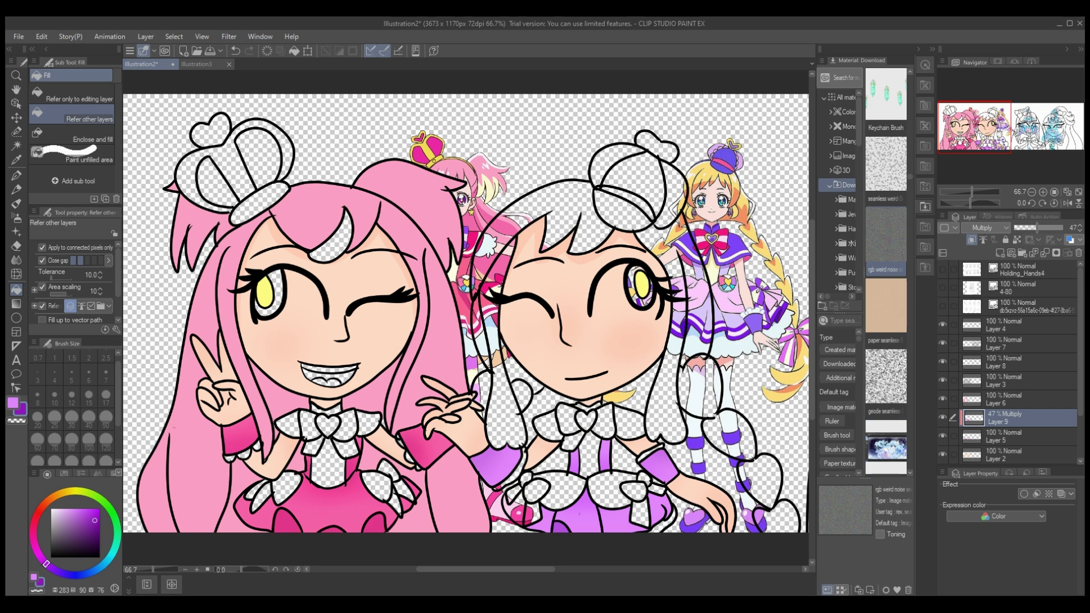
left_click(1016, 436)
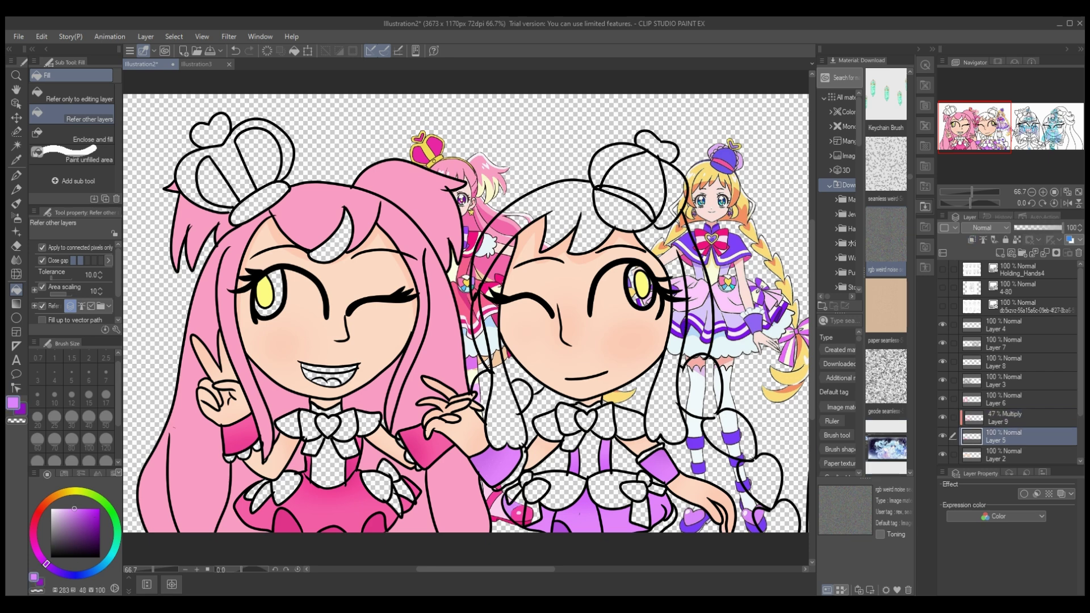
key("ctrl+z")
left_click(1016, 417)
key("b")
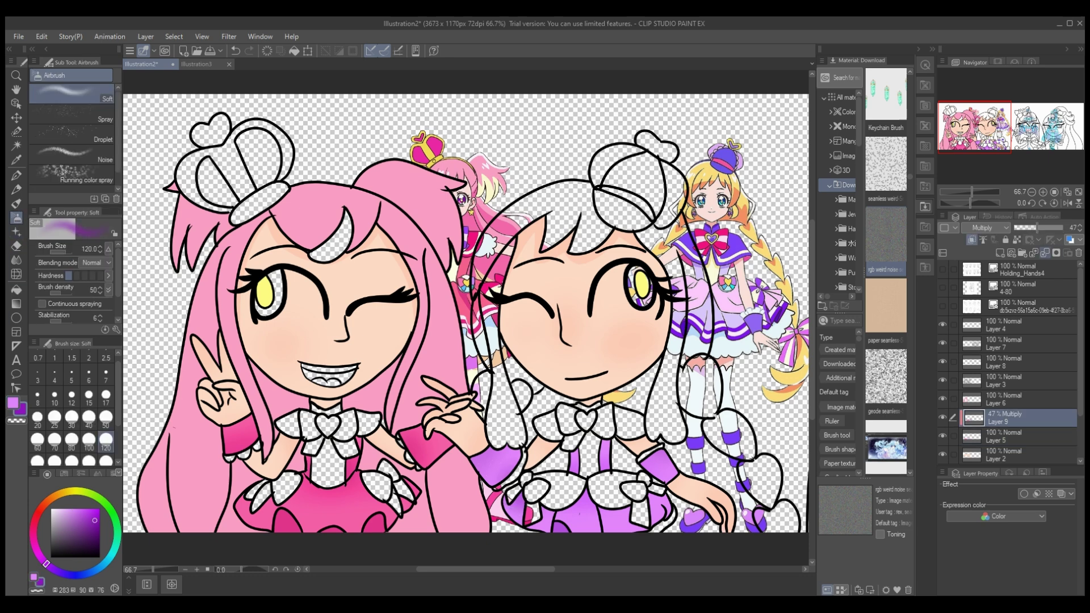
key("ctrl+z")
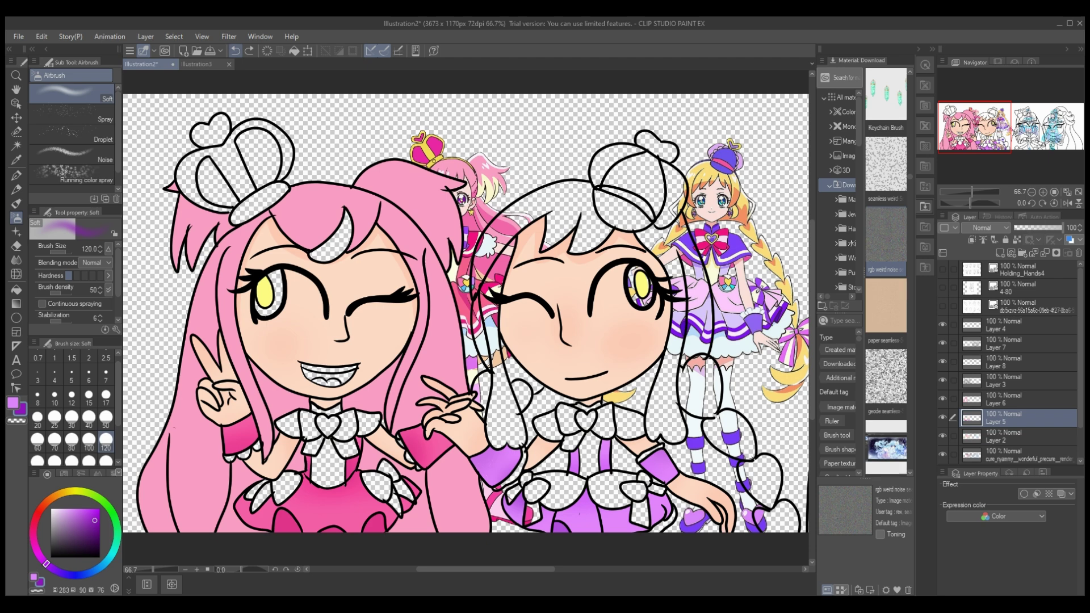
- Fill the front bodice panels of both girls' dresses with a pale cream yellow on Layer 5
key("g")
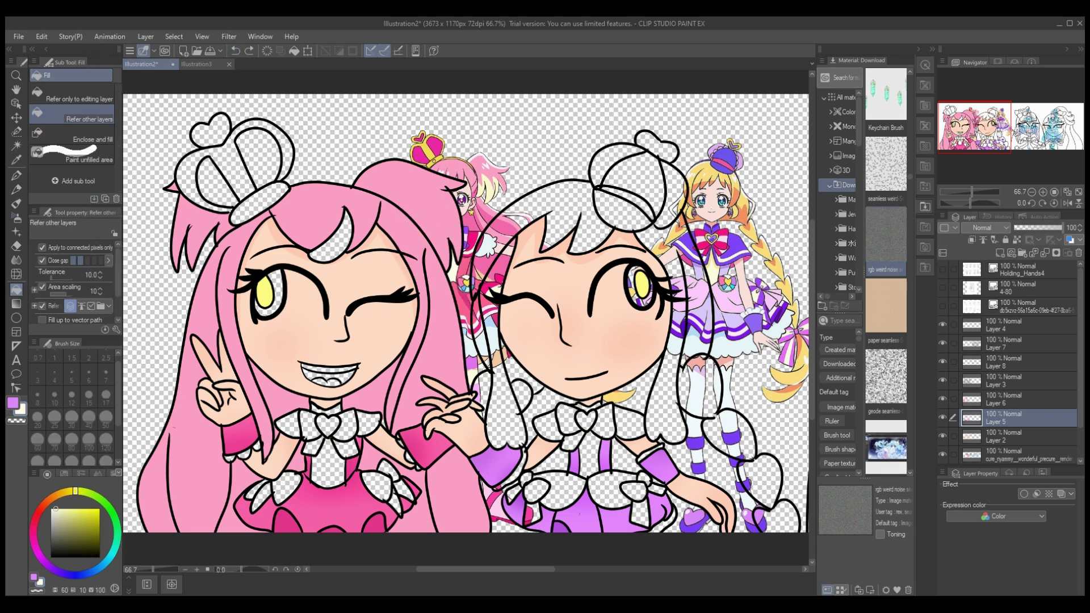
left_click(329, 463)
left_click(590, 454)
- Shade the cream bodice panels with the size 25 G-pen on a clipped Multiply layer at 40 percent opacity, and merge it into Layer 5
key("ctrl+shift+n")
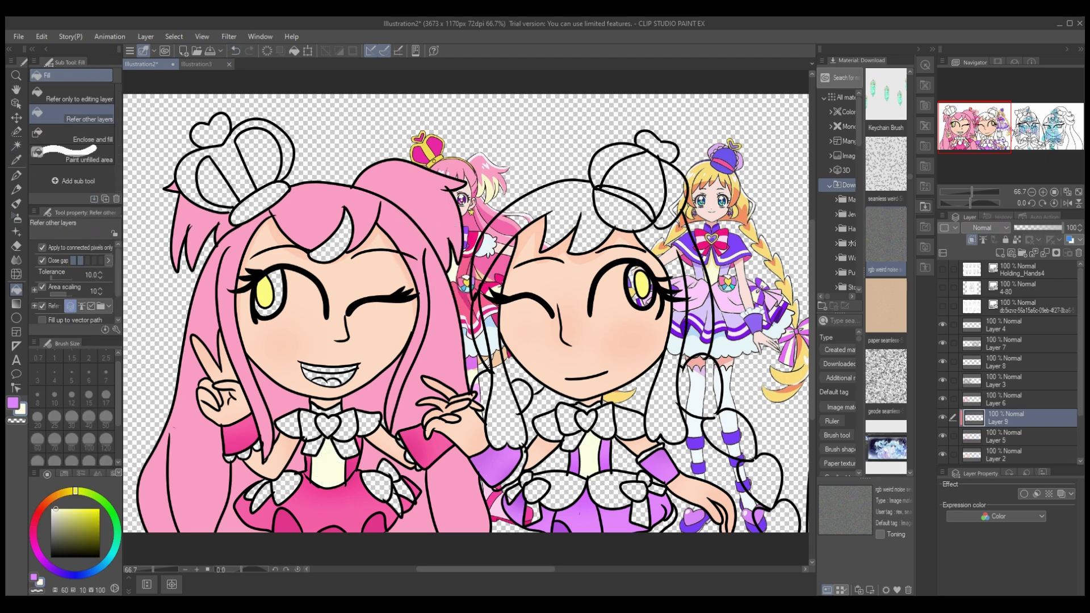
key("p")
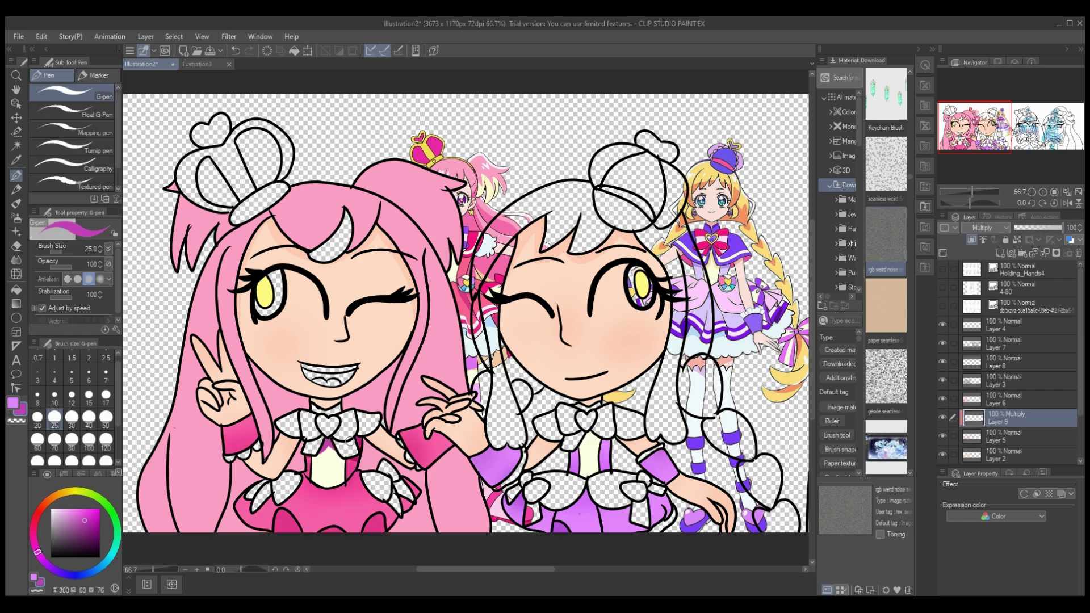
mouse_move(578, 434)
left_mouse_down()
mouse_move(575, 460)
mouse_move(601, 454)
left_mouse_up()
key("ctrl+z")
key("ctrl+z")
key("ctrl+z")
key("ctrl+z")
key("ctrl+z")
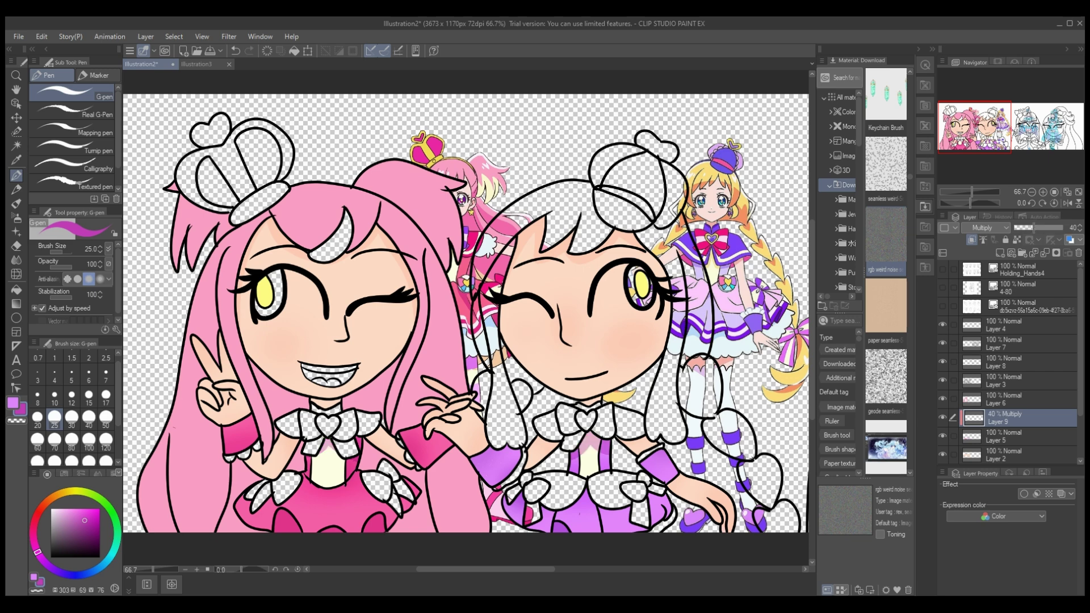
key("ctrl+y")
key("ctrl+y")
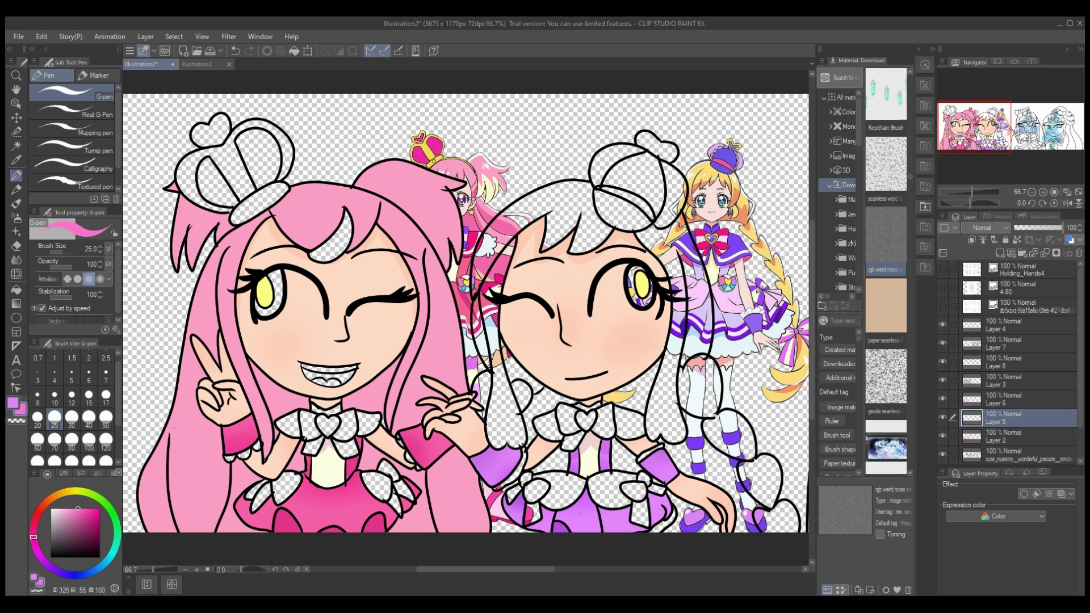
- Fill the first girl's collar and shoulder capes with deep pink and the second girl's with vivid purple on Layer 5
key("g")
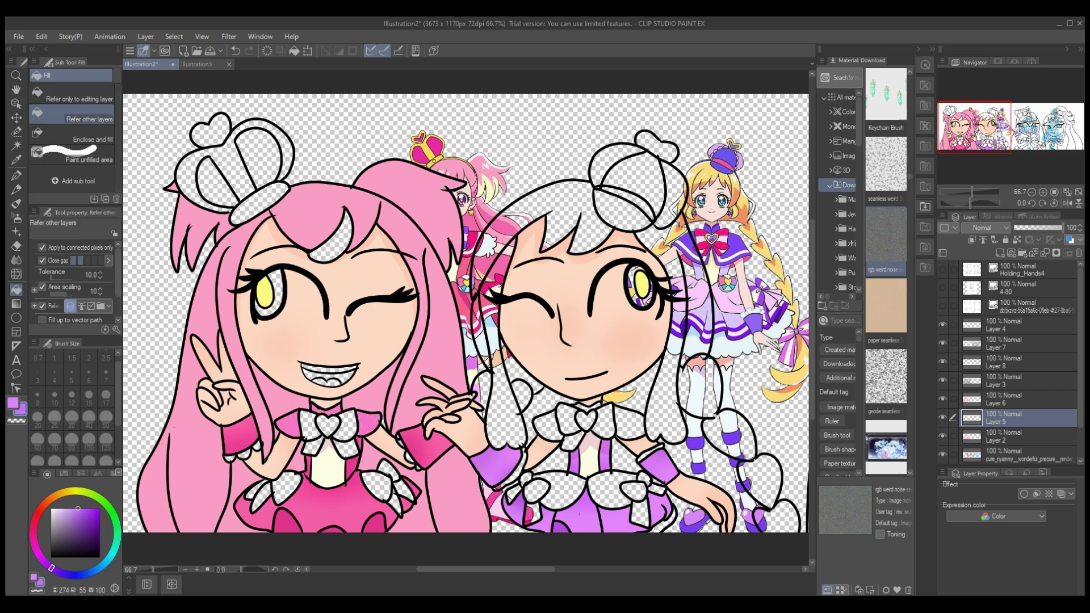
left_click(288, 424)
left_click(327, 410)
left_click(369, 423)
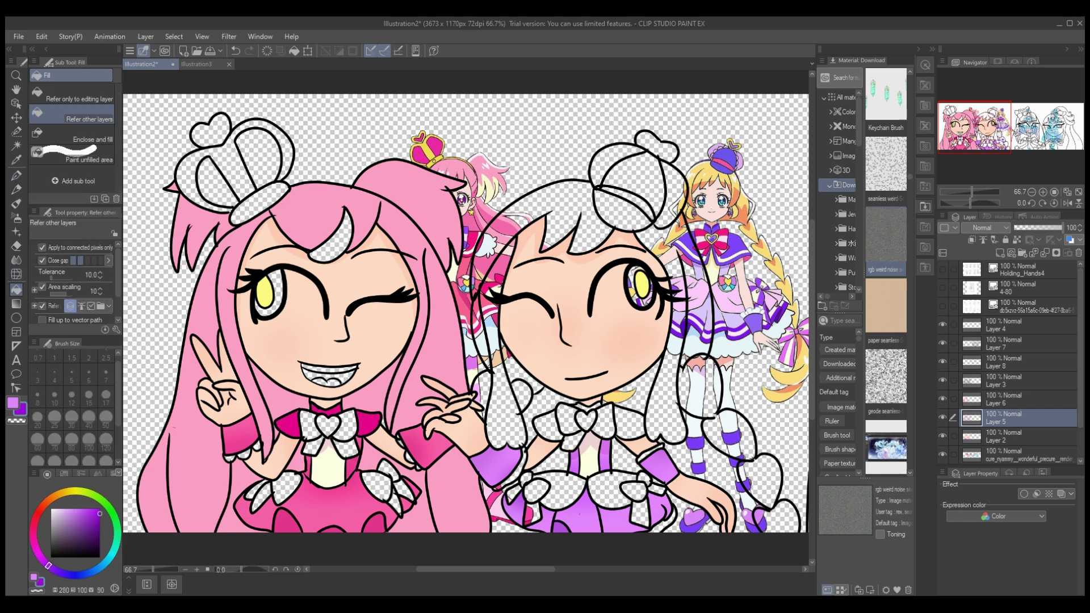
left_click(629, 422)
left_click(546, 425)
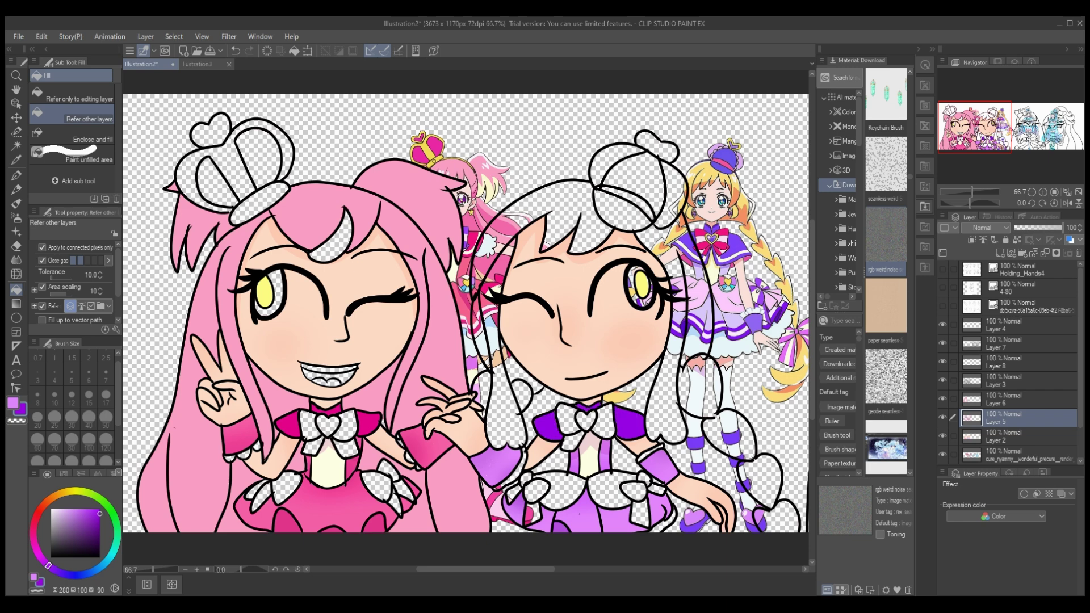
- Add a clipped Multiply layer above Layer 5, shade the first girl's shoulder capes in dark magenta, and soften the shading with Blur at size 120
left_click(1000, 253)
left_click(988, 228)
left_click(988, 245)
key("p")
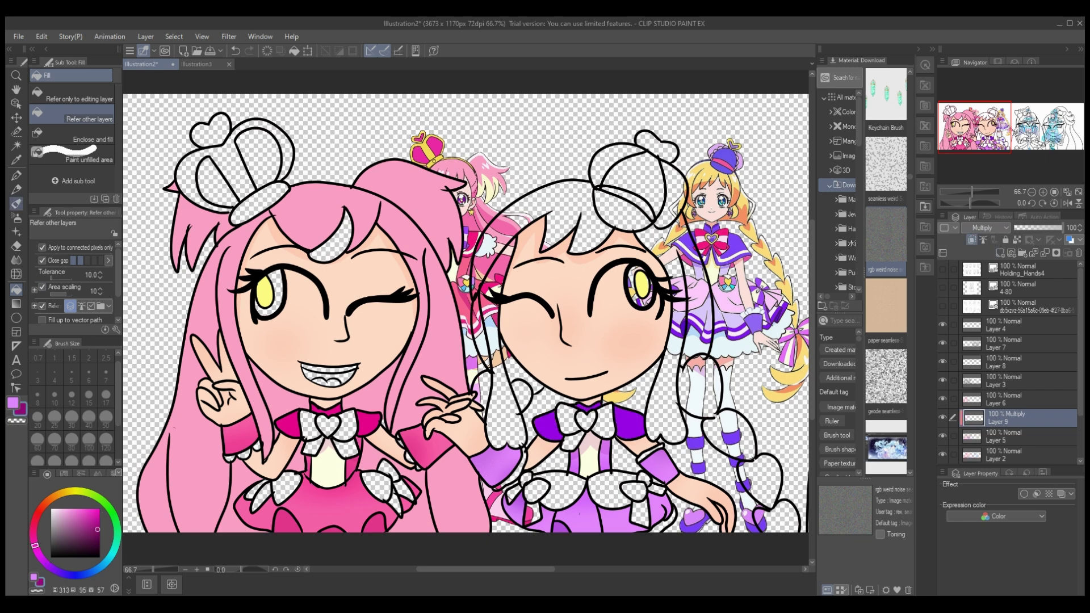
key("p")
key("j")
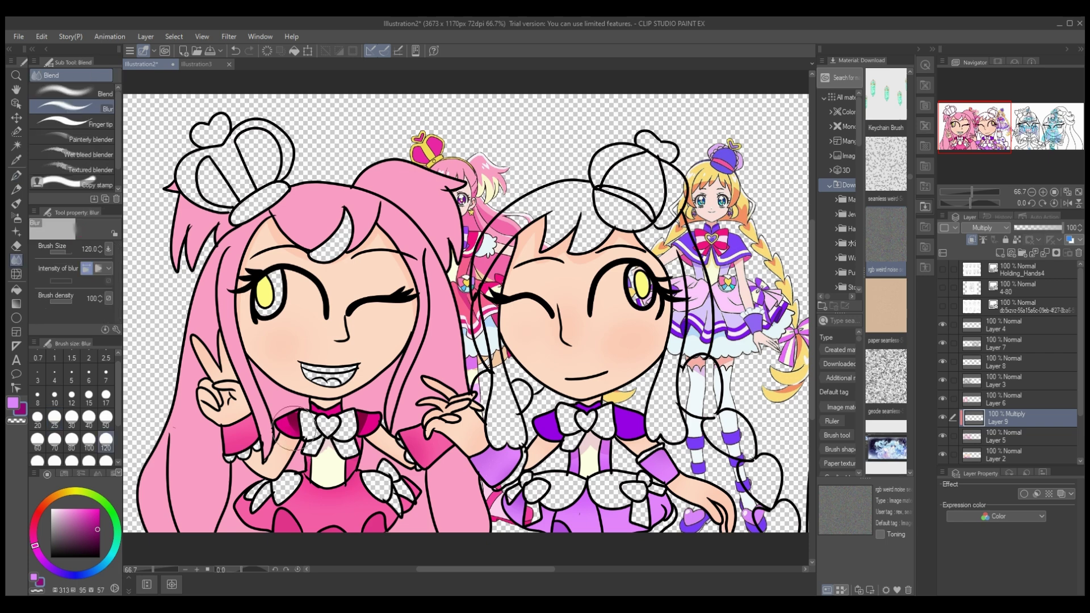
- Shade the second girl's shoulder capes in dark purple with the G-pen and soften the shading with Blur at size 50
key("p")
left_click(49, 567)
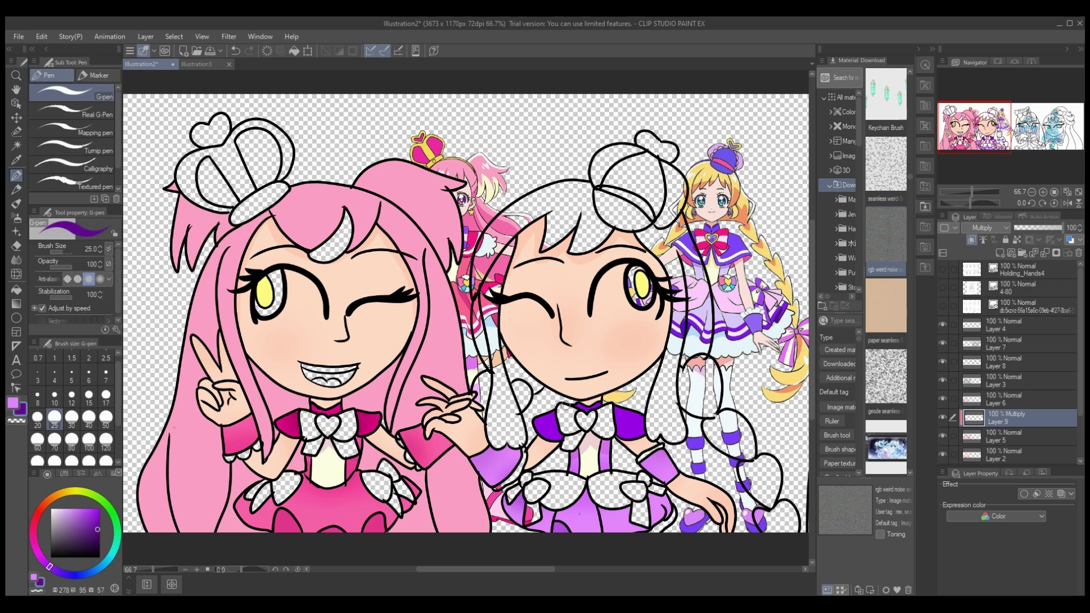
key("j")
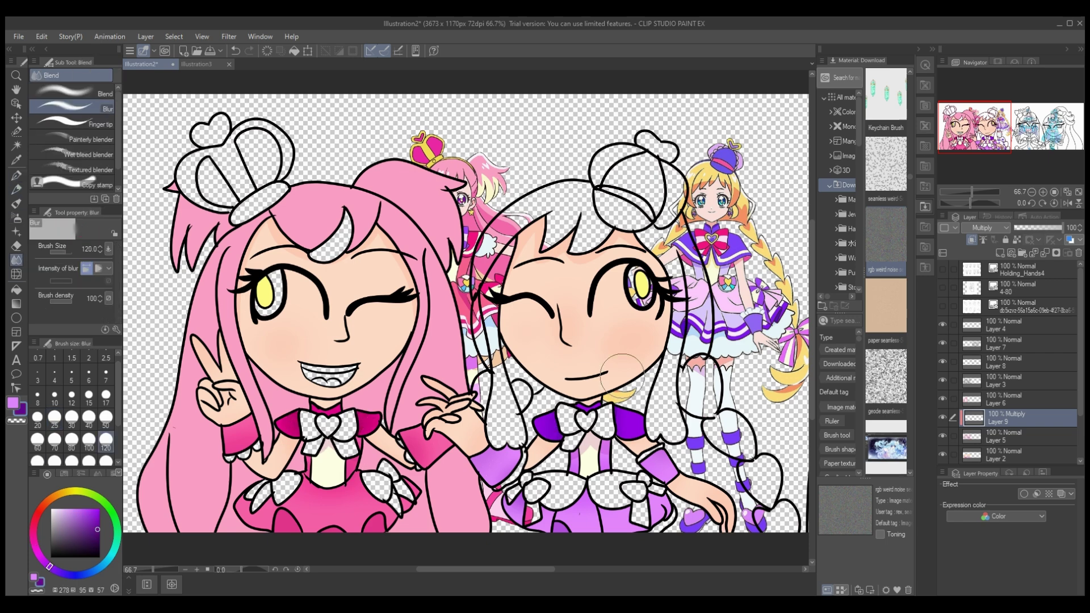
left_click(106, 417)
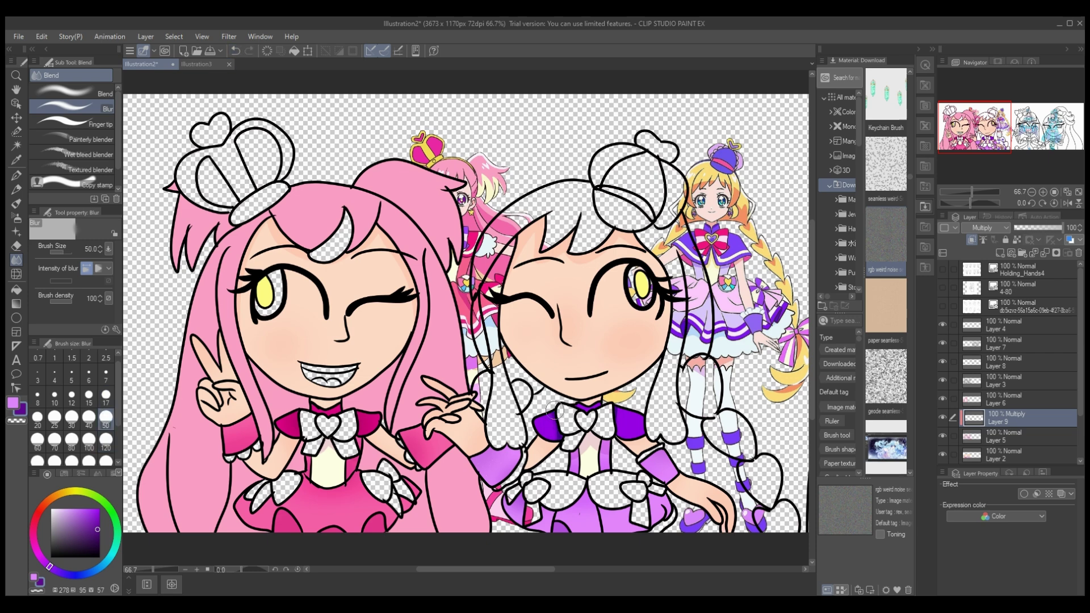
- Clean up the cape shading with the Hard eraser at size 40, lower its opacity, and merge the shading and Layer 5 down into Layer 2
key("e")
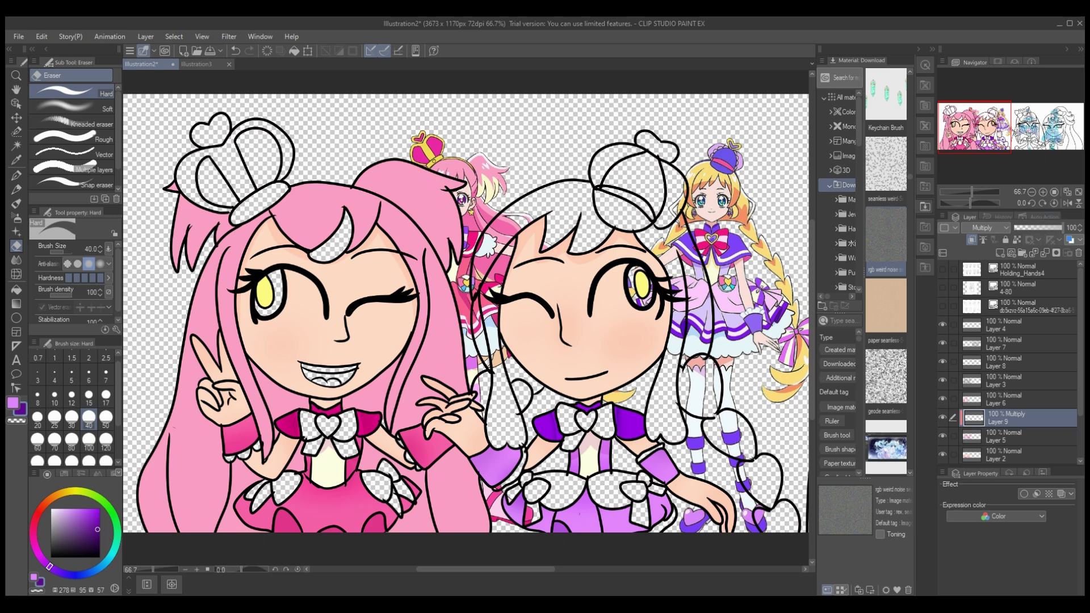
left_click(1039, 227)
key("ctrl+e")
key("ctrl+e")
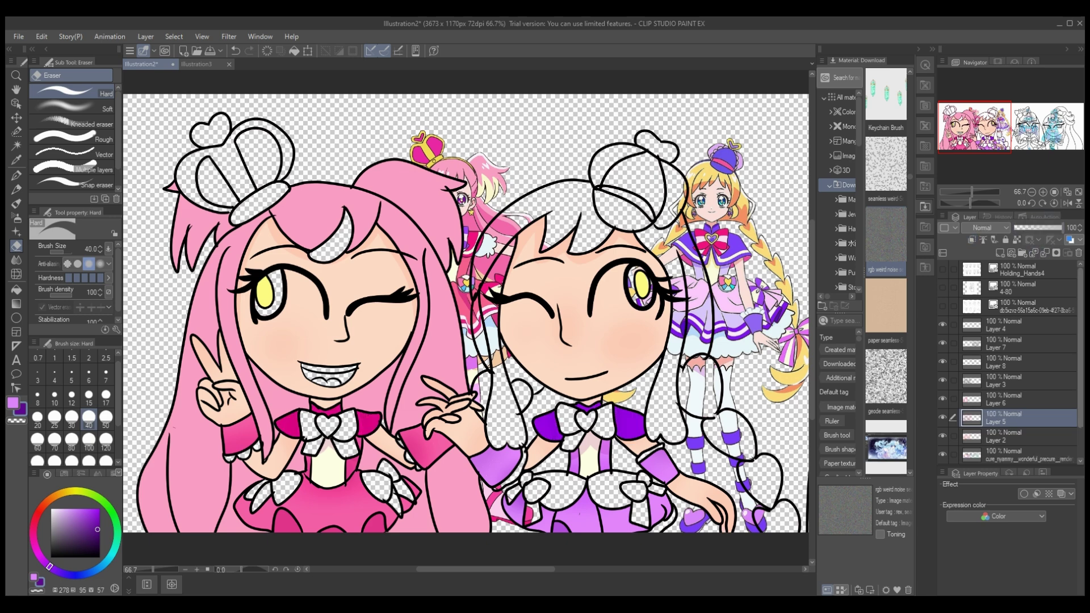
- Add a new layer for black G-pen lines at size 8, place it directly above Layer 3, and ready the Hard eraser at size 17 on Layer 3
left_click(1017, 381)
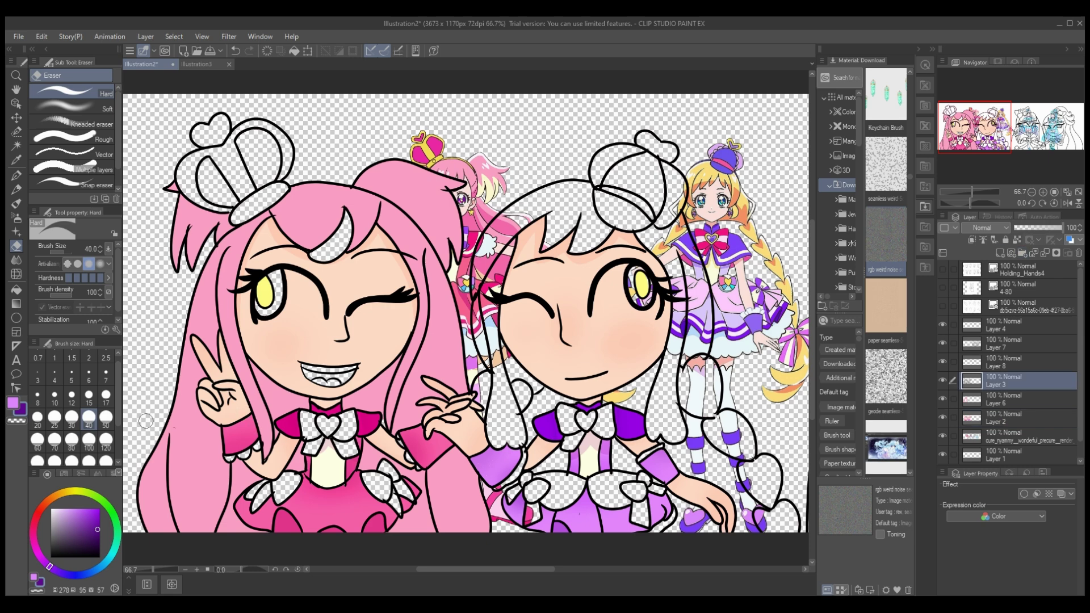
left_click(1016, 343)
left_click(1000, 253)
key("p")
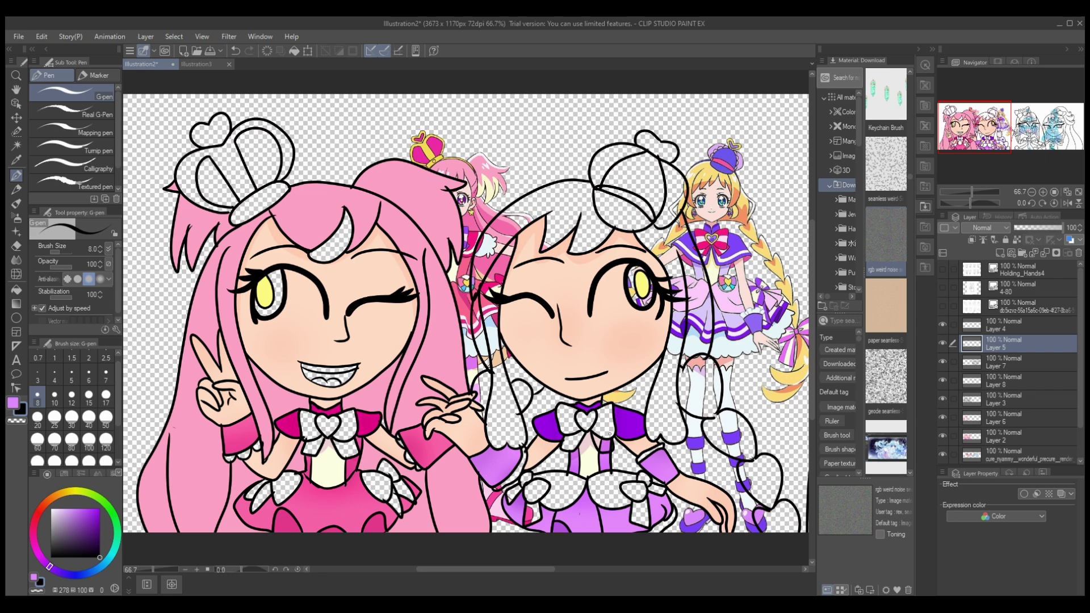
left_click_drag(1016, 343, 1017, 390)
left_click(1016, 399)
key("e")
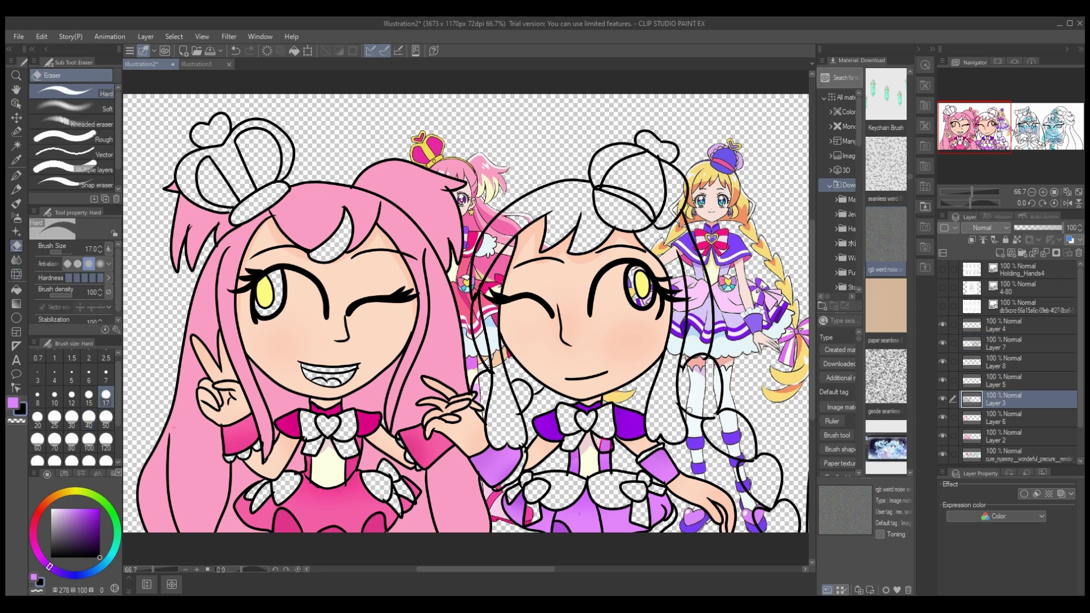
- Pick the pink from the first girl's skirt and fill the second girl's chest bow with it on a new layer above Layer 2
left_click(1016, 418)
left_click(1016, 437)
key("i")
left_click(350, 514)
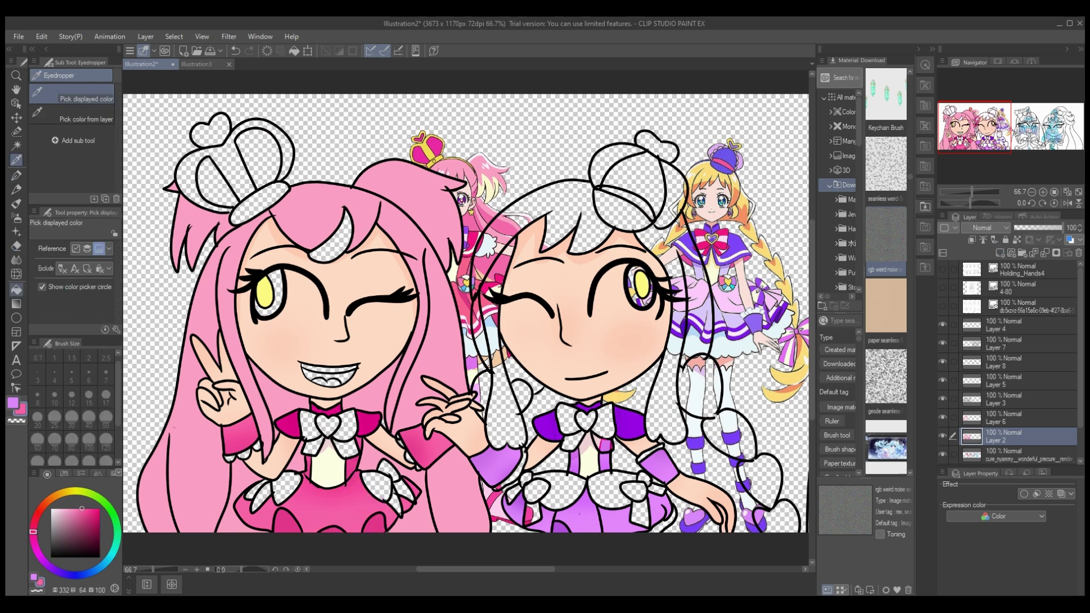
key("g")
left_click(1000, 252)
left_click(603, 417)
left_click(597, 441)
left_click(572, 441)
left_click(568, 419)
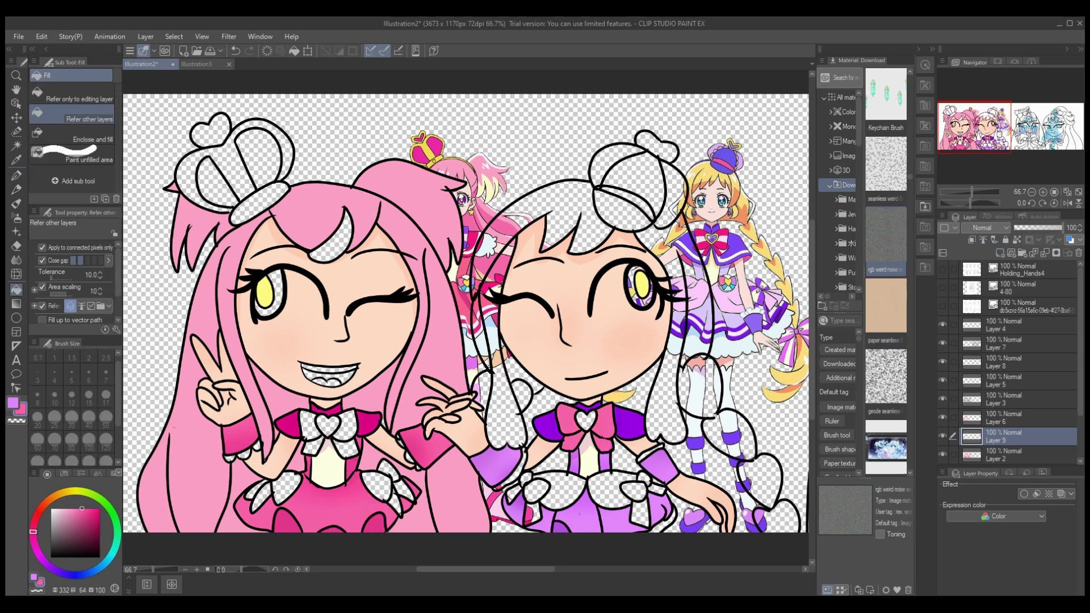
- Fill the first girl's chest bow with the light purple picked from the second girl's cuff, and add a clipped layer above Layer 9
key("i")
left_click(494, 463)
key("g")
left_click(310, 424)
left_click(345, 425)
left_click(313, 446)
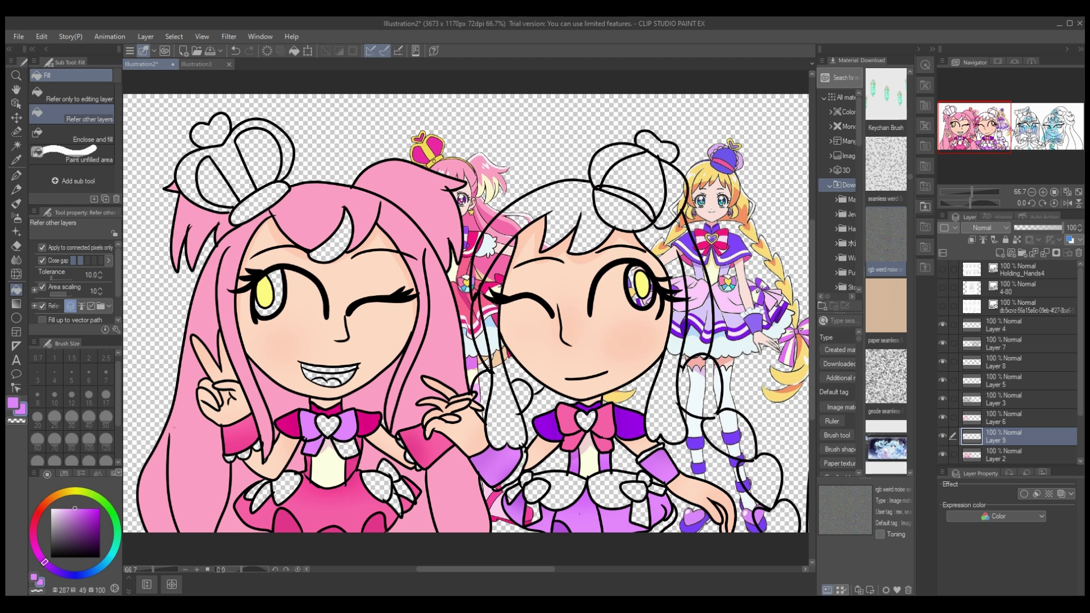
left_click(346, 450)
left_click(1000, 253)
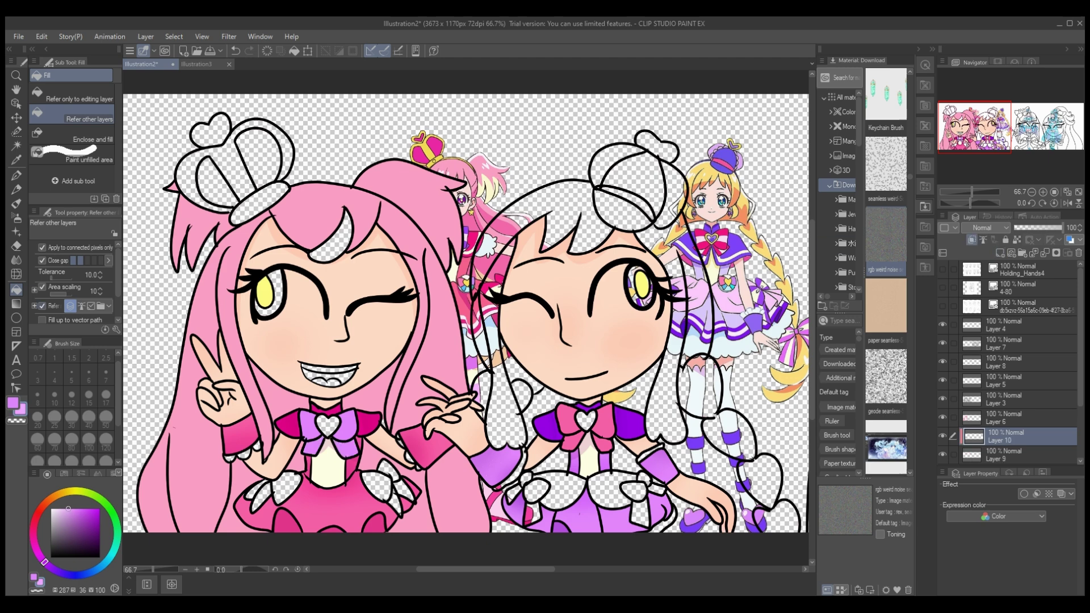
- Shade both girls' chest bows with dark magenta and purple on the clipped Multiply Layer 10 at 17% opacity, and merge it into Layer 9
key("p")
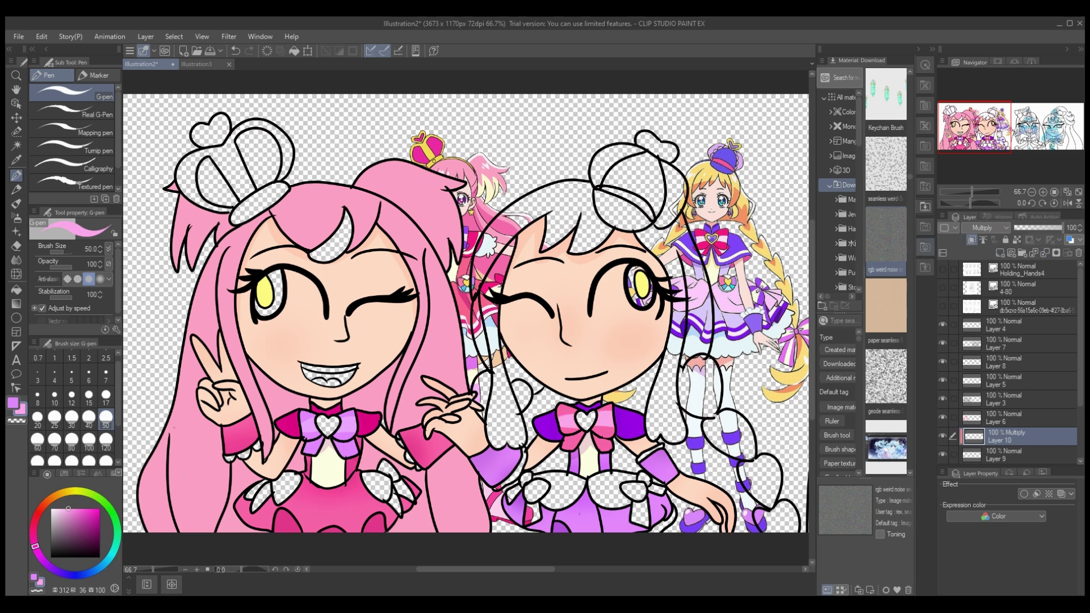
left_click(88, 529)
left_click_drag(341, 403, 365, 457)
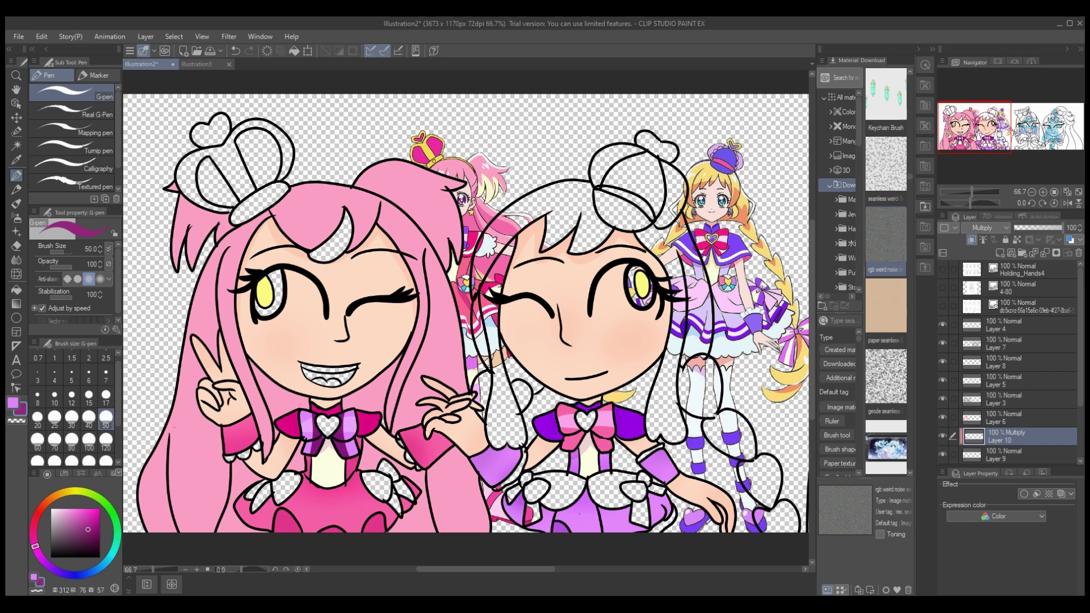
left_click(52, 568)
left_click_drag(600, 411, 582, 436)
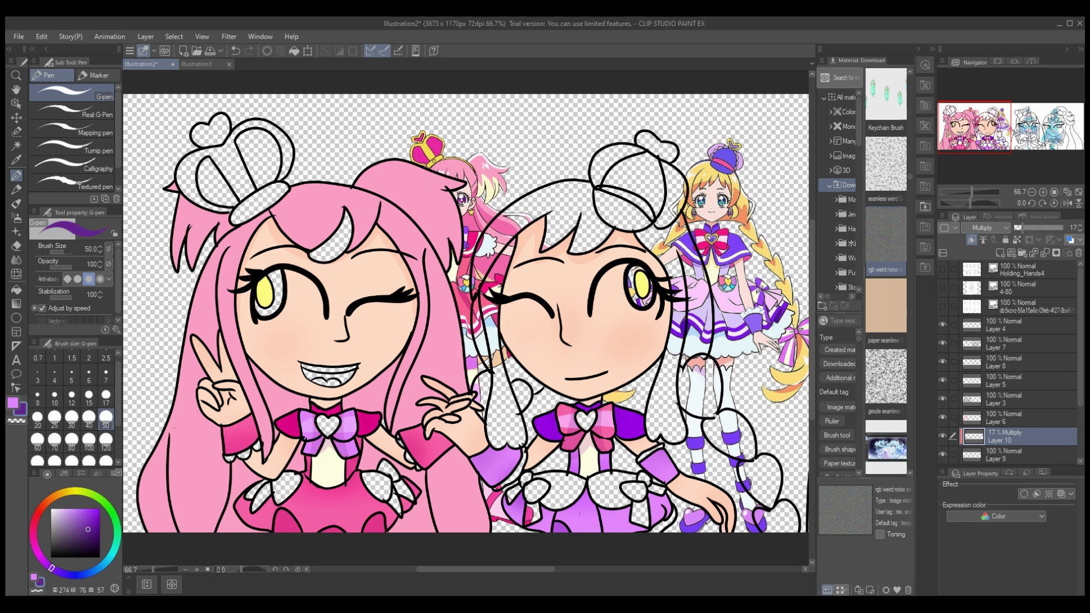
left_click(1079, 253)
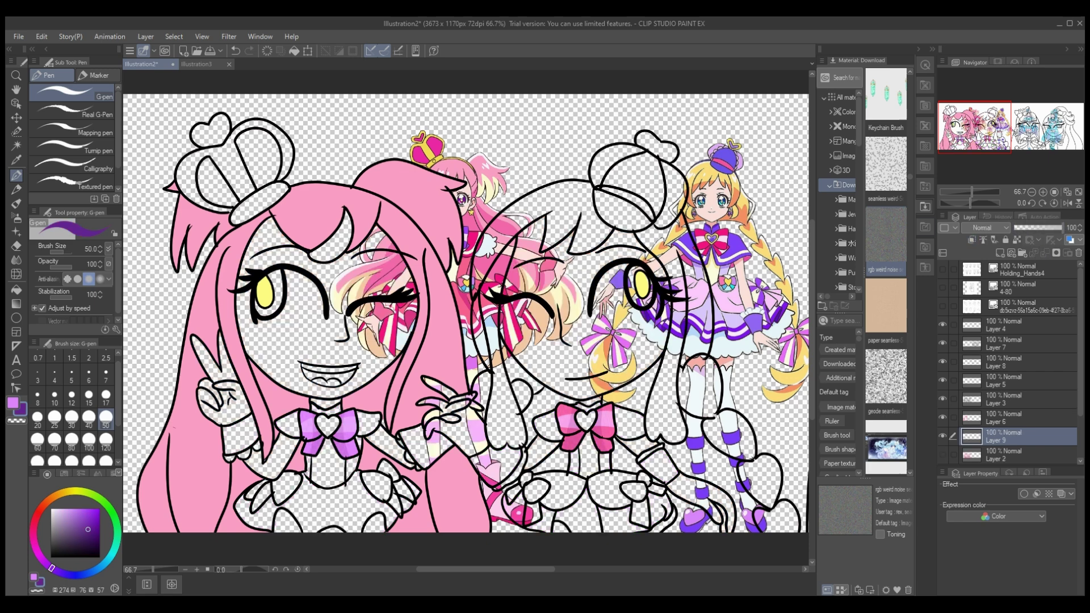
left_click(1079, 253)
key("ctrl+z")
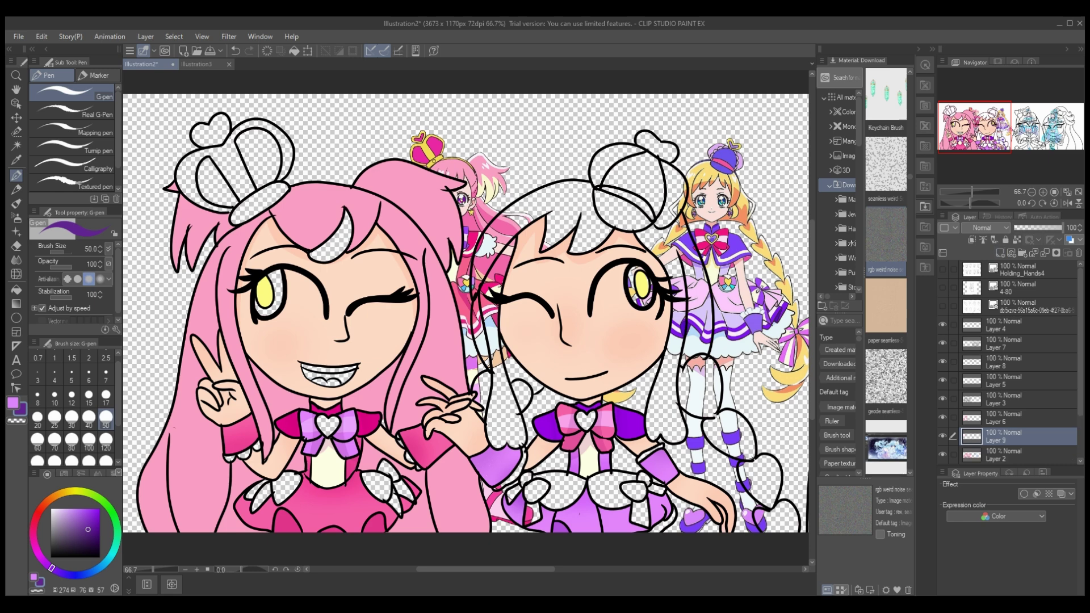
- Hide the character references and fill the crescent in the first girl's fringe with yellow on Layer 9
scroll(1011, 363, "down", 3)
key("i")
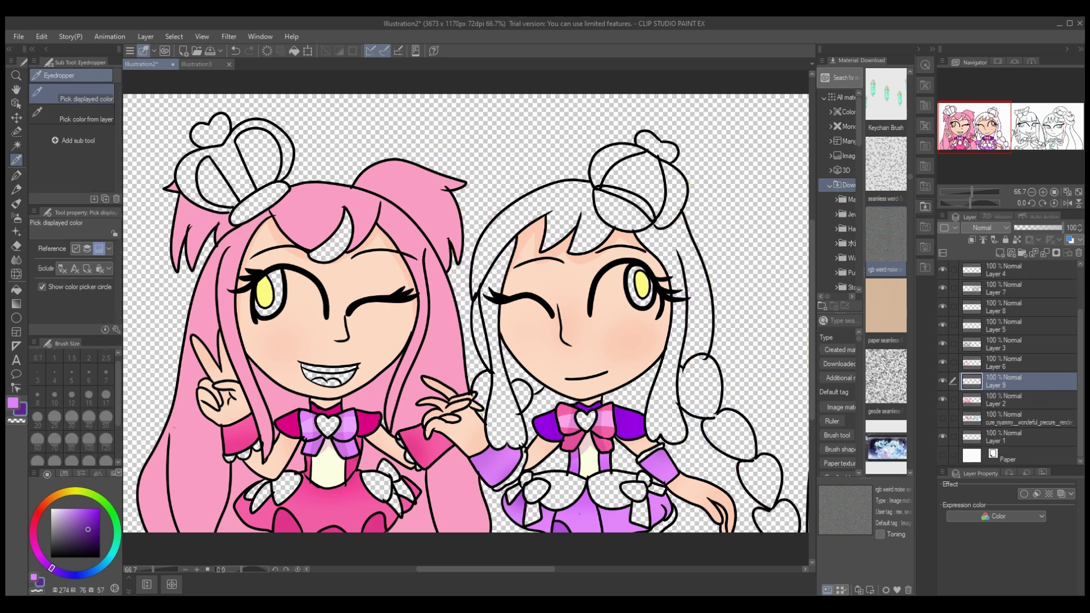
key("p")
left_click_drag(341, 213, 318, 259)
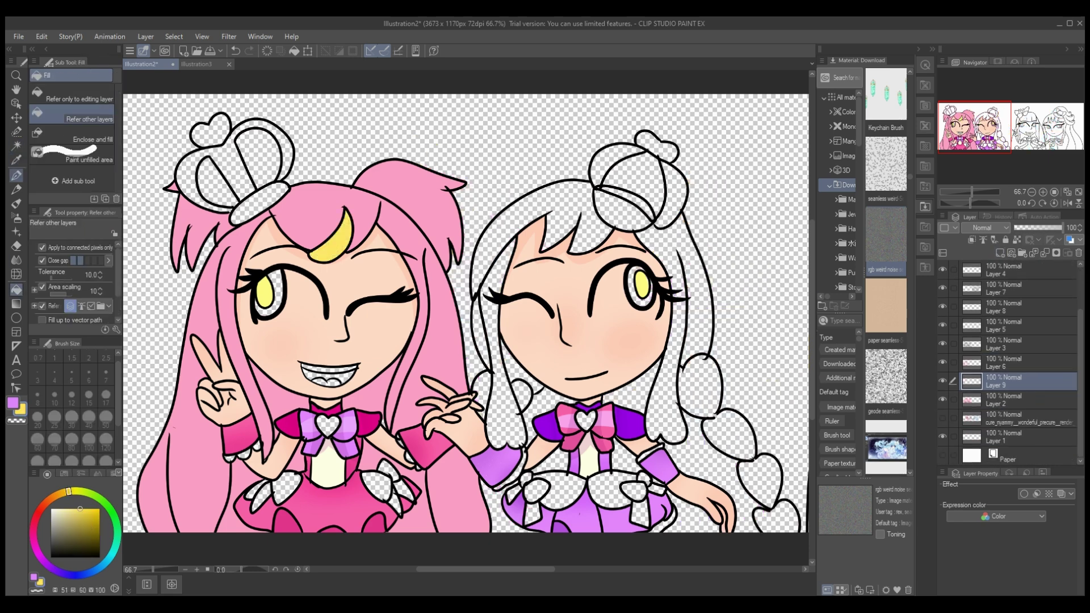
- Paint the first girl's ponytail tips pale yellow with the G-pen at size 50 on a new clipped layer above Layer 6
key("ctrl+shift+n")
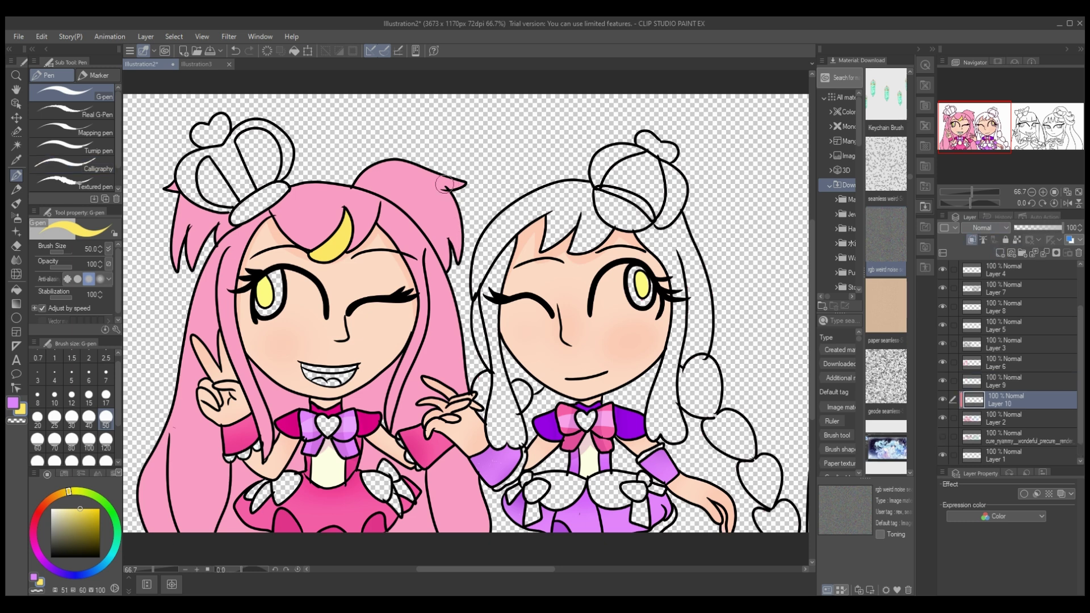
key("ctrl+]")
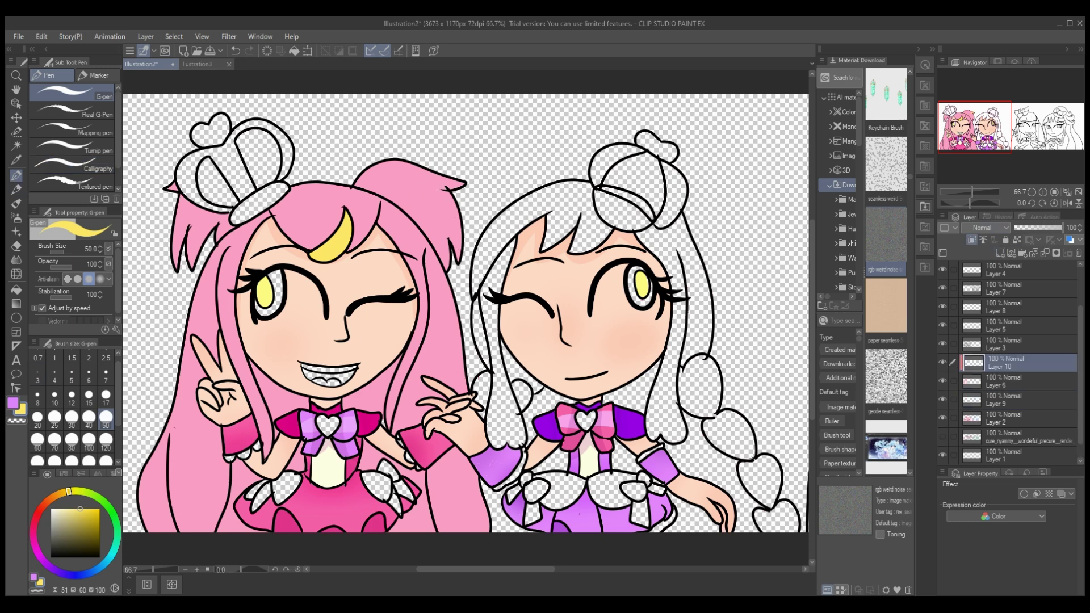
mouse_move(459, 181)
left_mouse_down()
mouse_move(437, 189)
mouse_move(448, 255)
mouse_move(432, 200)
mouse_move(437, 239)
left_mouse_up()
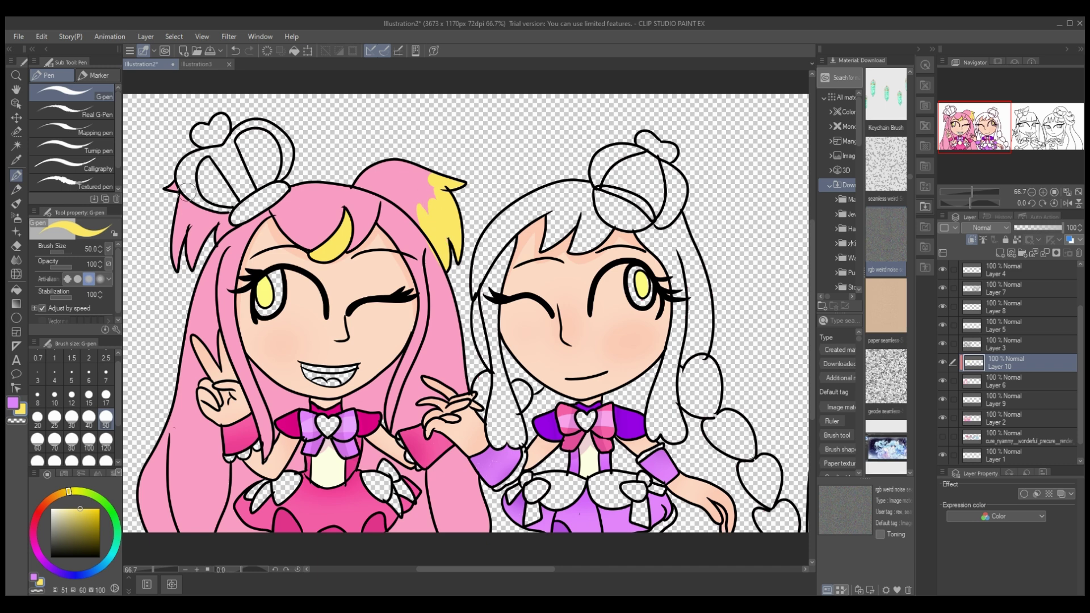
mouse_move(186, 195)
left_mouse_down()
mouse_move(211, 209)
mouse_move(216, 233)
left_mouse_up()
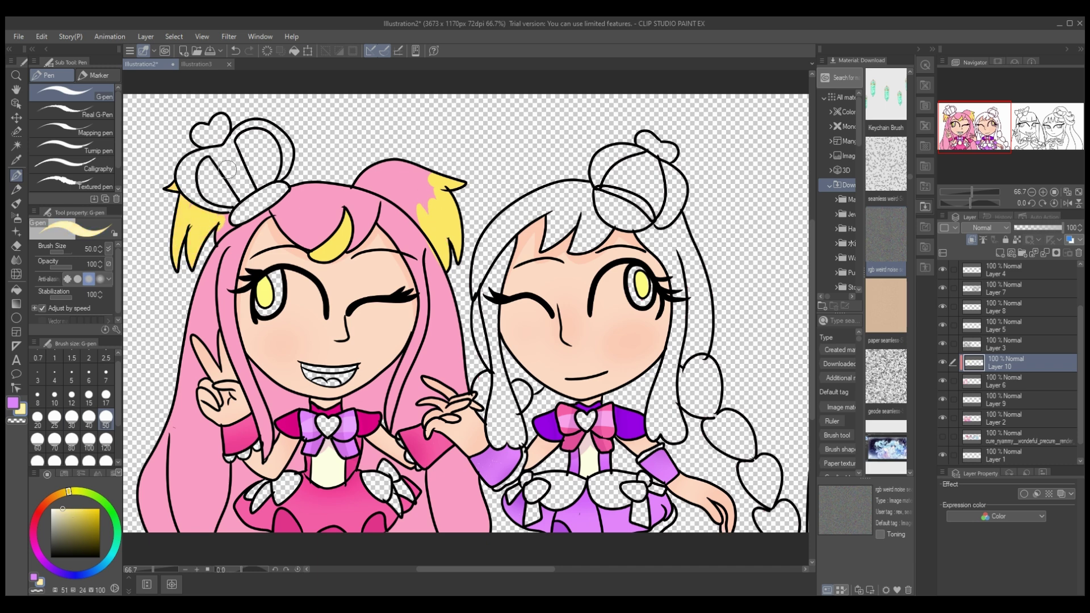
mouse_move(192, 190)
left_mouse_down()
mouse_move(215, 212)
mouse_move(171, 268)
left_mouse_up()
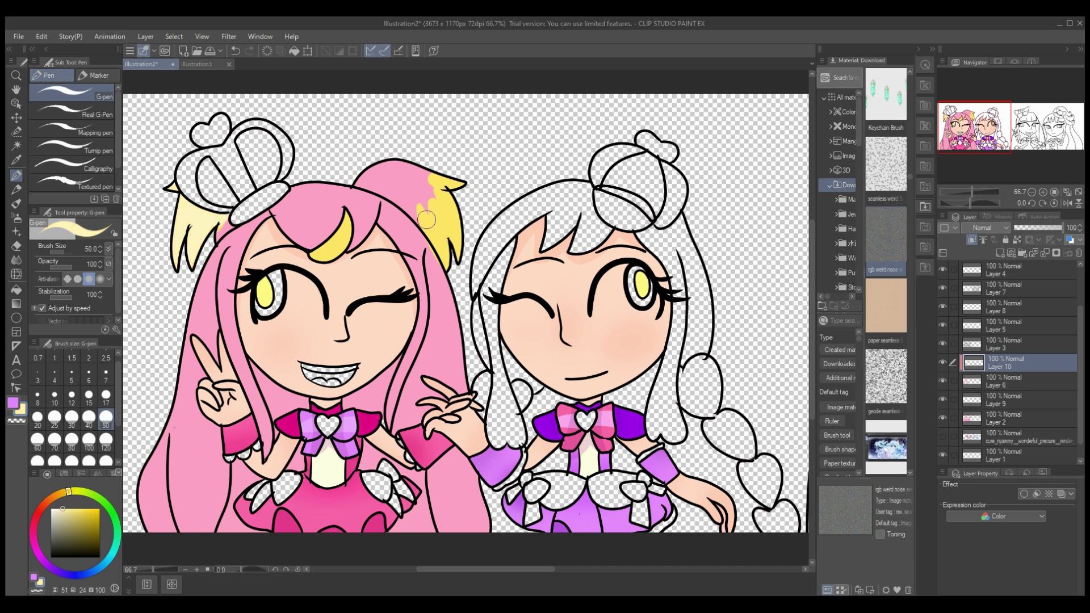
mouse_move(427, 219)
left_mouse_down()
mouse_move(478, 304)
mouse_move(487, 293)
mouse_move(428, 169)
mouse_move(453, 240)
left_mouse_up()
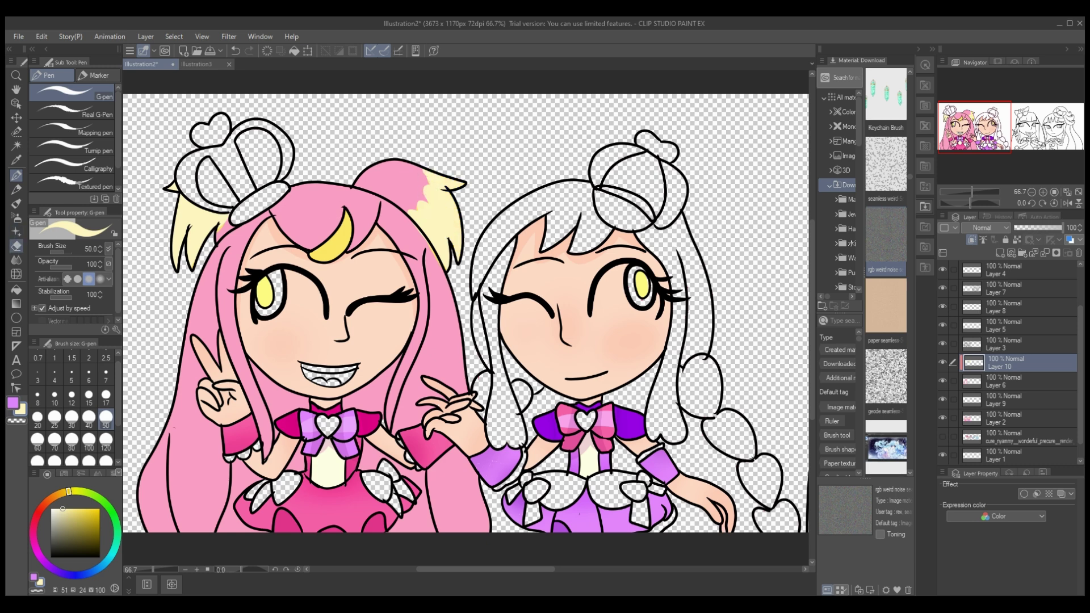
key("e")
key("p")
- Merge the hair colour layers into Layer 9, refill the fringe crescent with pale yellow, and add a clipped layer above Layer 9
left_click(1079, 252)
key("g")
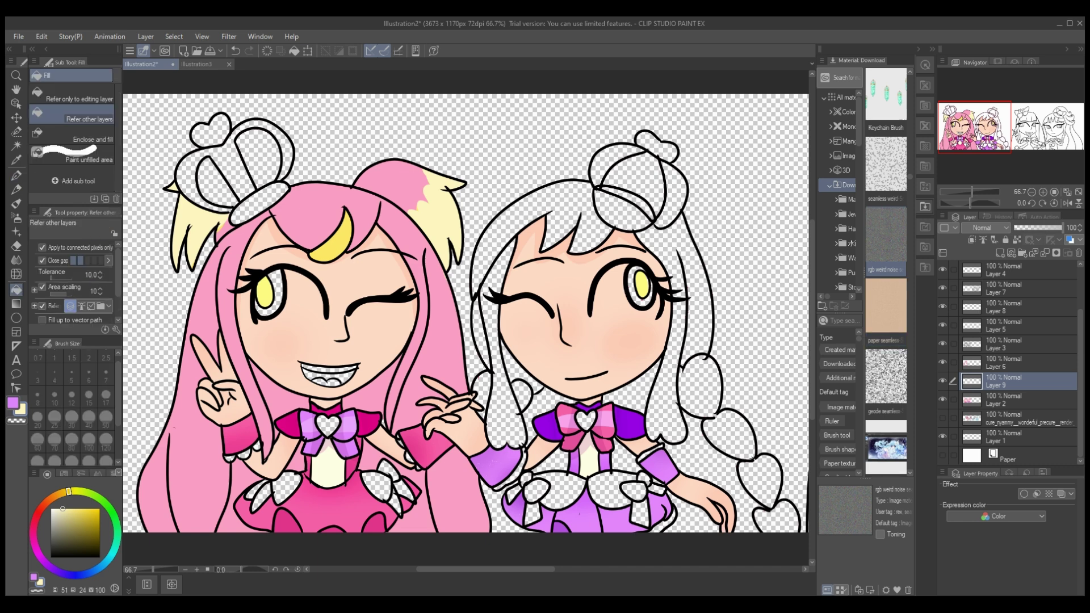
left_click(1005, 363)
scroll(1011, 364, "up", 1)
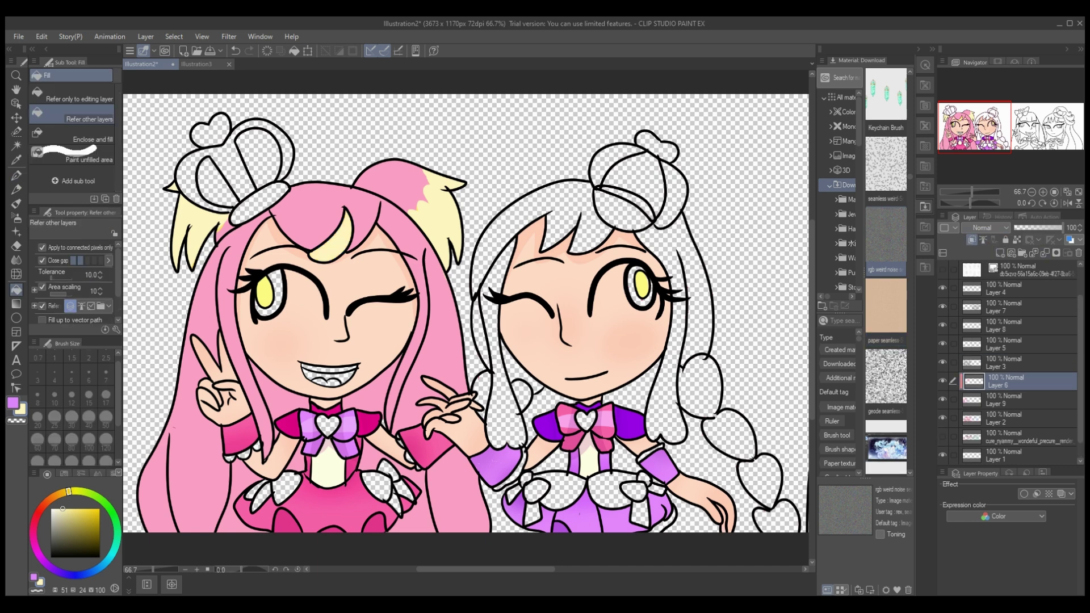
- Set clipped Layer 6 to Multiply and shade the first girl's hair beside her face and behind her neck with a purple-pink G-pen at size 50
left_click(233, 253, "alt")
key("p")
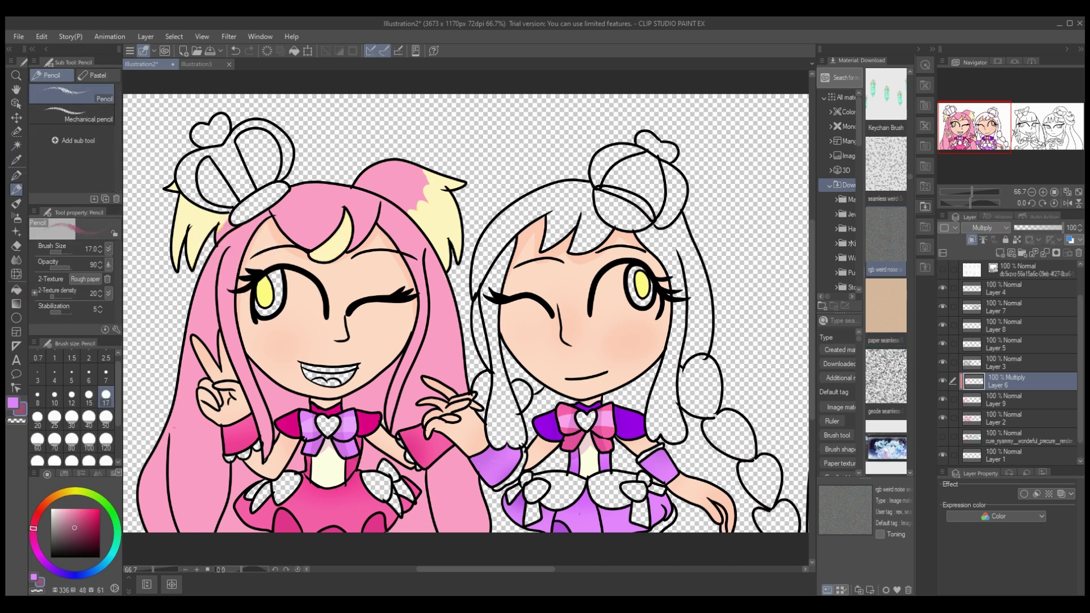
key("p")
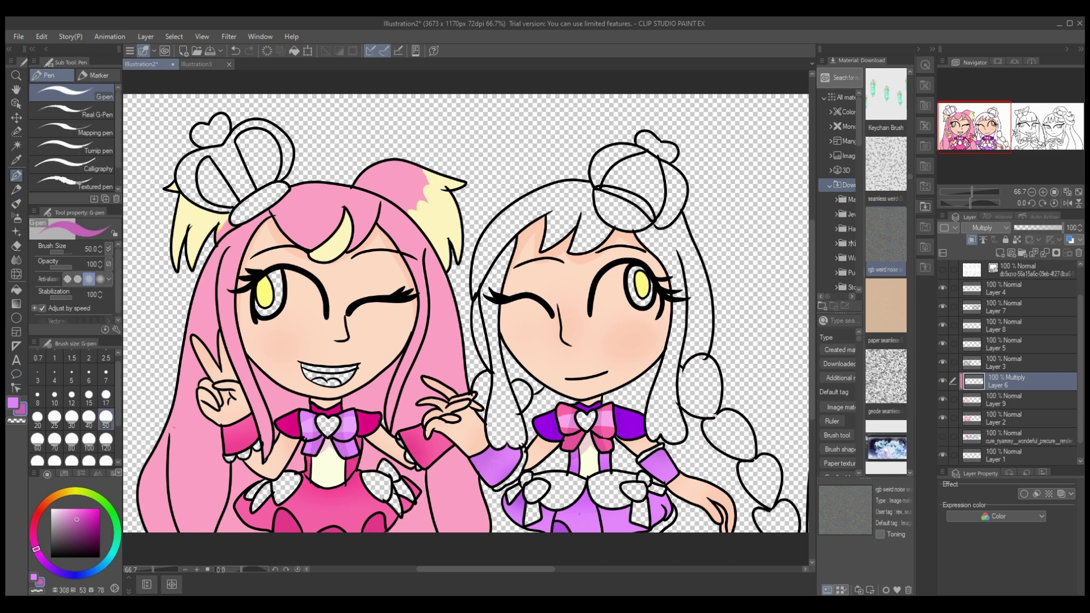
mouse_move(306, 237)
left_mouse_down()
mouse_move(330, 253)
mouse_move(373, 203)
left_mouse_up()
key("ctrl+z")
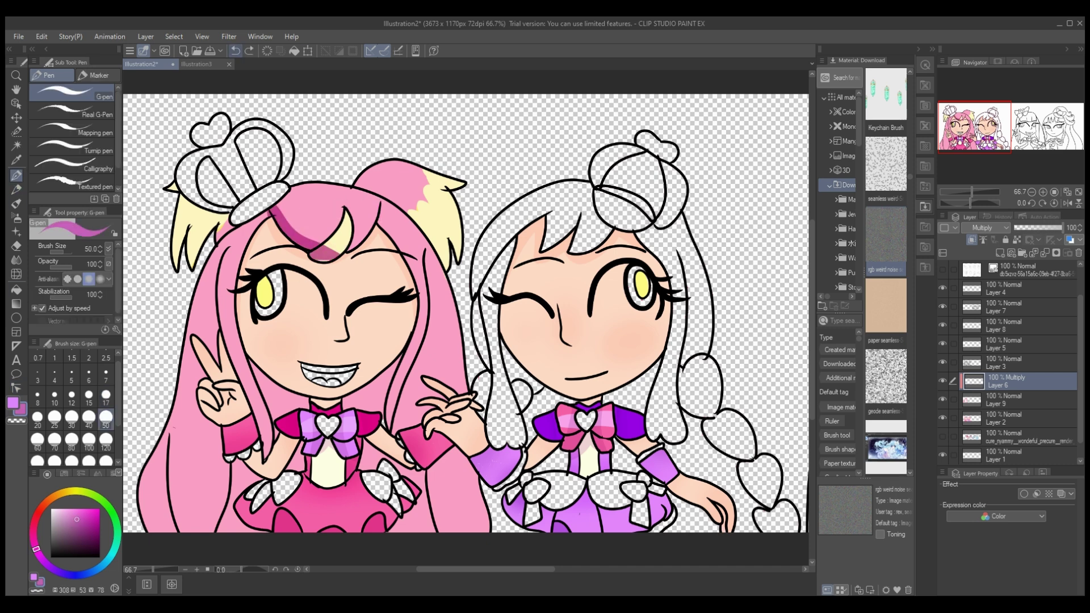
left_click(267, 213)
left_click_drag(255, 225, 266, 454)
left_click_drag(256, 369, 283, 471)
left_click_drag(283, 392, 301, 471)
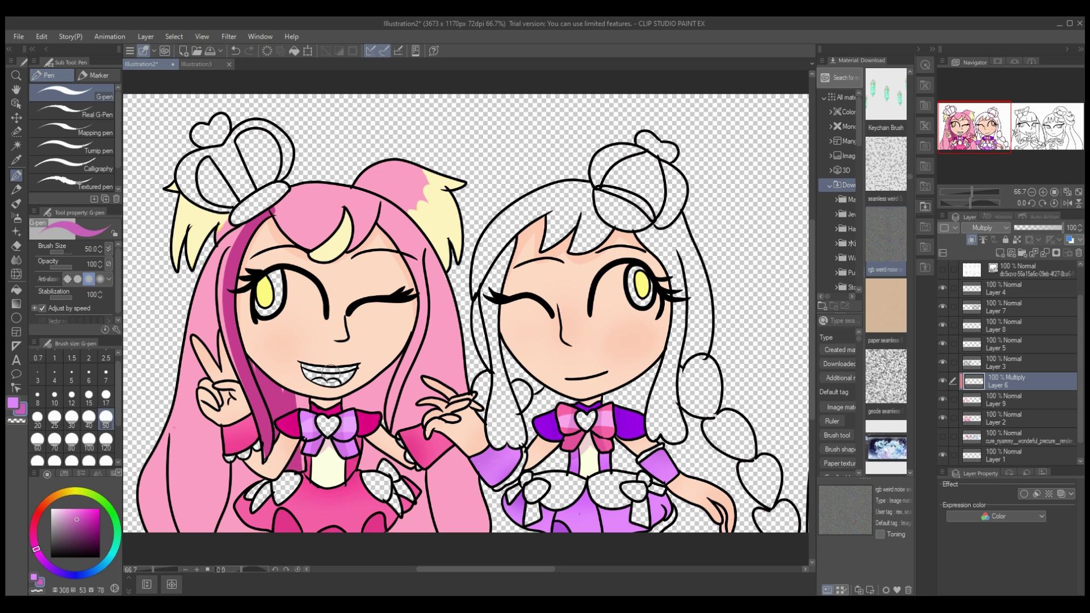
left_click_drag(364, 391, 386, 471)
- Pick the pale yellow from the first girl's ponytail tips and add a new clipped layer directly above Layer 9
left_click(375, 493, "ctrl+shift")
key("i")
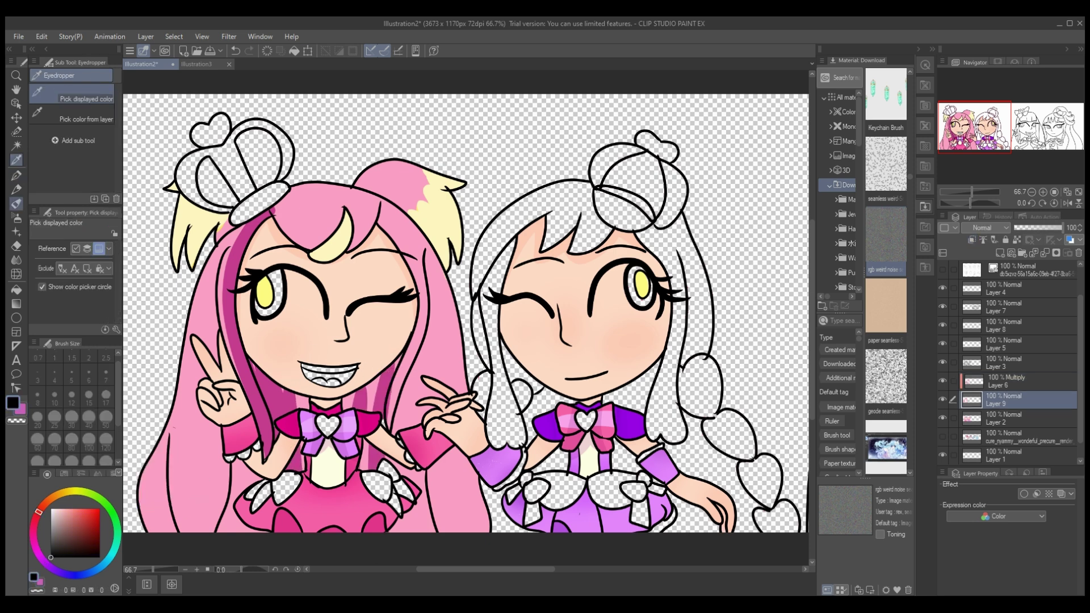
left_click(180, 491)
key("g")
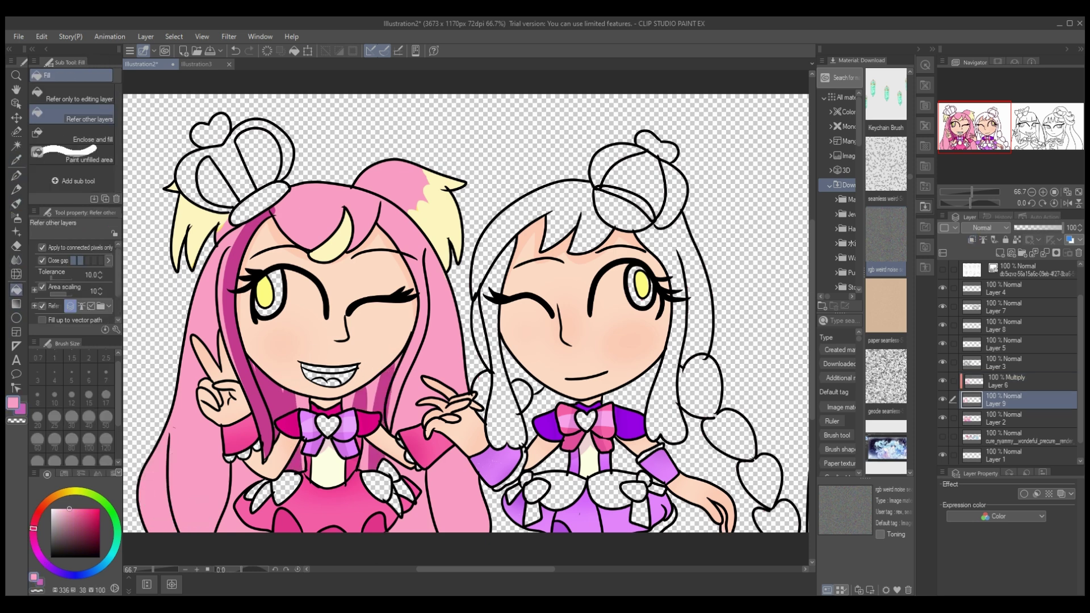
key("p")
left_click(188, 225, "alt")
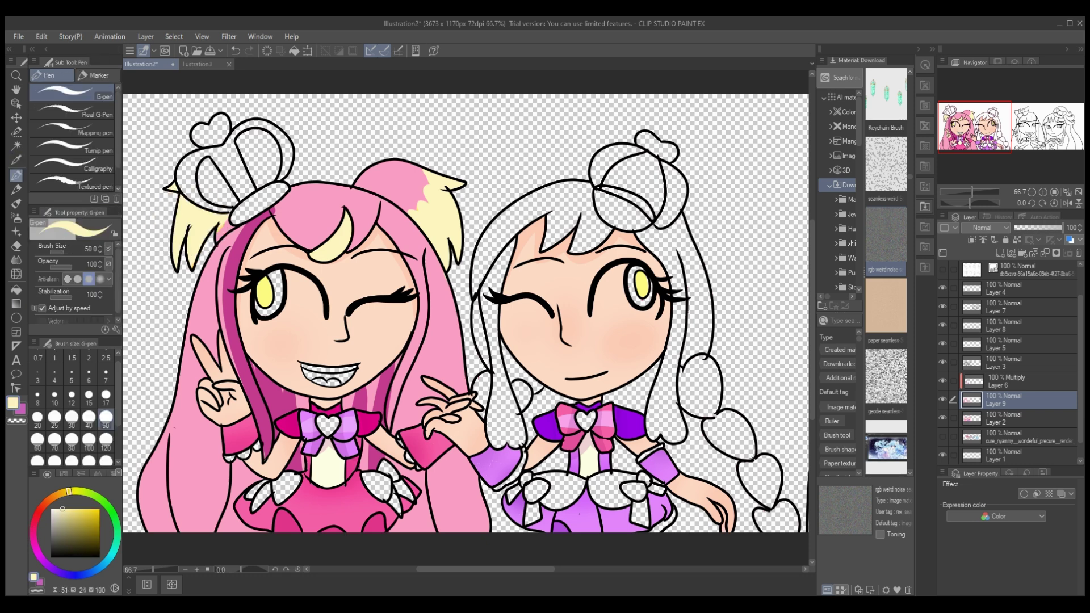
key("ctrl+shift+n")
key("ctrl+alt+g")
- Paint the lower ends of the first girl's long hair pale yellow on both sides and merge the clipped layer into Layer 9
mouse_move(171, 423)
left_mouse_down()
mouse_move(144, 528)
mouse_move(185, 531)
left_mouse_up()
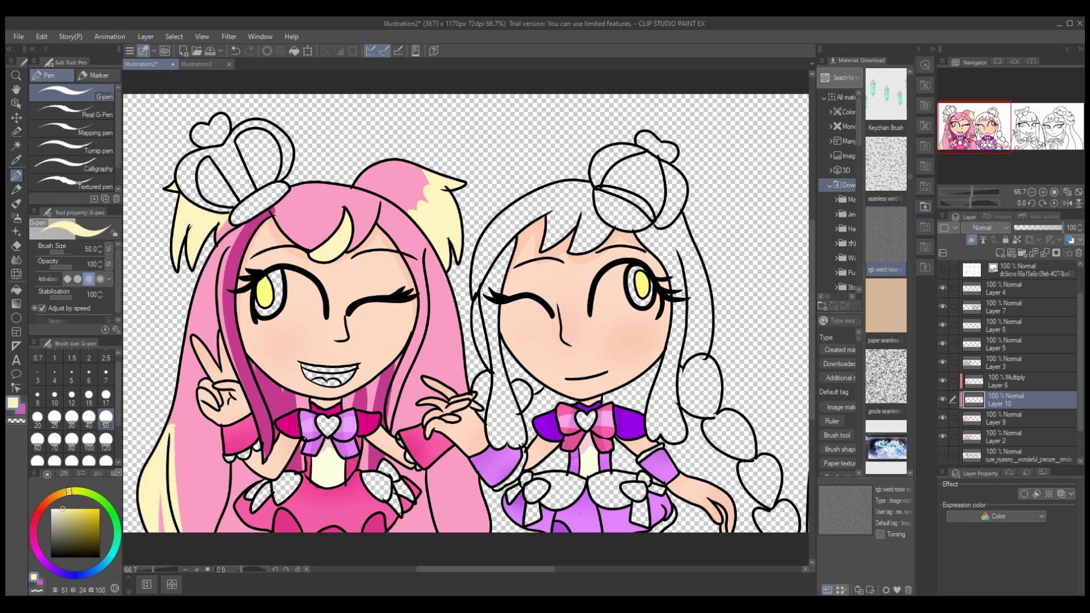
left_click_drag(224, 456, 235, 487)
left_click_drag(216, 446, 219, 531)
mouse_move(191, 434)
left_mouse_down()
mouse_move(185, 531)
mouse_move(167, 530)
left_mouse_up()
mouse_move(207, 454)
left_mouse_down()
mouse_move(210, 531)
mouse_move(182, 486)
left_mouse_up()
left_click_drag(219, 531, 218, 442)
mouse_move(480, 450)
left_mouse_down()
mouse_move(471, 531)
mouse_move(437, 531)
left_mouse_up()
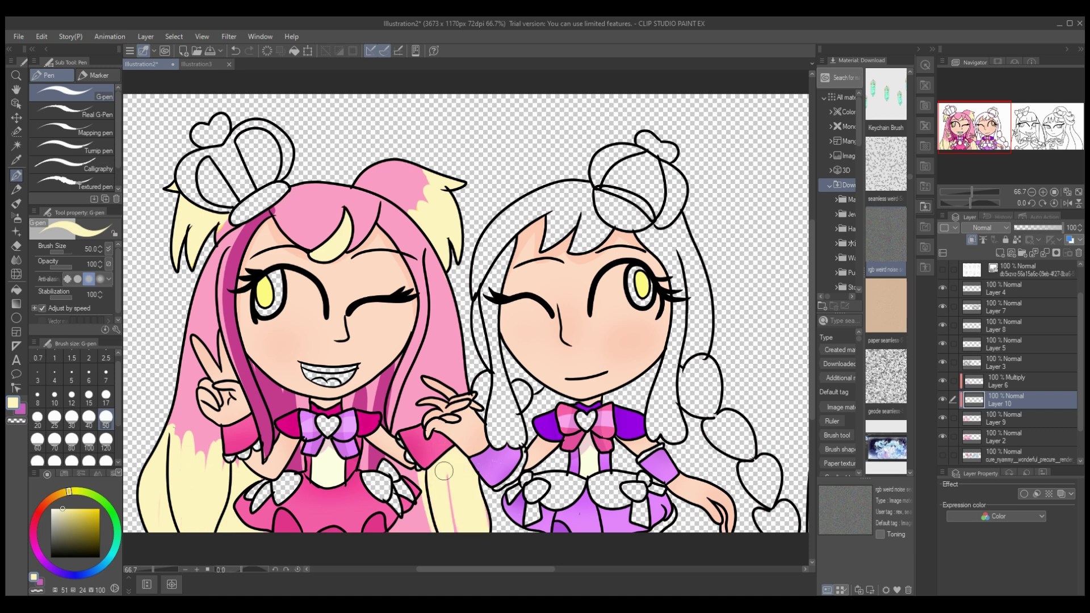
left_click_drag(443, 463, 432, 530)
left_click_drag(409, 494, 394, 531)
left_click(375, 426, "alt")
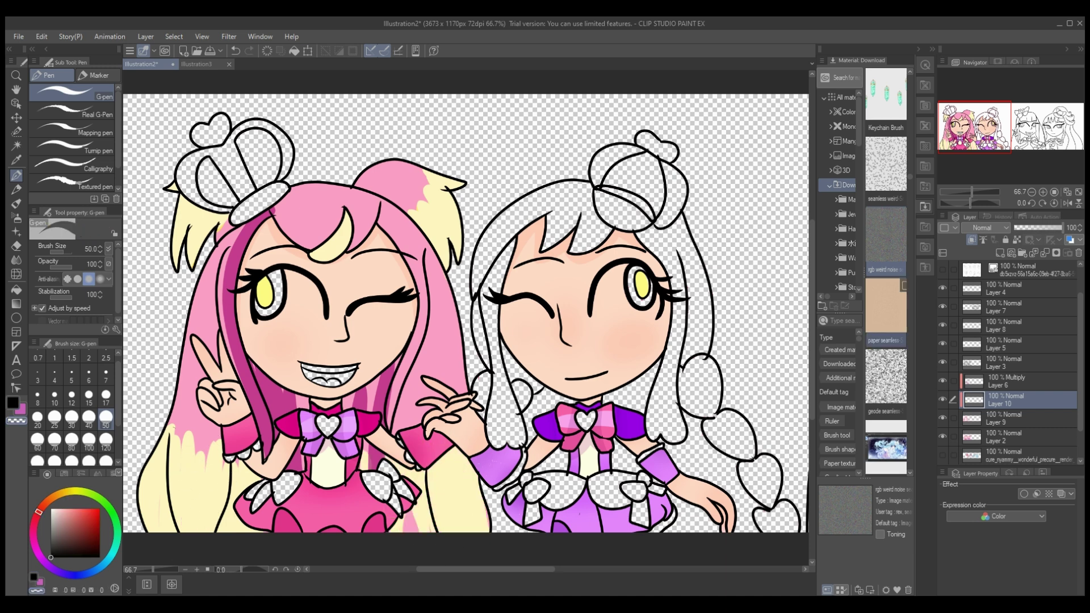
key("i")
left_click(165, 502)
key("p")
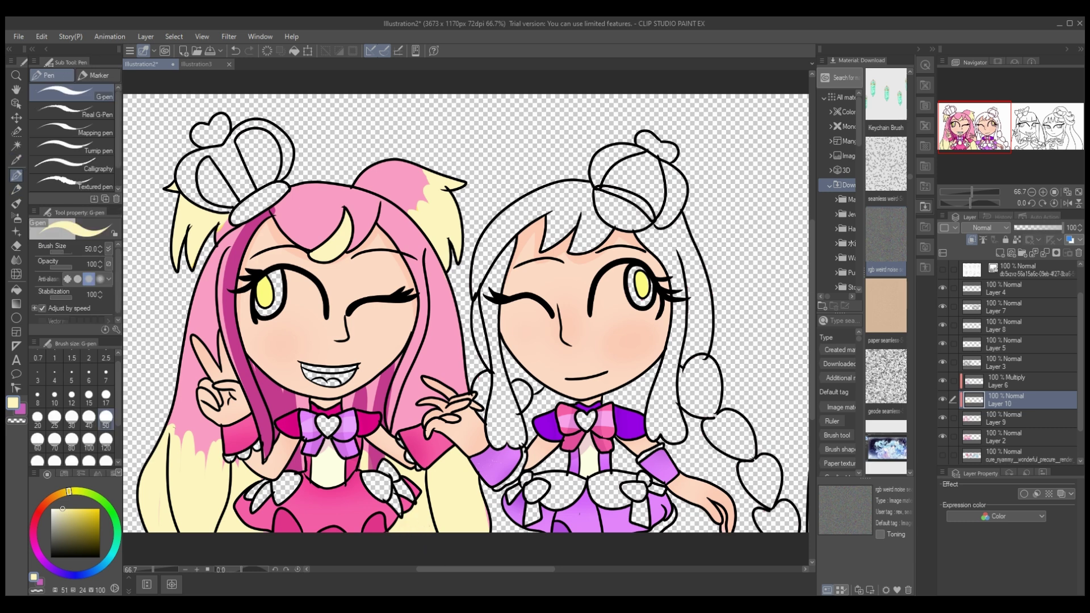
key("ctrl+shift+e")
- Shade the remaining hair behind the first girl's neck, her ponytails and her outer long hair with purple-pink on Layer 6
key("x")
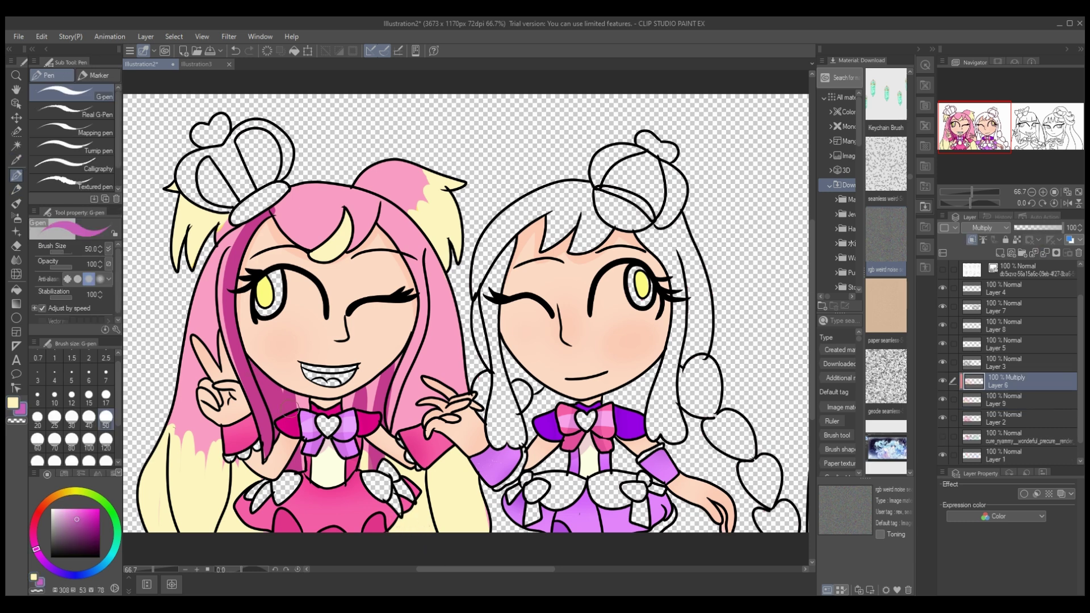
left_click_drag(373, 378, 373, 410)
left_click_drag(364, 440, 364, 470)
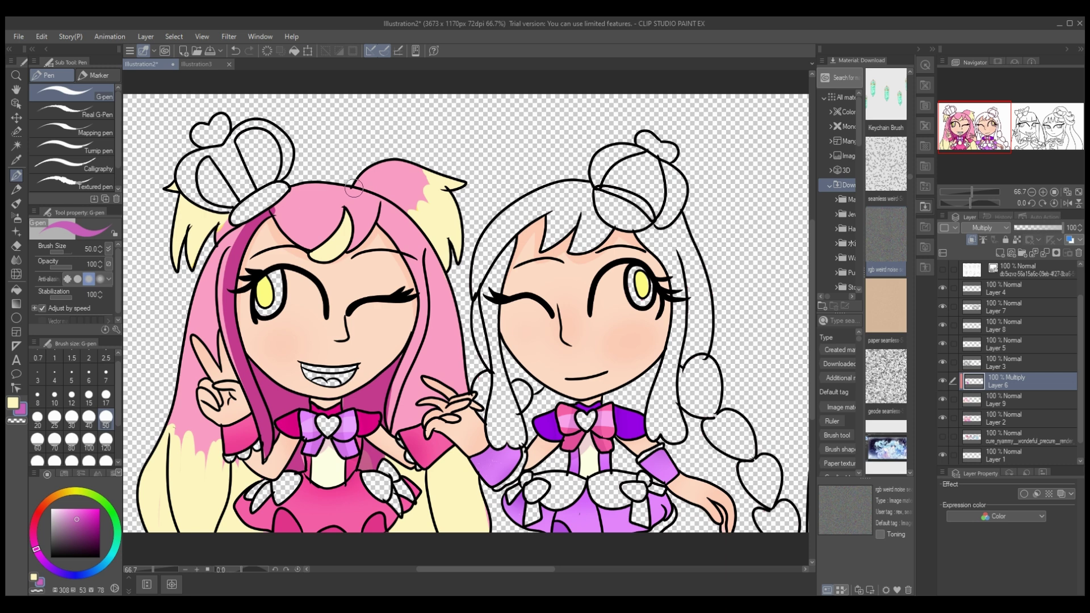
left_click_drag(358, 171, 463, 187)
left_click_drag(210, 209, 176, 267)
mouse_move(230, 230)
left_mouse_down()
mouse_move(193, 326)
mouse_move(151, 540)
left_mouse_up()
- Soften the shading on the first girl's ponytails and long hair with the Blur tool at size 120
key("j")
mouse_move(176, 432)
left_mouse_down()
mouse_move(150, 540)
mouse_move(193, 346)
left_mouse_up()
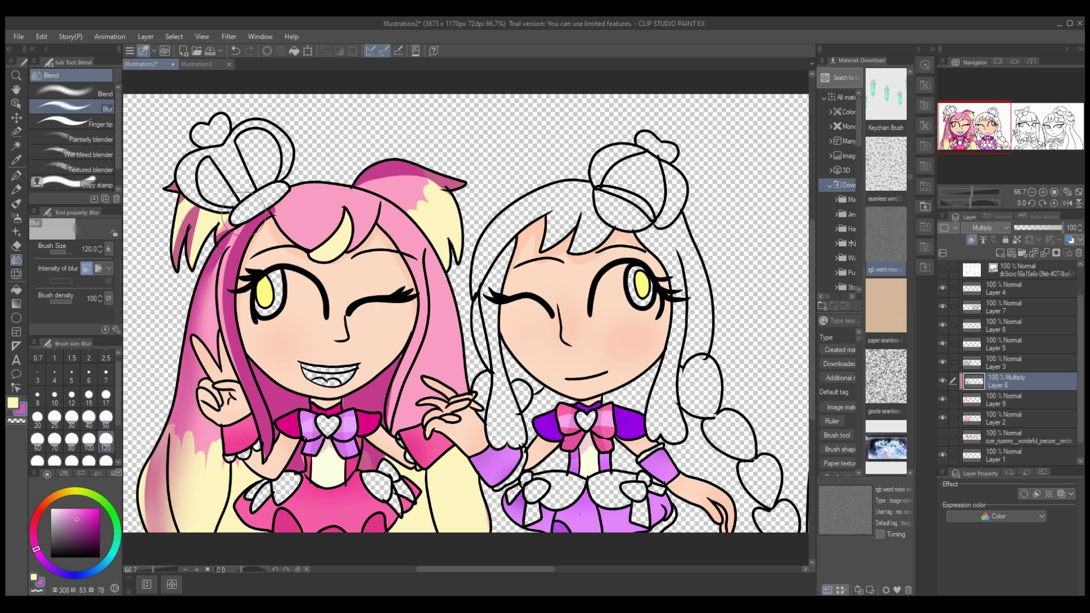
mouse_move(242, 213)
left_mouse_down()
mouse_move(280, 363)
mouse_move(232, 258)
mouse_move(313, 241)
mouse_move(399, 152)
mouse_move(419, 146)
mouse_move(211, 159)
left_mouse_up()
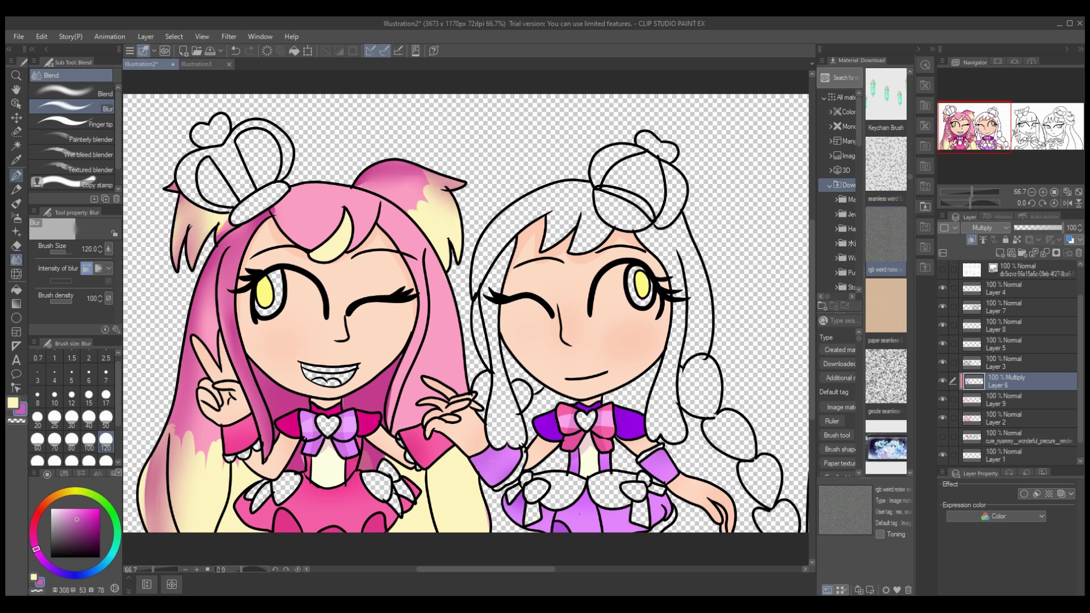
- Add purple-pink shading to the first girl's fringe and the long hair beside her winking eye, and blur it at size 120
key("p")
key("e")
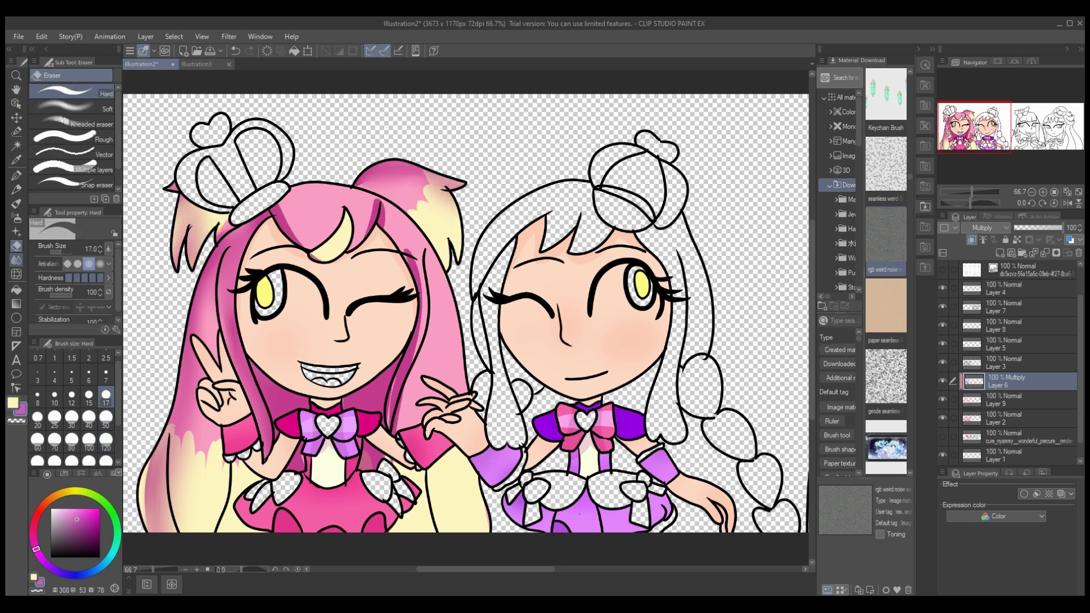
key("j")
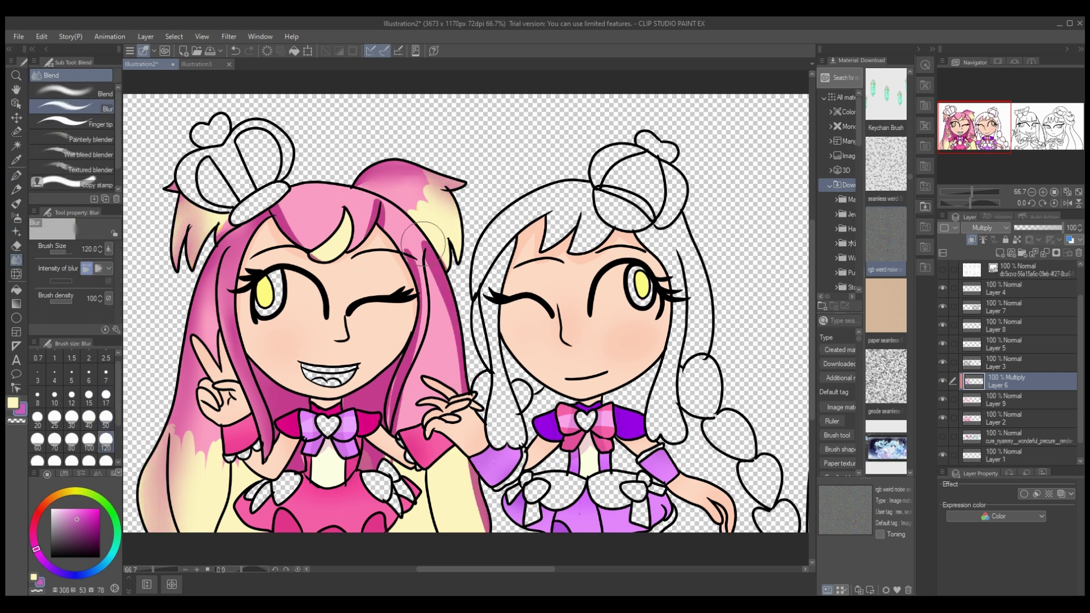
mouse_move(423, 243)
left_mouse_down()
mouse_move(409, 397)
mouse_move(298, 230)
mouse_move(318, 267)
left_mouse_up()
- Carve crisp lit edges into the first girl's blurred hair shading with the Hard eraser at size 50
left_click(16, 246)
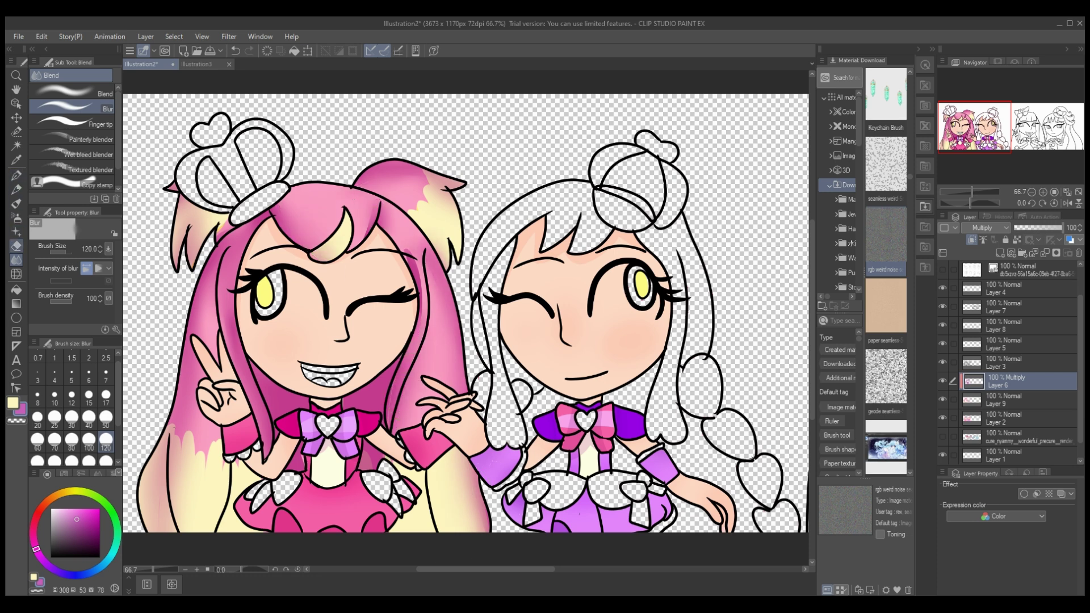
left_click(106, 417)
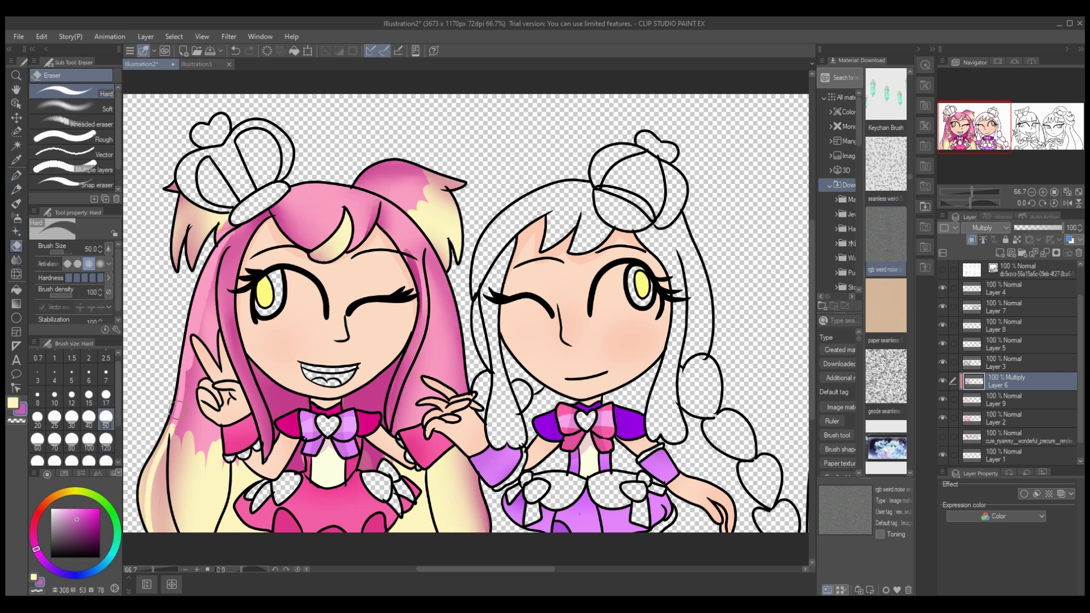
left_click_drag(177, 409, 146, 526)
left_click_drag(427, 250, 461, 386)
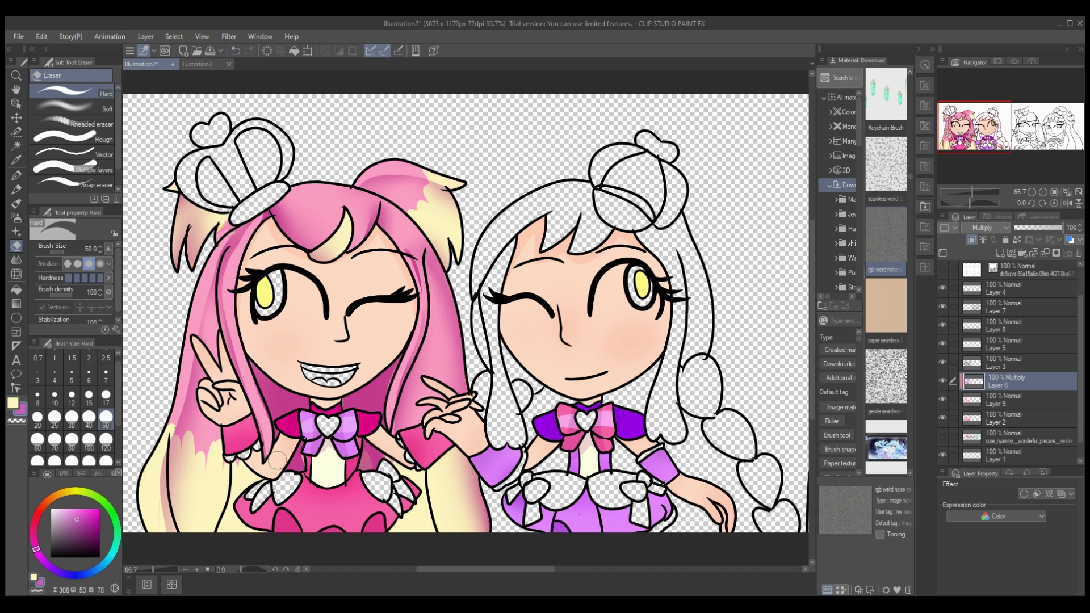
- Trim the shading edge on the first girl's long hair, reduce the Multiply shading's opacity and merge it into the hair colour
left_click_drag(475, 470, 478, 531)
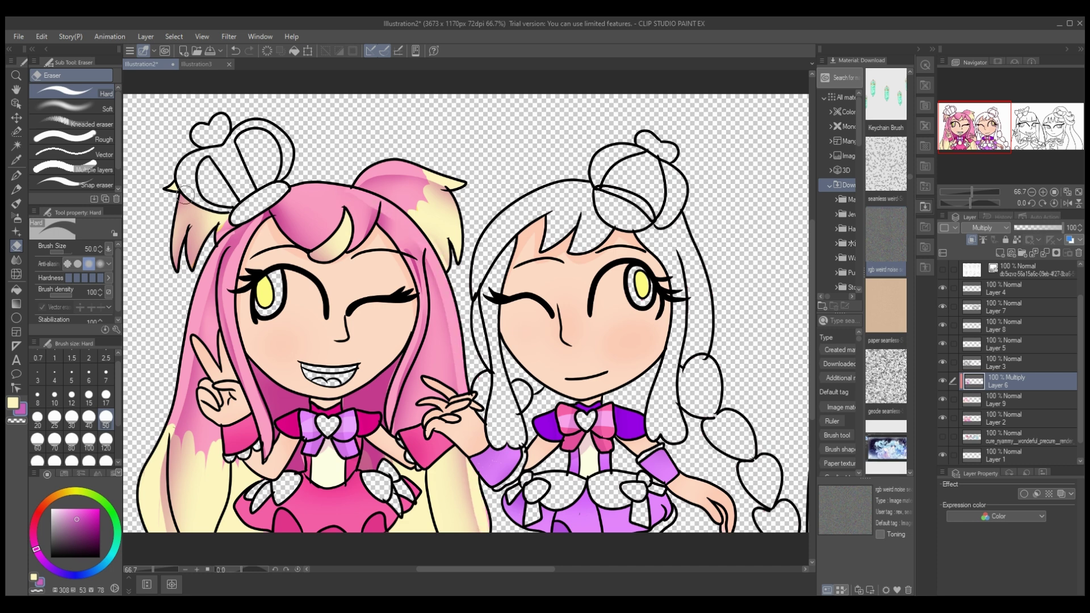
left_click_drag(1062, 228, 1036, 228)
key("ctrl+z")
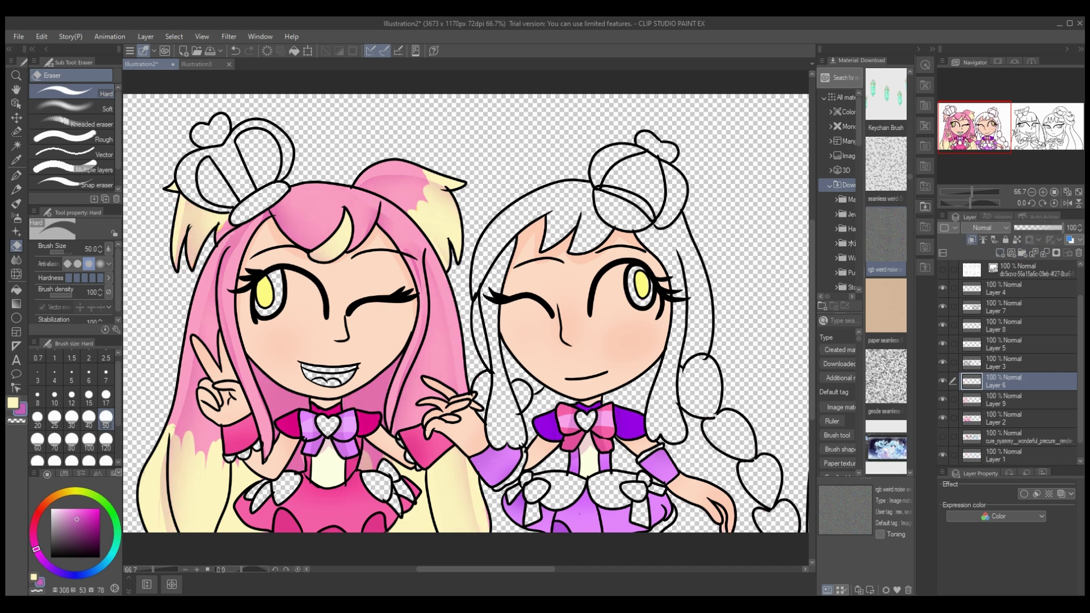
key("ctrl+z")
- Paint light pink highlights on the first girl's ponytail and side hair on a clipped Add (Glow) Layer 6, and merge them into Layer 9
key("p")
mouse_move(421, 216)
left_mouse_down()
mouse_move(398, 239)
mouse_move(392, 227)
left_mouse_up()
left_click_drag(431, 182, 400, 165)
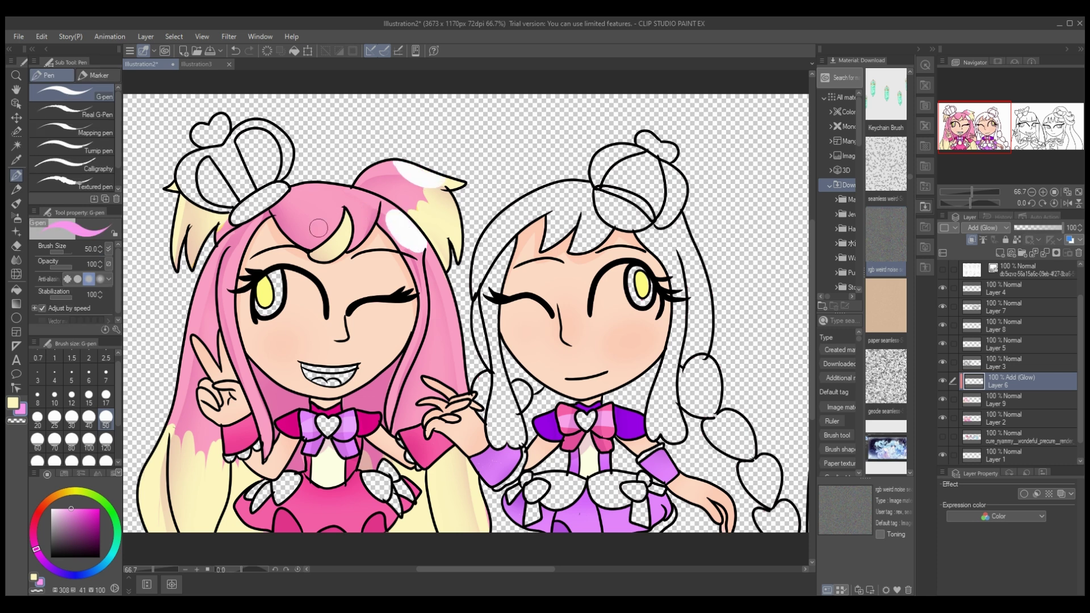
left_click_drag(318, 228, 358, 230)
key("ctrl+z")
left_click_drag(229, 234, 219, 264)
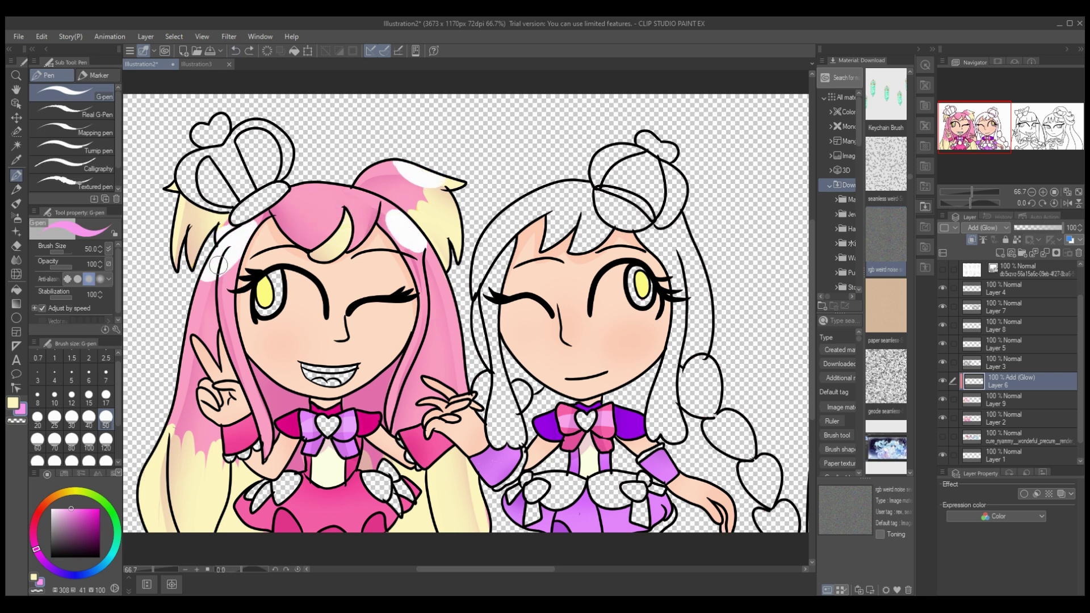
key("ctrl+e")
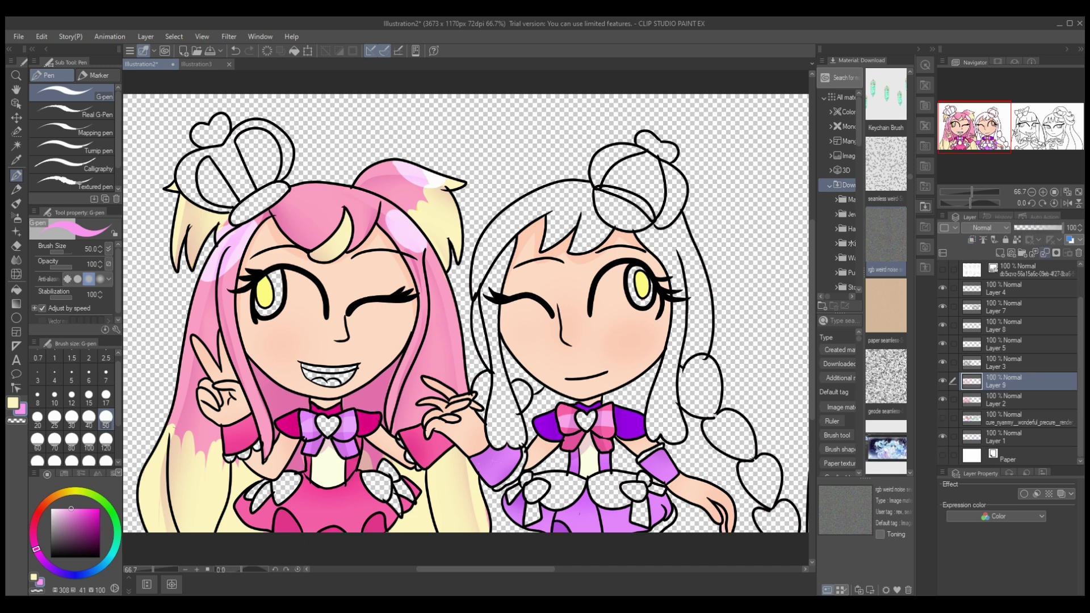
- Fill the second girl's fringe, side locks and braid with light yellow on Layer 6 and add a clipped Multiply layer above it
key("g")
left_click(545, 193)
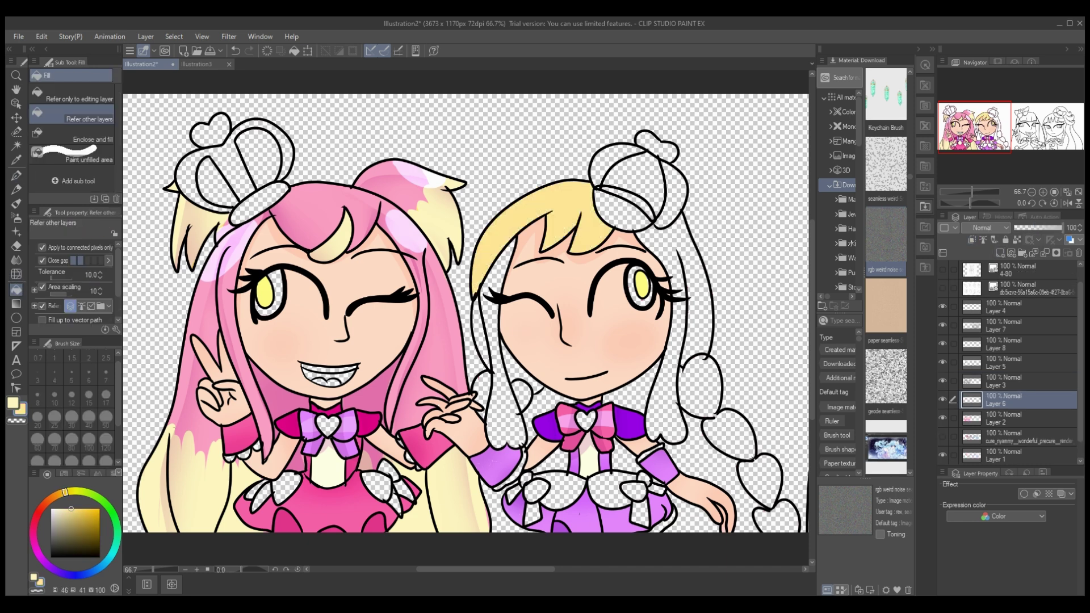
left_click(487, 318)
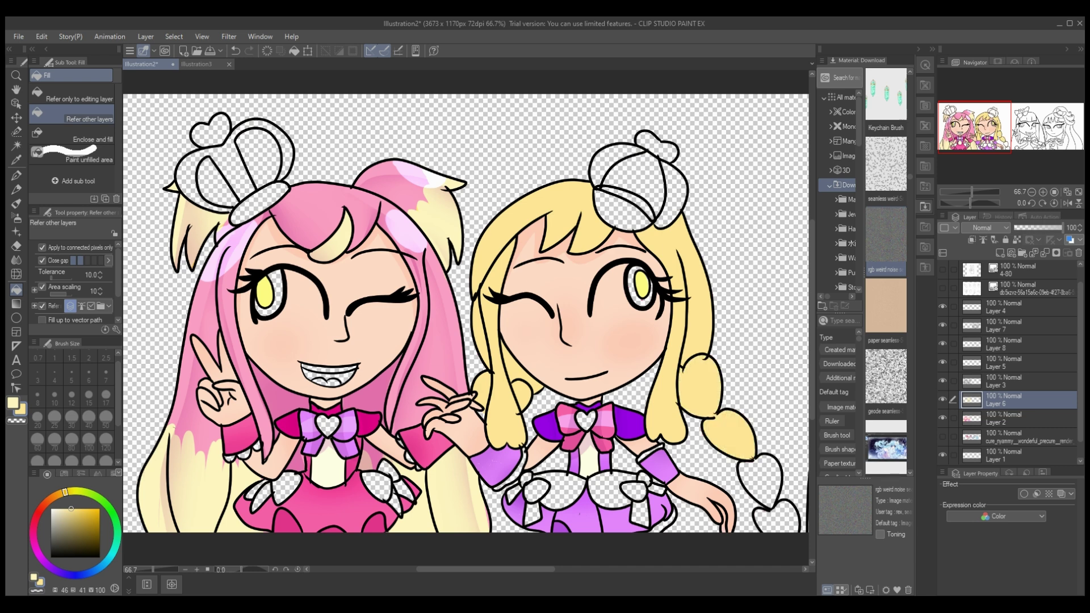
left_click(758, 478)
left_click(784, 514)
left_click(1000, 253)
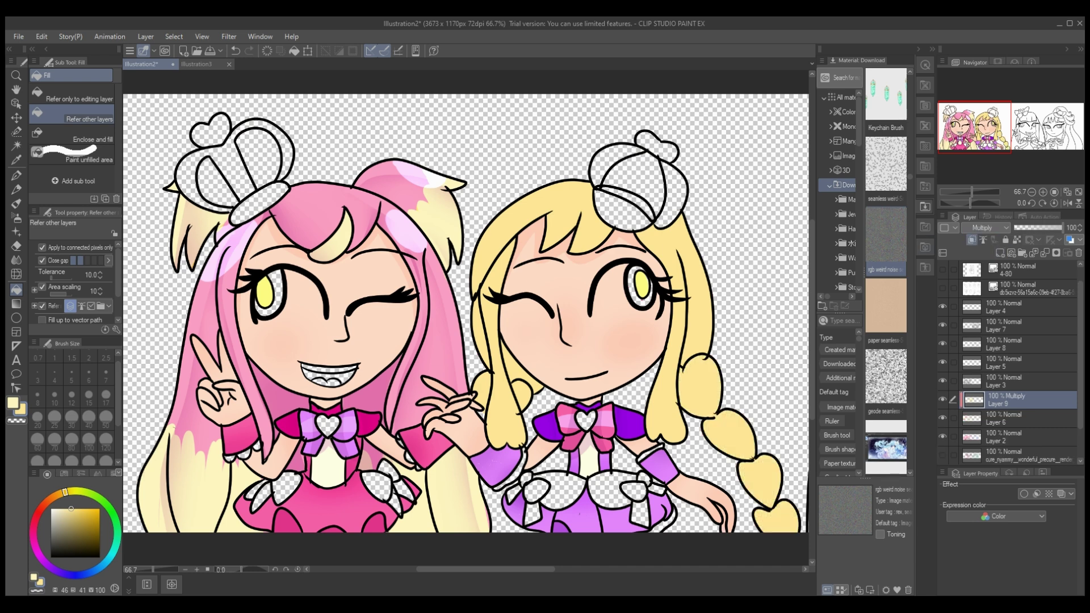
key("p")
left_click_drag(561, 193, 488, 442)
mouse_move(505, 342)
left_mouse_down()
mouse_move(550, 428)
mouse_move(526, 423)
left_mouse_up()
key("ctrl+z")
key("ctrl+z")
key("ctrl+z")
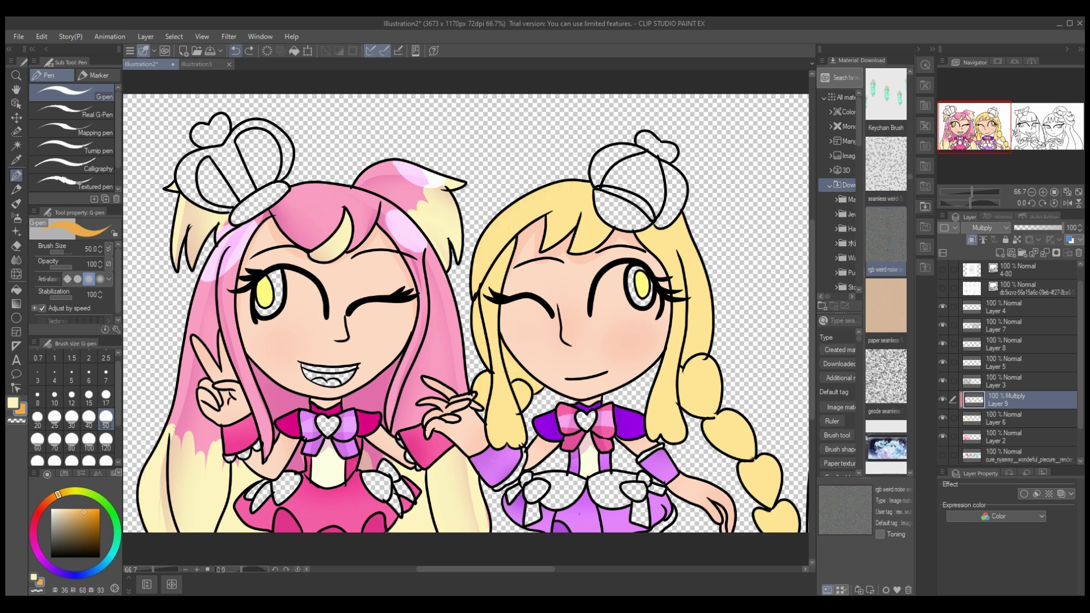
- Shade the second girl's back hair, braid, side lock and fringe with orange on the clipped Multiply Layer 9
key("g")
key("ctrl+y")
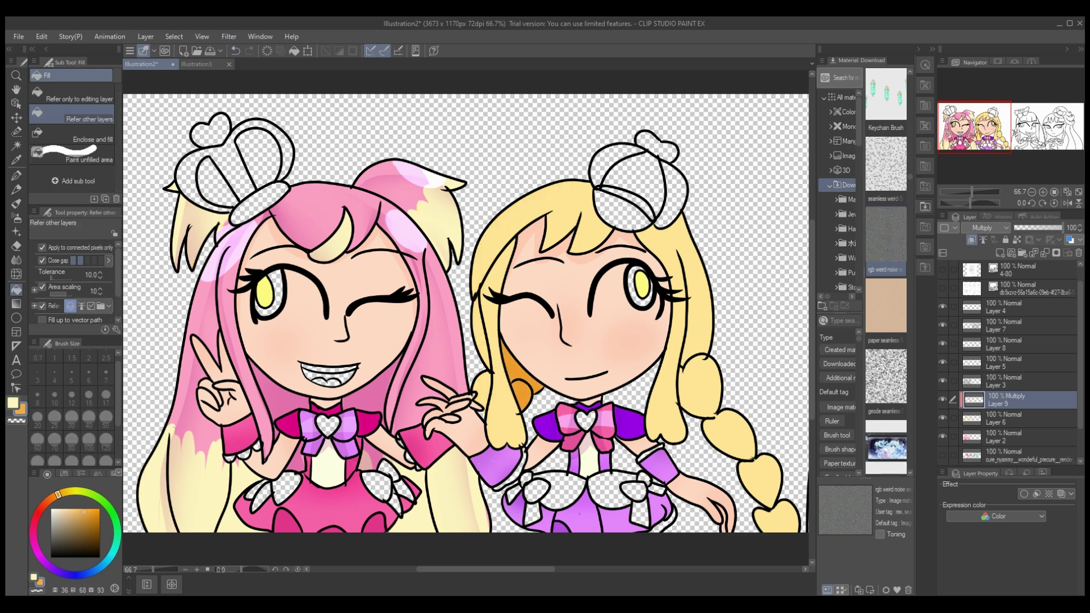
key("p")
mouse_move(684, 374)
left_mouse_down()
mouse_move(732, 423)
mouse_move(792, 531)
left_mouse_up()
mouse_move(682, 326)
left_mouse_down()
mouse_move(670, 250)
mouse_move(678, 443)
left_mouse_up()
mouse_move(590, 185)
left_mouse_down()
mouse_move(465, 285)
mouse_move(569, 198)
mouse_move(553, 250)
left_mouse_up()
left_click_drag(579, 216, 590, 253)
mouse_move(681, 222)
left_mouse_down()
mouse_move(707, 336)
mouse_move(686, 347)
left_mouse_up()
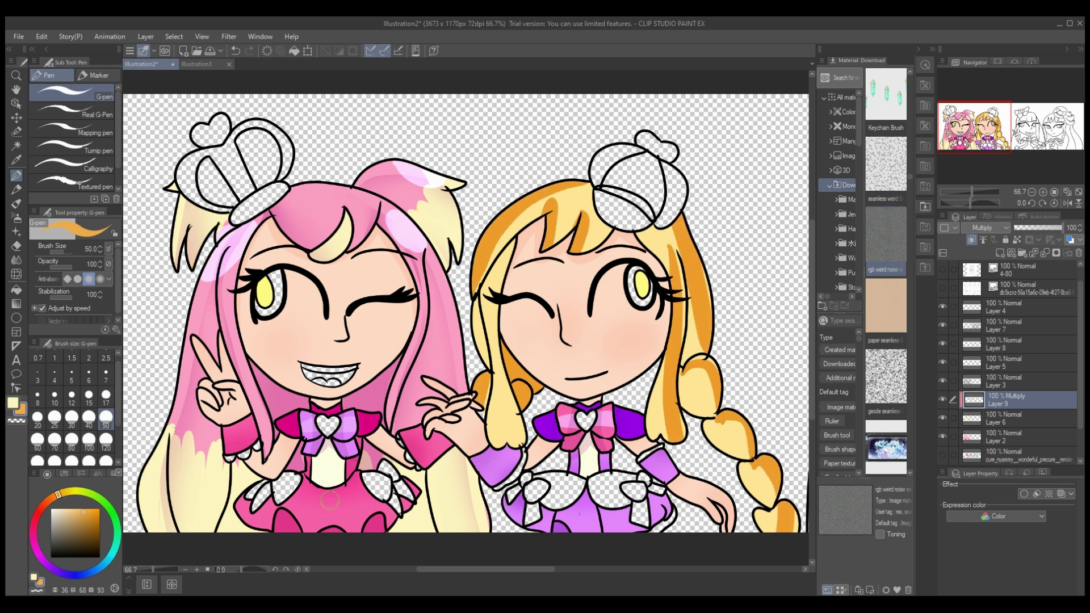
- Blur the second girl's orange hair shading, carve lit edges with the Hard eraser, and lower the shading layer to 51% opacity
key("j")
mouse_move(500, 266)
left_mouse_down()
mouse_move(567, 199)
mouse_move(692, 239)
mouse_move(716, 369)
mouse_move(778, 505)
left_mouse_up()
key("e")
mouse_move(684, 217)
left_mouse_down()
mouse_move(706, 333)
mouse_move(695, 360)
mouse_move(720, 420)
mouse_move(751, 425)
mouse_move(755, 465)
mouse_move(787, 519)
left_mouse_up()
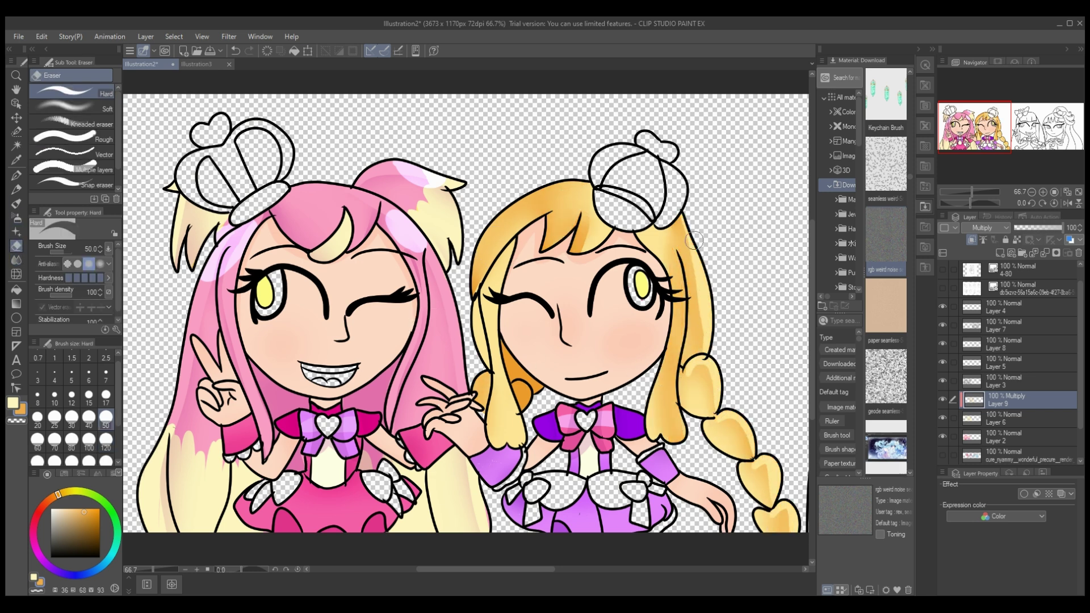
key("b")
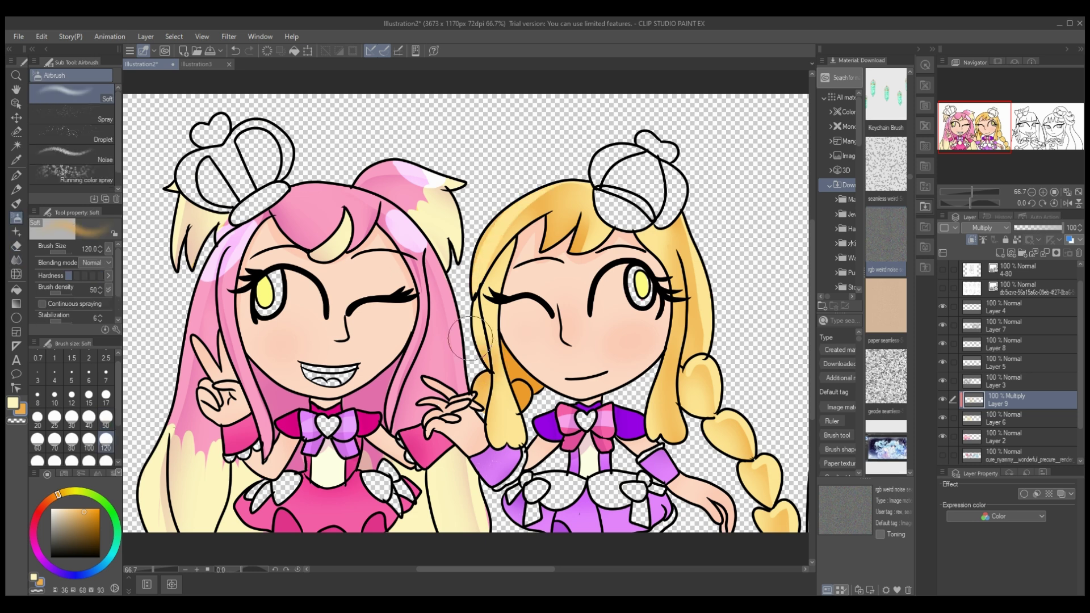
key("e")
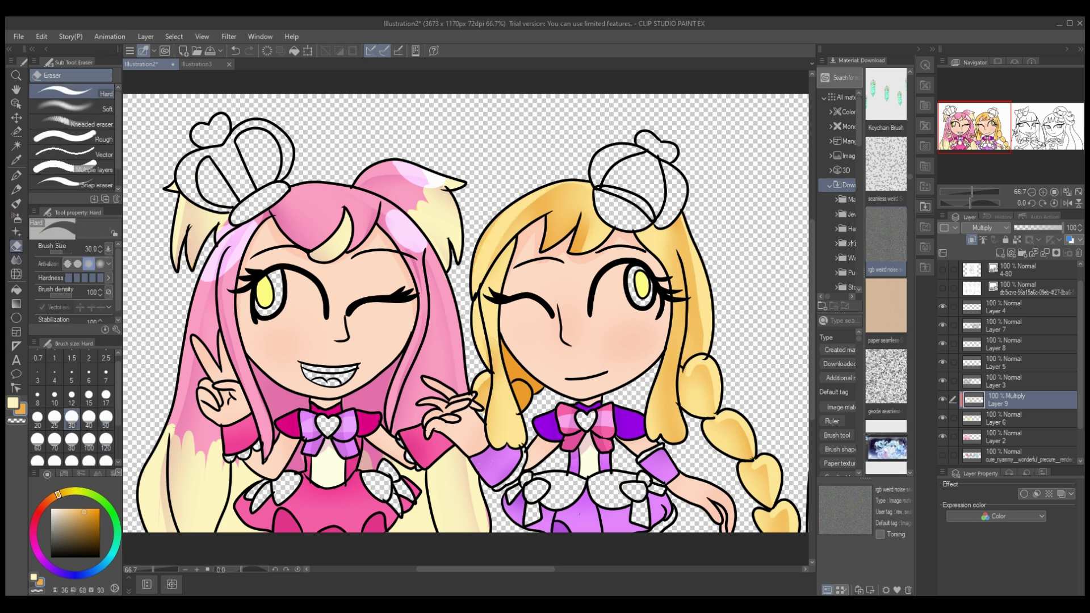
left_click_drag(1063, 227, 1039, 227)
- Paint yellow highlights on the second girl's hair on a clipped Add (Glow) Layer 10 at 37% opacity and merge them into the hair
key("ctrl+shift+n")
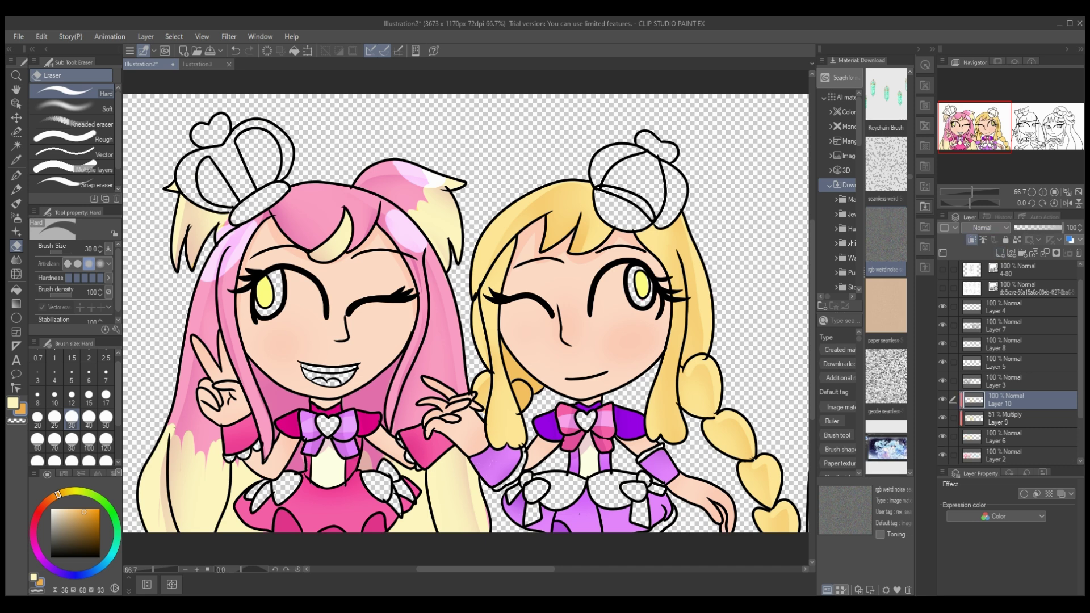
key("p")
mouse_move(502, 211)
left_mouse_down()
mouse_move(474, 235)
mouse_move(540, 192)
mouse_move(482, 239)
left_mouse_up()
left_click_drag(679, 237, 654, 218)
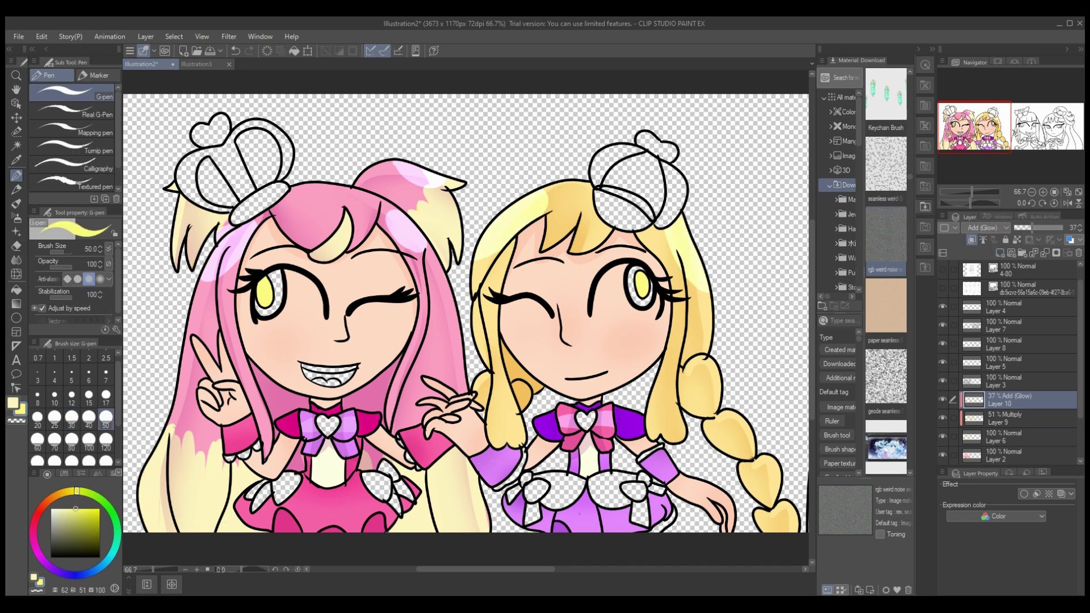
left_click_drag(1061, 228, 1031, 227)
key("Delete")
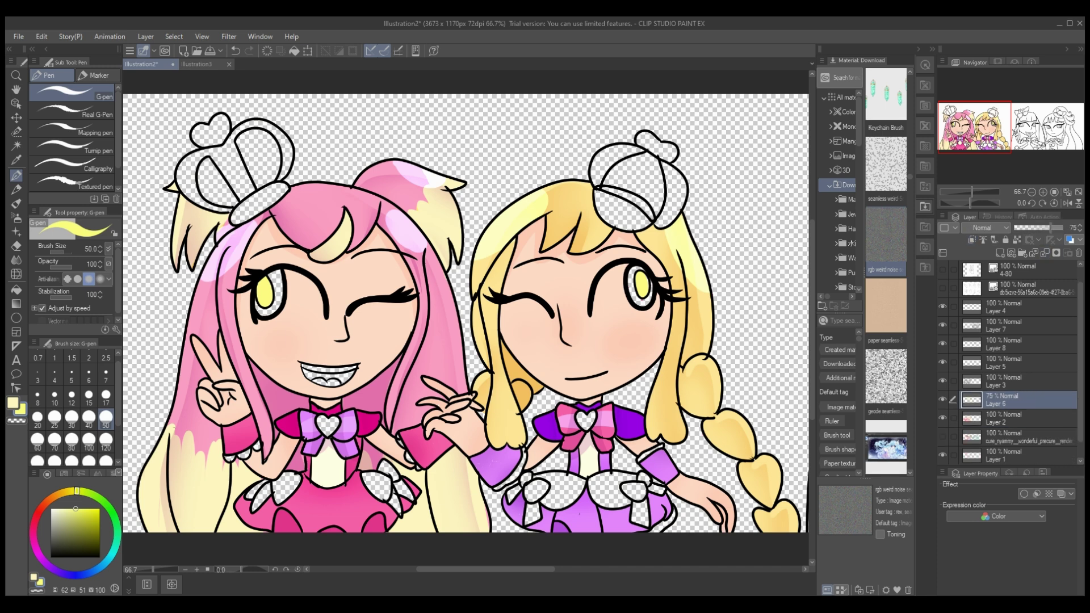
key("Delete")
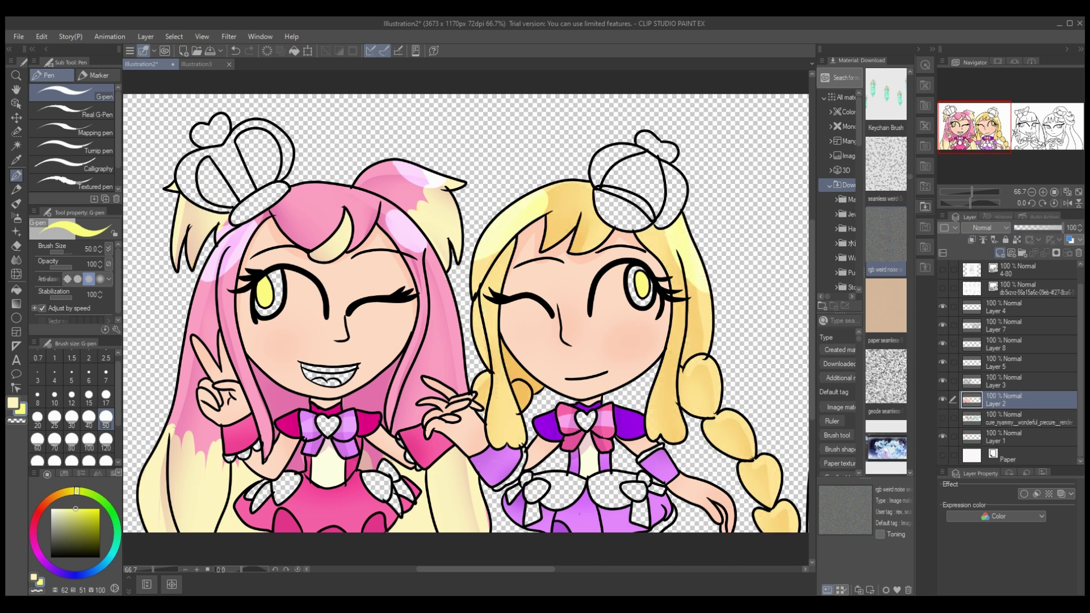
key("ctrl+z")
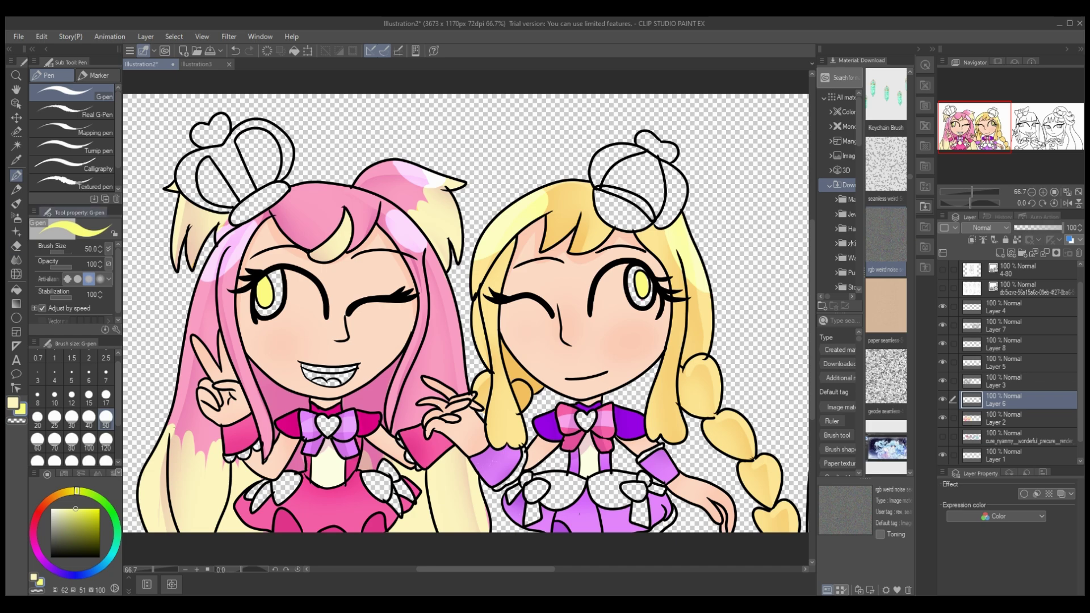
- Colour both girls' crowns, bow hearts and waist bows to match the character references
key("i")
left_click(326, 498)
key("p")
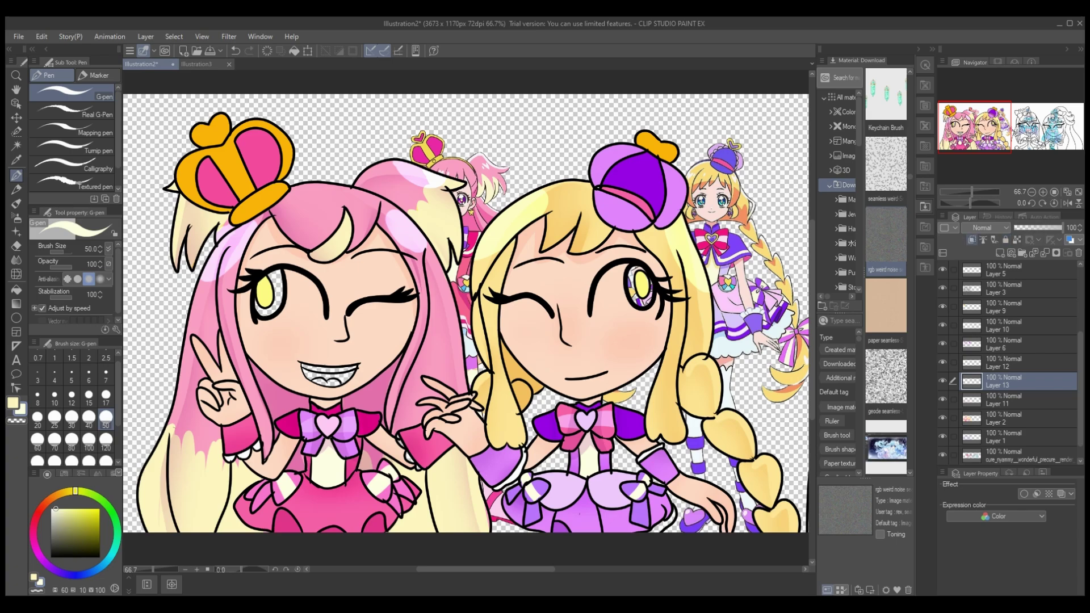
- Airbrush magenta shading onto the first girl's waist bows with the Soft airbrush at size 120 on a clipped Multiply Layer 13
key("ctrl+alt+g")
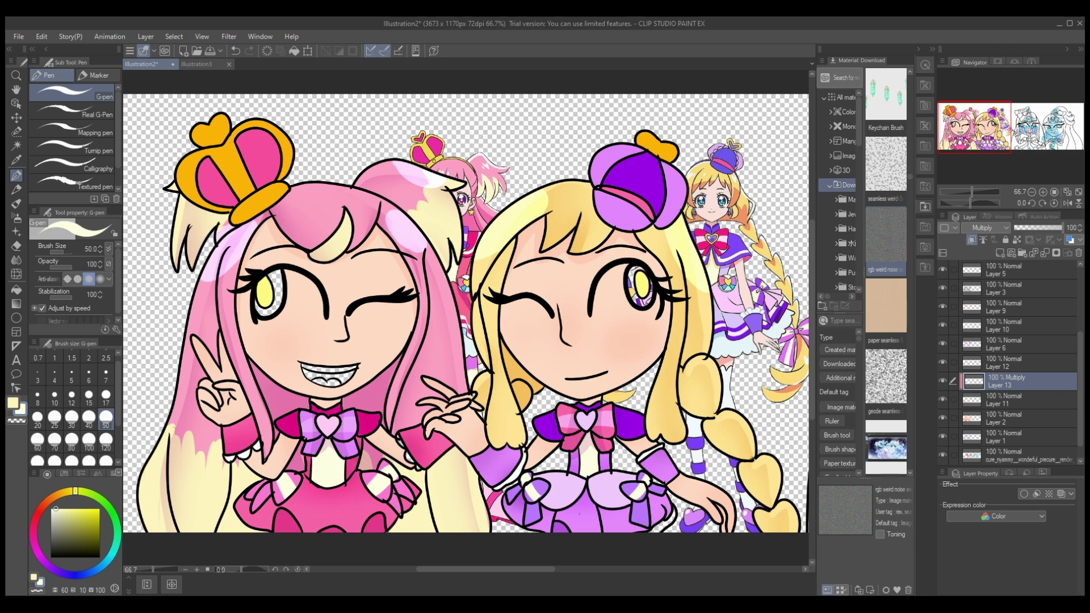
left_click(258, 509, "alt")
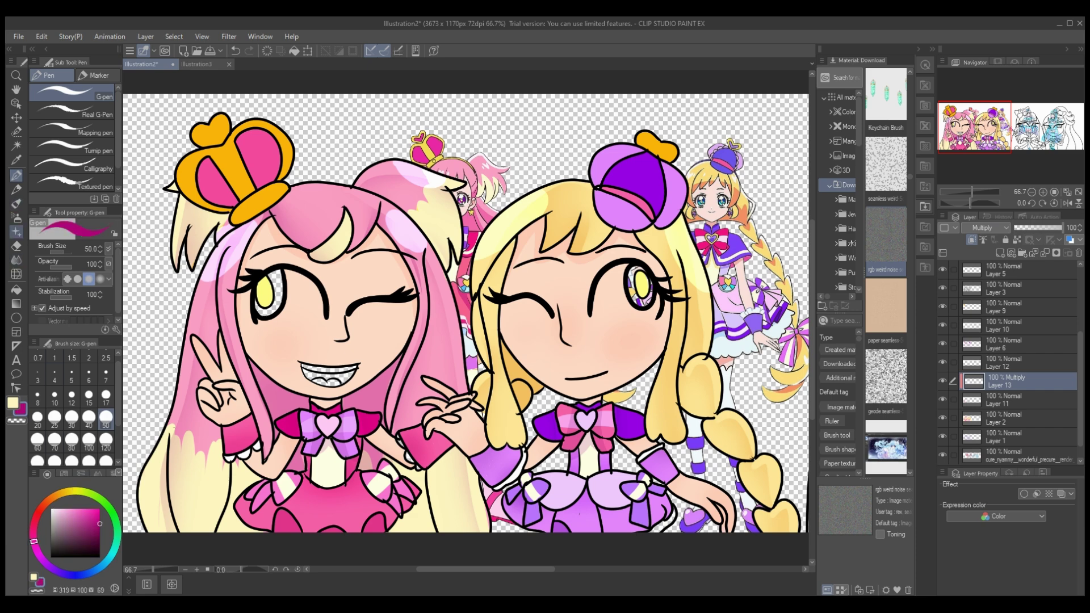
left_click(16, 218)
left_click(616, 501)
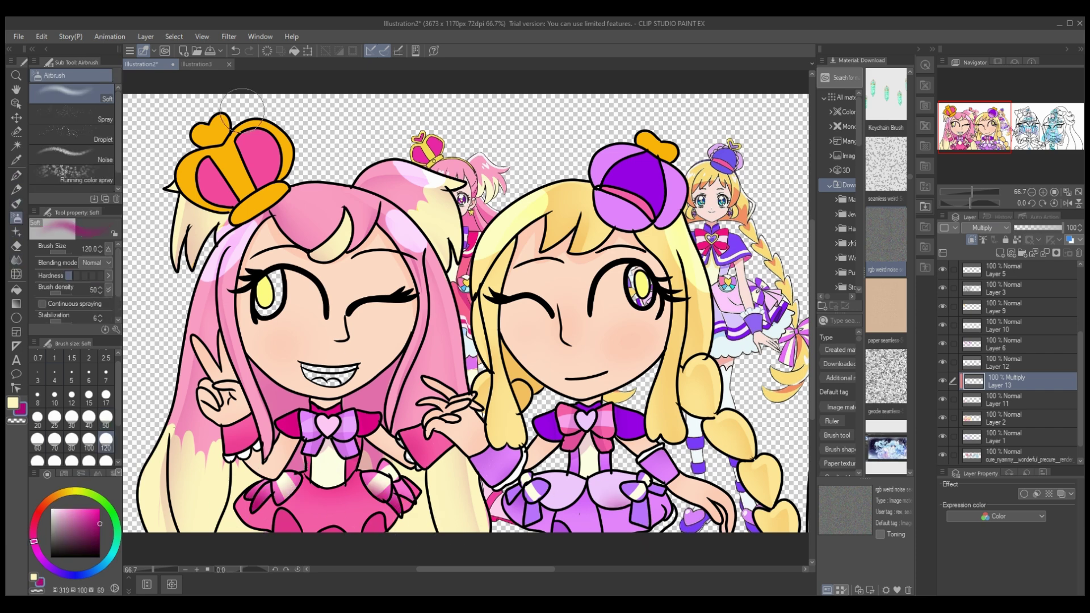
left_click(236, 51)
- Airbrush dark purple shading onto the second girl's waist bows on a new clipped Multiply Layer 14
left_click(1002, 437)
key("ctrl+shift+n")
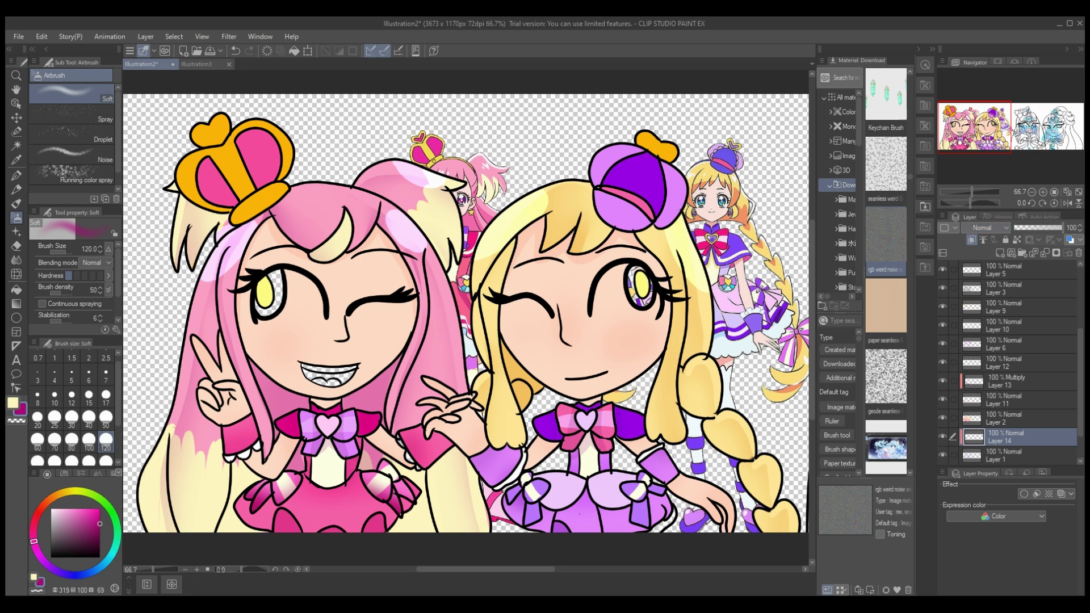
left_click(51, 568)
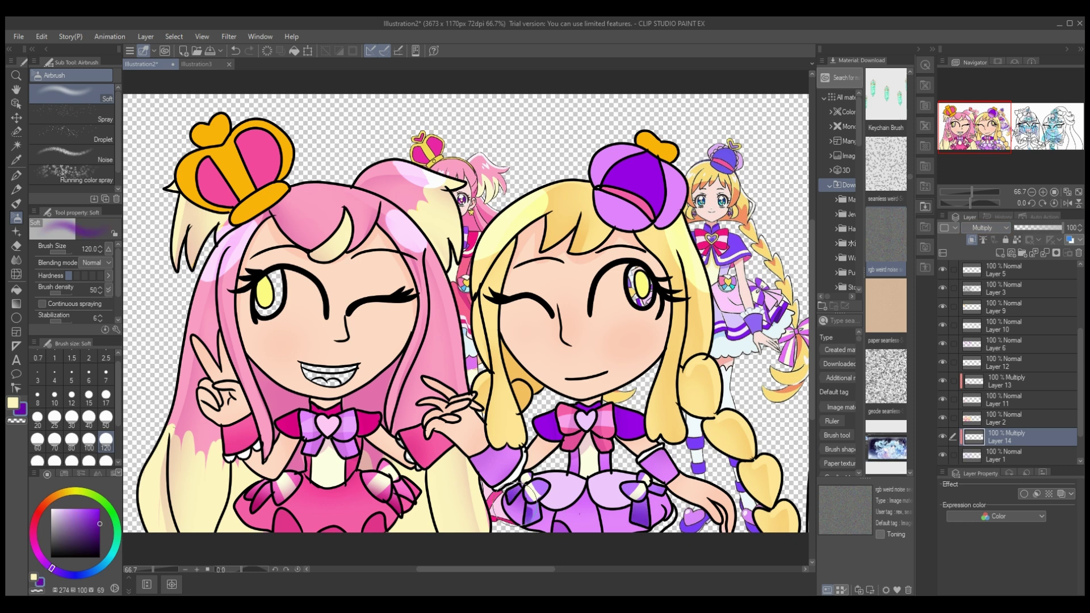
- Merge Layer 11 into Layer 1 and stack the clipped Multiply Layers 13 and 14 directly above it, below Layer 2
left_click(1017, 362)
left_click(943, 344)
left_click(943, 343)
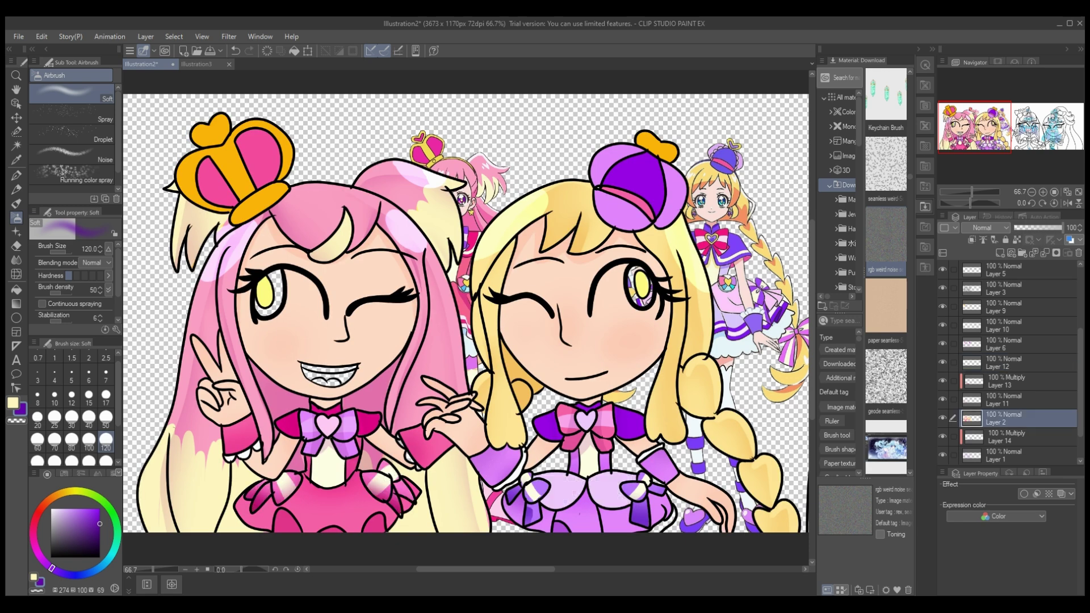
left_click_drag(1017, 399, 1016, 447)
key("ctrl+z")
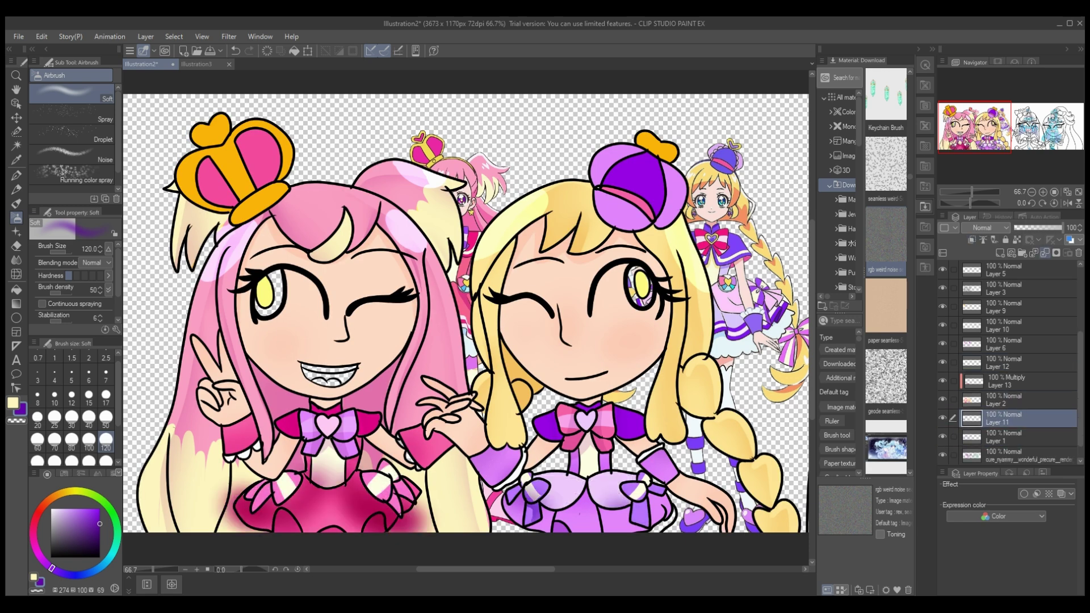
key("ctrl+y")
key("ctrl+y")
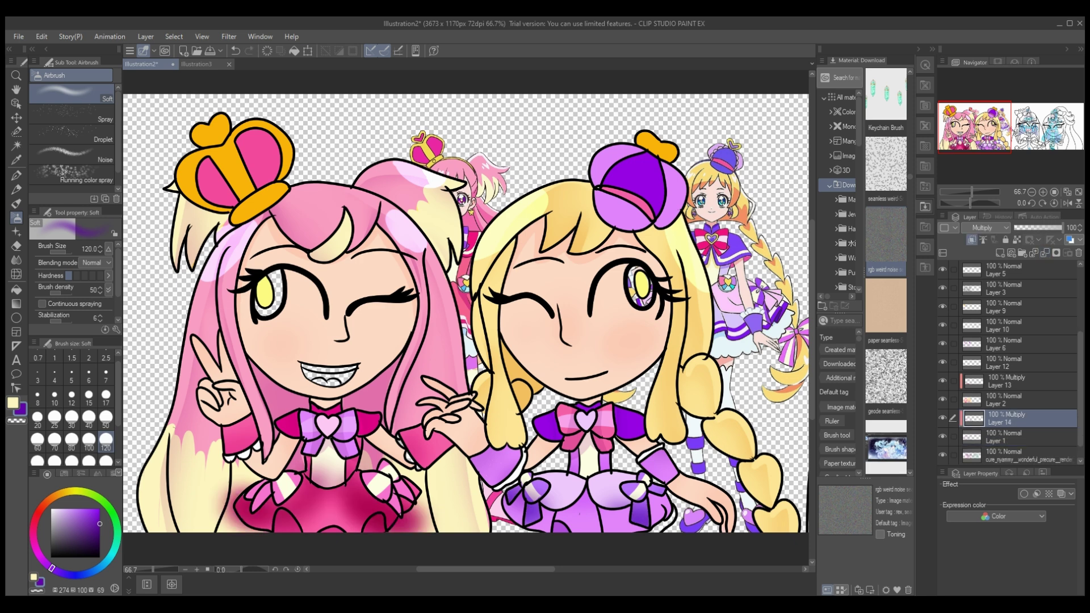
key("ctrl+z")
key("ctrl+z")
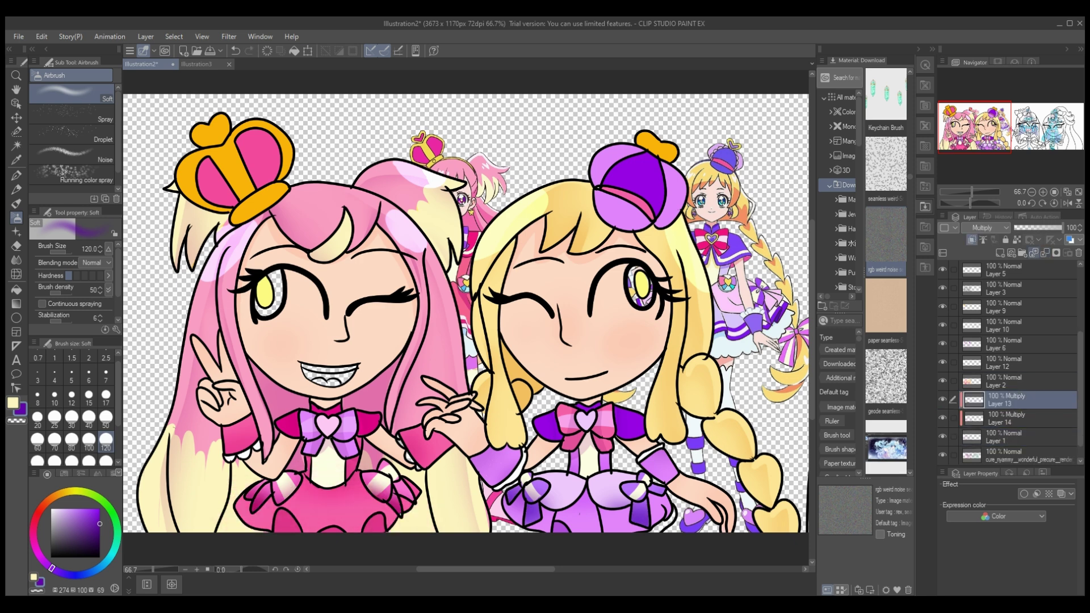
- Merge Layer 13 into Layer 14 and clean up the waist bow shading with the Hard eraser at size 17
key("g")
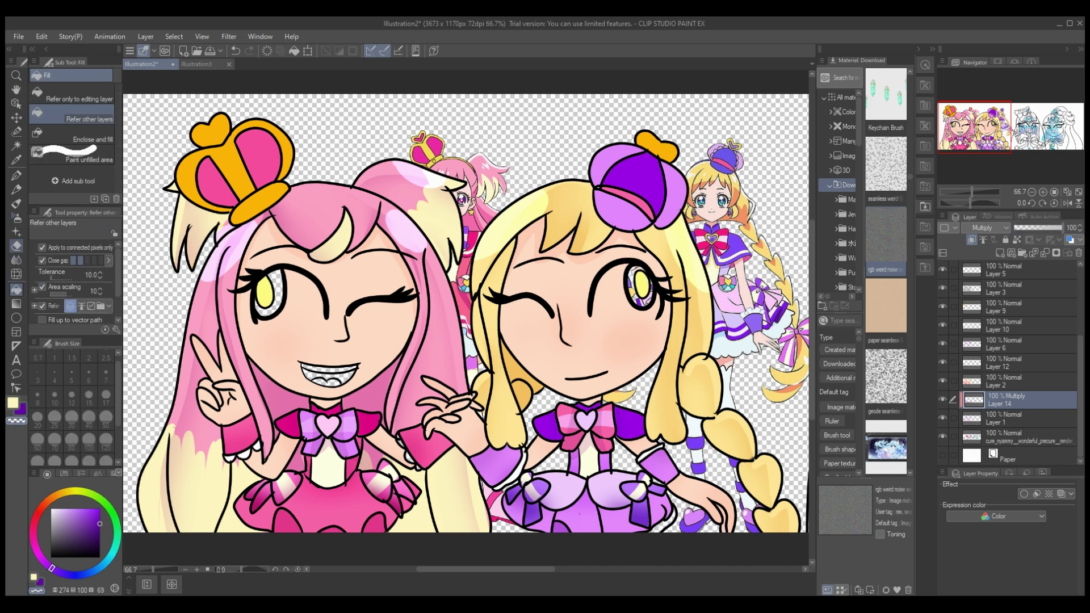
key("e")
left_click(106, 396)
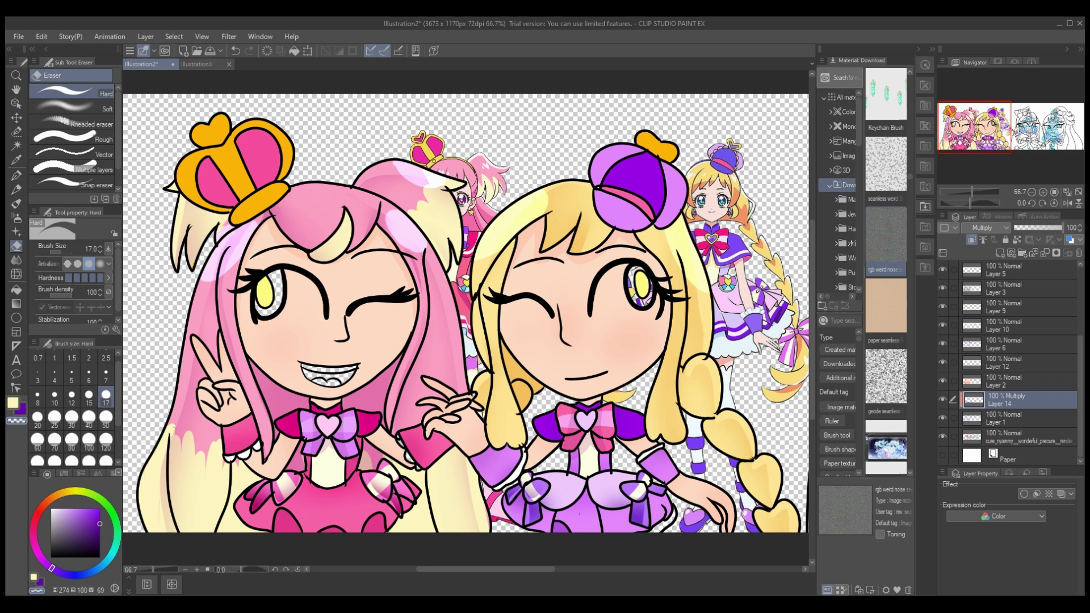
- Merge the bow shading and outfit colours into Layer 1, keeping the character reference on its own layer
key("ctrl+e")
key("ctrl+e")
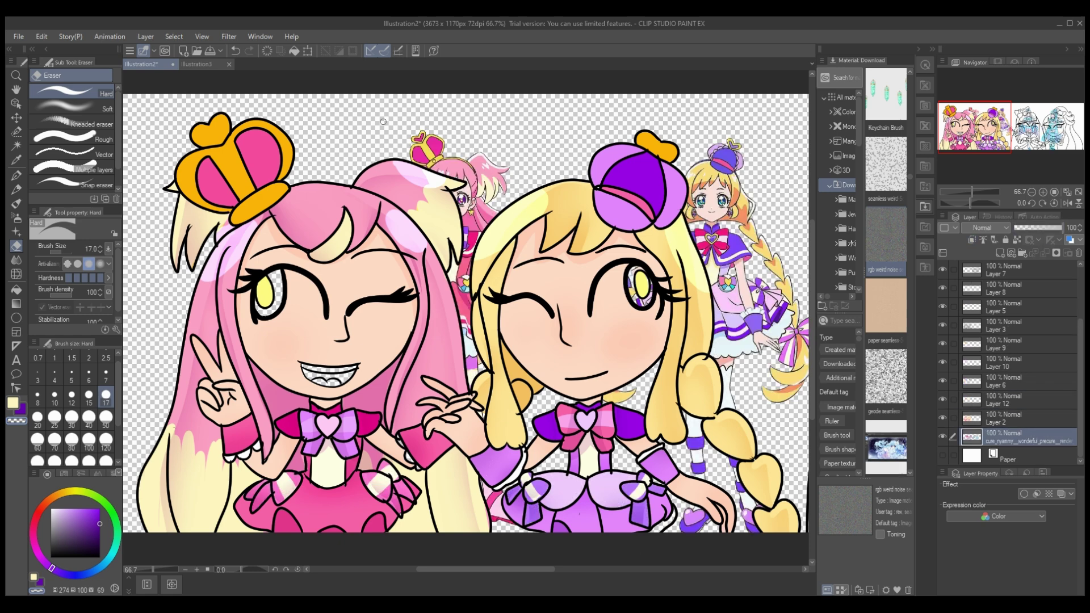
key("ctrl+z")
key("ctrl+z")
key("ctrl+z")
key("ctrl+z")
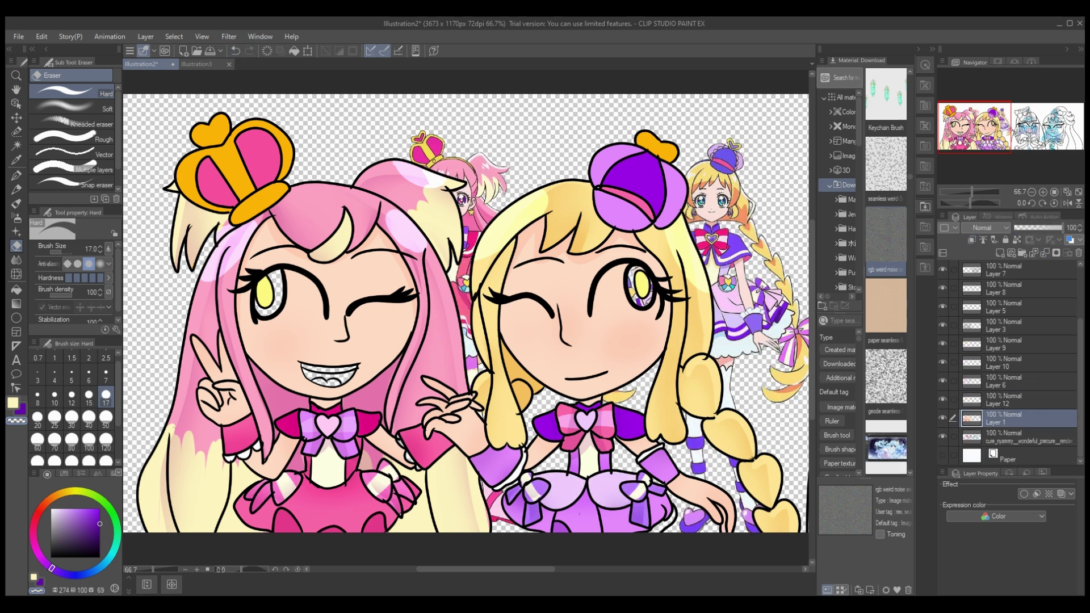
- Airbrush pink and purple shading onto the two chest bow hearts at size 40 on a new clipped Layer 2 above Layer 12
key("ctrl+z")
key("ctrl+z")
key("ctrl+z")
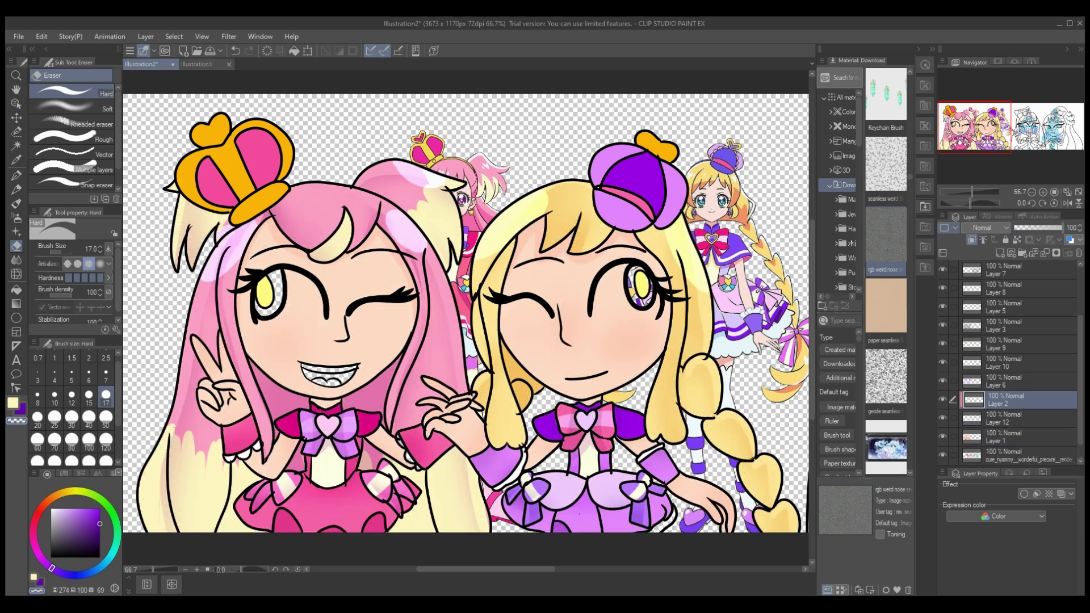
left_click(16, 217)
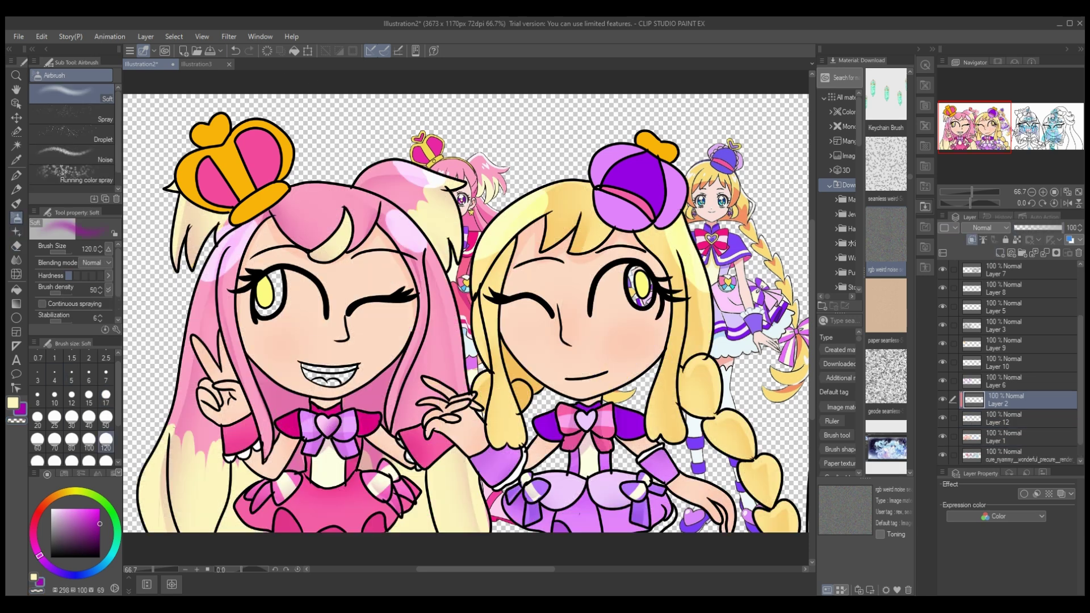
left_click(89, 417)
left_click(340, 433, "alt")
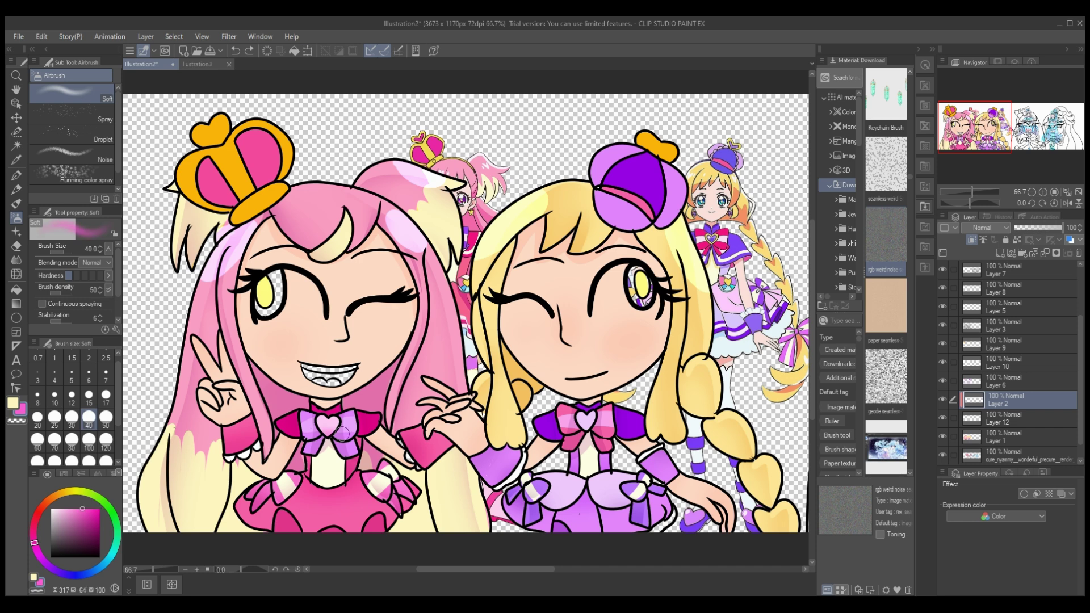
left_click(579, 417, "alt")
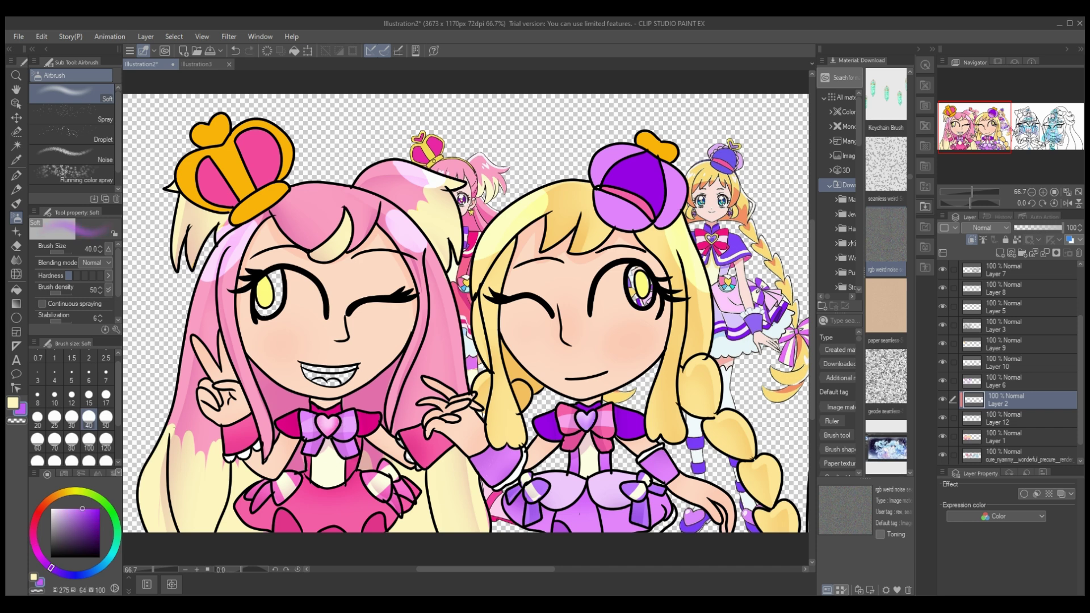
- Highlight the bow hearts with purple and pink G-pen on a new clipped Add (Glow) Layer 11, and merge the heart layers into Layer 1
left_click(1000, 253)
key("p")
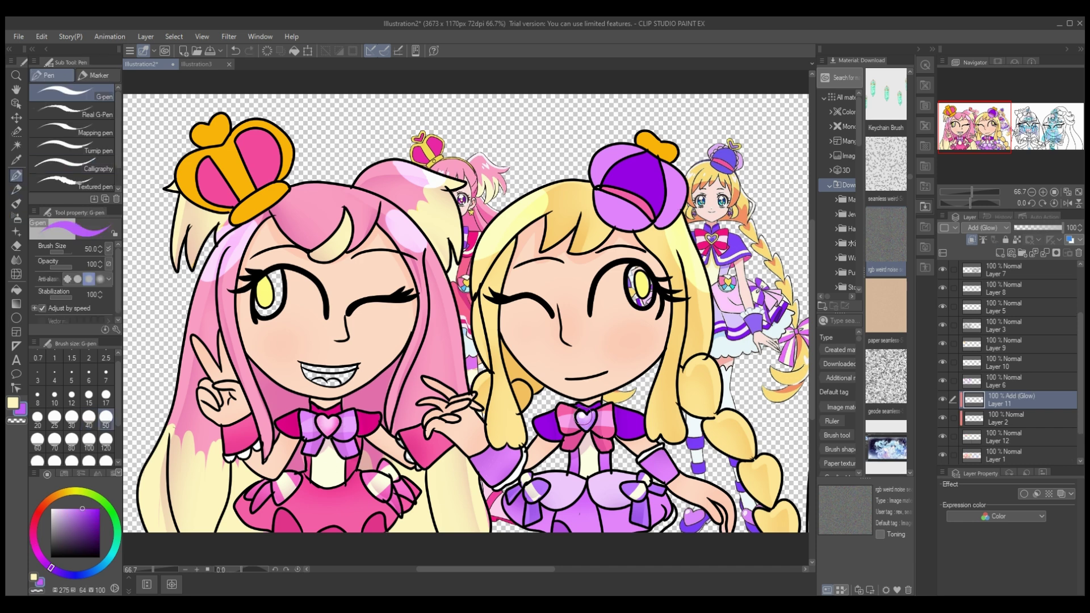
left_click(297, 421, "alt")
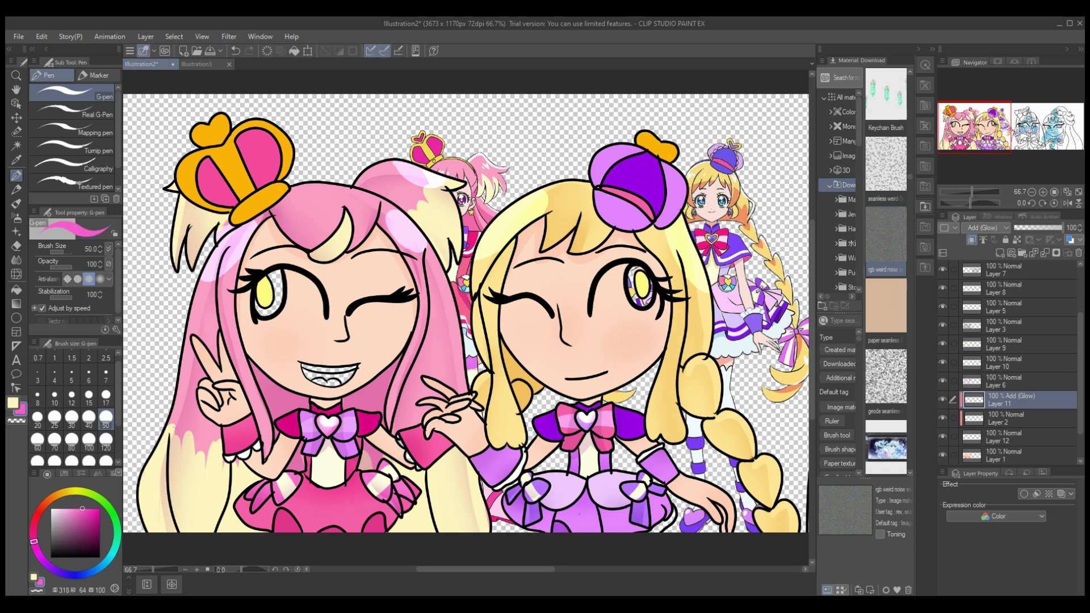
key("ctrl+e")
key("ctrl+e")
key("ctrl+e")
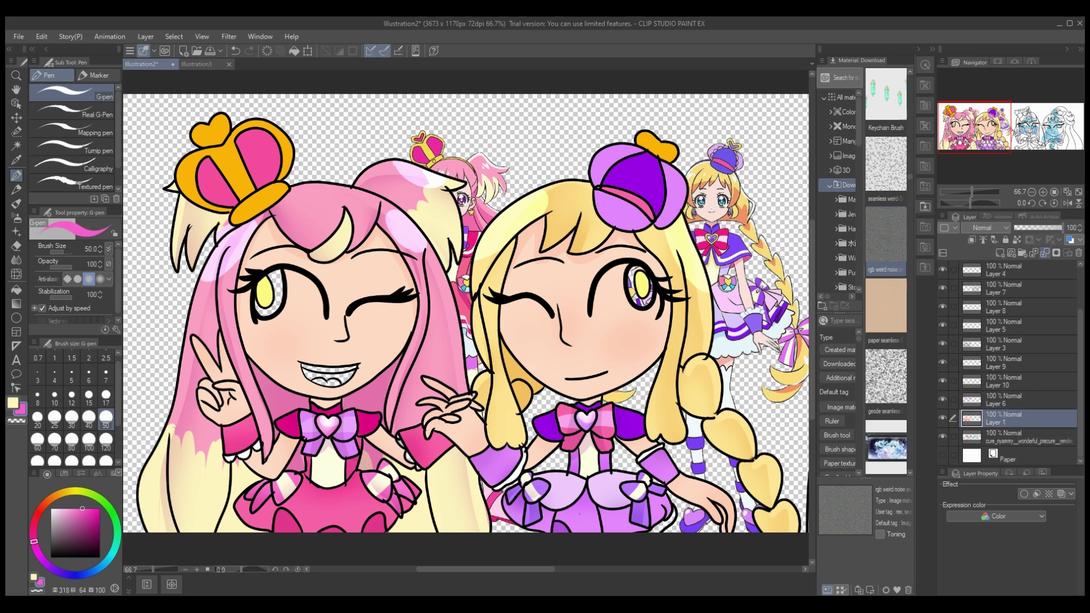
- Airbrush dark magenta and dark purple shading onto the two crowns at size 120 on a new clipped Multiply Layer 2 above Layer 6
key("ctrl+z")
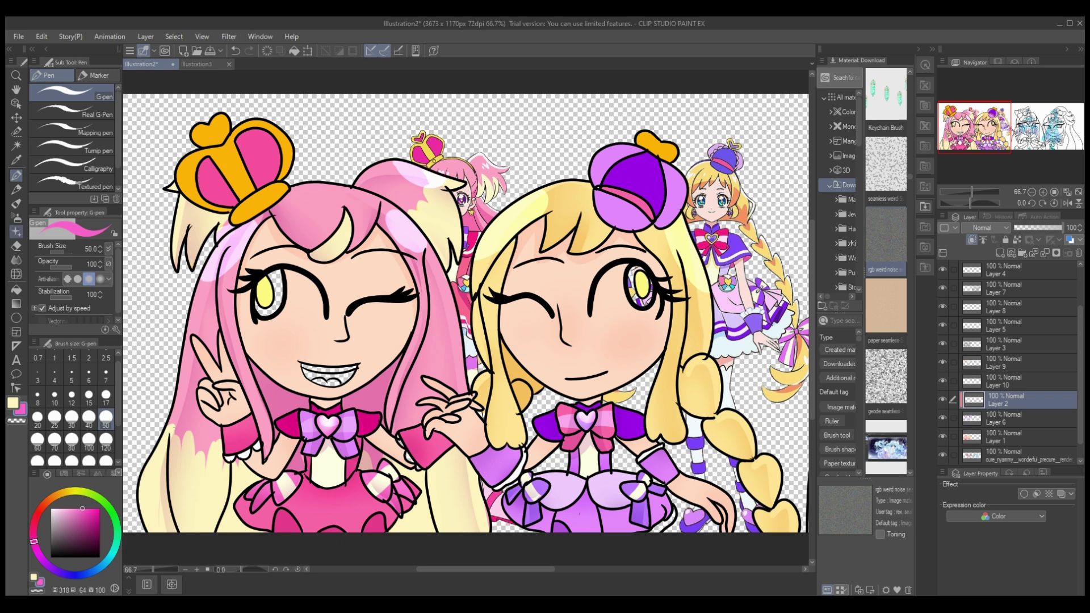
key("b")
left_click(16, 218)
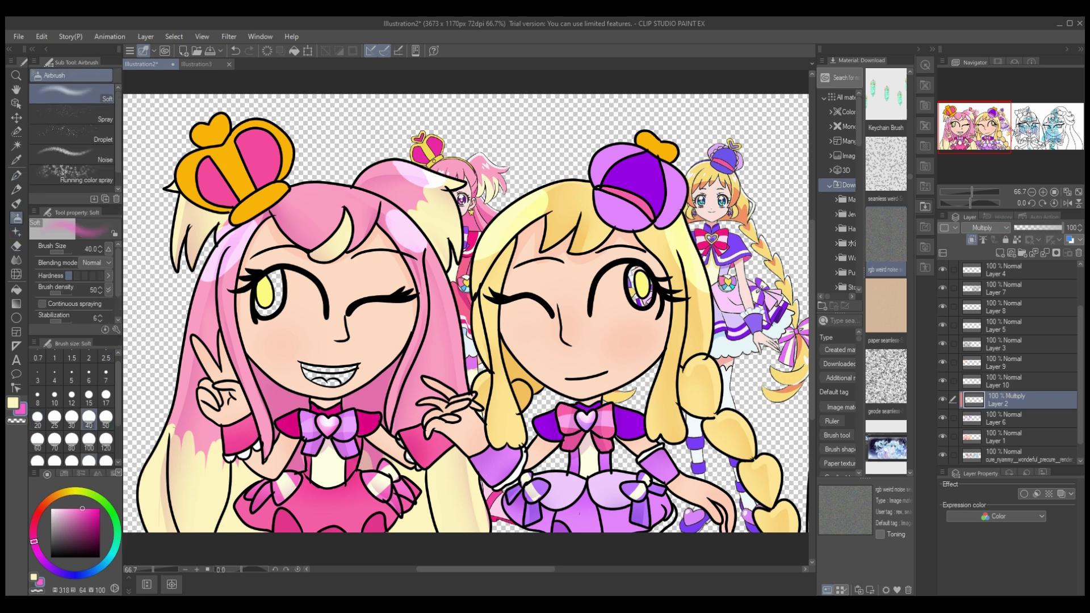
left_click(106, 445)
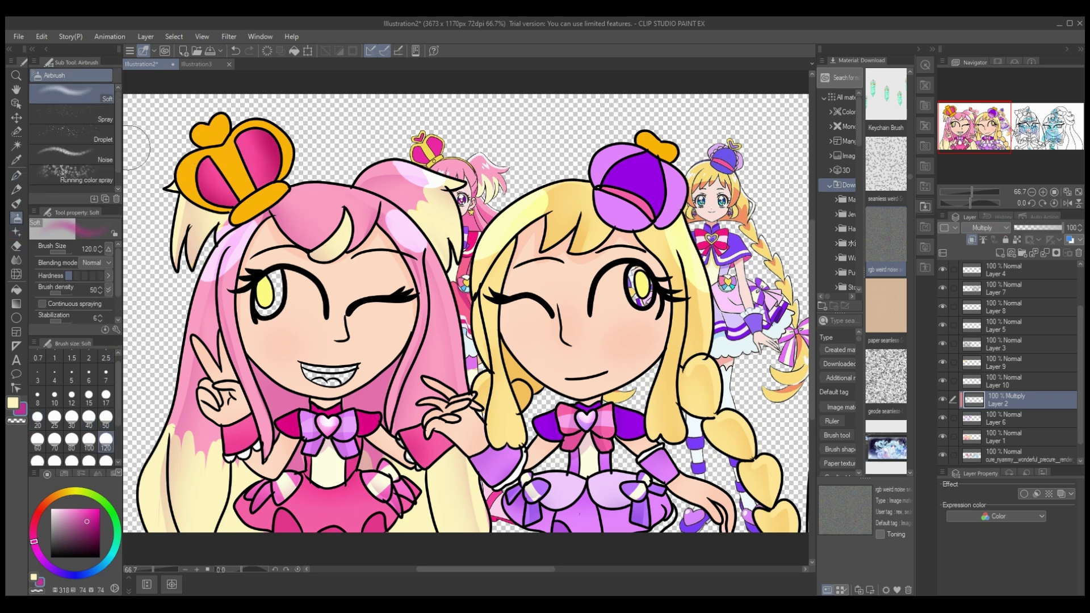
left_click(615, 217, "alt")
left_click_drag(682, 158, 665, 230)
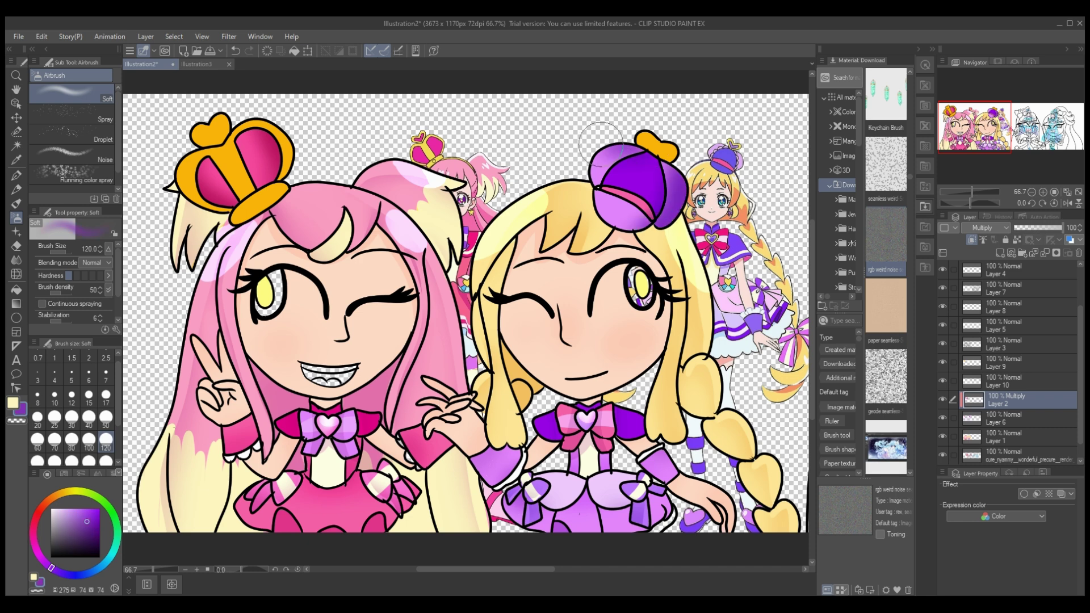
- Clean up the magenta and purple crown shading with the Hard eraser at size 17 and merge it into Layer 6
key("e")
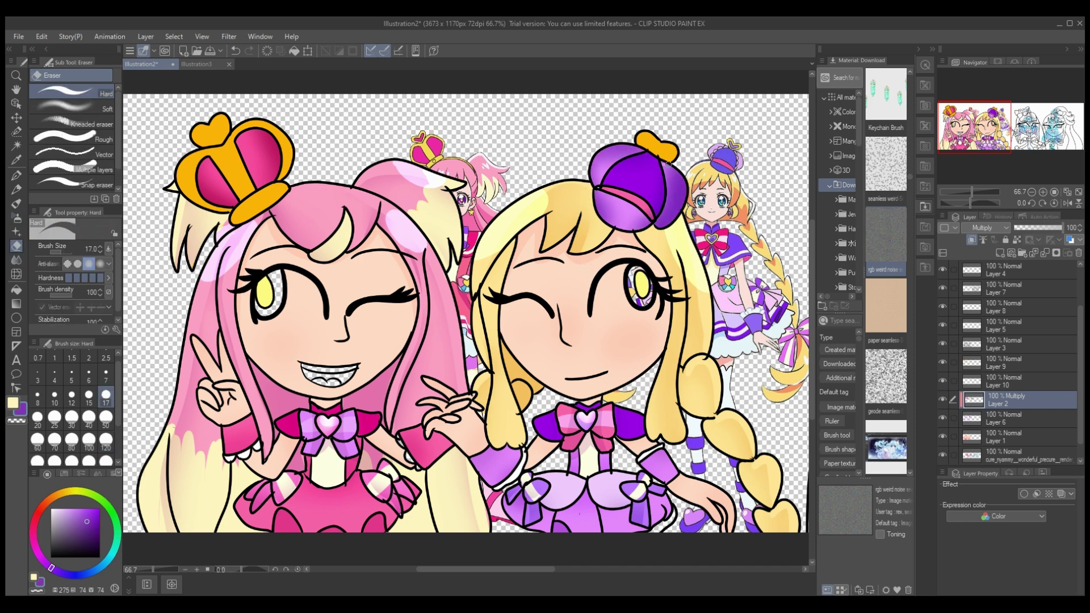
left_click_drag(669, 163, 643, 226)
left_click_drag(633, 147, 606, 204)
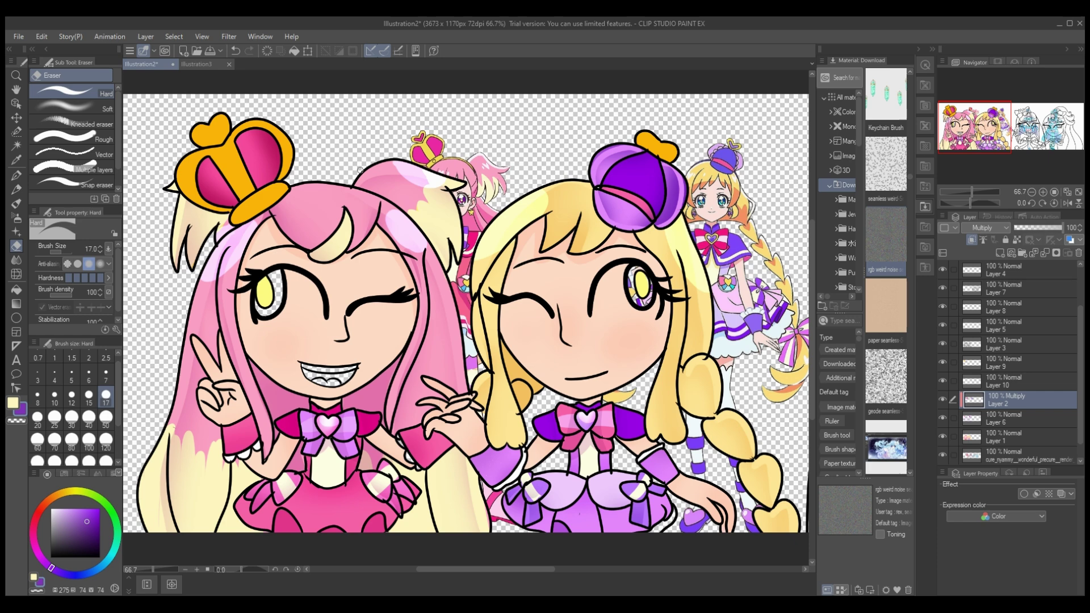
left_click_drag(274, 138, 271, 173)
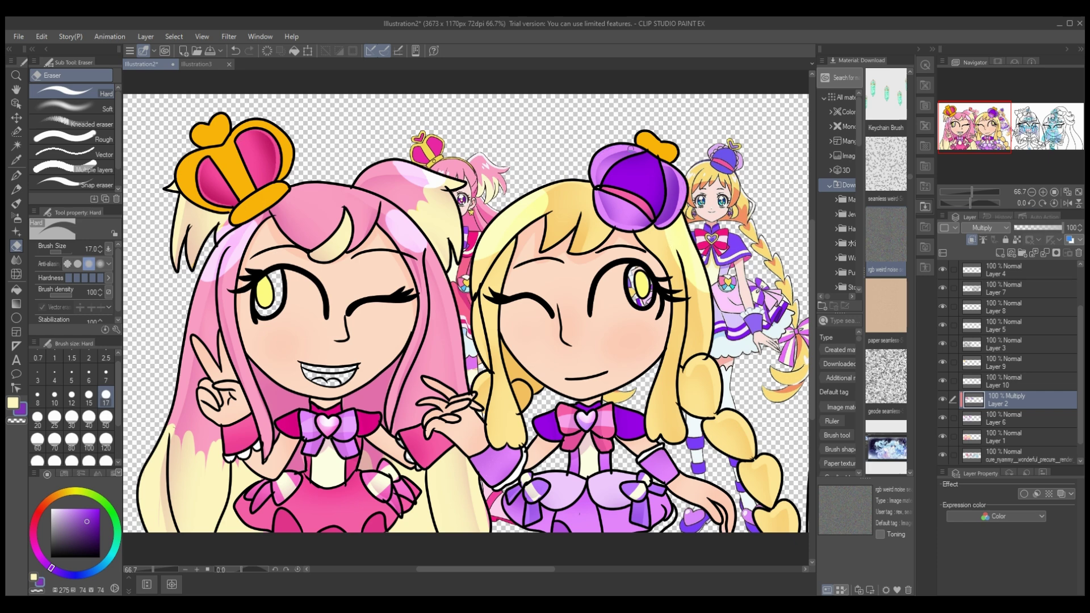
key("Delete")
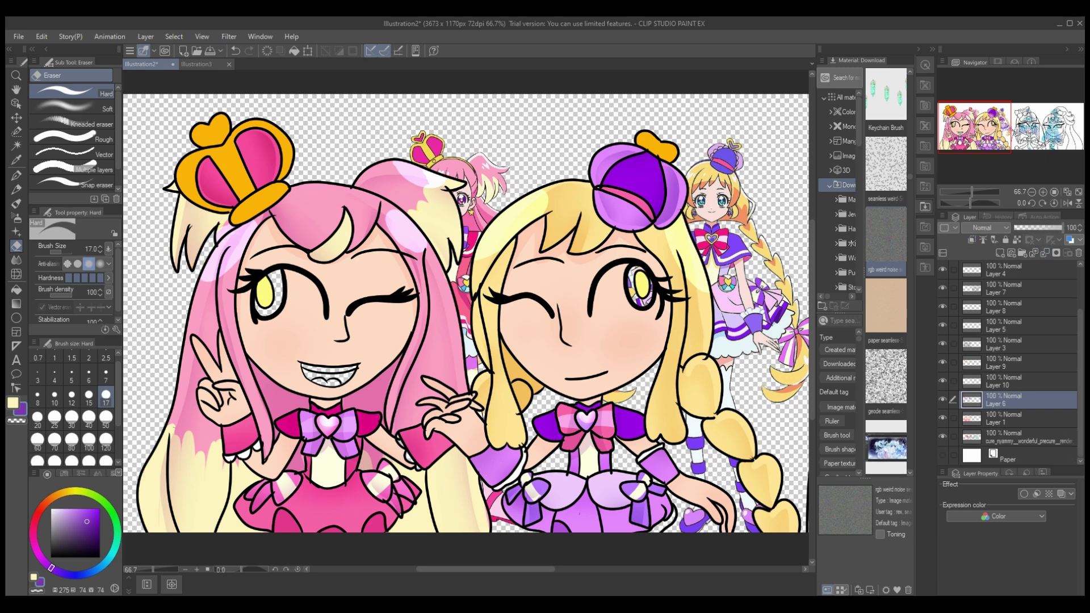
- Shade the Layer 10 colours in pale yellow with the G-pen at size 17 on a new clipped Multiply Layer 2
key("ctrl+z")
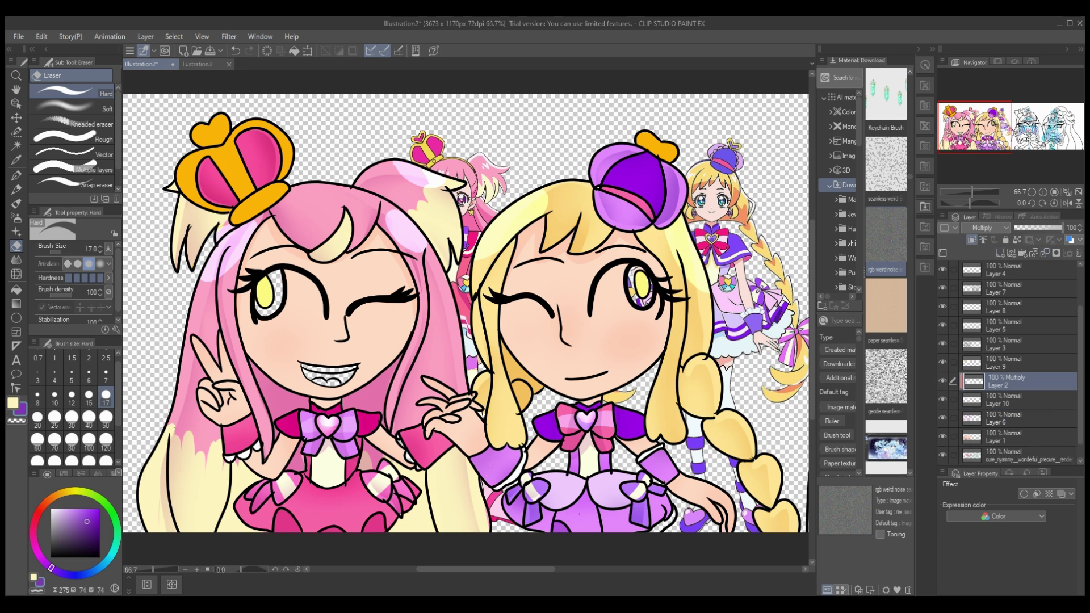
key("x")
key("p")
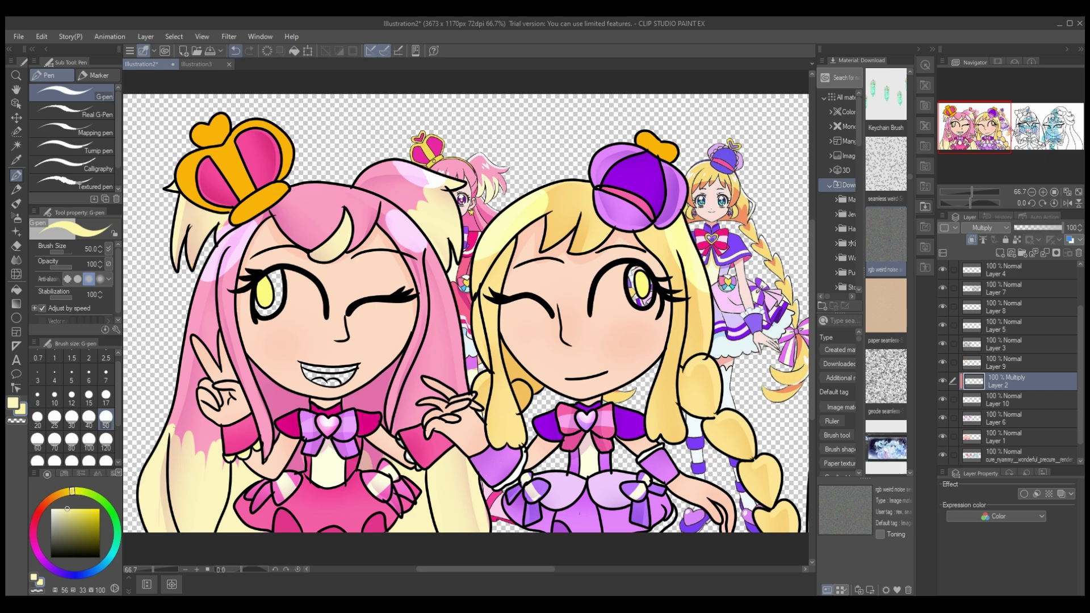
key("bracketleft")
key("bracketleft")
key("bracketleft")
key("bracketleft")
key("bracketleft")
key("alt+bracketleft")
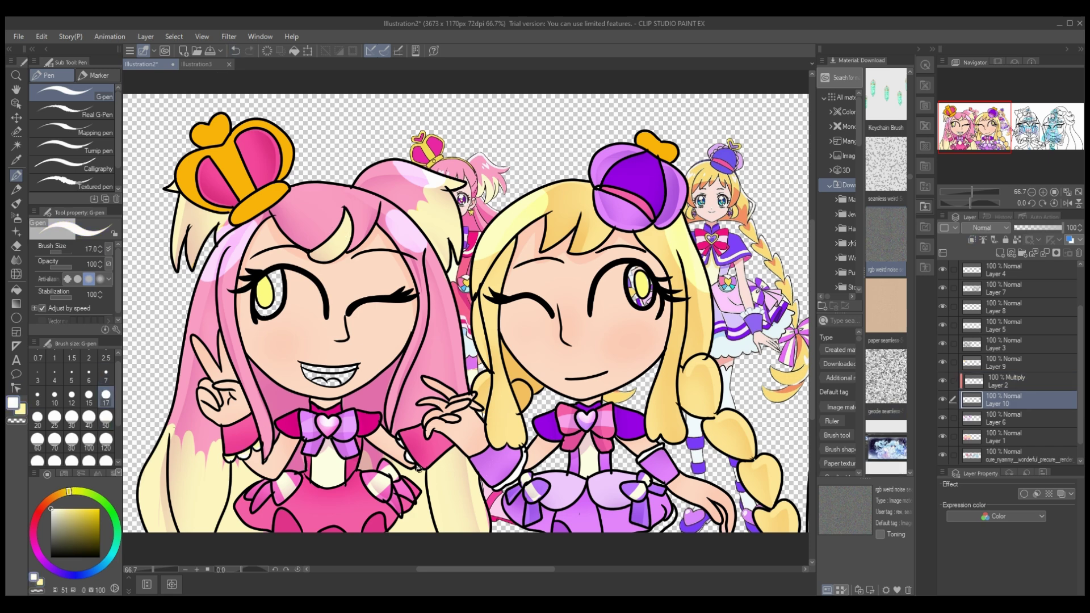
key("alt+bracketright")
key("x")
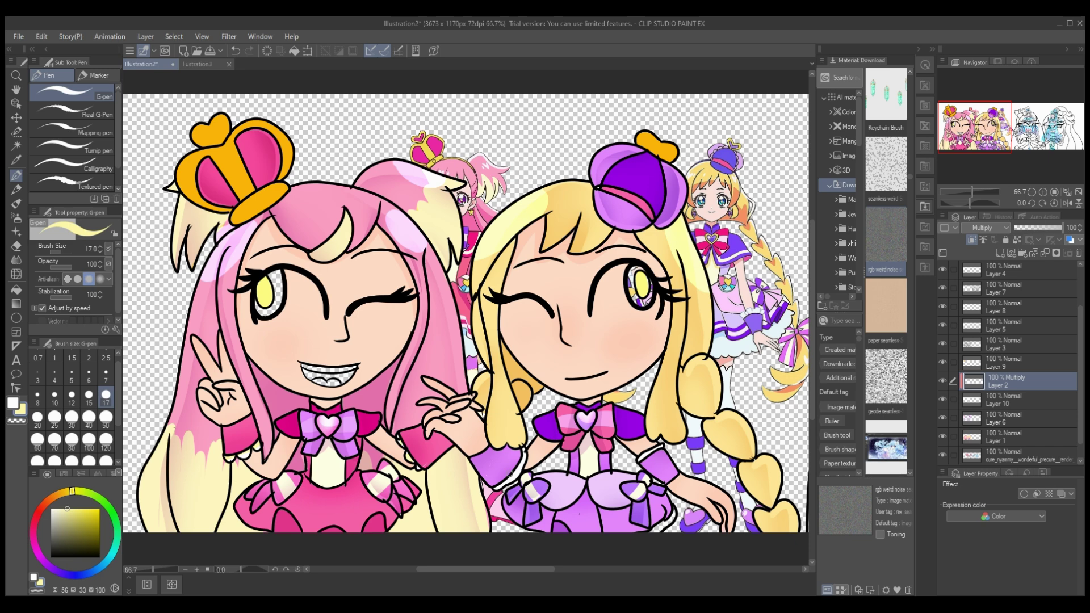
- Soften the pale yellow shading with Blur and merge Layers 2 and 10 into Layer 6
key("j")
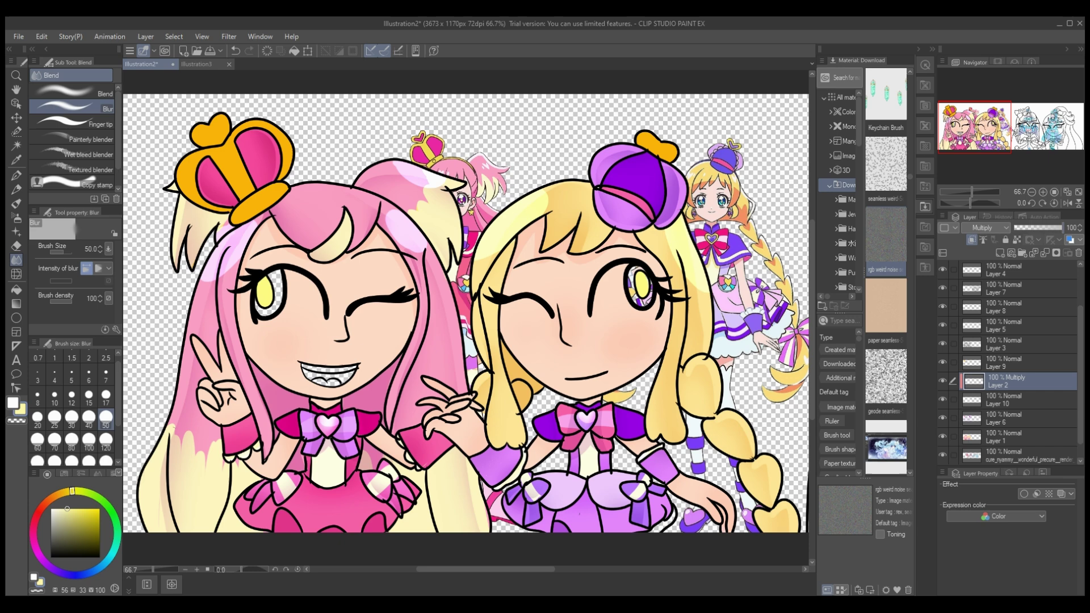
key("ctrl+e")
key("ctrl+e")
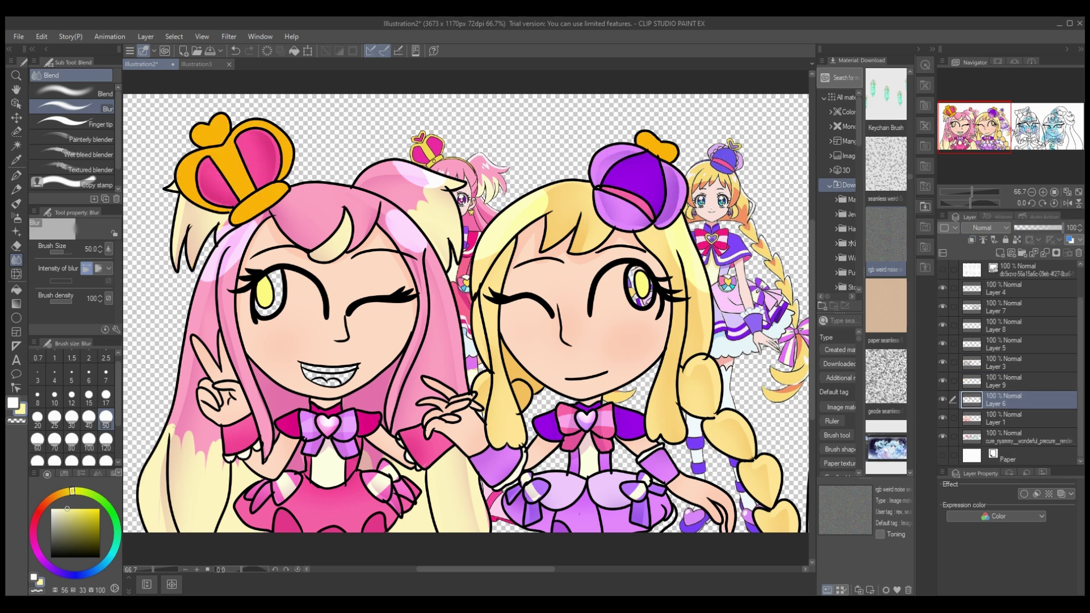
- Paint orange G-pen shading at size 50 on the crowns' gold parts on a new clipped Multiply Layer 2, and soften it with Blur
key("ctrl+z")
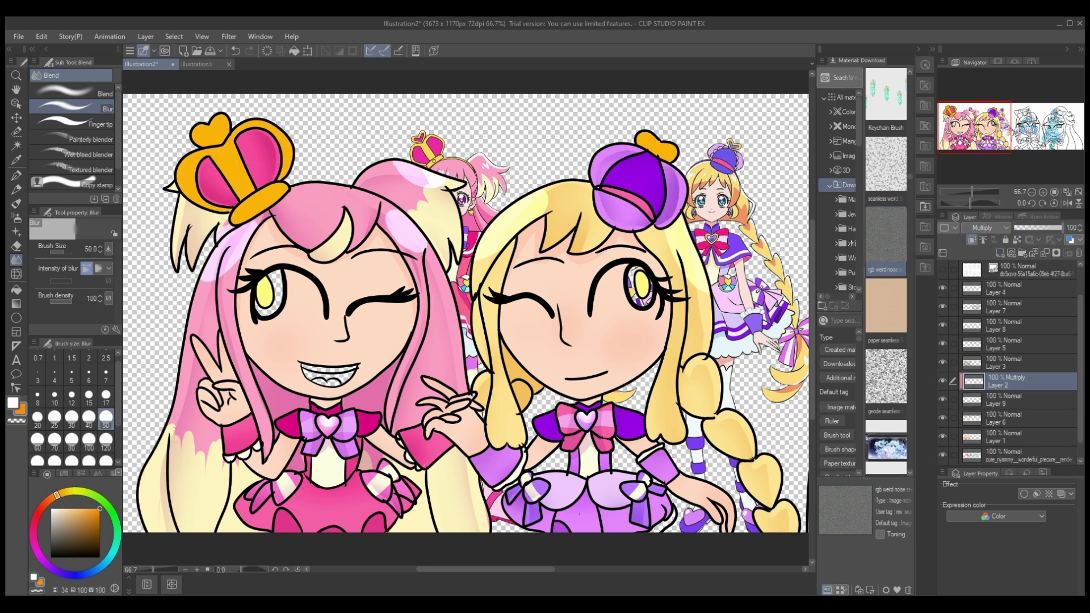
left_click(16, 175)
left_click(106, 418)
left_click_drag(215, 121, 253, 190)
left_click_drag(261, 122, 289, 167)
left_click_drag(174, 159, 218, 208)
key("j")
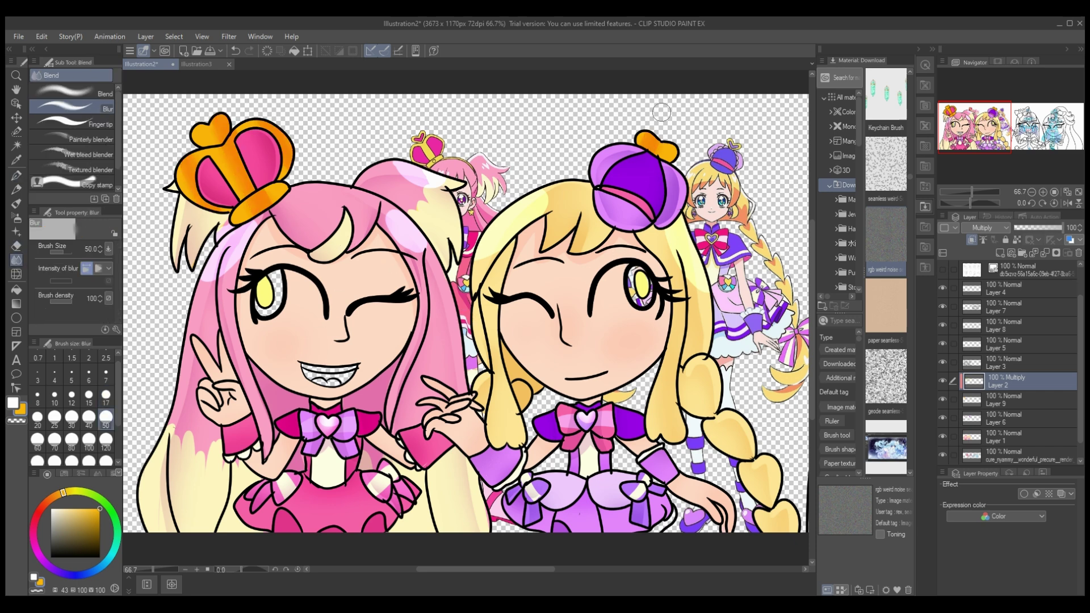
- Paint yellow highlights down the crowns' gold parts on a new clipped Add (Glow) Layer 10 and blend them with Blur at size 120
key("ctrl+shift+n")
key("p")
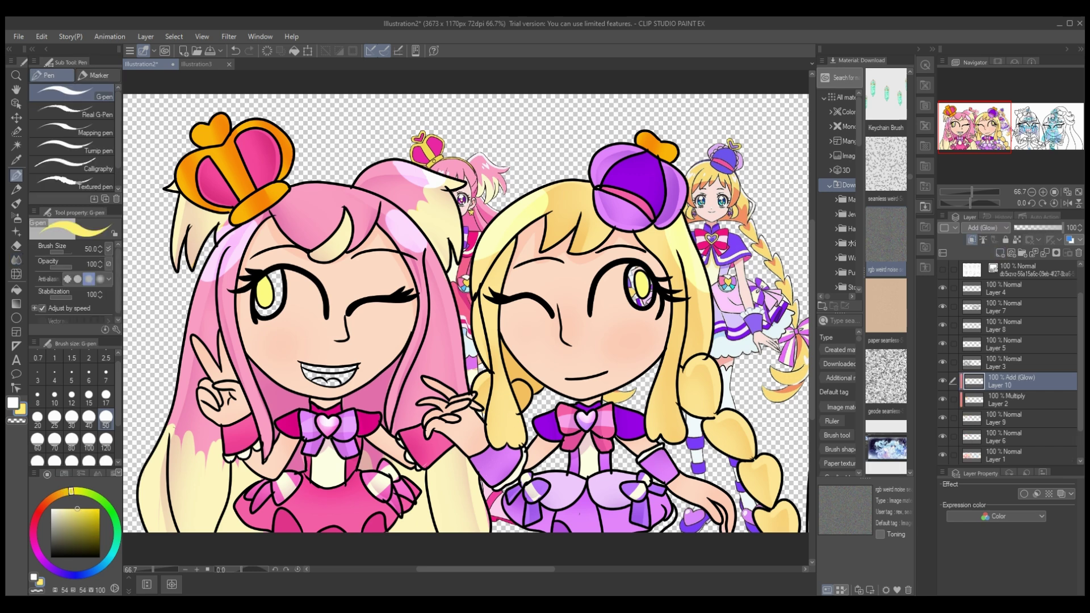
left_click_drag(210, 131, 244, 198)
left_click(235, 51)
left_click(248, 51)
key("j")
left_click_drag(221, 128, 245, 196)
left_click_drag(1062, 227, 1048, 227)
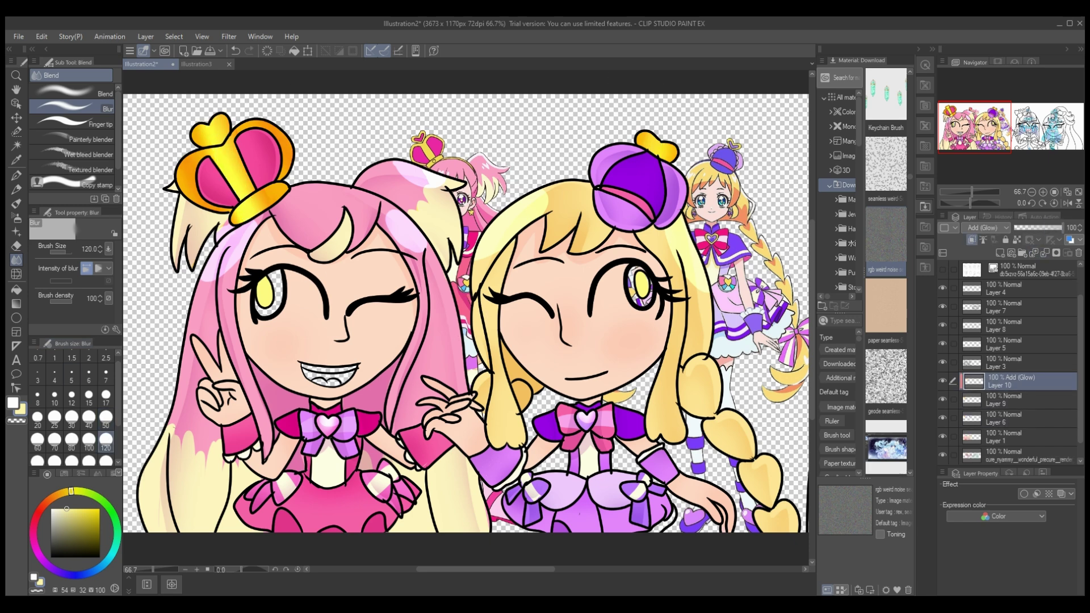
- Merge the gold crown shading and highlight layers into Layer 6 and add a new unclipped Layer 2 above it
key("ctrl+z")
key("ctrl+z")
key("ctrl+z")
key("ctrl+z")
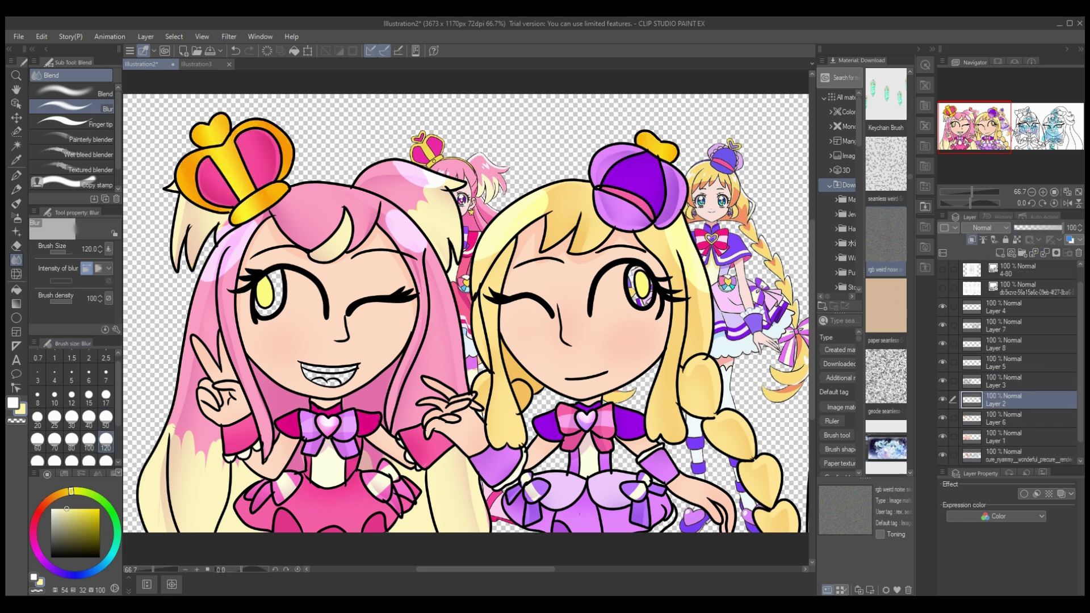
- Paint the whites of both girls' open eyes on Layer 2 with the white G-pen at size 50 and trim the edges with the Hard eraser
left_click(197, 570)
left_click(16, 174)
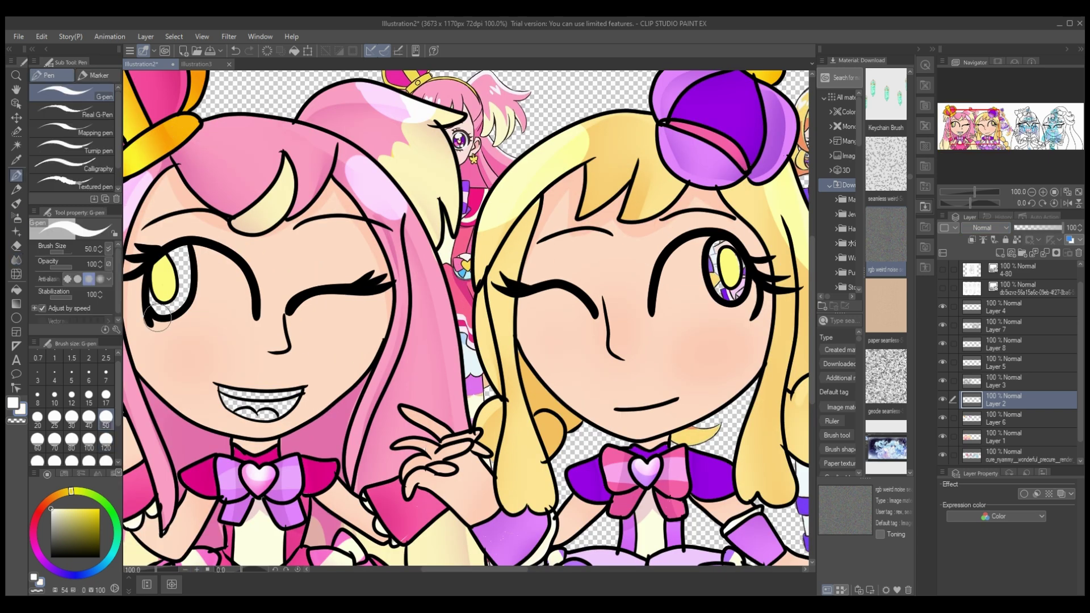
mouse_move(247, 311)
left_mouse_down()
mouse_move(220, 258)
mouse_move(197, 246)
mouse_move(193, 327)
mouse_move(157, 319)
mouse_move(240, 318)
mouse_move(192, 316)
mouse_move(229, 297)
mouse_move(224, 268)
left_mouse_up()
mouse_move(690, 239)
left_mouse_down()
mouse_move(669, 274)
mouse_move(694, 312)
mouse_move(753, 310)
mouse_move(755, 291)
mouse_move(725, 324)
mouse_move(664, 301)
mouse_move(694, 243)
left_mouse_up()
key("e")
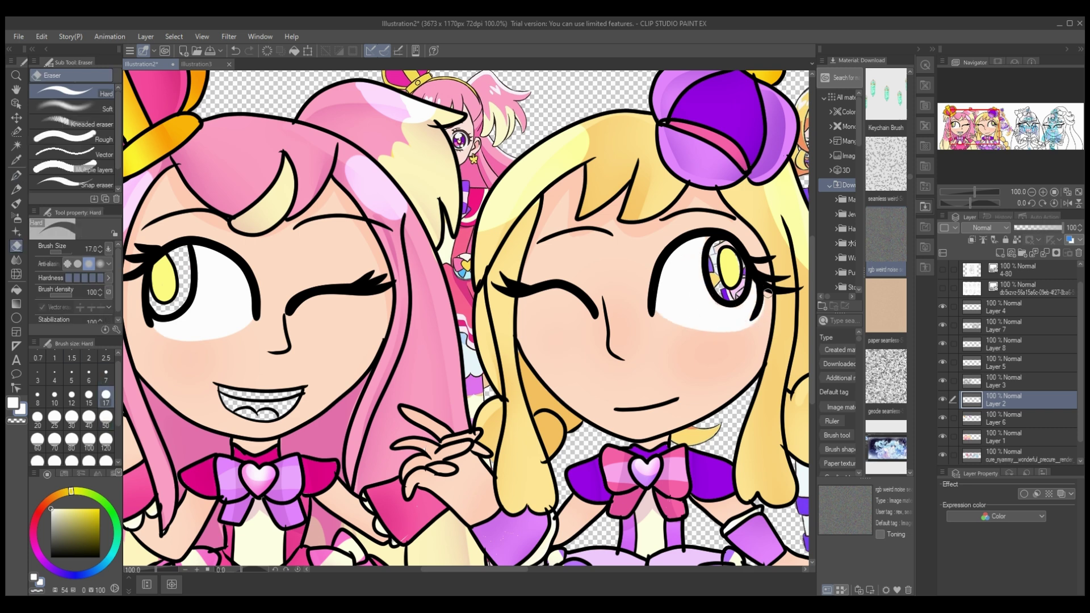
- Fill the first girl's mouth interior and tongue in pinkish red and her teeth in white on a new Layer 9
left_click(1000, 253)
left_click(37, 515)
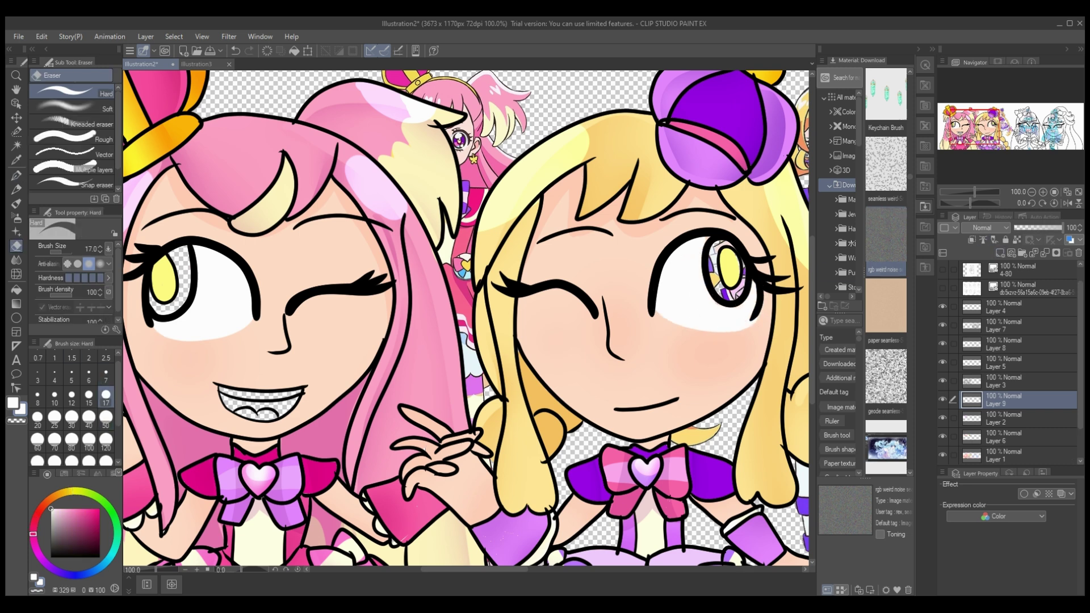
key("g")
left_click(67, 508)
left_click(267, 412)
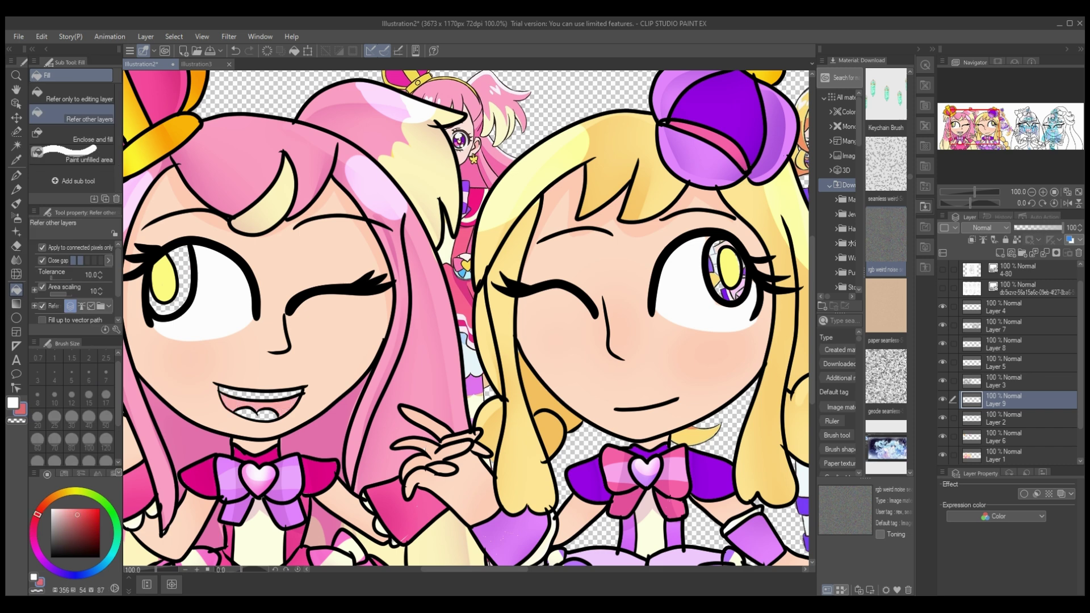
left_click(51, 509)
left_click(258, 393)
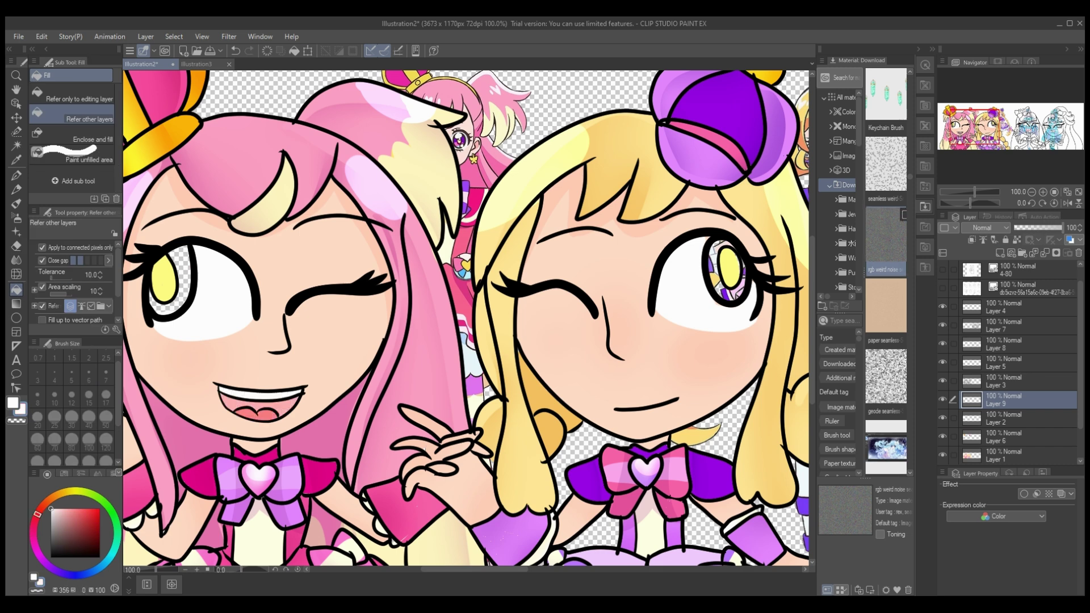
- Shade the first girl's mouth in dark red with the G-pen at size 15 on a new clipped Multiply Layer 10
left_click(1000, 253)
key("p")
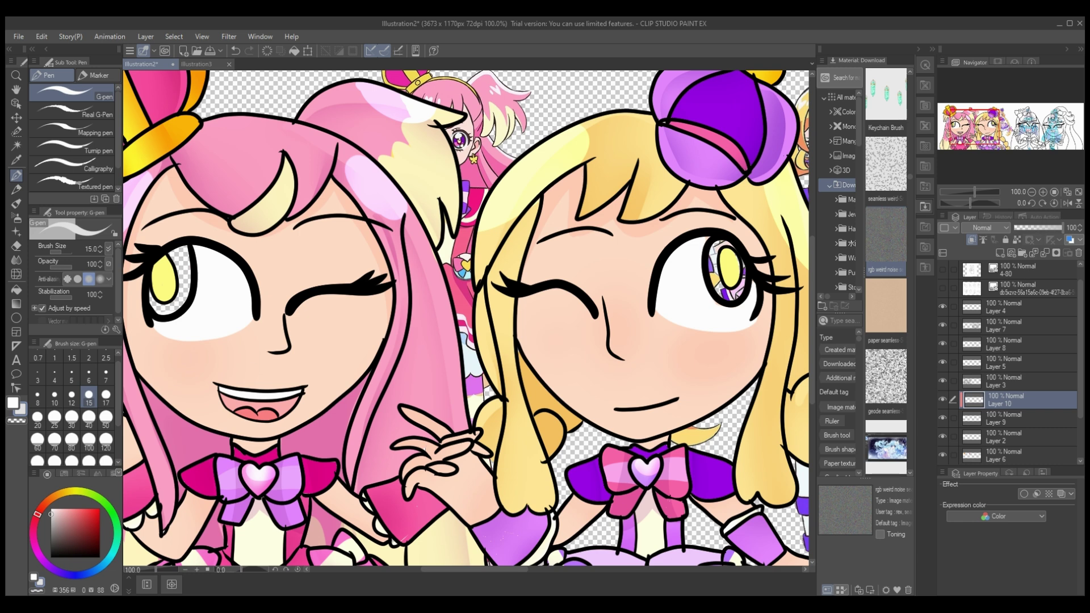
left_click_drag(246, 404, 284, 416)
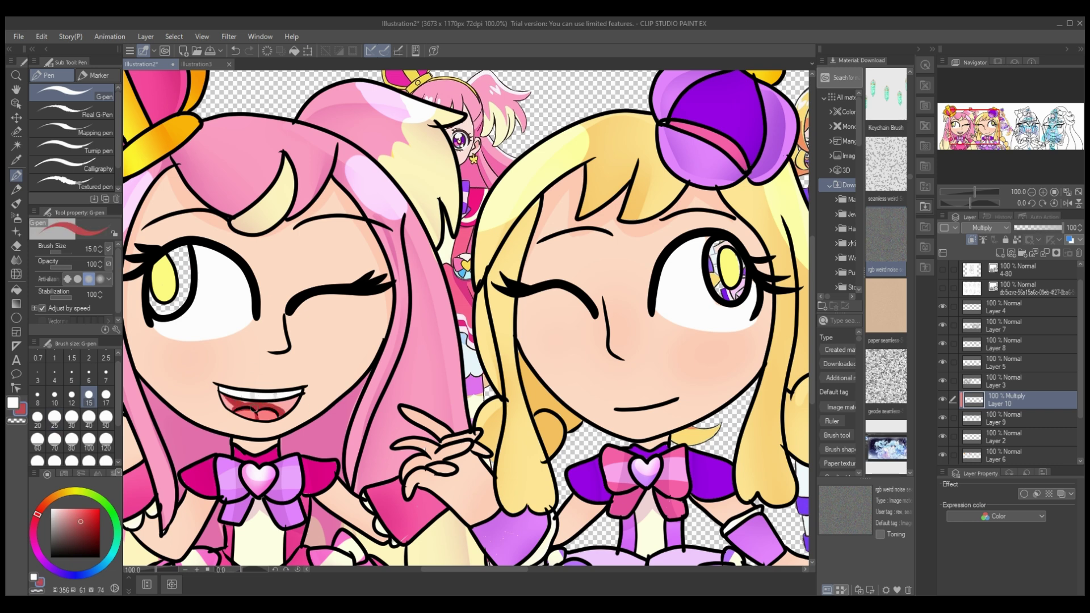
- Set up the mouth highlight in light pink on a clipped Add (Glow) Layer 10 and merge it into Layer 9
scroll(983, 227, "up", 2)
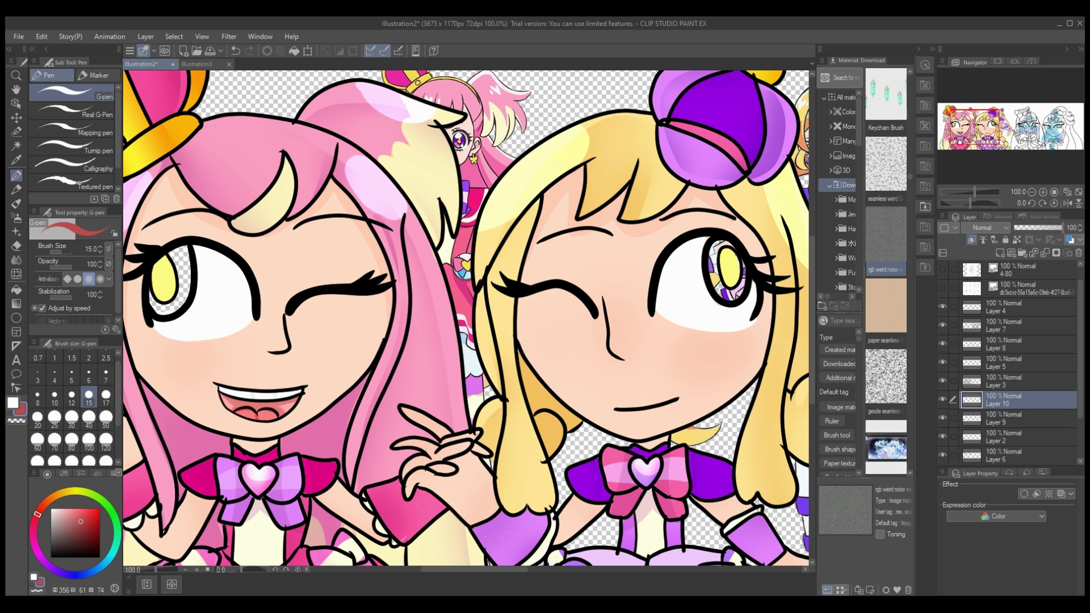
left_click(238, 412, "alt")
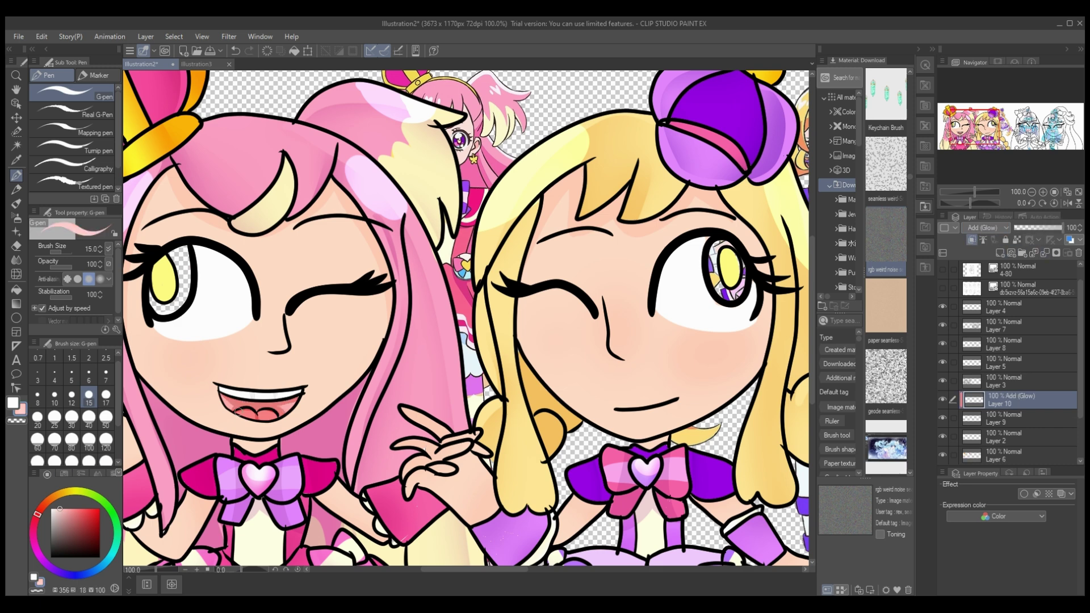
key("ctrl+e")
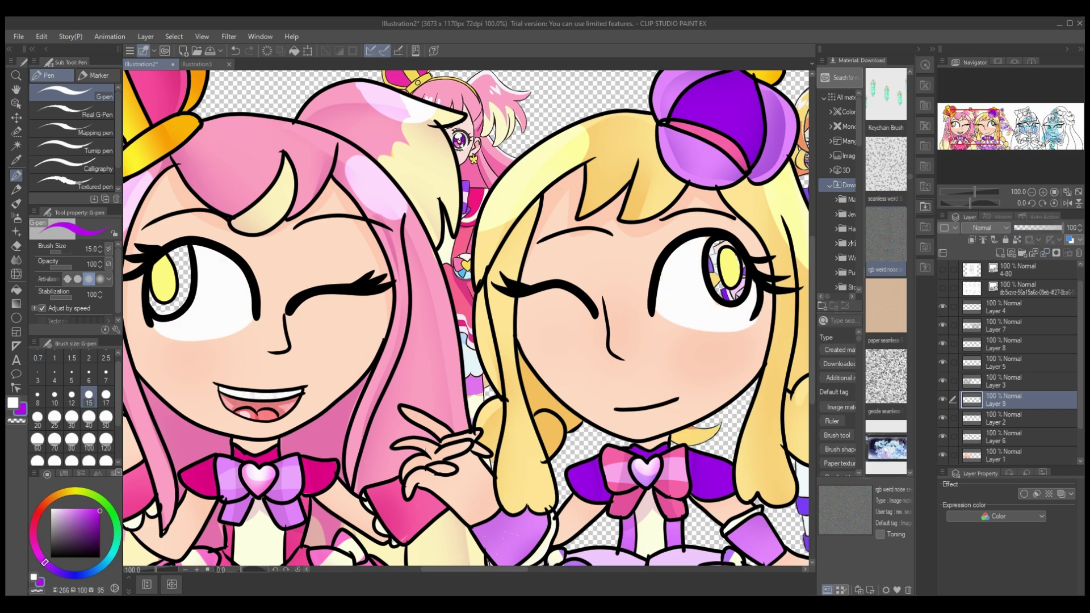
- Fill the first girl's open iris with purple and the second girl's with cyan, hiding the references while filling, and restore them
key("g")
left_click(160, 287)
scroll(465, 321, "right", 5)
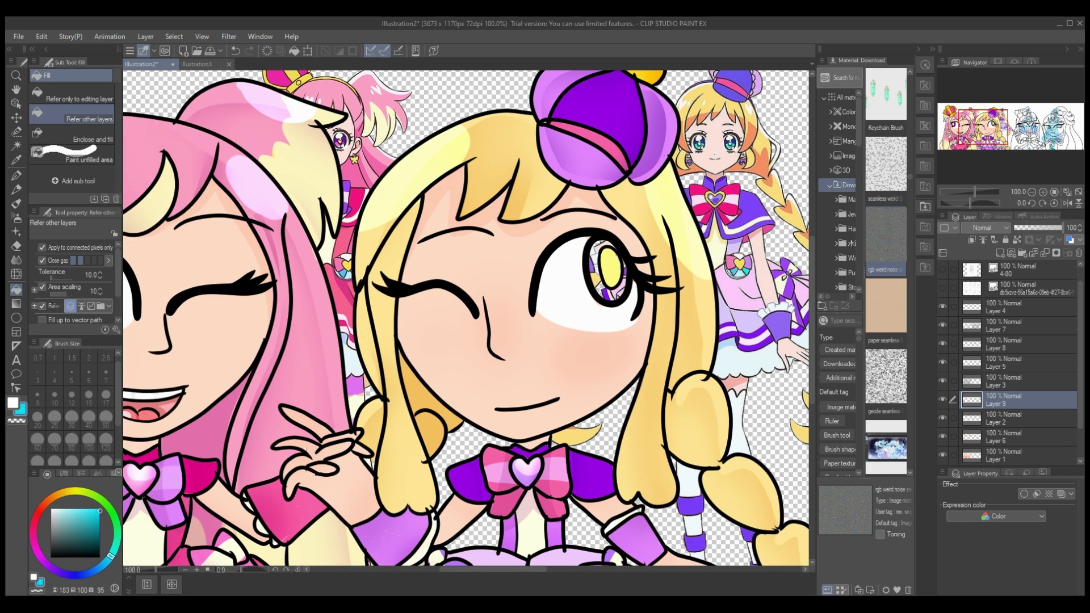
scroll(1010, 363, "down", 2)
left_click(942, 438)
left_click(593, 266)
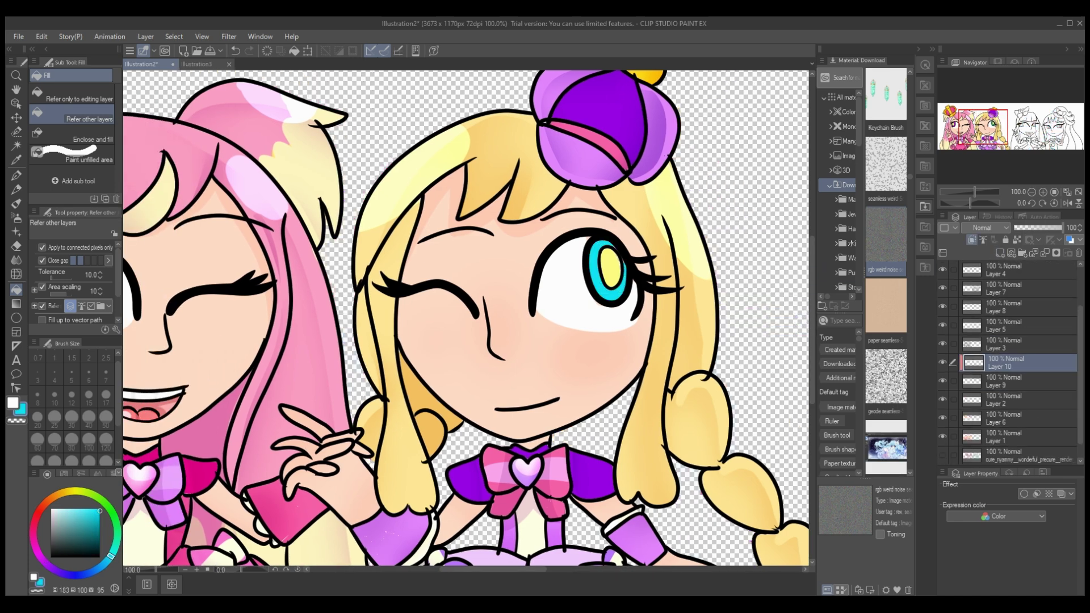
left_click(943, 437)
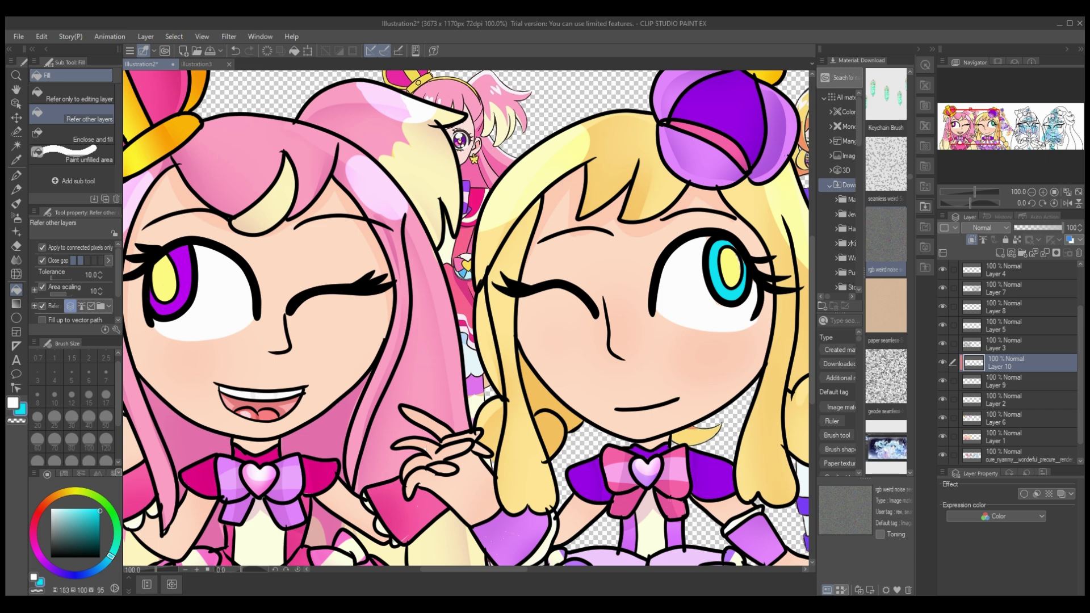
- Paint lighter purple on the lower part of both girls' irises with the G-pen at size 50 on a clipped Layer 10
left_click(152, 307, "alt")
key("p")
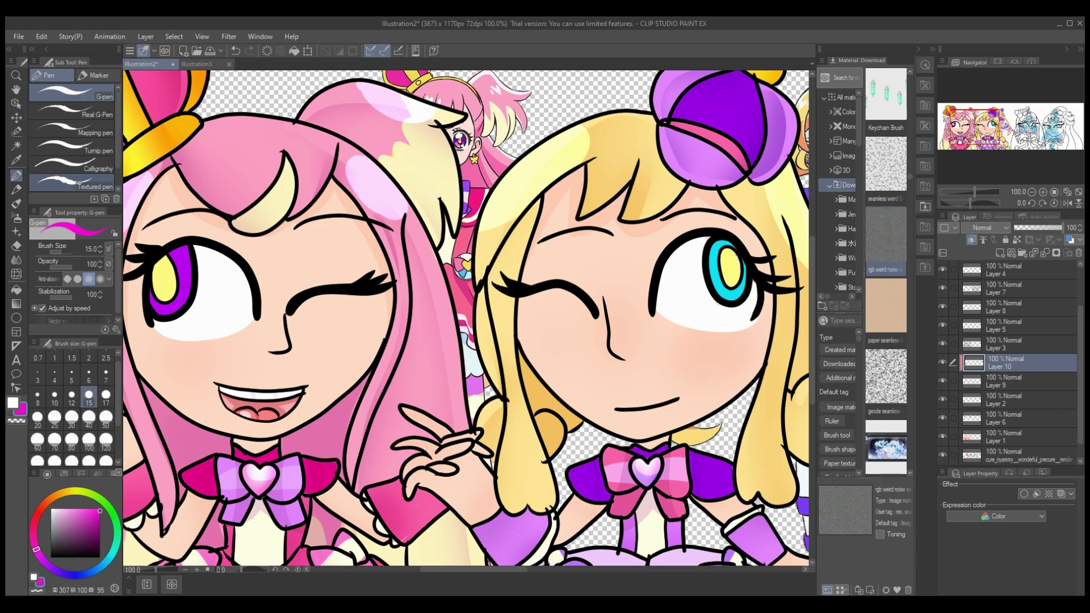
left_click(106, 418)
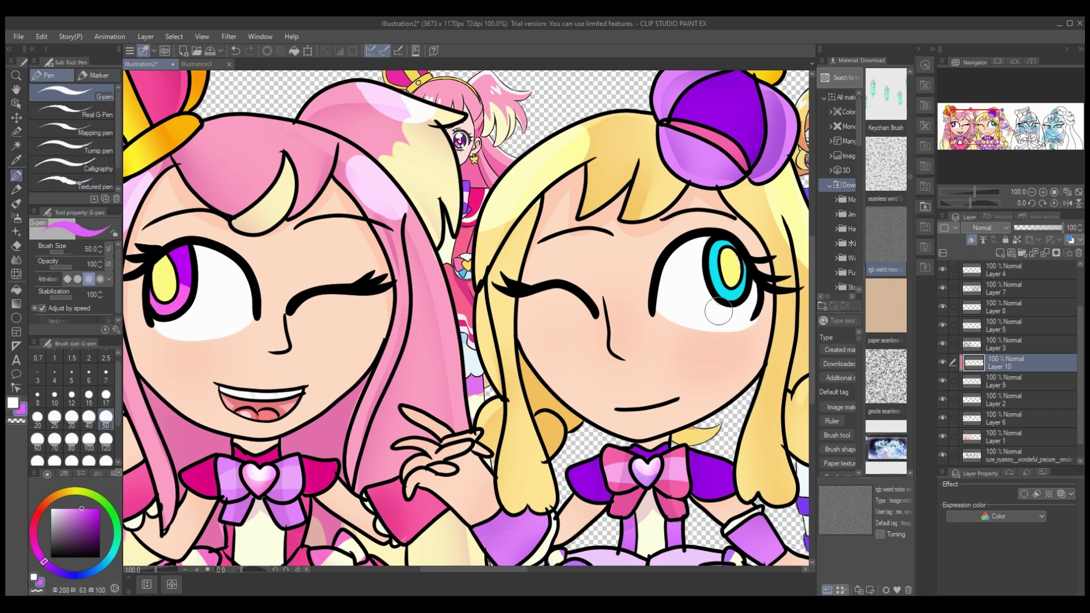
left_click_drag(718, 311, 744, 283)
- Shade both girls' irises with the Soft airbrush at size 120 in dark purple and dark navy, then undo the last change
key("b")
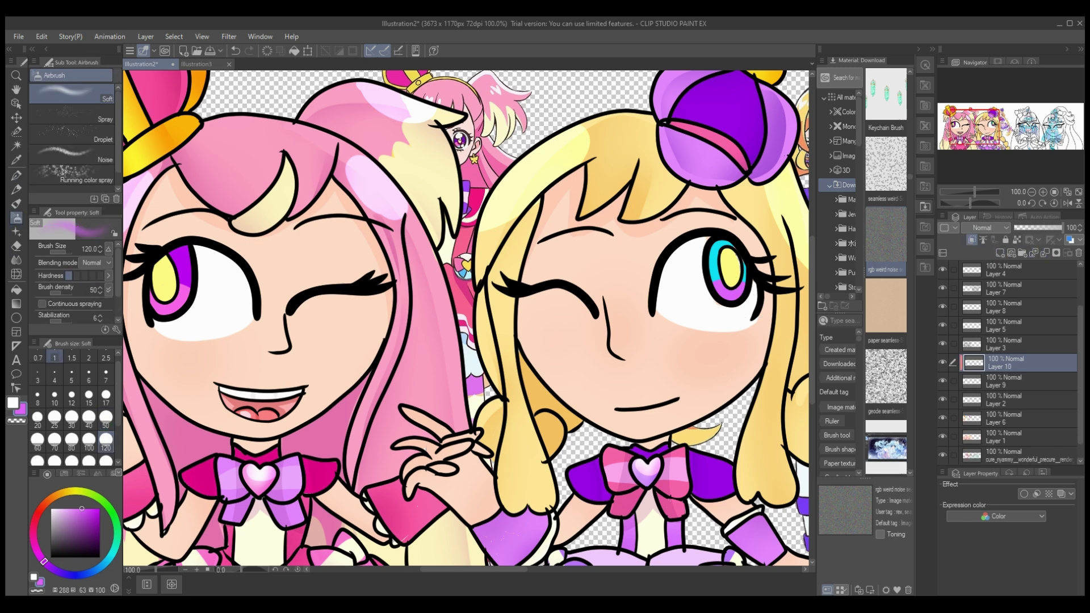
left_click(170, 262, "alt")
left_click_drag(162, 287, 182, 301)
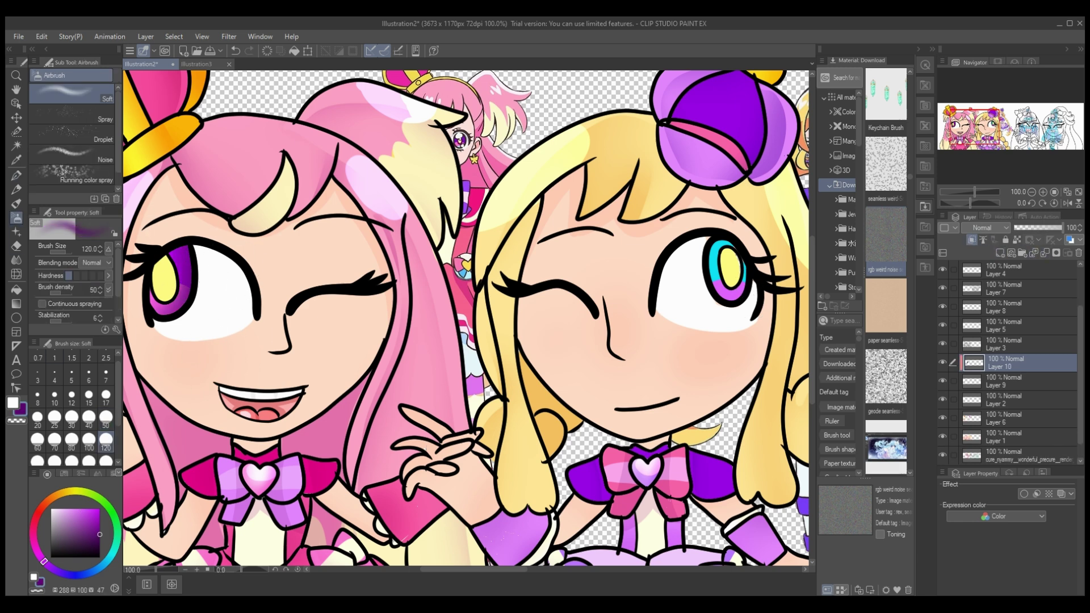
key("e")
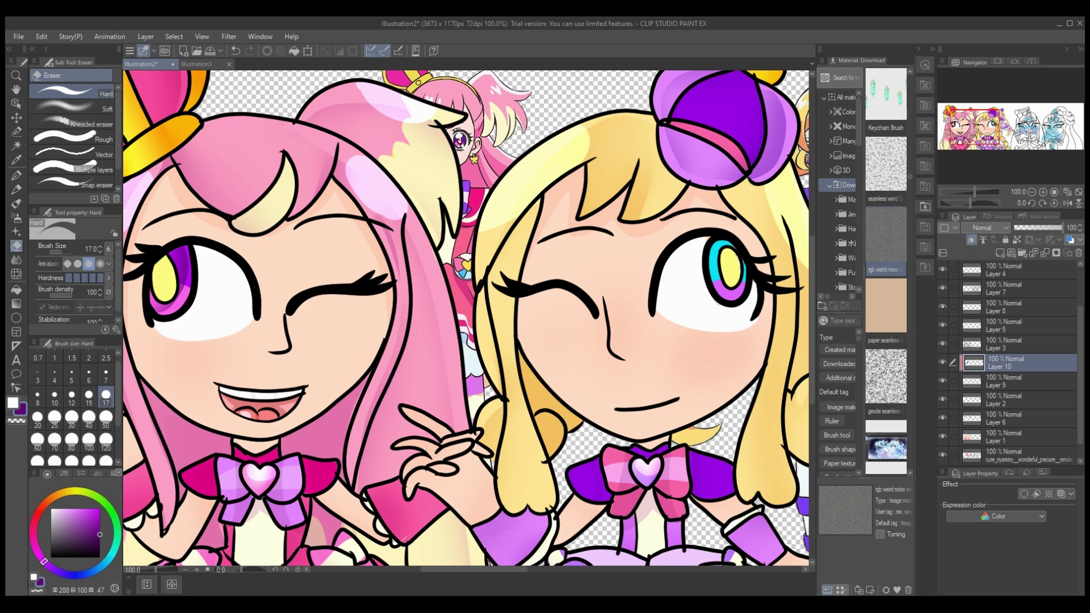
key("b")
left_click_drag(703, 282, 716, 313)
key("e")
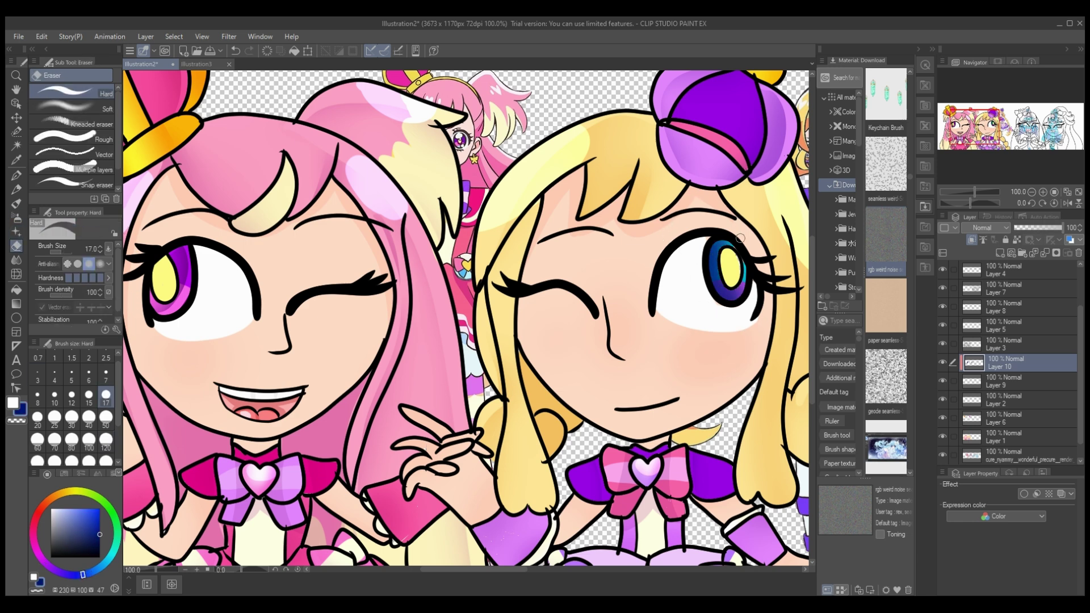
key("ctrl+z")
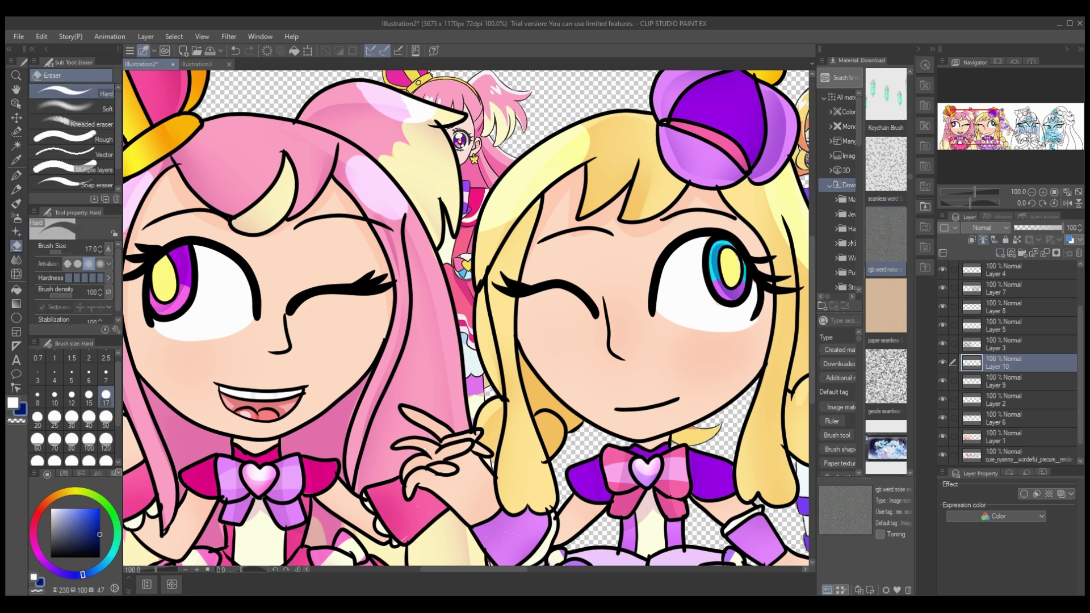
- Airbrush bright blue over the second girl's upper iris on the clipped Layer 10 and merge that layer into Layer 9
left_click(100, 516)
key("b")
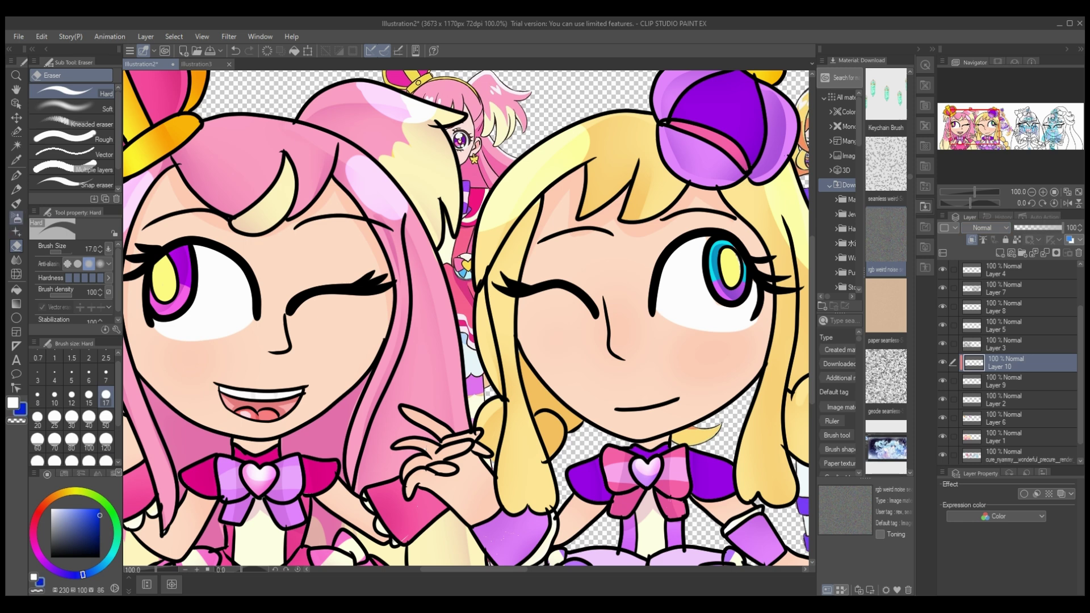
left_click_drag(712, 250, 730, 279)
left_click(42, 560)
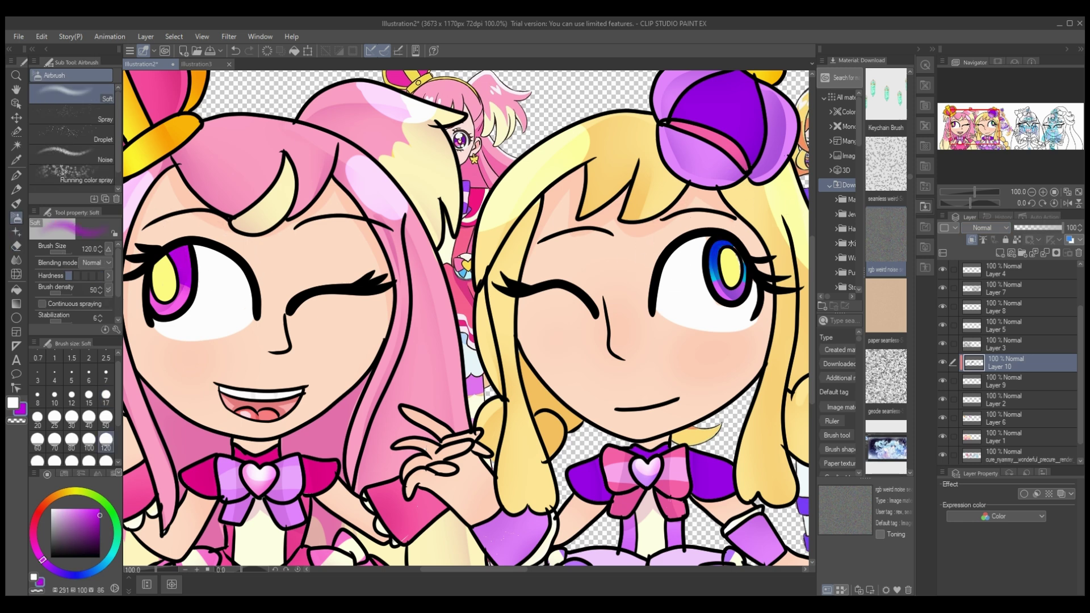
key("ctrl+z")
key("ctrl+y")
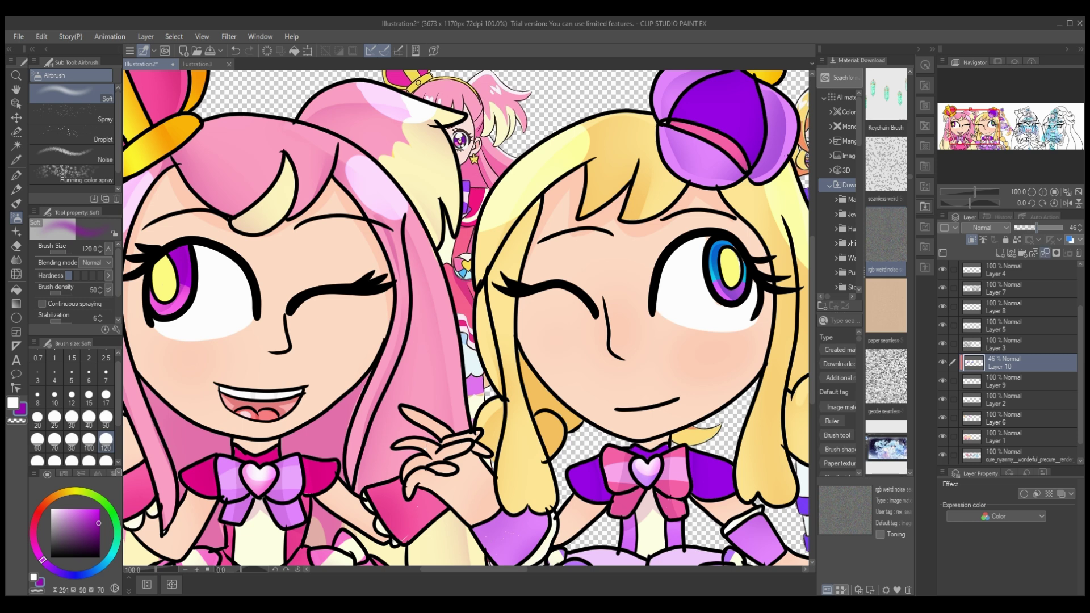
key("ctrl+y")
key("ctrl+e")
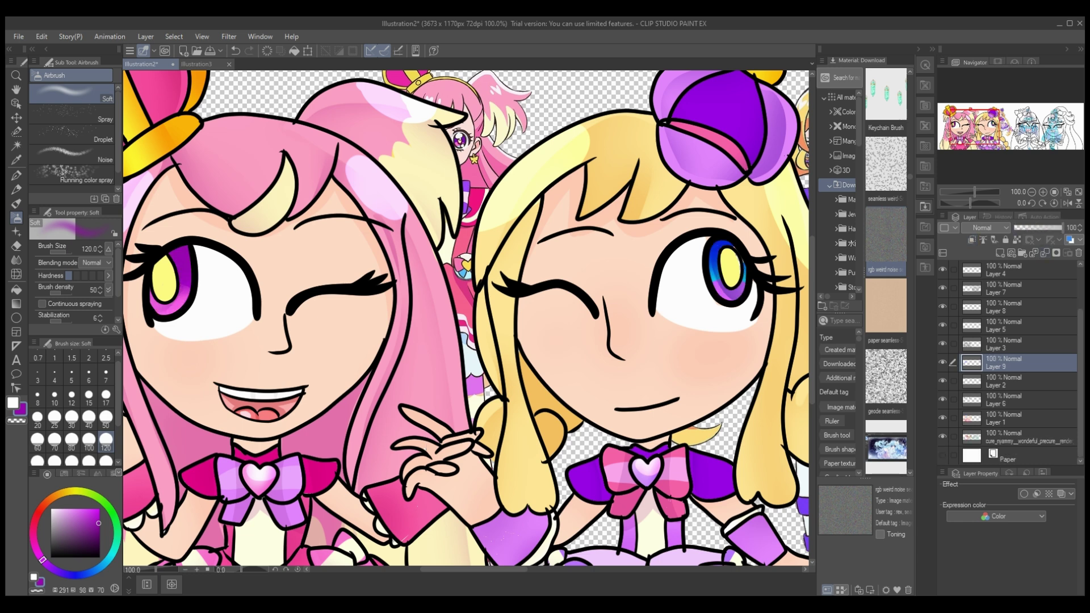
- Merge the iris Layer 9 into the eye-white Layer 2 and add a new clipped Multiply Layer 9 above it
left_click(1005, 382)
key("p")
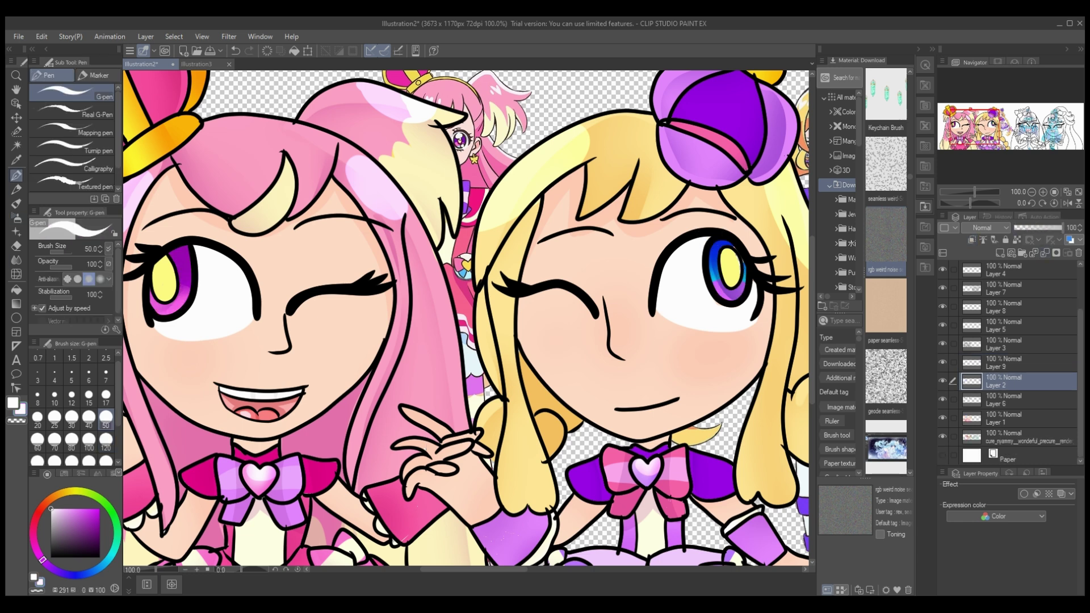
key("alt+bracketright")
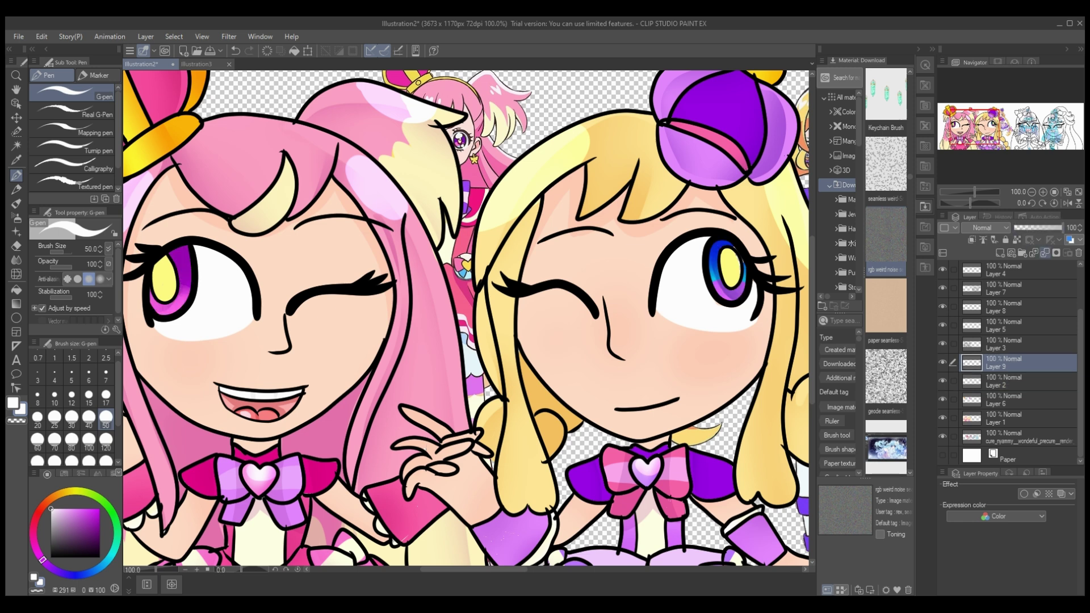
key("shift+alt+m")
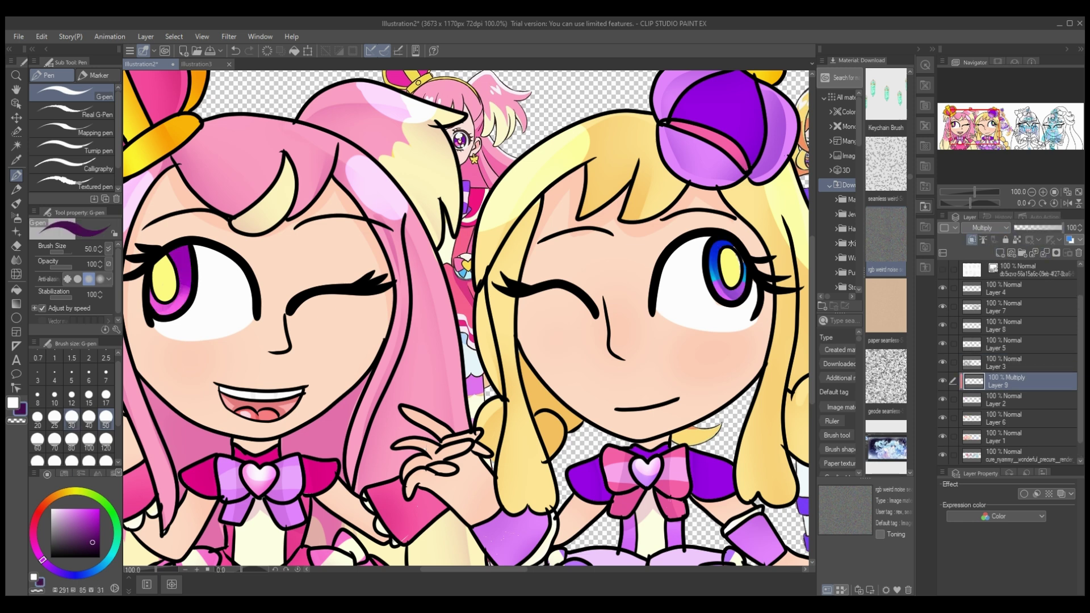
- Shade both girls' upper eye whites and the first girl's teeth in purple on Multiply Layer 9, soften it and merge it into Layer 2
left_click(276, 394)
left_click_drag(225, 256, 244, 324)
mouse_move(159, 261)
left_mouse_down()
mouse_move(228, 250)
mouse_move(239, 262)
left_mouse_up()
left_click_drag(667, 310, 670, 252)
key("alt+bracketleft")
key("x")
key("bracketleft")
key("bracketleft")
key("bracketleft")
key("bracketleft")
key("bracketleft")
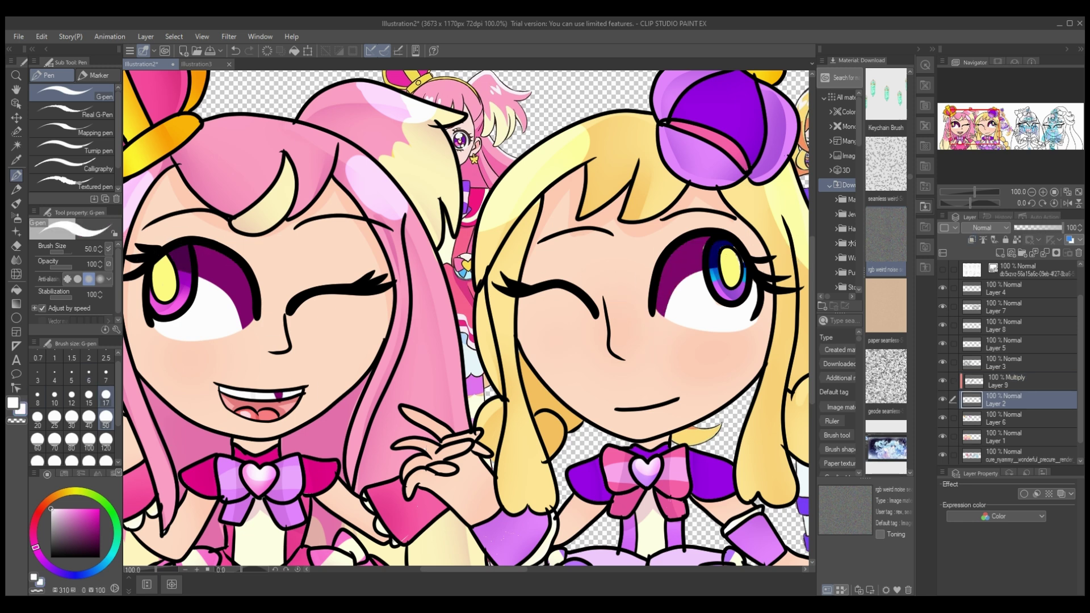
key("ctrl+Delete")
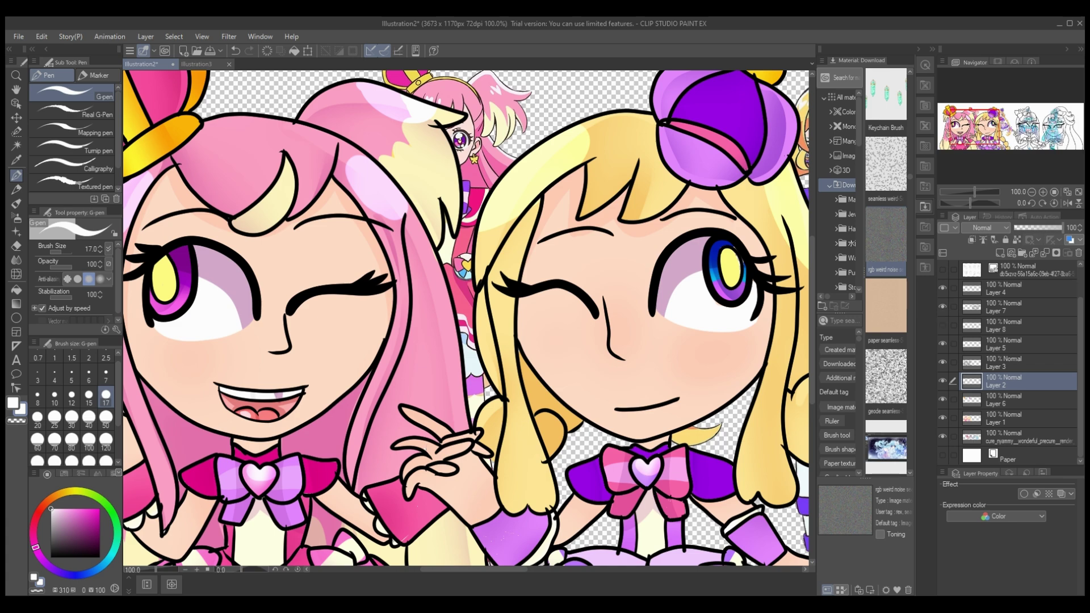
- Merge the two girls' colour layers down into Layer 1 and add a new Layer 2 above it
left_click_drag(656, 518, 682, 492)
key("ctrl+e")
key("ctrl+e")
key("ctrl+e")
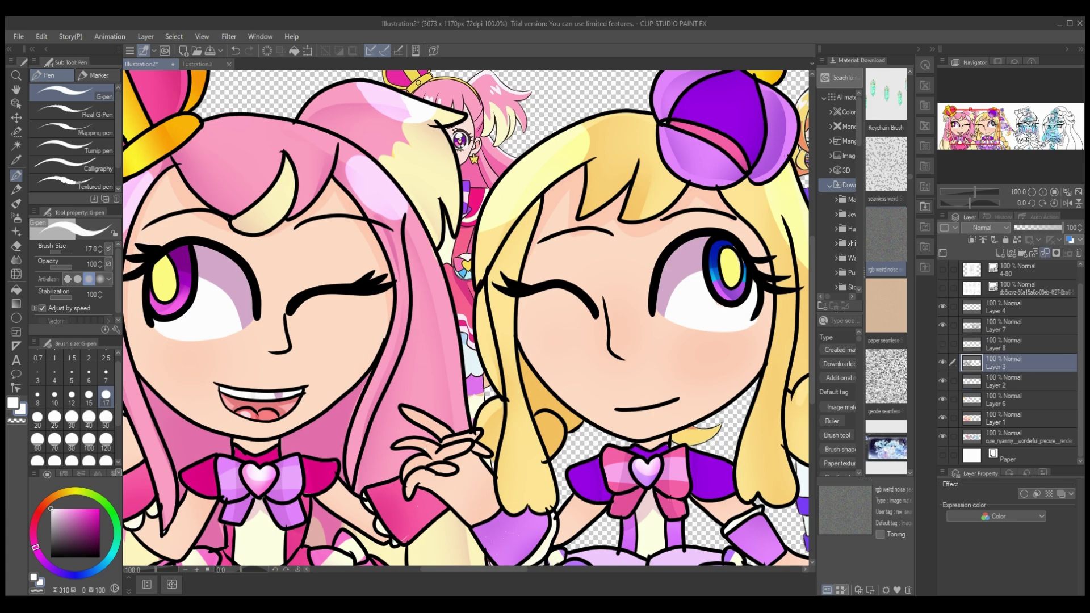
key("ctrl+shift+n")
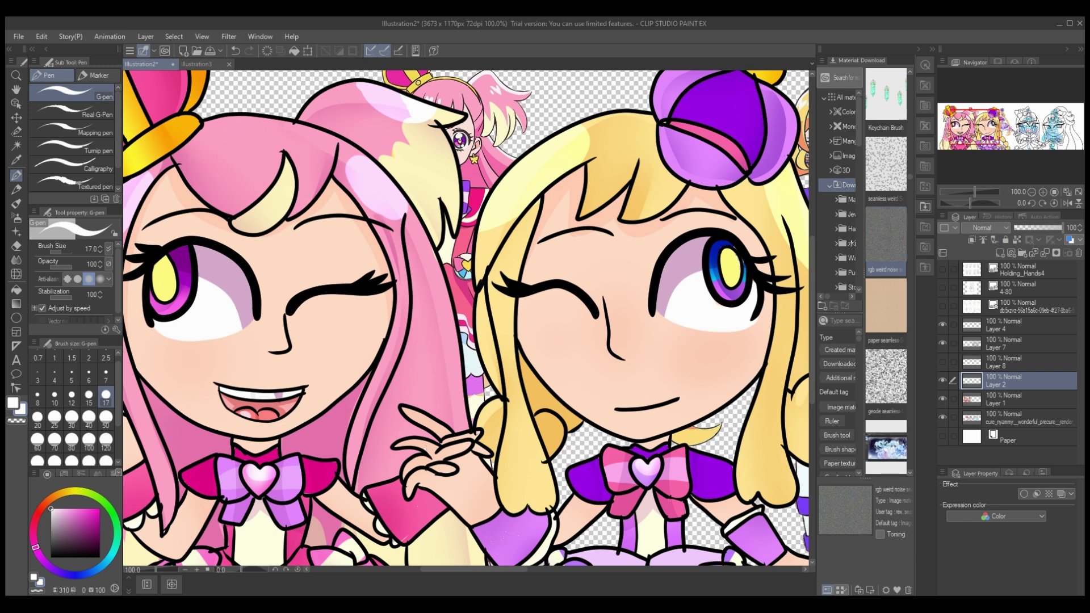
- Paint white highlights on both girls' upper irises with the G-pen at size 25 on Add (Glow) Layer 2
left_click(106, 418)
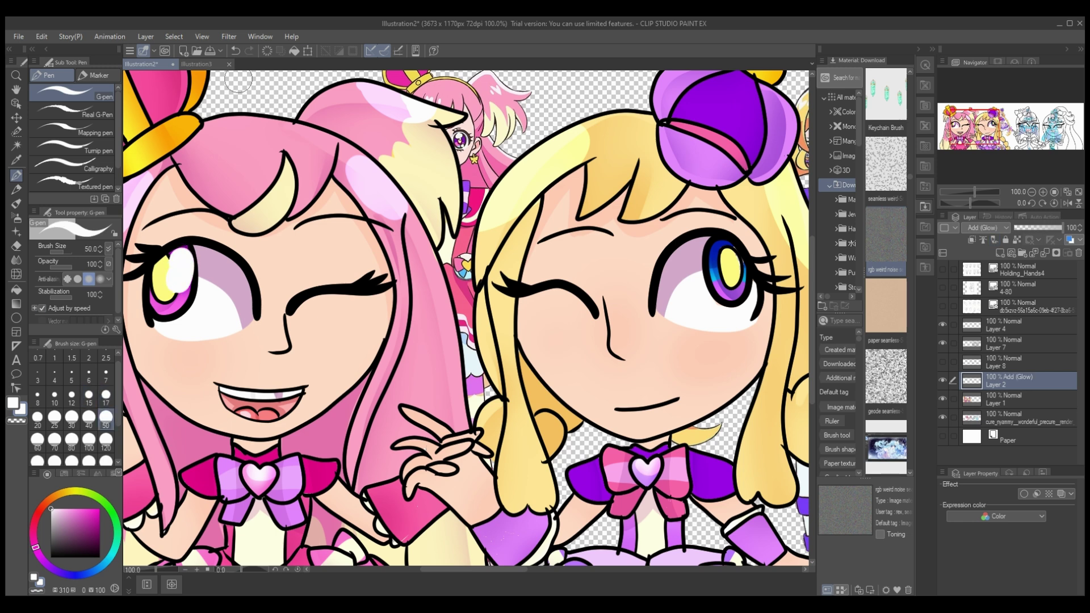
left_click(55, 418)
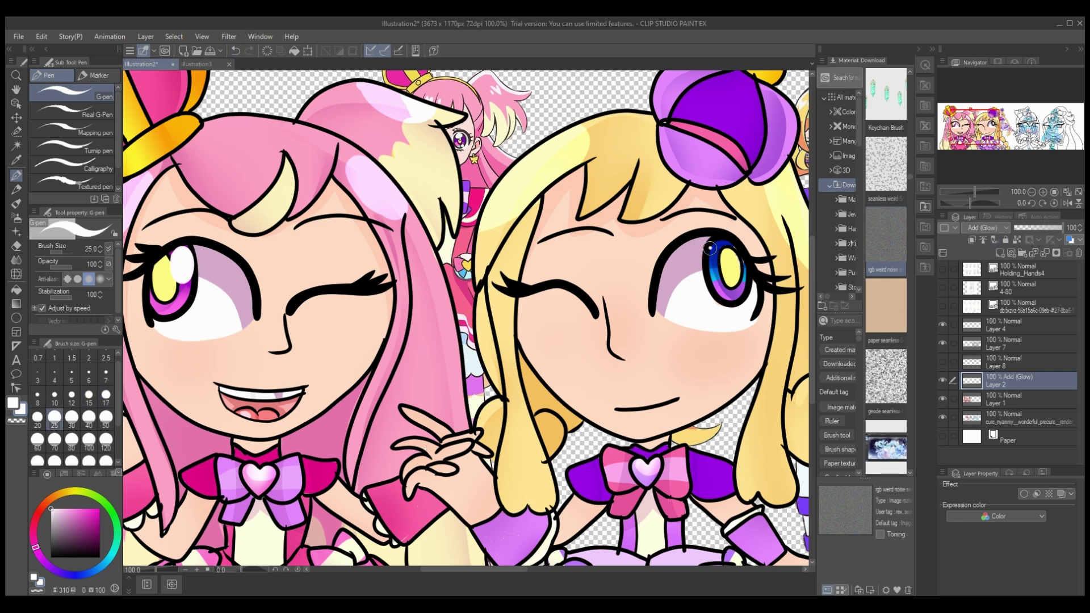
left_click_drag(710, 249, 714, 267)
- Paint a pink glow on the first girl's lower iris and a violet one on the second's, and set Layer 2's opacity to 79%
left_click(162, 301, "alt")
left_click_drag(173, 298, 152, 304)
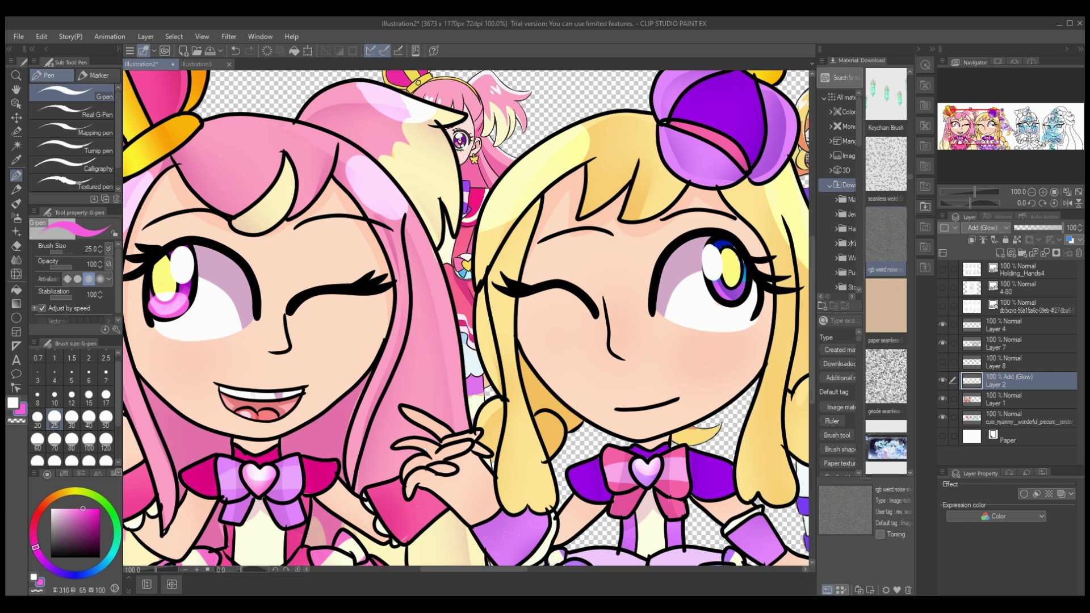
left_click(50, 567)
left_click_drag(712, 287, 741, 306)
mouse_move(1062, 228)
left_mouse_down()
mouse_move(1042, 228)
mouse_move(1053, 228)
left_mouse_up()
- Airbrush a violet glow at size 50 over both upper irises on a new 64% Add (Glow) Layer 3 and merge it into Layer 2
key("ctrl+shift+n")
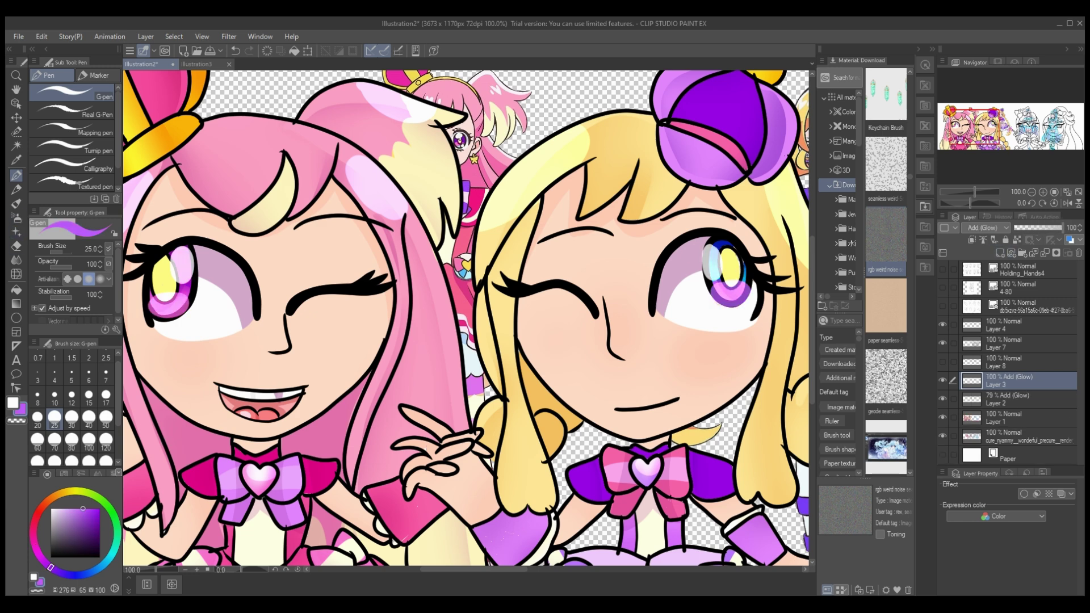
key("b")
left_click_drag(180, 272, 195, 245)
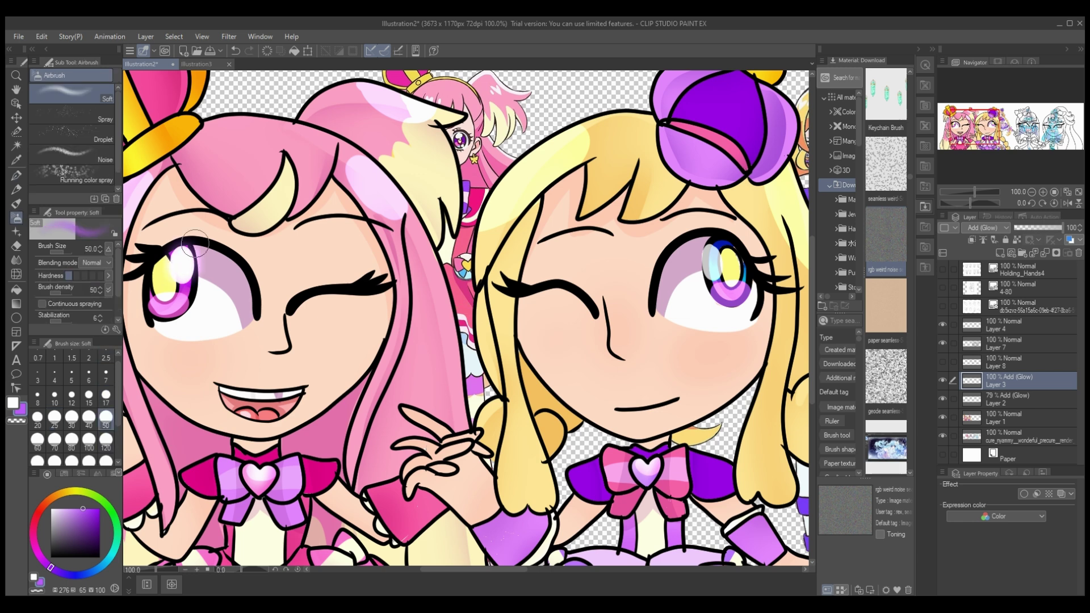
left_click_drag(710, 281, 717, 247)
left_click_drag(1062, 228, 1045, 227)
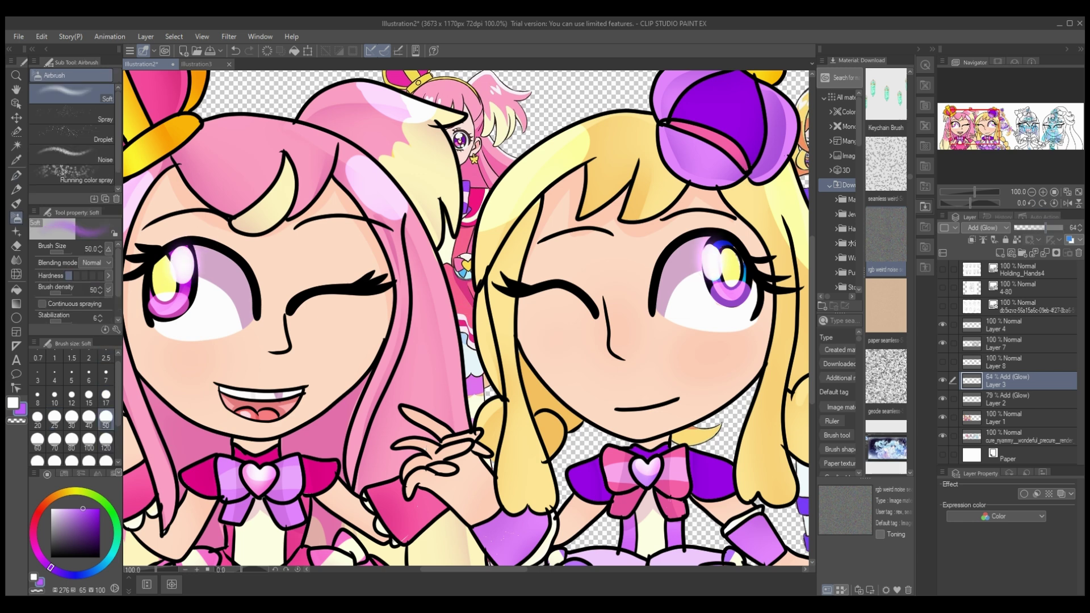
left_click(1045, 253)
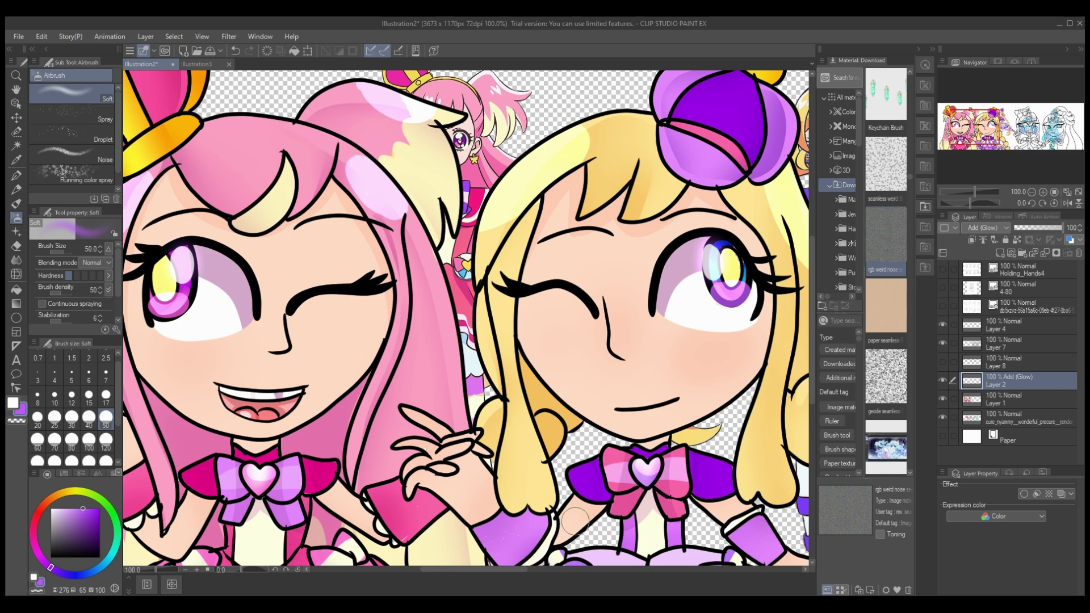
- Paint a pink shadow under the white-haired girl's fringe with the G-pen at size 50 on Multiply Layer 25, clipped to Layer 2
key("ctrl+minus")
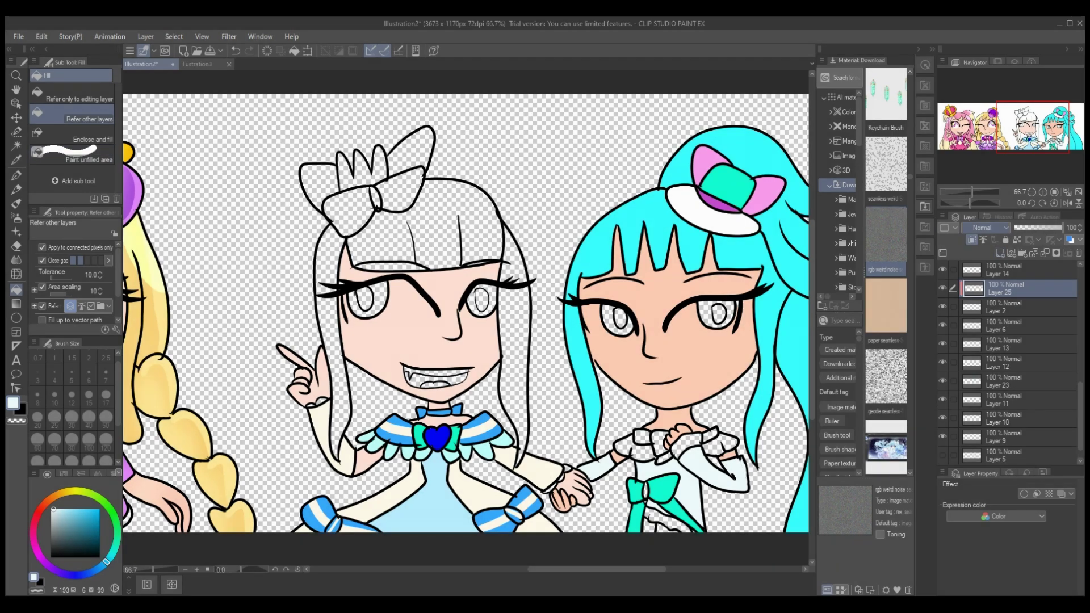
key("p")
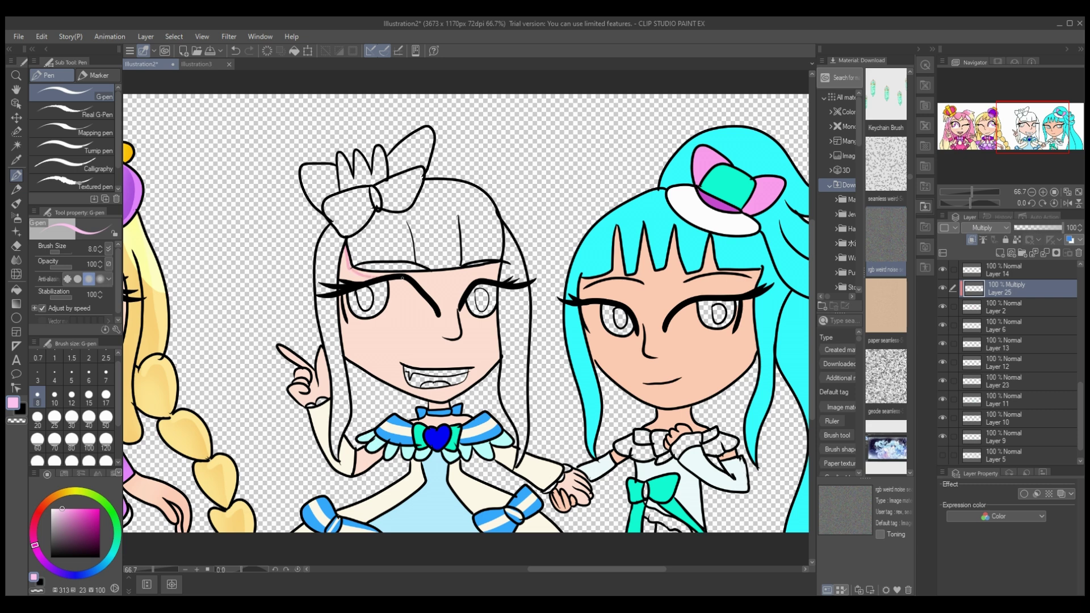
left_click(105, 418)
mouse_move(349, 248)
left_mouse_down()
mouse_move(357, 268)
mouse_move(450, 270)
mouse_move(512, 257)
left_mouse_up()
- Airbrush pink shading over the white-haired girl's hands with the soft airbrush at size 120 on Layer 25
key("alt+bracketleft")
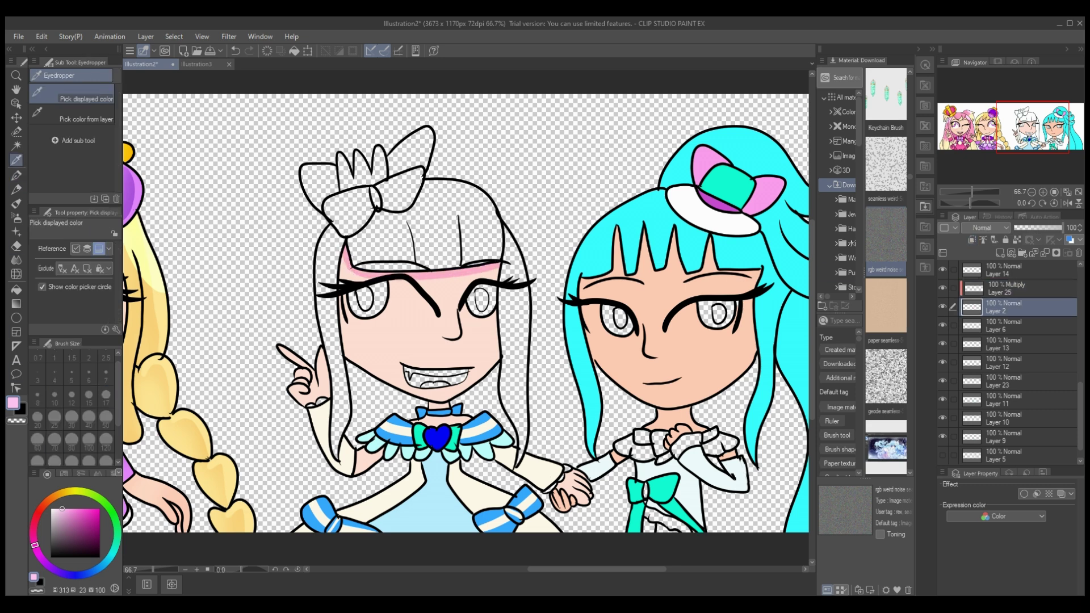
left_click(391, 346, "alt")
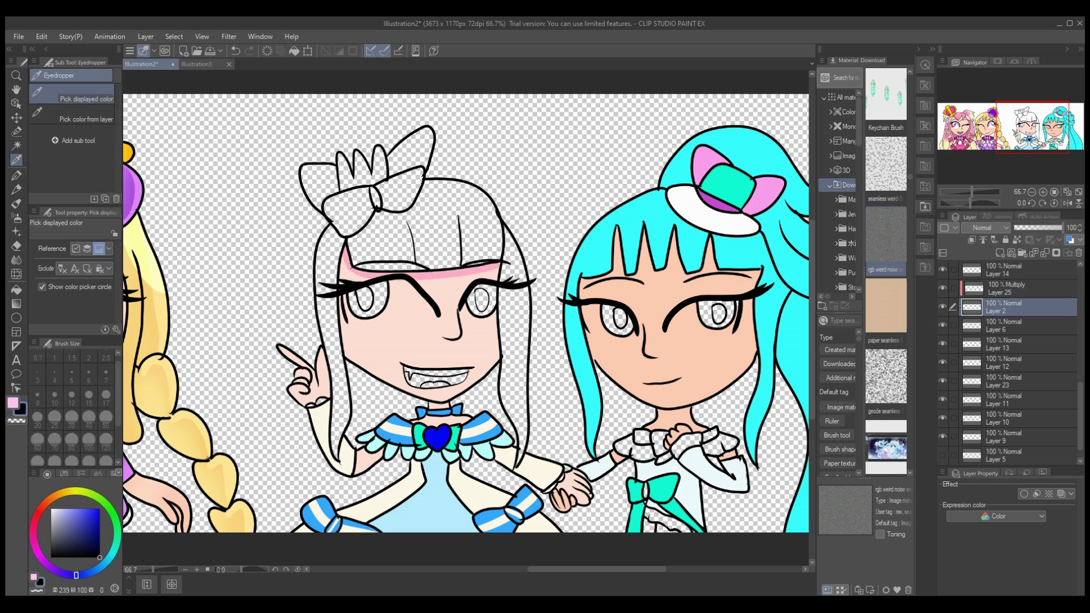
left_click(346, 301, "ctrl+shift")
left_click(346, 301, "alt")
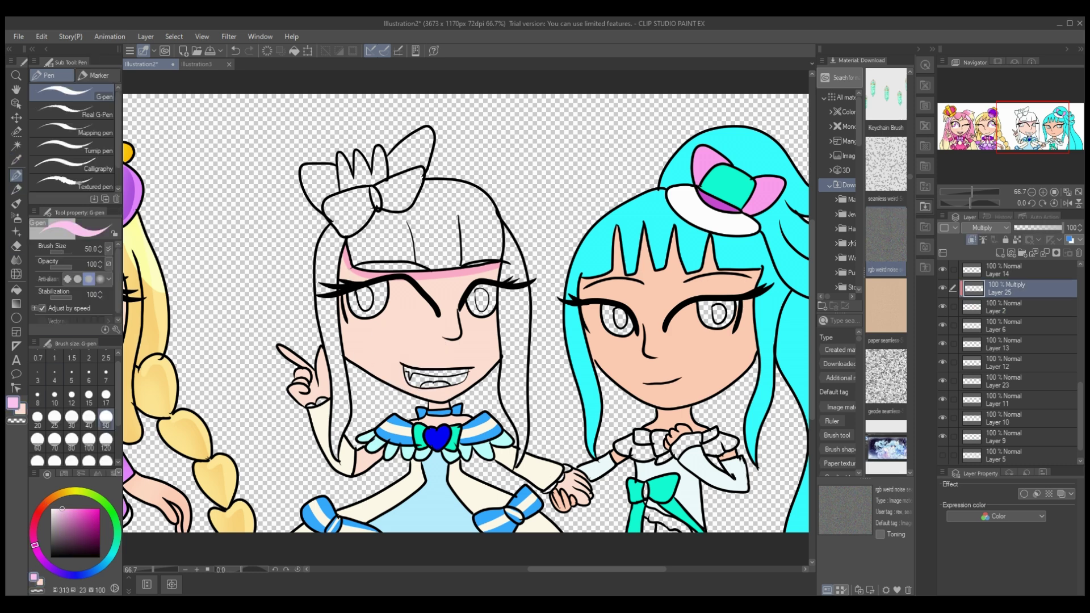
key("b")
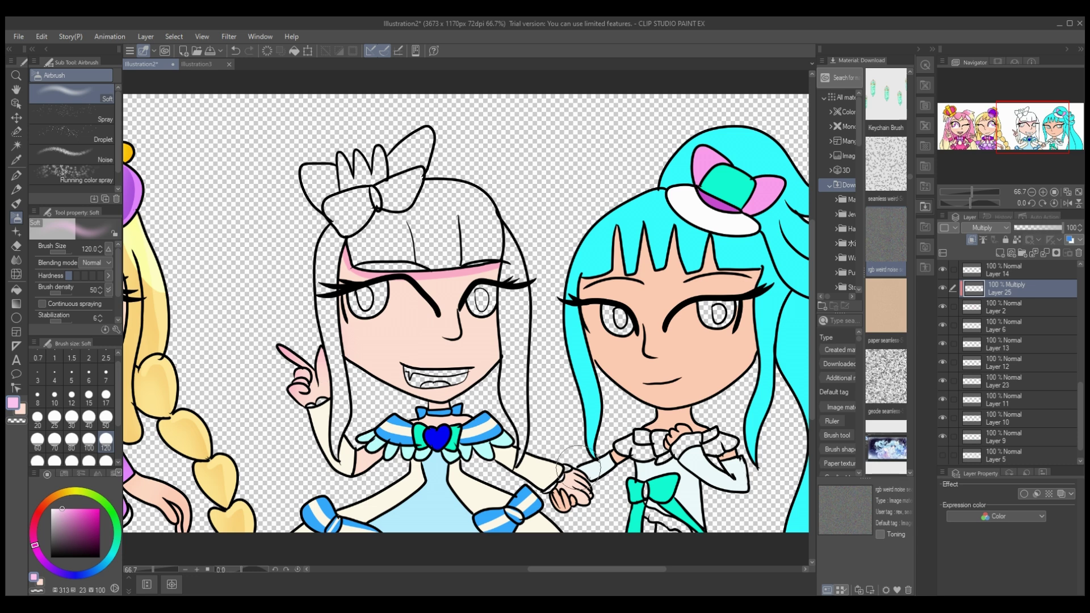
key("e")
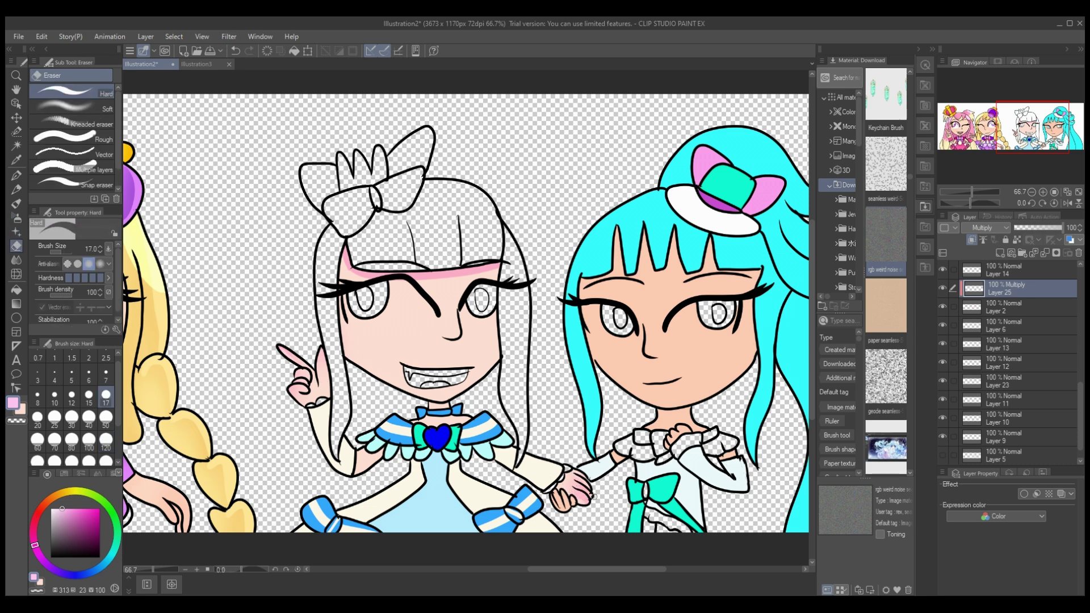
scroll(593, 496, "down", 2)
key("b")
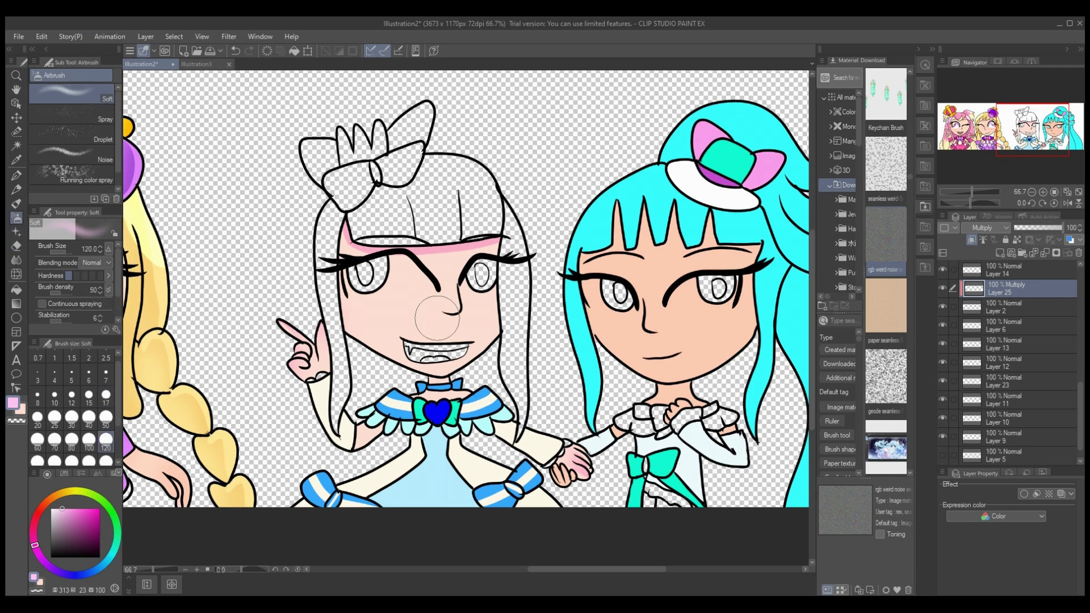
- Lower Layer 25's opacity to 45% and merge it into the skin's Layer 2
left_click(1034, 227)
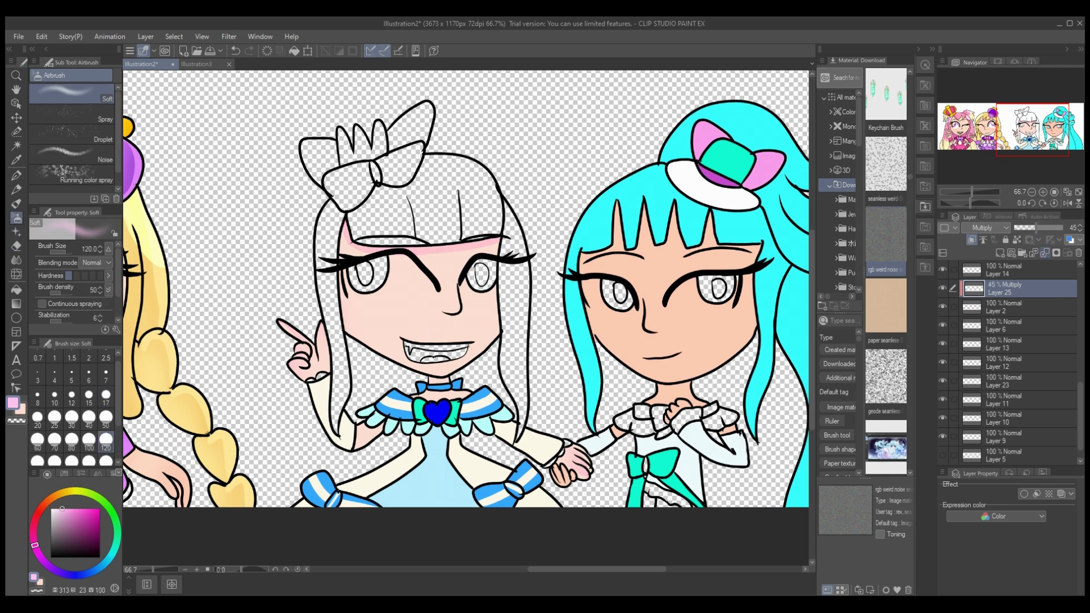
key("p")
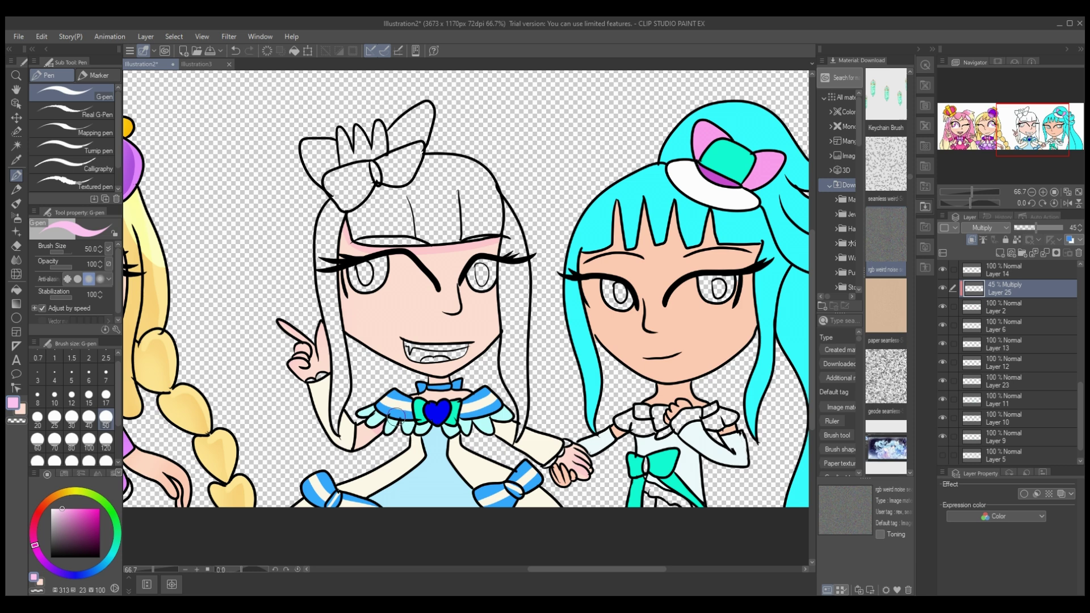
left_click(1078, 252)
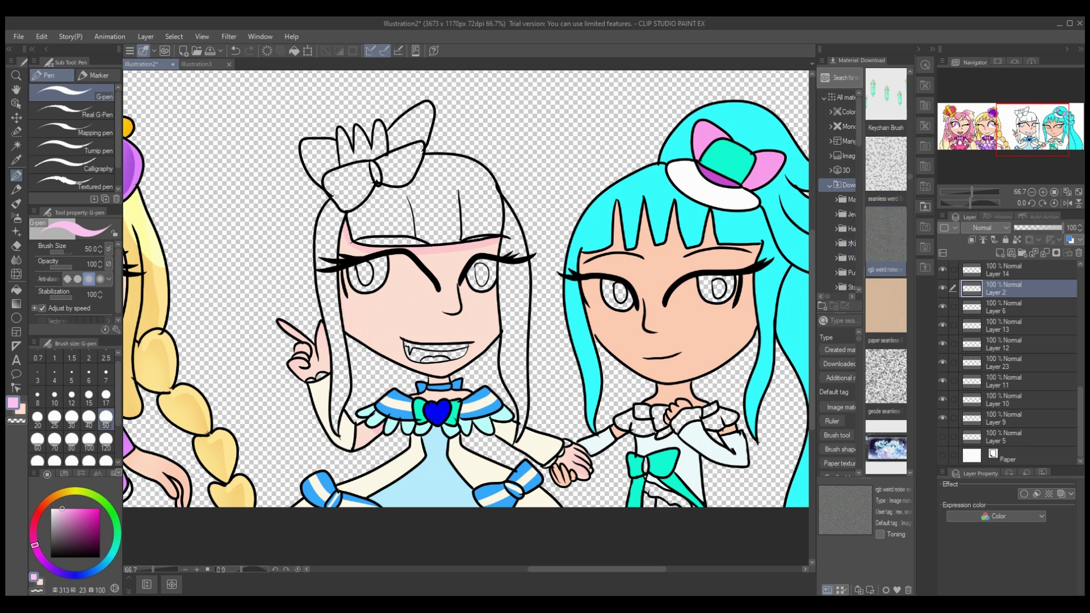
key("ctrl+z")
key("ctrl+z")
key("ctrl+z")
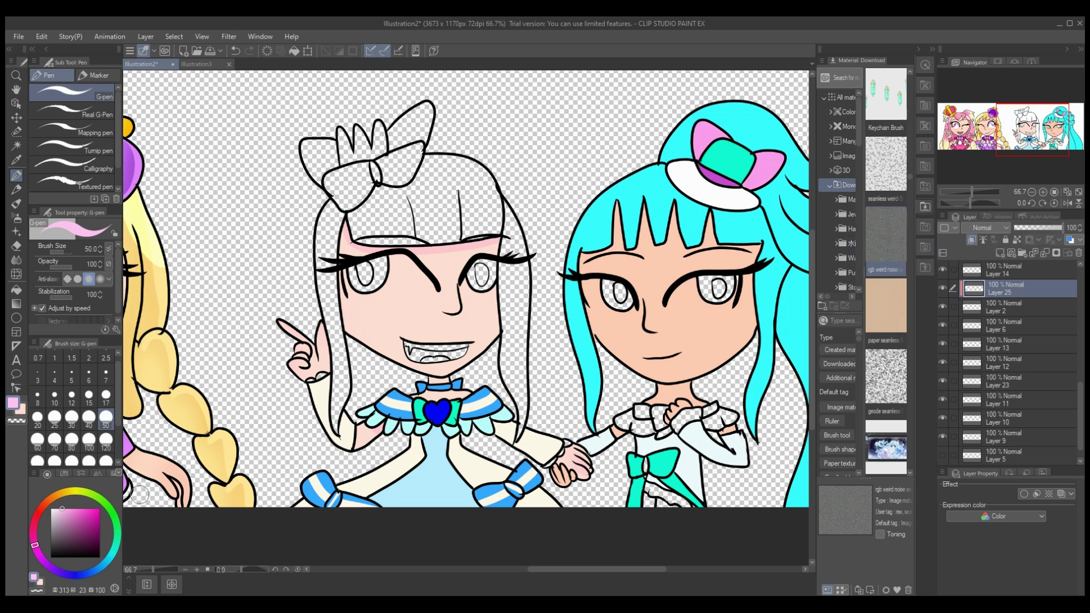
key("b")
mouse_move(357, 298)
left_mouse_down()
mouse_move(392, 326)
mouse_move(369, 324)
left_mouse_up()
key("ctrl+z")
- Set the soft airbrush to size 15 with a muted brown colour on Normal Layer 25, clipped to the skin's Layer 2
left_click(89, 394)
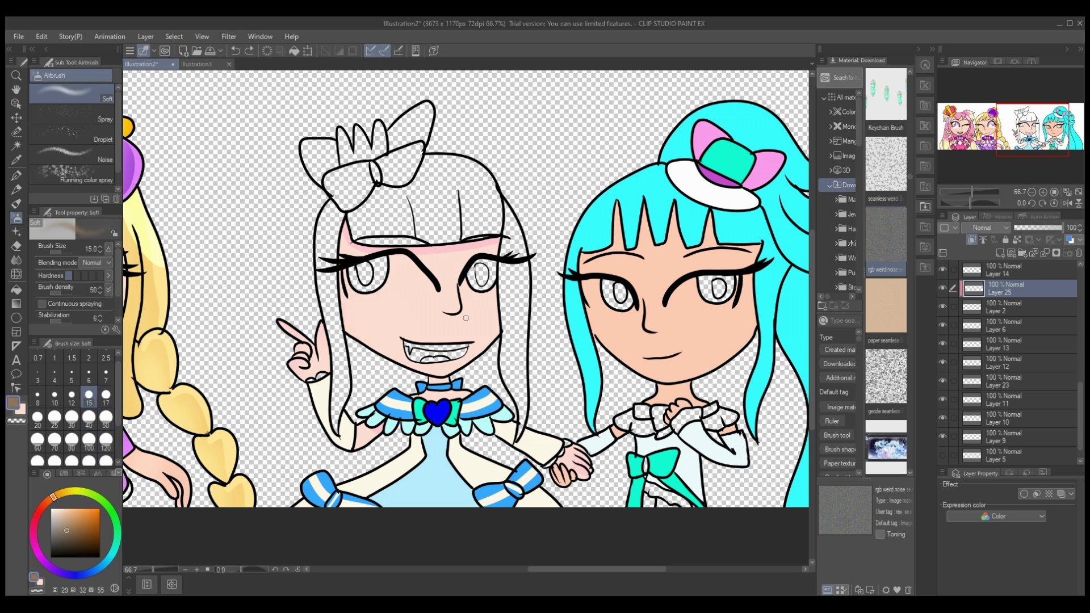
- Airbrush peach-orange blush onto both cheeks of the girl with the uncolored hair bow, using a size 120 soft brush
left_click(34, 542)
left_click(106, 418)
left_click(68, 509)
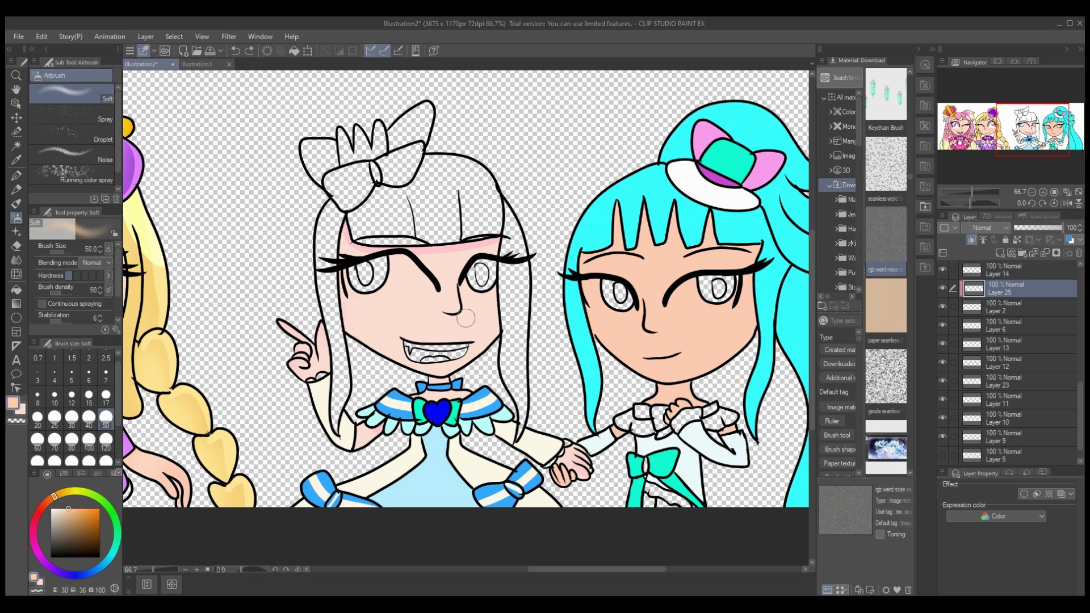
left_click(47, 501)
left_click(106, 440)
mouse_move(391, 305)
left_mouse_down()
mouse_move(363, 318)
mouse_move(398, 326)
left_mouse_up()
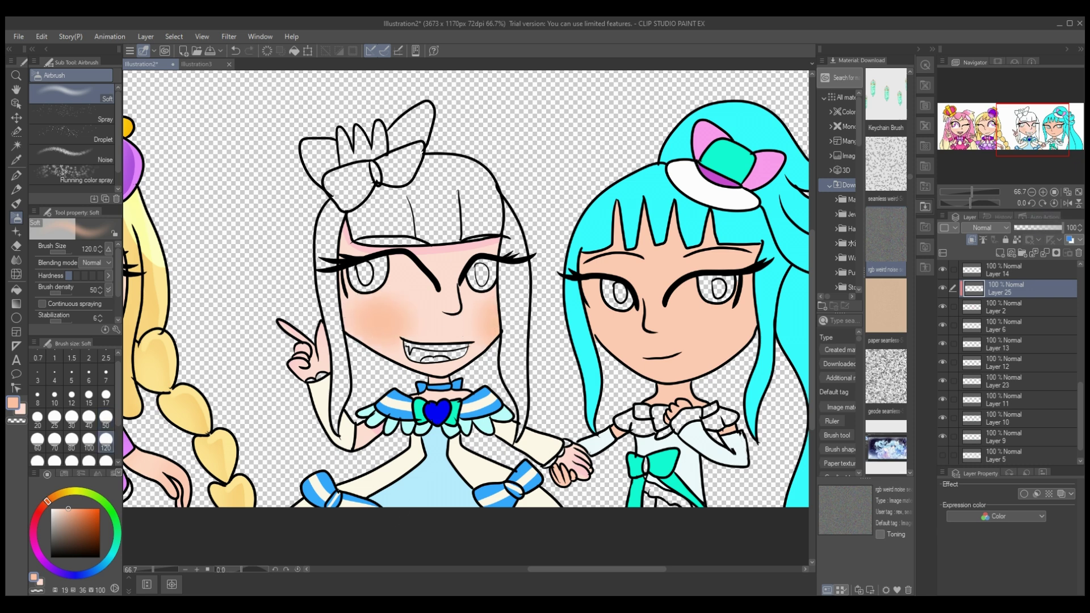
- Soften the cheek blush by lowering the opacity of its layer
left_click(1038, 228)
left_click(1045, 253)
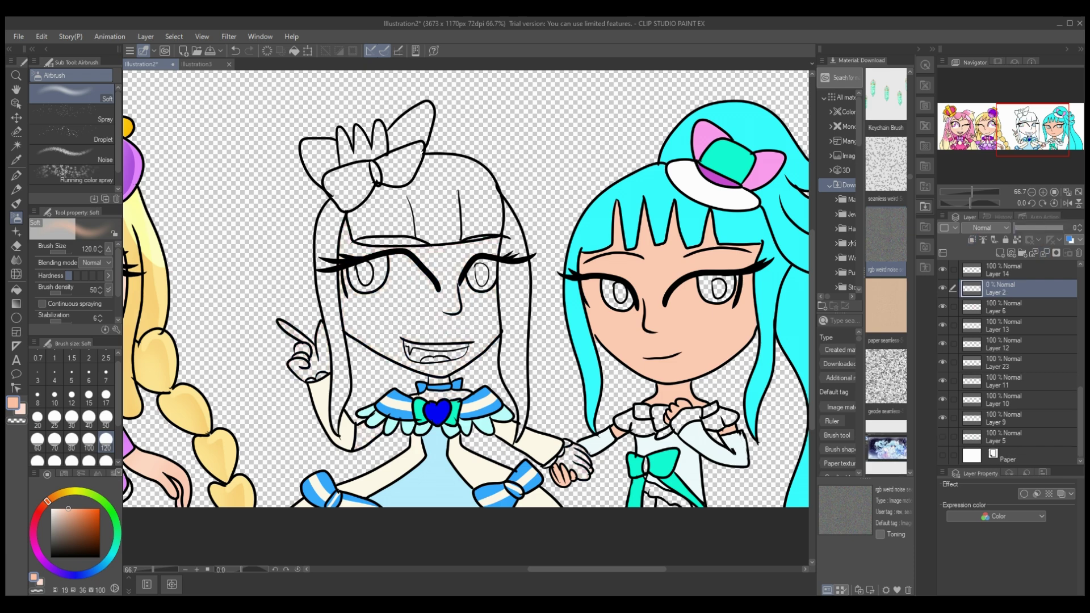
key("ctrl+z")
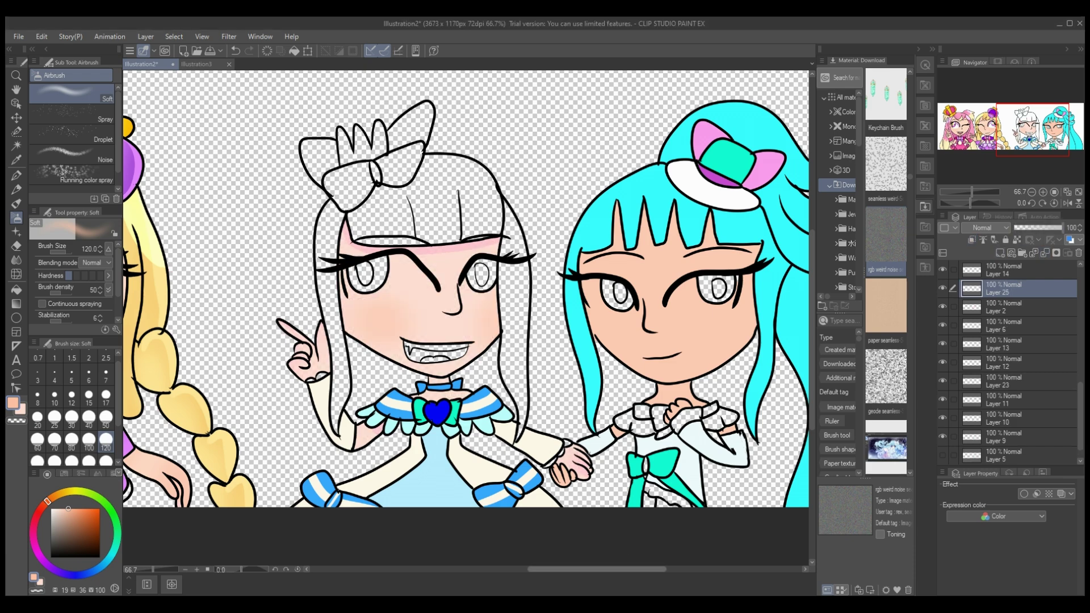
- Add a clipped Multiply layer above Layer 10 and shade the two blue skirt bows in dark blue
mouse_move(597, 569)
left_mouse_down()
mouse_move(496, 569)
mouse_move(601, 569)
left_mouse_up()
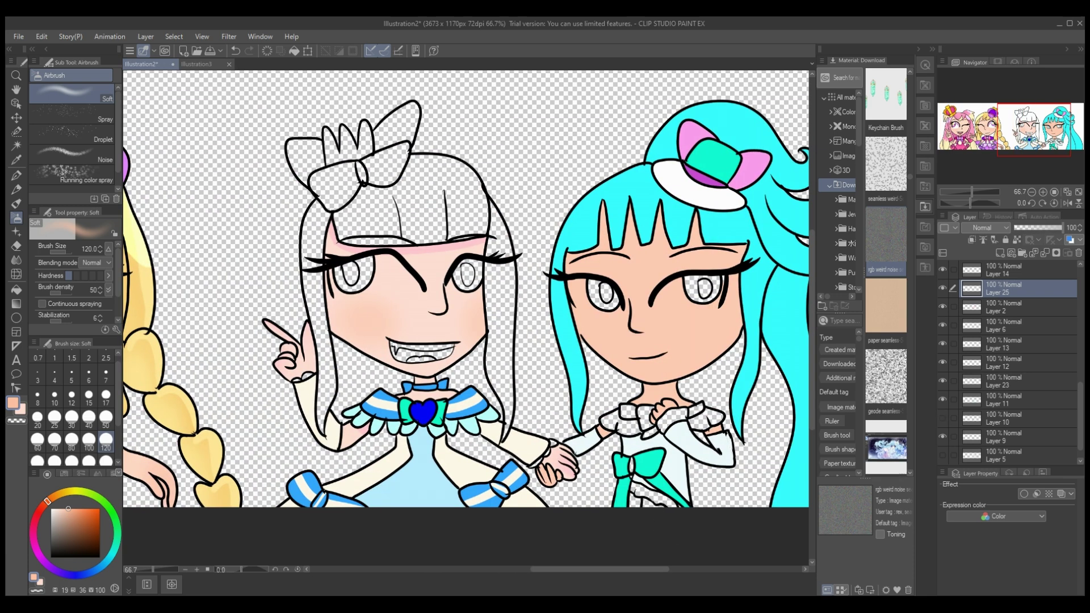
left_click(1002, 418)
left_click(1001, 253)
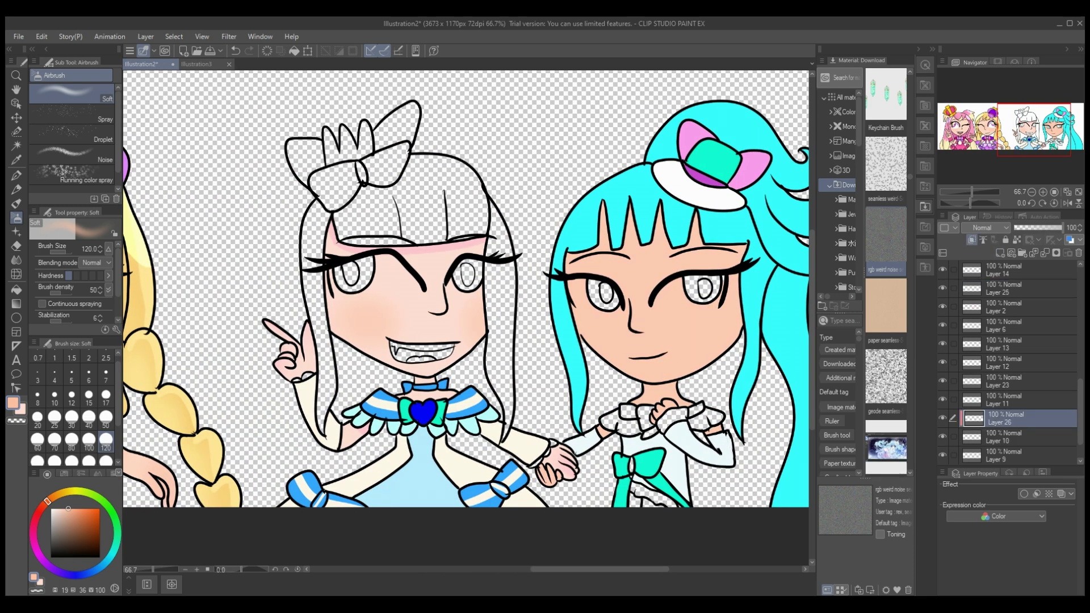
mouse_move(600, 569)
left_mouse_down()
mouse_move(558, 569)
mouse_move(579, 569)
left_mouse_up()
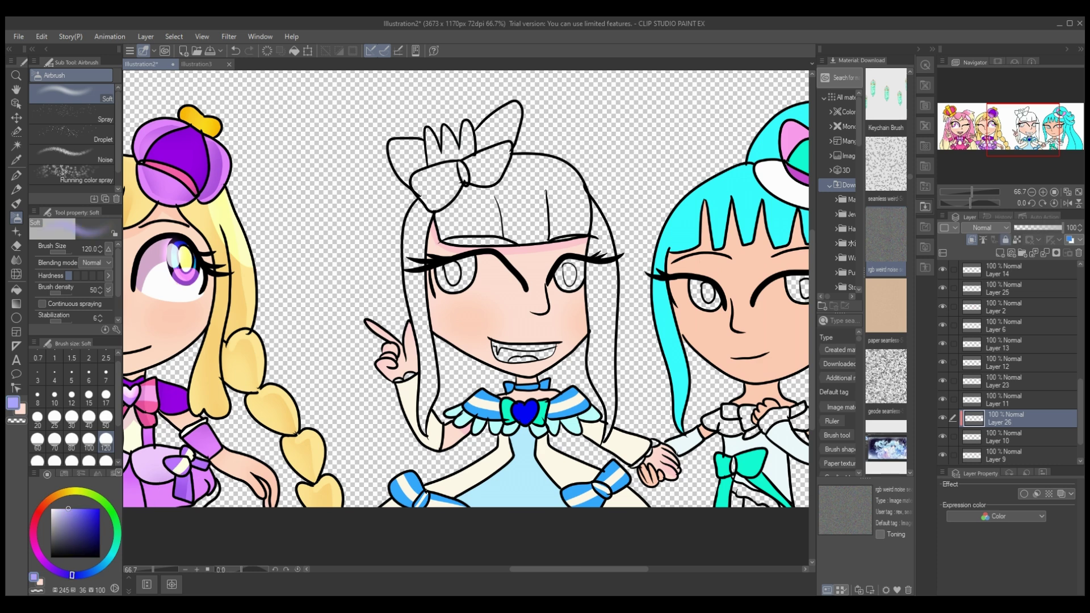
left_click(105, 417)
left_click_drag(397, 485, 432, 507)
mouse_move(547, 480)
left_mouse_down()
mouse_move(591, 491)
mouse_move(613, 457)
mouse_move(570, 491)
mouse_move(585, 489)
left_mouse_up()
- Clean up the skirt bow shading, set its layer to 64% opacity and merge it into Layer 10
key("e")
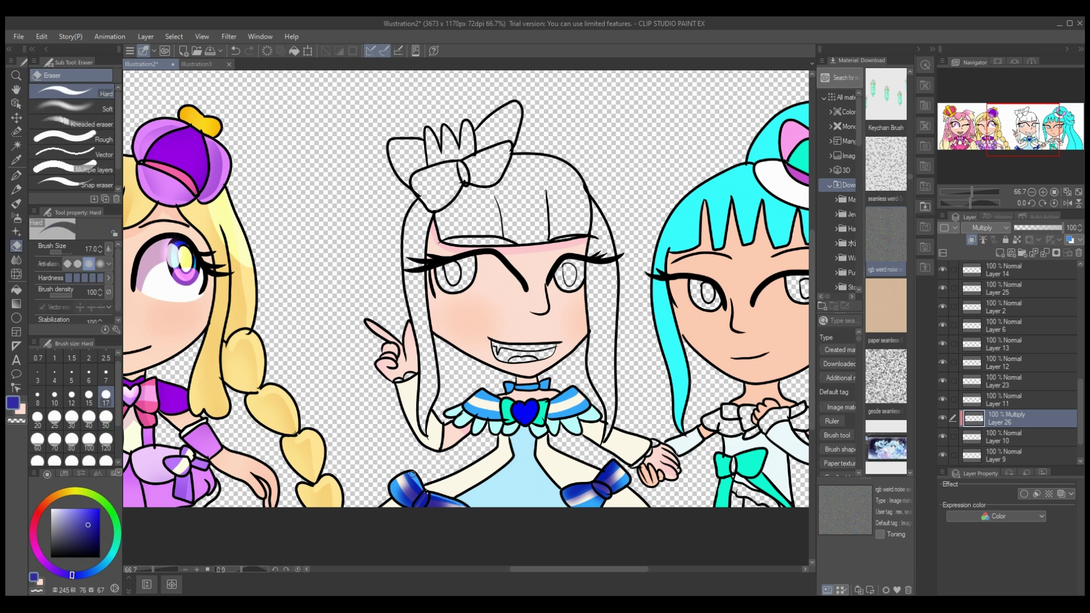
mouse_move(599, 481)
left_mouse_down()
mouse_move(619, 462)
mouse_move(629, 497)
left_mouse_up()
key("ctrl+z")
key("ctrl+z")
left_click_drag(1062, 227, 1046, 228)
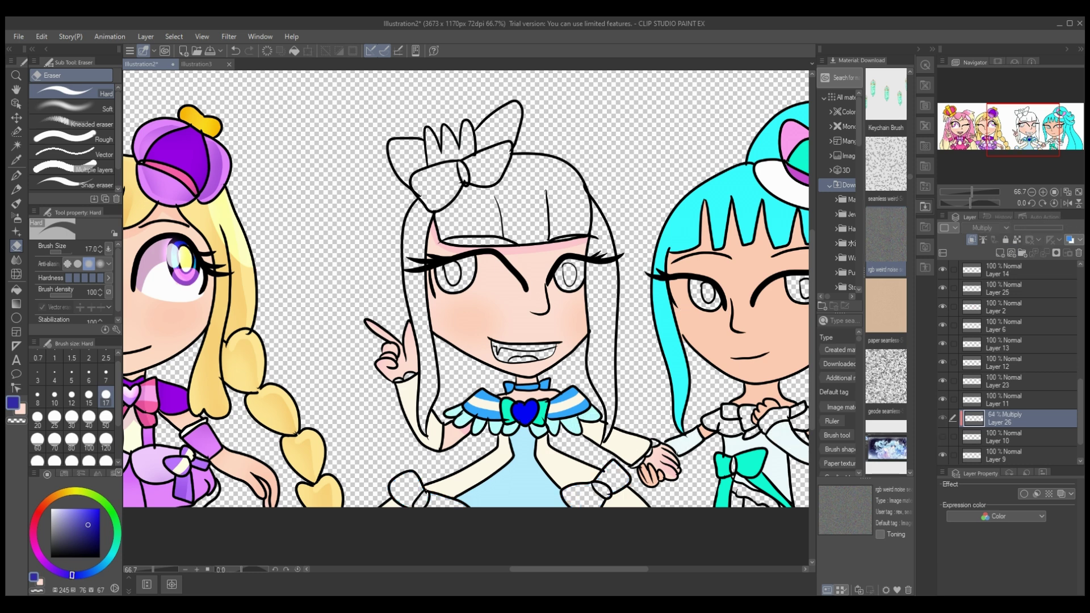
key("ctrl+e")
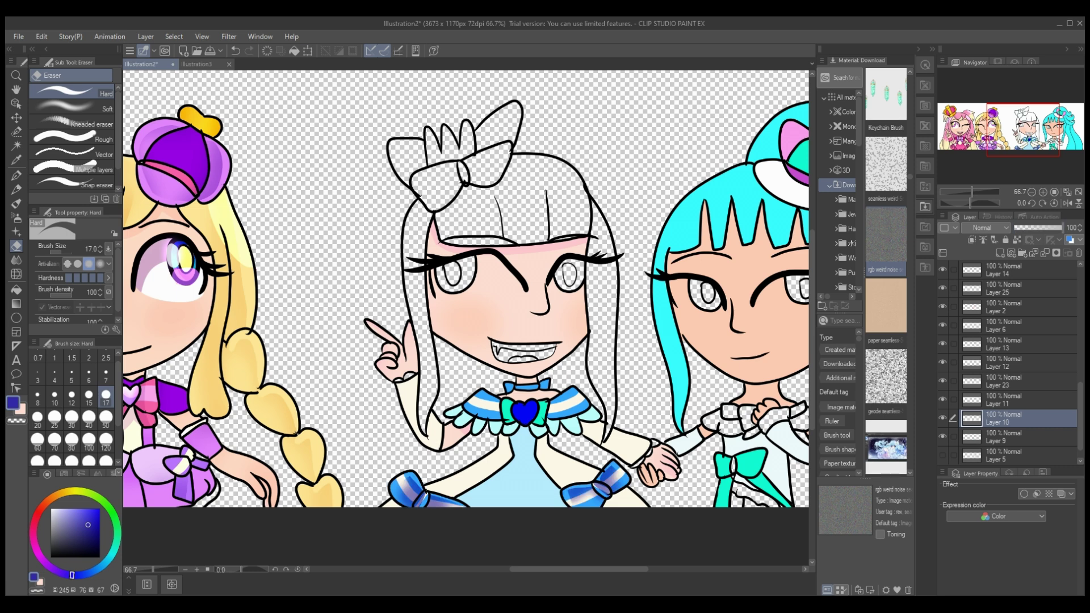
- Add a clipped Multiply layer above Layer 9 and paint dark blue shadows on the striped shoulder ribbons with a size 50 G-pen
left_click(1005, 436)
key("ctrl+z")
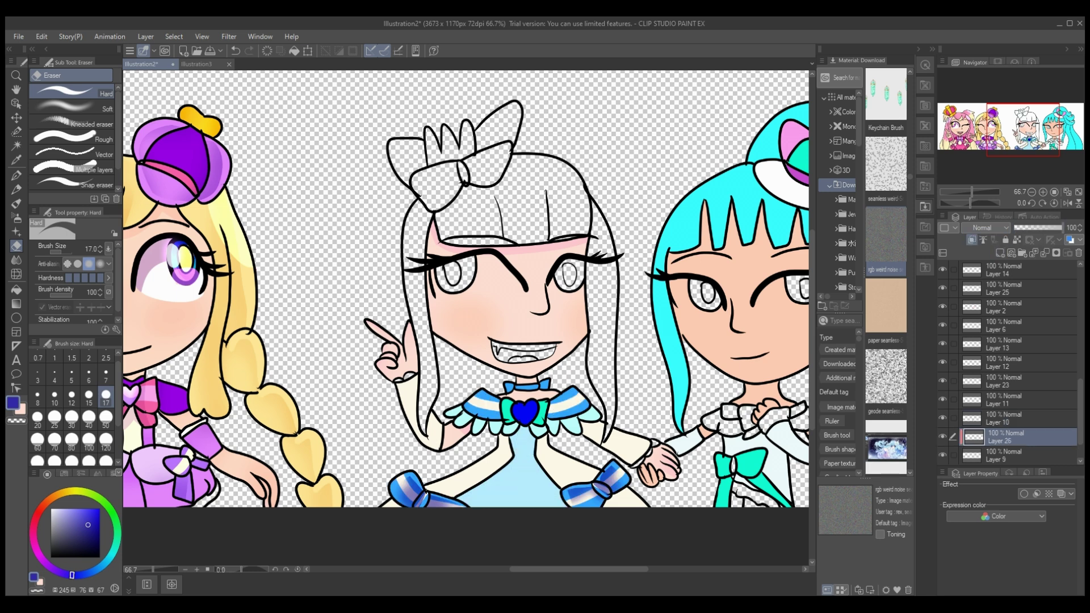
key("ctrl+z")
key("p")
left_click_drag(495, 397, 489, 418)
mouse_move(554, 389)
left_mouse_down()
mouse_move(559, 420)
mouse_move(585, 406)
left_mouse_up()
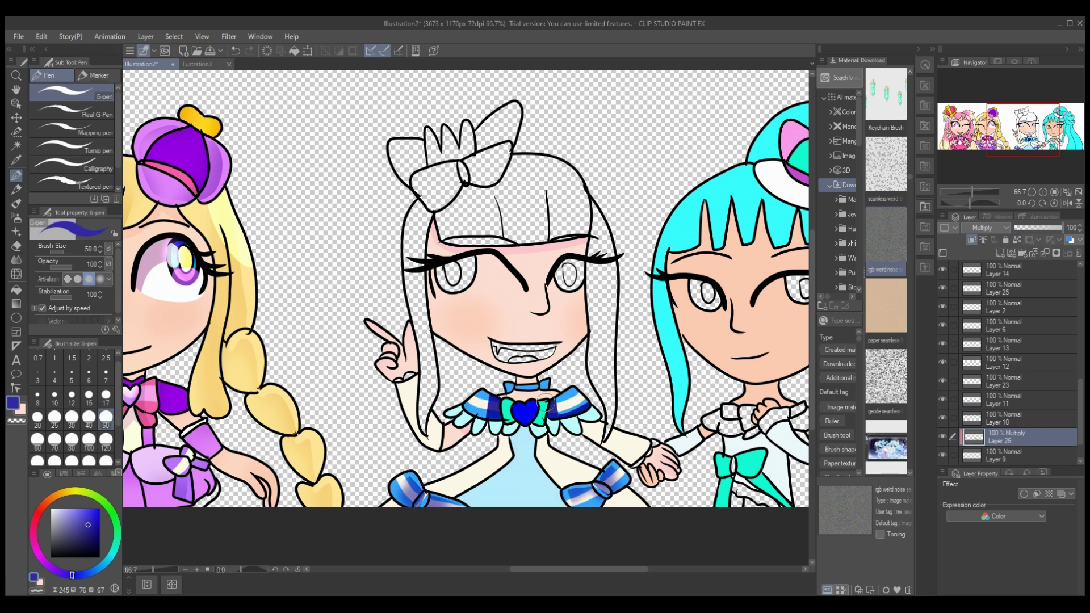
left_click_drag(486, 402, 457, 407)
- Airbrush a blue gradient along the lower part of the light blue dress with a size 120 soft brush
left_click(105, 564)
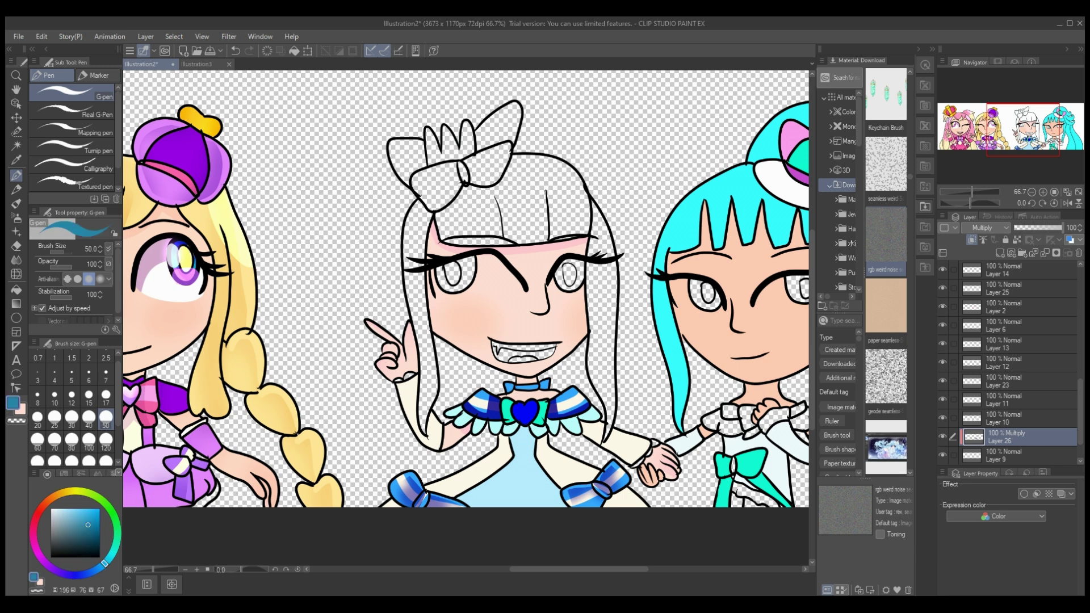
left_click(16, 231)
left_click(16, 218)
left_click(106, 447)
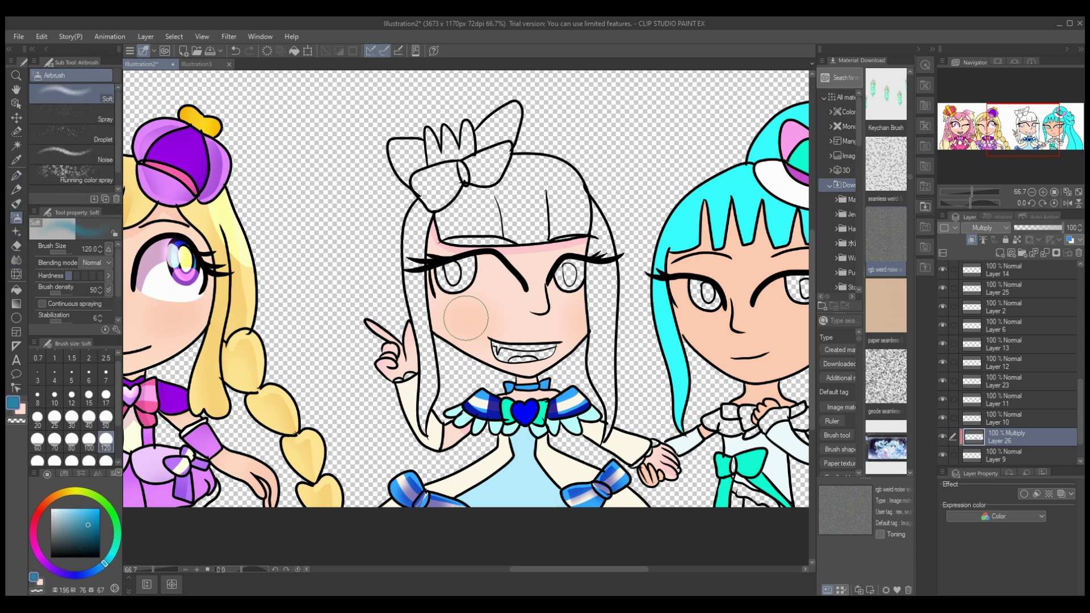
left_click(235, 50)
left_click(95, 570)
left_click(86, 508)
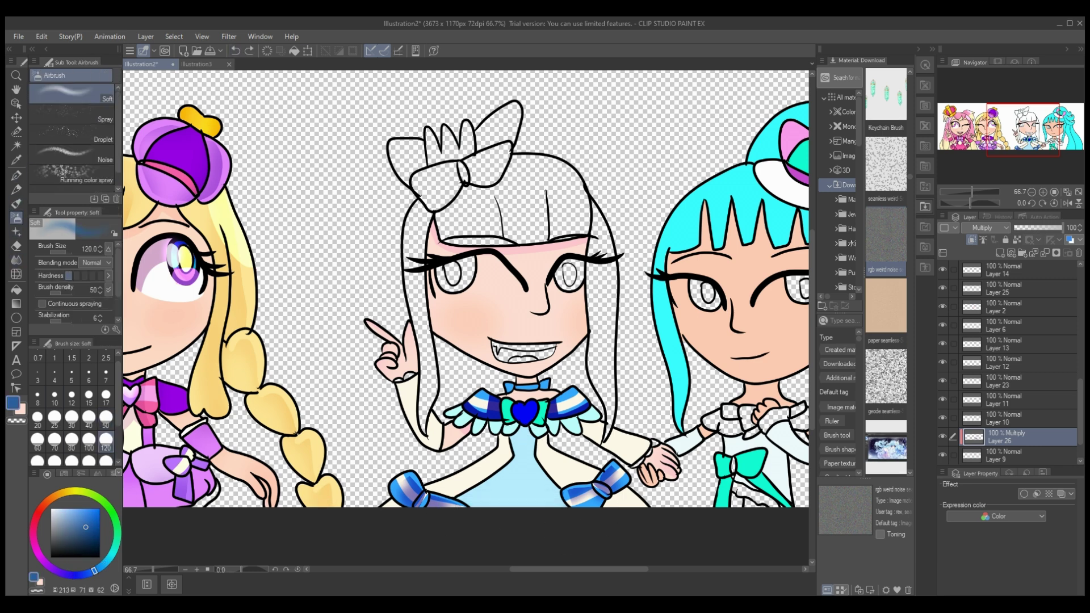
mouse_move(457, 499)
left_mouse_down()
mouse_move(592, 519)
mouse_move(604, 496)
left_mouse_up()
- Blur the shoulder ribbon shadows with a size 50 brush and merge the shading layer into Layer 9
left_click(16, 259)
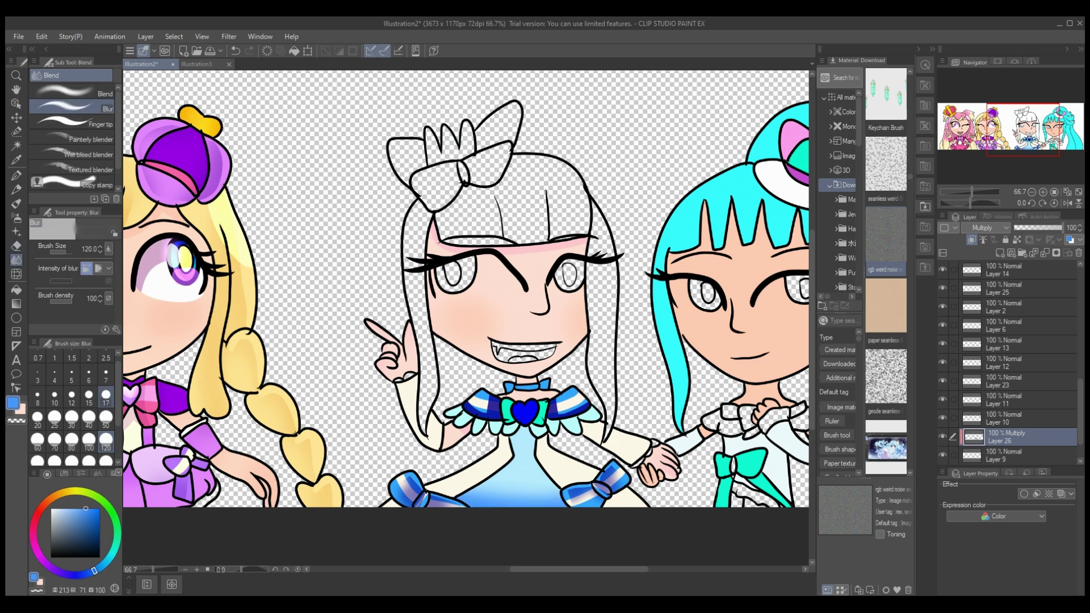
left_click(106, 425)
mouse_move(472, 393)
left_mouse_down()
mouse_move(556, 408)
mouse_move(584, 386)
left_mouse_up()
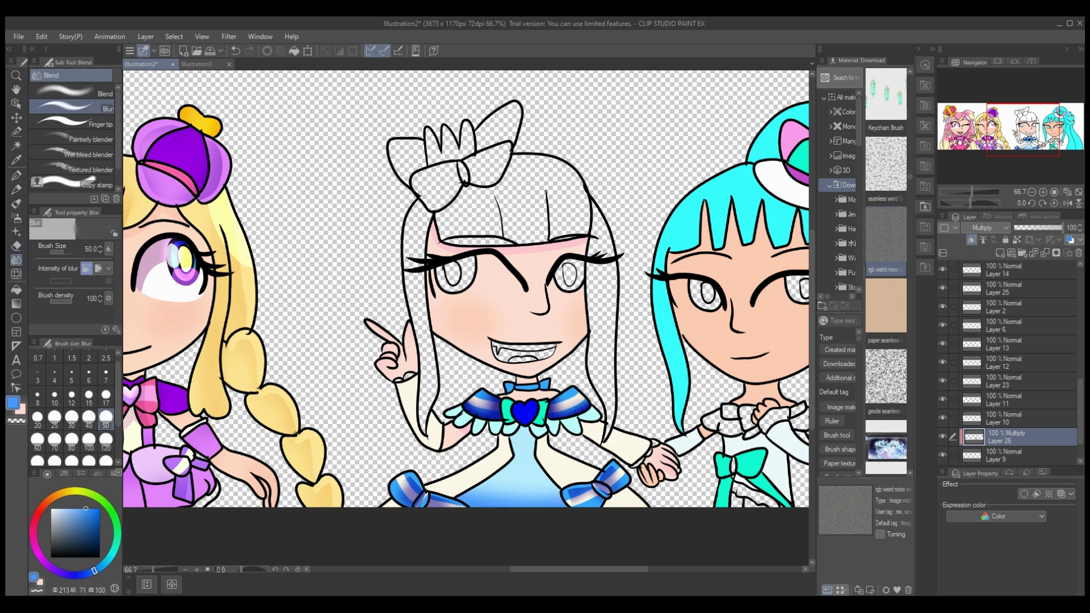
key("e")
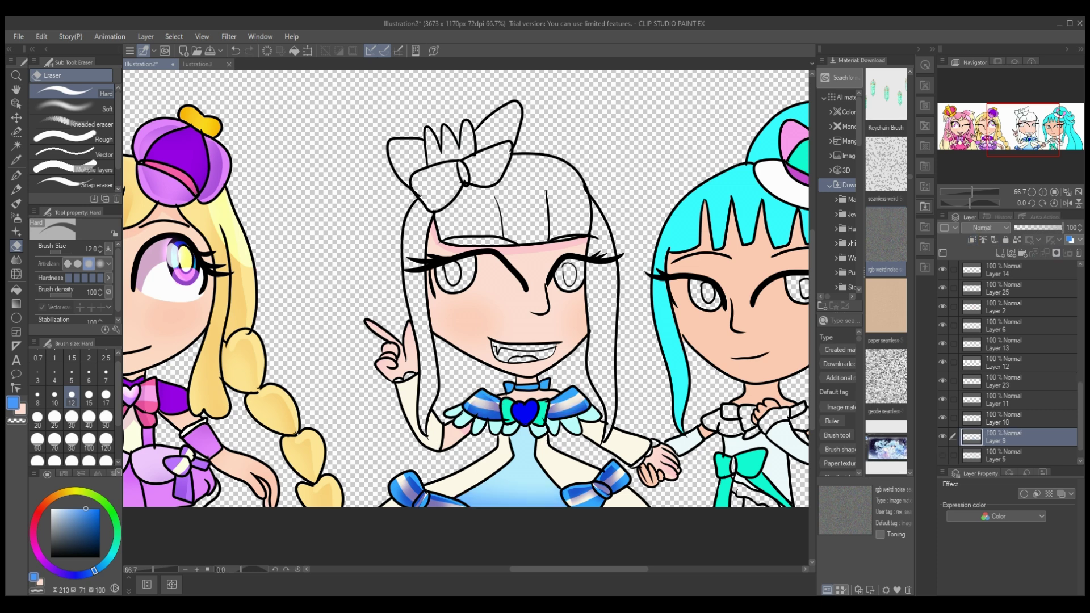
key("ctrl+e")
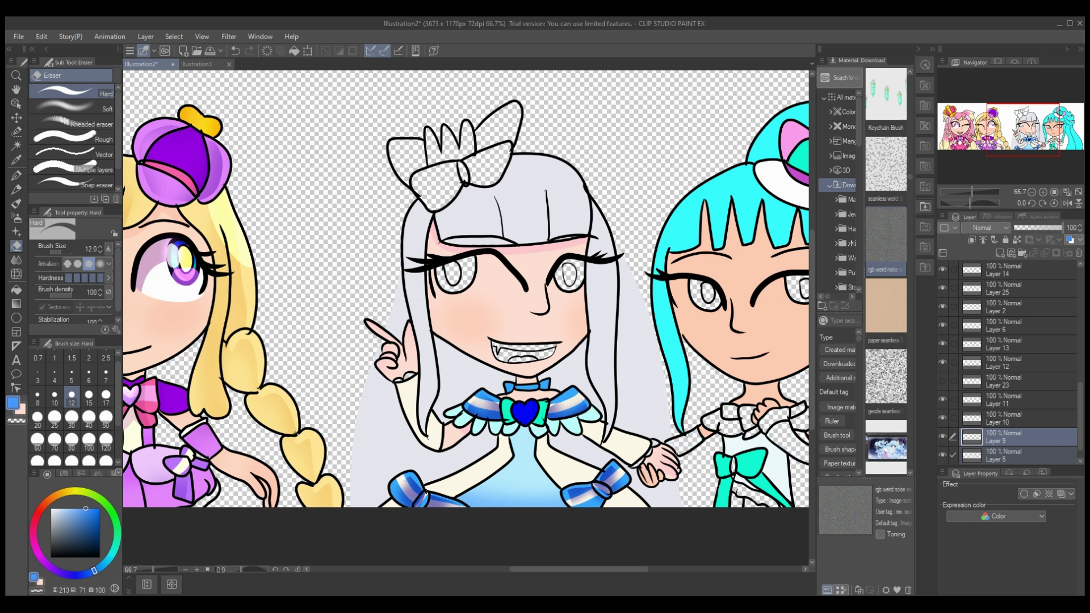
key("ctrl+z")
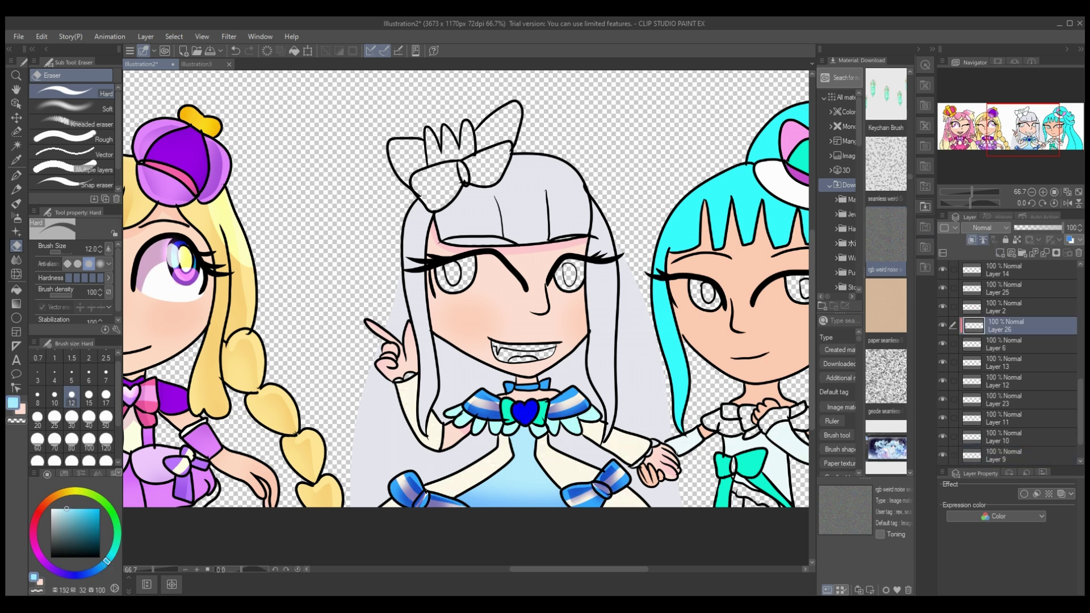
- Shade the cream sleeves and overskirt in light blue on the Multiply layer above Layer 6, blending the sleeve shadows with Blur
key("b")
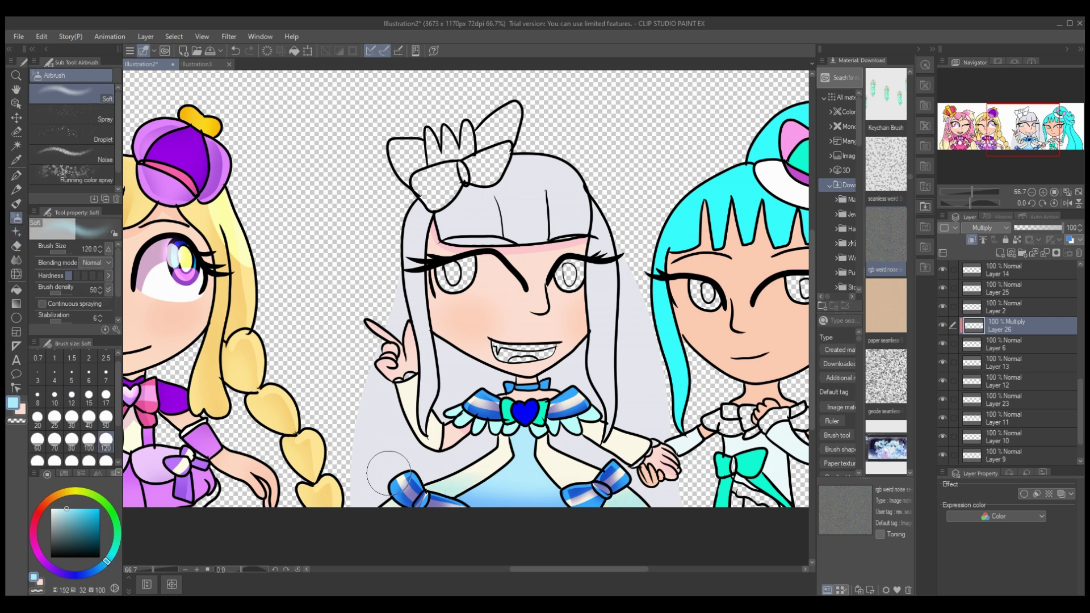
left_click(16, 175)
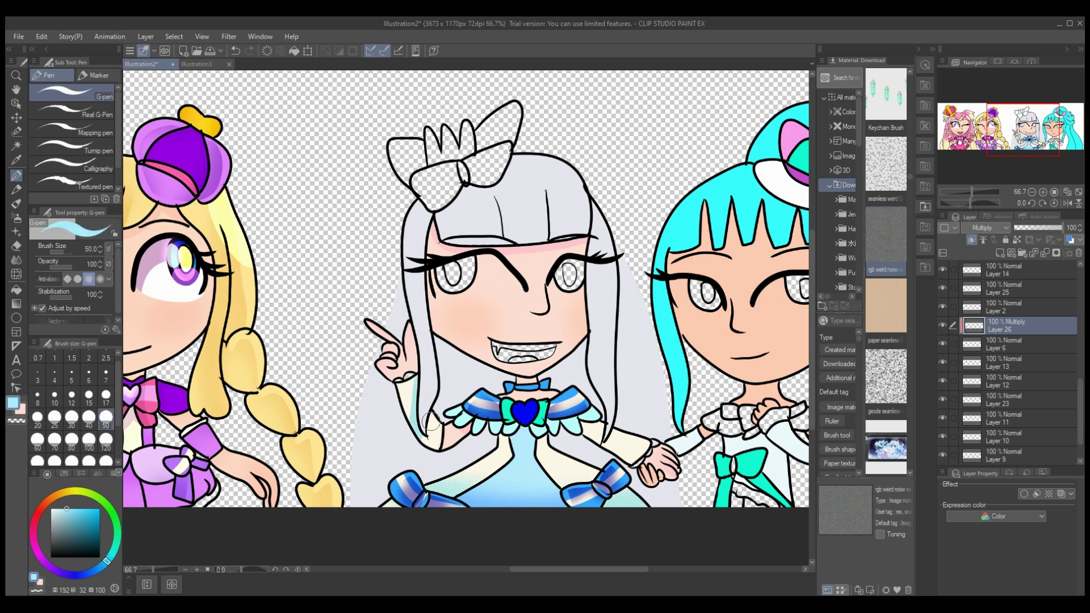
key("j")
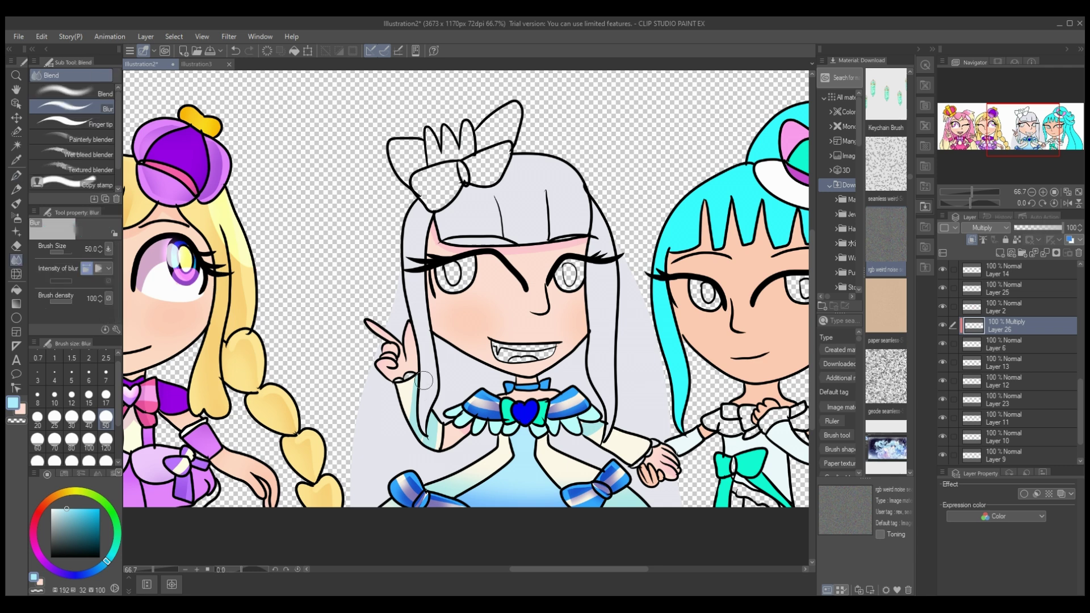
key("p")
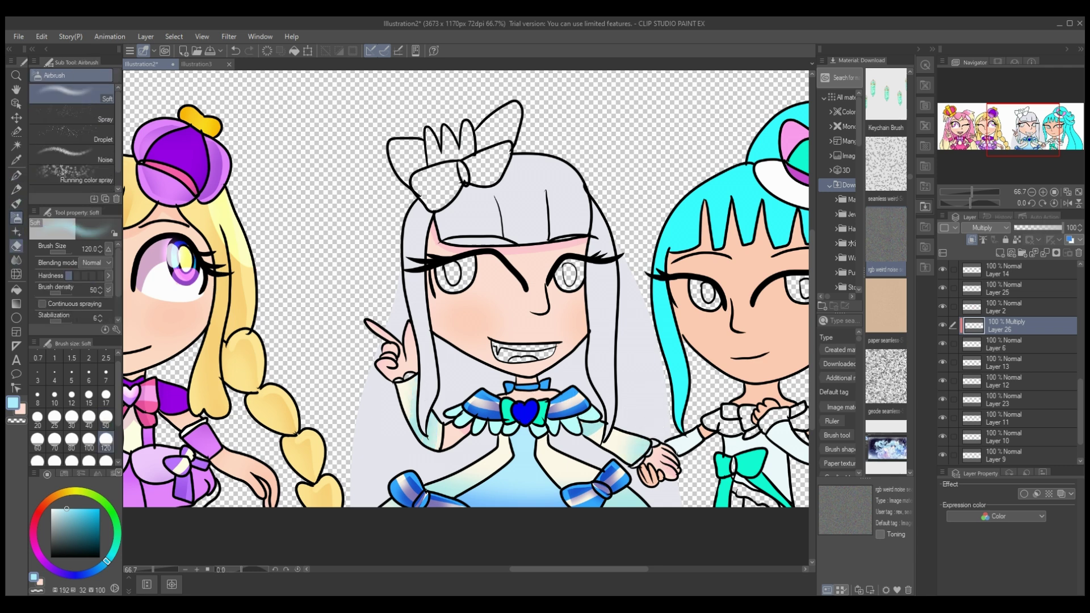
- Touch up the light blue shading on the cream fabric, set its layer to 59% opacity and merge it into Layer 6
left_click(16, 246)
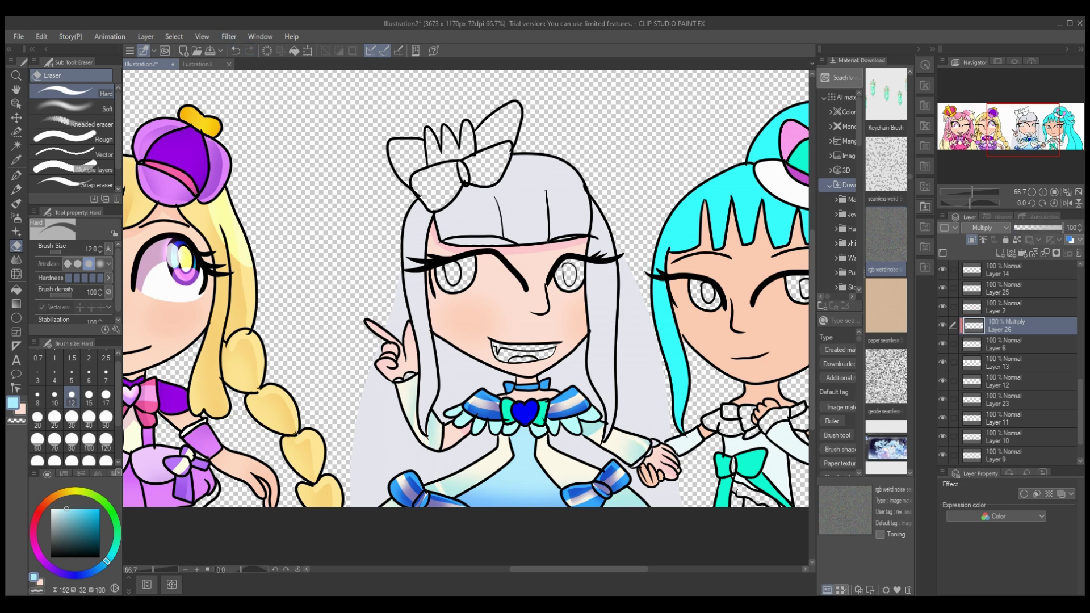
key("b")
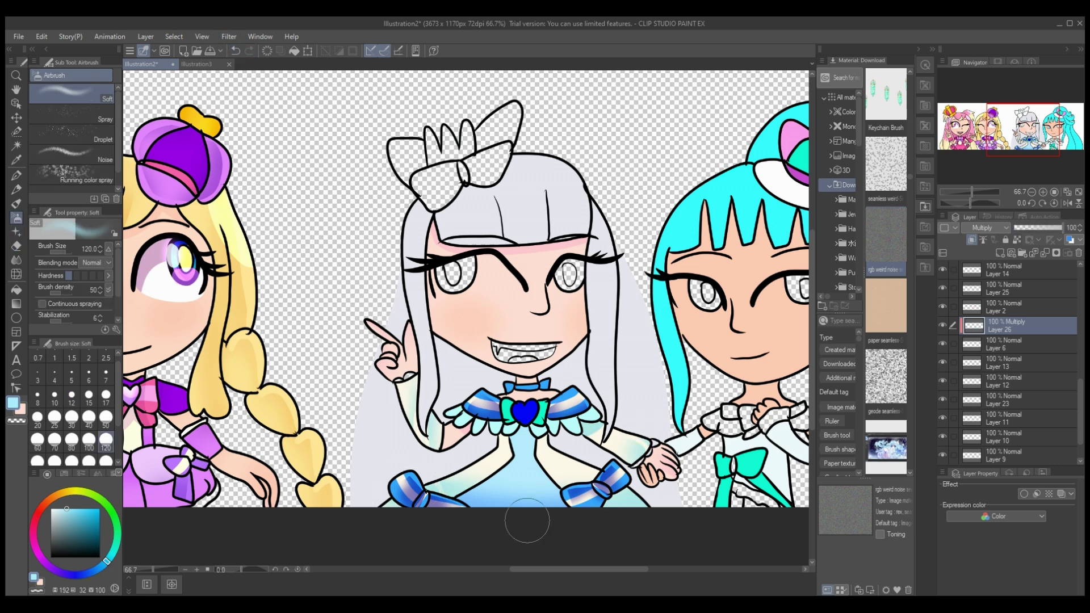
key("e")
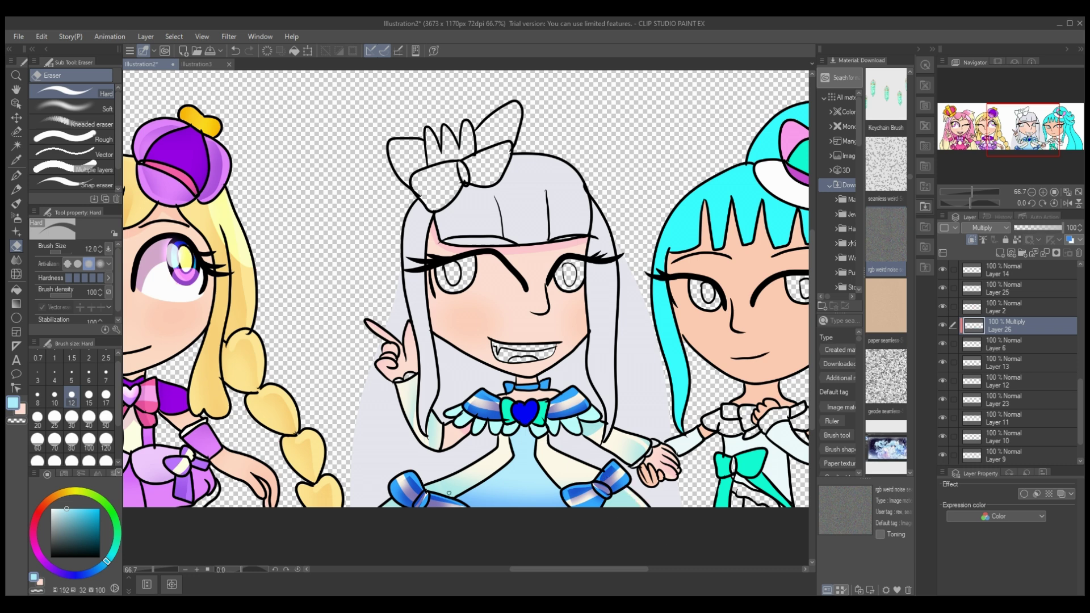
left_click_drag(1061, 227, 1043, 227)
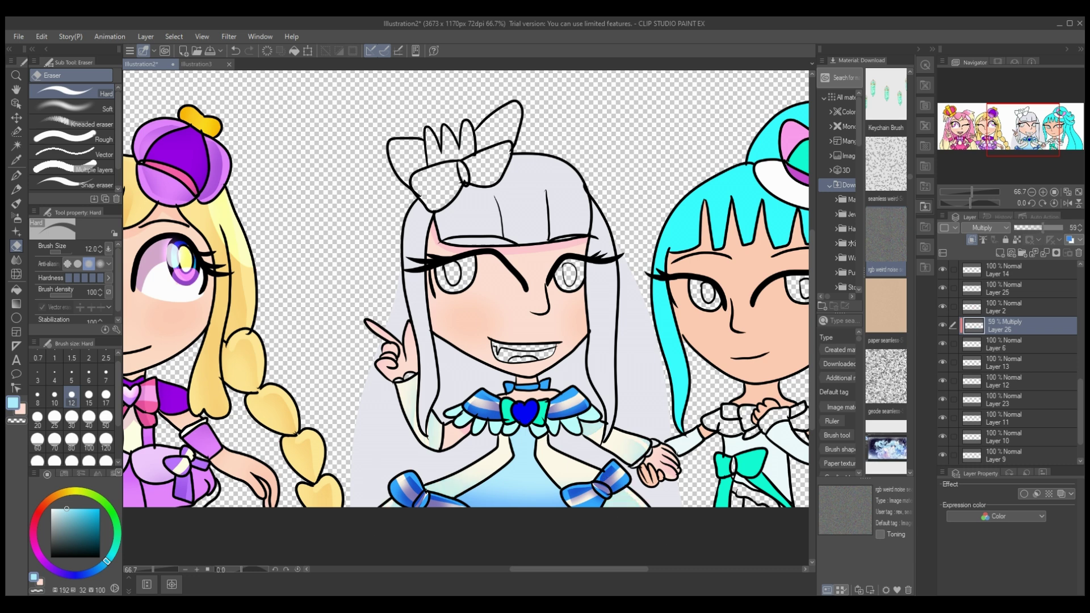
key("ctrl+z")
key("ctrl+z")
key("ctrl+z")
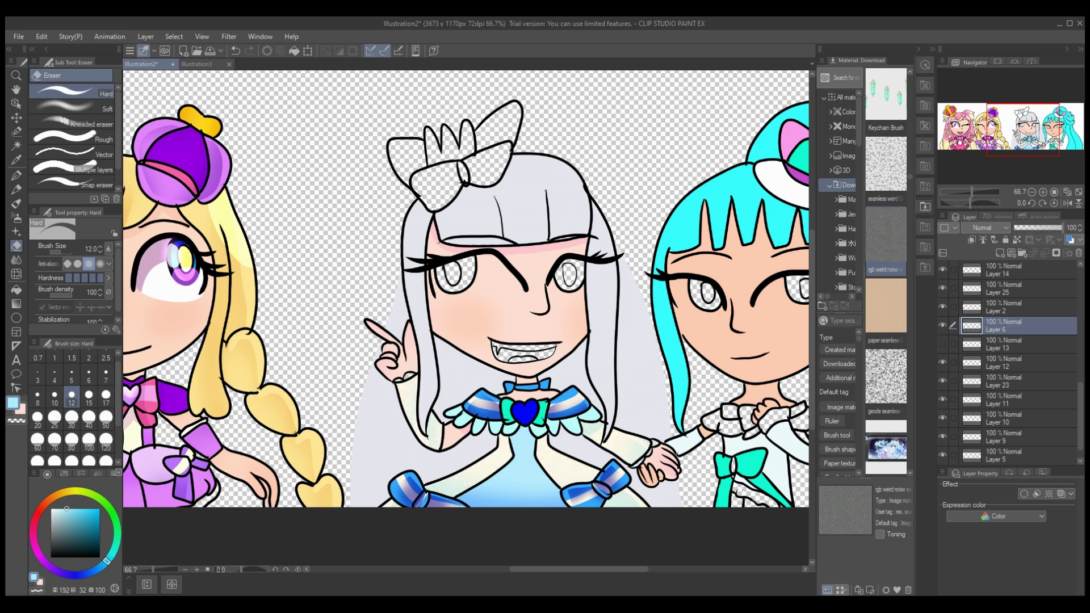
- Airbrush dark blue shading onto the chest heart at brush size 30, on a Normal layer clipped above Layer 13
key("ctrl+z")
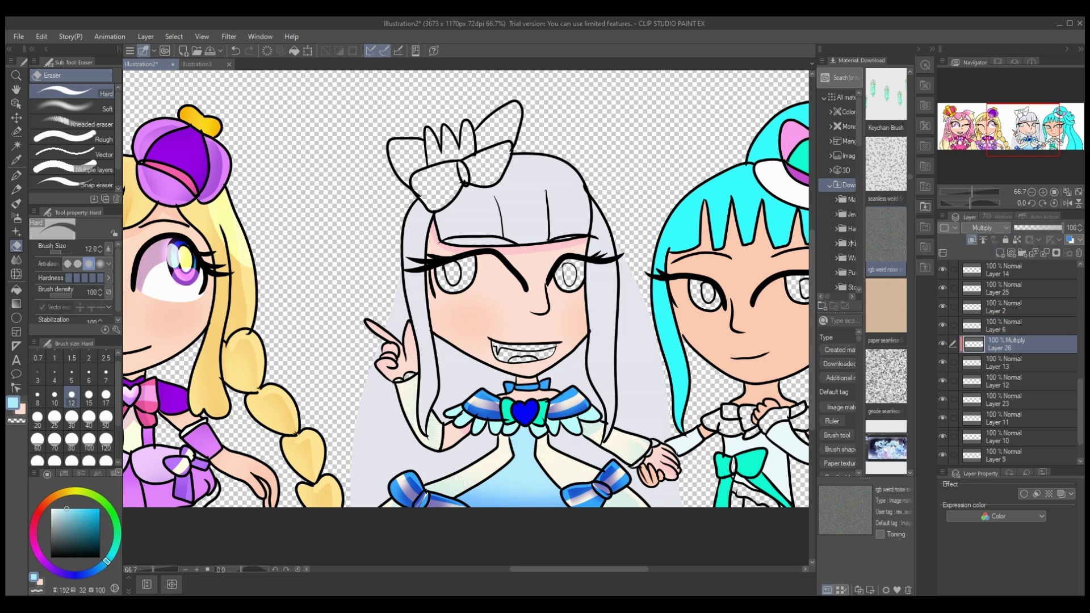
key("b")
key("ctrl+z")
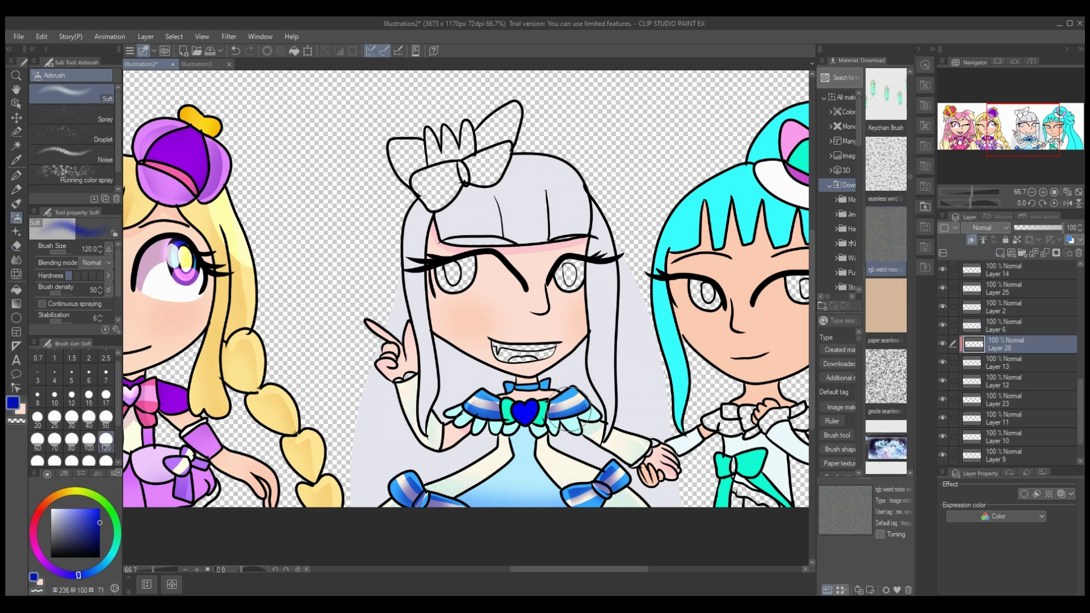
left_click(72, 419)
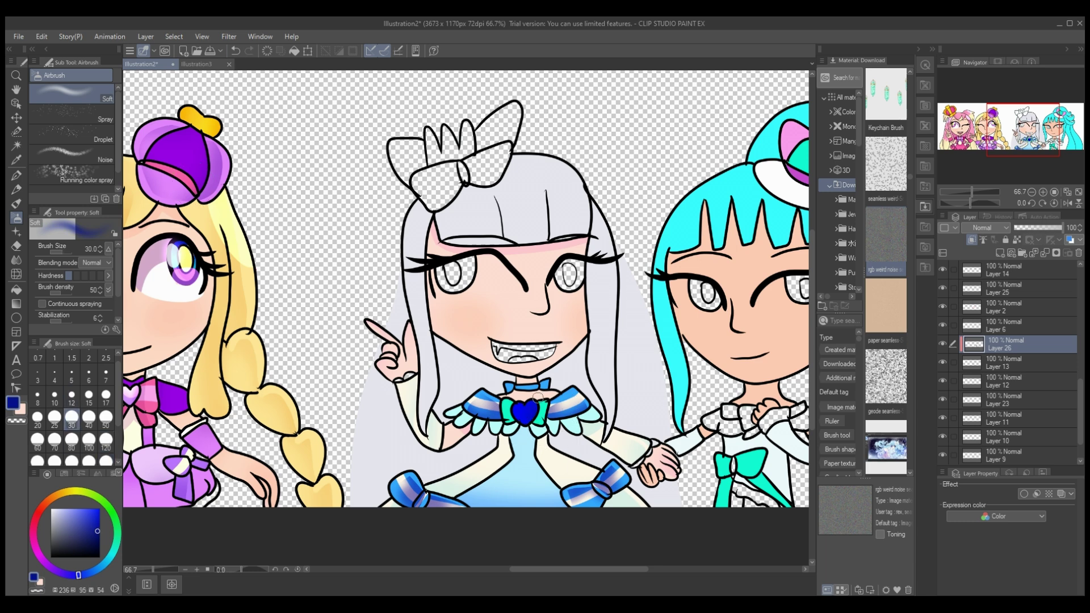
- Add a clipped Add (Glow) layer above the heart shading and airbrush a light cyan highlight onto the heart at size 30
key("ctrl+shift+n")
key("p")
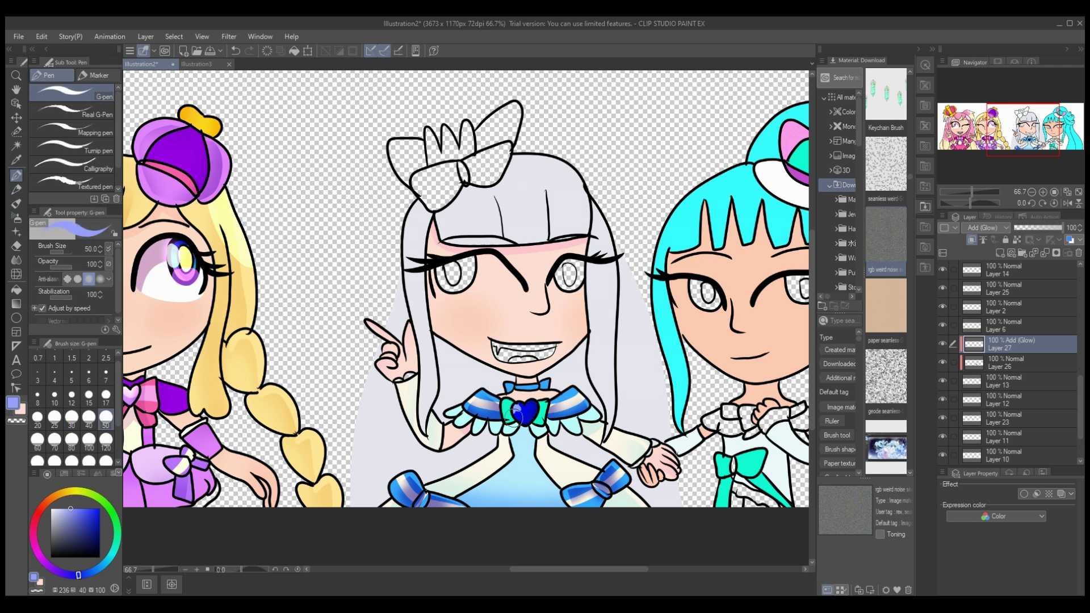
key("ctrl+z")
left_click(106, 395)
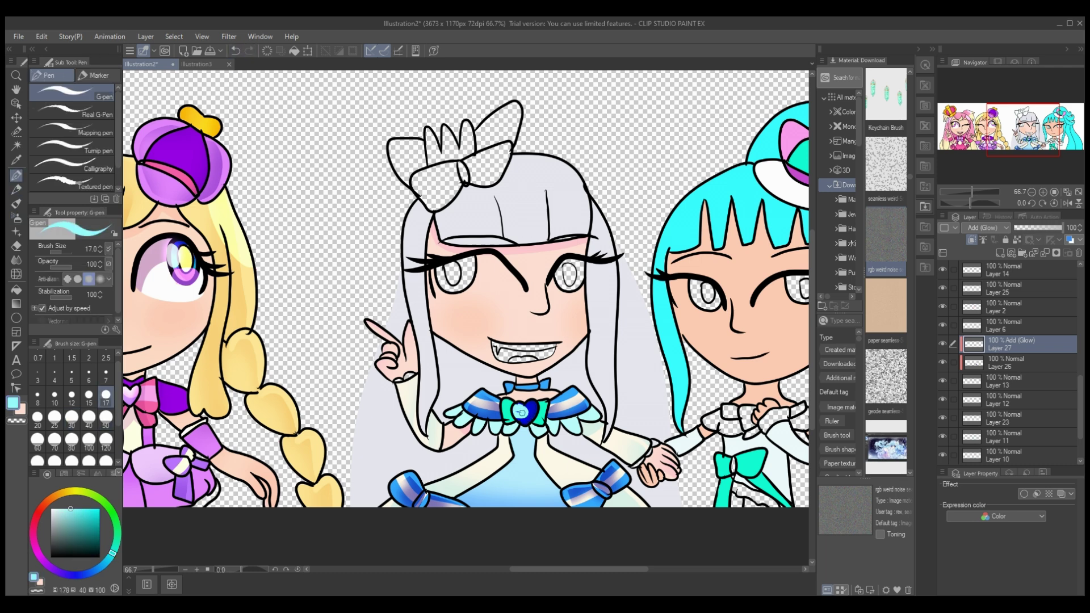
left_click(235, 50)
key("b")
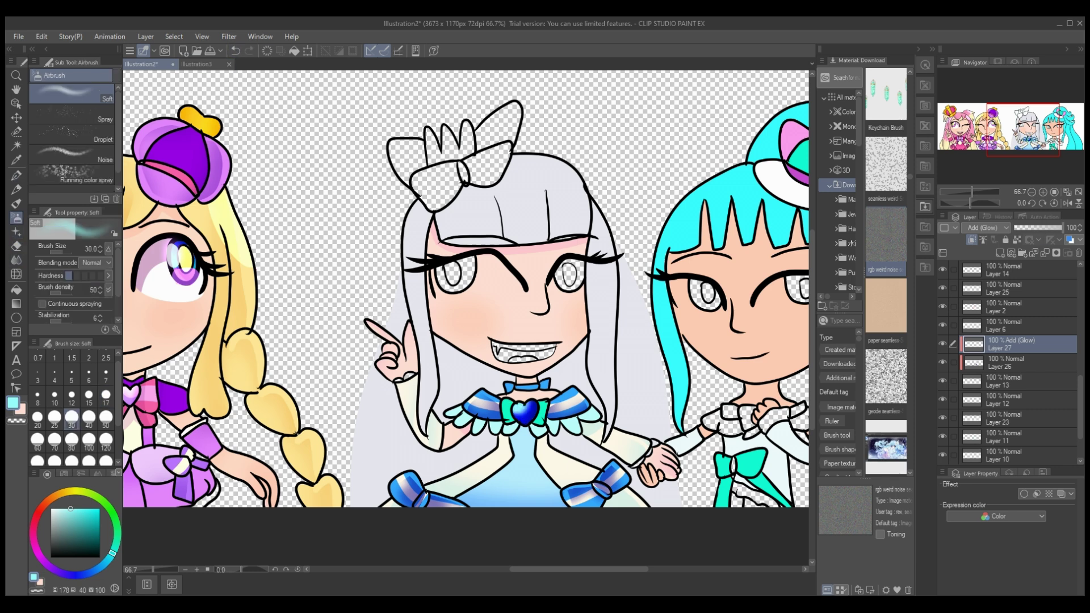
- Airbrush the heart's cyan highlight at size 50, set its glow layer to 59% opacity and merge both heart layers into Layer 13
left_click(105, 417)
left_click_drag(514, 395, 531, 417)
left_click_drag(1063, 228, 1042, 228)
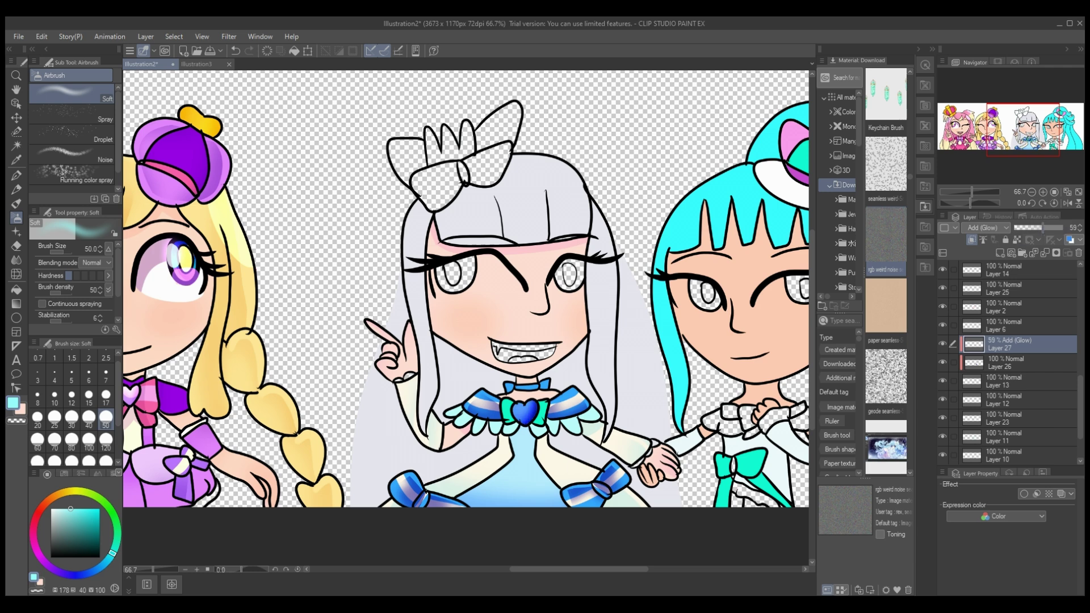
key("ctrl+e")
key("ctrl+e")
left_click(943, 363)
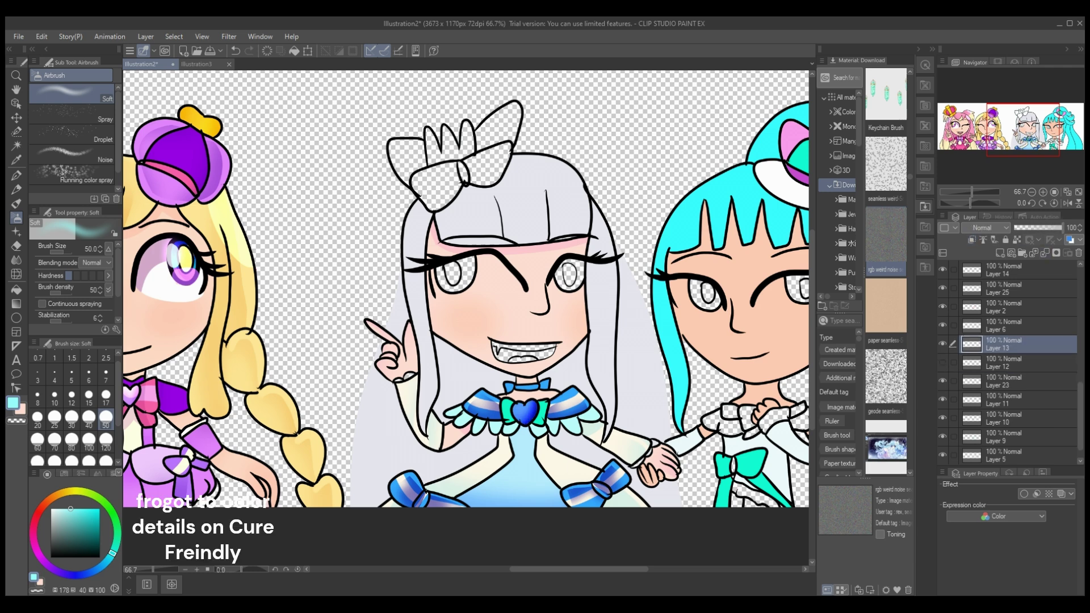
- Shade the green parts of the chest bow in dark teal on a clipped Multiply layer above Layer 12, and merge it down
key("ctrl+z")
key("ctrl+z")
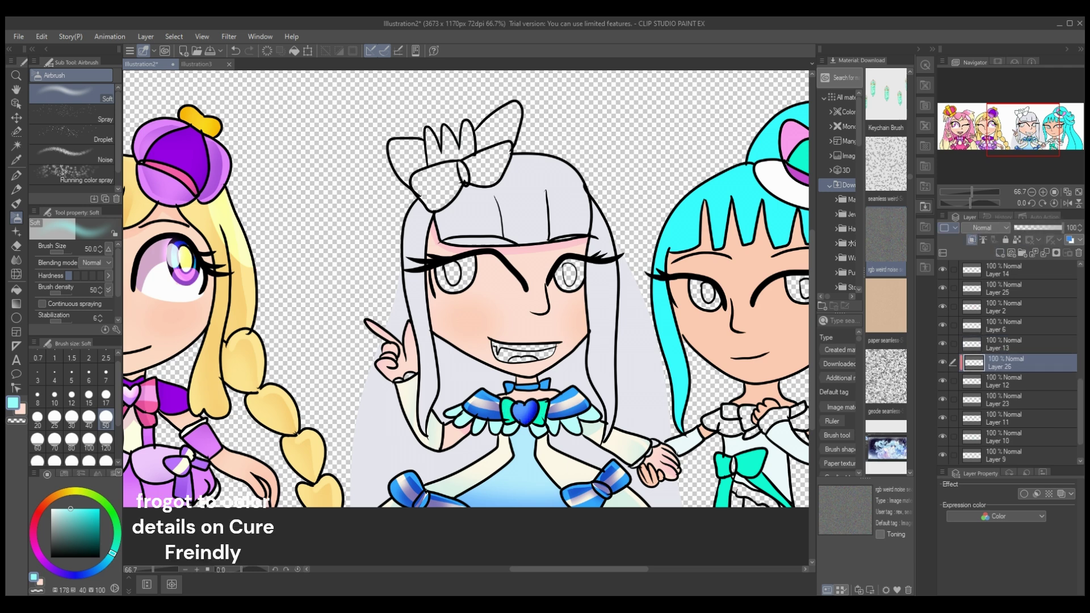
key("p")
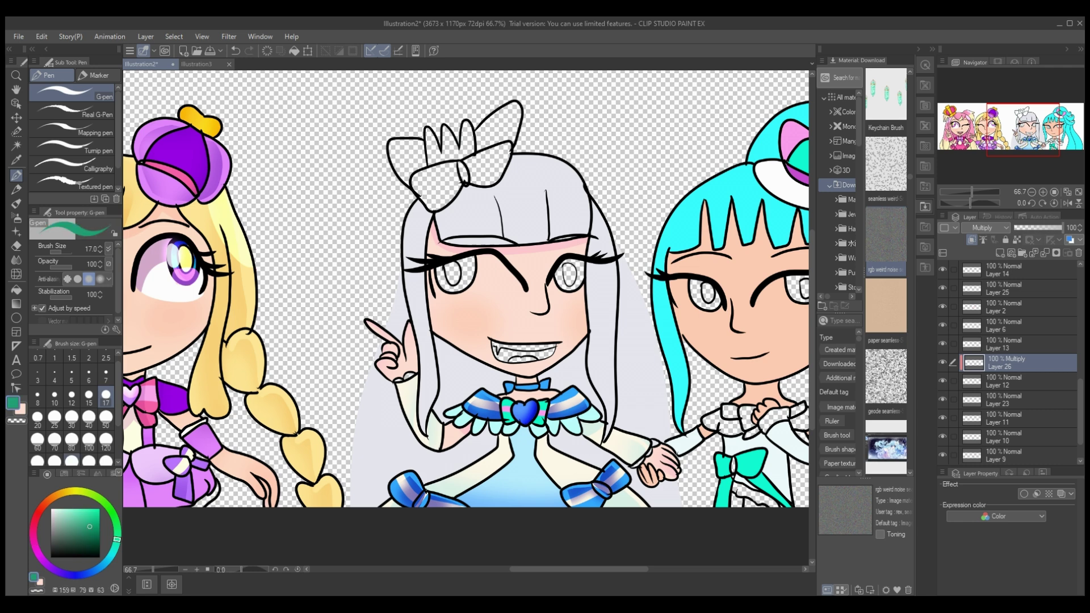
key("b")
key("e")
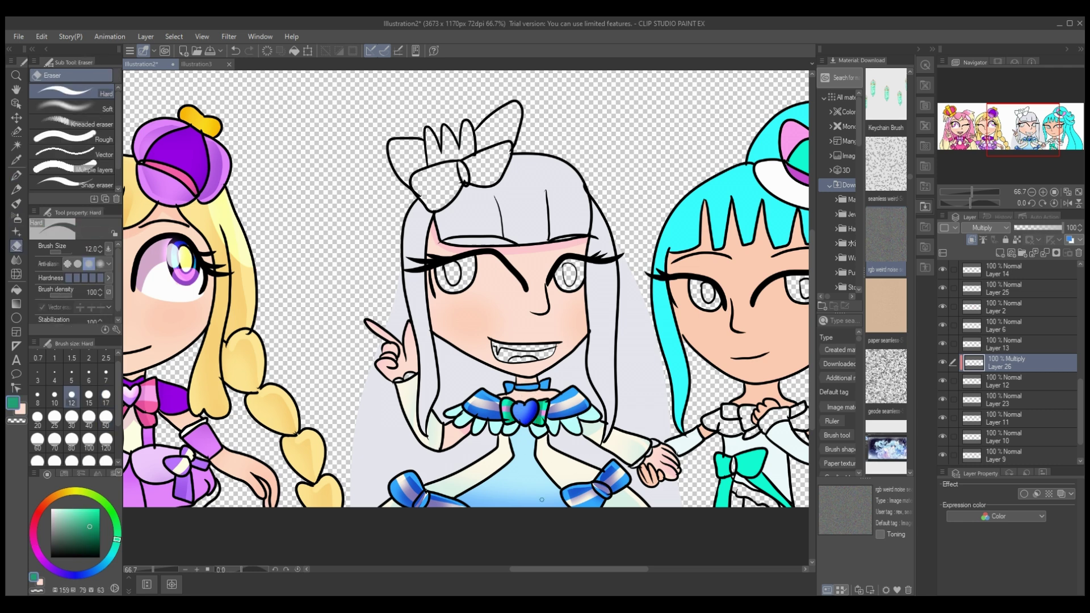
key("ctrl+e")
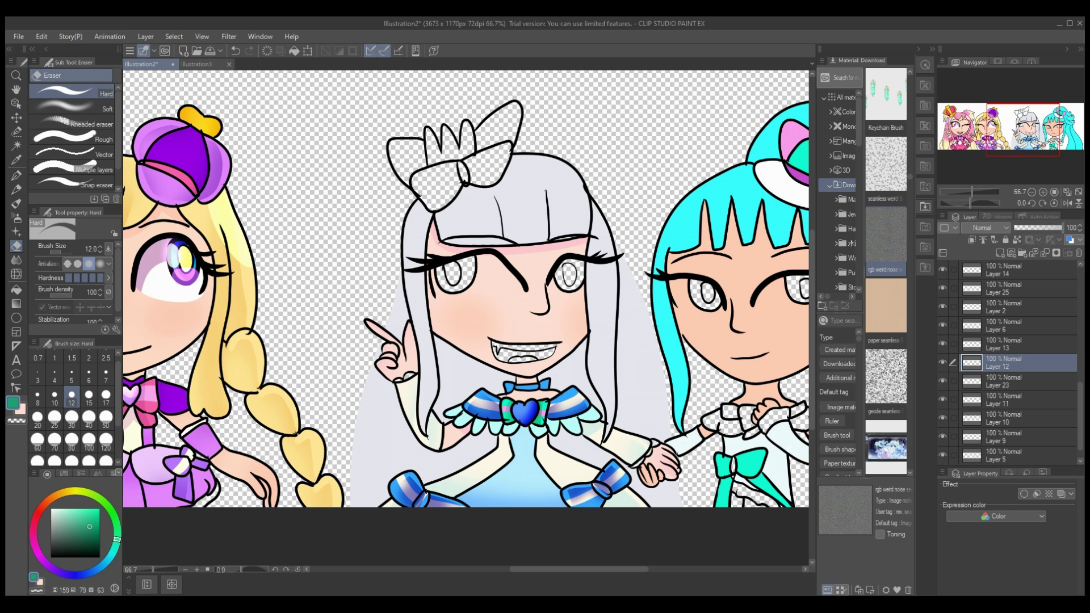
- Shade the chest bow's white stripes in dark purple on a clipped Multiply layer above Layer 11 at 28% opacity, and merge it down
key("ctrl+z")
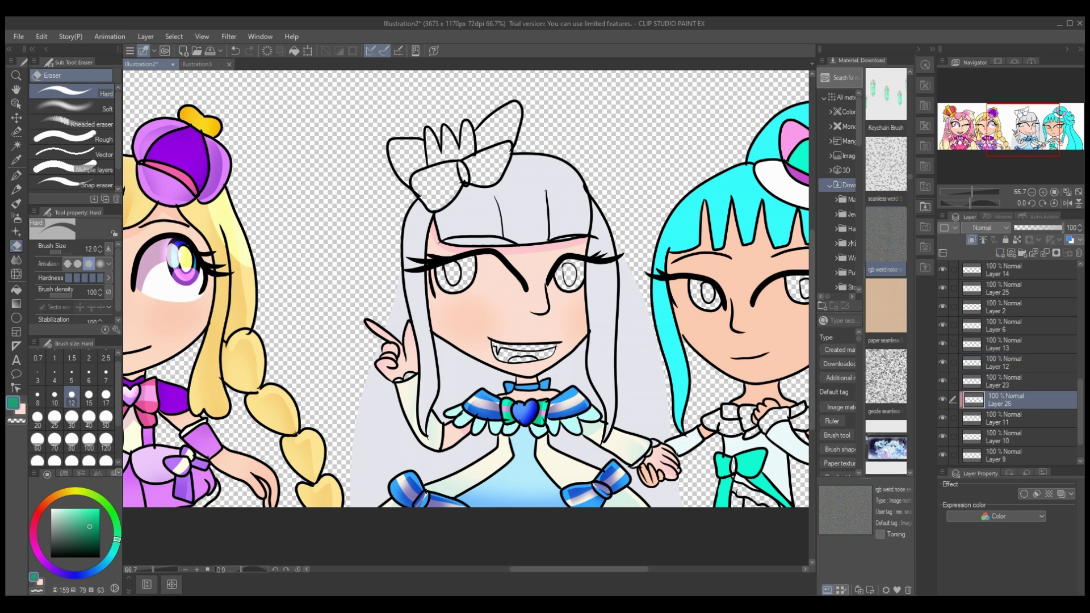
key("p")
mouse_move(460, 400)
left_mouse_down()
mouse_move(521, 431)
mouse_move(603, 403)
left_mouse_up()
key("ctrl+z")
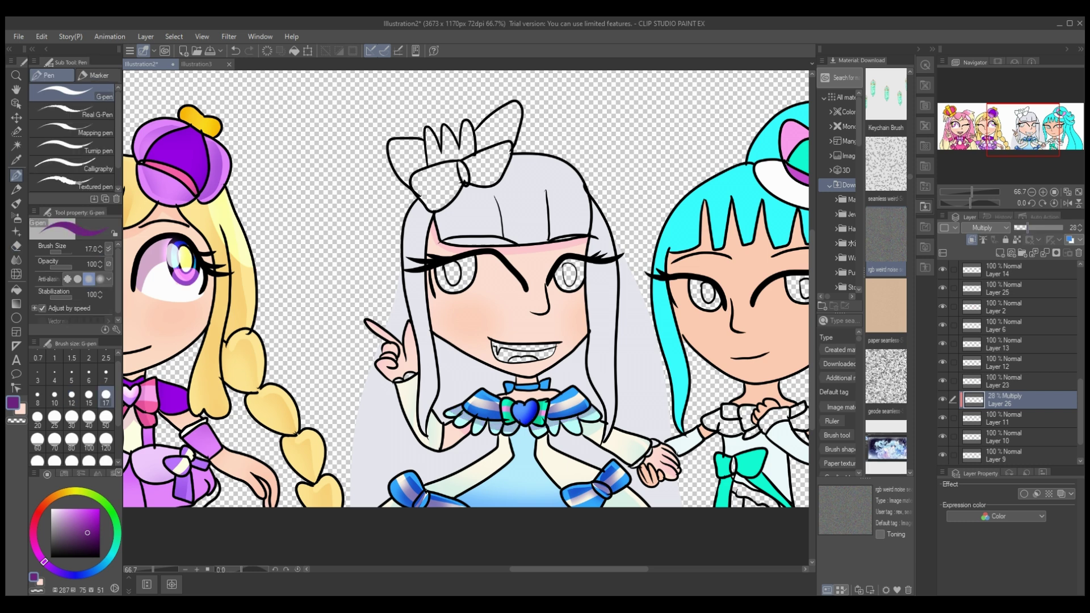
key("ctrl+e")
- Check Layer 10's content by toggling its visibility, and merge the layers down through Layer 10 into Layer 9
left_click(943, 419)
left_click(942, 419)
key("ctrl+e")
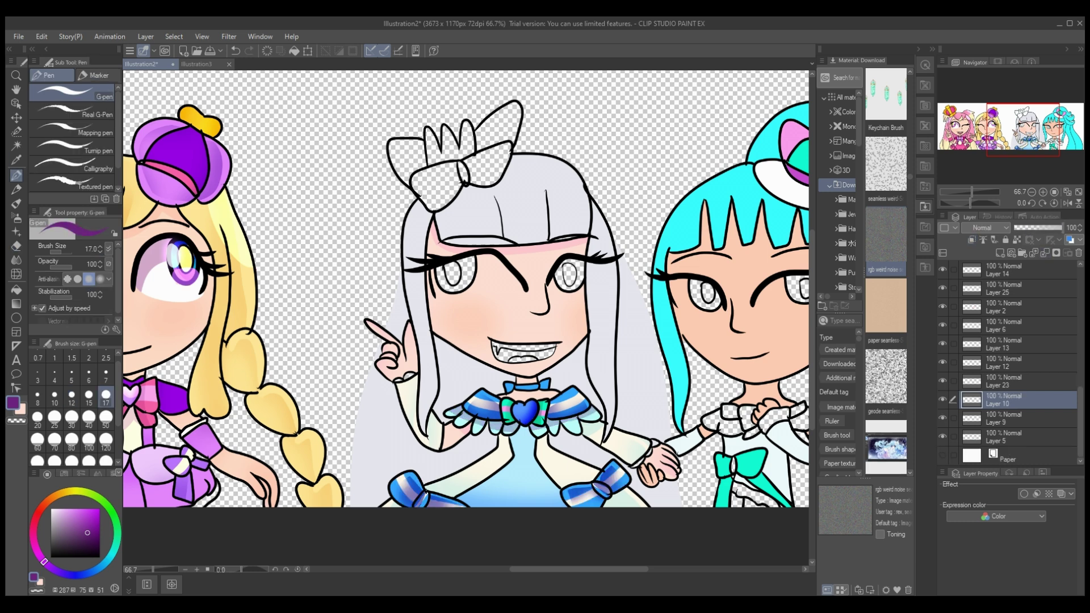
key("ctrl+e")
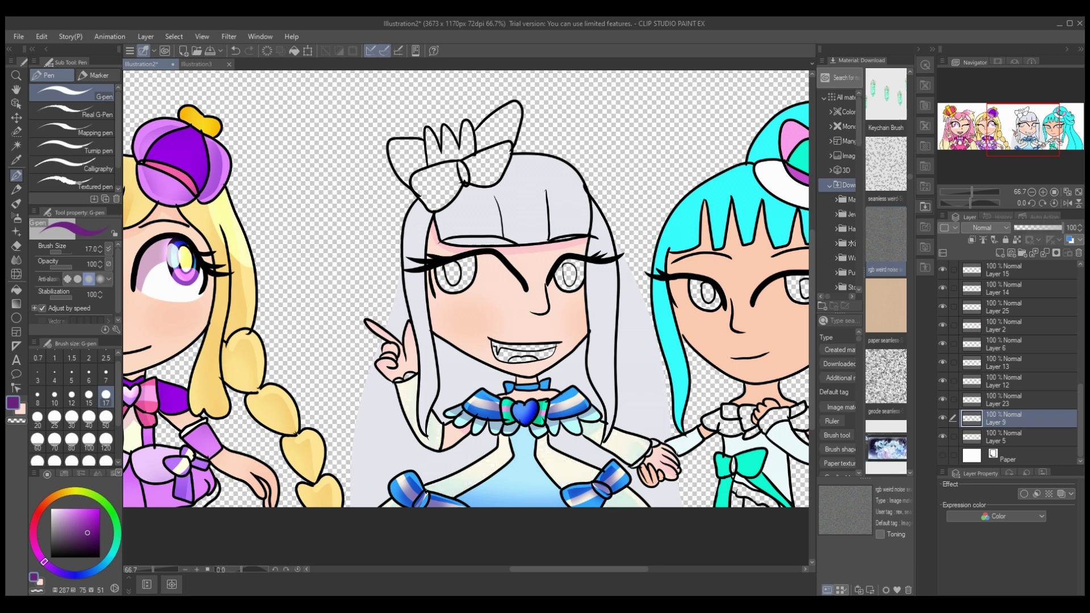
- Shade the cream fabric just below the chest ruffles in purple on Layer 9, clipped above Layer 6 as Multiply at 33% opacity
left_click(1017, 436)
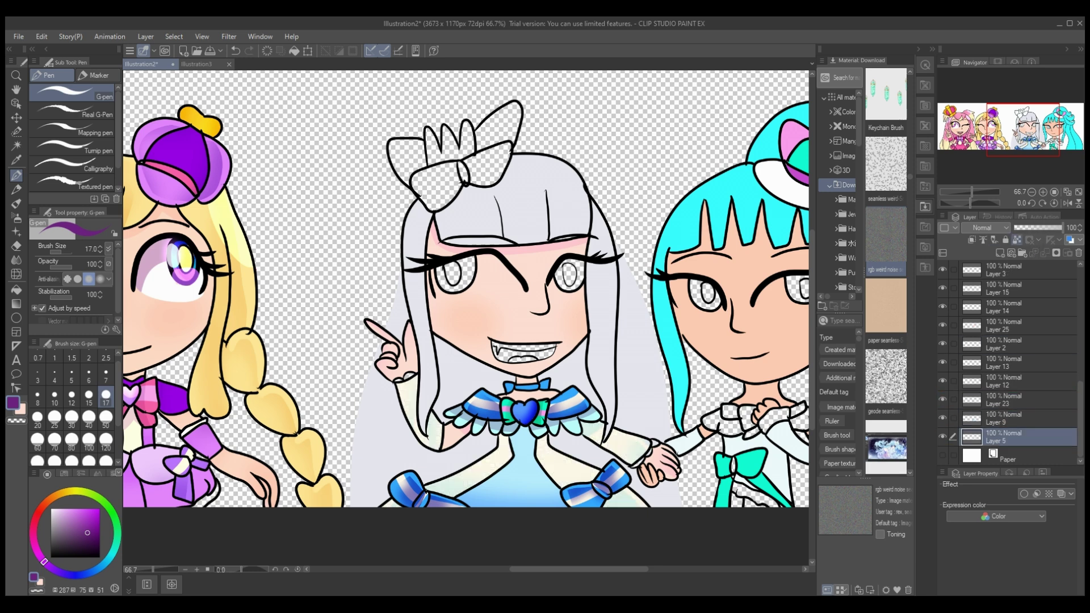
left_click_drag(1062, 227, 1014, 227)
key("ctrl+z")
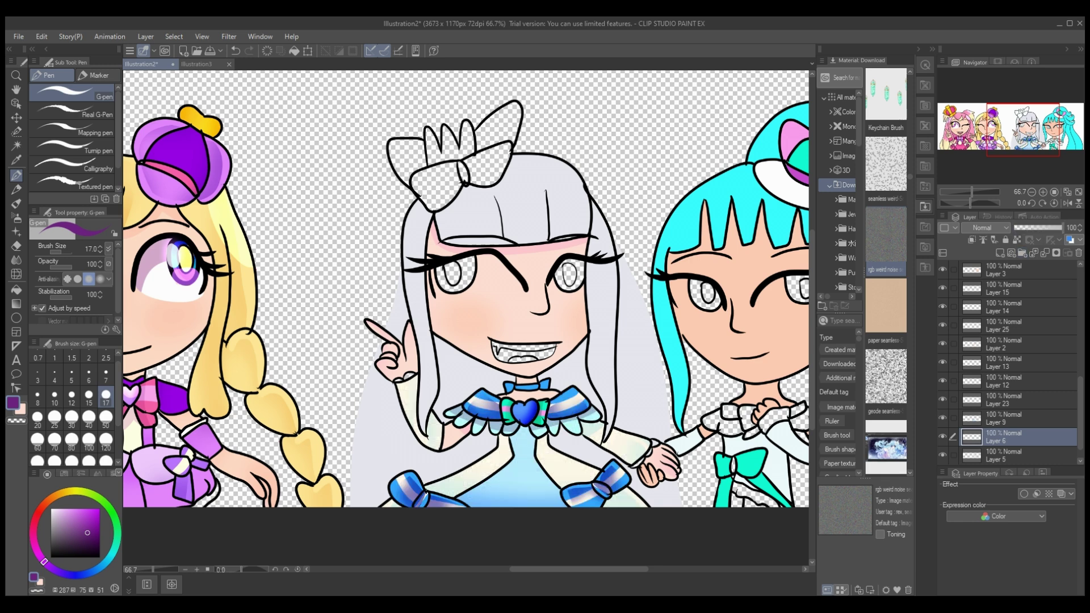
left_click(1005, 419)
left_click(972, 240)
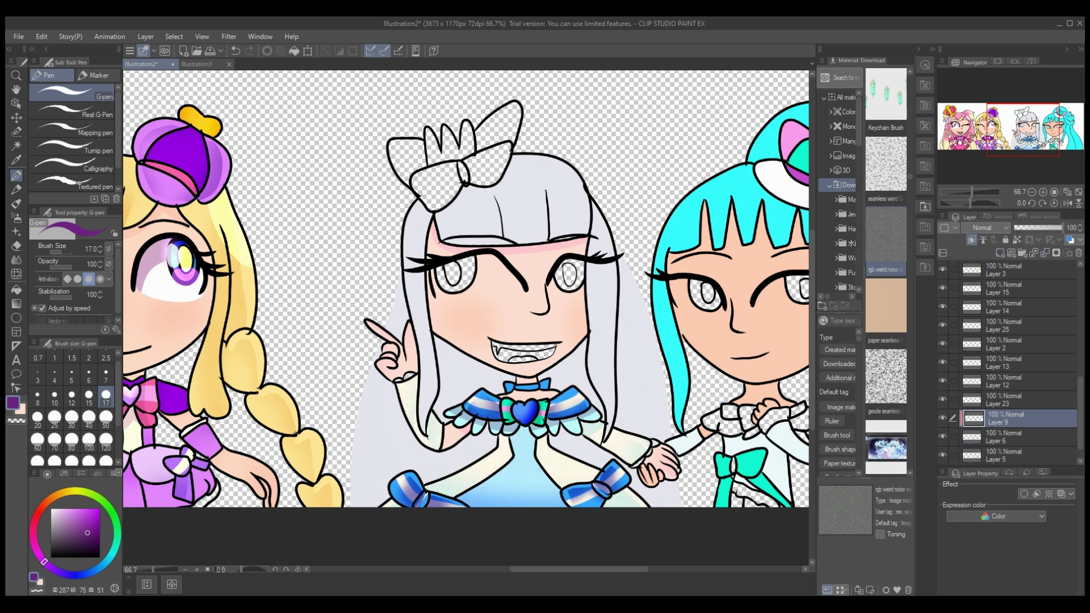
left_click(250, 283, "alt")
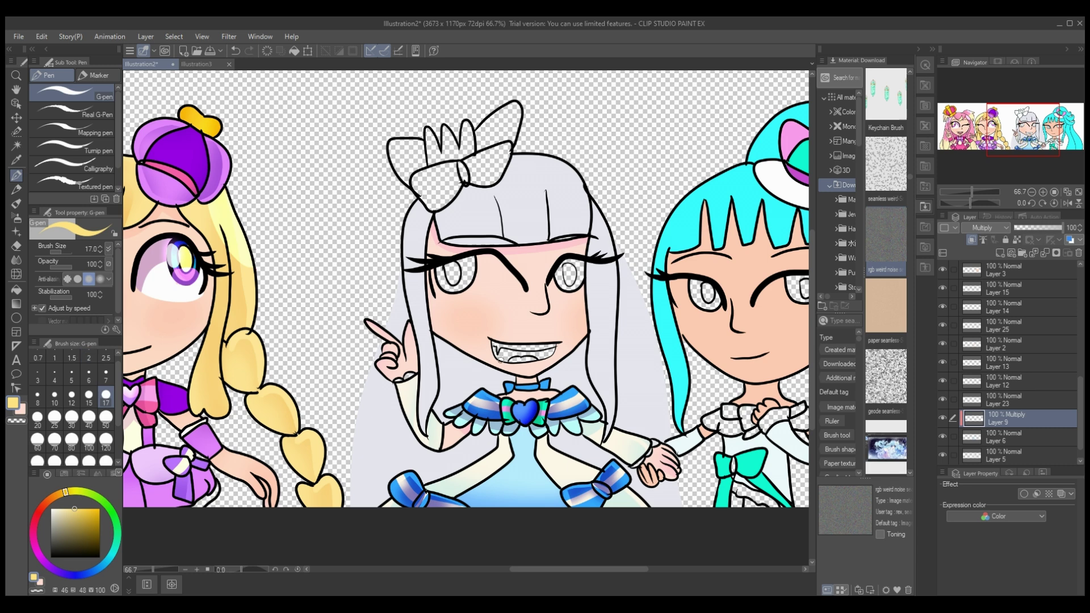
left_click(156, 151, "alt")
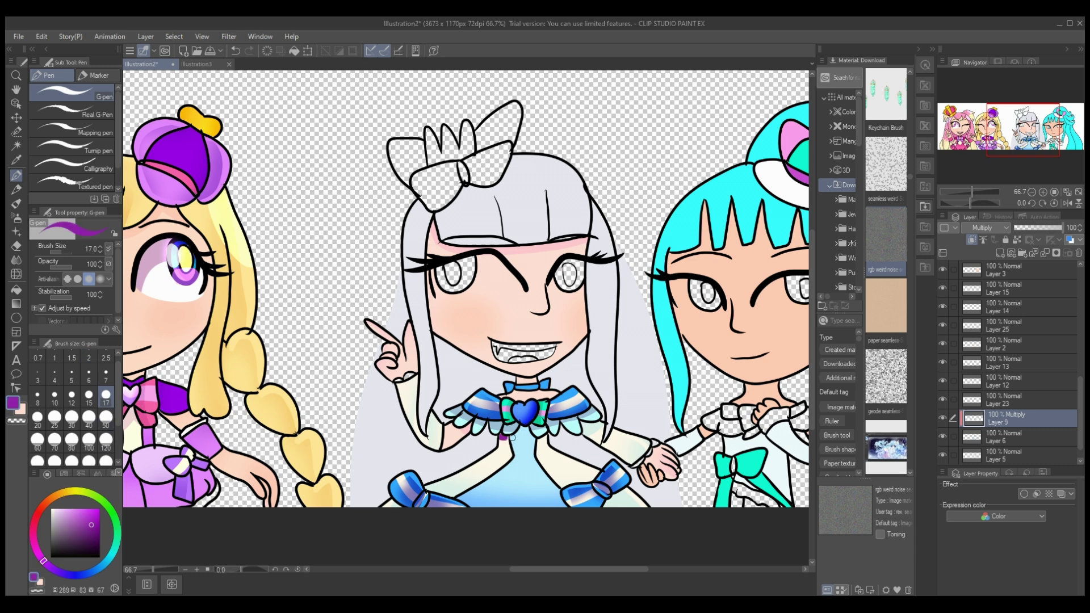
mouse_move(512, 437)
left_mouse_down()
mouse_move(551, 424)
mouse_move(550, 443)
left_mouse_up()
key("ctrl+z")
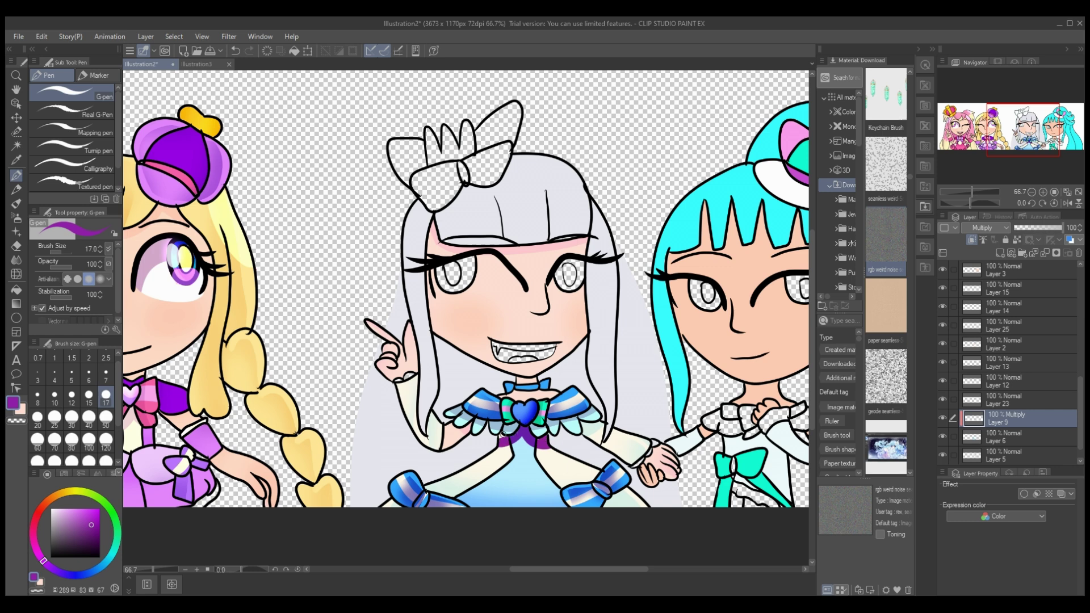
left_click_drag(1062, 227, 1029, 227)
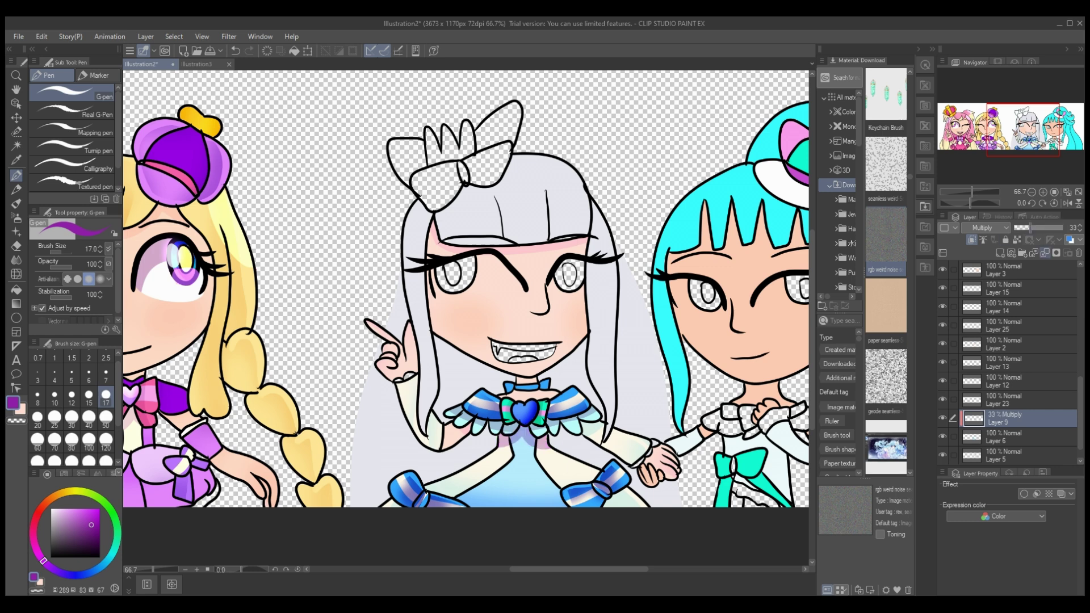
- Draw a long vertical purple pen stroke in the empty space between the blonde and silver-haired girls
key("ctrl+z")
key("ctrl+z")
left_click_drag(304, 105, 322, 338)
scroll(465, 288, "left", 10)
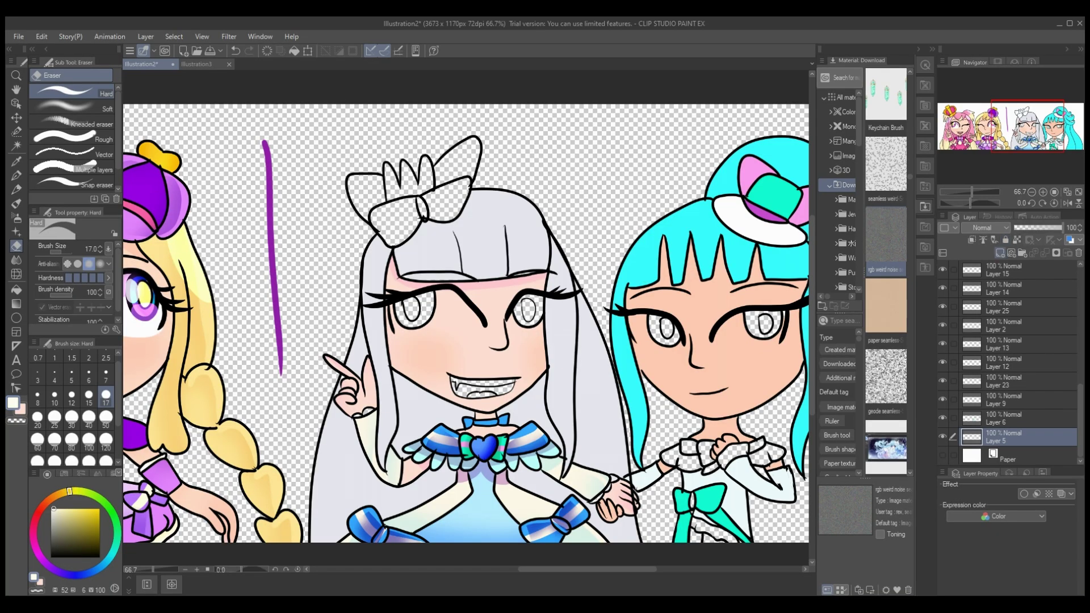
- Add a clipped Multiply layer above Layer 5 and draw light blue shading along the silver bangs' strand lines at size 17
key("ctrl+shift+n")
key("p")
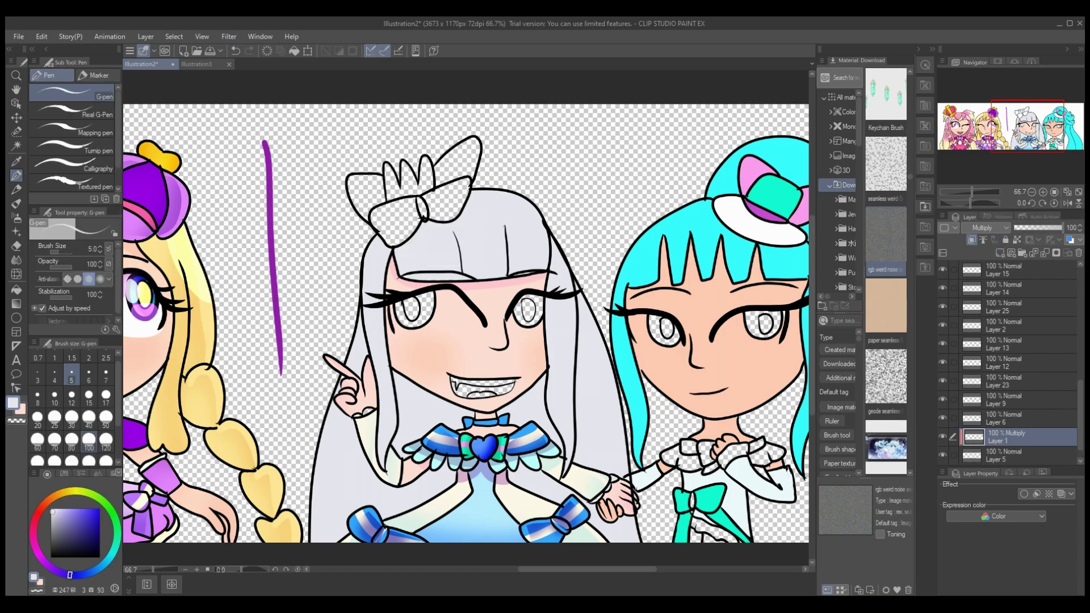
left_click(106, 395)
left_click(75, 509)
left_click_drag(452, 223, 465, 274)
left_click_drag(507, 195, 511, 276)
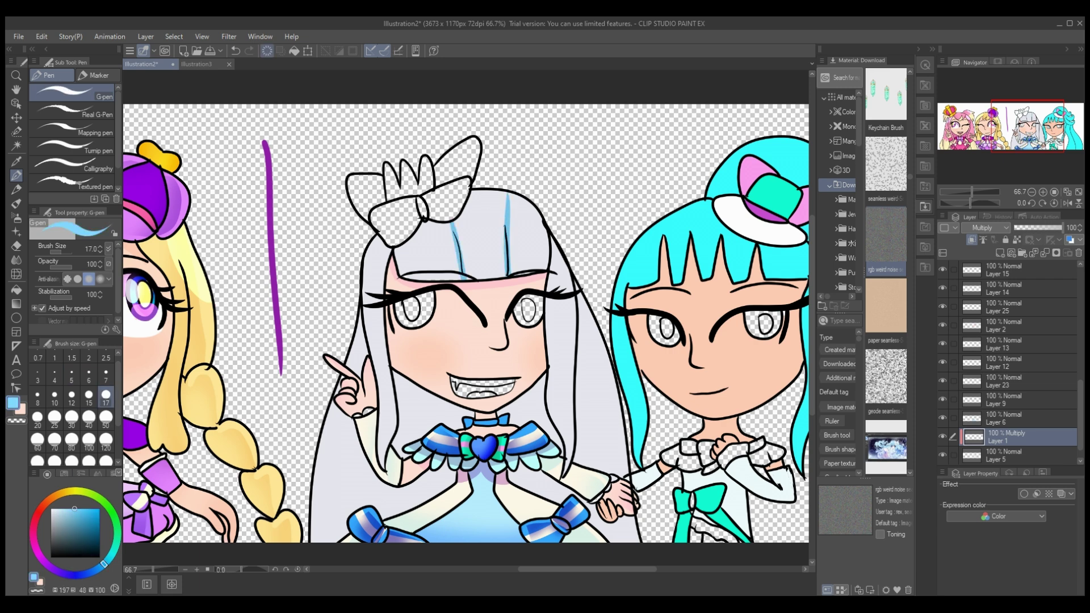
- Paint wider light blue shadows on the bangs, side locks and outer back hair of the silver-haired girl at size 50
left_click(106, 417)
left_click_drag(494, 193, 507, 276)
left_click_drag(380, 233, 375, 511)
left_click_drag(363, 301, 321, 505)
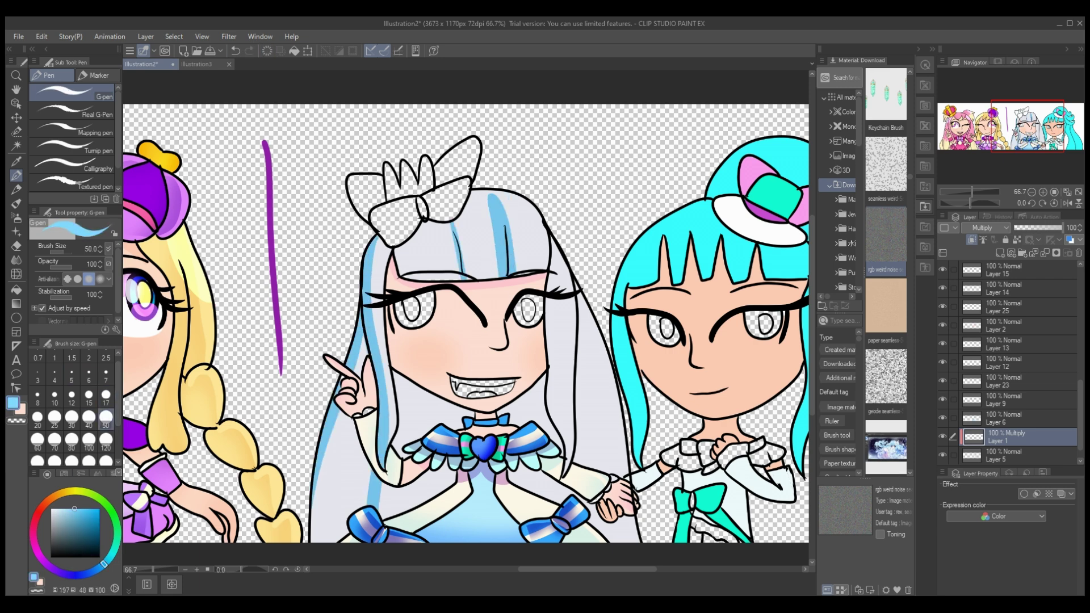
left_click_drag(574, 291, 625, 474)
left_click_drag(548, 243, 576, 469)
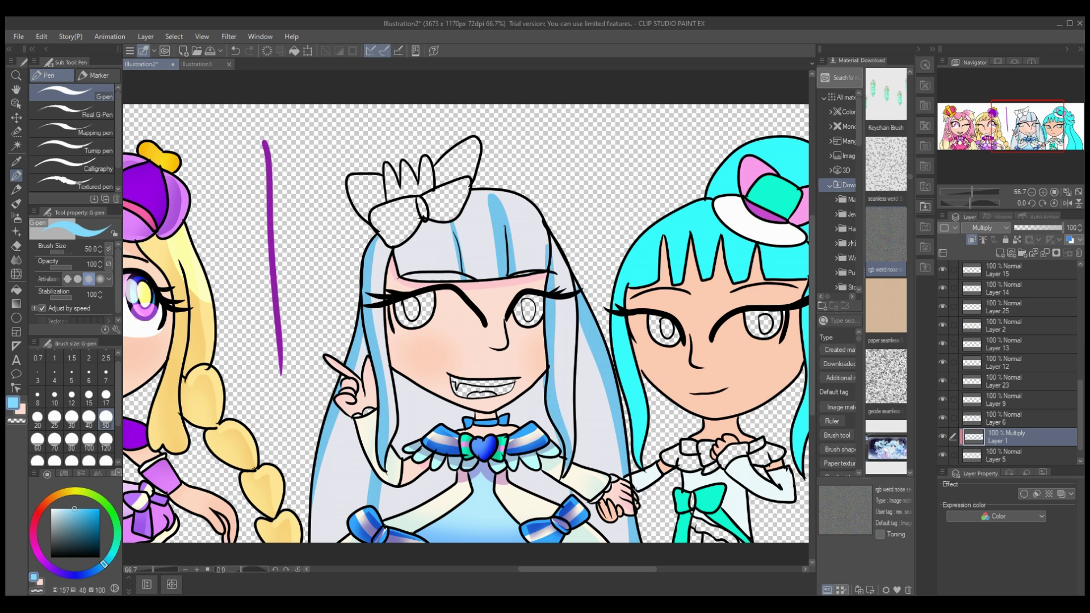
- Soften the light blue hair shadows with Blur, using size 50 on the bangs and size 120 on the long hair
key("j")
left_click_drag(460, 221, 466, 298)
left_click_drag(500, 193, 502, 276)
mouse_move(323, 420)
left_mouse_down()
mouse_move(318, 505)
mouse_move(354, 430)
left_mouse_up()
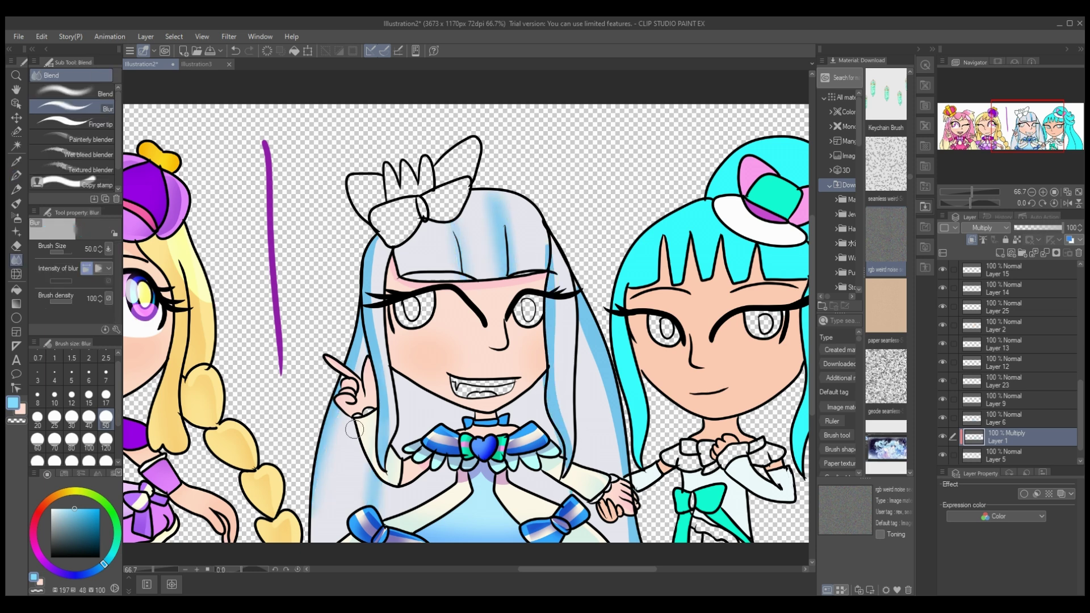
left_click_drag(369, 239, 380, 460)
left_click(105, 448)
left_click_drag(568, 489, 602, 301)
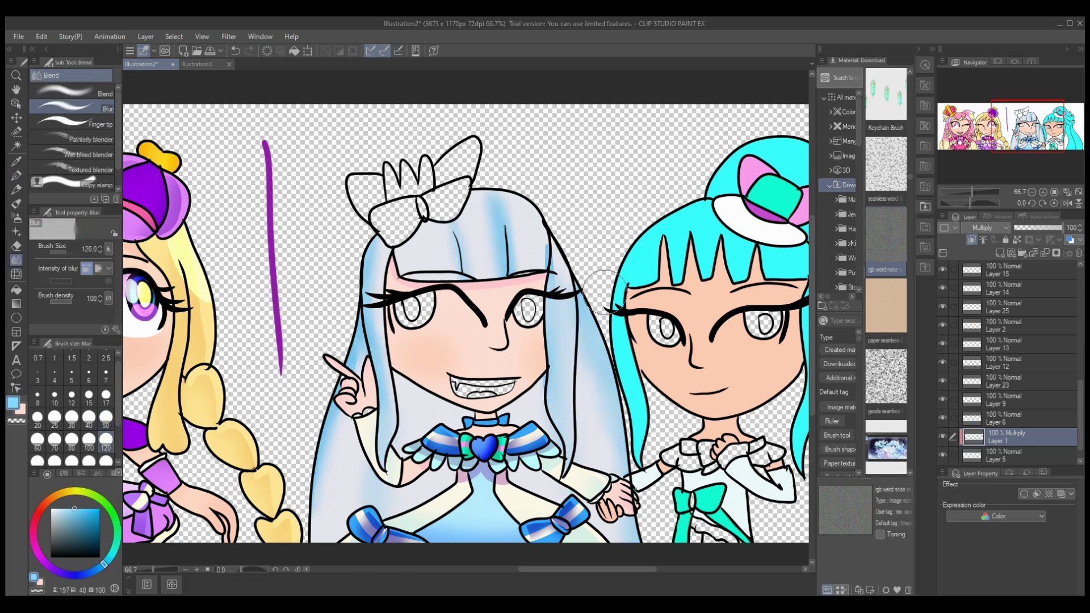
- Undo the light blue hair shading and restore the black line art of the silver-haired and cyan-haired girls
scroll(1011, 363, "up", 5)
left_click(942, 440)
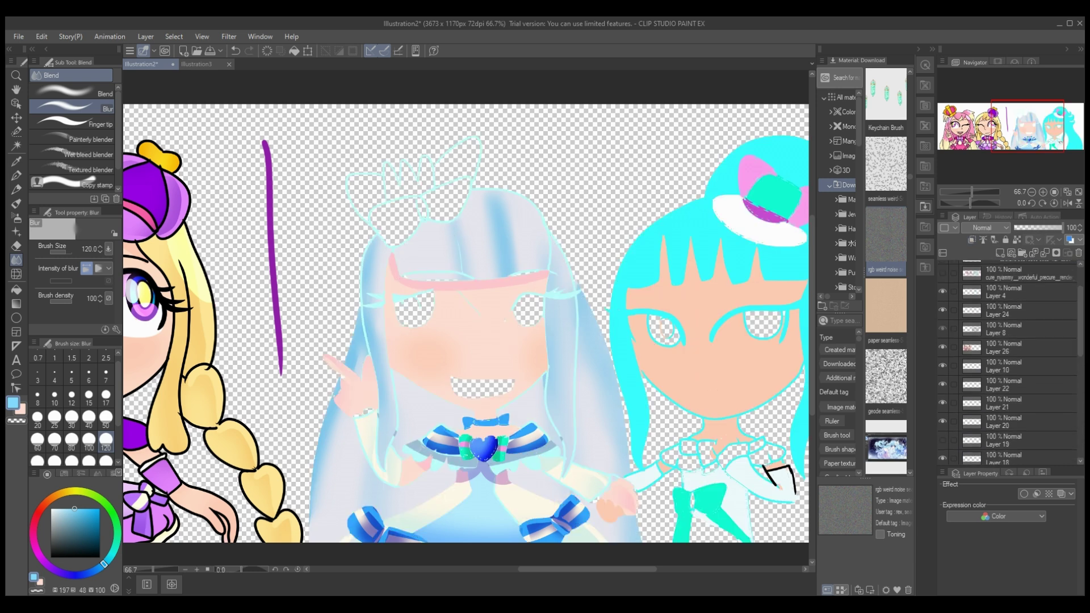
key("ctrl+z")
key("ctrl+z")
key("ctrl+z")
key("ctrl+z")
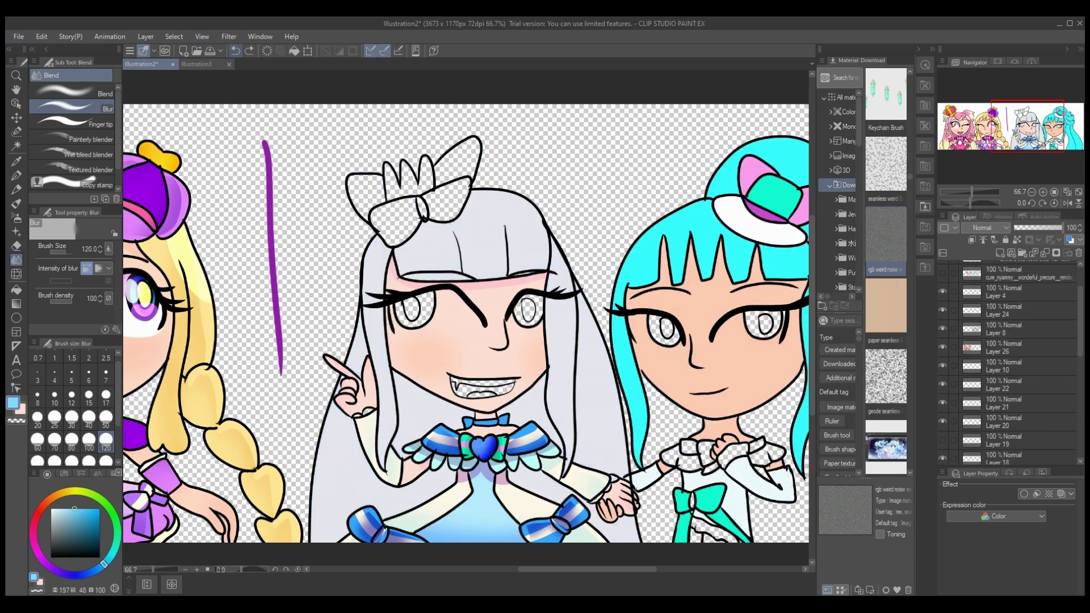
key("ctrl+z")
key("ctrl+z")
key("ctrl+z")
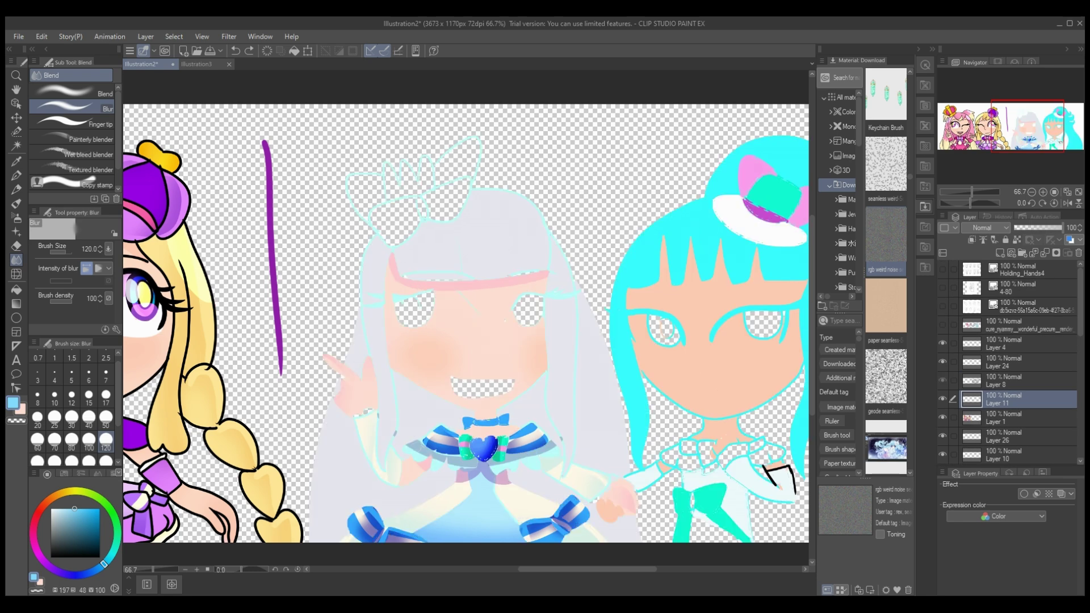
key("ctrl+y")
key("ctrl+y")
key("ctrl+y")
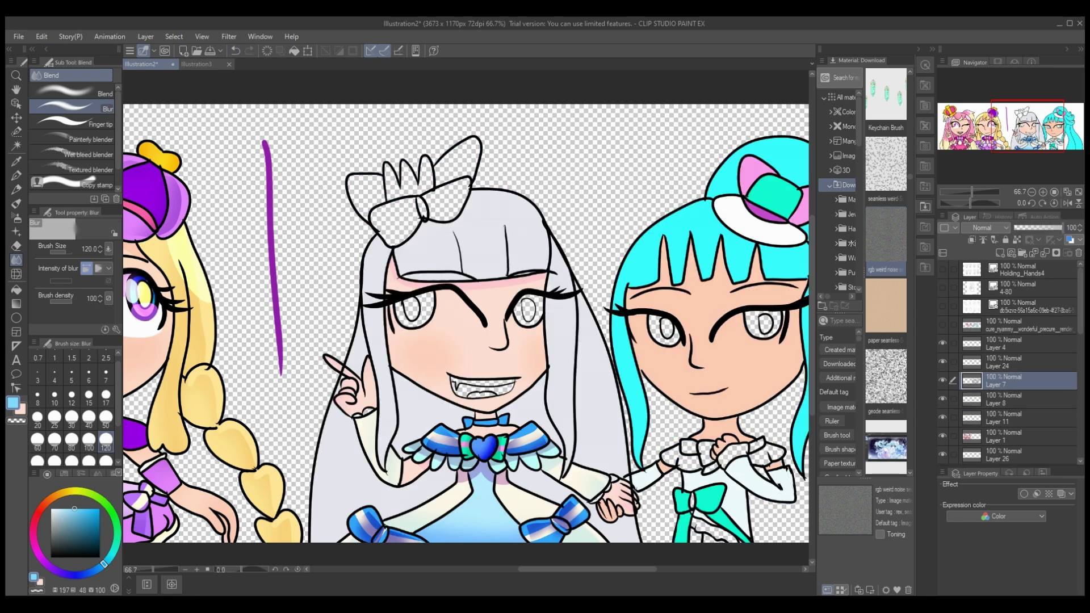
- Merge Layers 7 and 11 down into the layers beneath them
key("alt+bracketleft")
key("e")
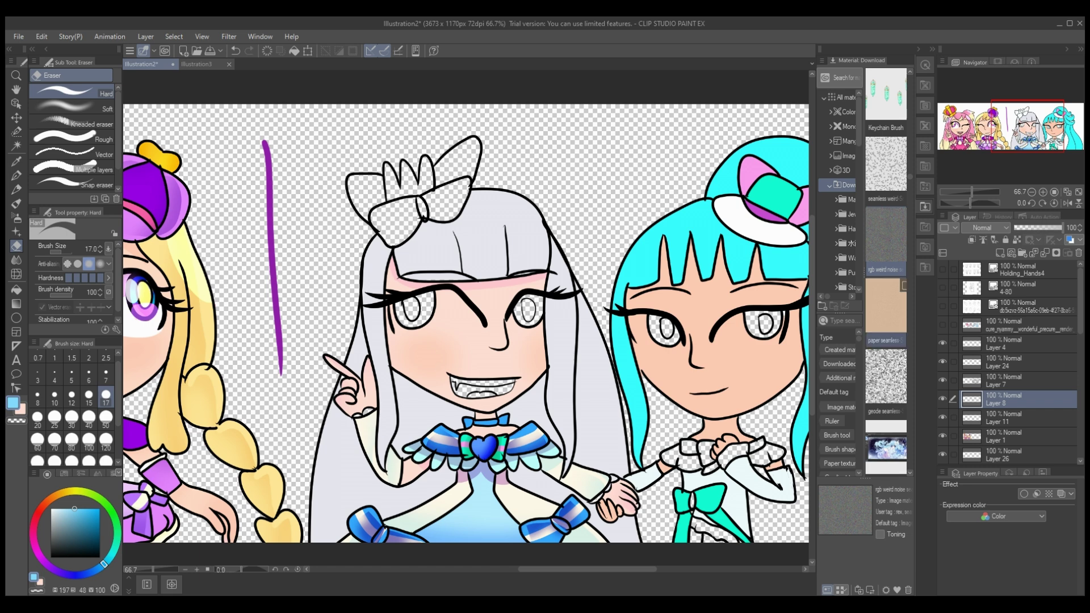
left_click(1045, 252)
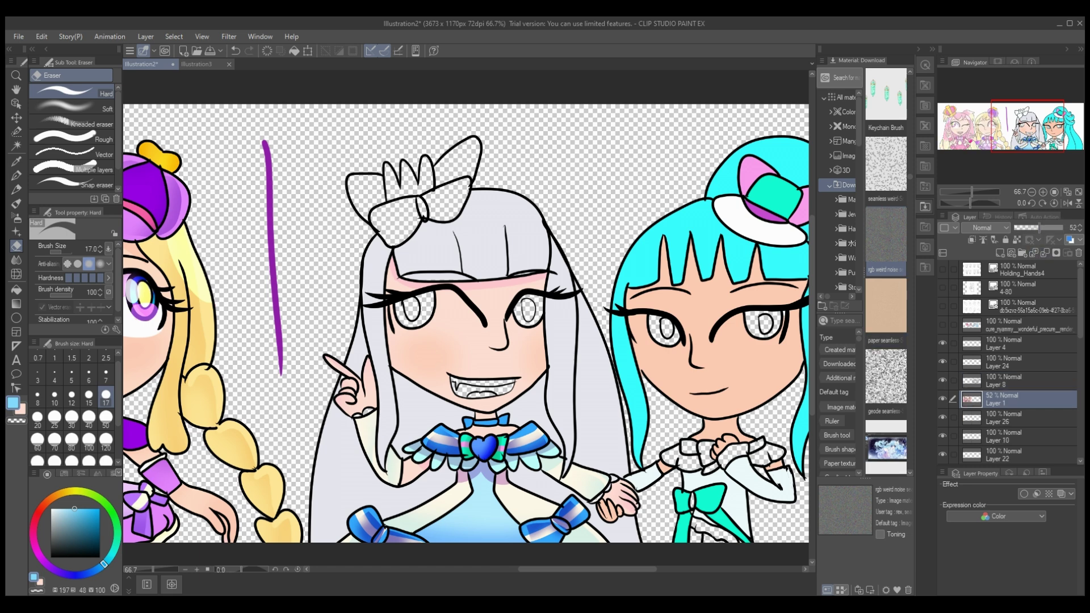
- Paint light blue shadows on the silver hair's bangs and outer sides at size 50, on a Multiply layer clipped above Layer 5
scroll(1011, 363, "down", 10)
left_click(1003, 437)
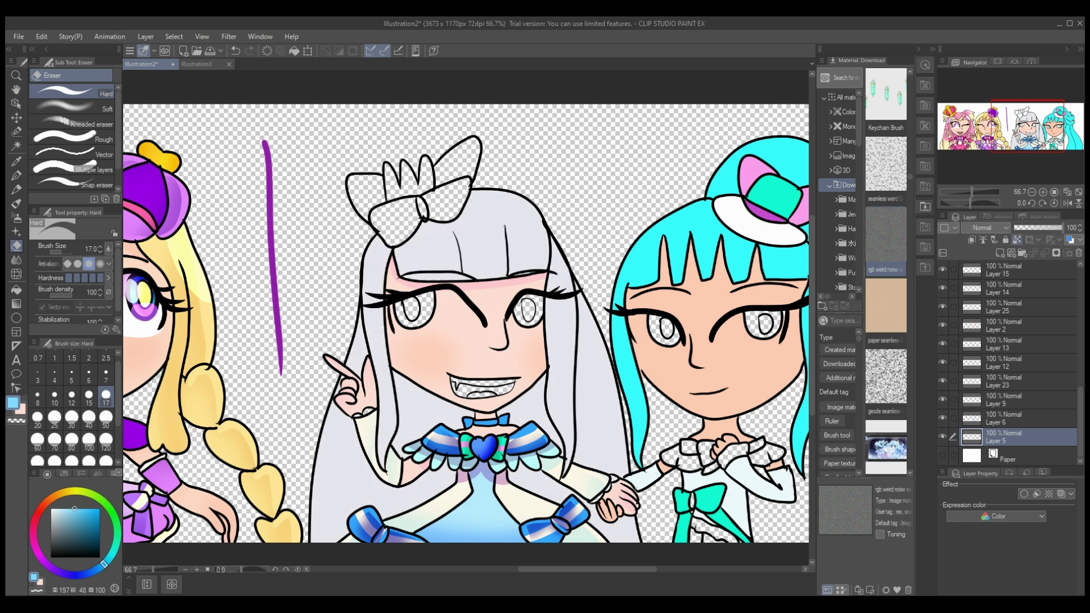
key("ctrl+z")
key("p")
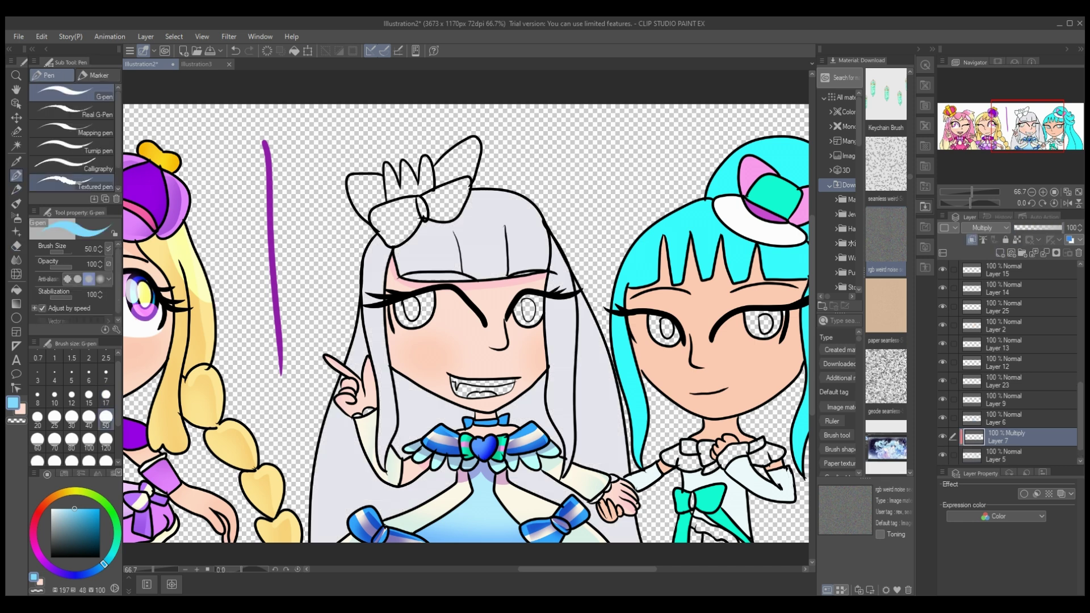
mouse_move(387, 244)
left_mouse_down()
mouse_move(358, 321)
mouse_move(318, 539)
left_mouse_up()
mouse_move(493, 194)
left_mouse_down()
mouse_move(565, 278)
mouse_move(630, 534)
left_mouse_up()
left_click_drag(585, 295, 625, 471)
left_click_drag(454, 225, 460, 278)
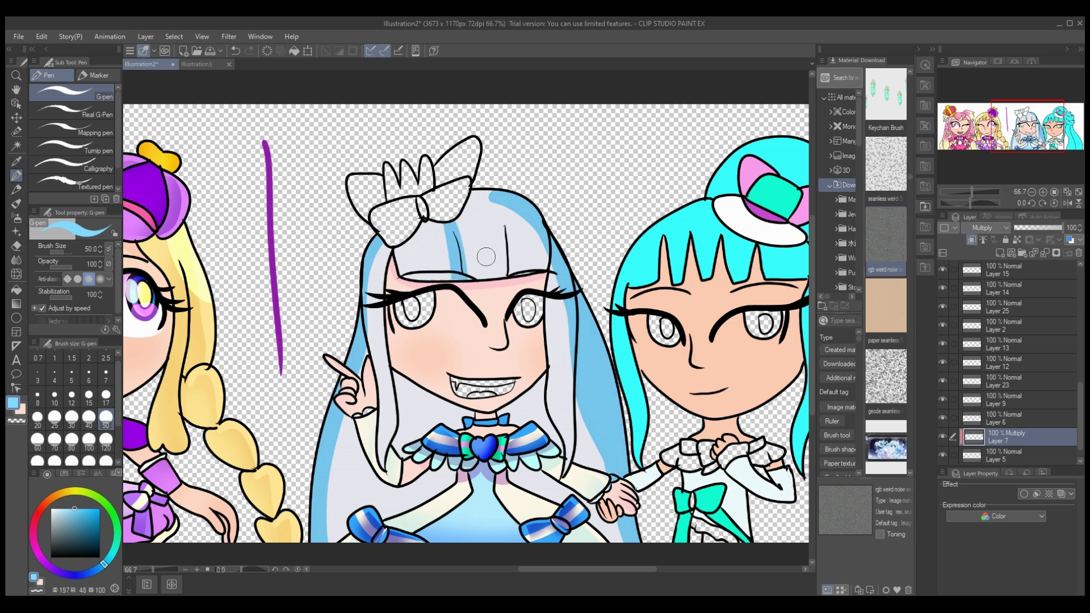
left_click_drag(494, 222, 499, 278)
- Blend the light blue shadows across the silver hair's bangs and long sides with Blur at size 120
key("j")
mouse_move(332, 528)
left_mouse_down()
mouse_move(375, 250)
mouse_move(534, 238)
left_mouse_up()
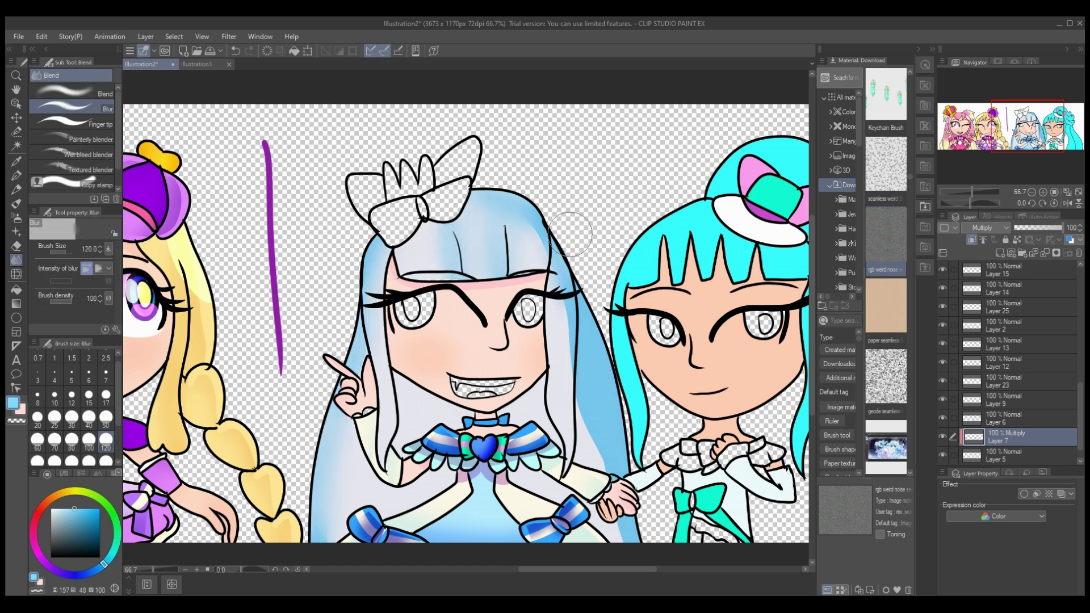
left_click_drag(568, 306, 625, 545)
left_click_drag(534, 273, 551, 301)
key("e")
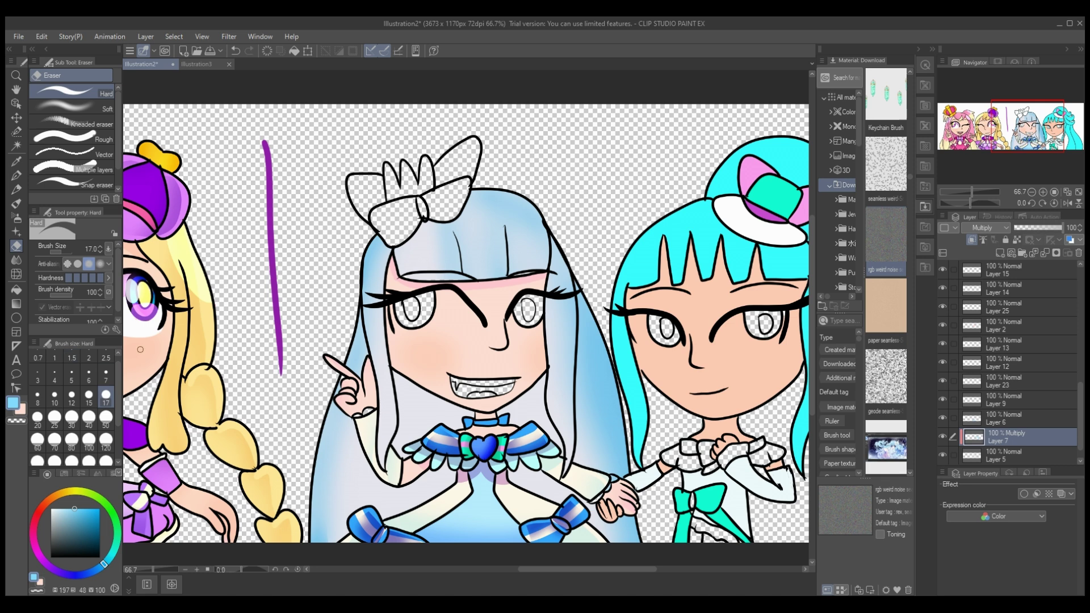
- Erase excess blue shadow along the silver hair's outer sides and carve thin light strands into the bangs with the Hard eraser at size 17
left_click_drag(367, 256, 369, 343)
mouse_move(561, 237)
left_mouse_down()
mouse_move(572, 349)
mouse_move(571, 298)
mouse_move(572, 318)
mouse_move(593, 322)
mouse_move(634, 531)
left_mouse_up()
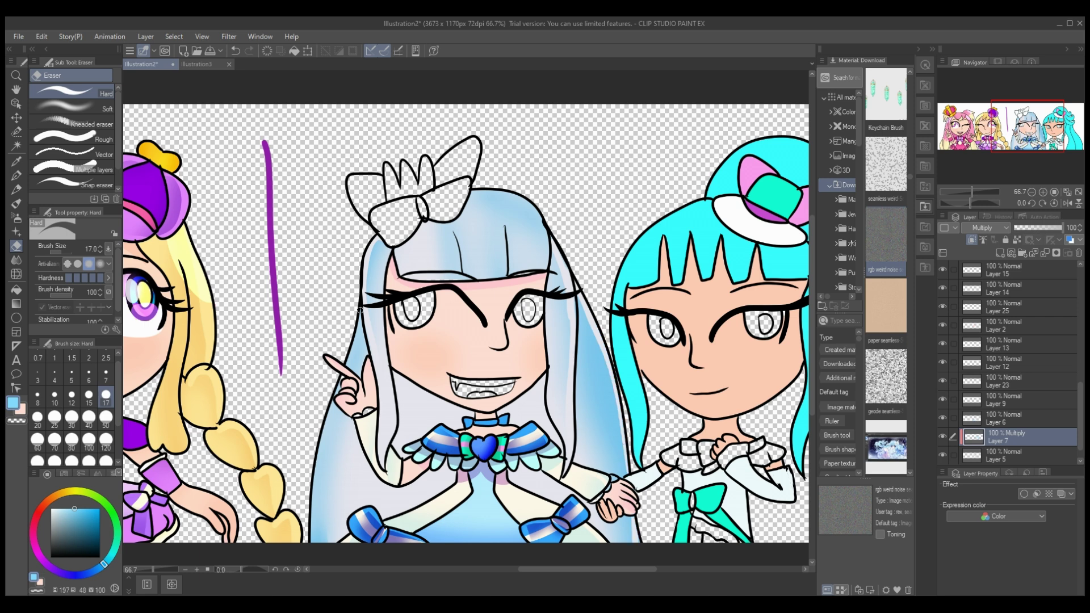
left_click_drag(361, 310, 313, 450)
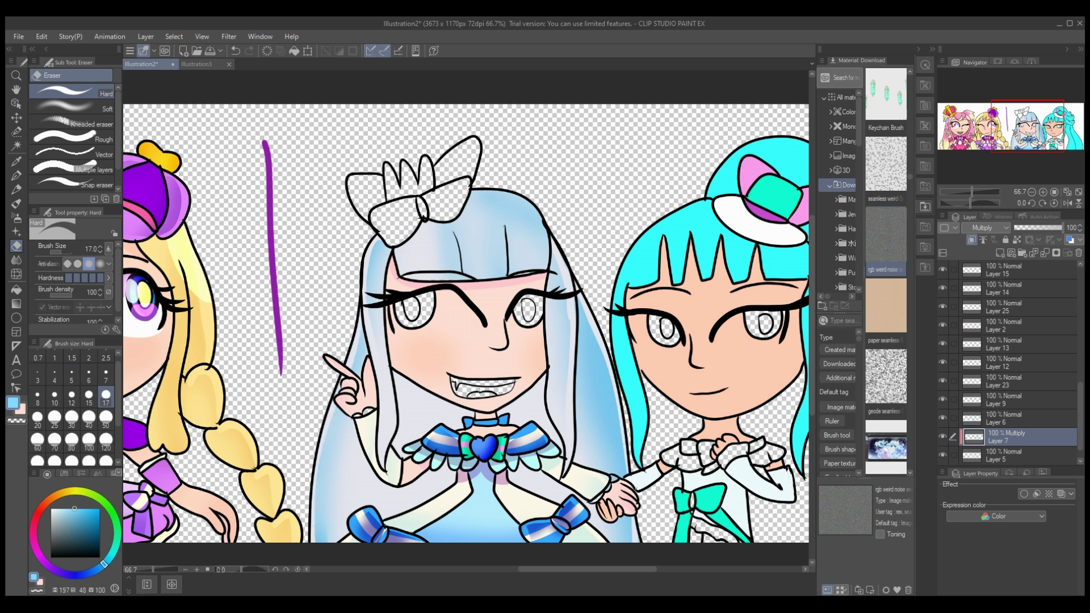
left_click(1016, 456)
left_click(17, 175)
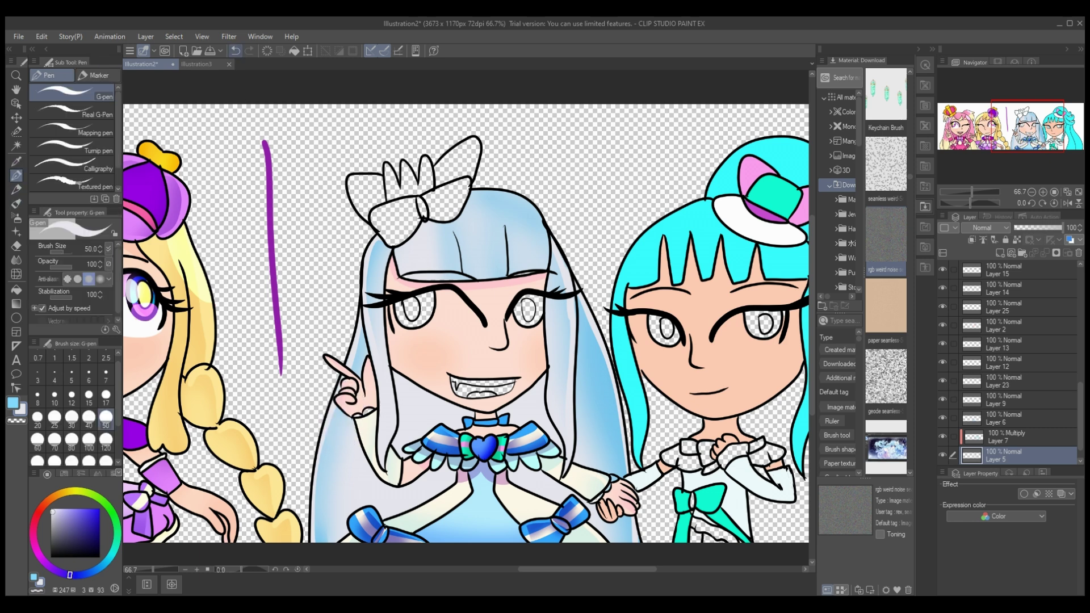
key("alt+bracketright")
key("e")
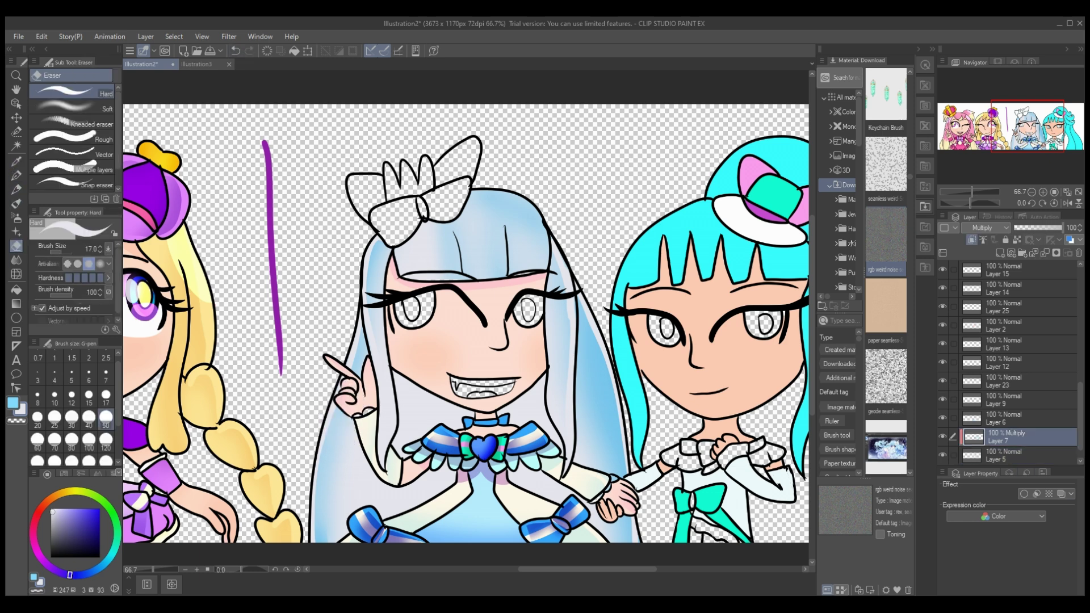
left_click_drag(450, 228, 460, 282)
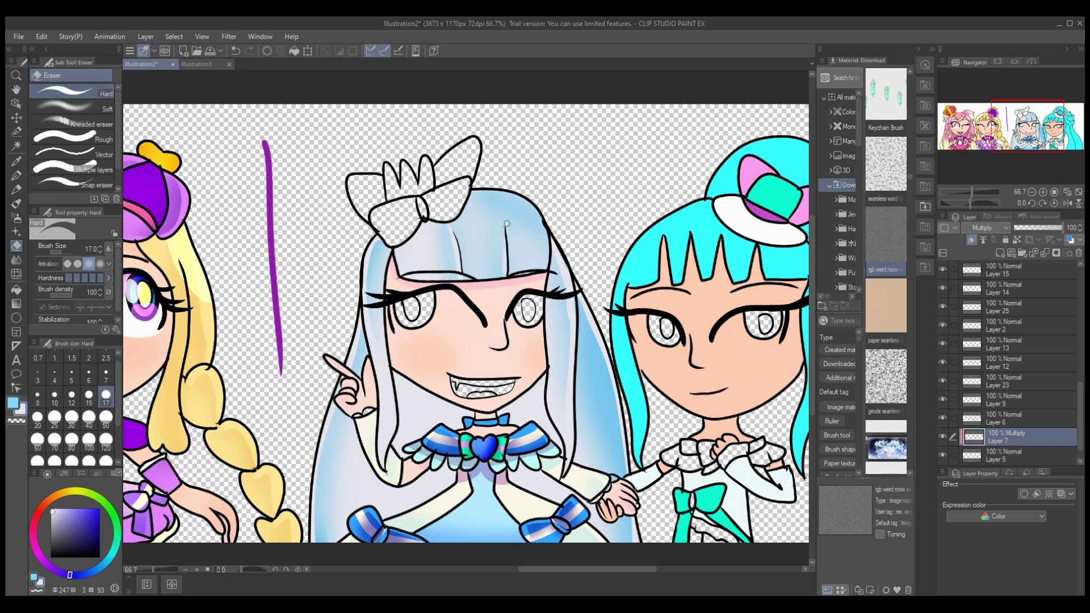
- Paint pale lavender highlights on the silver hair's crown and long sides with the G-pen at size 50, on an Add (Glow) layer clipped above Layer 5
scroll(985, 228, "up", 2)
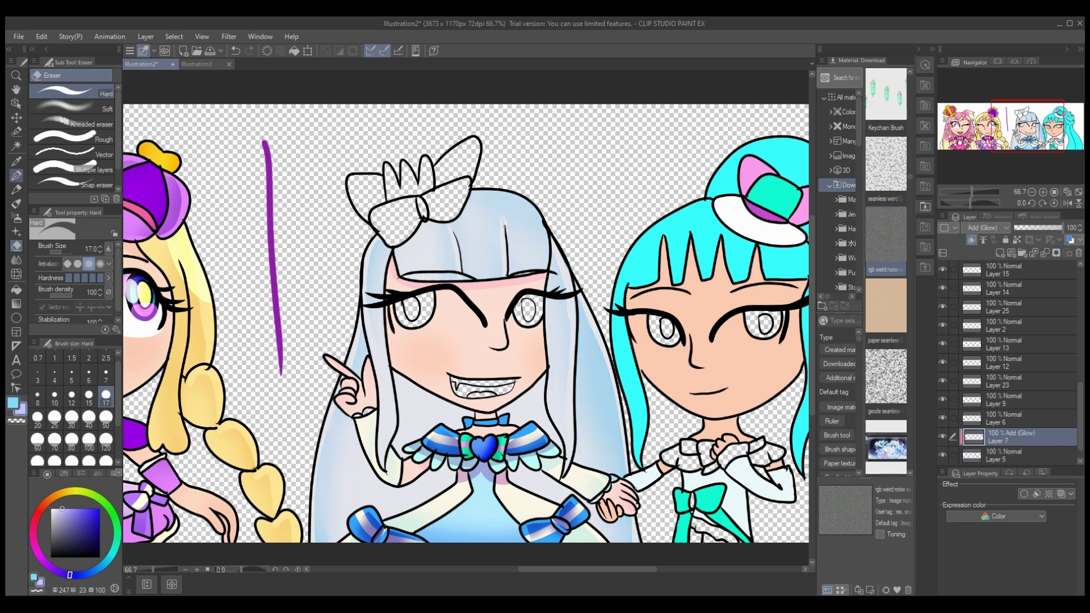
key("p")
scroll(587, 239, "left", 2)
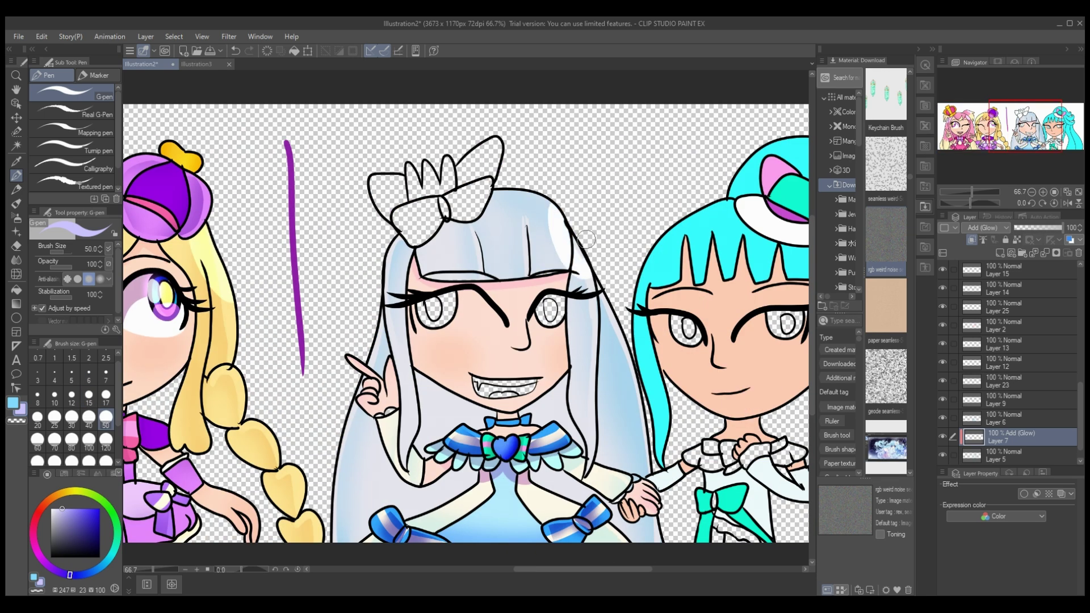
mouse_move(404, 243)
left_mouse_down()
mouse_move(386, 275)
mouse_move(408, 239)
left_mouse_up()
mouse_move(356, 414)
left_mouse_down()
mouse_move(382, 475)
mouse_move(351, 486)
mouse_move(370, 450)
mouse_move(363, 423)
left_mouse_up()
mouse_move(609, 412)
left_mouse_down()
mouse_move(621, 397)
mouse_move(627, 483)
left_mouse_up()
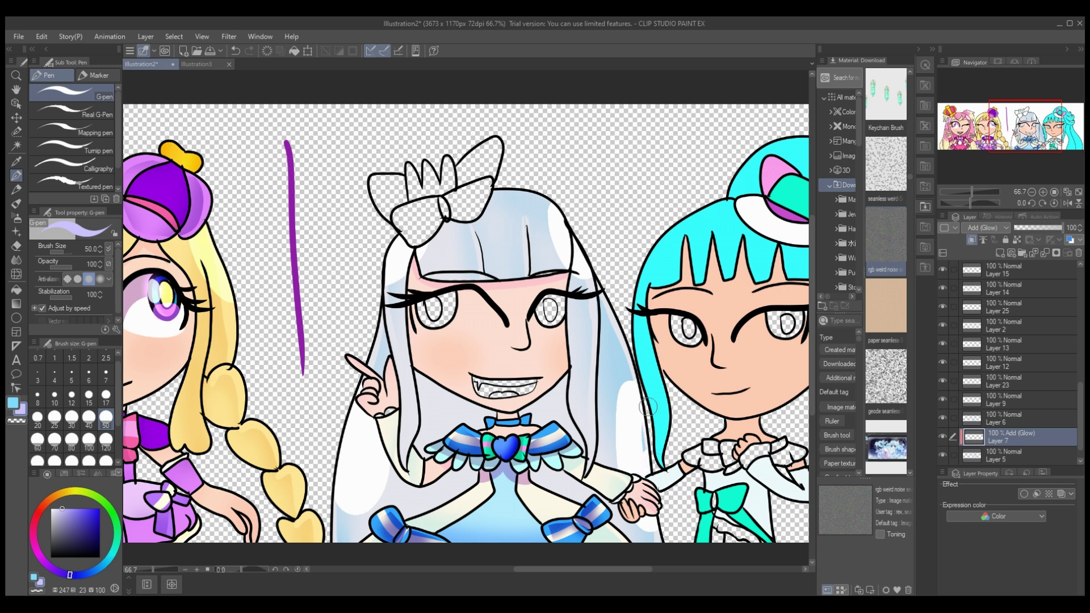
- Lower the silver hair's Add (Glow) highlight layer to 18% opacity and merge it into Layer 5
left_click_drag(1062, 227, 1018, 227)
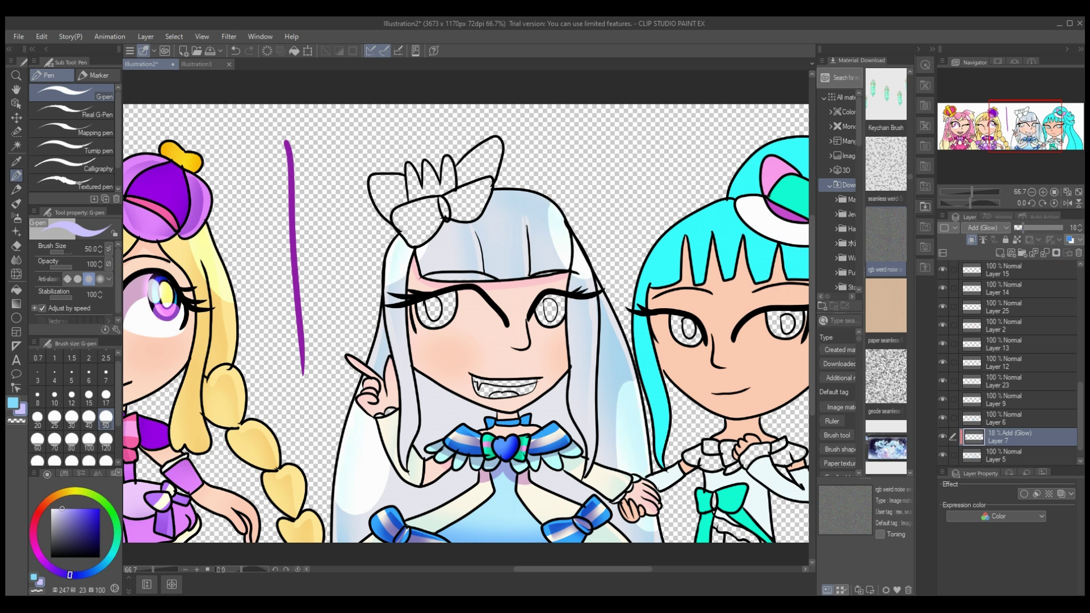
left_click(1045, 252)
left_click(1017, 456)
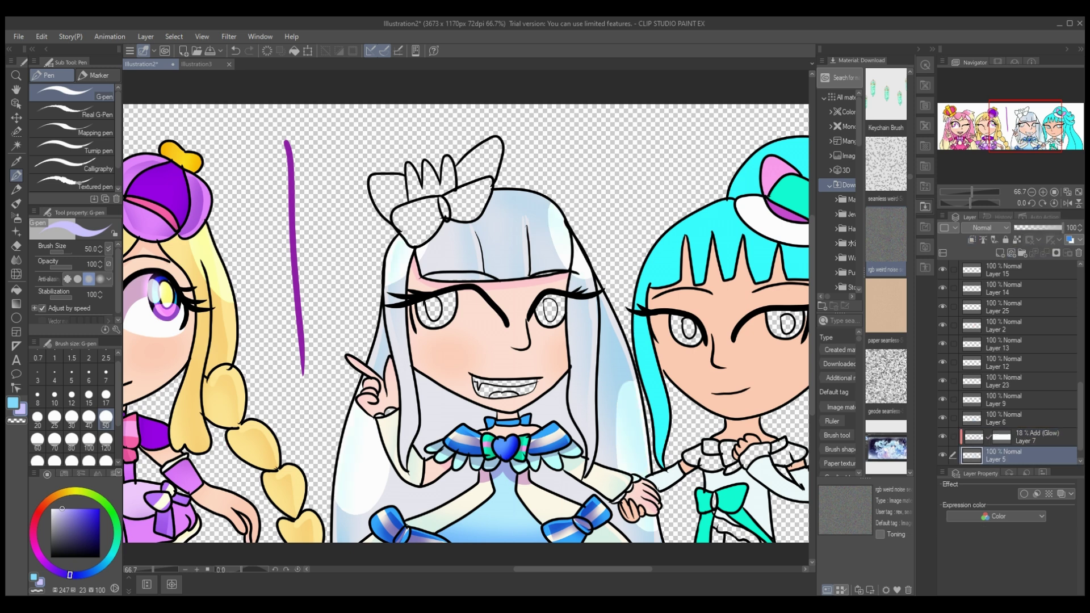
key("i")
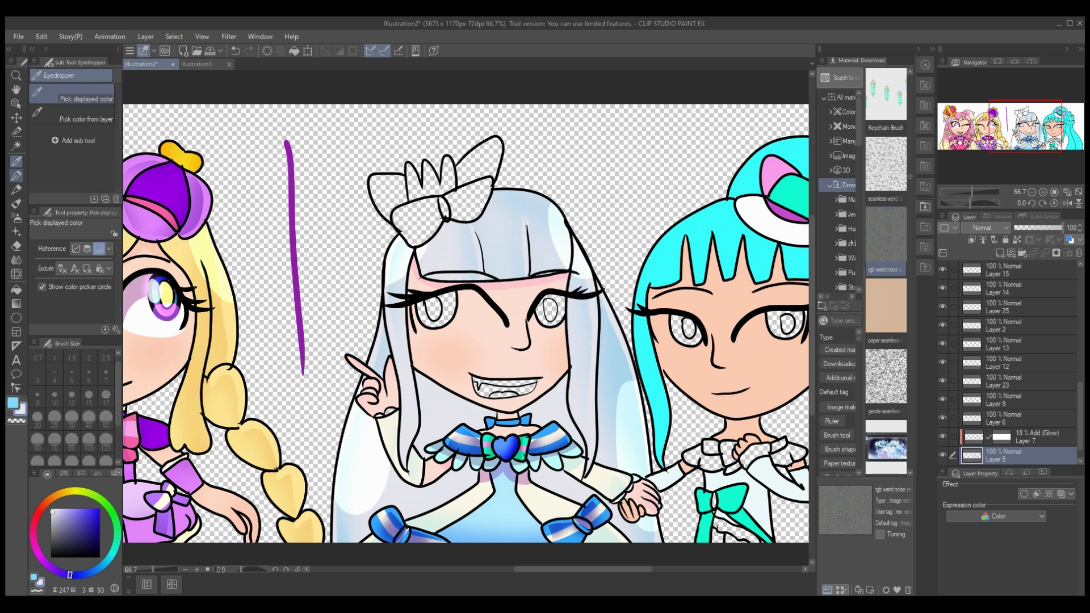
key("p")
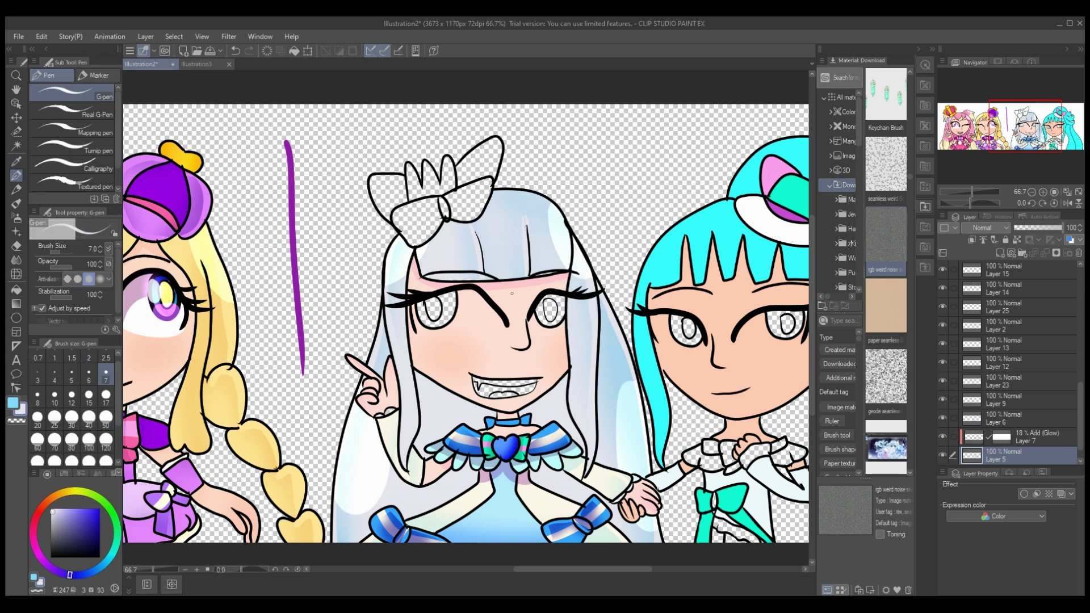
left_click(1079, 253)
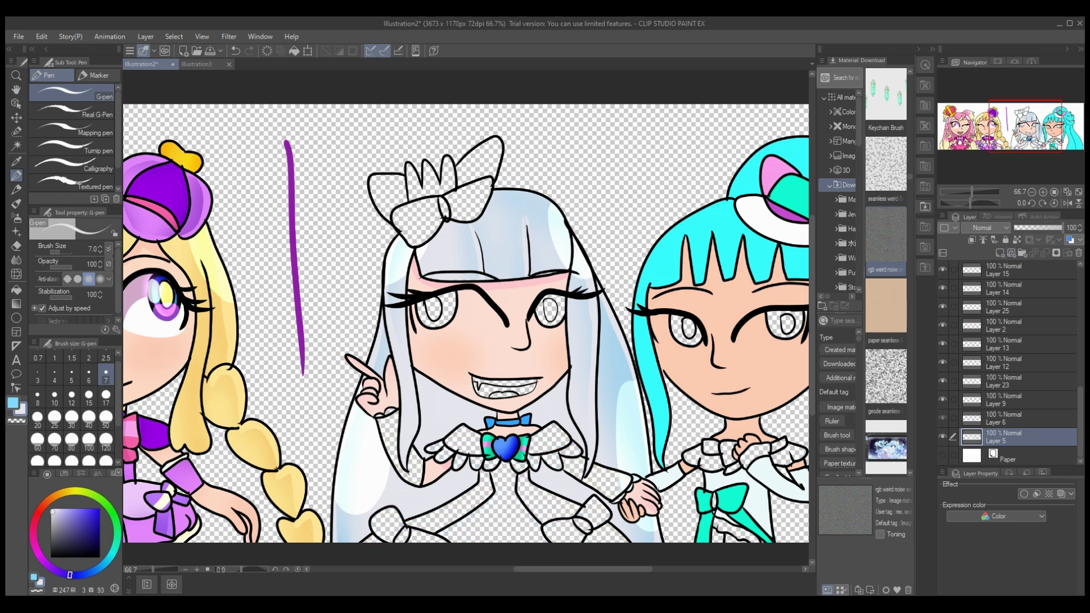
key("ctrl+z")
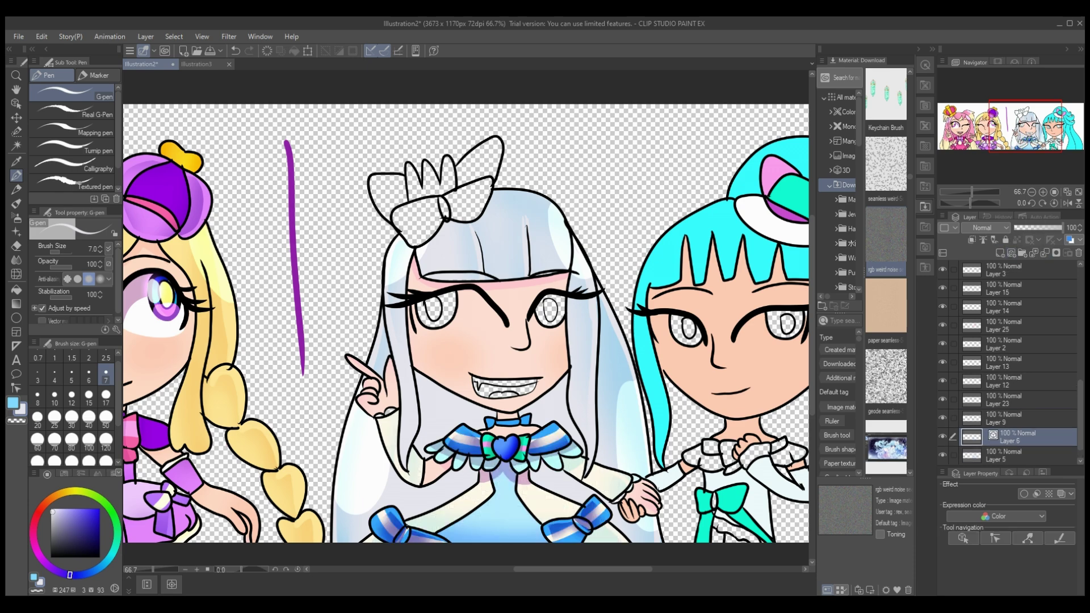
- Fill the silver-haired girl's wrist cuffs with light blue on Layer 6, using Fill set to refer to other layers
scroll(1011, 363, "up", 5)
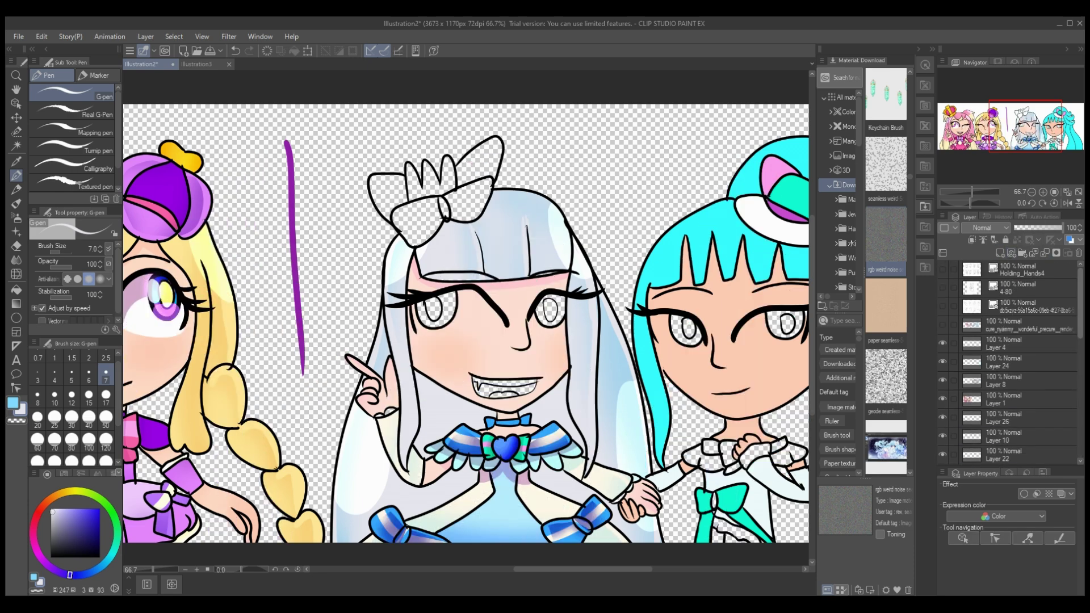
scroll(1011, 363, "down", 5)
key("g")
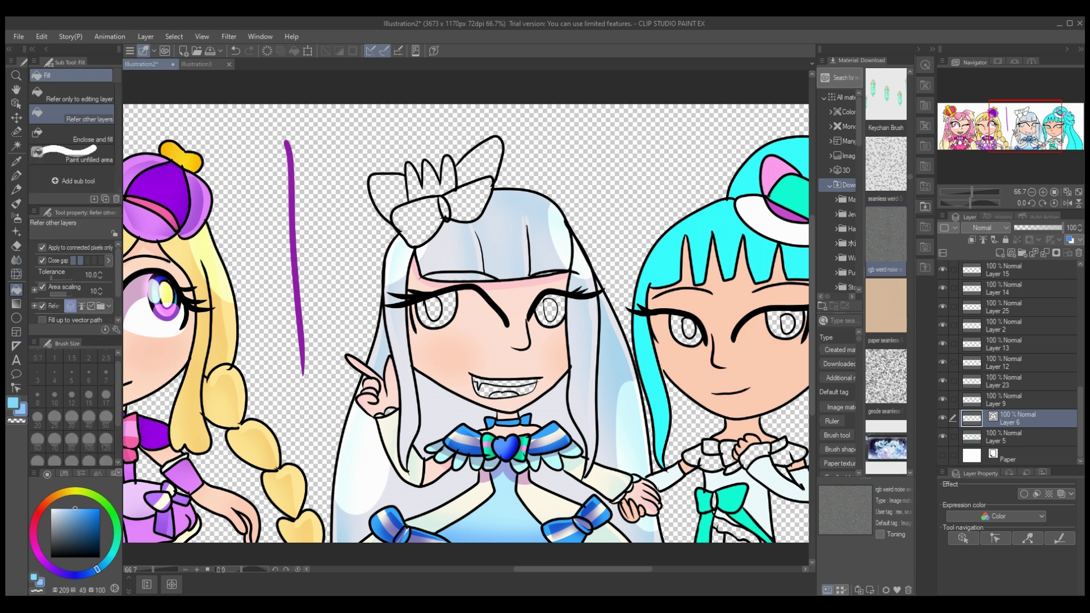
scroll(1011, 363, "up", 1)
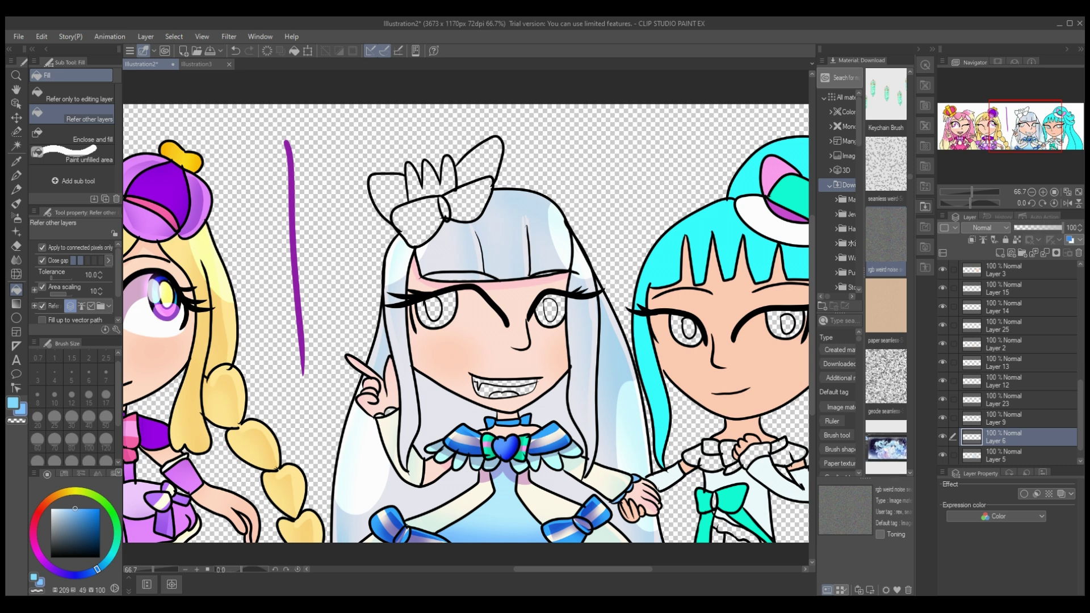
- Shade the silver-haired girl's blue wrist cuffs on a clipped Multiply layer above Layer 6, set the Hard eraser to size 10, and merge the shading down
key("ctrl+shift+n")
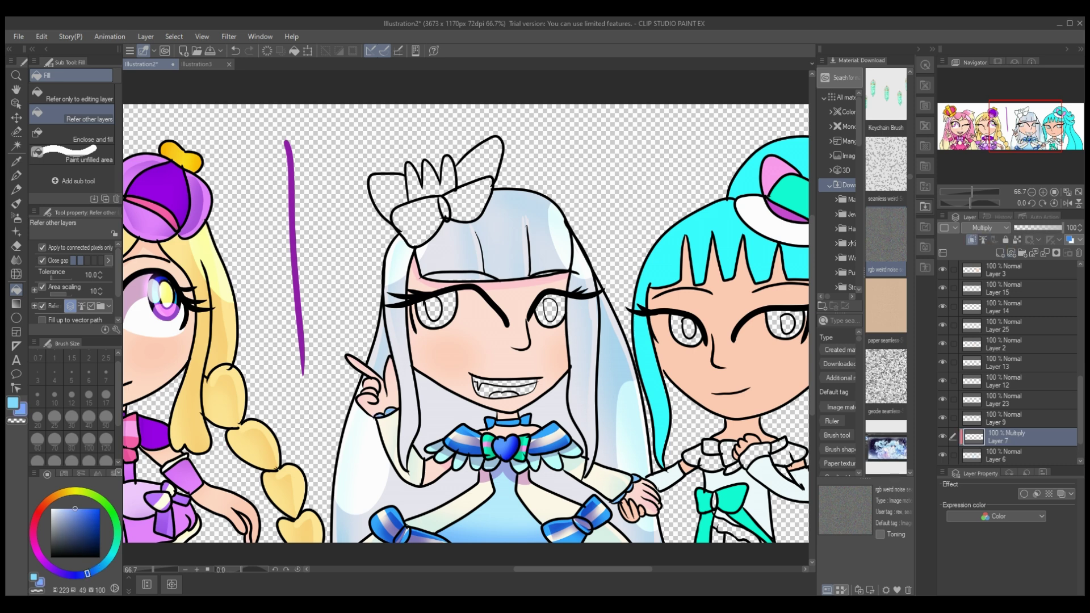
key("b")
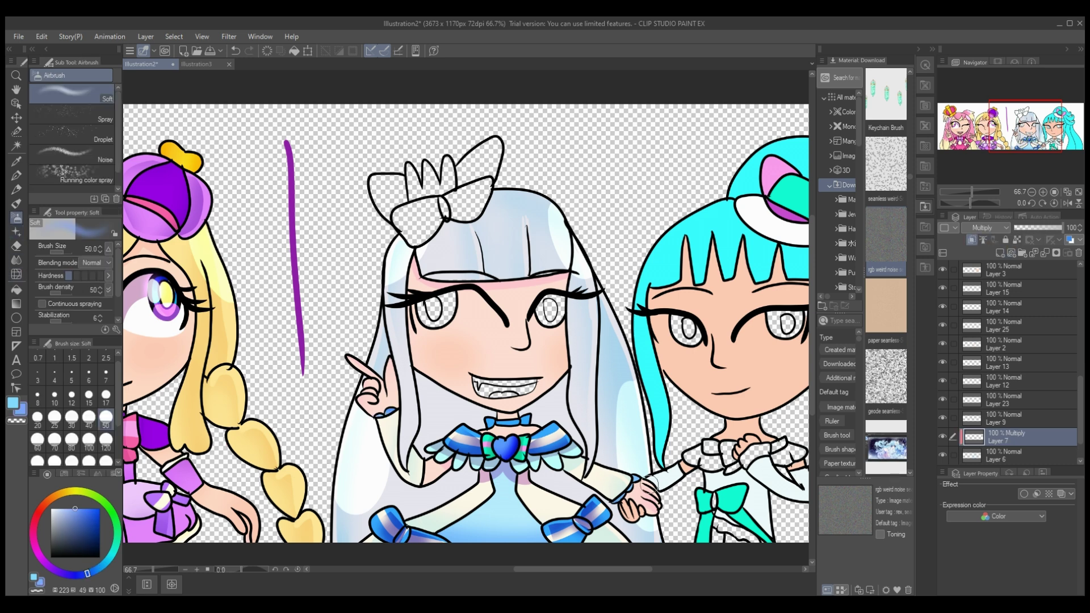
key("e")
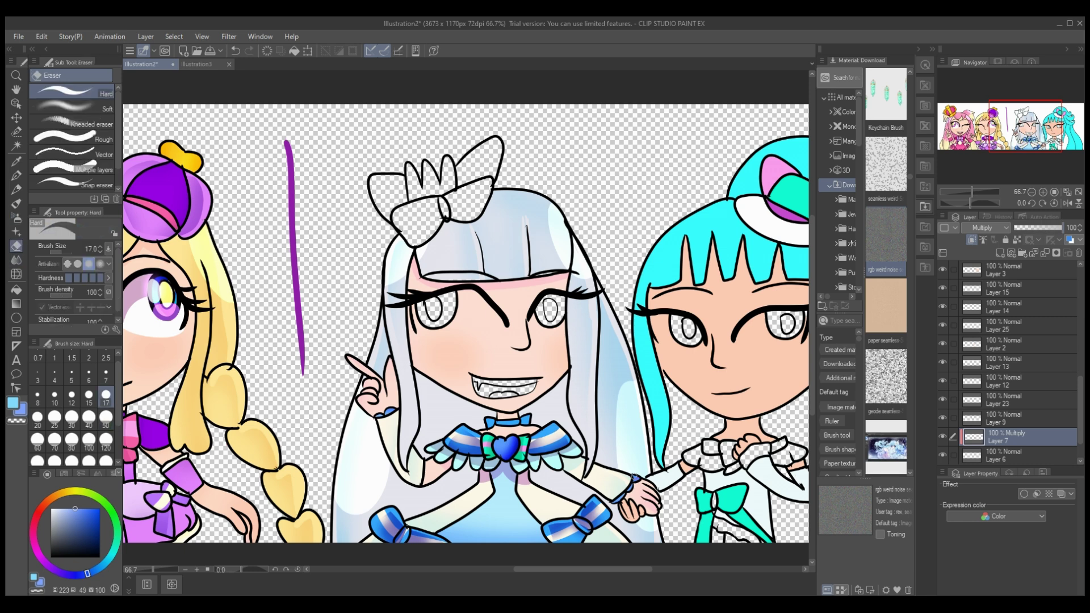
left_click(55, 396)
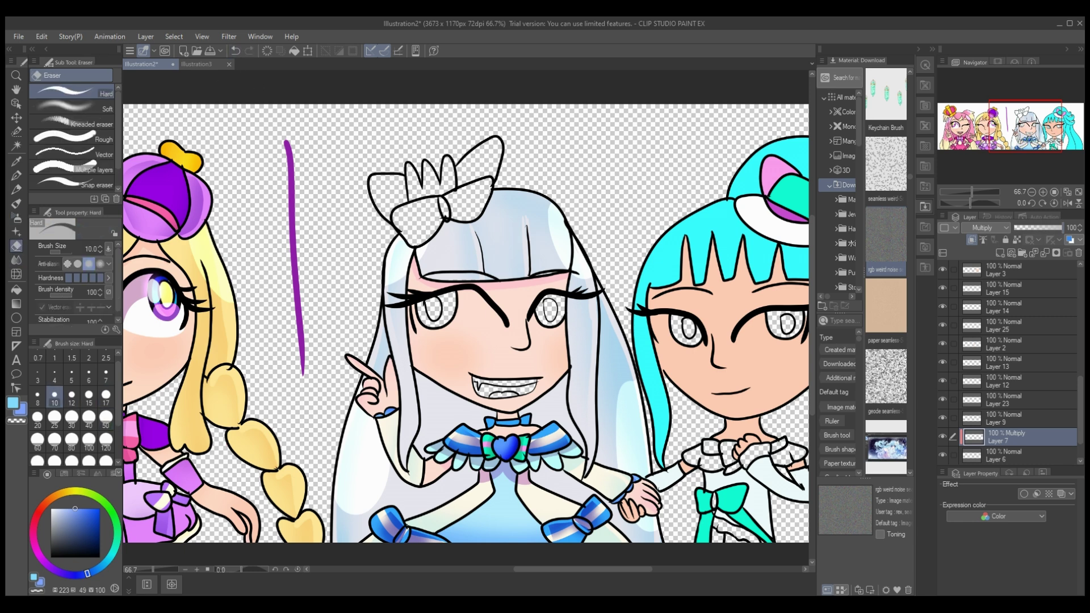
left_click(1045, 253)
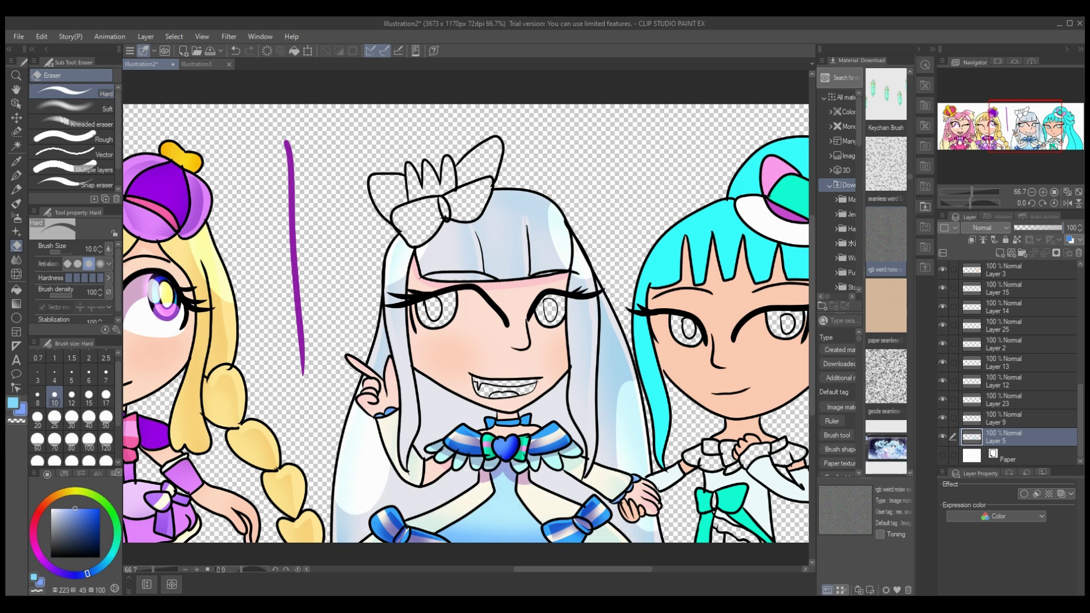
key("ctrl+z")
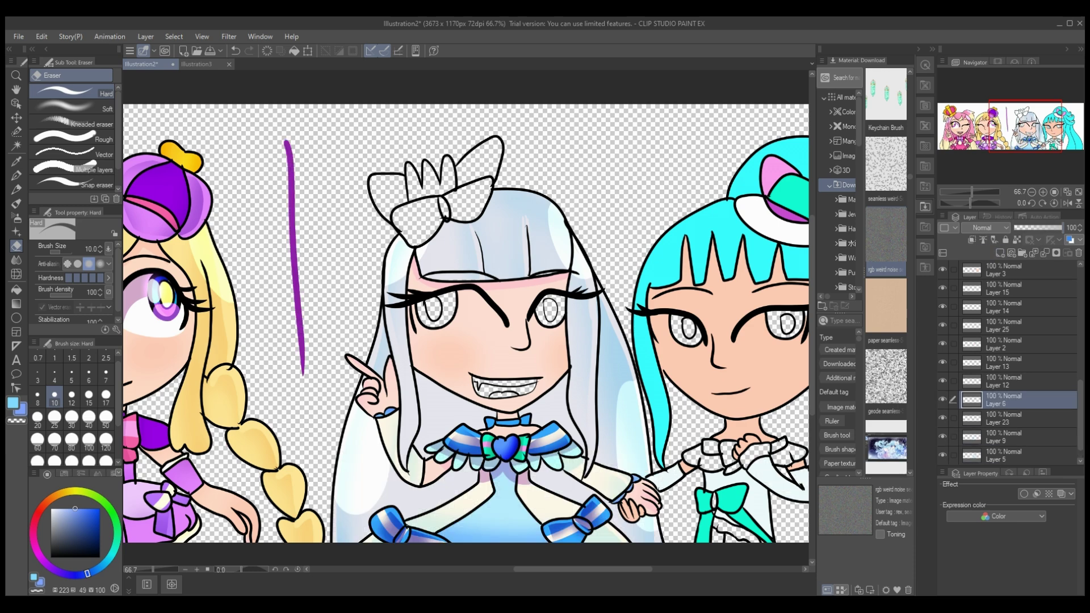
- Shade the cyan-haired girl's gloves pale teal with the G-pen at size 17 on a Multiply layer clipped above Layer 23, and merge it down
left_click(972, 240)
key("p")
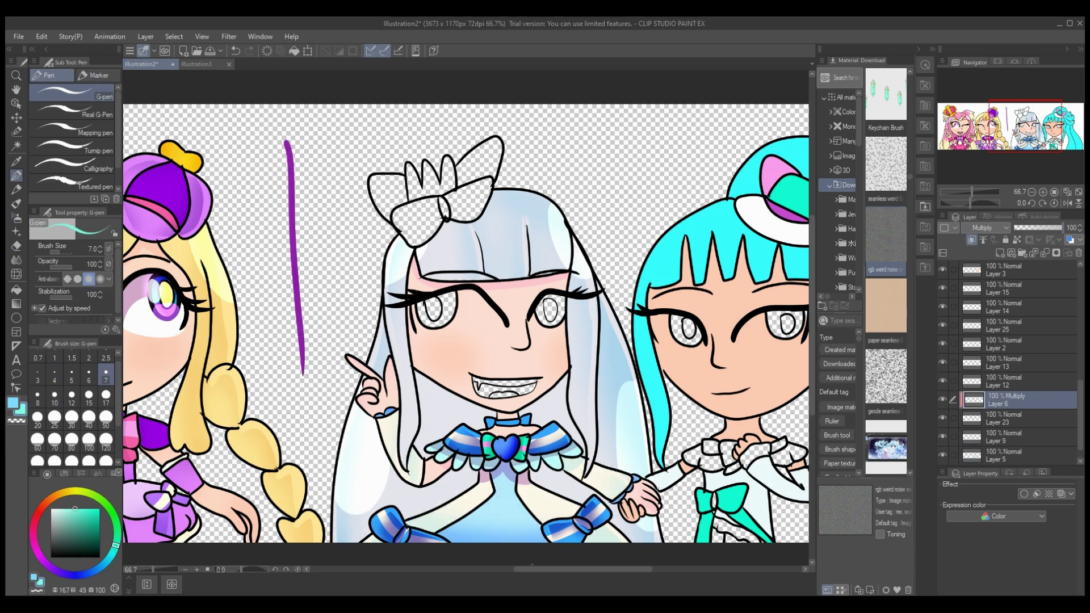
left_click_drag(583, 570, 635, 570)
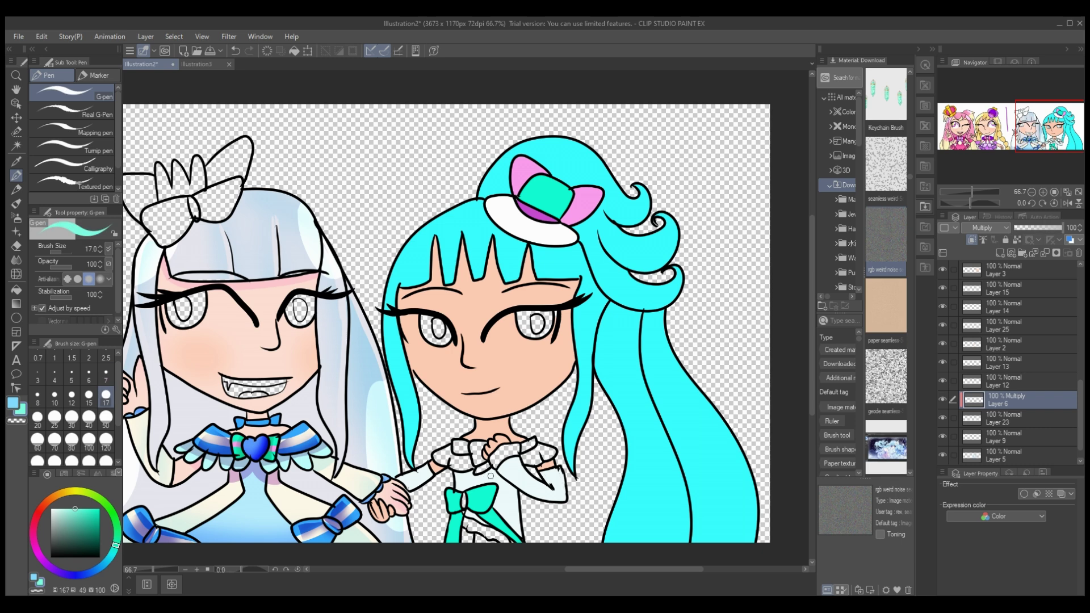
mouse_move(561, 500)
left_mouse_down()
mouse_move(558, 467)
mouse_move(495, 473)
left_mouse_up()
key("e")
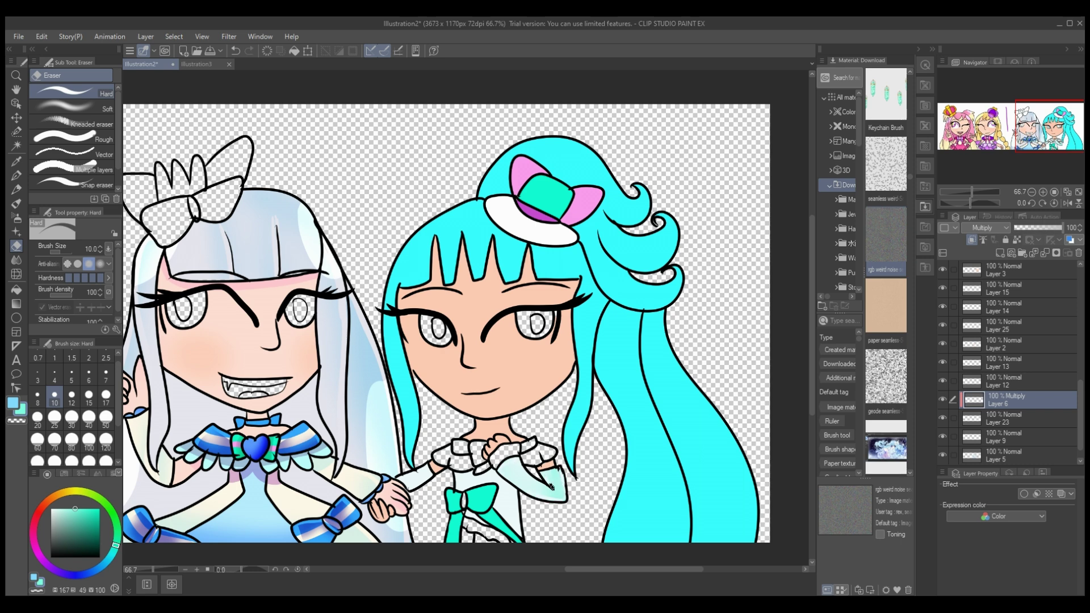
key("p")
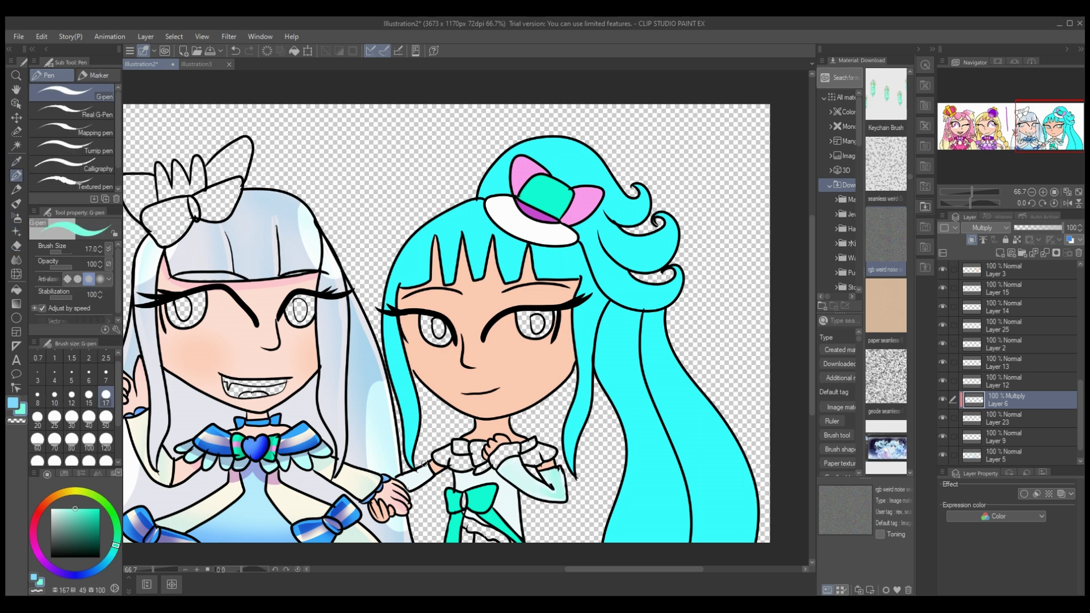
key("e")
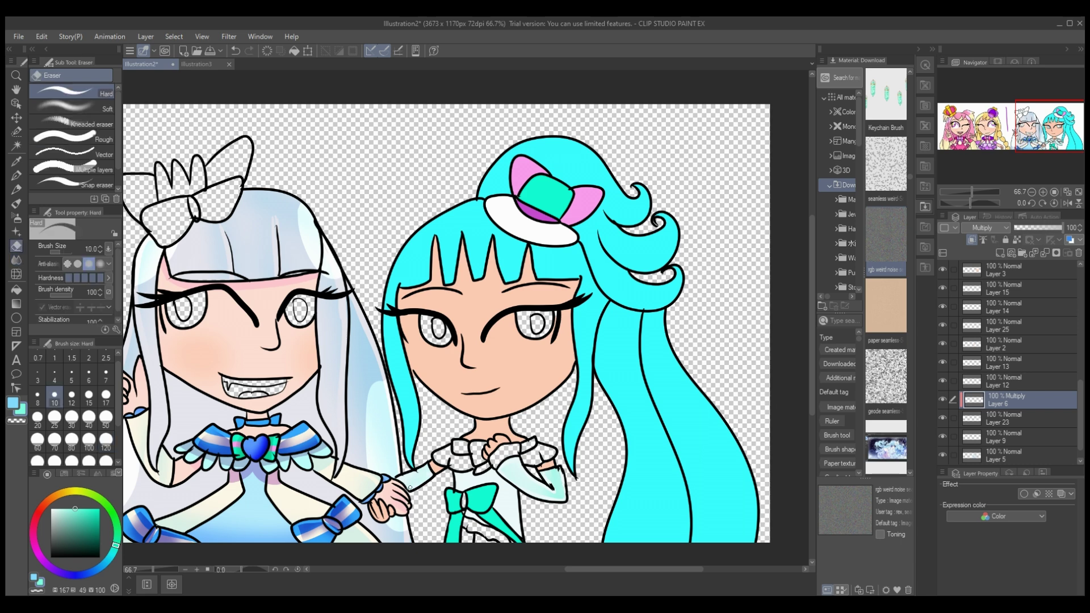
left_click_drag(1063, 227, 1055, 227)
left_click(1078, 253)
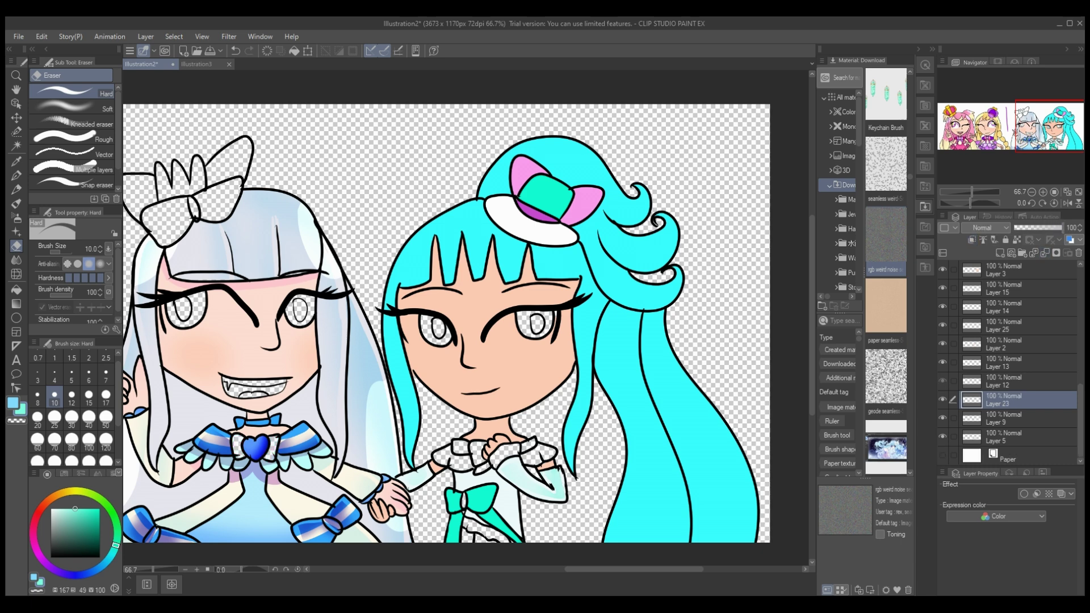
- Airbrush soft teal shading onto the cyan-haired girl's white dress at size 120 on a layer clipped above Layer 17, with the Hard eraser at size 17
left_click(943, 344)
key("ctrl+z")
key("ctrl+z")
key("ctrl+z")
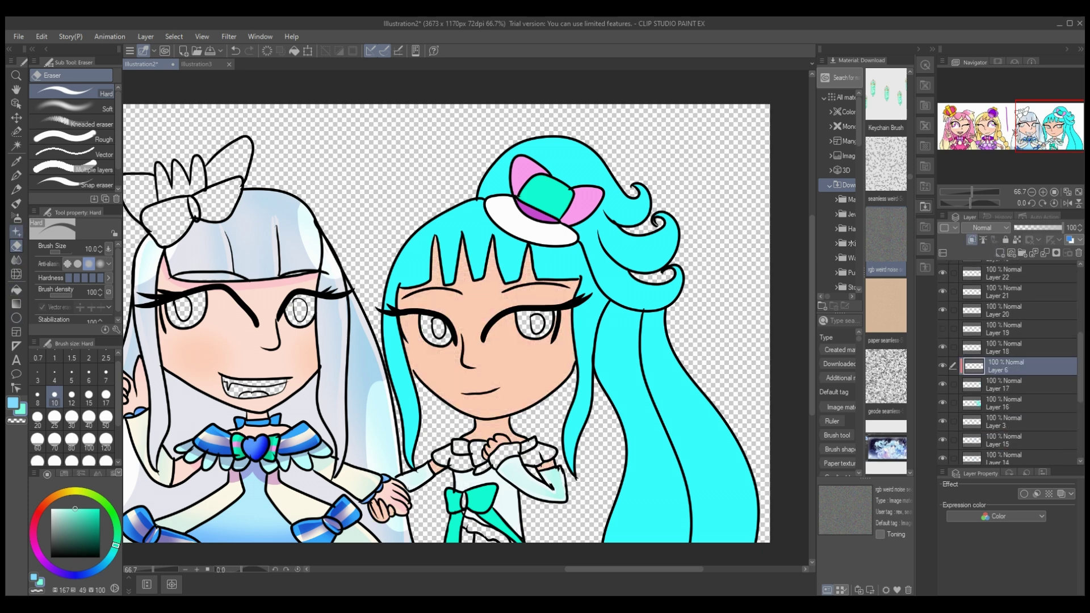
left_click(15, 217)
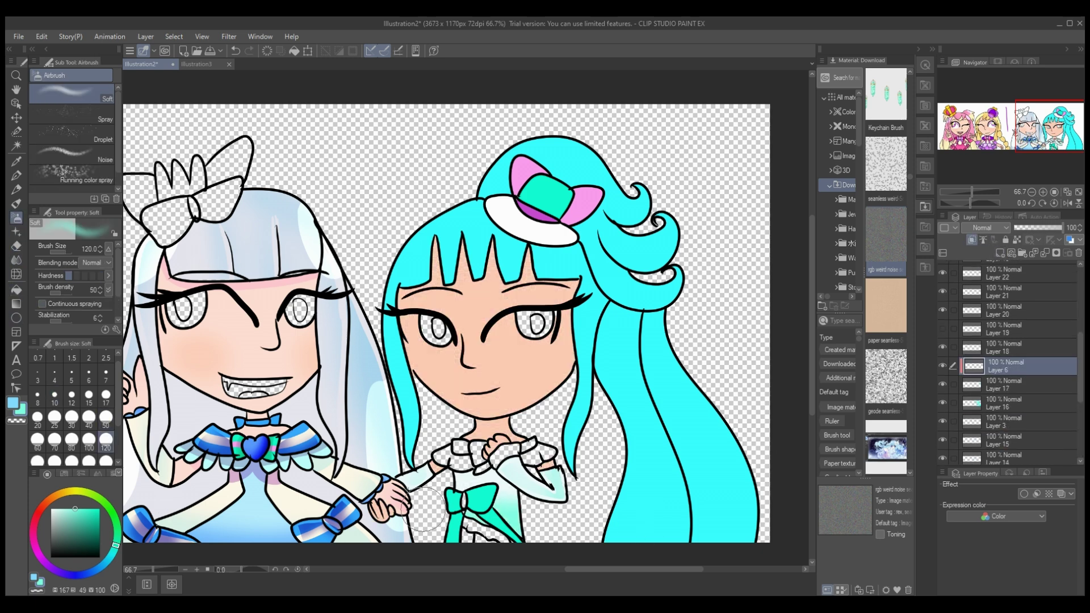
key("e")
key("bracketright")
key("bracketright")
key("bracketright")
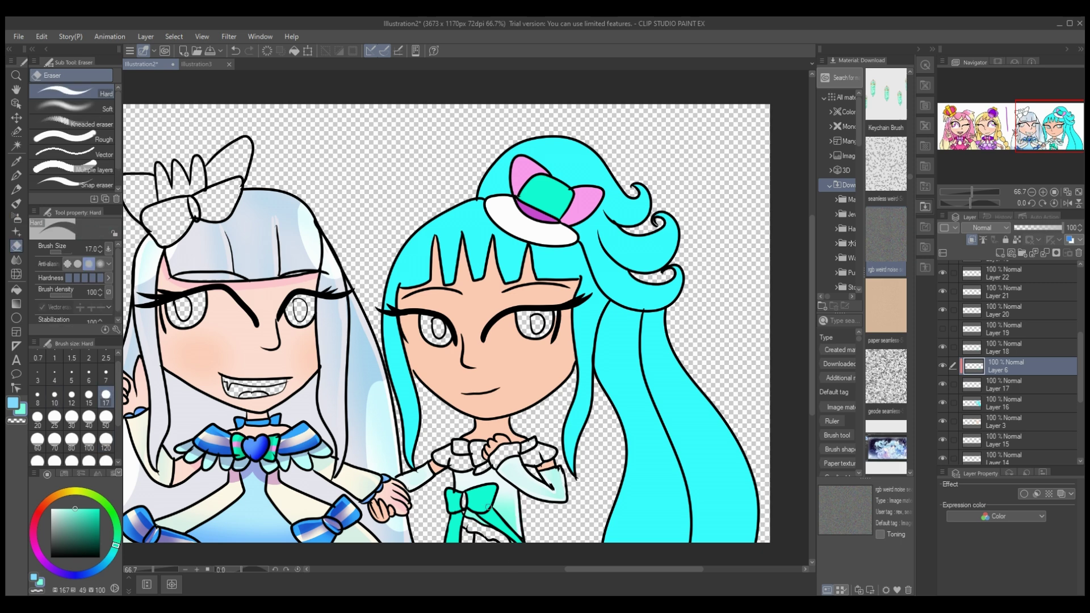
- Paint pink shadows on the cyan-haired girl's forehead beneath her bangs with the G-pen at size 17, on a Multiply layer clipped above Layer 3
left_click_drag(975, 366, 975, 412)
key("i")
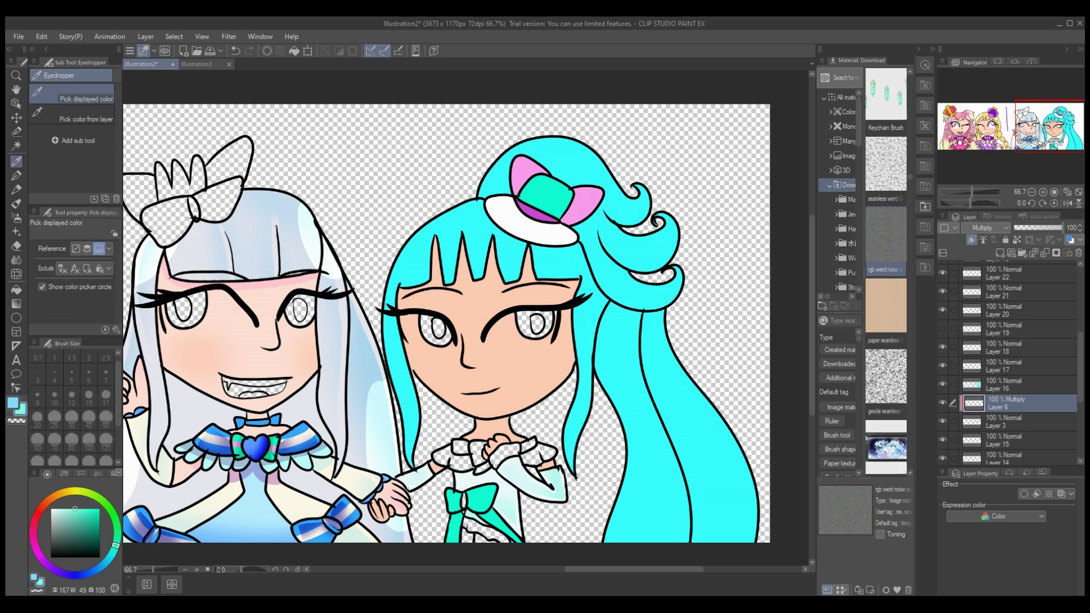
key("p")
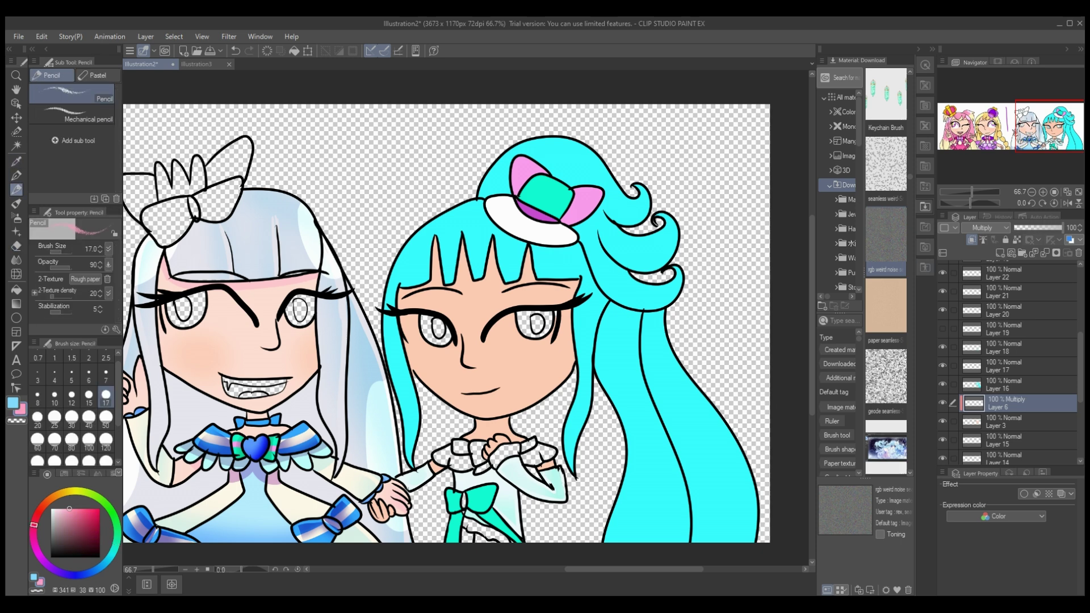
key("p")
mouse_move(535, 286)
left_mouse_down()
mouse_move(577, 276)
mouse_move(501, 284)
mouse_move(493, 240)
mouse_move(489, 265)
mouse_move(467, 272)
mouse_move(463, 235)
mouse_move(433, 236)
mouse_move(448, 292)
mouse_move(464, 236)
left_mouse_up()
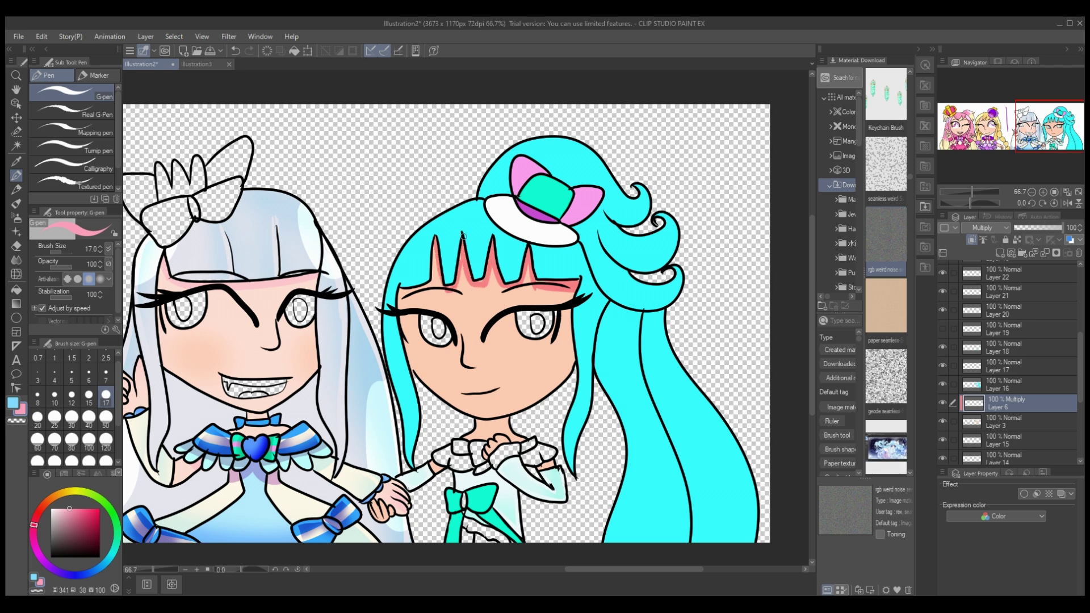
- Paint pink shadow along the cyan-haired girl's face edge, blur it, lower the Multiply layer's opacity to 43% and merge it into Layer 3
left_click_drag(413, 287, 403, 377)
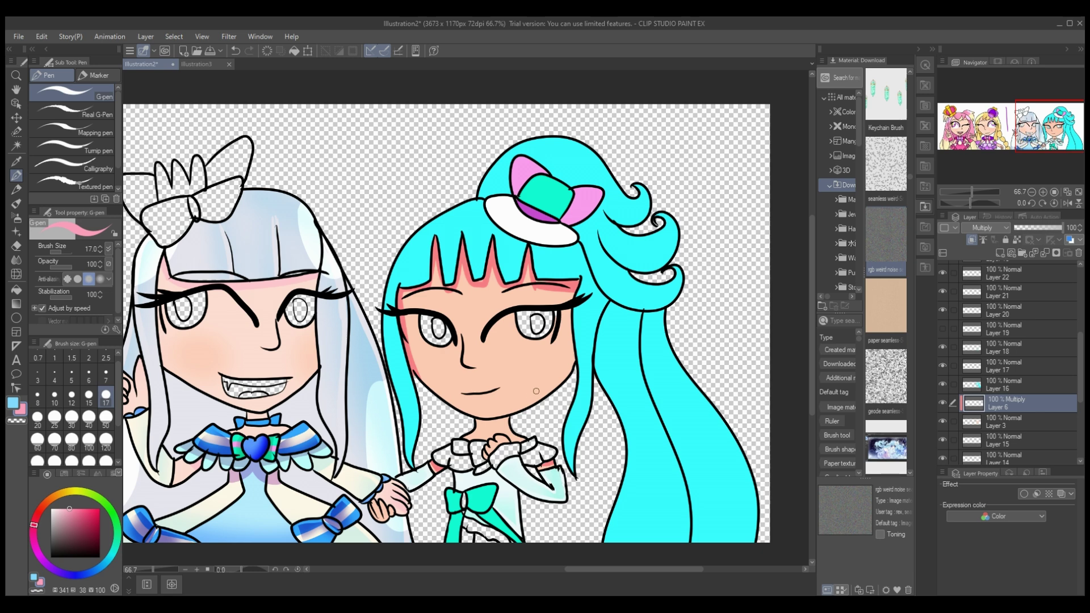
key("j")
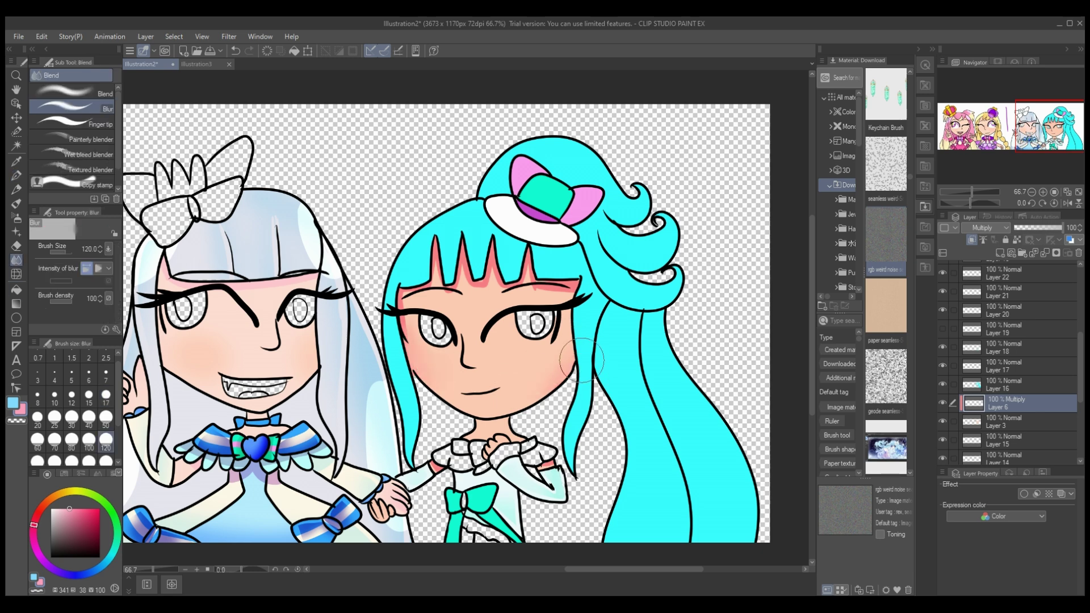
key("ctrl+e")
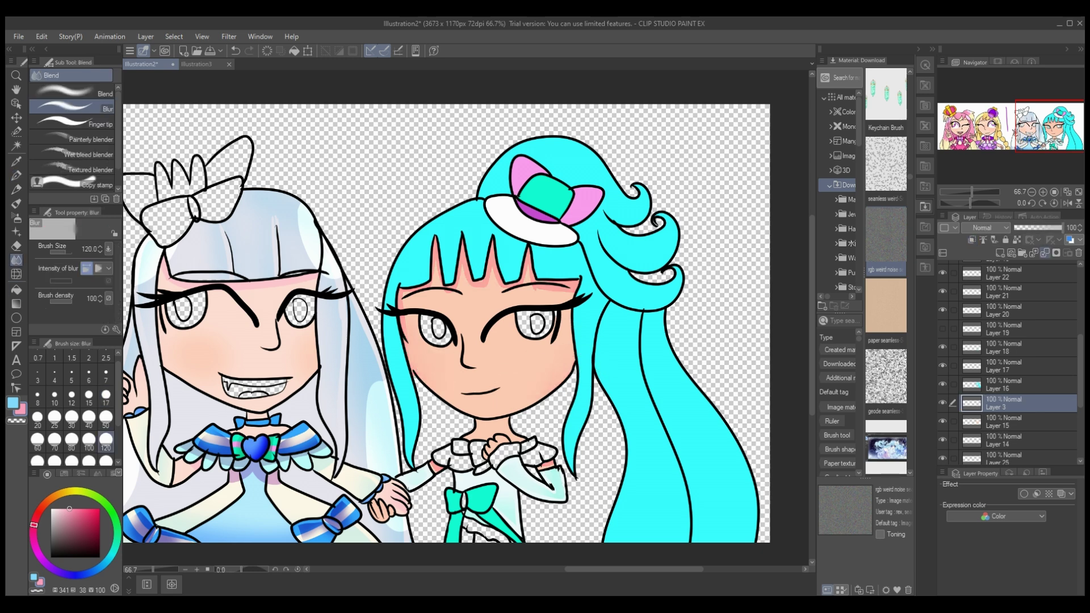
key("ctrl+z")
key("b")
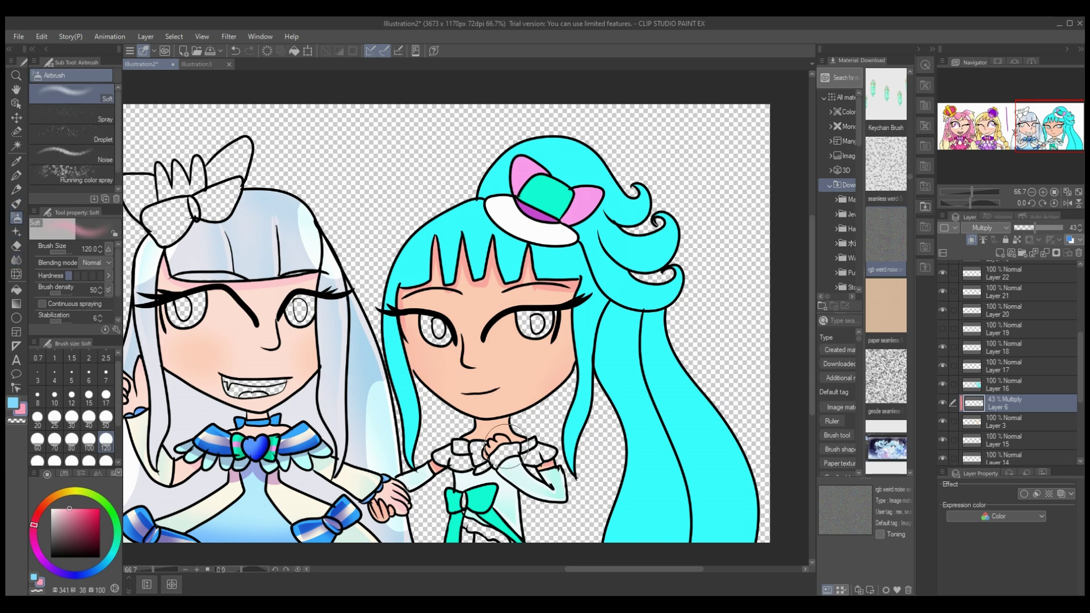
key("e")
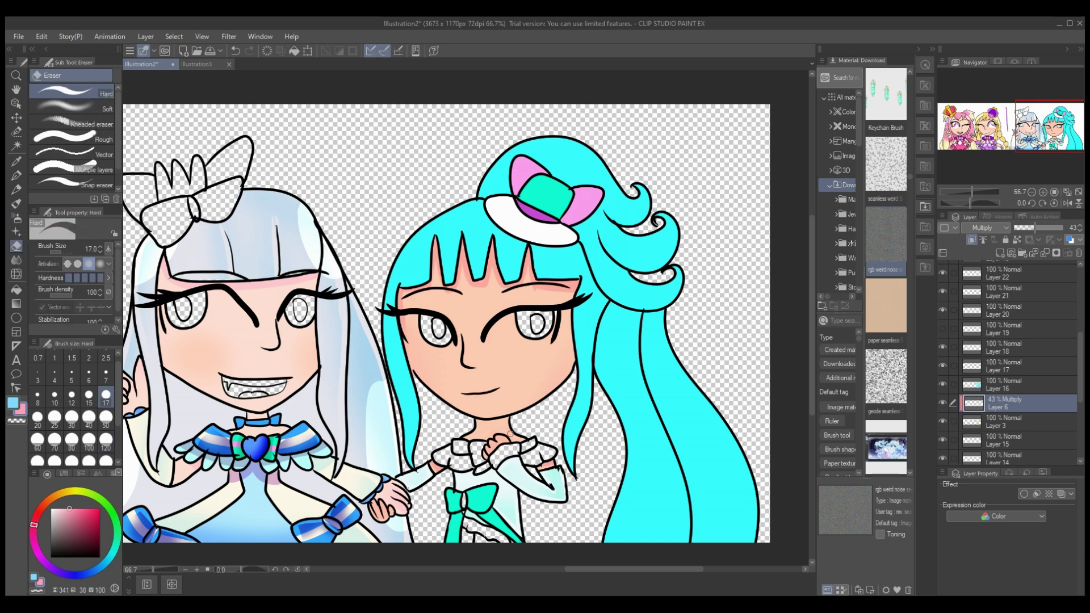
left_click_drag(589, 563, 562, 568)
key("ctrl+e")
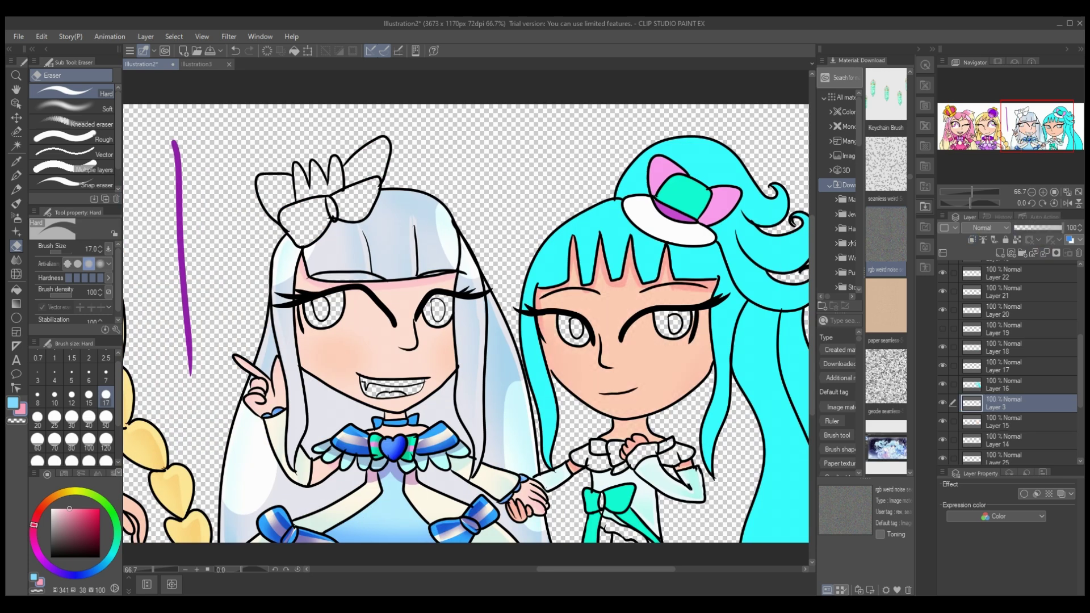
- Combine the skin layers down into Layer 12 and add a new layer clipped above it
key("ctrl+z")
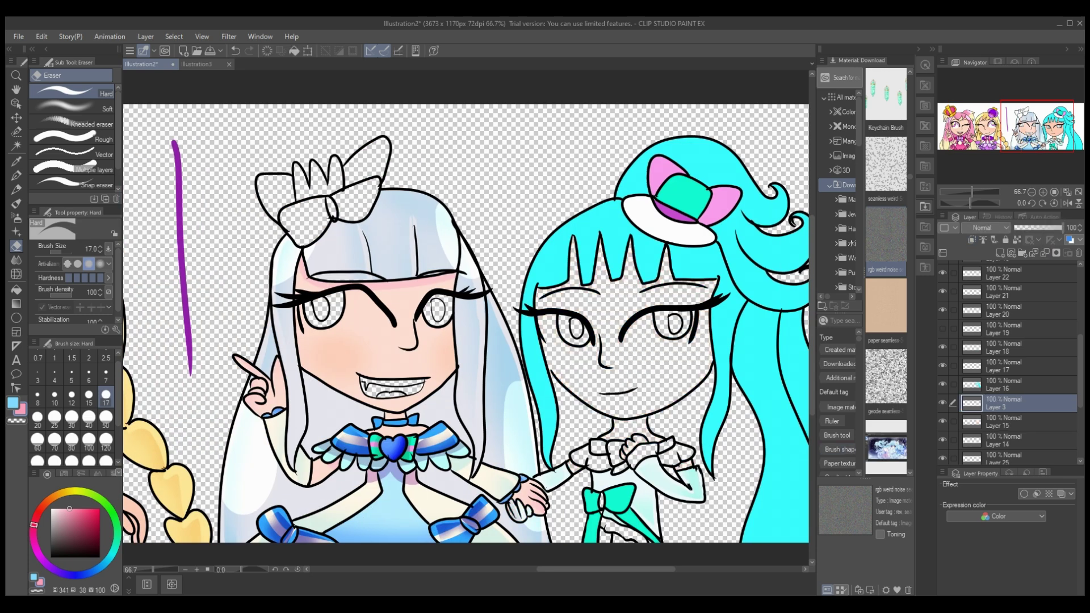
key("ctrl+y")
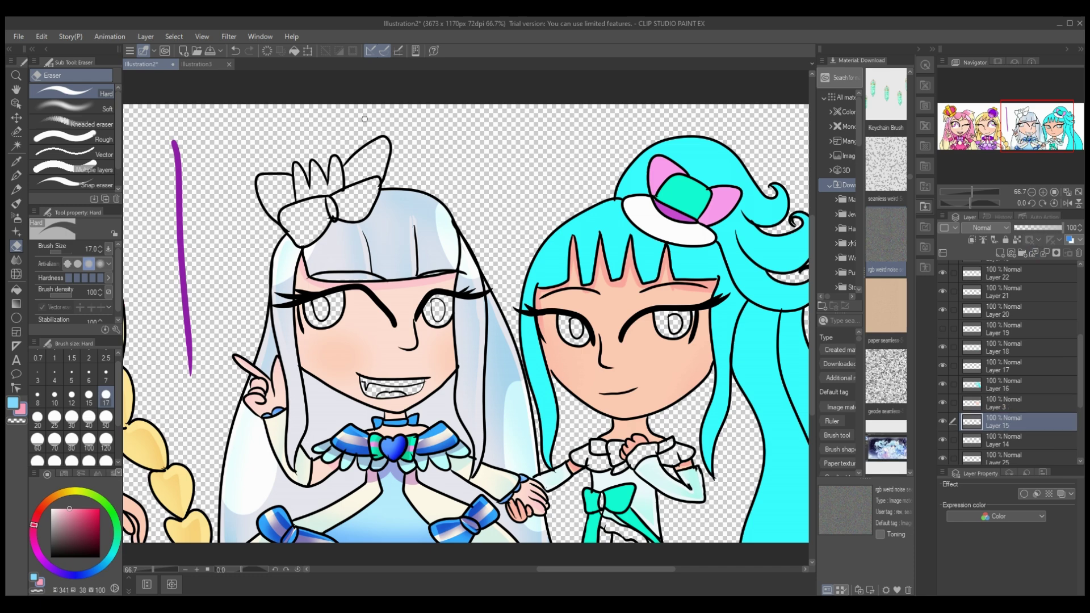
key("ctrl+e")
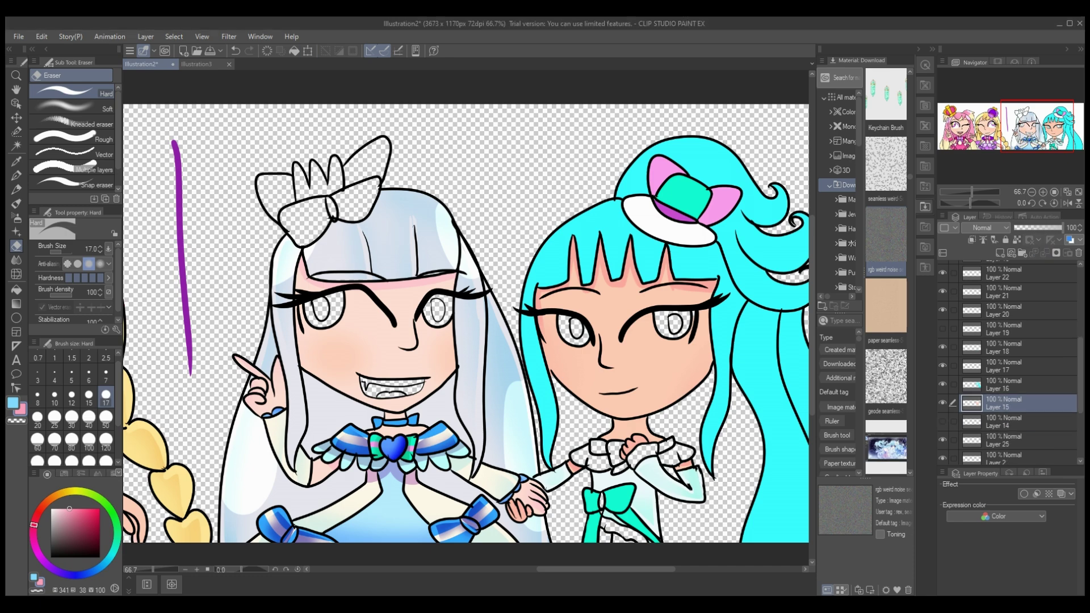
scroll(466, 324, "right", 3)
scroll(465, 324, "left", 5)
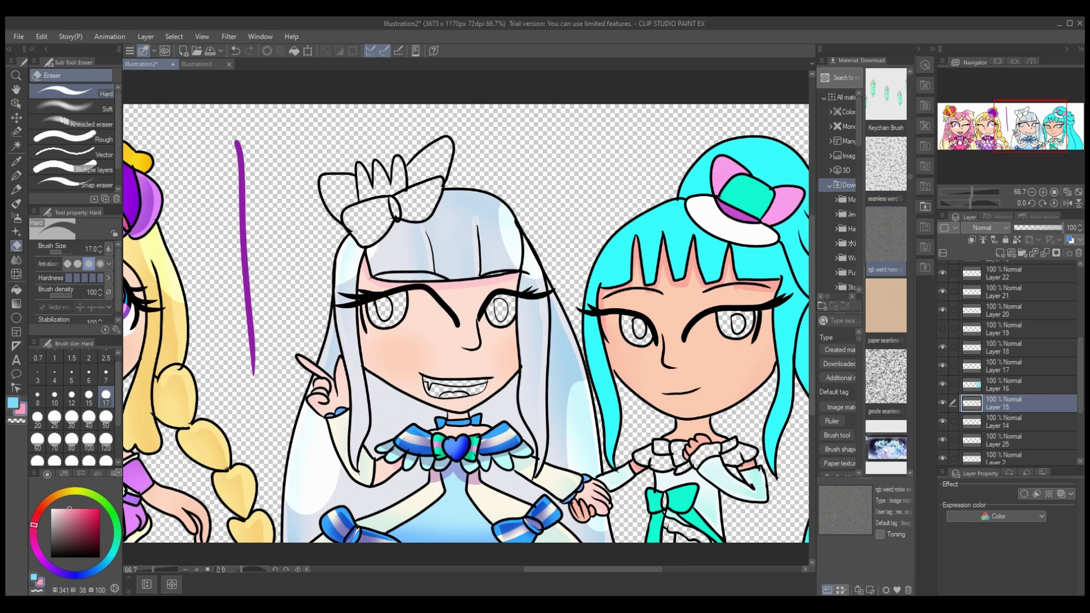
key("ctrl+z")
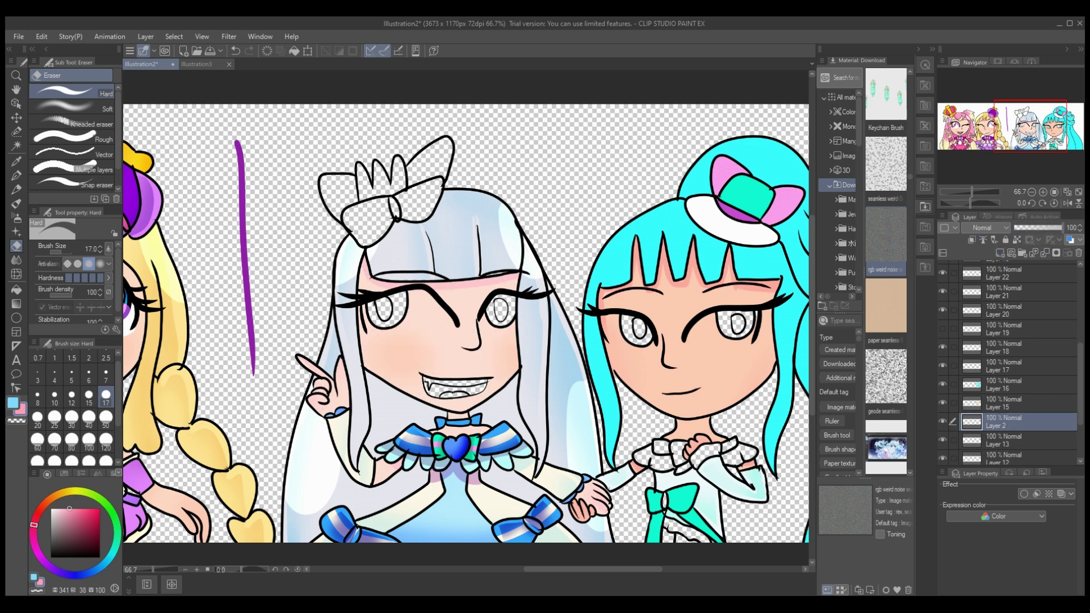
key("ctrl+z")
key("ctrl+z")
key("ctrl+z")
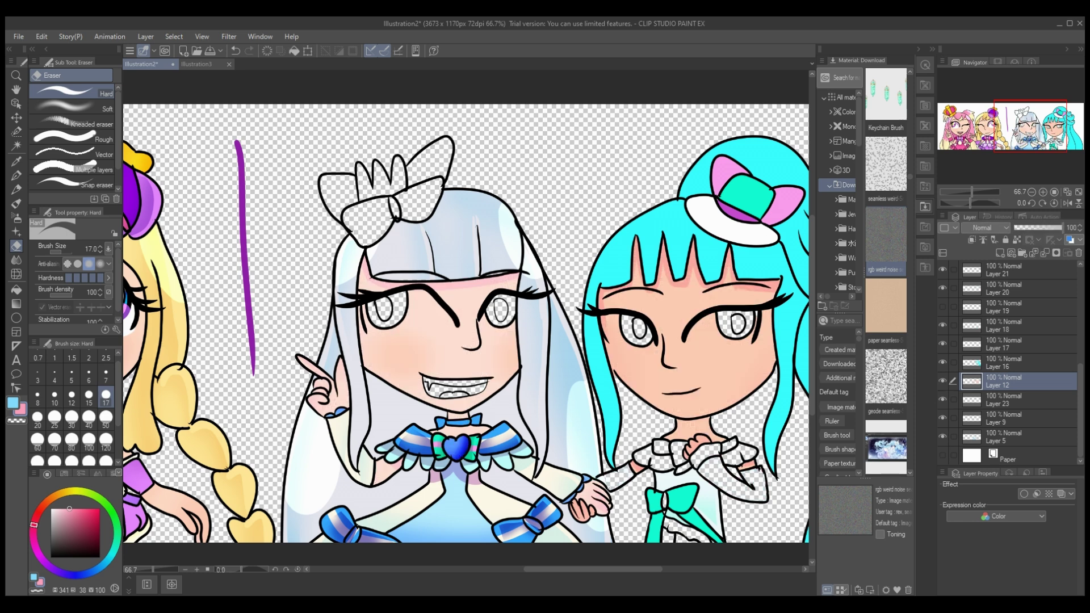
key("ctrl+y")
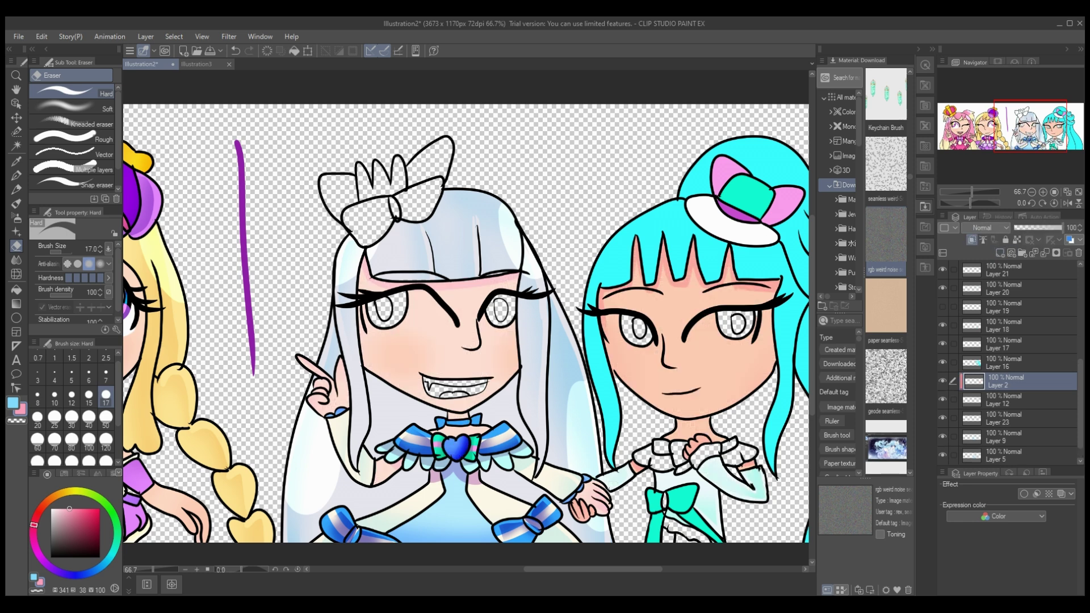
- Paint pink lips around the silver-haired girl's mouth with the G-pen at size 12 on the layer clipped above Layer 12
key("p")
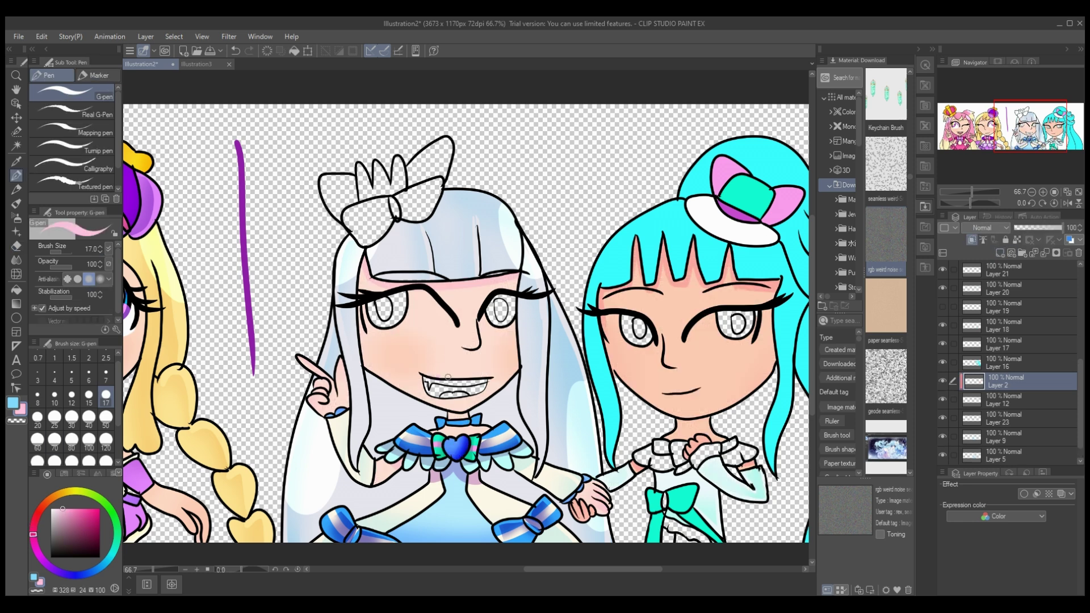
key("ctrl+plus")
key("ctrl+plus")
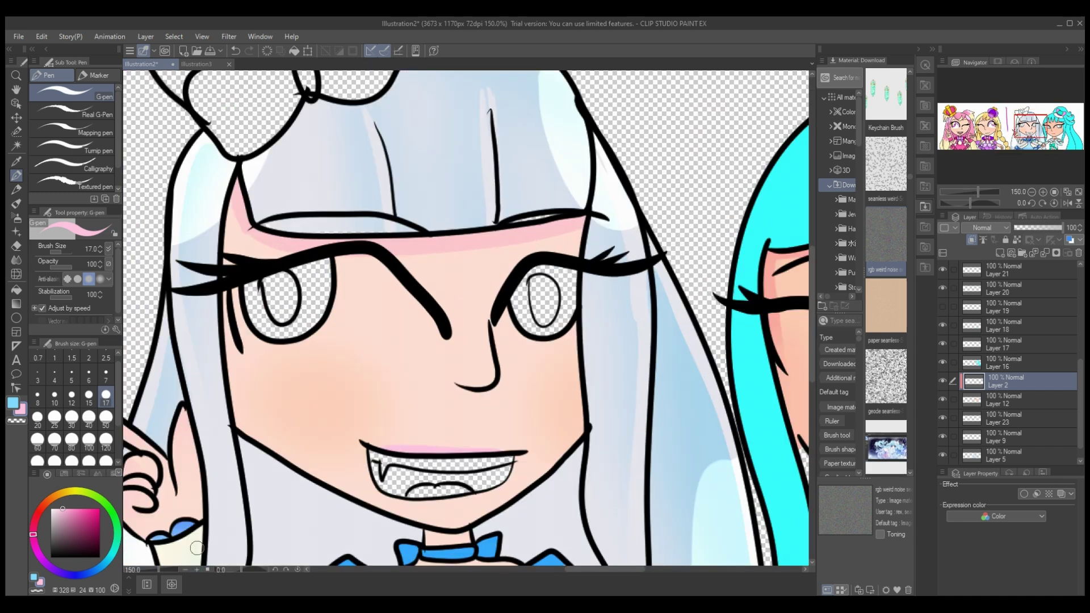
left_click(71, 396)
left_click_drag(388, 448, 497, 448)
key("ctrl+z")
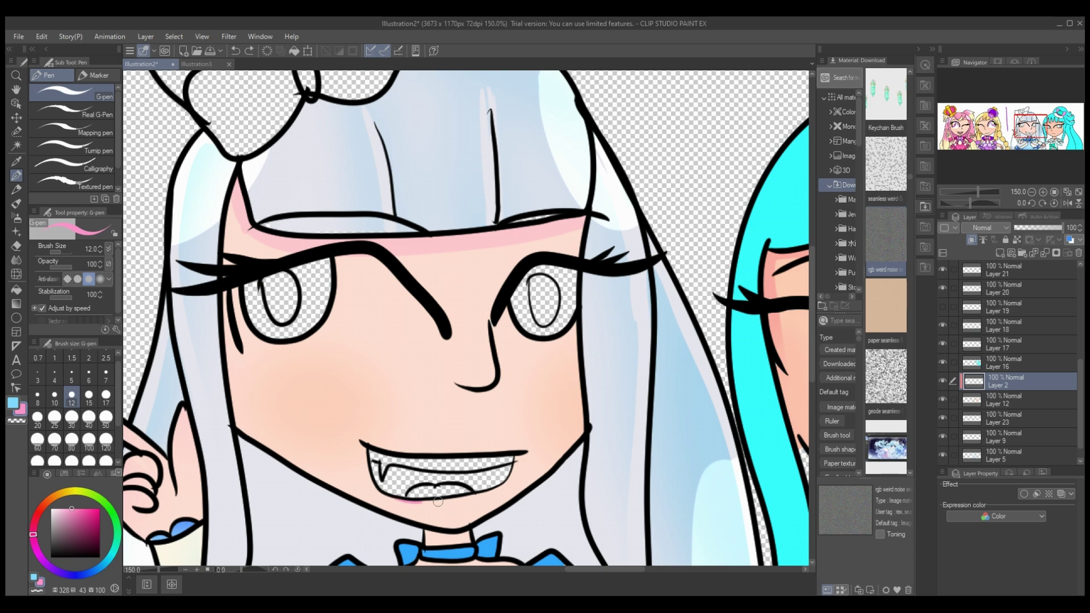
left_click_drag(421, 500, 463, 498)
left_click_drag(459, 456, 523, 453)
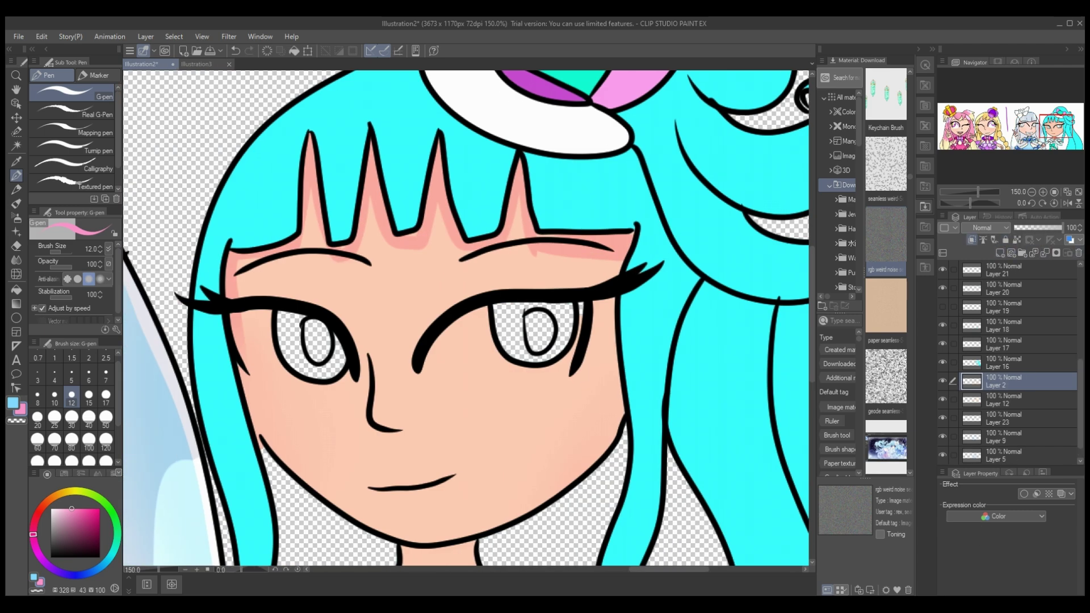
- Airbrush purple eyeshadow around both of the cyan-haired girl's eyes at size 50 on a layer clipped above Layer 12
key("b")
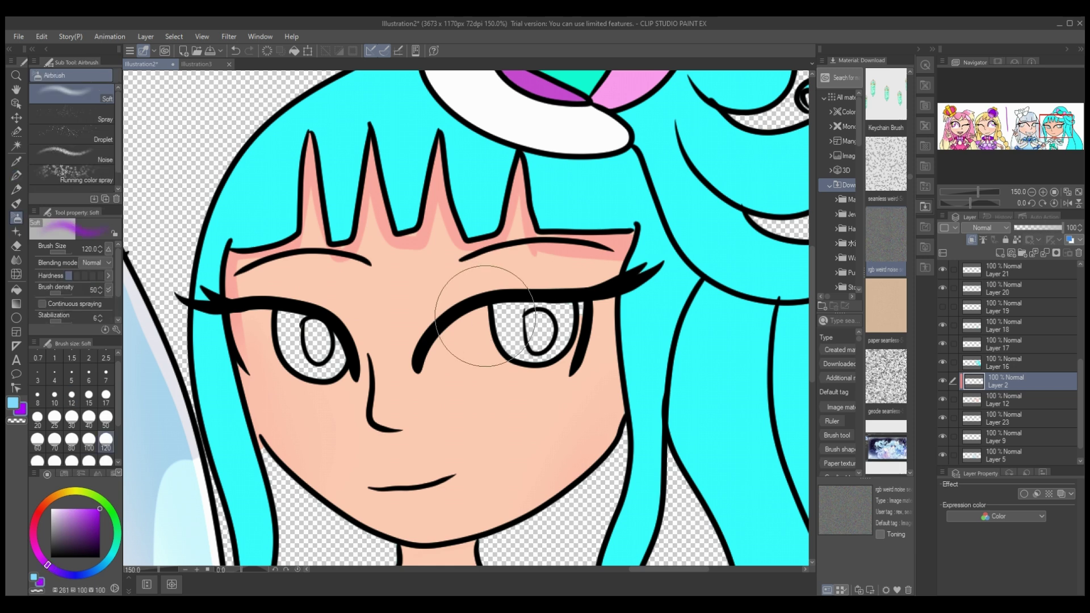
left_click(105, 417)
mouse_move(417, 369)
left_mouse_down()
mouse_move(471, 301)
mouse_move(590, 283)
mouse_move(466, 318)
left_mouse_up()
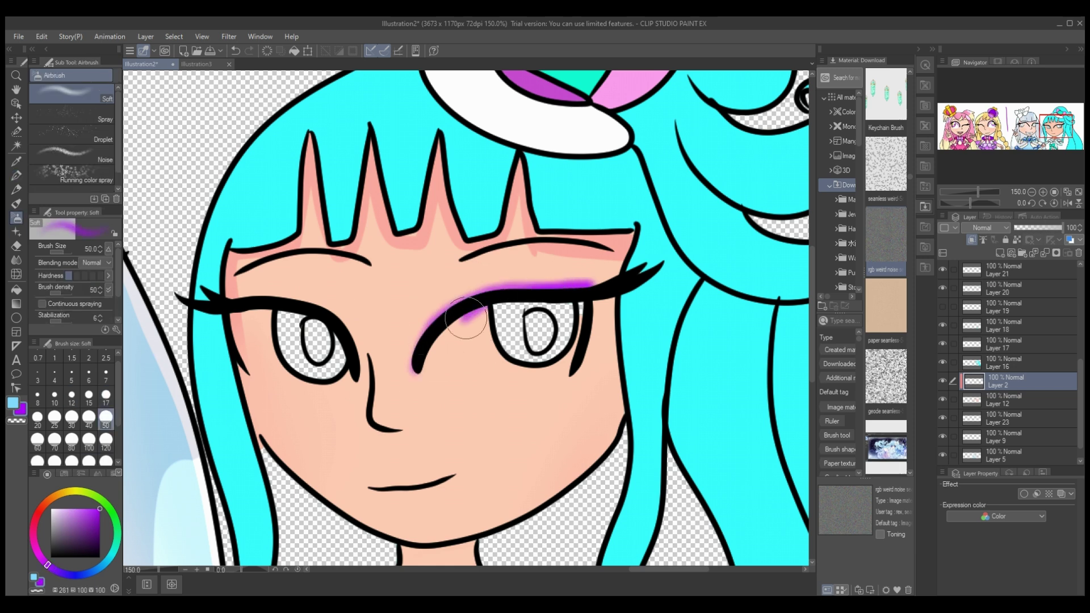
mouse_move(233, 309)
left_mouse_down()
mouse_move(337, 341)
mouse_move(292, 306)
mouse_move(370, 314)
left_mouse_up()
mouse_move(428, 373)
left_mouse_down()
mouse_move(586, 281)
mouse_move(431, 347)
left_mouse_up()
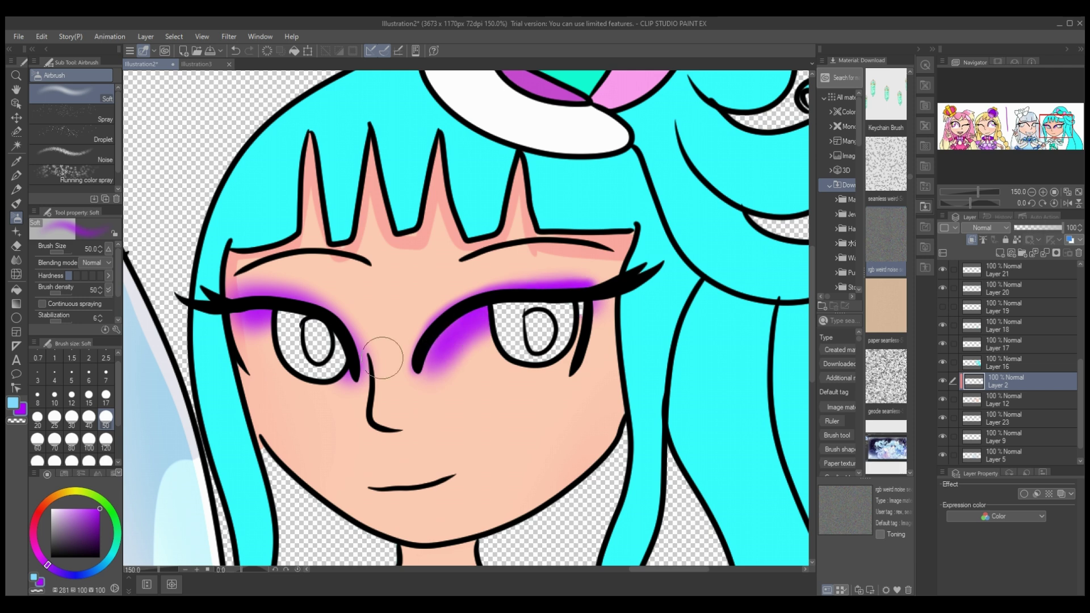
- Trim the upper edges of the purple eyeshadow with the Hard eraser at size 17 and merge it into Layer 12
key("e")
mouse_move(369, 375)
left_mouse_down()
mouse_move(326, 295)
mouse_move(214, 276)
left_mouse_up()
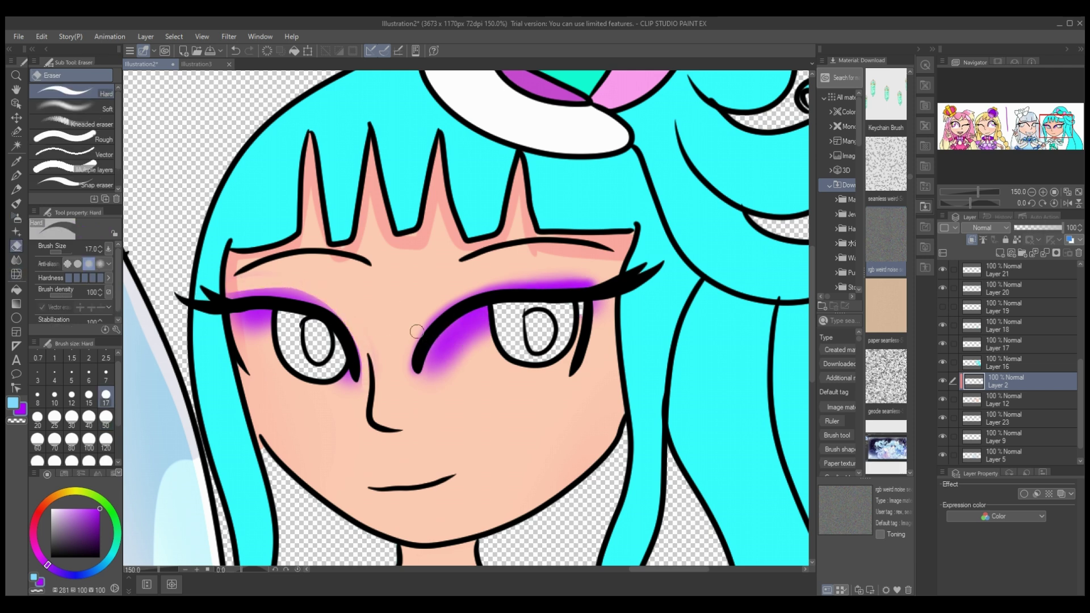
mouse_move(417, 331)
left_mouse_down()
mouse_move(511, 273)
mouse_move(617, 284)
mouse_move(599, 304)
left_mouse_up()
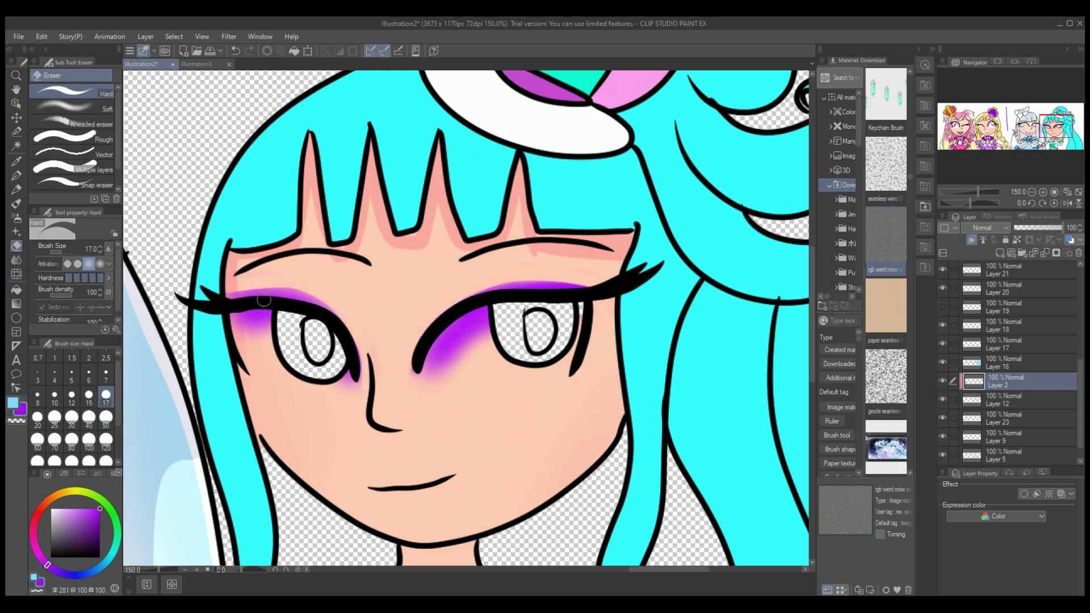
key("ctrl+e")
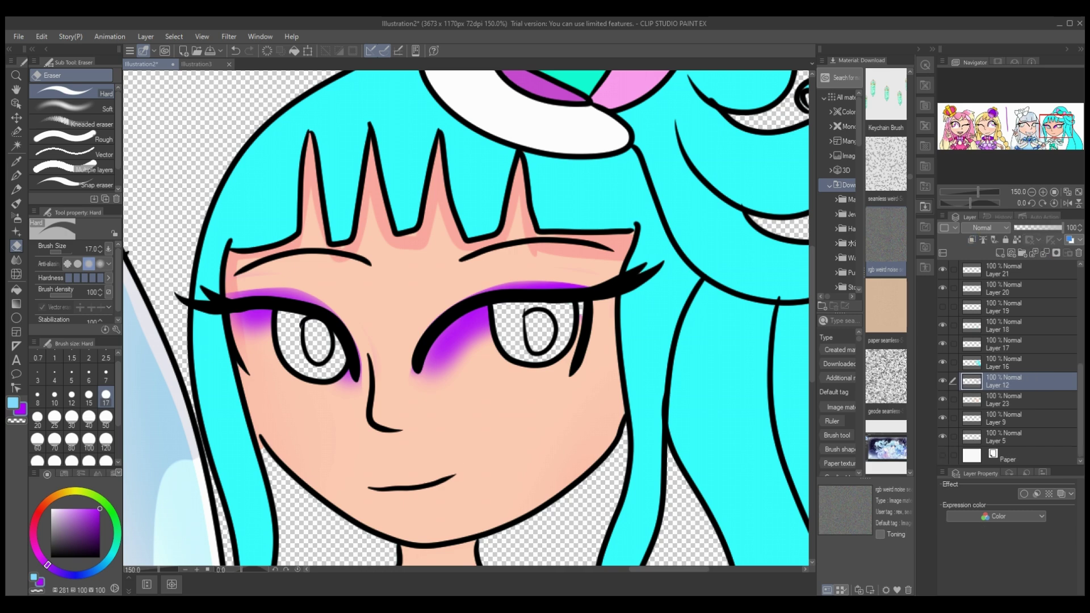
- Merge Layers 12 and 23 down, and add a Multiply layer clipped above Layer 16
key("ctrl+minus")
key("ctrl+minus")
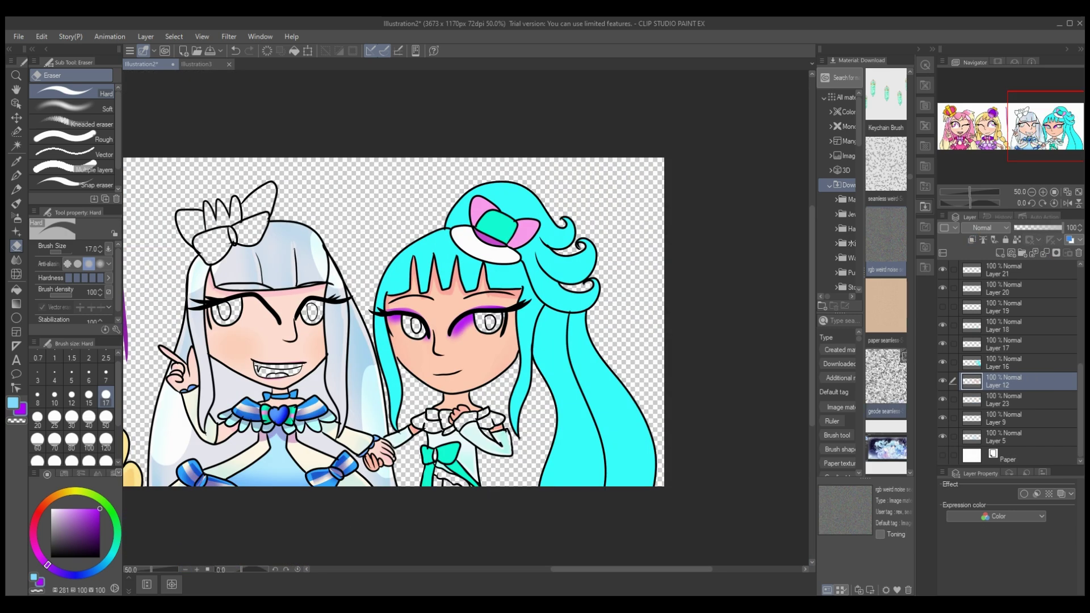
key("ctrl+e")
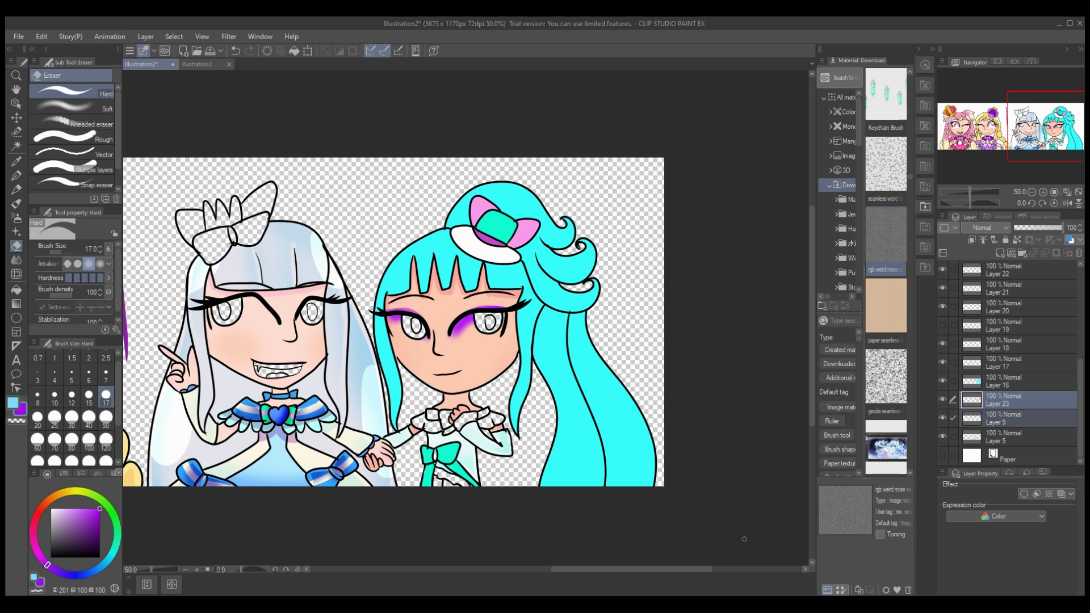
scroll(744, 539, "left", 3)
key("ctrl+bracketleft")
key("ctrl+z")
key("ctrl+z")
key("ctrl+z")
key("ctrl+z")
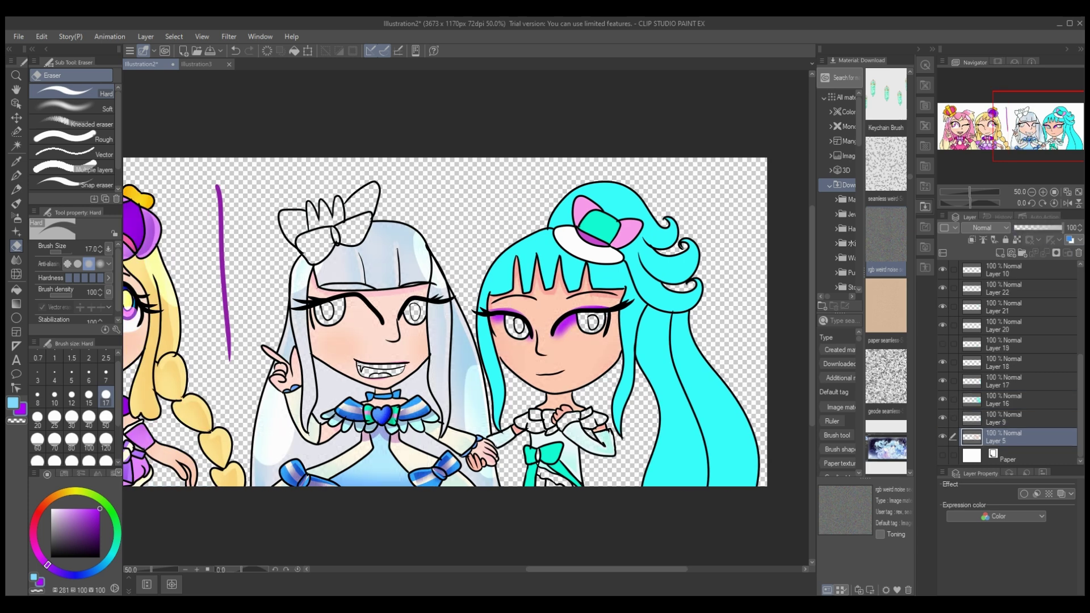
key("ctrl+z")
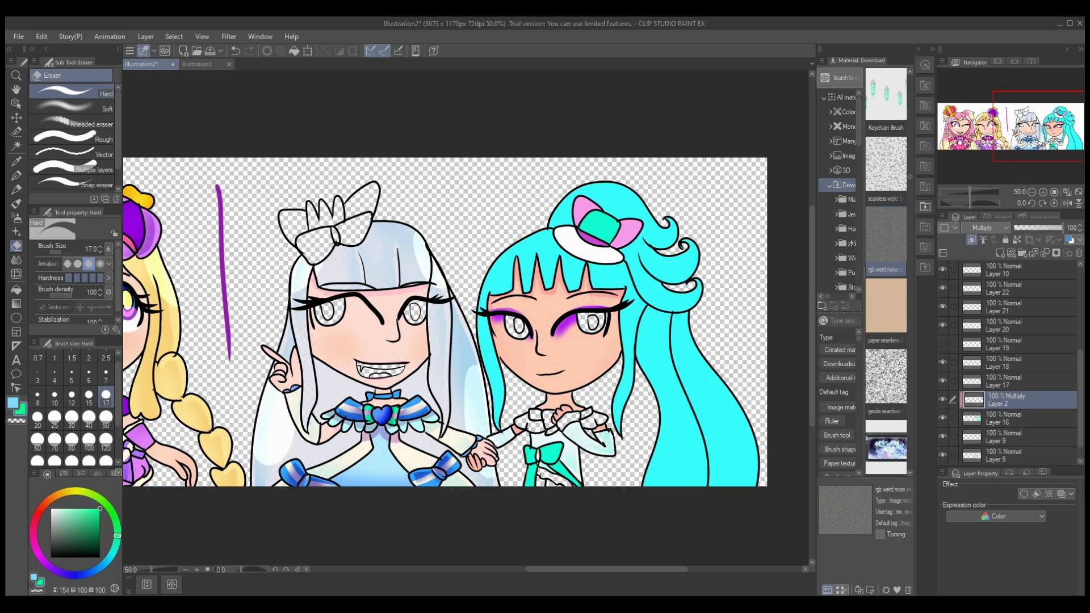
- Paint green shadows along the cyan-haired girl's bangs, side locks, bun and ponytail with the G-pen at size 50 on the Multiply layer
key("p")
key("ctrl+plus")
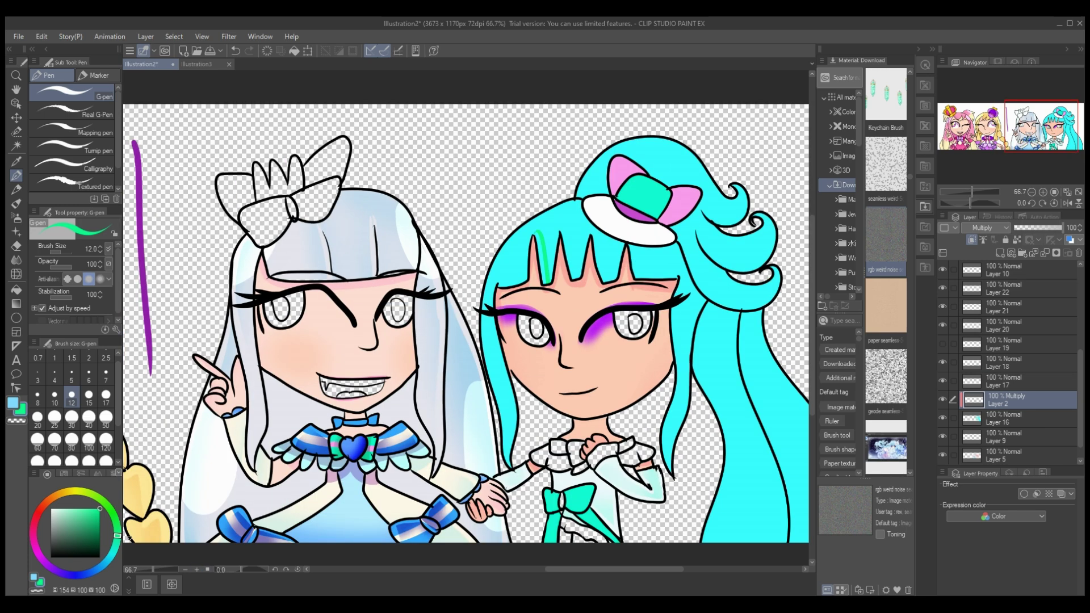
left_click(105, 417)
mouse_move(536, 223)
left_mouse_down()
mouse_move(550, 284)
mouse_move(488, 363)
mouse_move(495, 403)
left_mouse_up()
left_click_drag(556, 569, 603, 569)
mouse_move(355, 202)
left_mouse_down()
mouse_move(422, 138)
mouse_move(510, 207)
mouse_move(512, 246)
mouse_move(526, 252)
mouse_move(482, 236)
mouse_move(553, 261)
mouse_move(540, 312)
mouse_move(614, 473)
mouse_move(589, 464)
mouse_move(633, 541)
left_mouse_up()
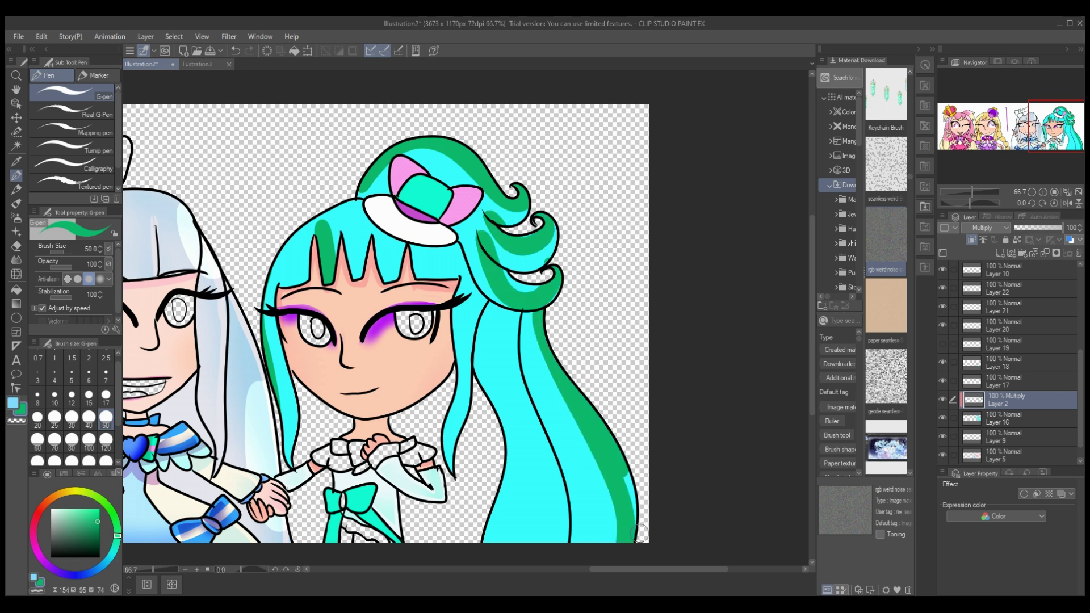
mouse_move(470, 301)
left_mouse_down()
mouse_move(449, 427)
mouse_move(514, 499)
left_mouse_up()
left_click_drag(502, 460, 511, 543)
left_click_drag(467, 355, 462, 426)
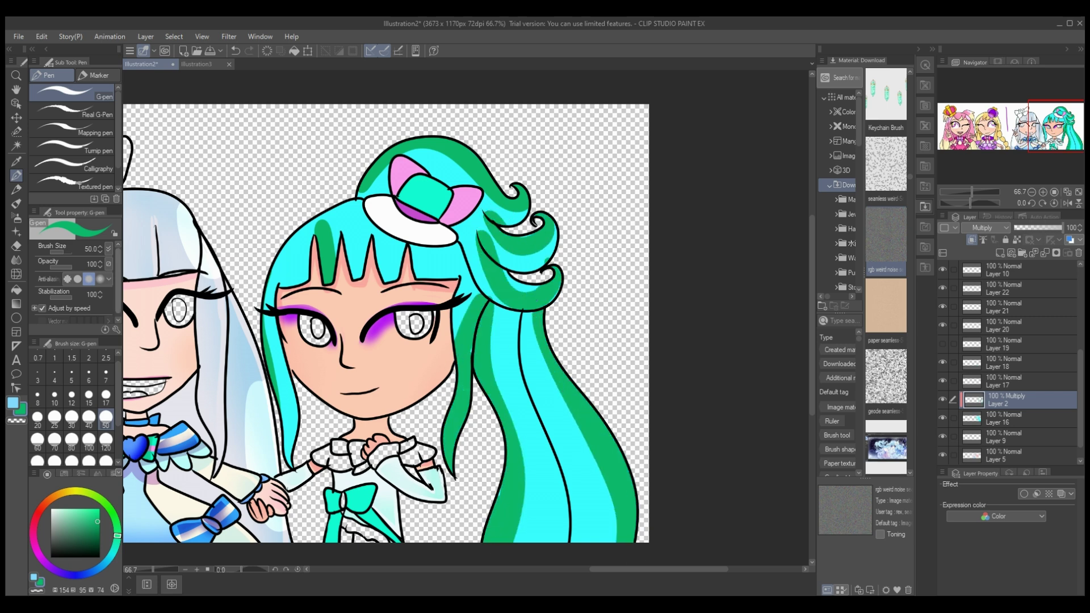
- Soften the green hair shadows with the Blur tool at size 120
key("j")
left_click_drag(327, 239, 284, 420)
left_click_drag(471, 272, 454, 420)
left_click_drag(500, 341, 613, 533)
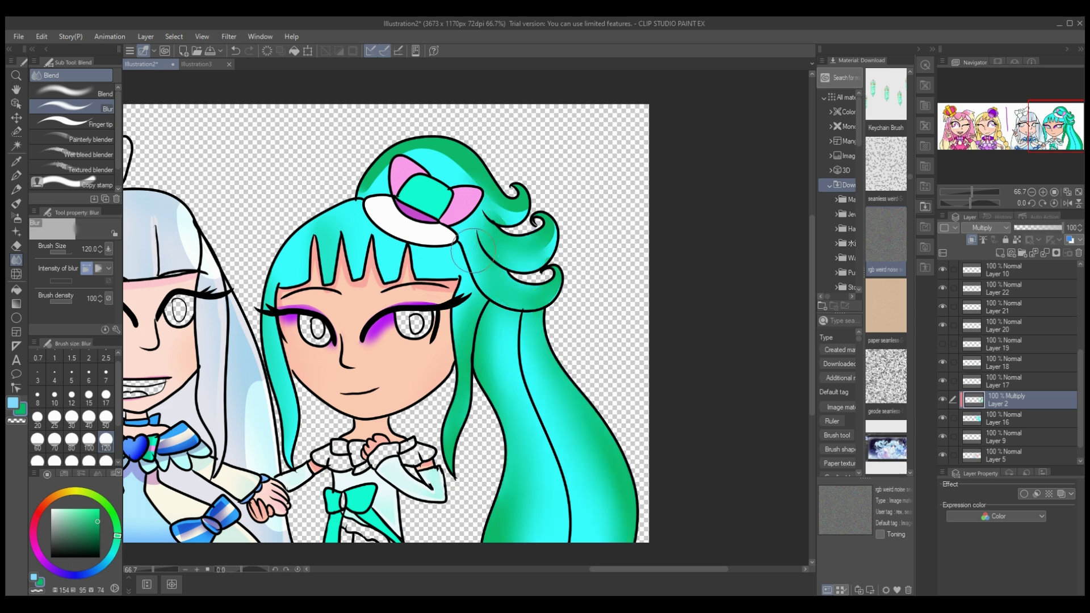
left_click_drag(534, 318, 499, 187)
mouse_move(397, 158)
left_mouse_down()
mouse_move(440, 264)
mouse_move(364, 193)
left_mouse_up()
- Carve crisp edges into the green hair shading with the Hard eraser at size 50, merge it down, and add an Add (Glow) layer above Layer 16
key("e")
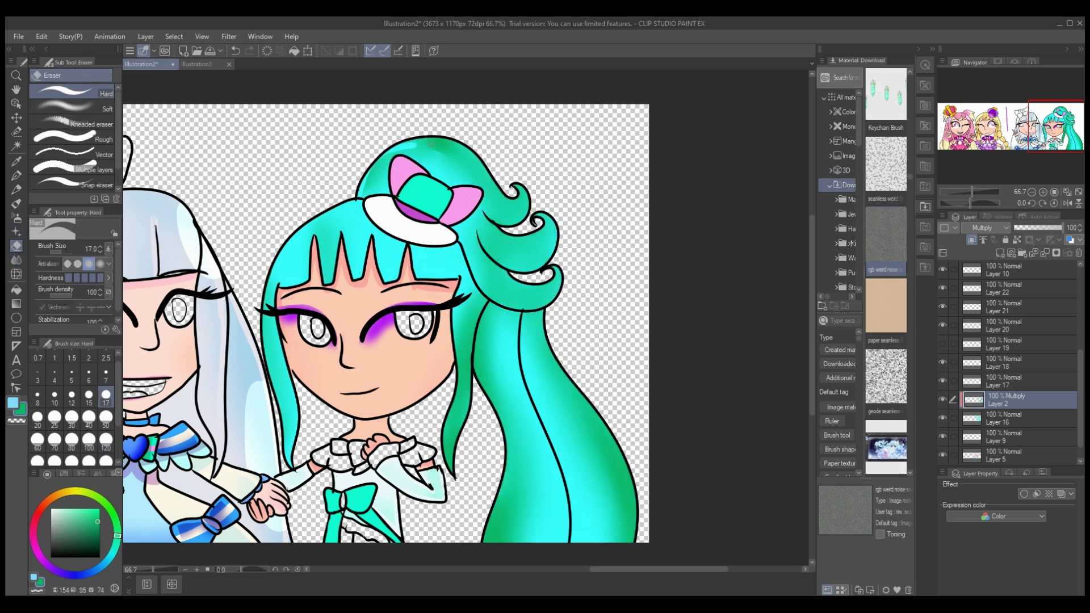
left_click_drag(417, 145, 521, 196)
left_click(105, 425)
mouse_move(402, 139)
left_mouse_down()
mouse_move(510, 196)
mouse_move(491, 163)
mouse_move(482, 215)
mouse_move(540, 241)
mouse_move(533, 220)
mouse_move(482, 245)
mouse_move(547, 281)
mouse_move(538, 299)
mouse_move(555, 365)
mouse_move(614, 466)
mouse_move(379, 237)
left_mouse_up()
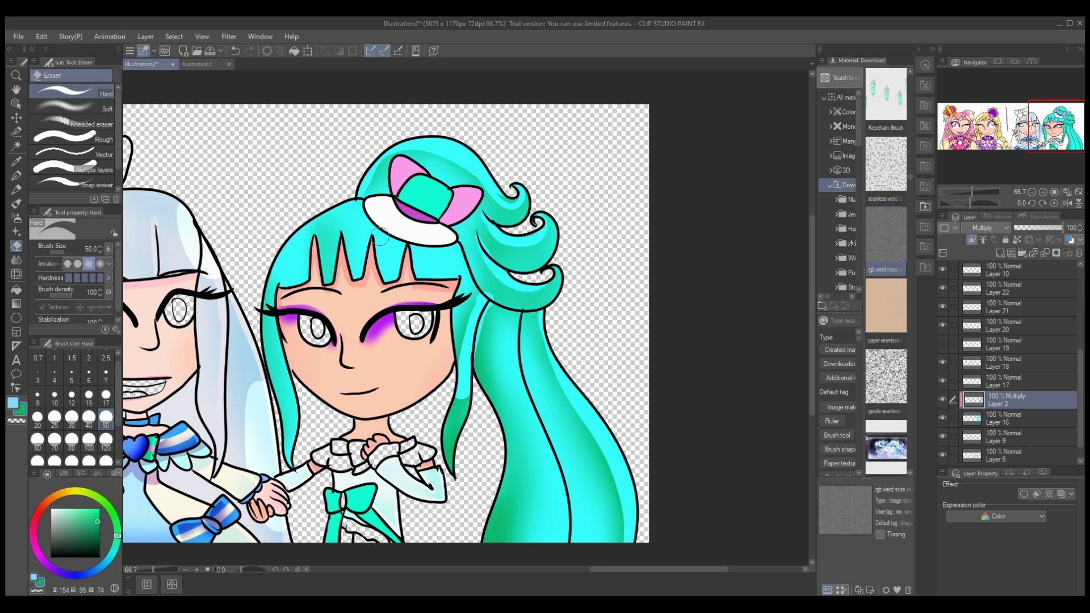
mouse_move(477, 295)
left_mouse_down()
mouse_move(460, 455)
mouse_move(467, 426)
mouse_move(500, 435)
mouse_move(495, 534)
mouse_move(477, 340)
mouse_move(505, 511)
left_mouse_up()
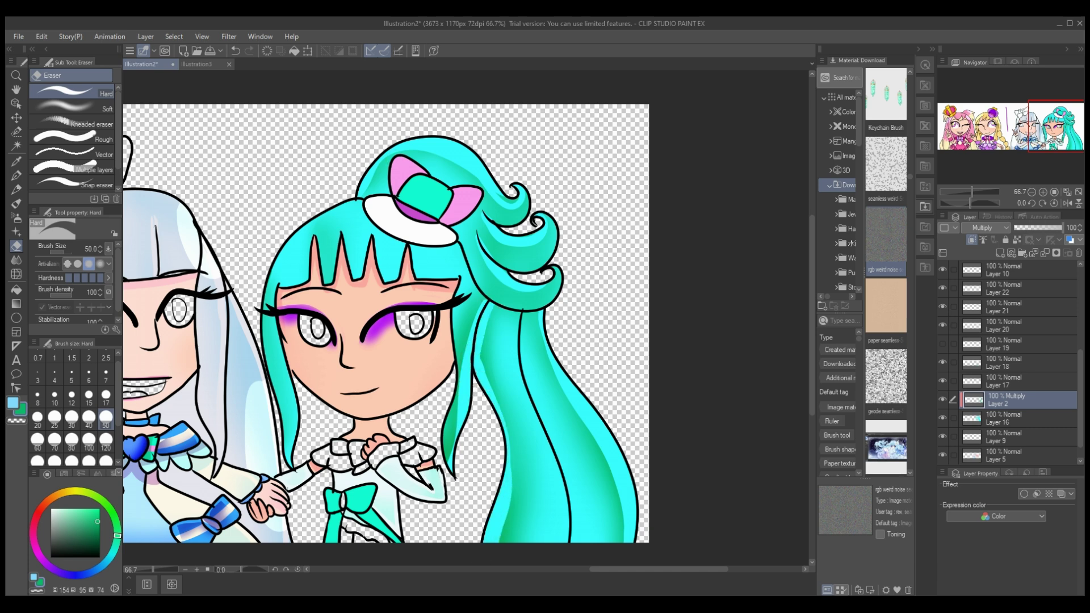
scroll(988, 227, "up", 2)
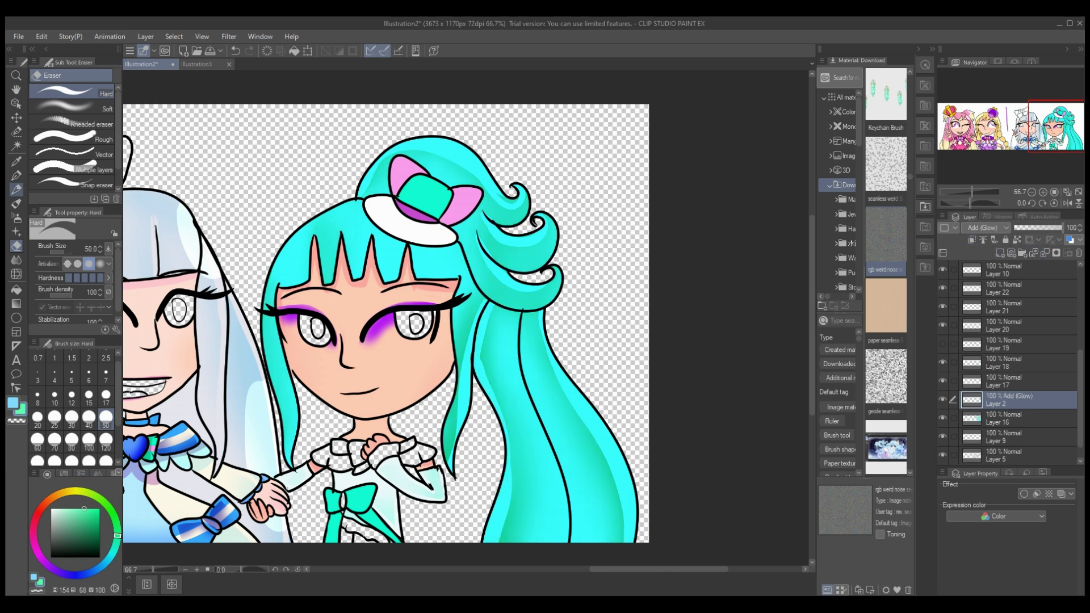
key("p")
left_click_drag(525, 292, 559, 378)
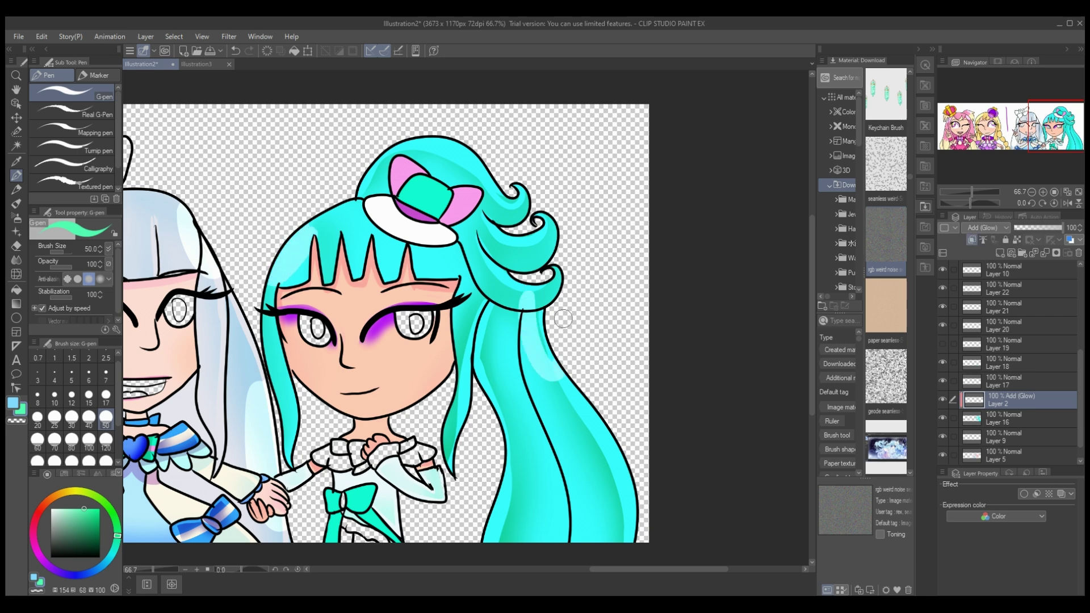
left_click(75, 508)
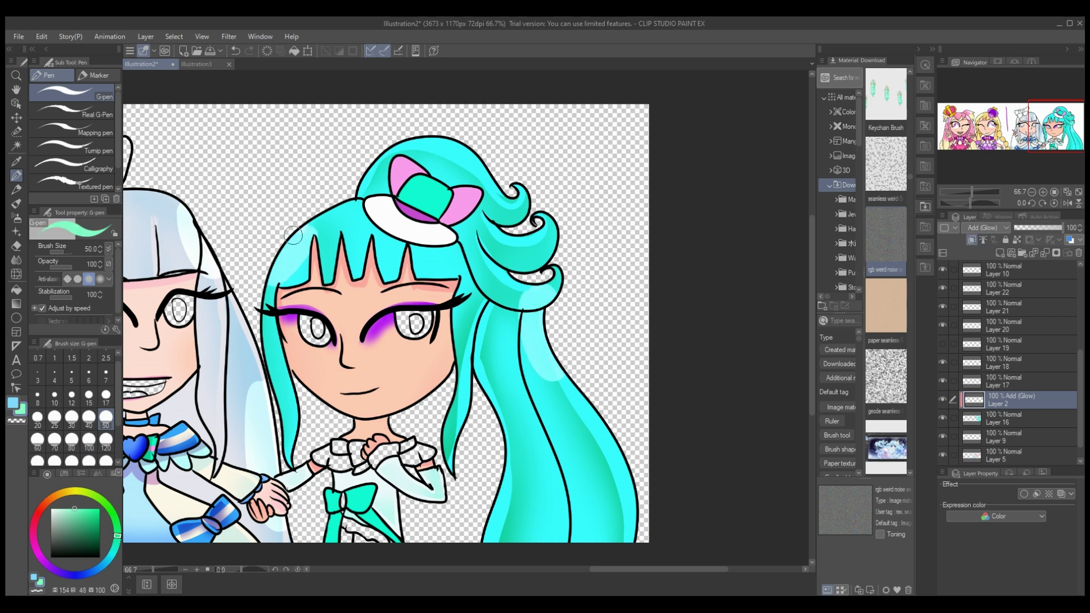
mouse_move(520, 286)
left_mouse_down()
mouse_move(562, 378)
mouse_move(543, 304)
left_mouse_up()
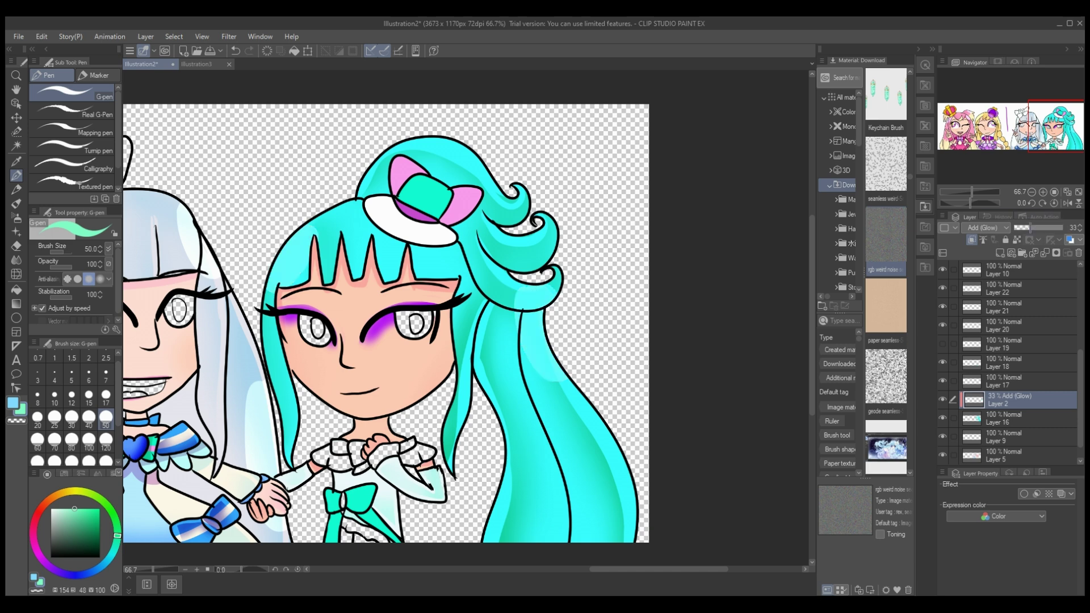
- Replace the pale green highlights with white strokes on the cyan-haired girl's bangs and ponytail, and set the Add (Glow) layer's opacity to 47%
left_click(299, 230, "alt")
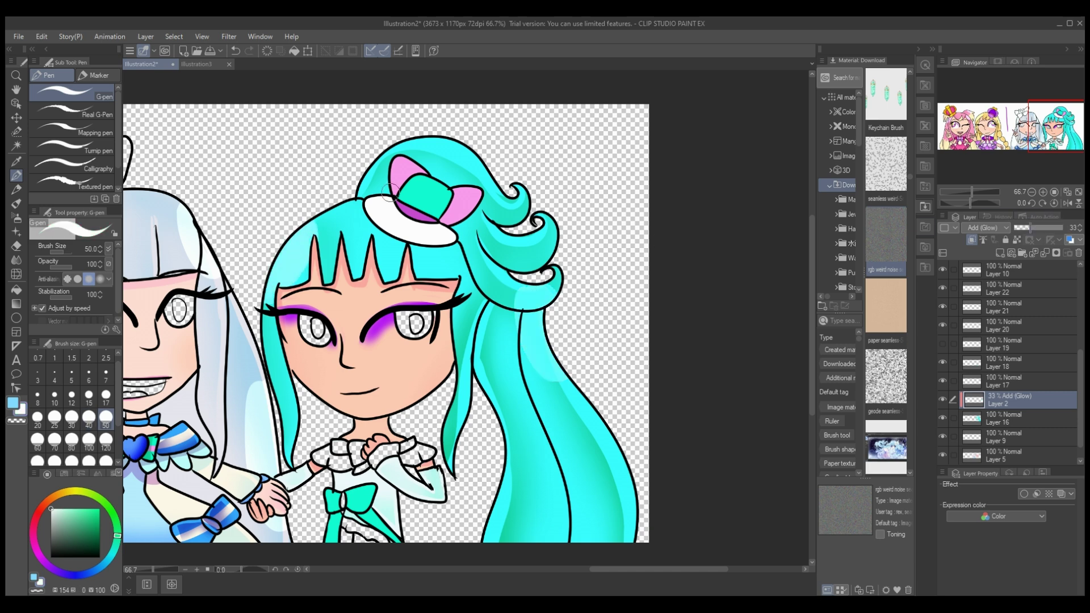
key("ctrl+z")
mouse_move(521, 313)
left_mouse_down()
mouse_move(549, 321)
mouse_move(565, 392)
left_mouse_up()
left_click_drag(549, 354, 567, 385)
mouse_move(312, 220)
left_mouse_down()
mouse_move(335, 231)
mouse_move(276, 284)
left_mouse_up()
mouse_move(301, 228)
left_mouse_down()
mouse_move(334, 232)
mouse_move(281, 270)
left_mouse_up()
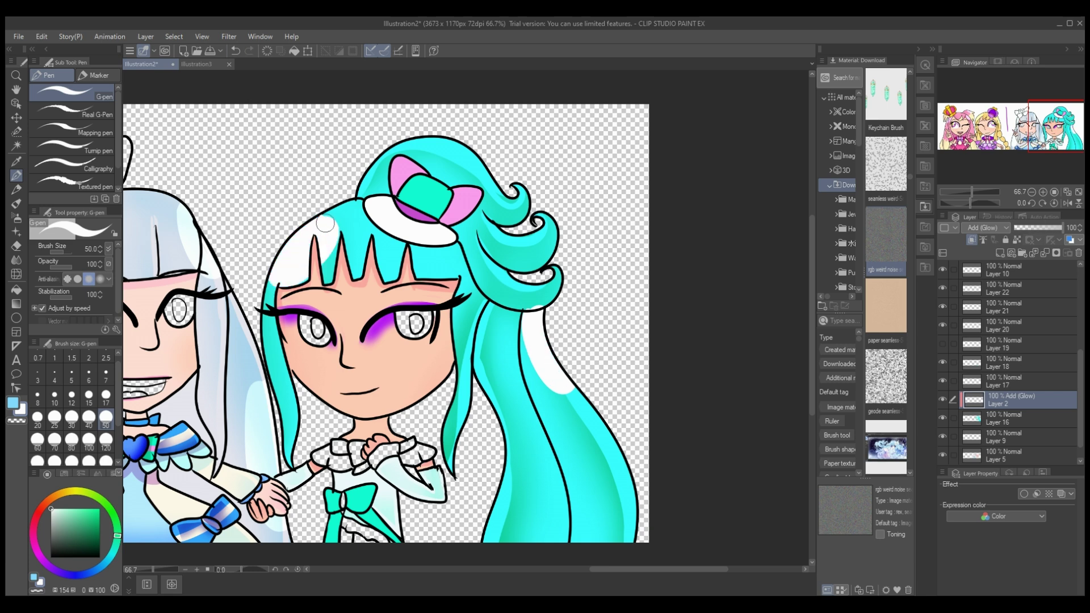
key("e")
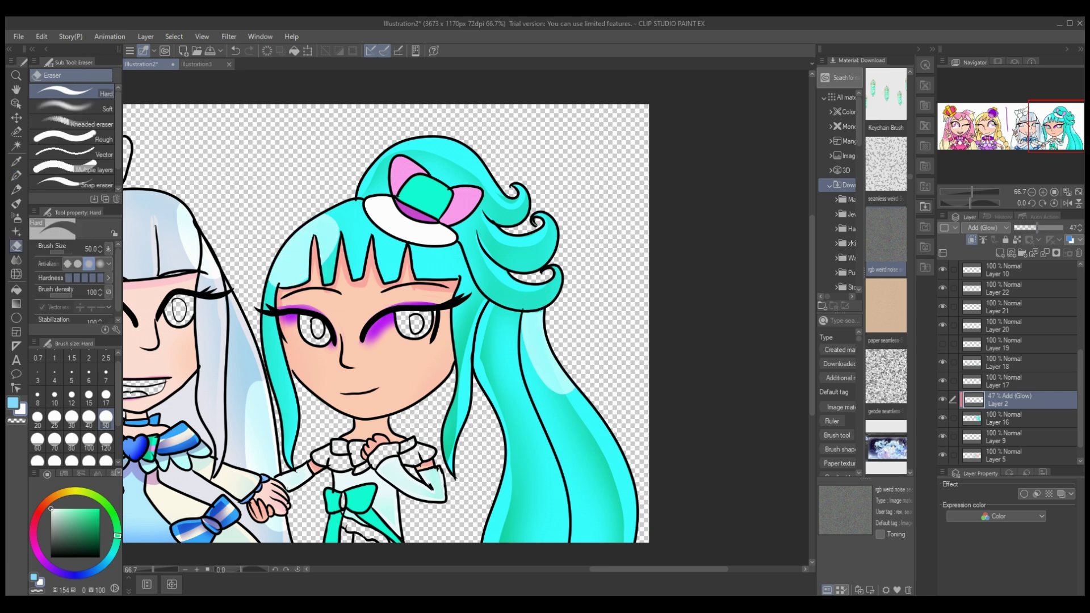
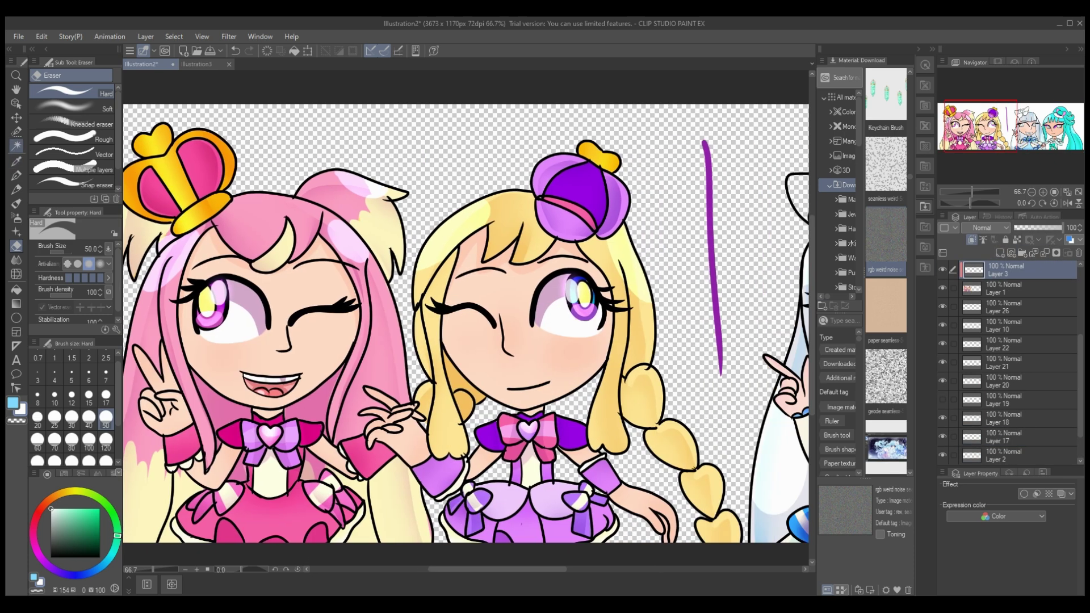
- Shade the necks and inner hair of the pink-haired and blonde girls with the sampled purple on a 49% Multiply layer, and merge it down
key("i")
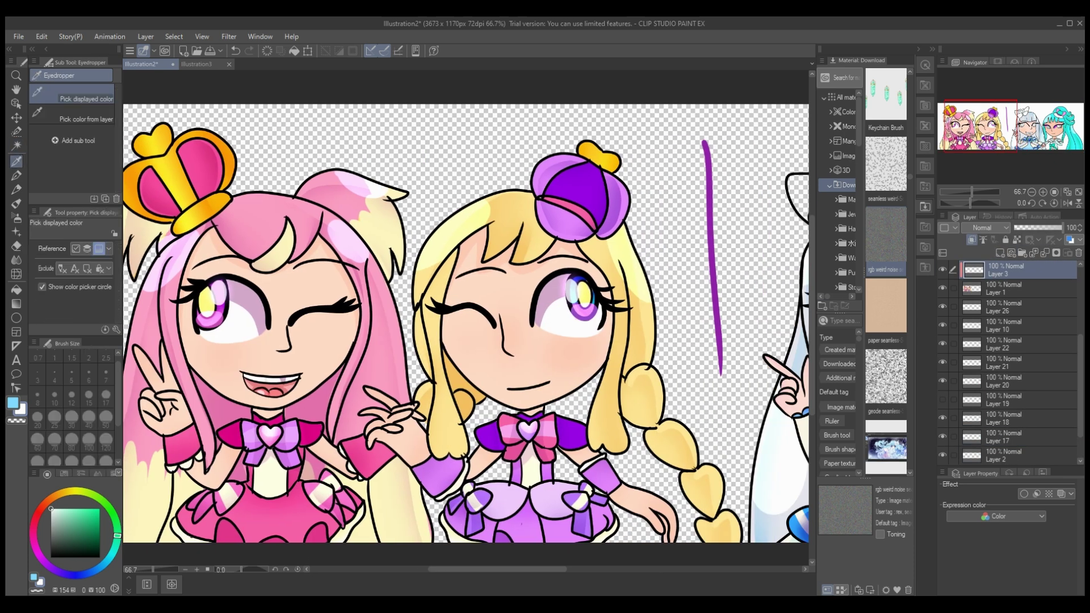
left_click(709, 169)
key("g")
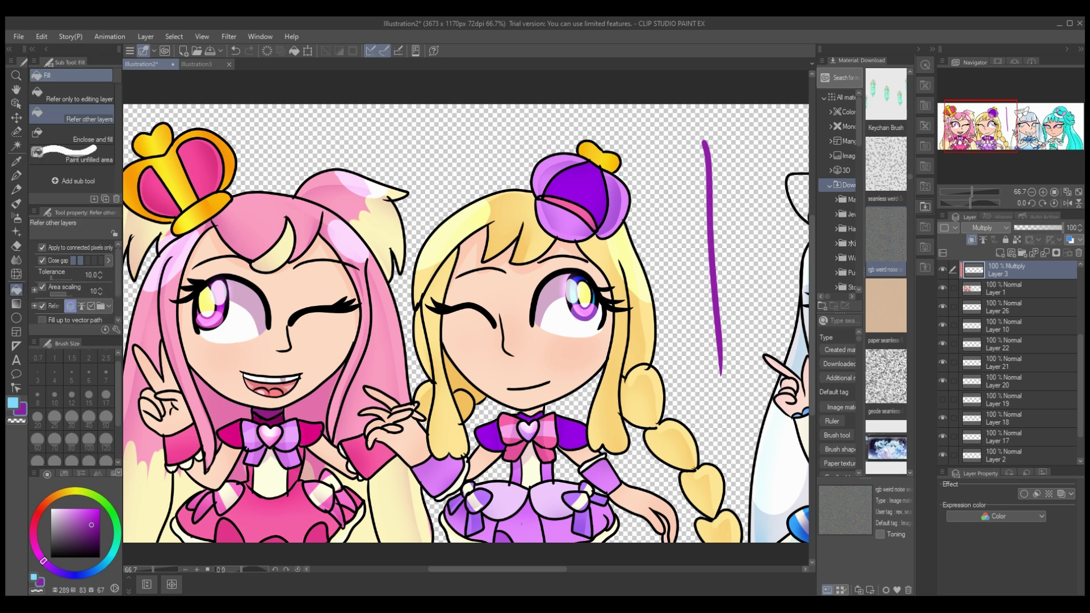
key("p")
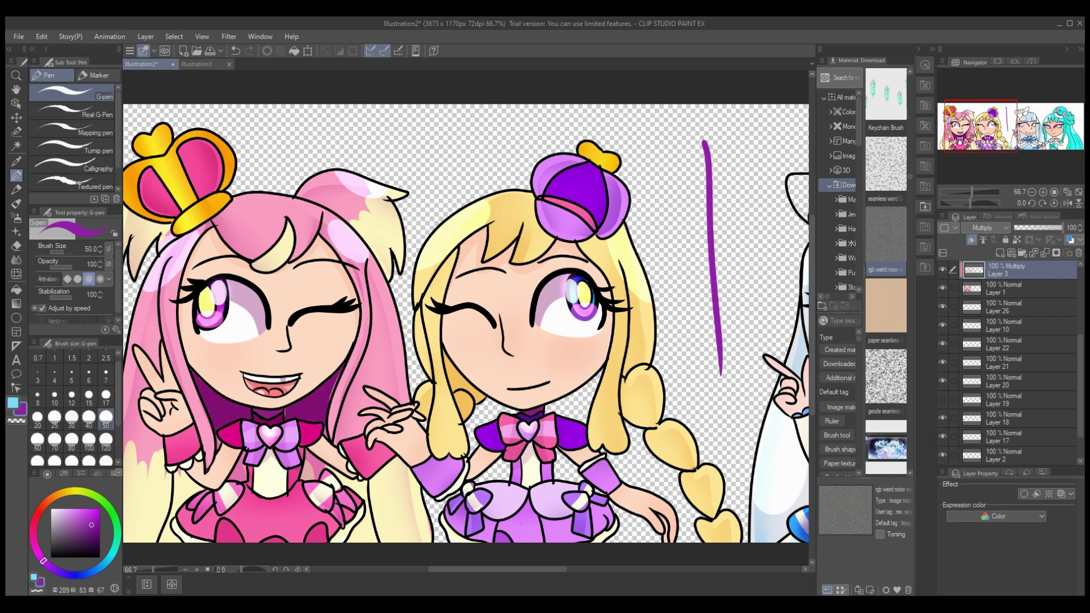
left_click(72, 395)
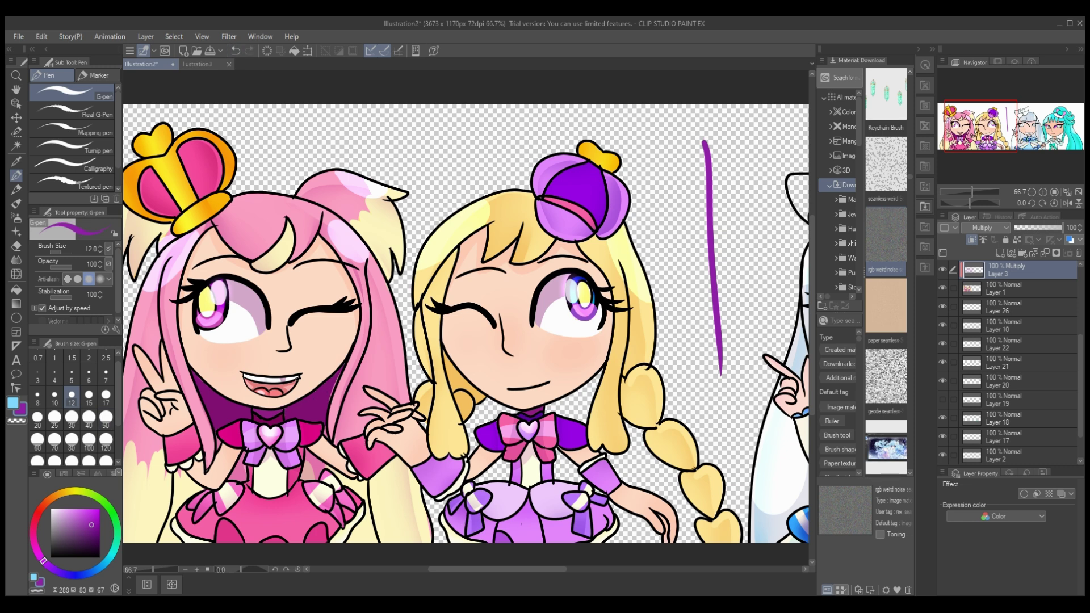
left_click(1037, 228)
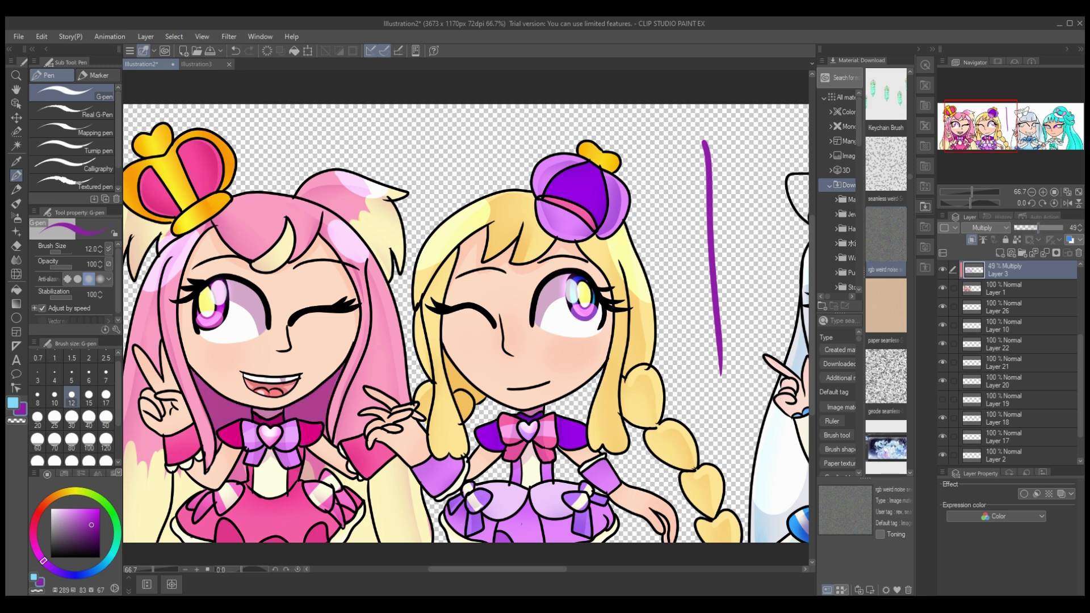
key("ctrl+e")
- Add a Multiply layer clipped above Layer 5 and draw purple neck shadow lines on the cyan-haired and silver-haired girls with the G-pen
left_click(1047, 126)
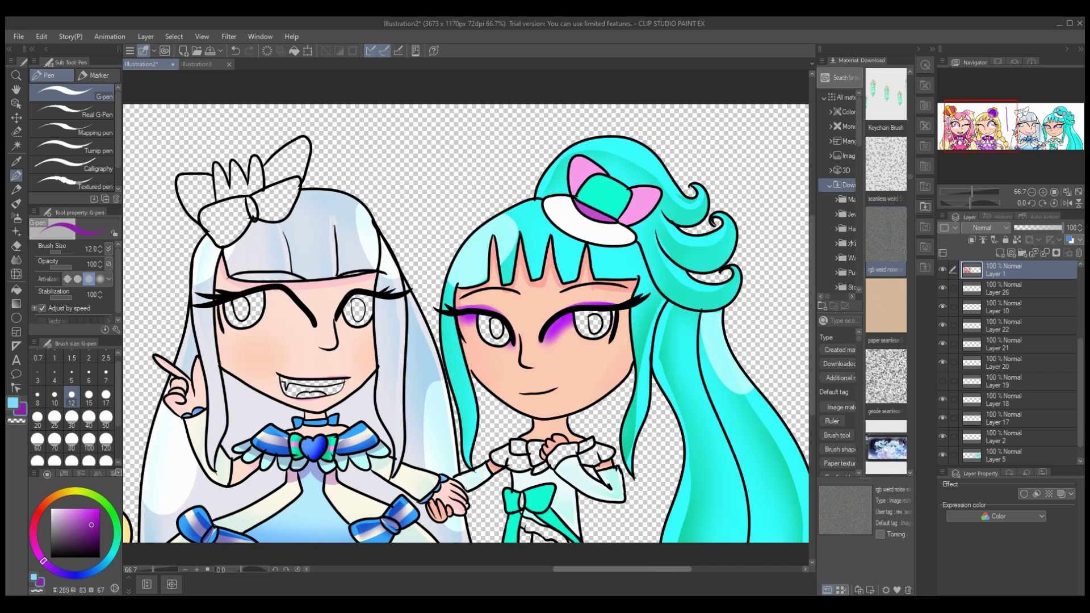
scroll(1011, 363, "down", 1)
left_click(1002, 437)
key("ctrl+z")
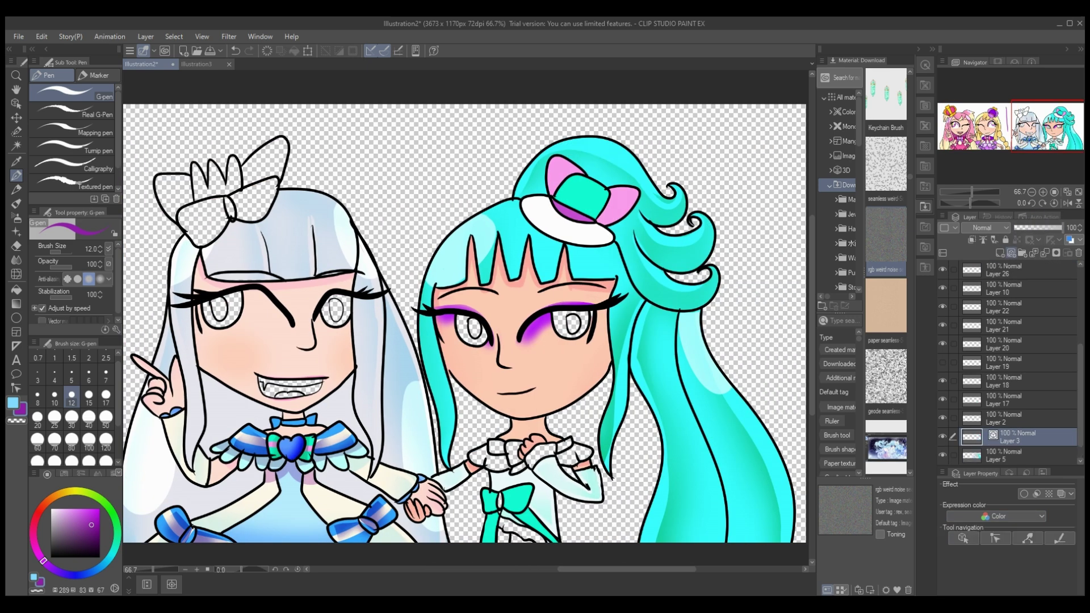
key("ctrl+alt+g")
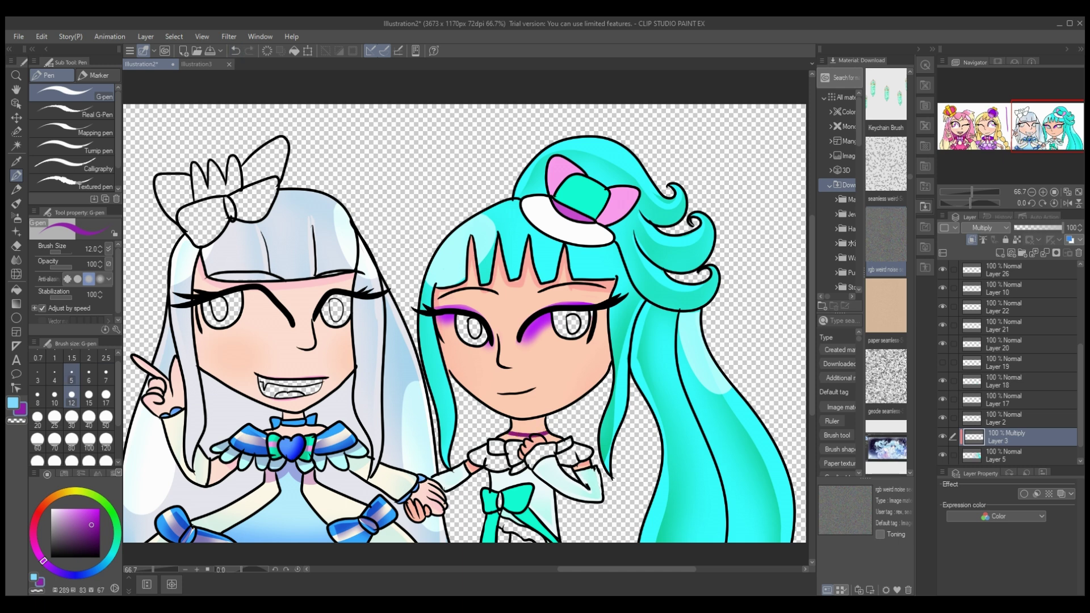
left_click(106, 396)
mouse_move(230, 410)
left_mouse_down()
mouse_move(264, 427)
mouse_move(346, 416)
left_mouse_up()
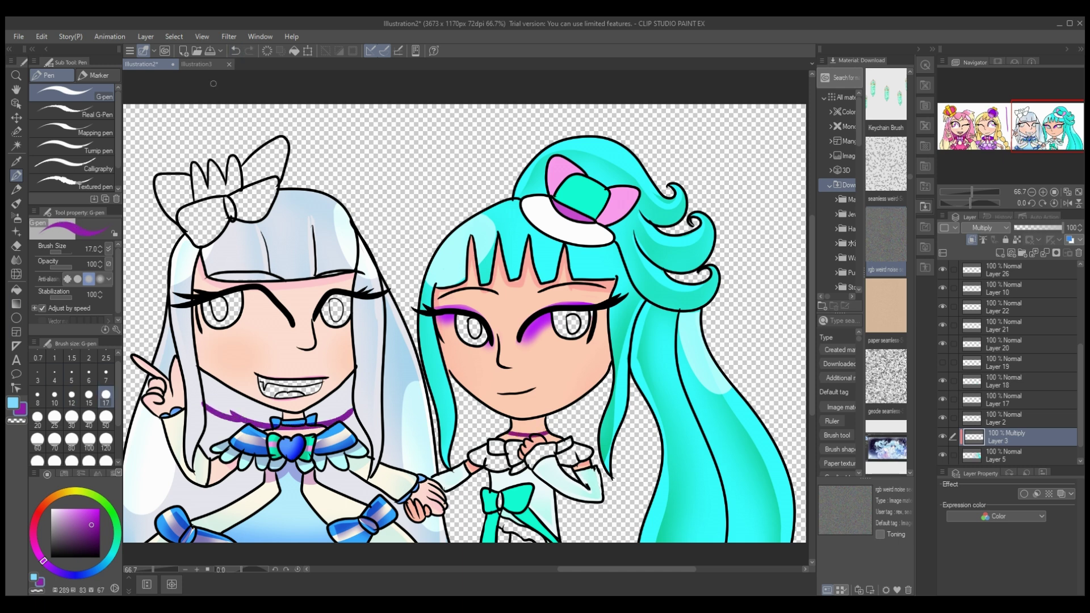
- Fill the silver-haired girl's neck and inner hair with purple shadow, lower the Multiply layer's opacity to 29%, and merge it down
key("g")
left_click(241, 398)
left_click(329, 398)
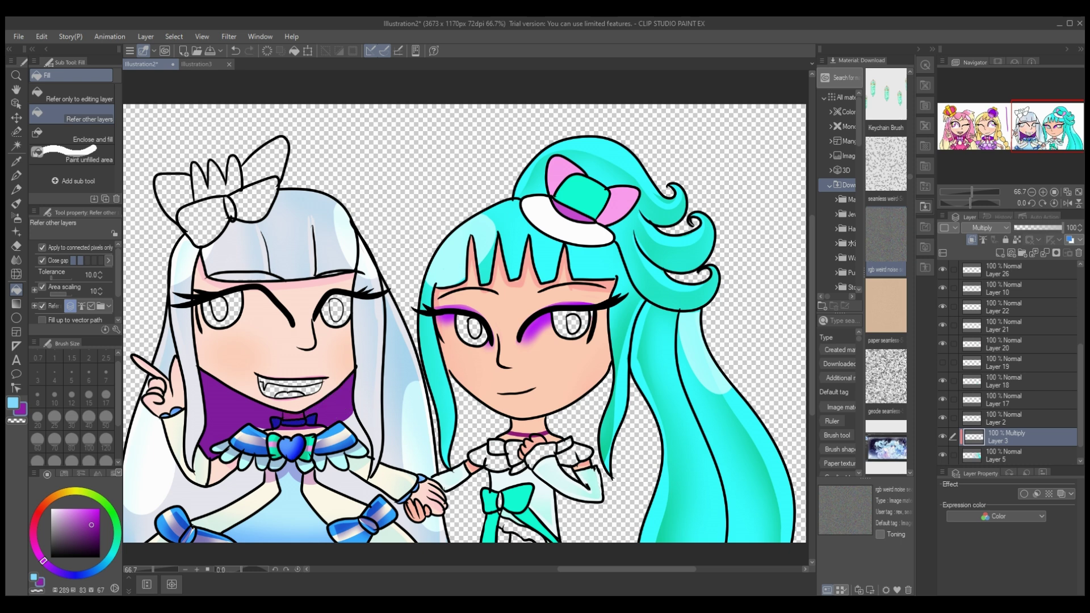
left_click(358, 437)
left_click_drag(1062, 227, 1028, 227)
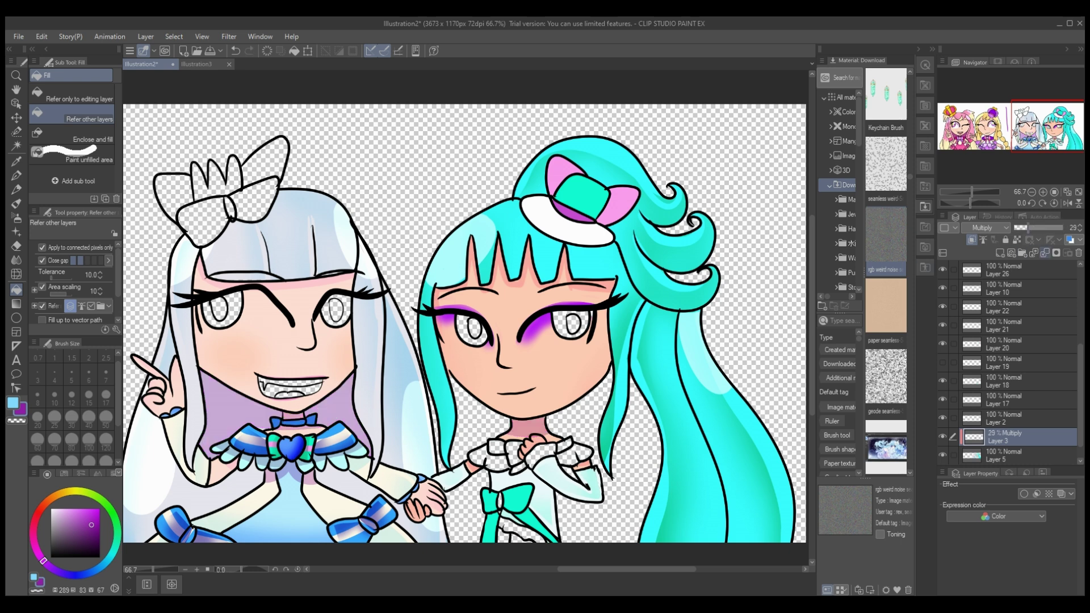
key("ctrl+e")
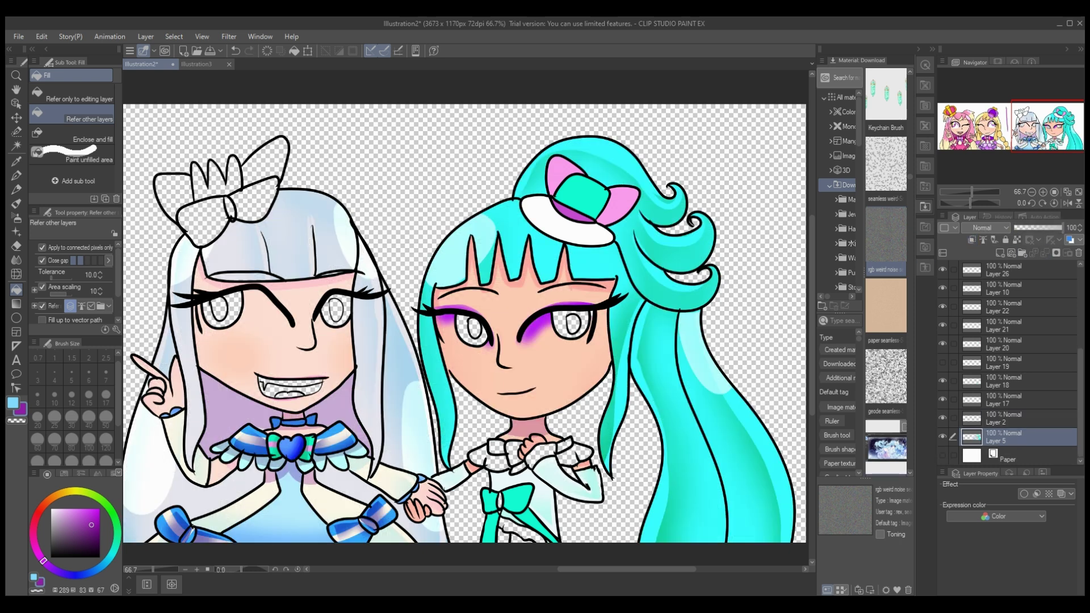
- Check the character reference and fill the lower bow on the silver-haired girl's headpiece with white on a new layer
key("ctrl+z")
key("ctrl+z")
key("ctrl+z")
key("ctrl+z")
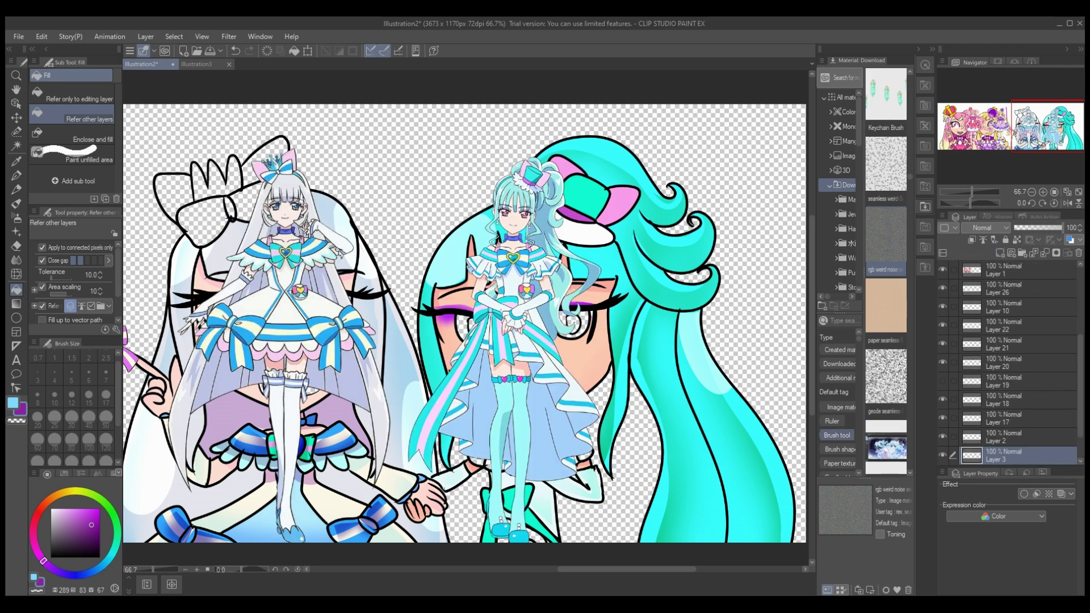
left_click(202, 222)
scroll(1011, 363, "up", 5)
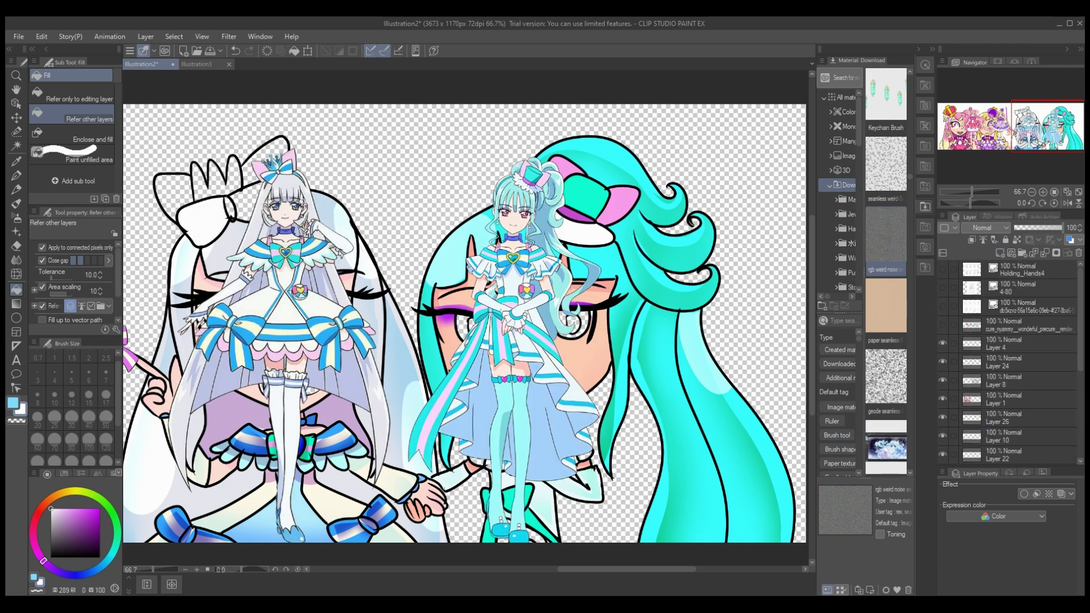
key("ctrl+z")
key("ctrl+y")
key("ctrl+z")
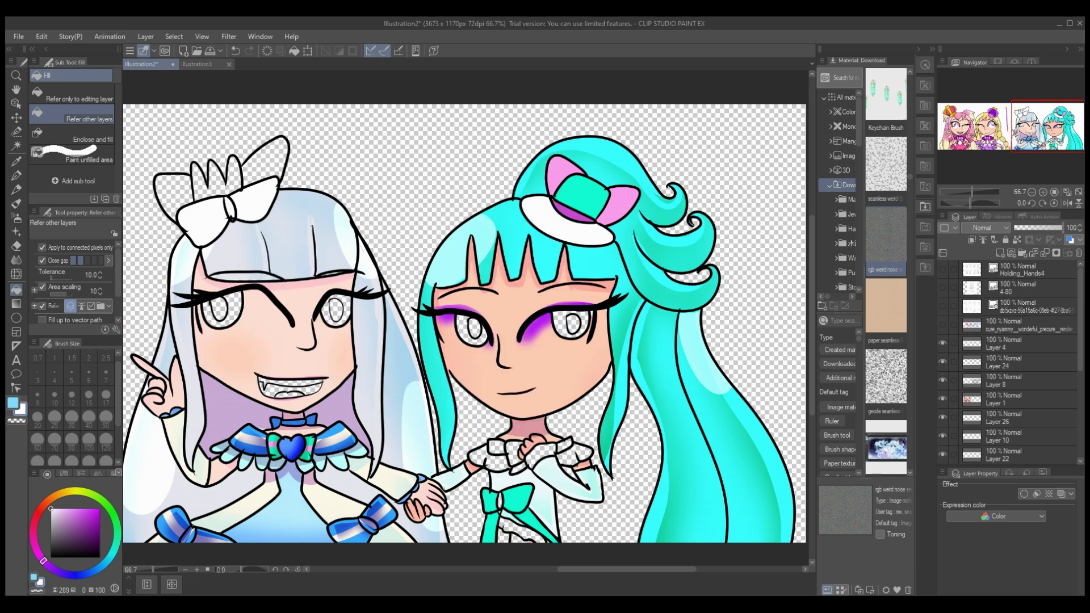
key("ctrl+z")
left_click(83, 575)
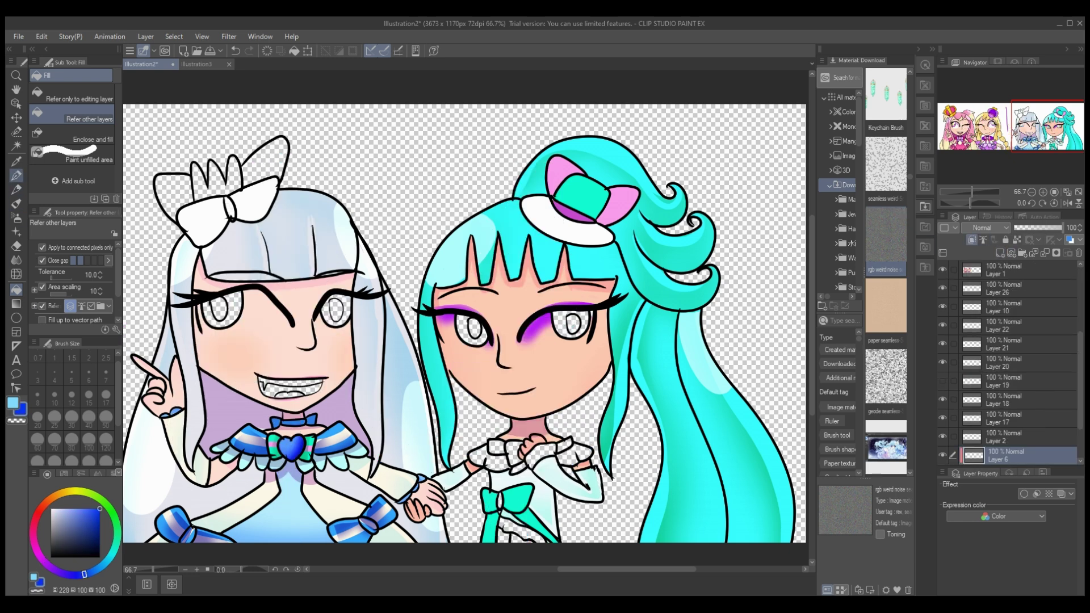
key("p")
left_click_drag(276, 194, 186, 233)
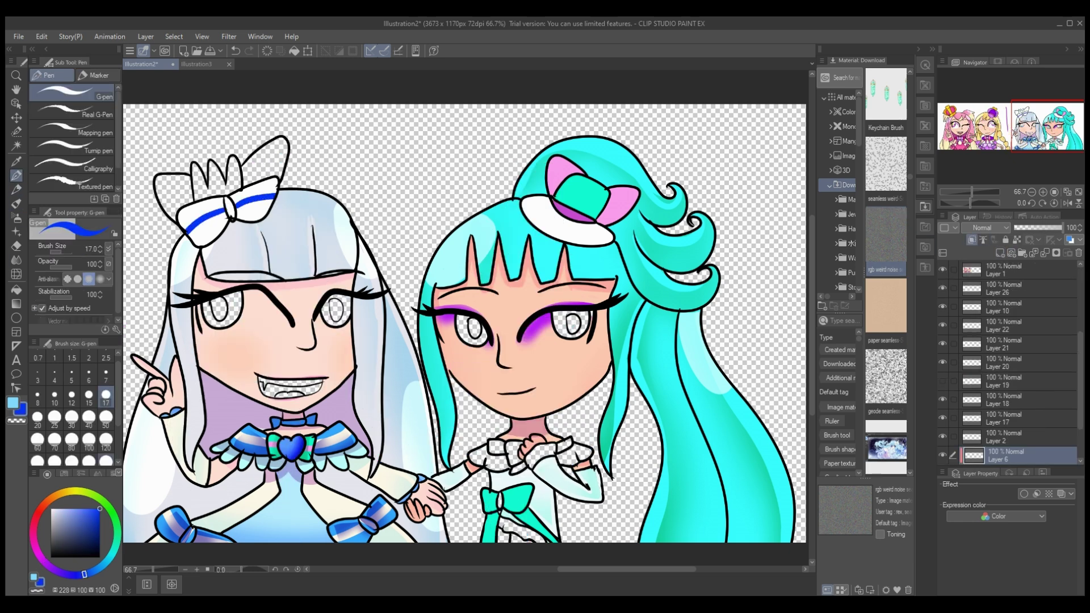
- Paint light blue stripes across both loops of the white bow with the G-pen at size 50, replacing the dark blue ones
left_click(104, 565)
left_click(83, 508)
left_click(105, 419)
mouse_move(278, 190)
left_mouse_down()
mouse_move(188, 230)
mouse_move(229, 207)
left_mouse_up()
key("ctrl+z")
key("ctrl+z")
key("ctrl+z")
key("ctrl+z")
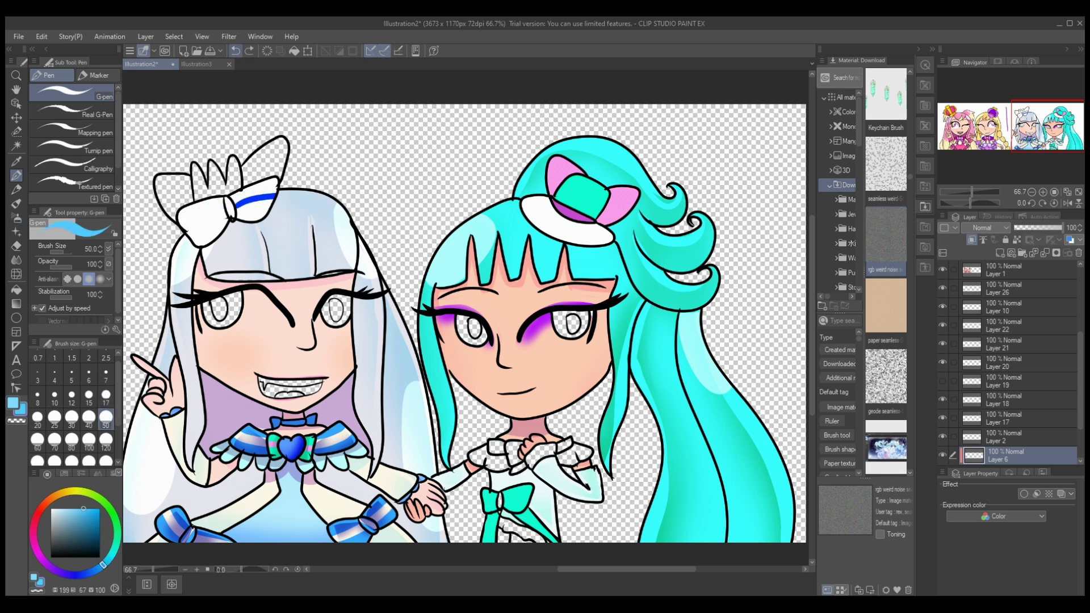
key("j")
key("e")
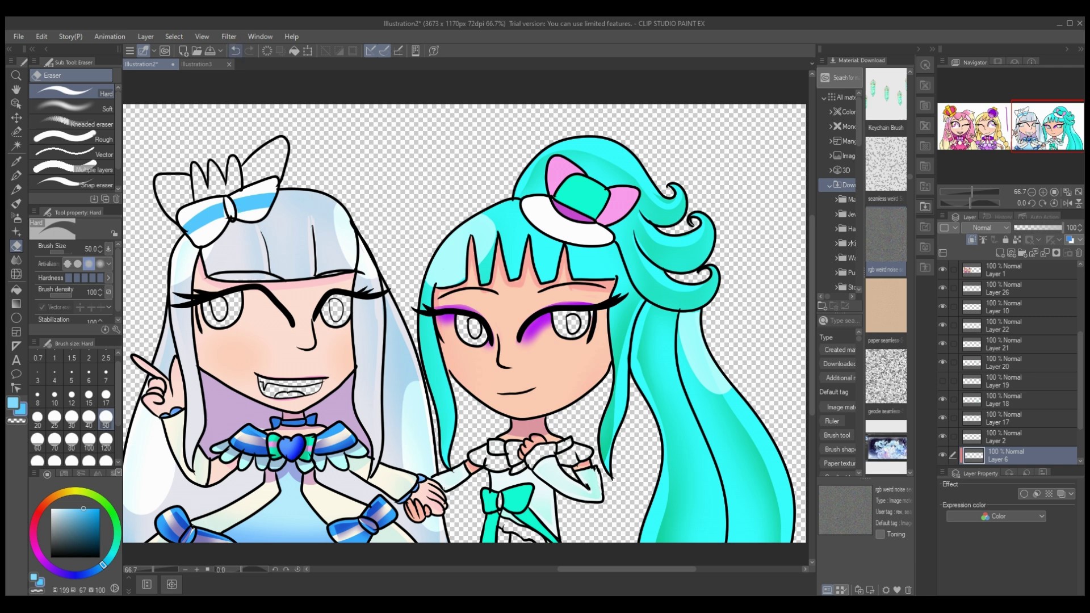
- Shade the striped bow with a darker muted blue on a clipped Multiply layer using the G-pen, and merge the bow layers into Layer 5
key("ctrl+z")
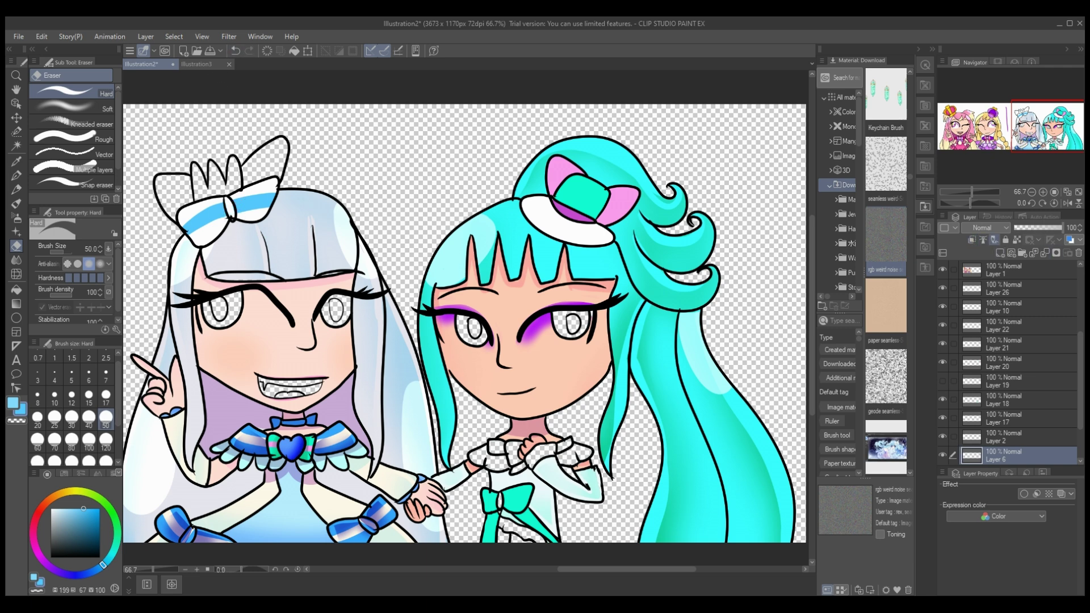
left_click(76, 519)
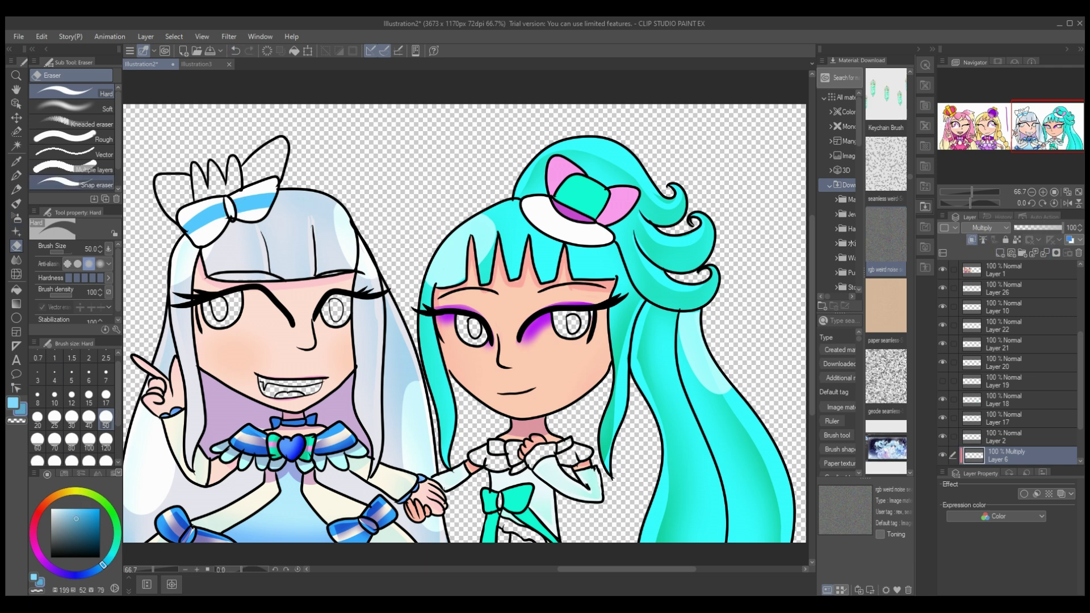
left_click(16, 176)
left_click_drag(182, 219, 261, 198)
key("e")
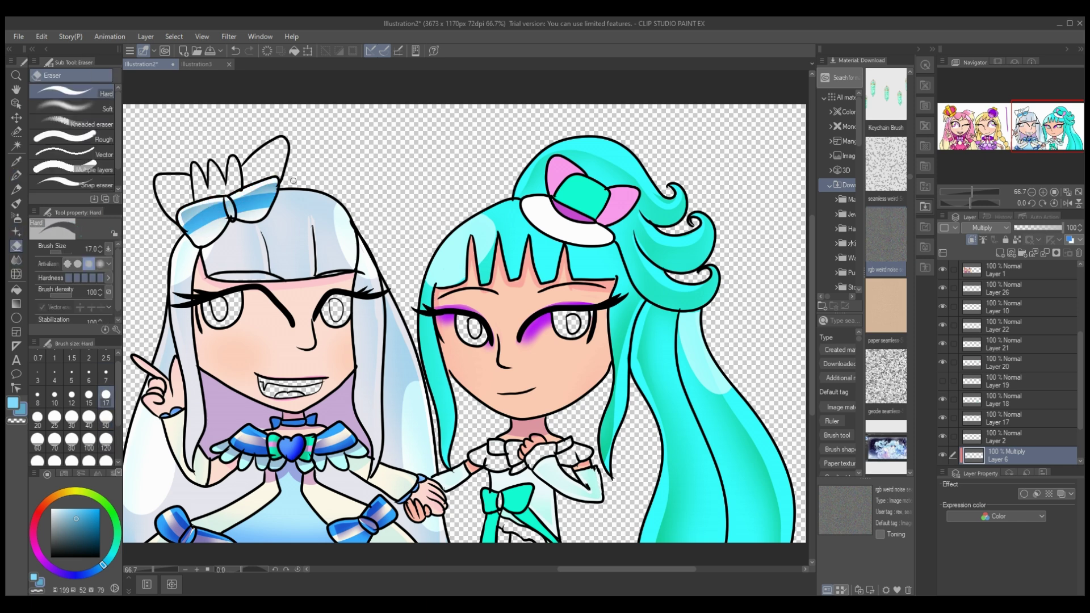
key("ctrl+z")
key("ctrl+z")
key("ctrl+z")
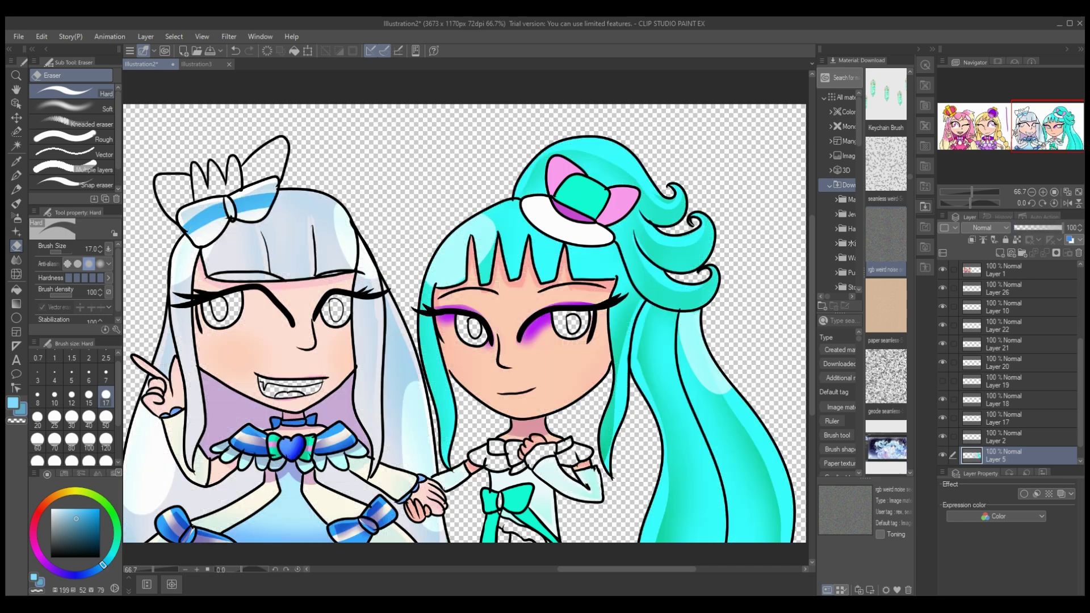
- Show the character reference and fill the silver-haired girl's small crown with light blue on a new layer
key("ctrl+z")
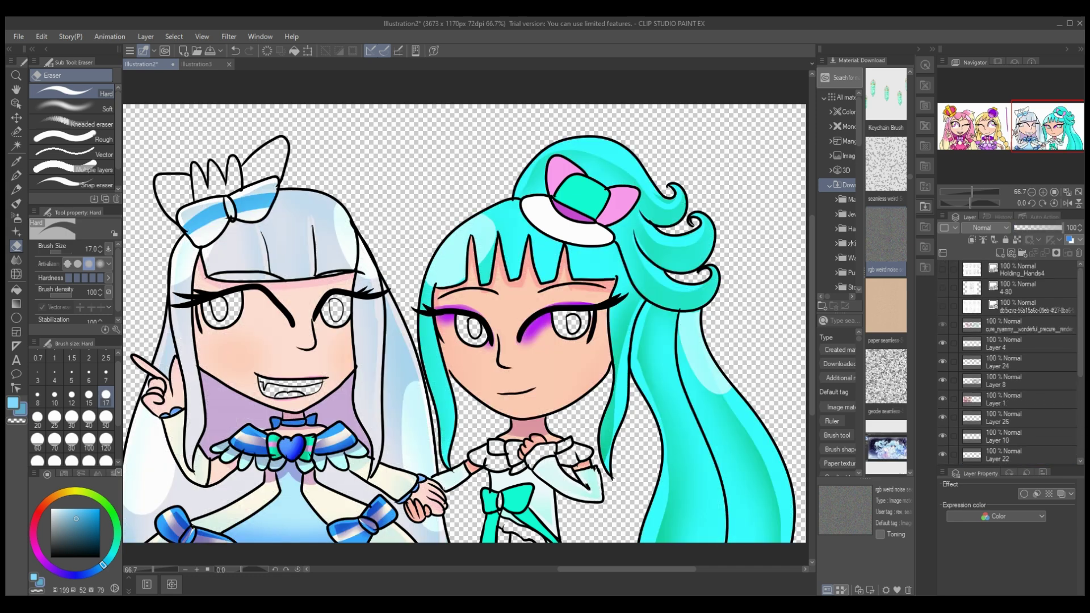
key("ctrl+z")
left_click(82, 508)
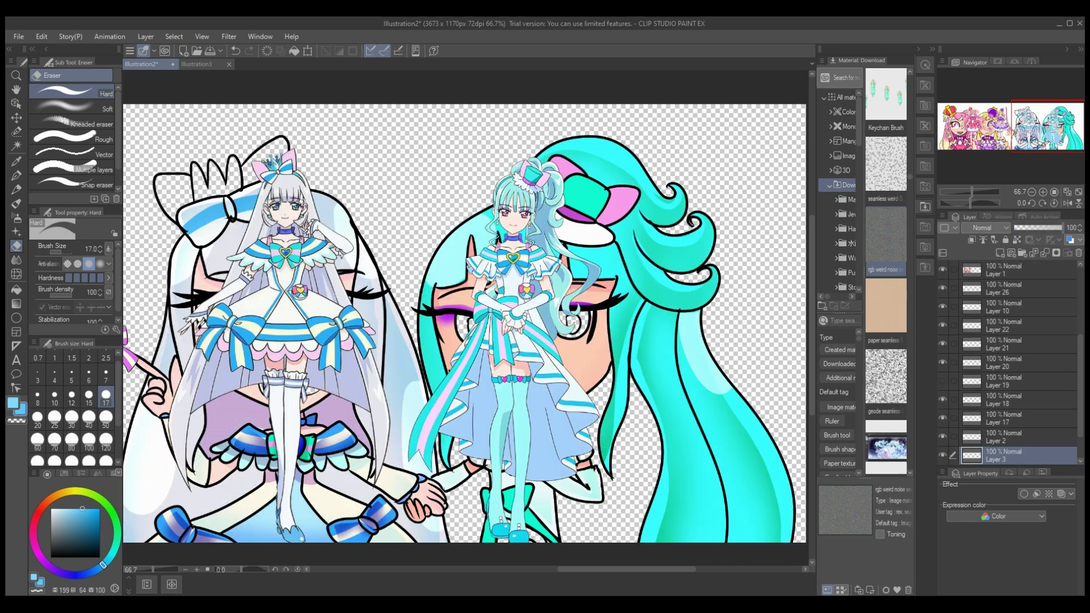
key("g")
left_click(217, 173)
- Draw the silver-haired girl's rear crown points in black on line-art Layer 8 with the G-pen at size 7
key("ctrl+z")
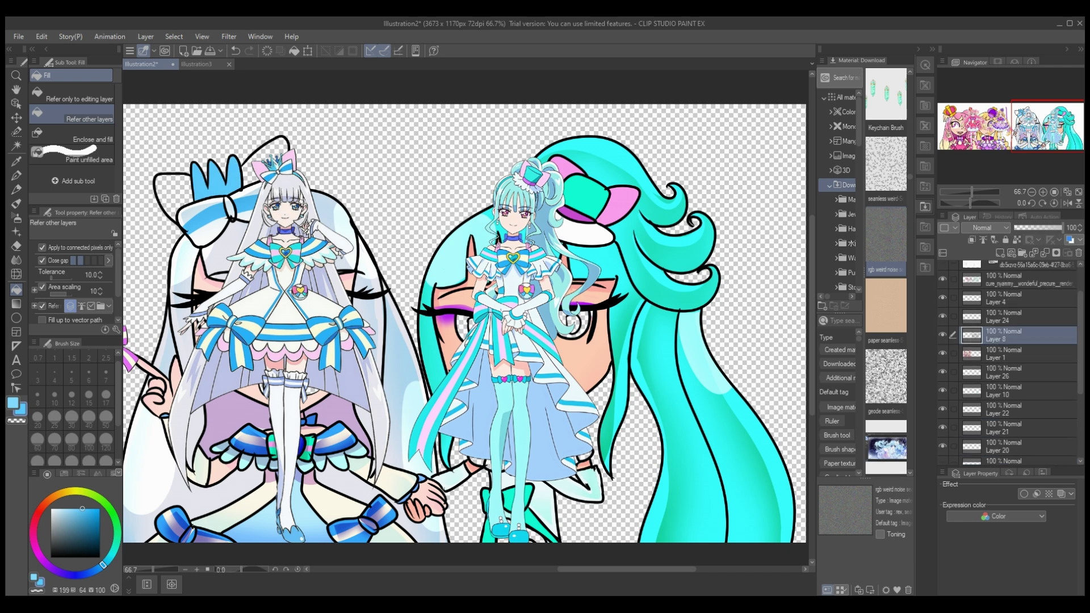
key("p")
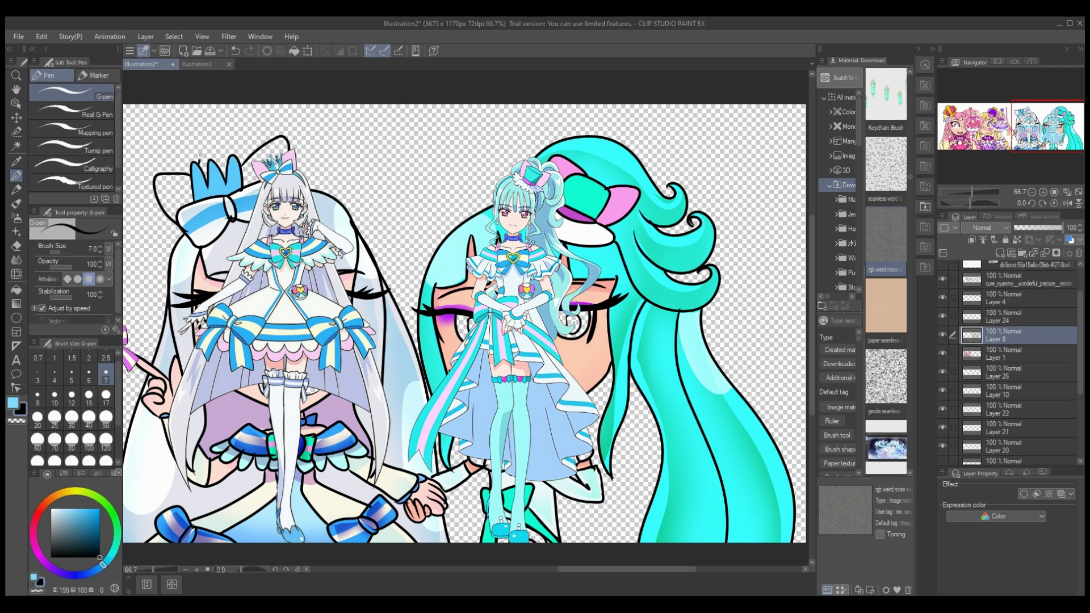
key("ctrl+z")
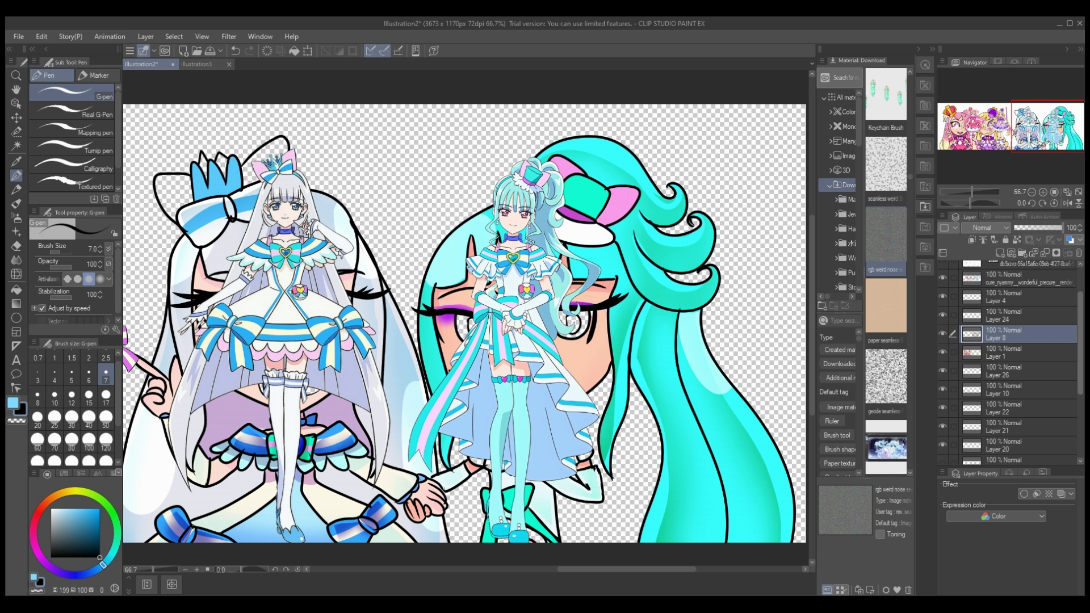
- Fill the crown's rear points with light blue on Layer 3 and add a new clipped layer above it
key("i")
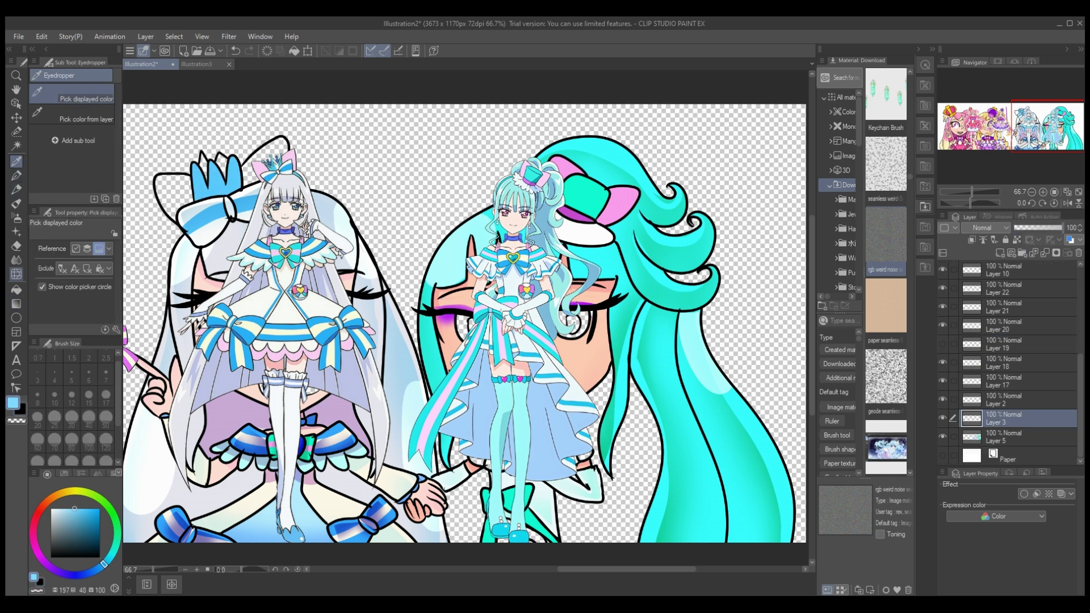
key("g")
left_click(1011, 253)
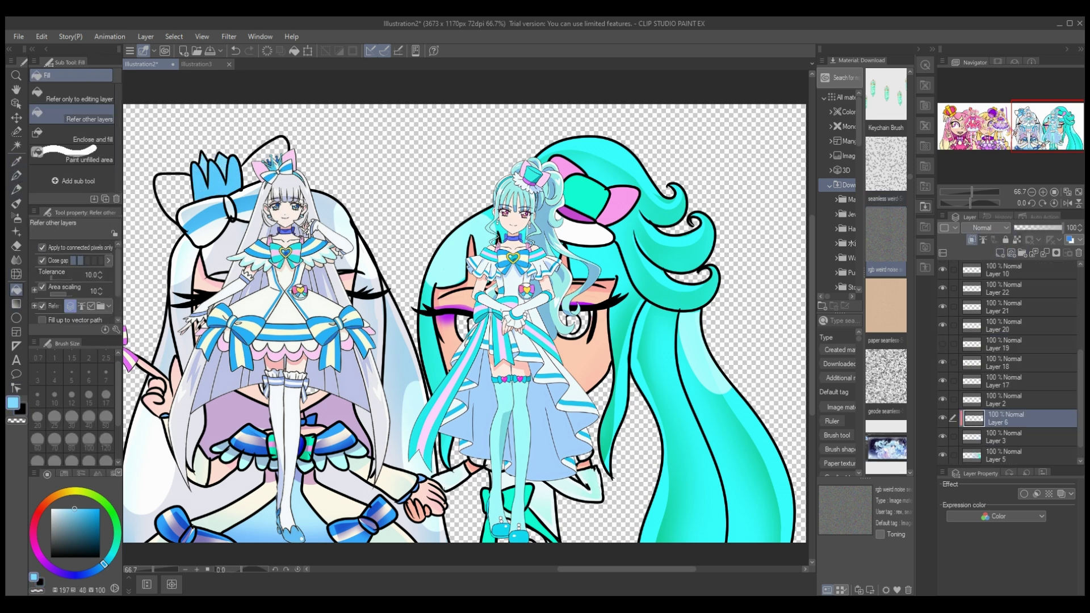
left_click(988, 228)
left_click(203, 164)
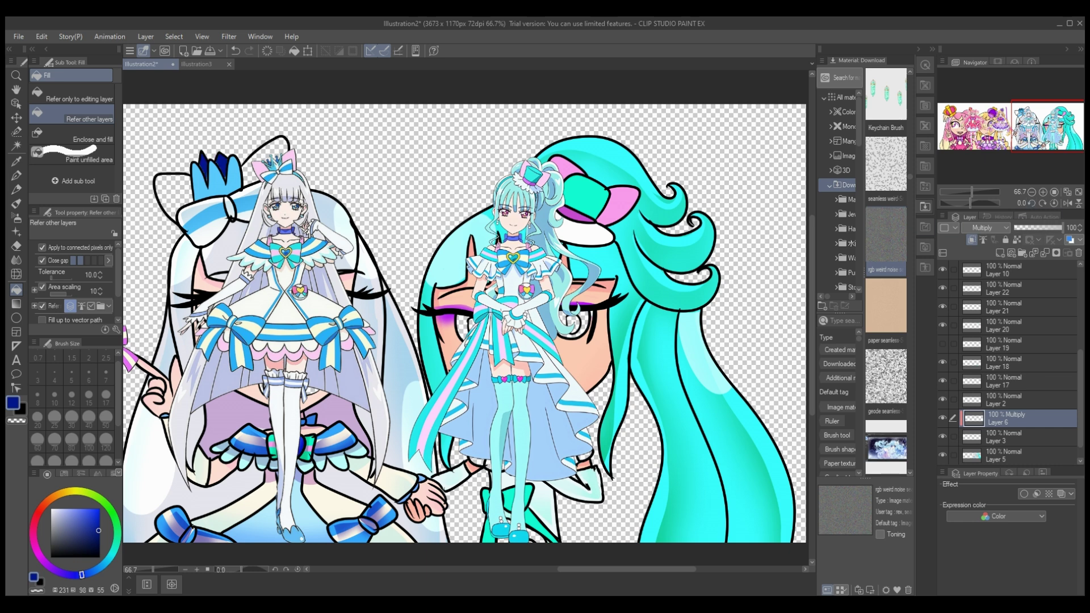
key("ctrl+z")
key("ctrl+z")
- Select the whole crown and shade it blue with the soft airbrush at size 50 on the clipped layer, set to Multiply at 49% opacity
key("w")
left_click(212, 171)
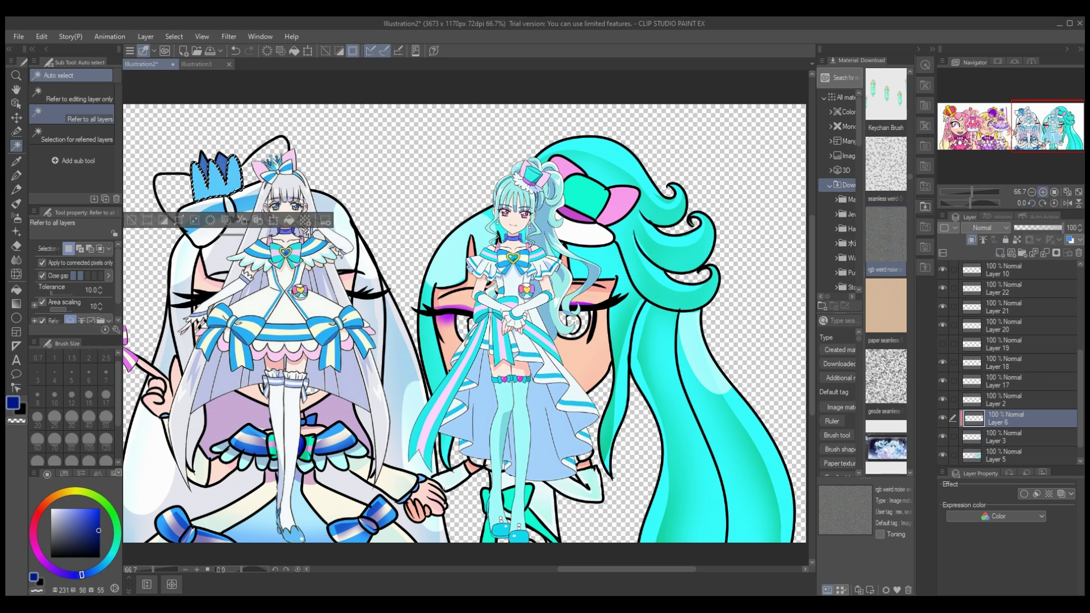
key("b")
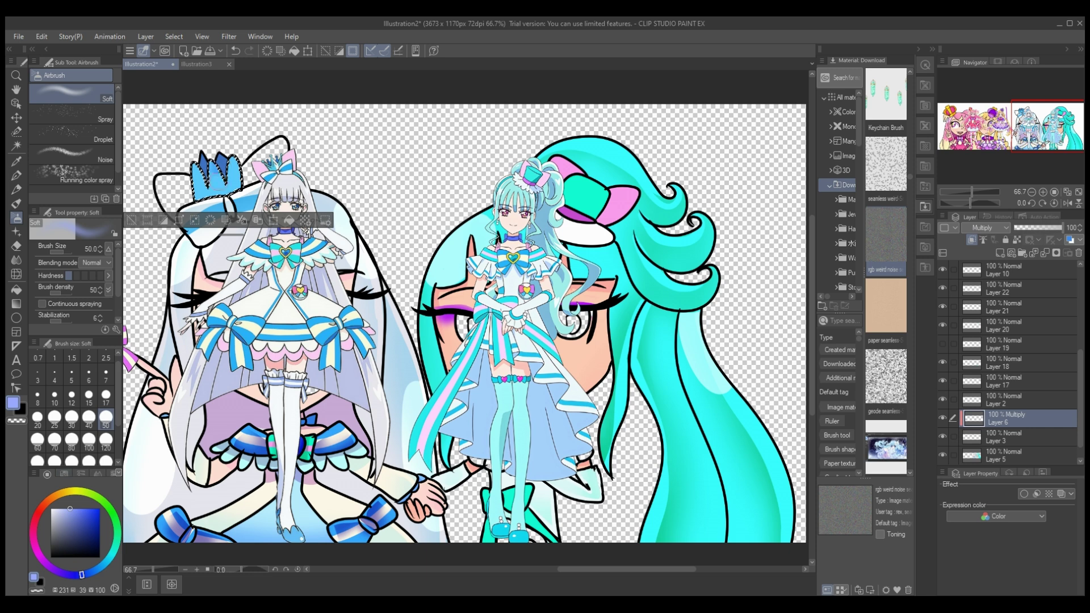
left_click_drag(1062, 227, 1037, 227)
- Paint pale blue highlights on the crown on a new clipped Add (Glow) layer with the G-pen, and blur them at size 50
left_click(1000, 252)
left_click(988, 227)
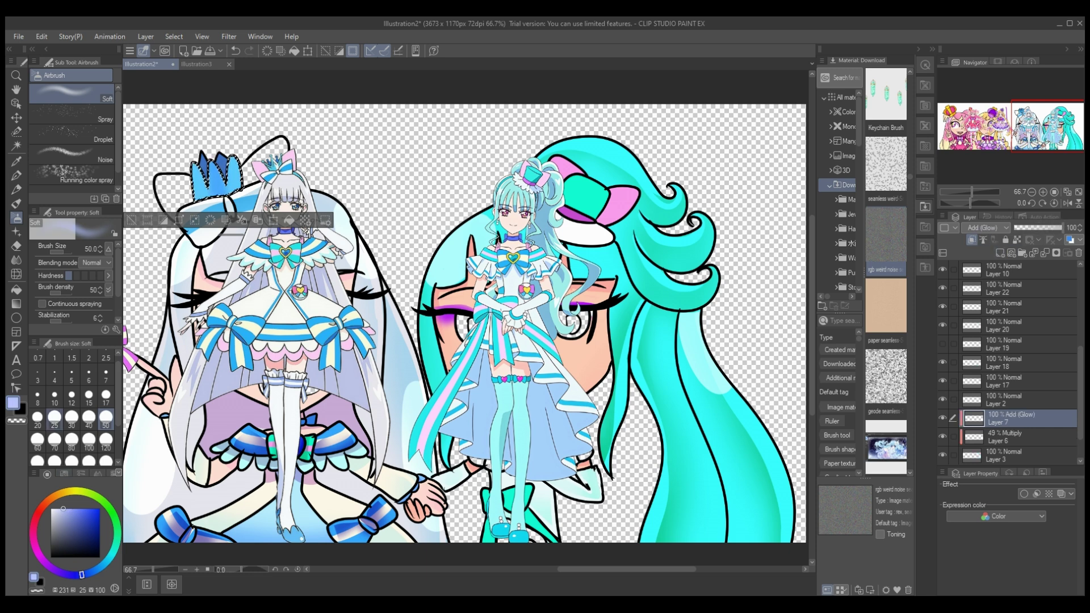
key("p")
left_click(105, 396)
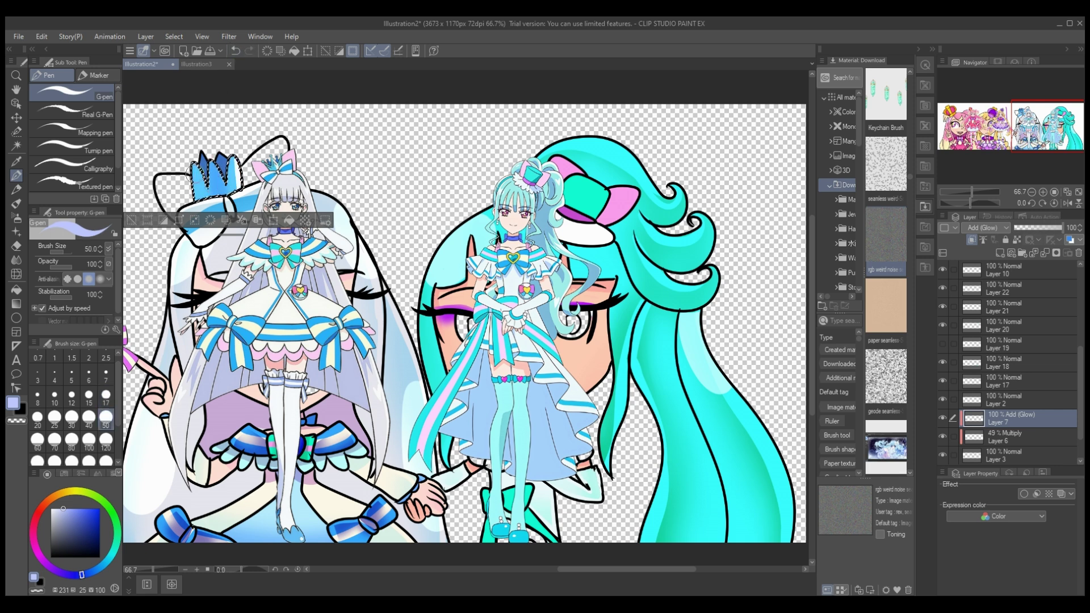
key("j")
left_click(105, 417)
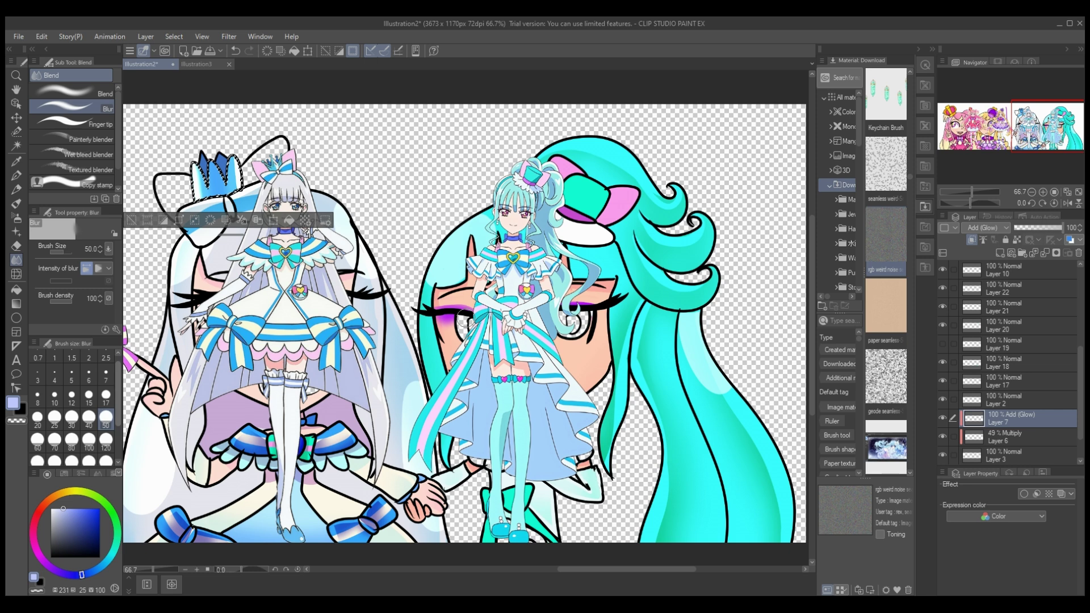
- Lower the crown's glow layer to 62% opacity, merge the shading layers into Layer 3 and clear the selection
left_click(1044, 227)
key("ctrl+e")
key("ctrl+e")
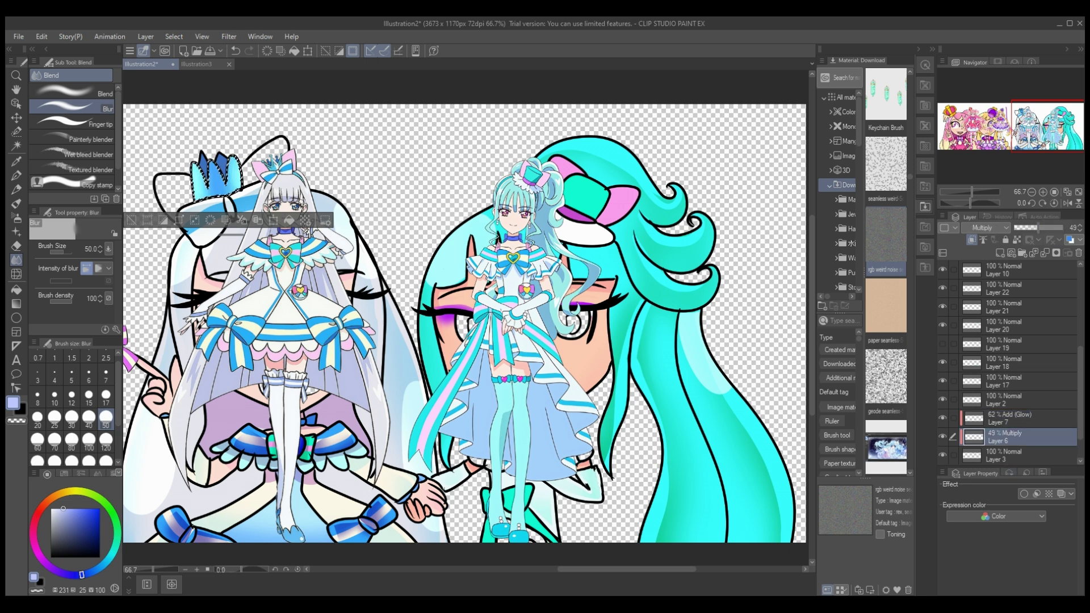
key("ctrl+d")
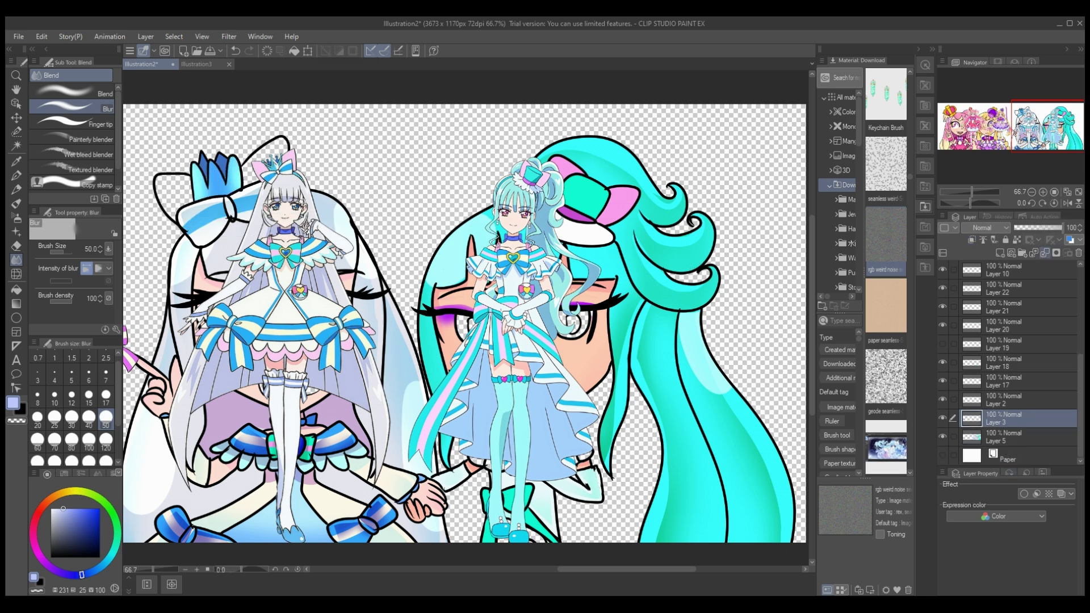
- Fill the pink loops behind the silver-haired girl's crown, shade them with blurred purple on a clipped Multiply layer, and merge into Layer 3
scroll(1008, 364, "up", 5)
left_click_drag(81, 575, 36, 547)
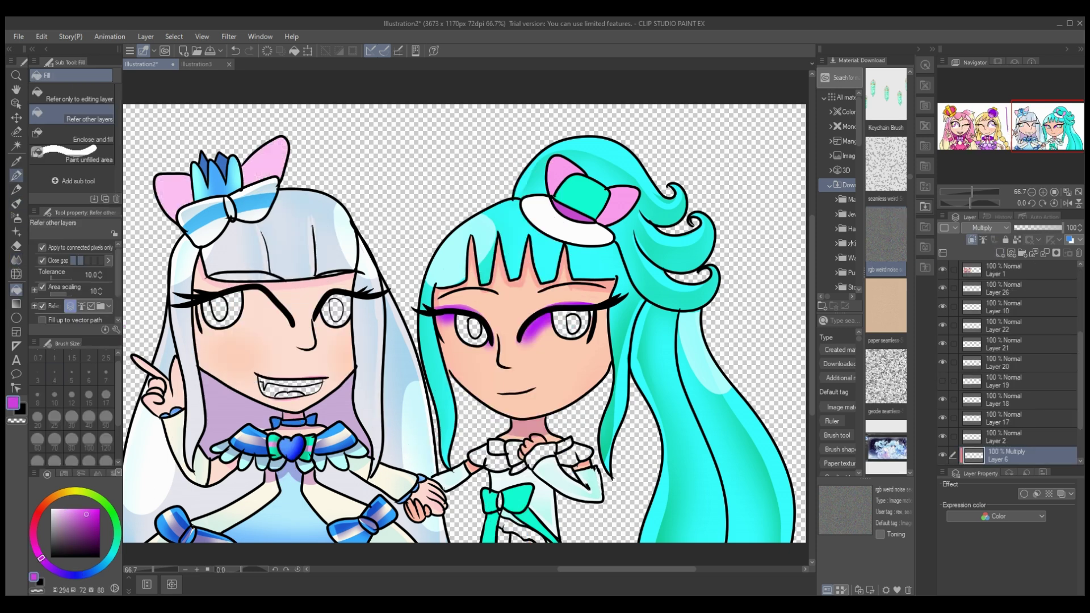
key("j")
left_click_drag(250, 154, 275, 176)
left_click_drag(147, 182, 188, 187)
left_click_drag(278, 114, 253, 165)
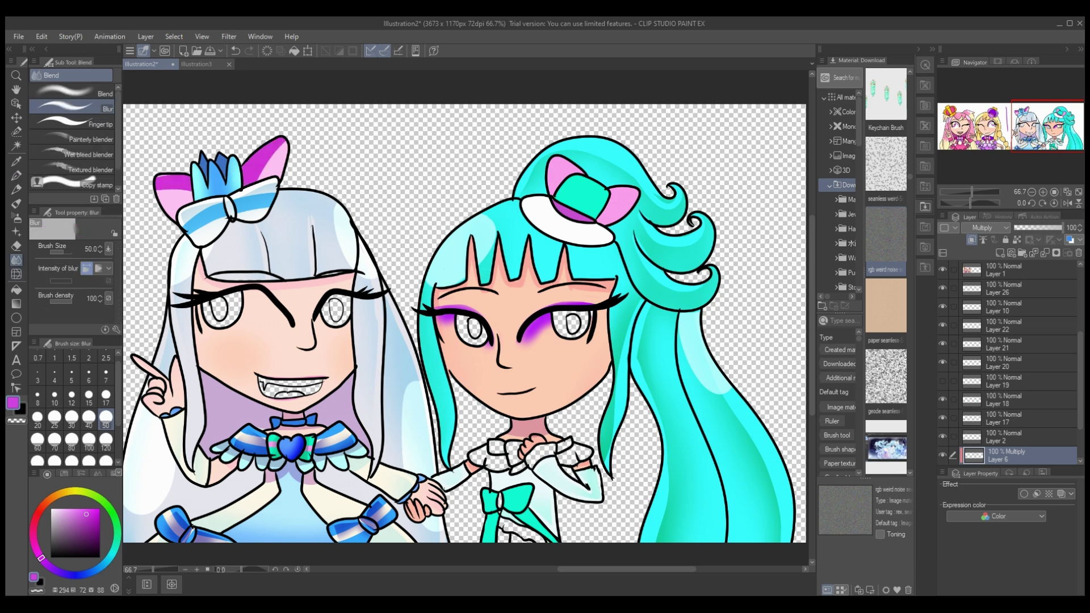
key("e")
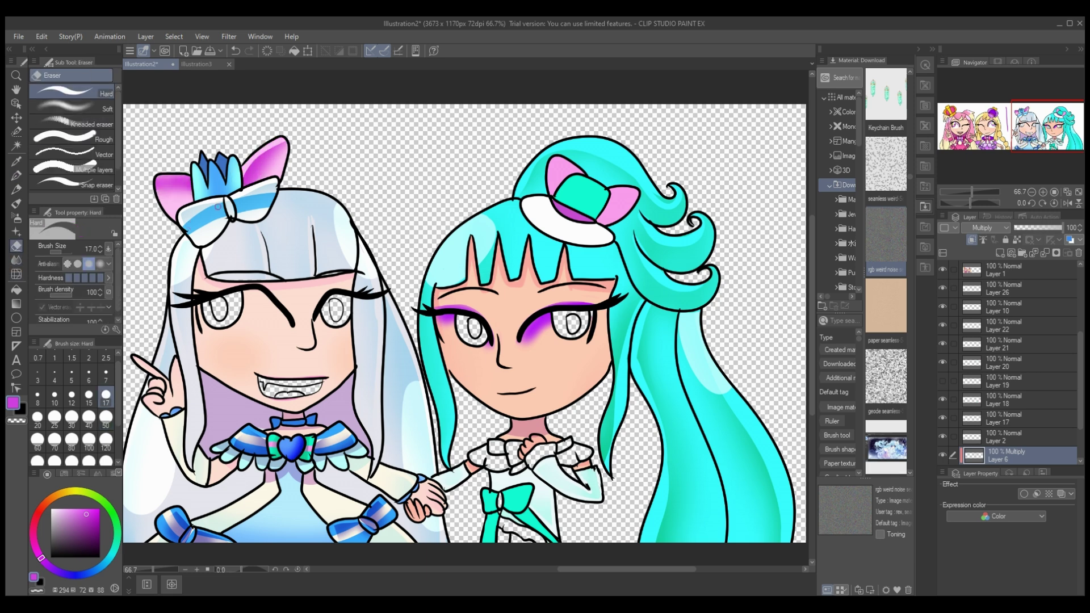
key("Delete")
left_click(1045, 253)
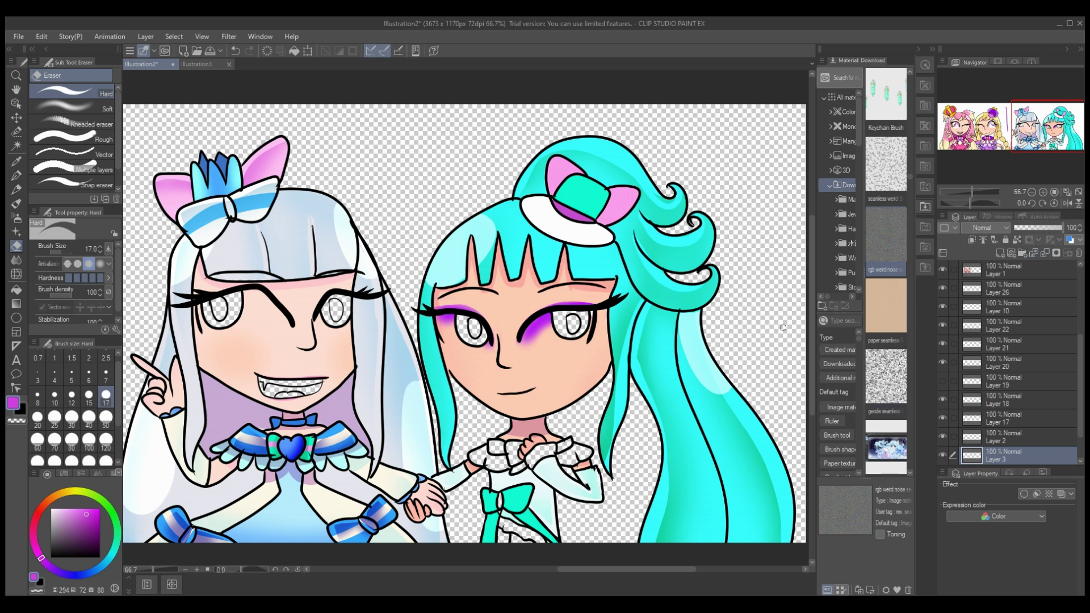
- Airbrush pink blush on the cyan-haired girl's cheeks on a clipped layer at 38% opacity, erase the overlap on her hair and merge into Layer 5
scroll(784, 328, "down", 1)
scroll(465, 316, "down", 1)
left_click(999, 436)
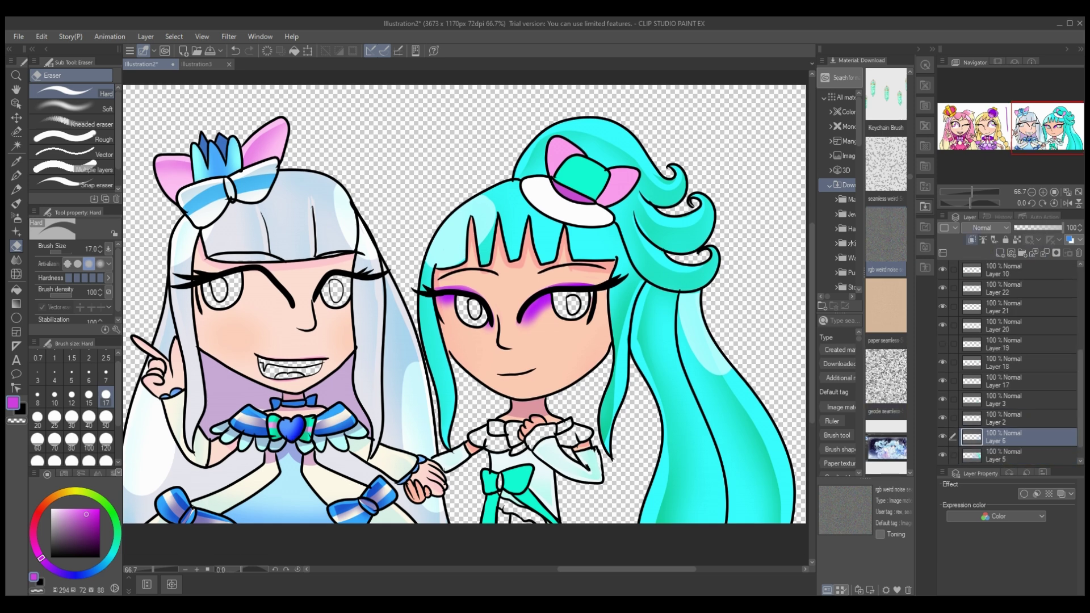
left_click(17, 217)
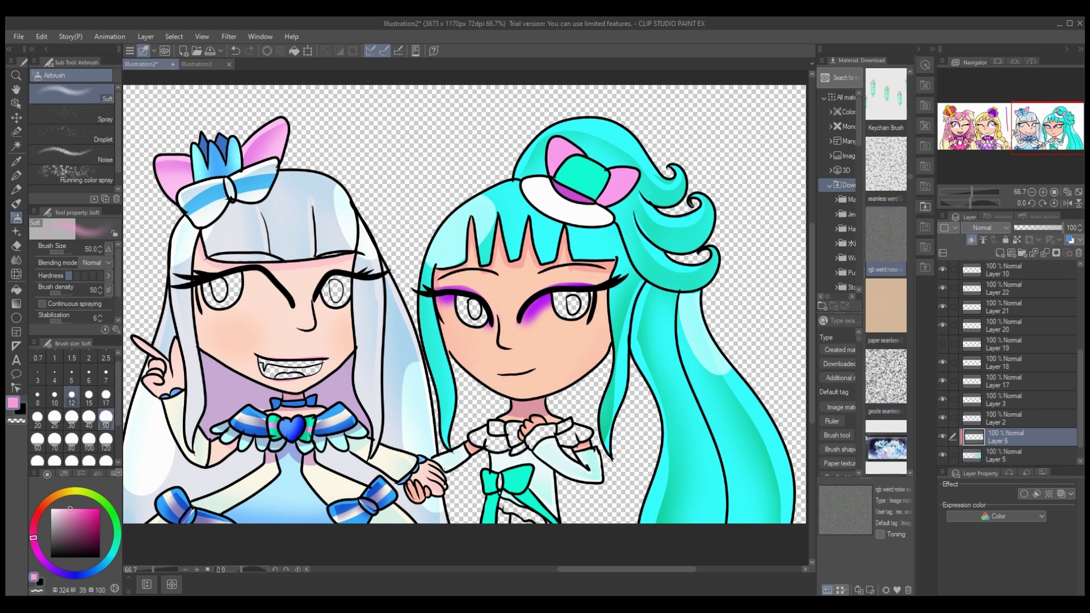
mouse_move(560, 341)
left_mouse_down()
mouse_move(585, 347)
mouse_move(567, 348)
left_mouse_up()
left_click_drag(468, 347, 477, 350)
left_click_drag(1061, 227, 1033, 227)
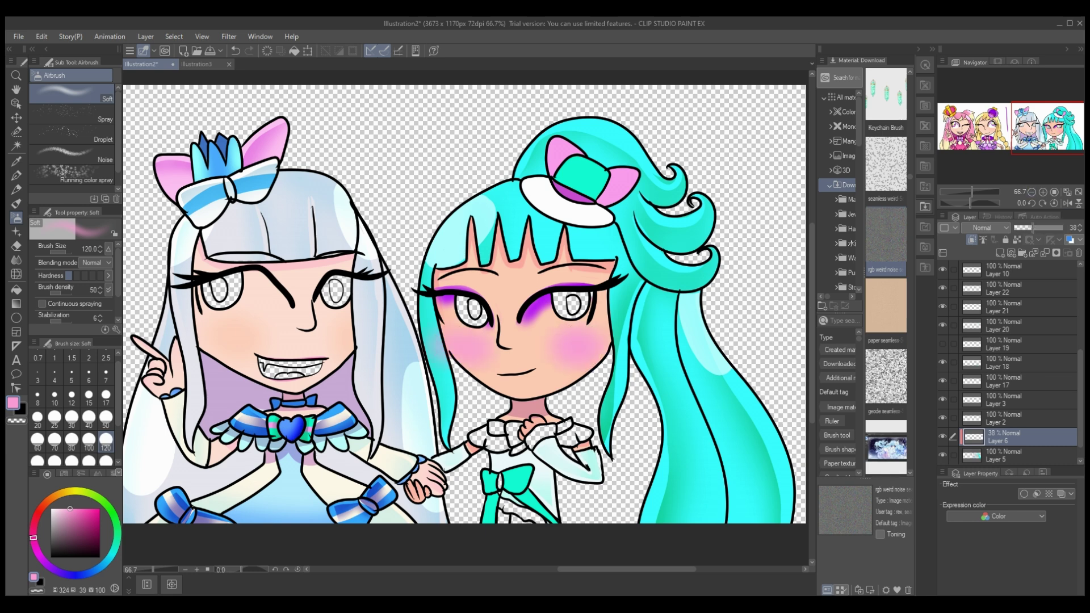
key("e")
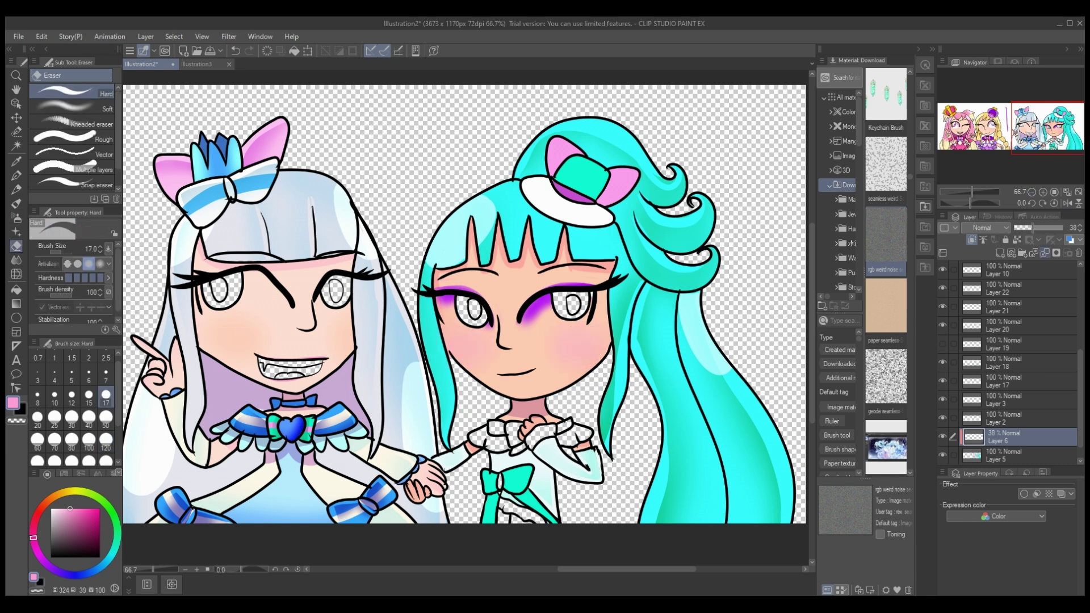
key("ctrl+e")
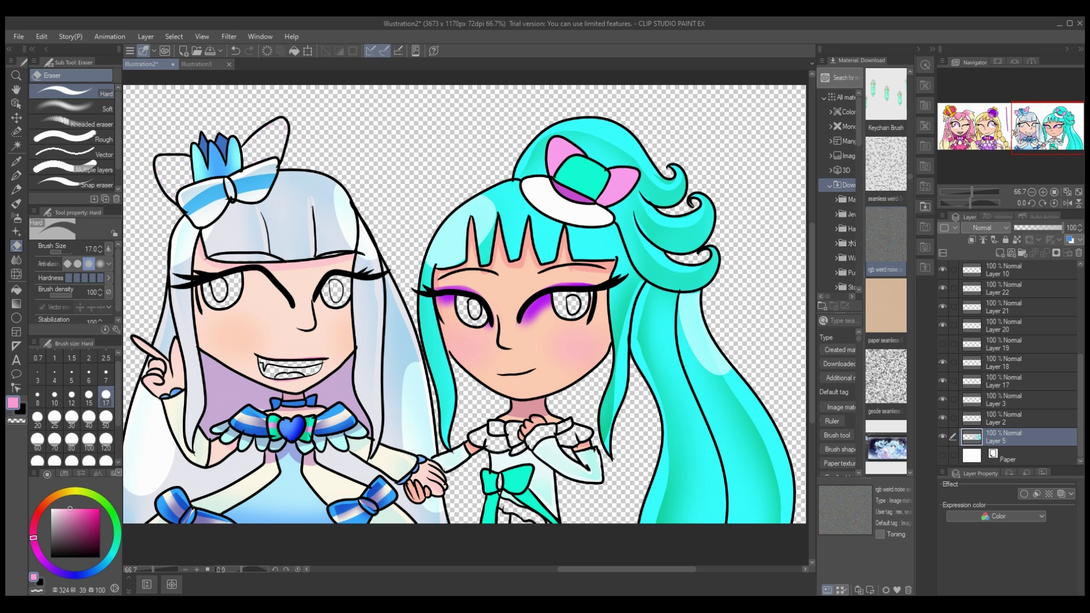
- Merge Layers 3, 2 and 17 into Layer 5
left_click(1005, 400)
key("ctrl+e")
key("ctrl+e")
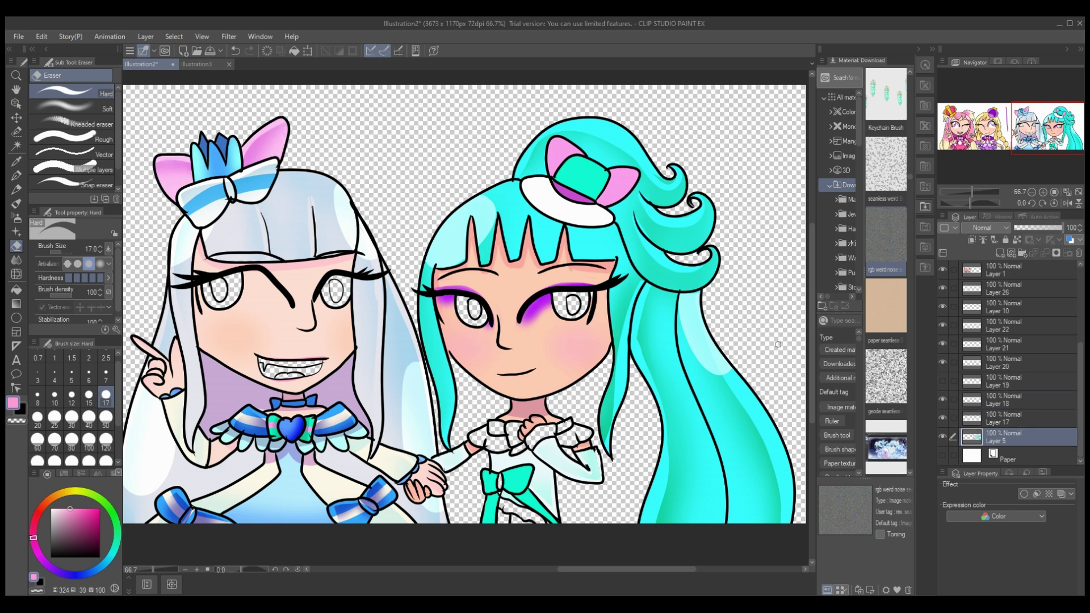
left_click(943, 418)
left_click(943, 418)
left_click(1017, 418)
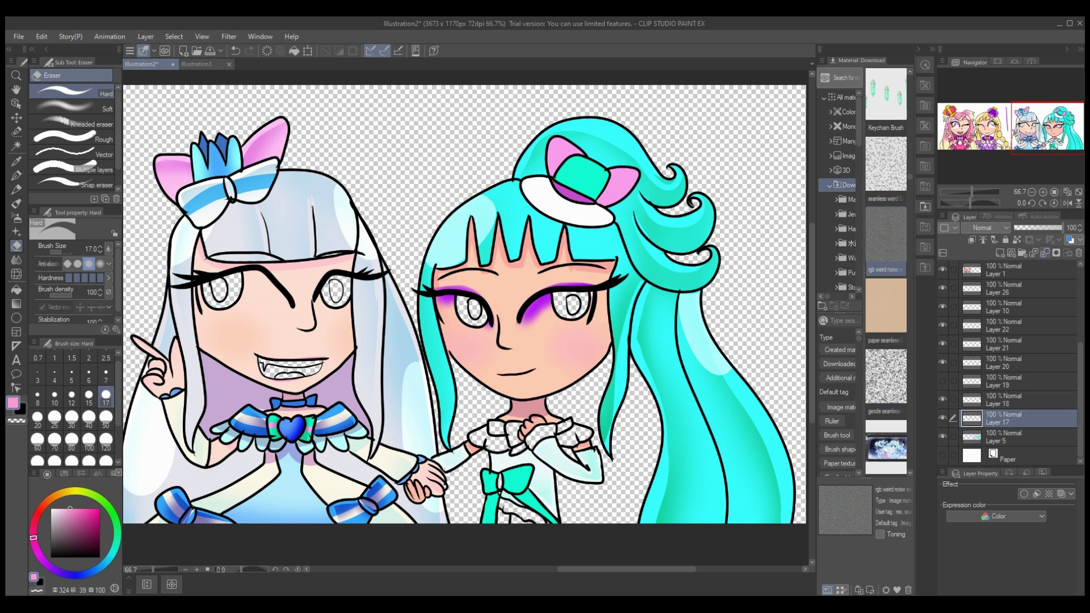
key("ctrl+e")
- Sample light mint from the character reference, hide the reference and add a new layer above Layer 5
left_click(942, 419)
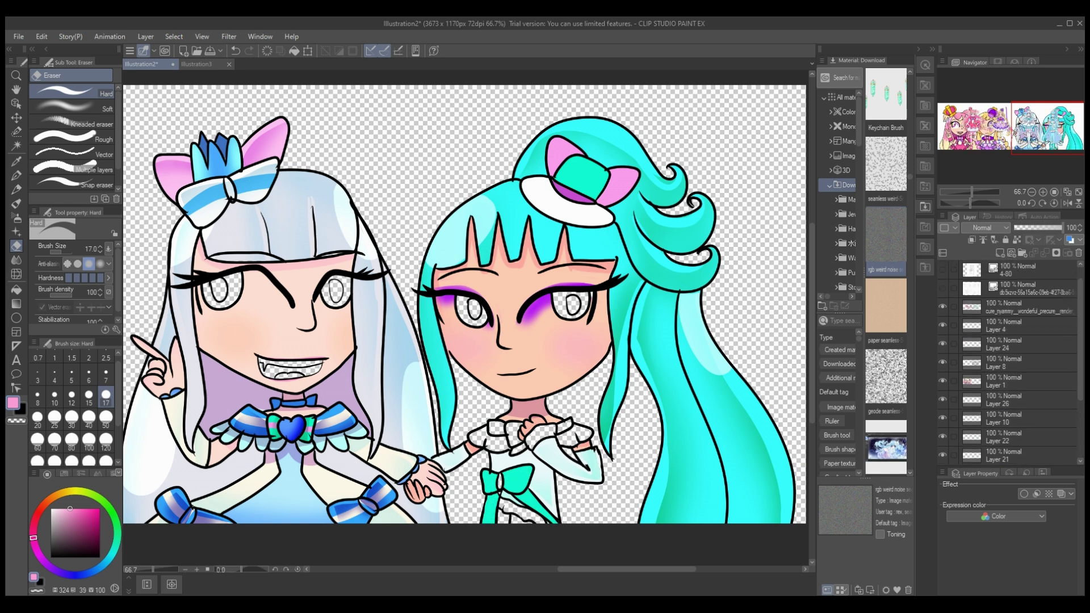
left_click(942, 418)
scroll(1010, 363, "up", 5)
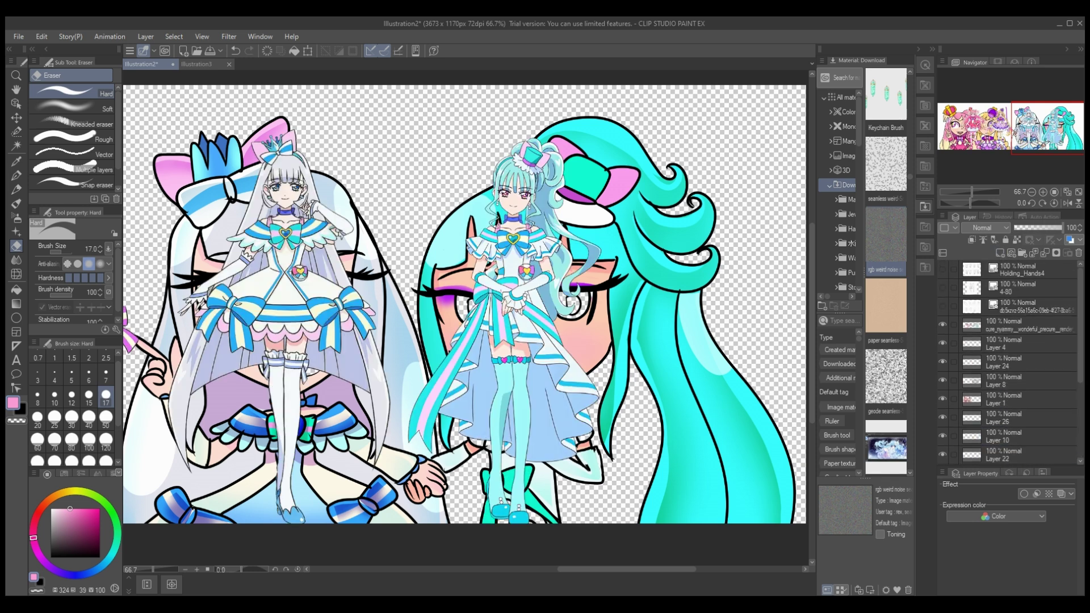
left_click(943, 325)
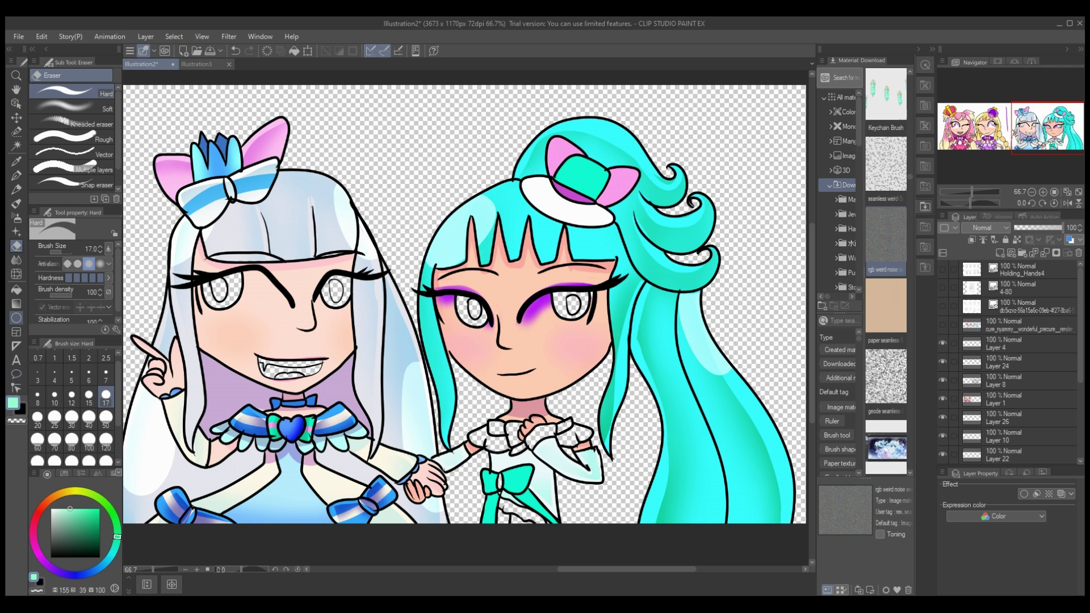
key("g")
scroll(1010, 364, "down", 4)
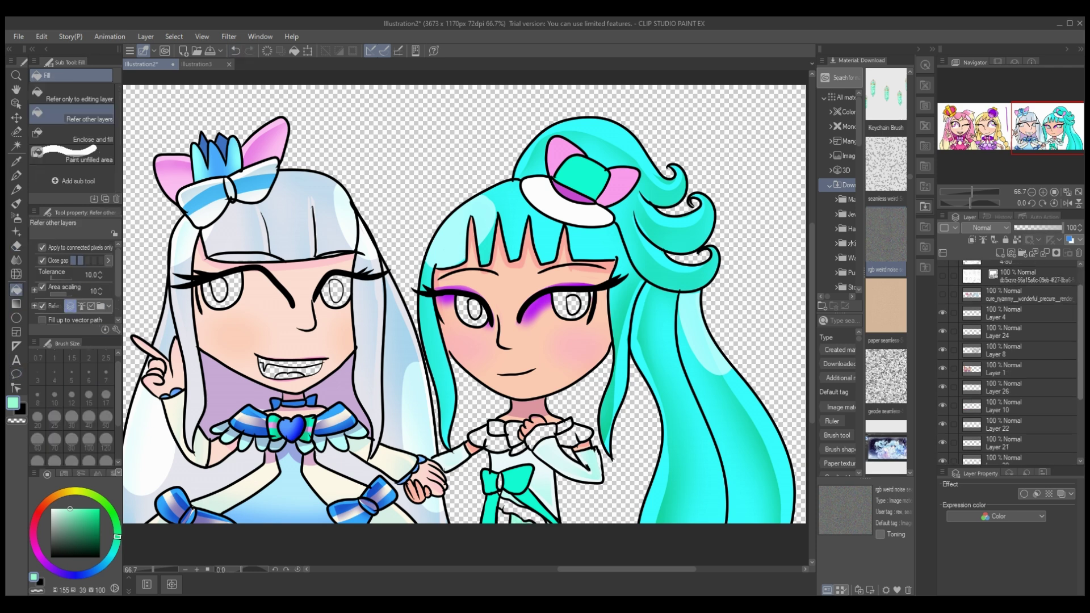
left_click(1011, 417)
key("ctrl+shift+n")
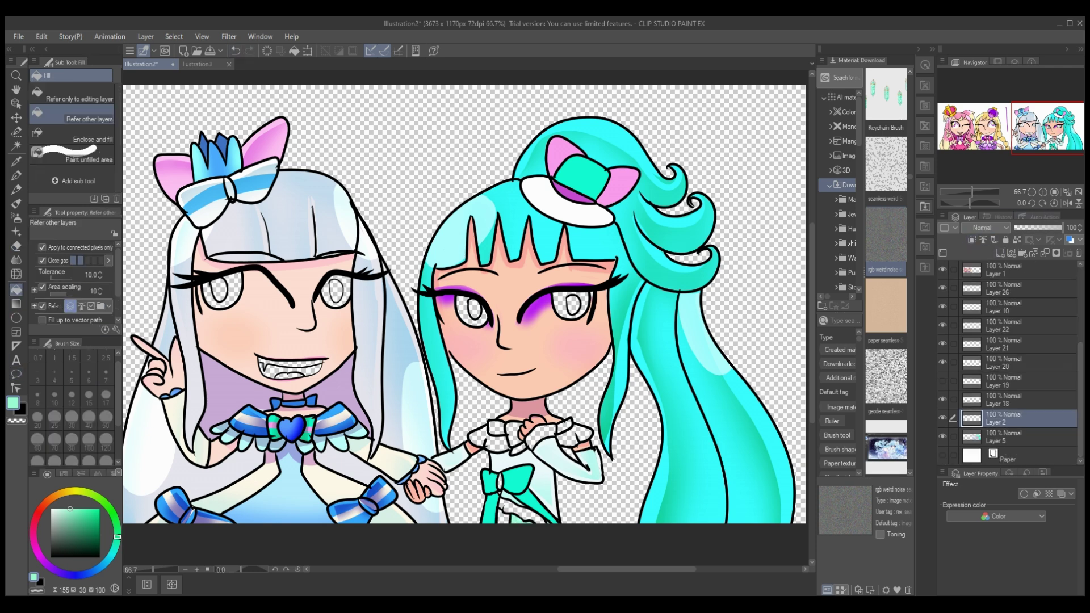
- Shade the small area under the cyan-haired girl's dress ruffle with dark green on a clipped Multiply layer using the soft airbrush, and merge into Layer 2
left_click_drag(117, 536, 113, 553)
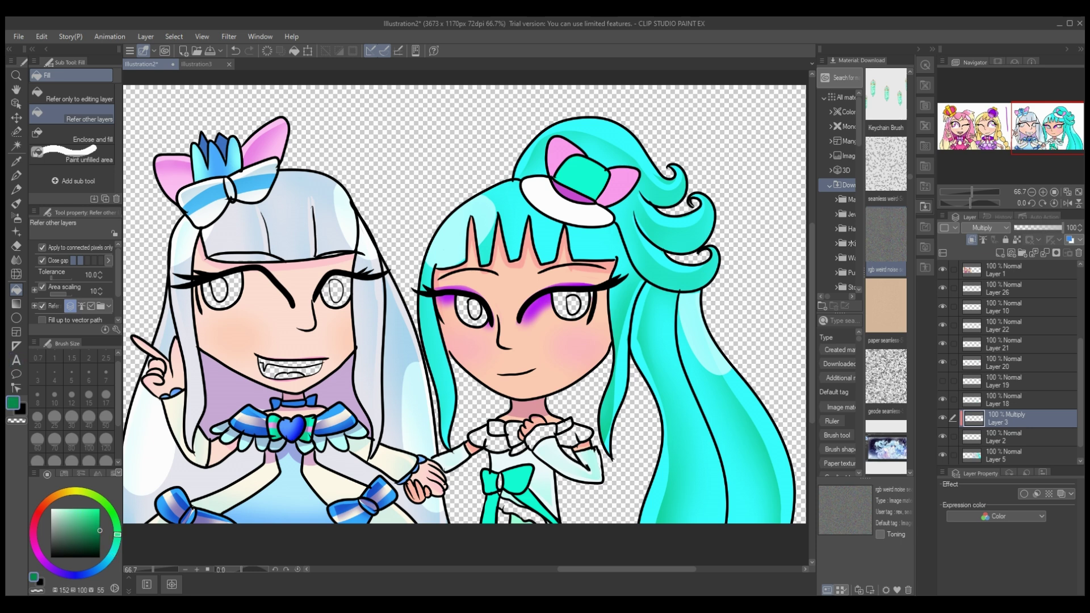
left_click(16, 218)
key("ctrl+e")
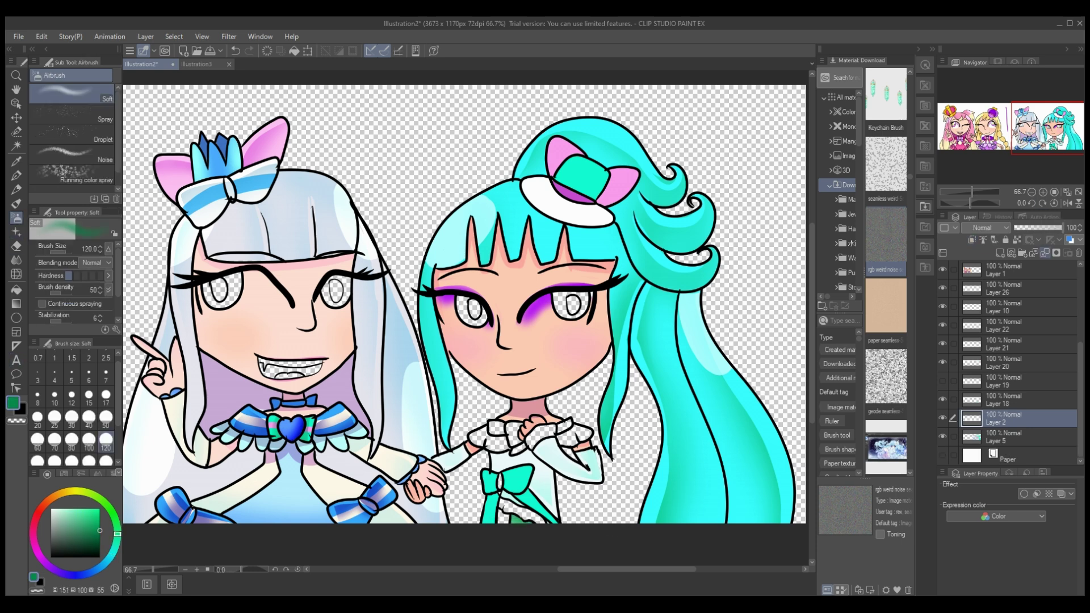
- Sample the cyan-haired girl's skin color, shade with reddish brown on a clipped Multiply layer using the G-pen at size 50, and merge into Layer 5
scroll(1011, 341, "up", 1)
left_click(468, 264, "alt")
key("g")
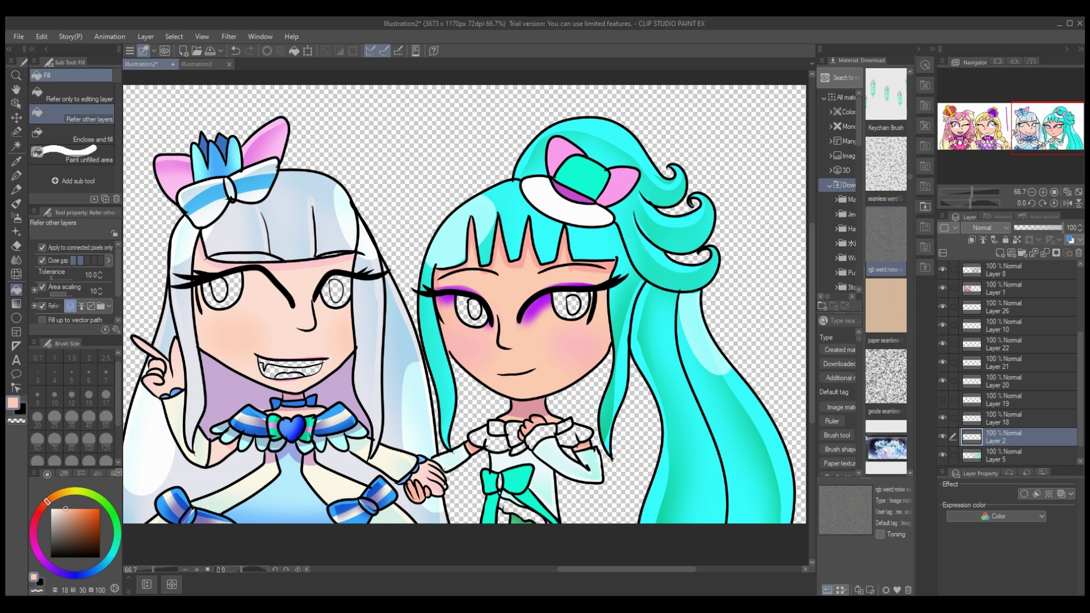
key("ctrl+shift+n")
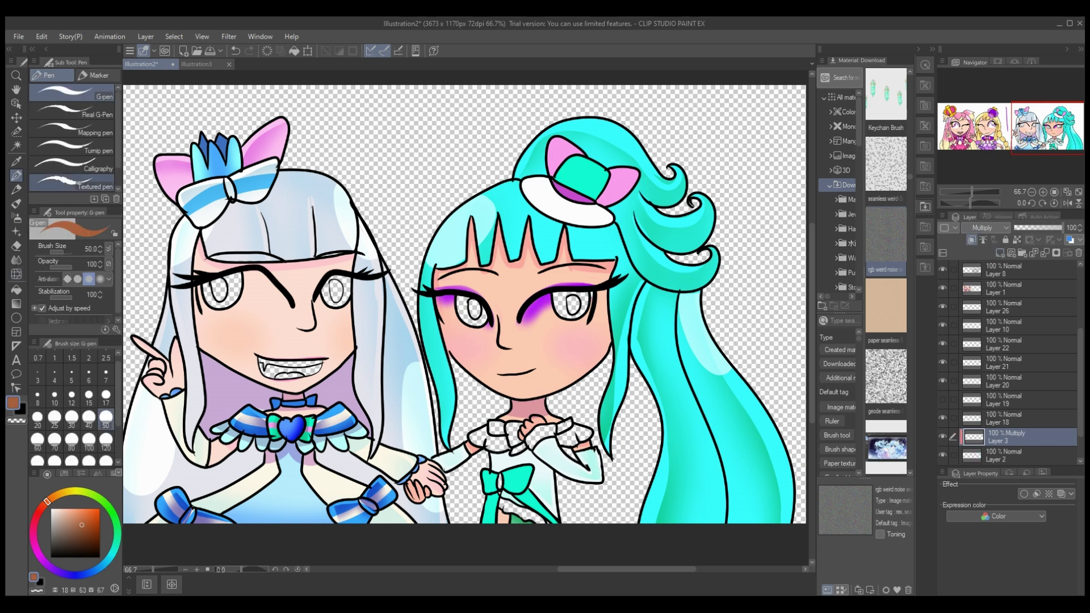
key("p")
key("ctrl+z")
key("ctrl+z")
key("ctrl+z")
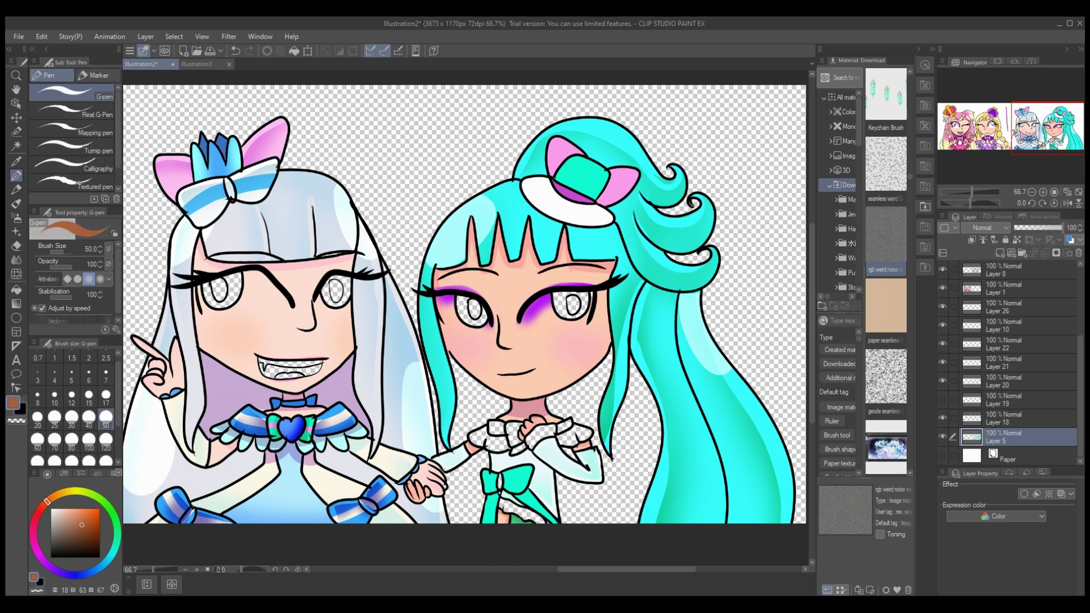
- Paint pink stripes on the cyan-haired girl's waist bow using the silver-haired girl's headpiece pink, on a layer clipped to Layer 18, with the G-pen at size 17
key("ctrl+y")
key("ctrl+y")
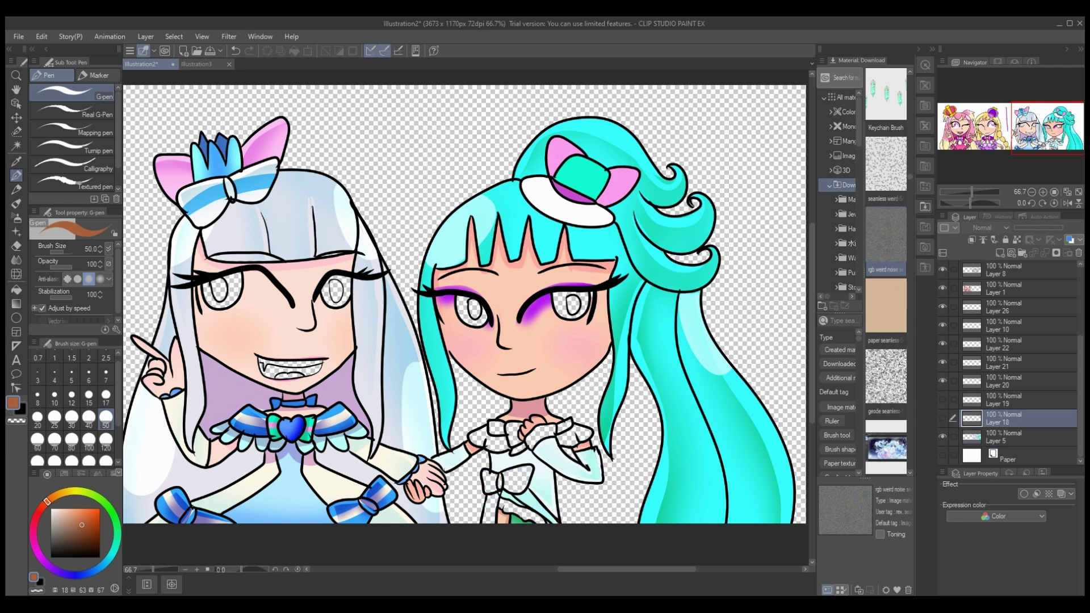
left_click(257, 134, "alt")
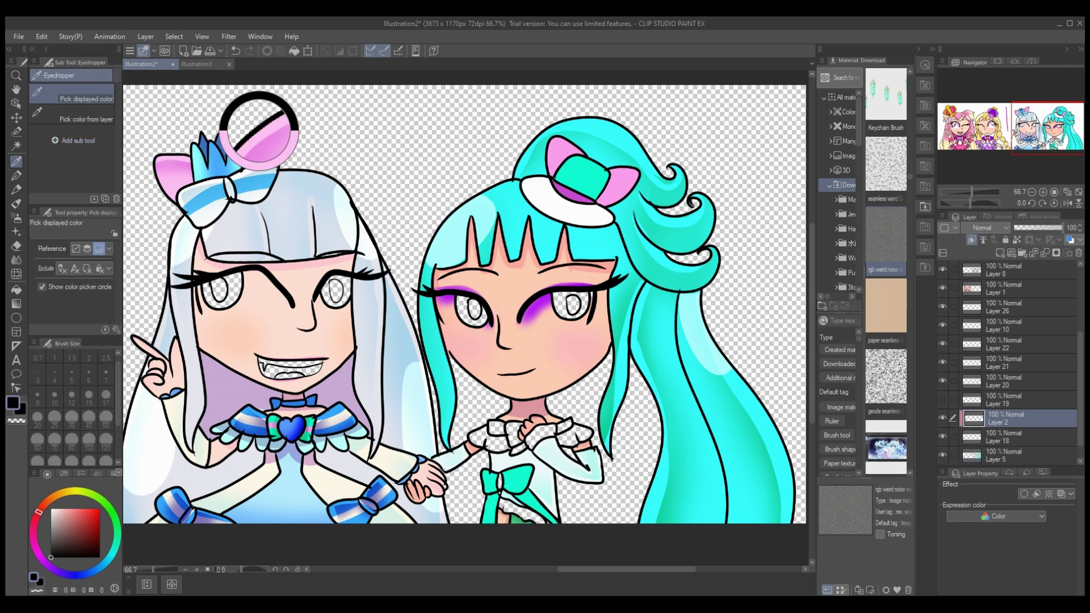
left_click(106, 397)
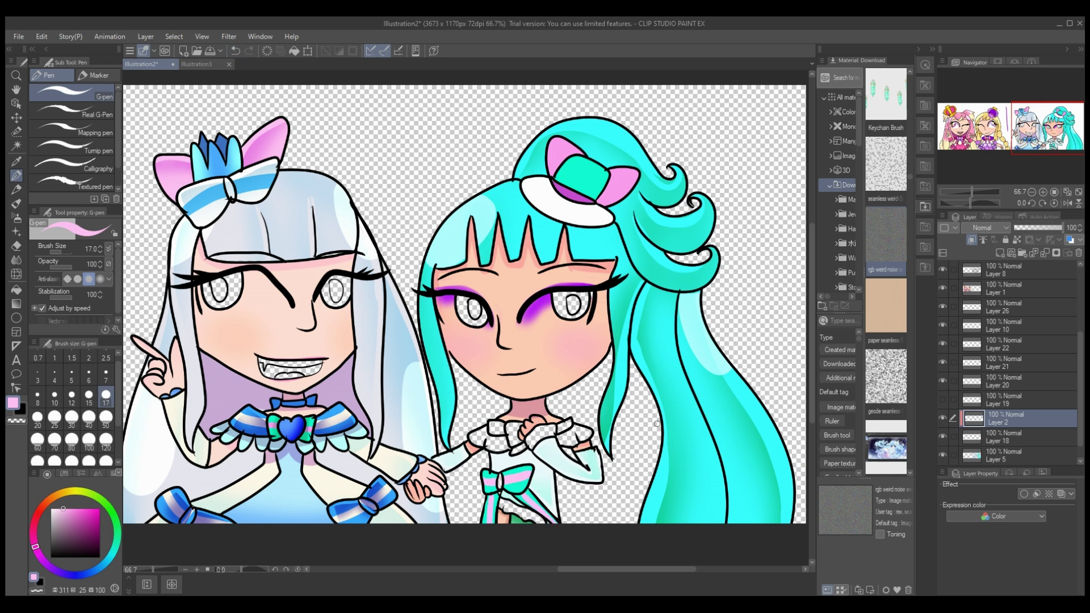
- Shade the cyan-haired girl's waist bow with dark green on a clipped Multiply layer, erase the excess, and merge it into Layer 18
left_click(503, 471, "alt")
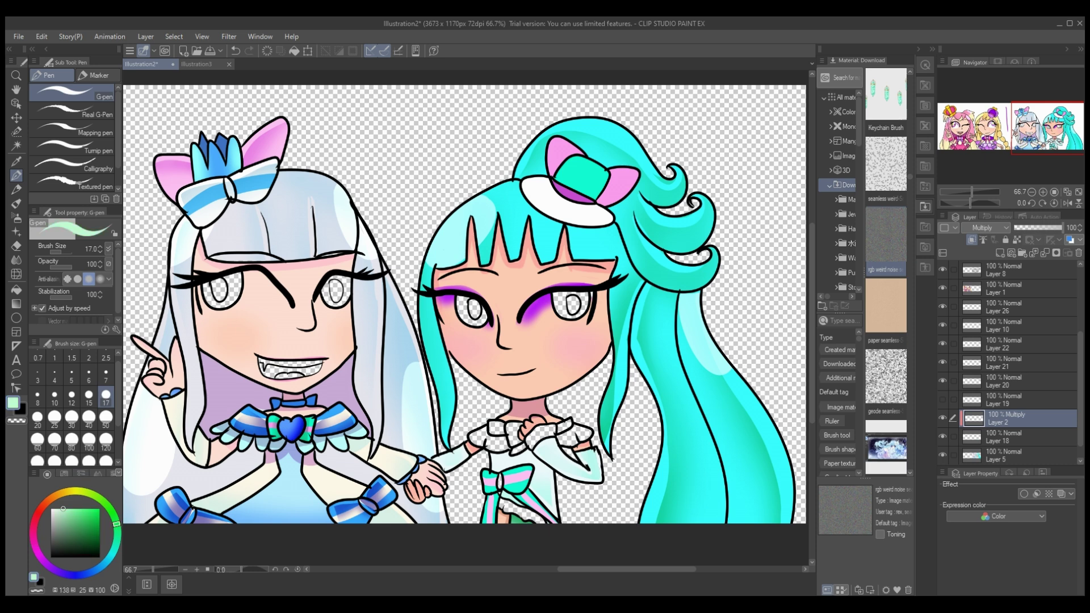
key("b")
left_click_drag(504, 463, 486, 518)
key("e")
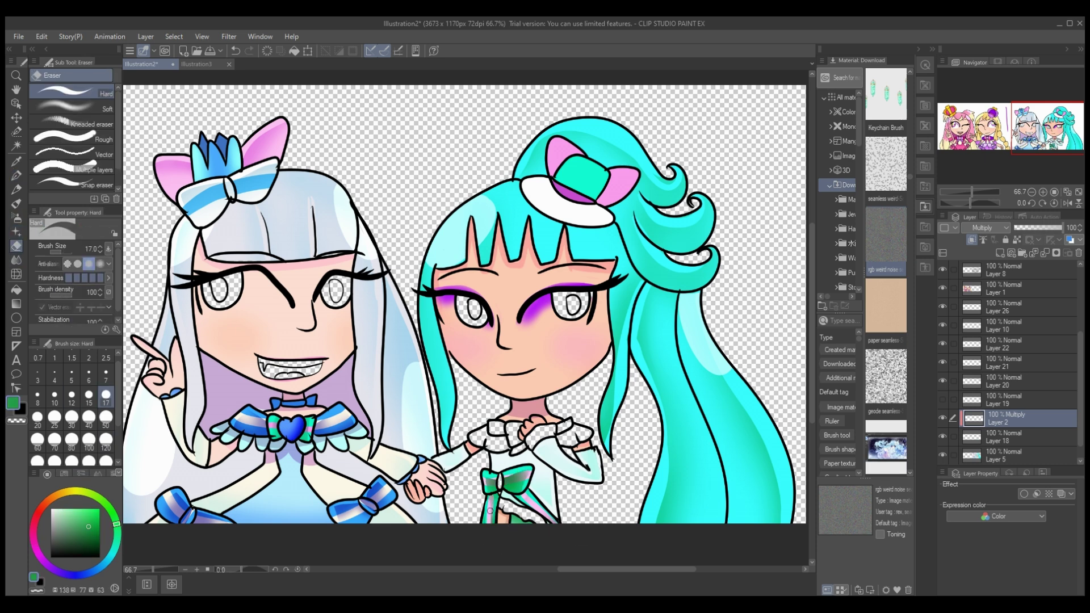
key("ctrl+e")
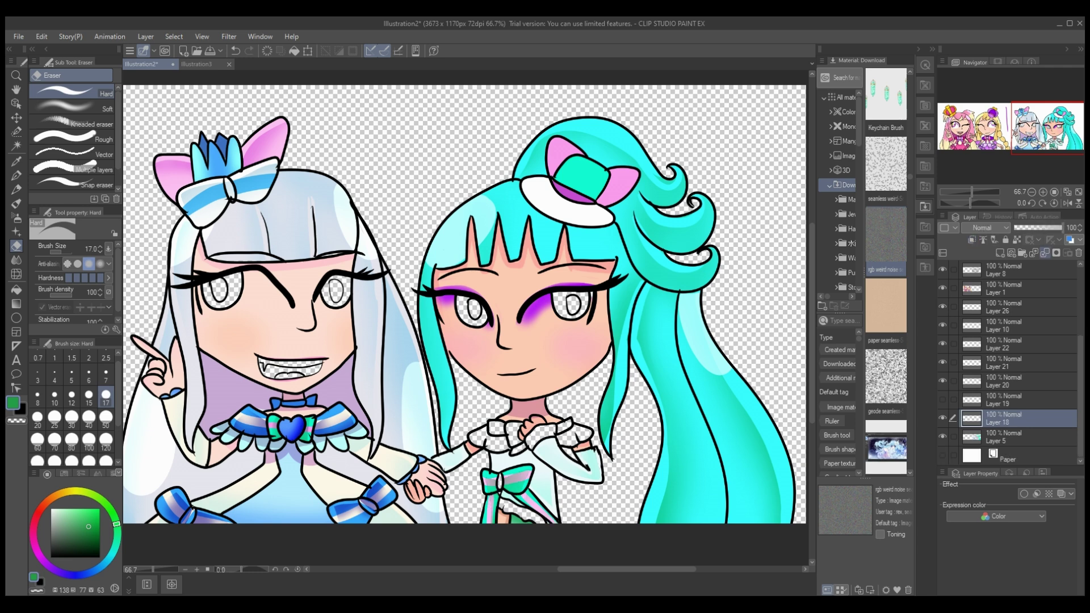
- Sample turquoise from the waist bow and merge Layers 18, 2 and 19 into Layer 5
key("i")
left_click(499, 477)
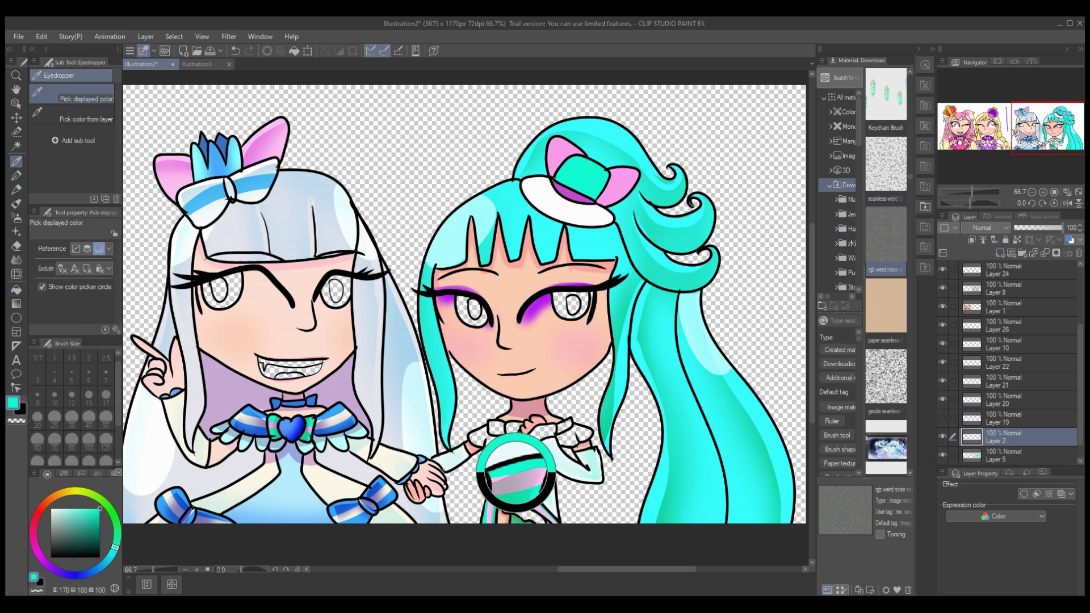
key("g")
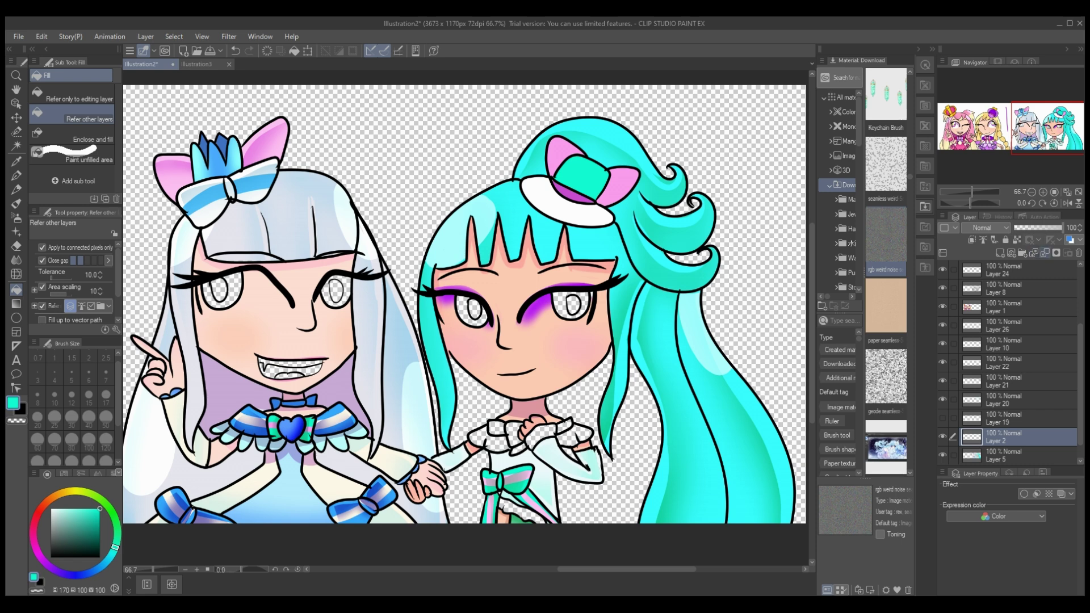
key("ctrl+e")
left_click(1003, 419)
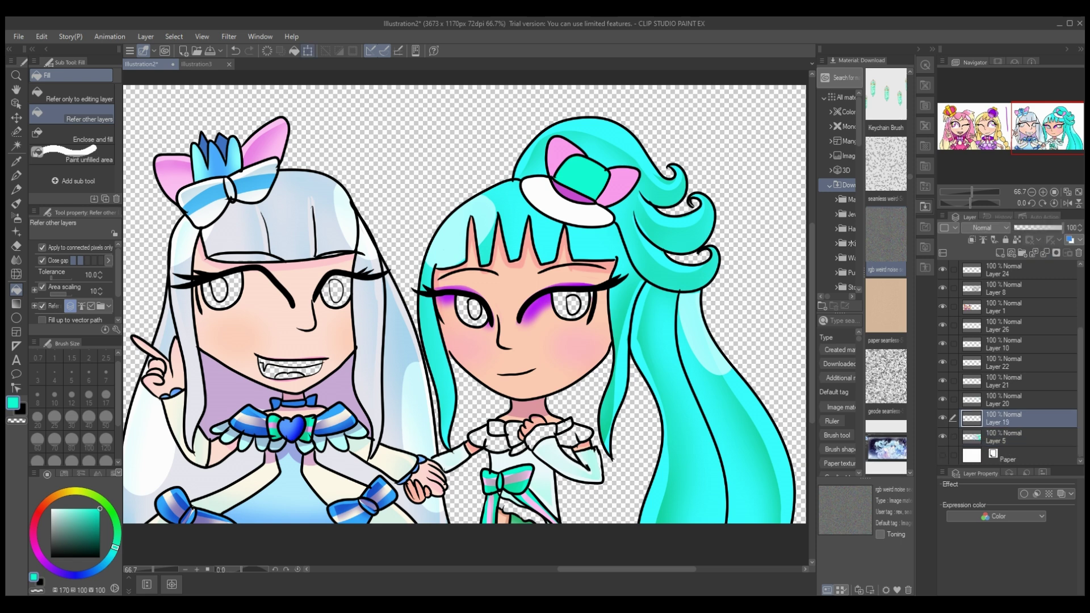
key("ctrl+e")
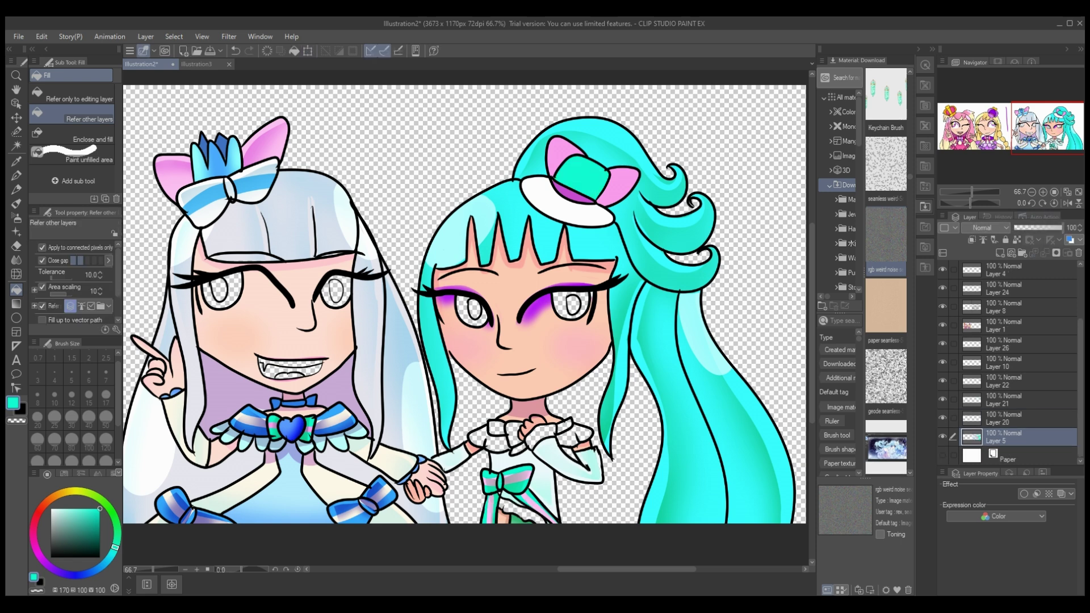
- Shade the green crown of the cyan-haired girl's hat on a blurred 64% Multiply layer clipped to Layer 20, and merge it into Layer 5
key("ctrl+shift+n")
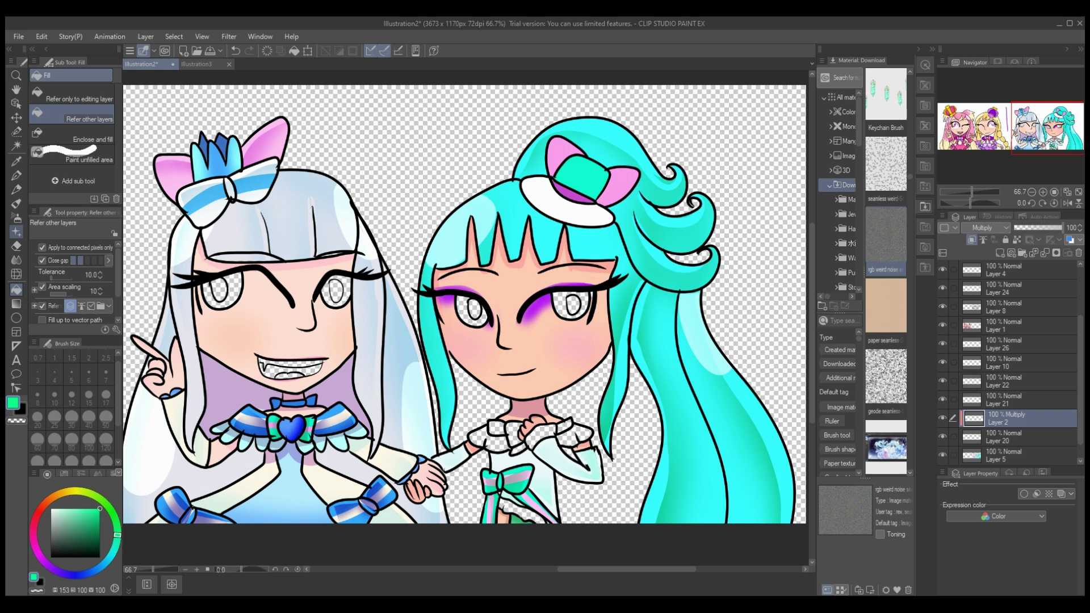
left_click(16, 175)
left_click_drag(114, 547, 117, 535)
mouse_move(591, 162)
left_mouse_down()
mouse_move(588, 185)
mouse_move(606, 173)
left_mouse_up()
key("j")
left_click(1045, 228)
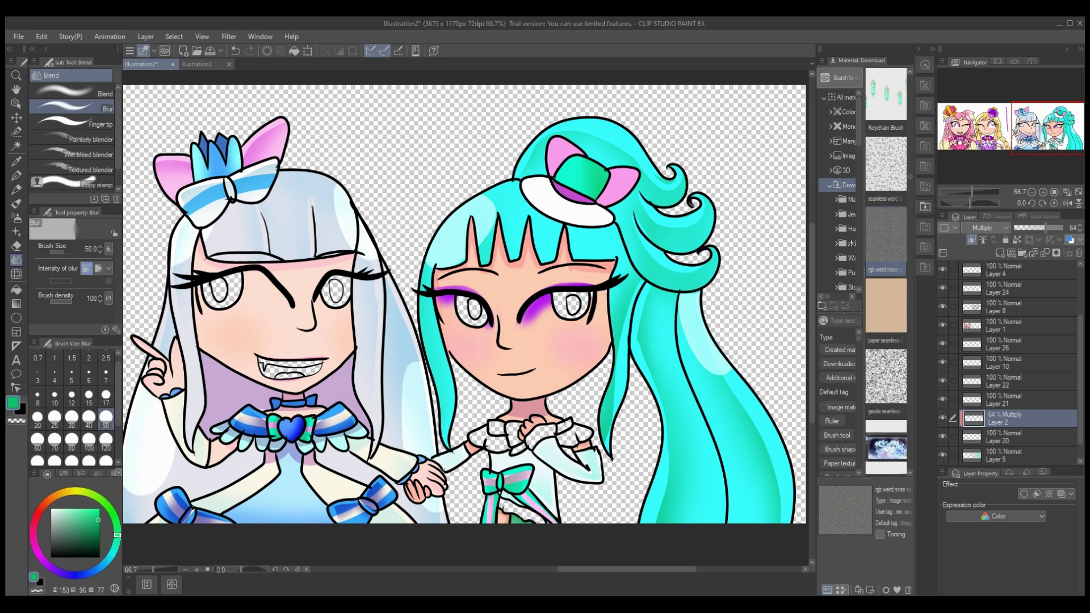
key("e")
key("ctrl+z")
key("ctrl+z")
key("ctrl+z")
key("ctrl+z")
key("ctrl+z")
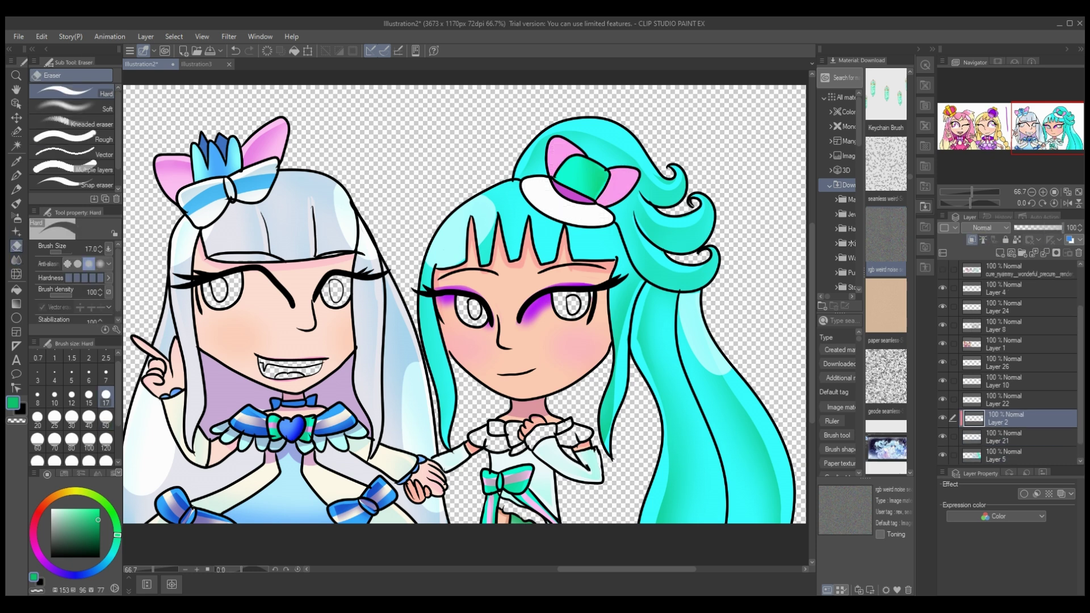
- Shade the white brim of the cyan-haired girl's hat with light mint on a Multiply layer clipped to Layer 21
key("ctrl+y")
key("g")
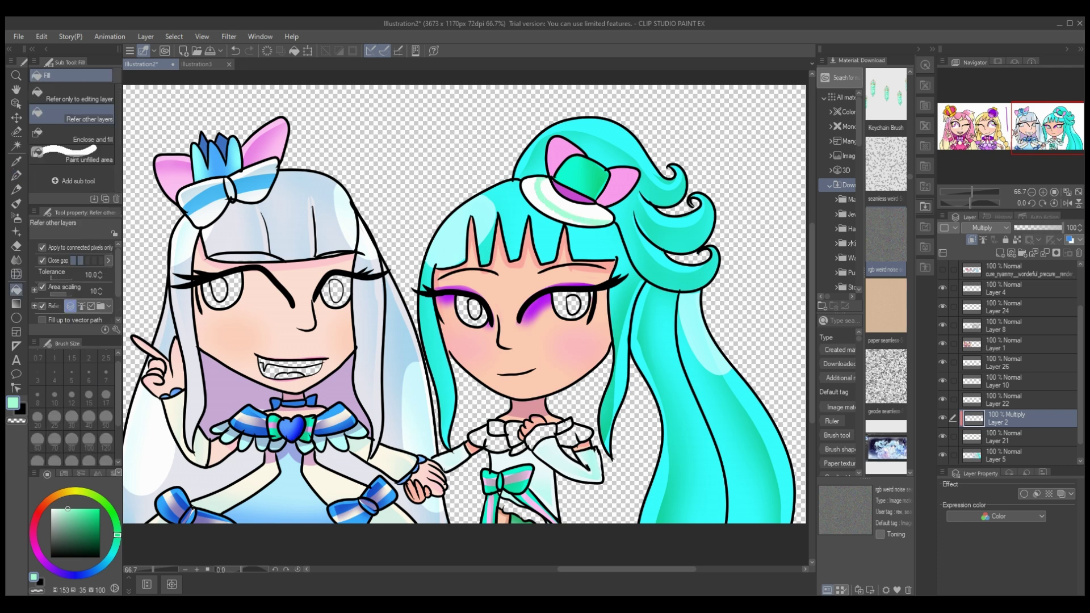
key("e")
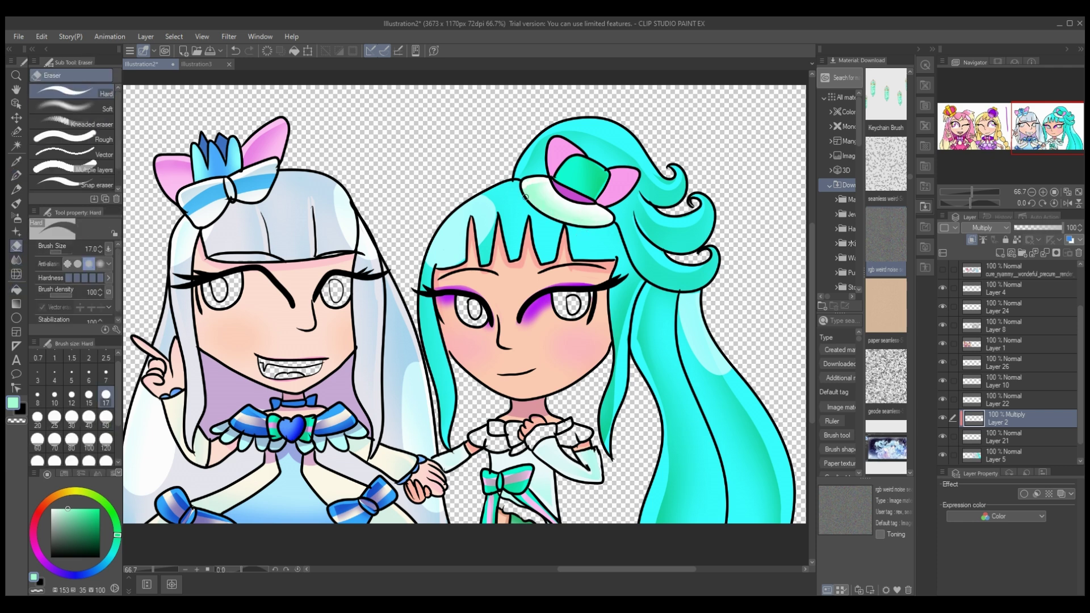
- Shade the hat's pink bow with magenta using the G-pen at size 17, blur and clean the shading, and merge into Layer 5
left_click(41, 558)
left_click(84, 508)
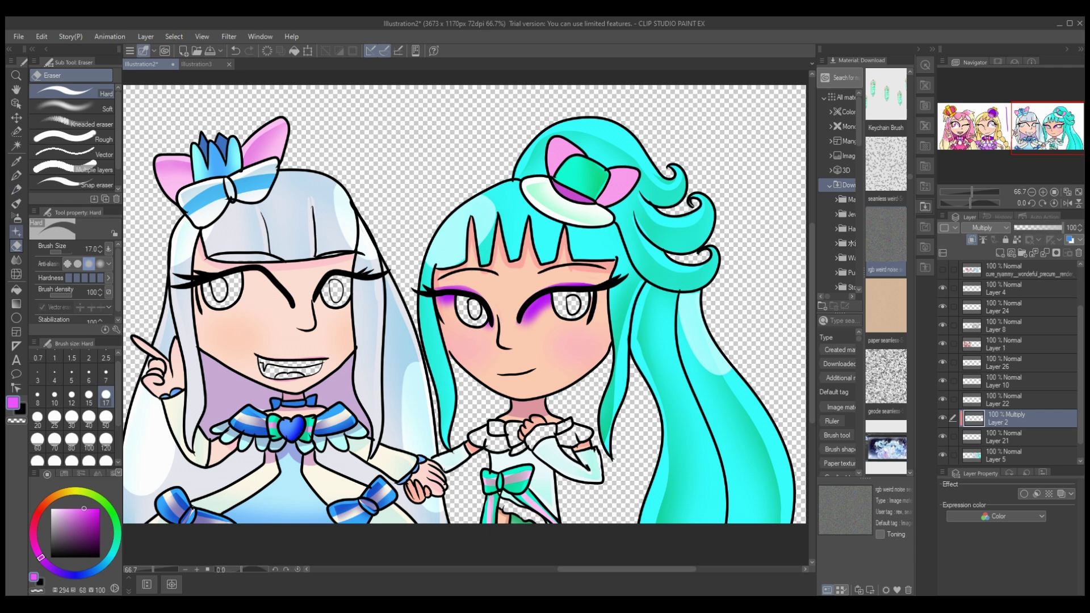
key("p")
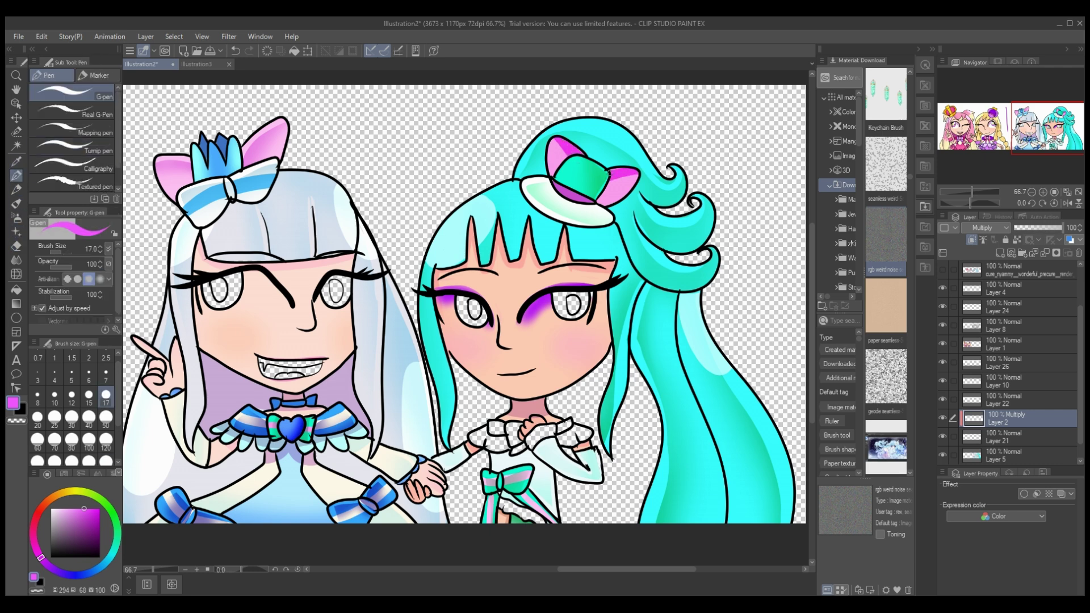
key("j")
key("e")
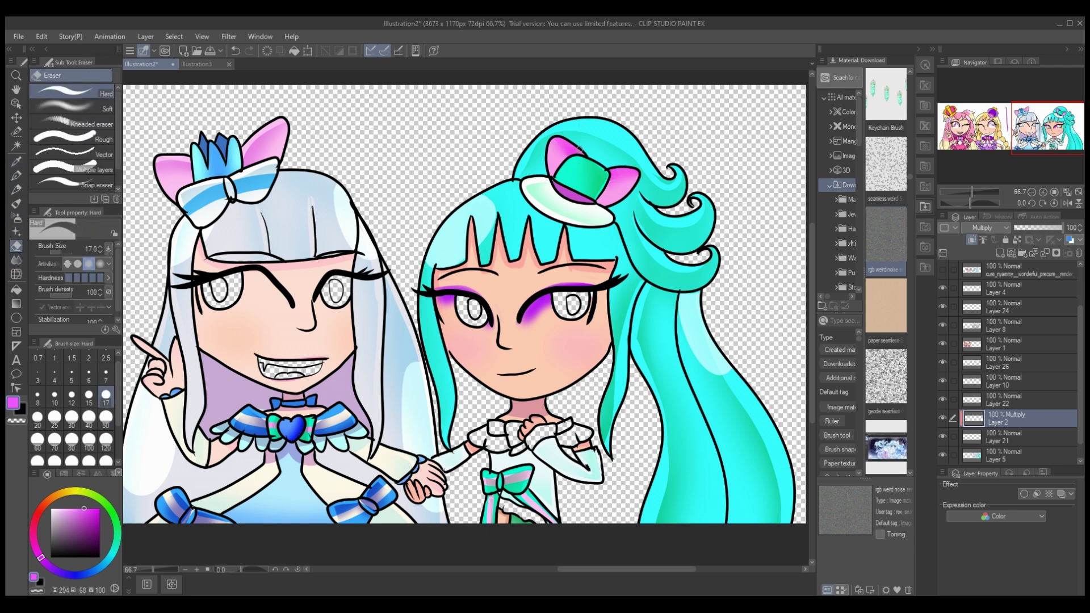
key("Delete")
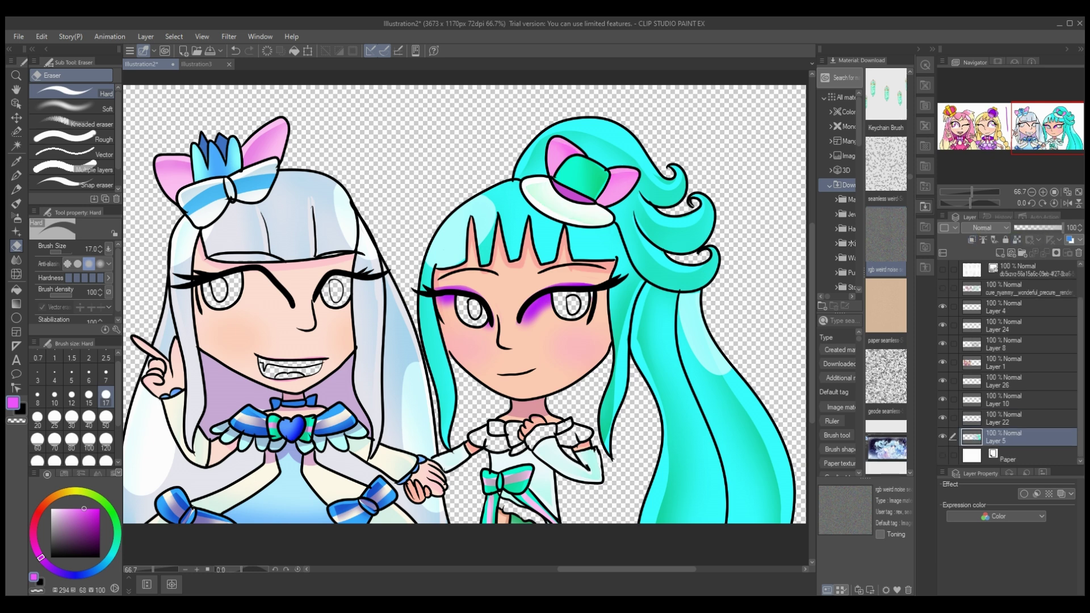
- Shade the cyan-haired girl's purple details with dark purple on a 56% Multiply layer clipped to Layer 22, and merge it into Layer 5
key("Delete")
key("ctrl+z")
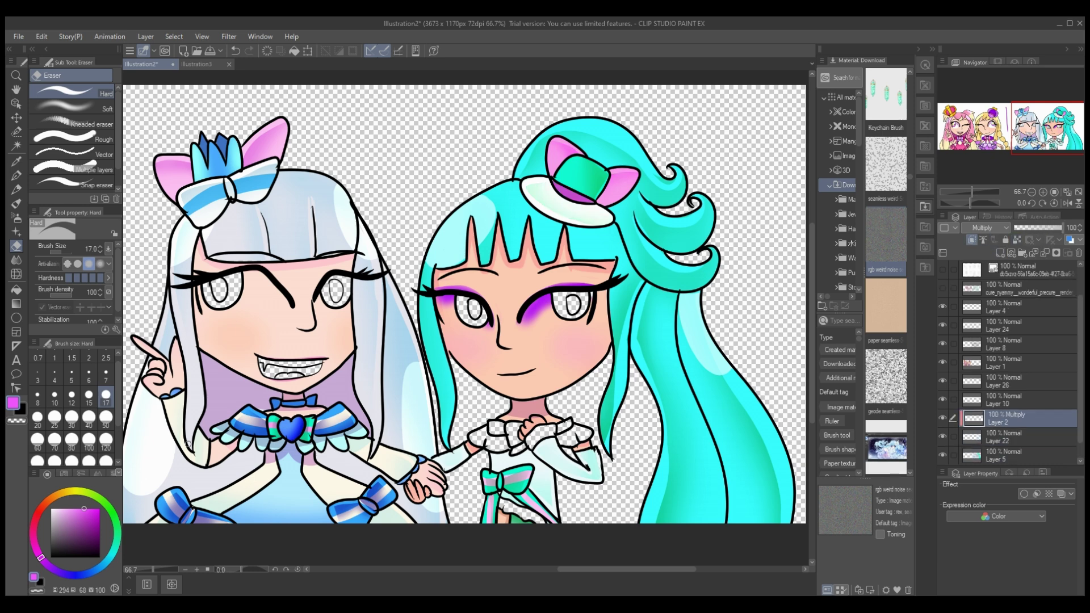
key("p")
key("e")
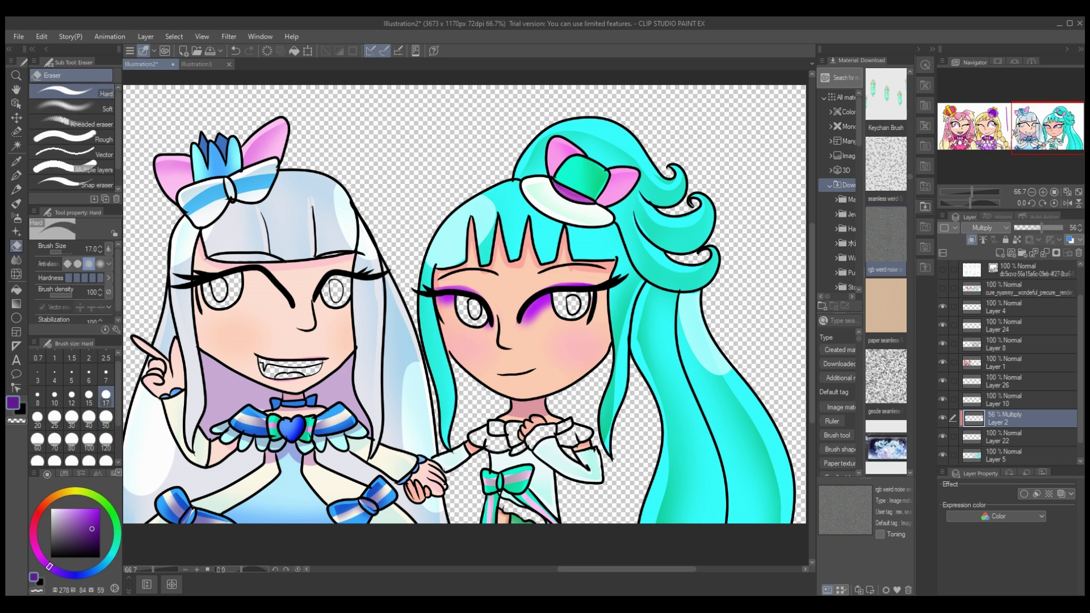
key("ctrl+y")
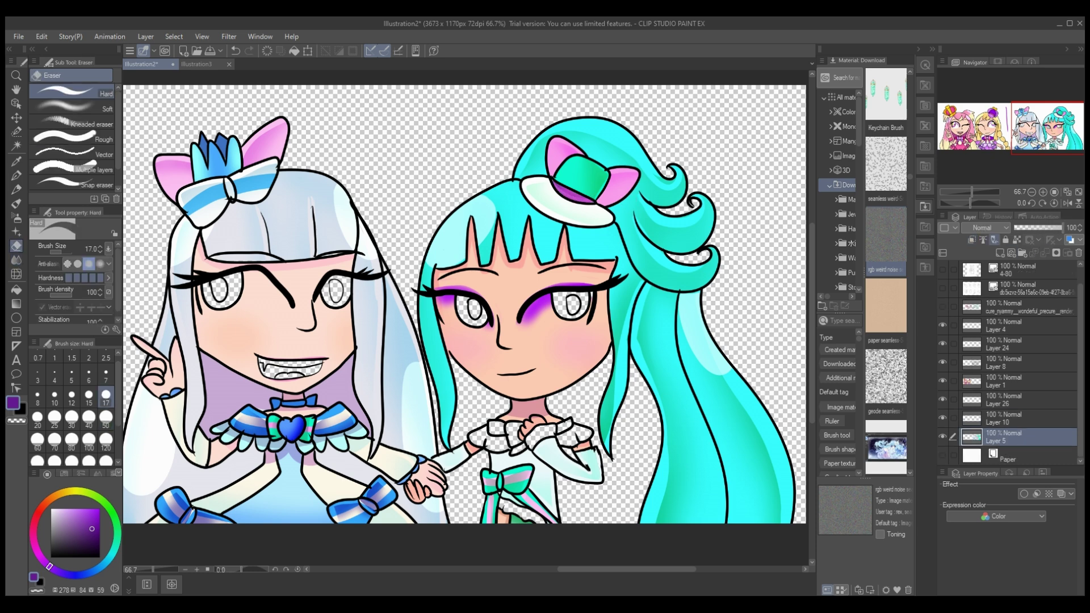
- Sample turquoise from the waist bow and prepare the Fill tool on a new layer above Layer 5 for the cyan-haired girl's collar
key("ctrl+z")
key("ctrl+z")
key("ctrl+z")
key("i")
left_click(542, 491)
left_click_drag(542, 491, 521, 471)
key("g")
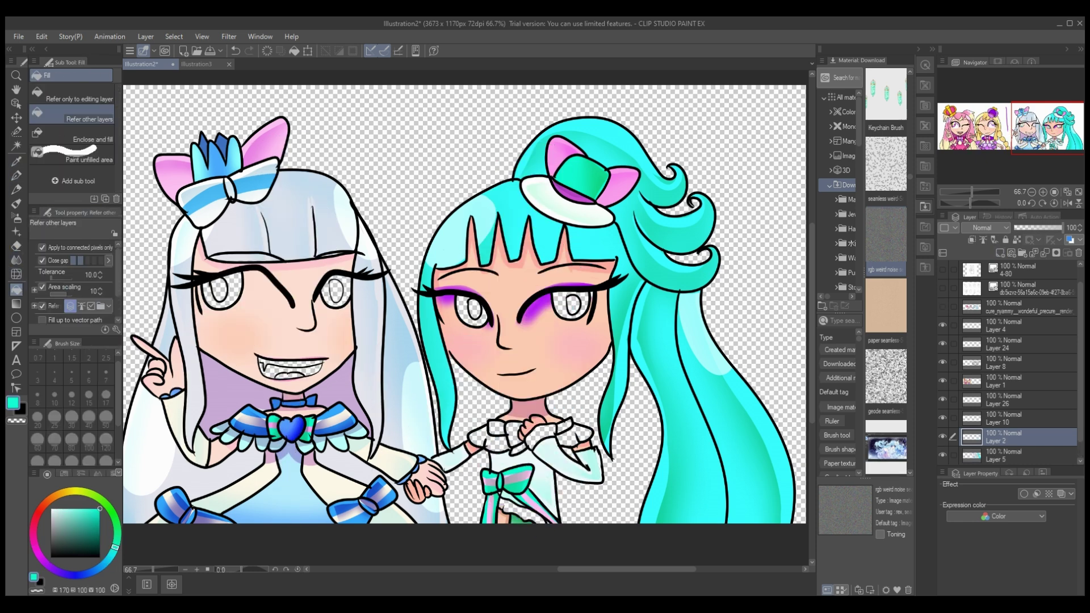
- Fill the collar's bands with turquoise and paint pale pink stripes on them on a clipped layer with the G-pen at size 17
left_click(1000, 253)
key("i")
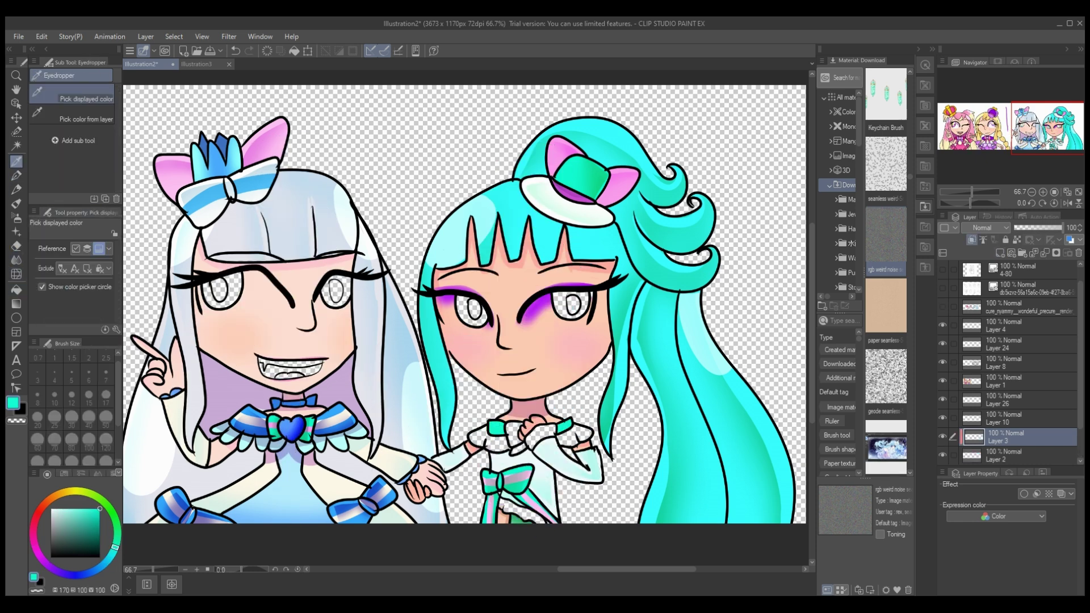
left_click_drag(544, 500, 526, 488)
key("p")
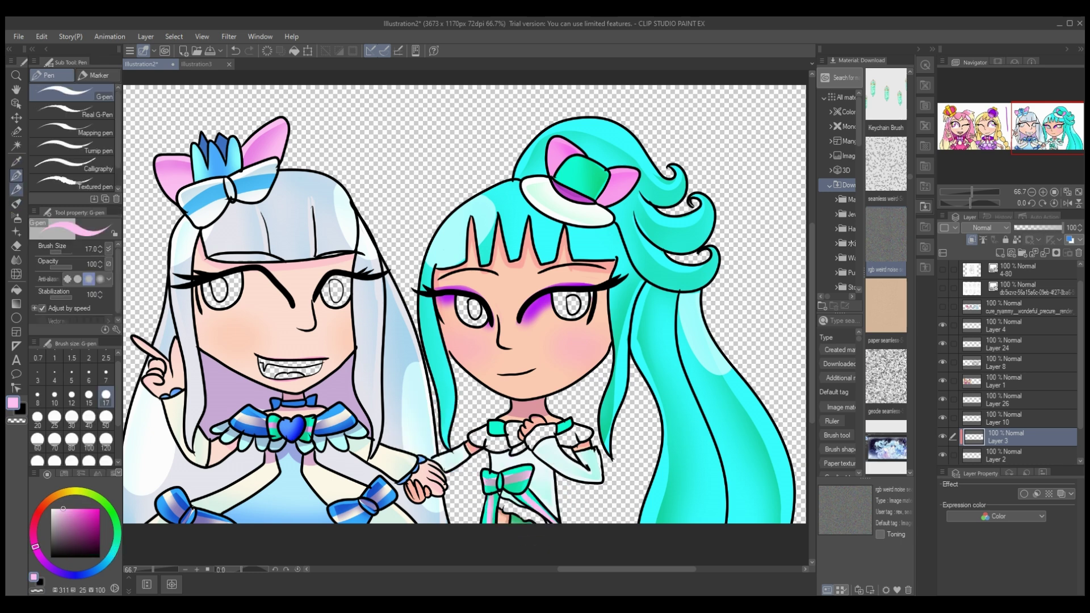
key("ctrl+z")
key("ctrl+z")
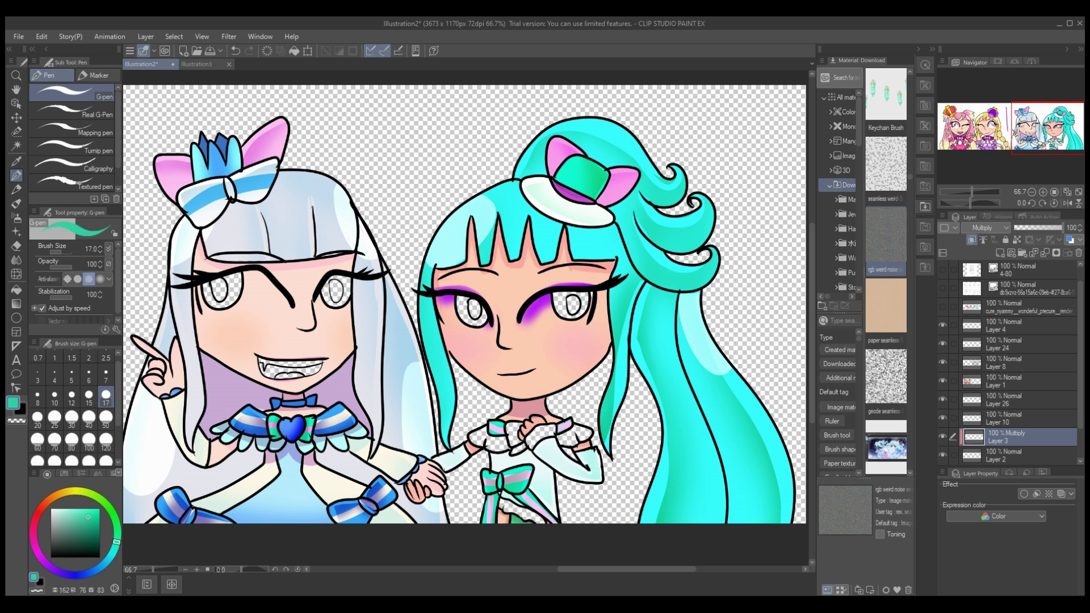
- Shade the collar's striped bands with dark teal on a clipped Multiply layer at 70% opacity, and merge it into Layer 2
left_click(498, 417, "alt")
key("e")
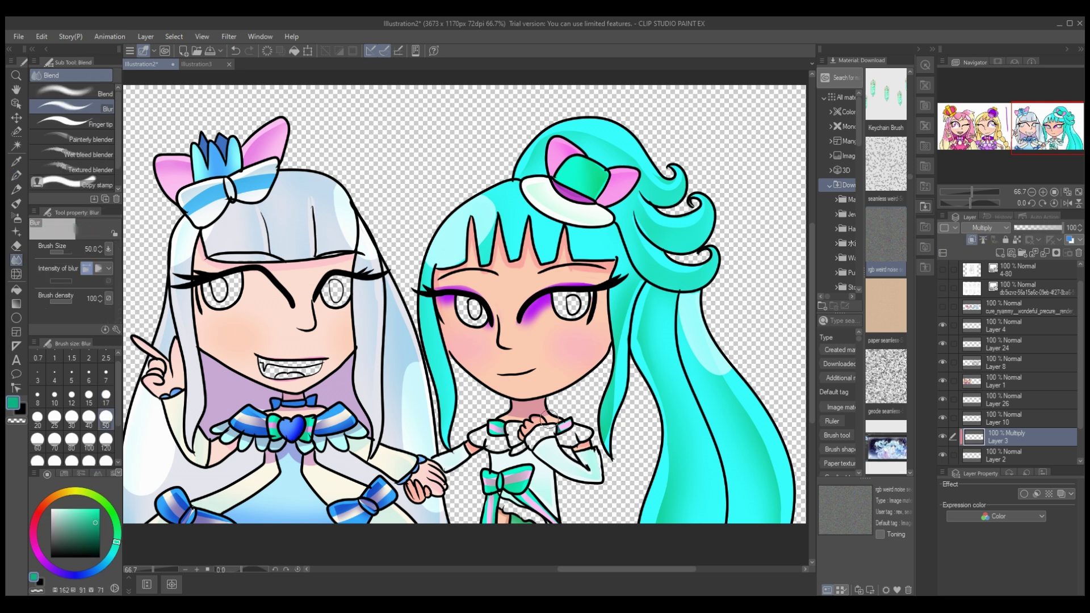
left_click(1034, 227)
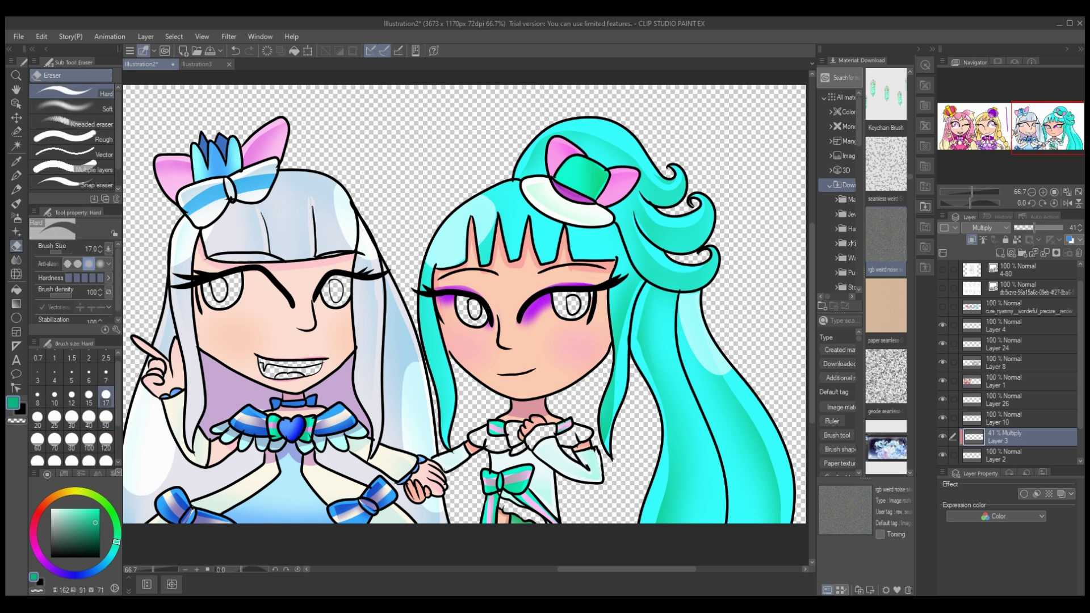
key("b")
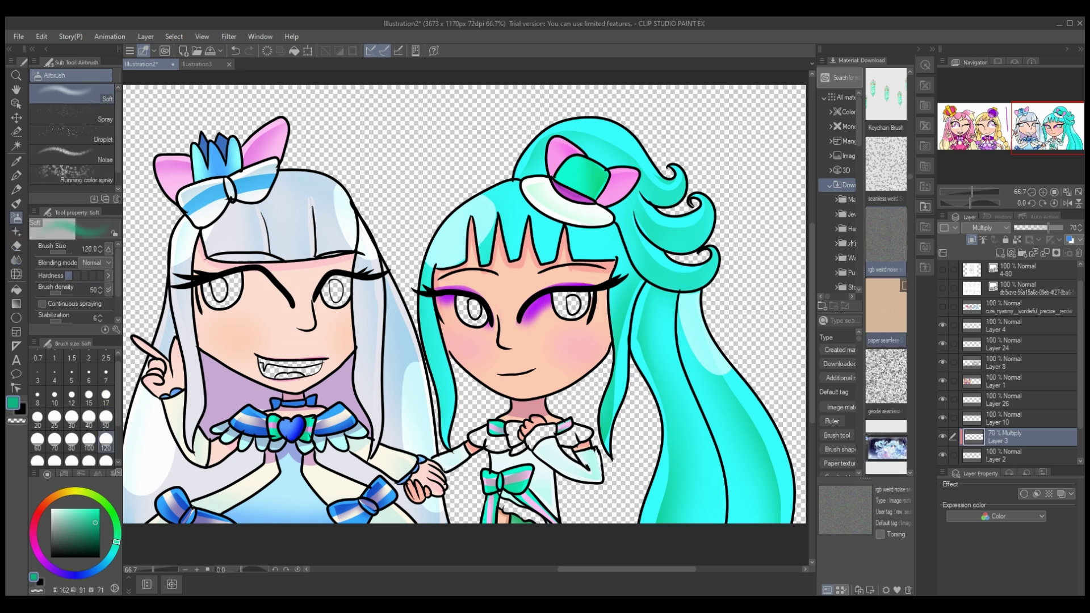
key("ctrl+e")
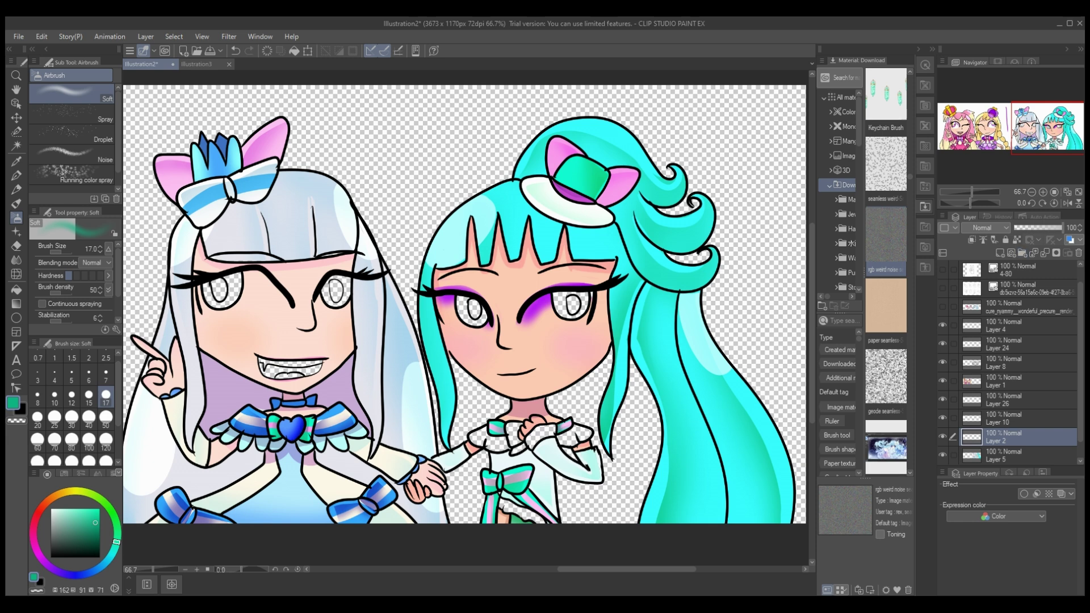
- Fill the center of the cyan-haired girl's collar with light blue sampled from the silver-haired girl's dress
key("i")
left_click_drag(339, 392, 296, 497)
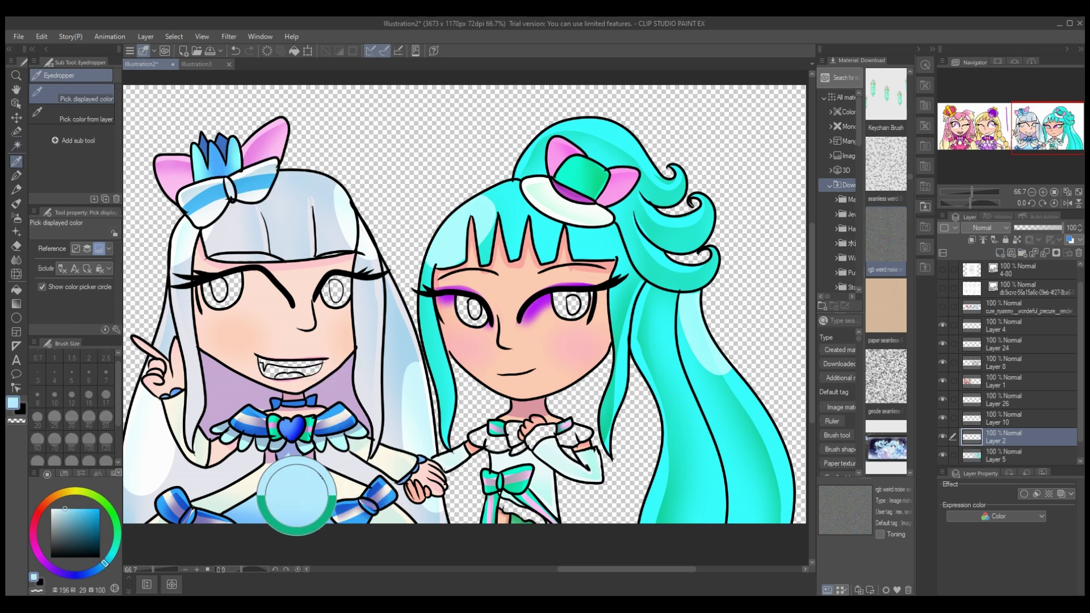
left_click(16, 290)
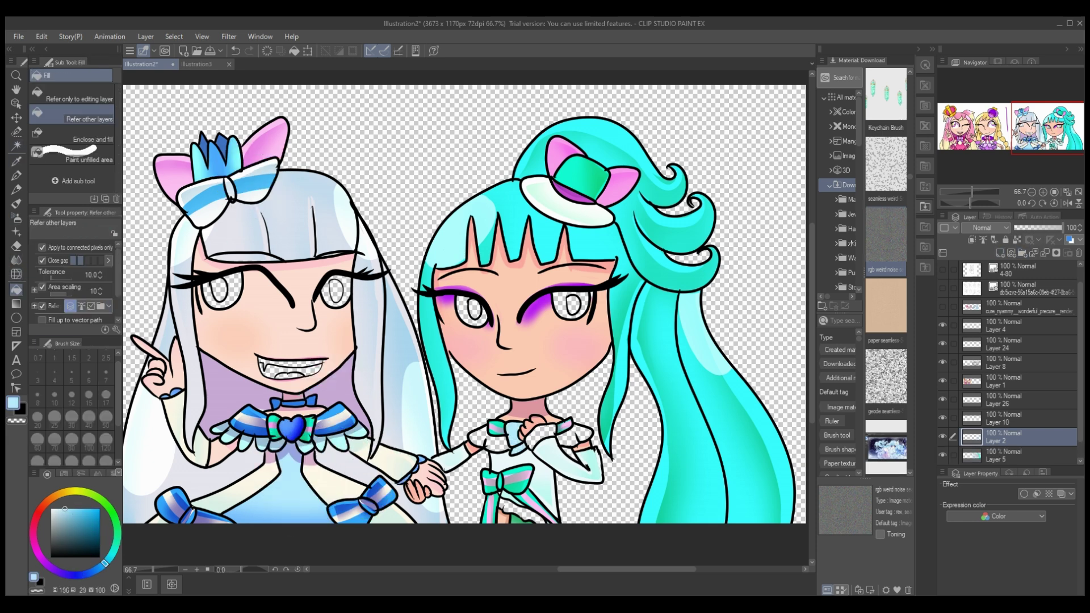
- Shade the white areas of the cyan-haired girl's outfit with dark blue on a clipped Multiply layer at 18% opacity and merge it into Layer 5
key("ctrl+shift+n")
key("p")
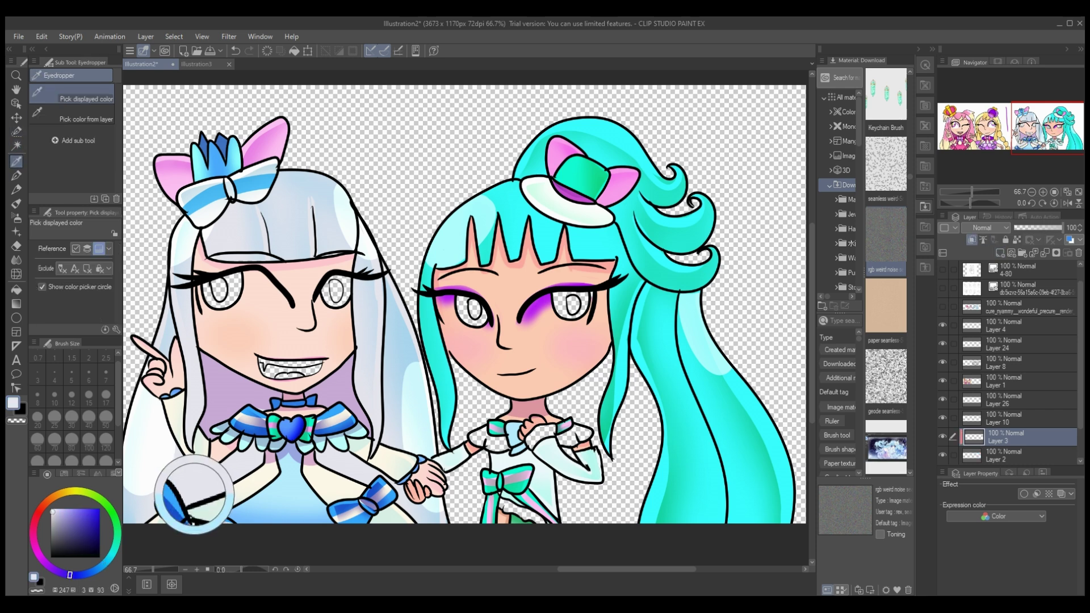
left_click(195, 494, "alt")
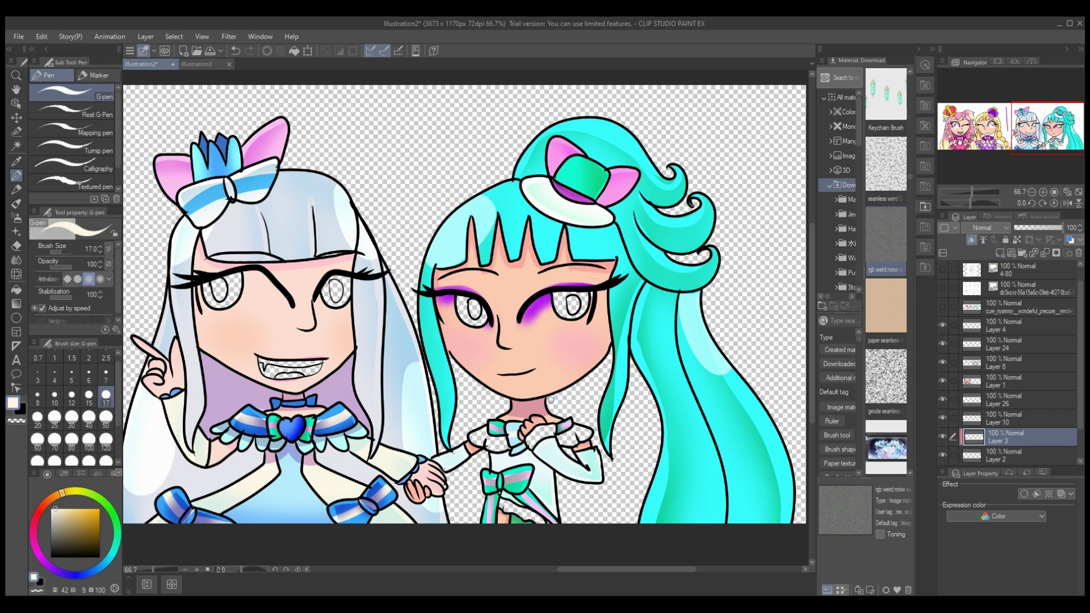
left_click(517, 438, "alt")
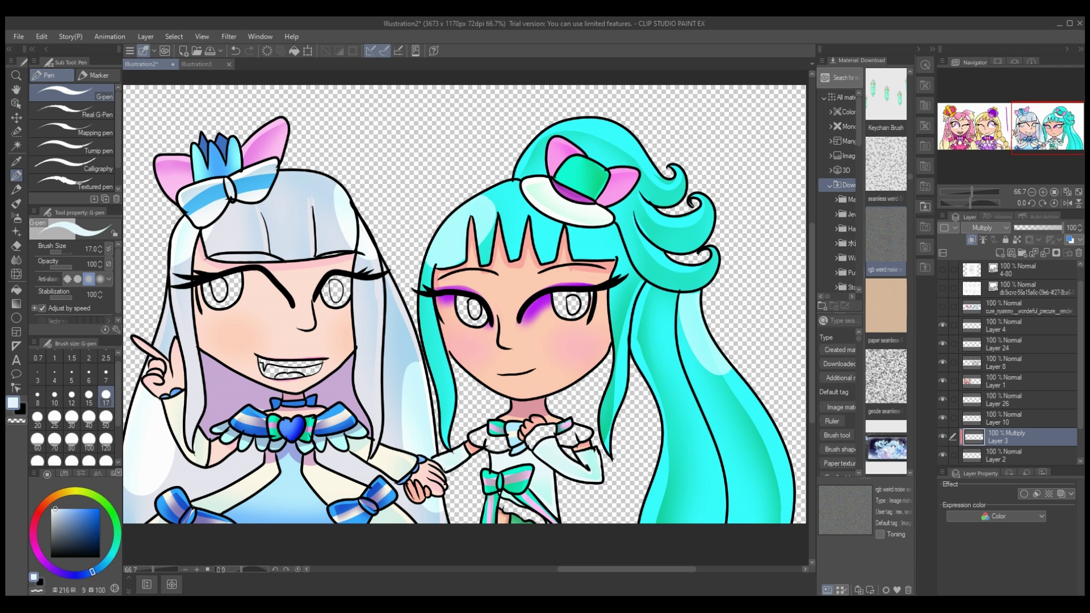
left_click_drag(519, 425, 518, 452)
key("j")
key("e")
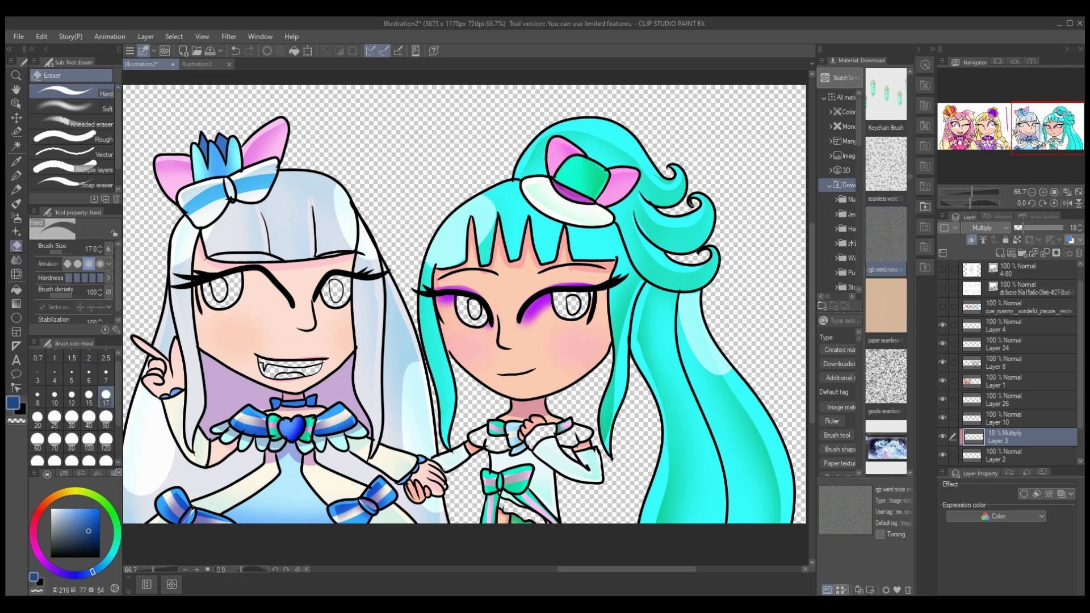
key("ctrl+e")
key("ctrl+z")
key("ctrl+e")
key("ctrl+e")
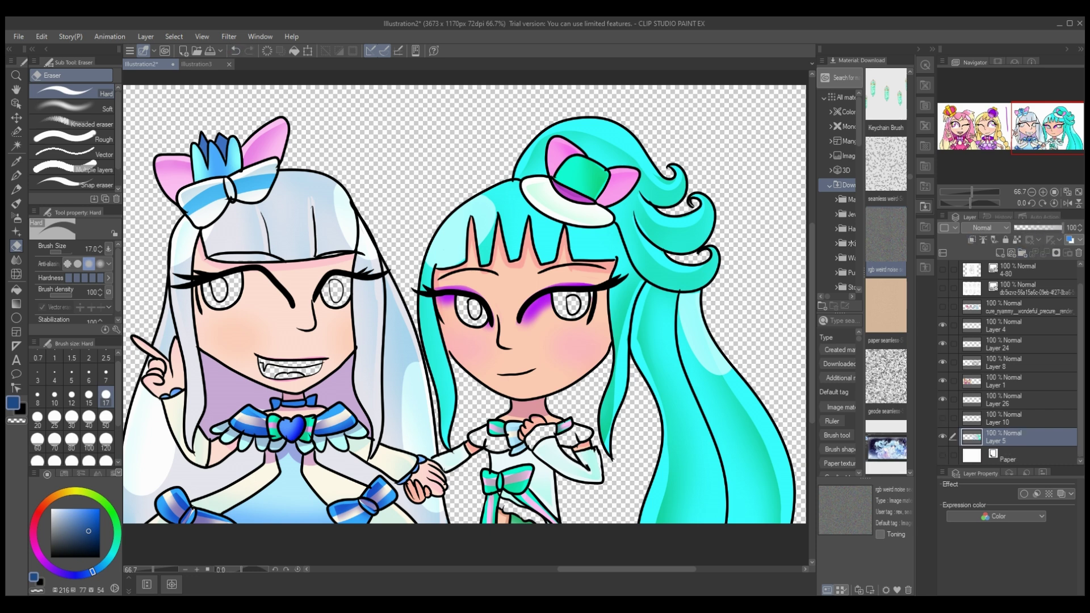
- Fill the cyan-haired girl's collar ruffles with pale blue on Layer 10 and add a clipped Multiply layer above it
left_click(1022, 419)
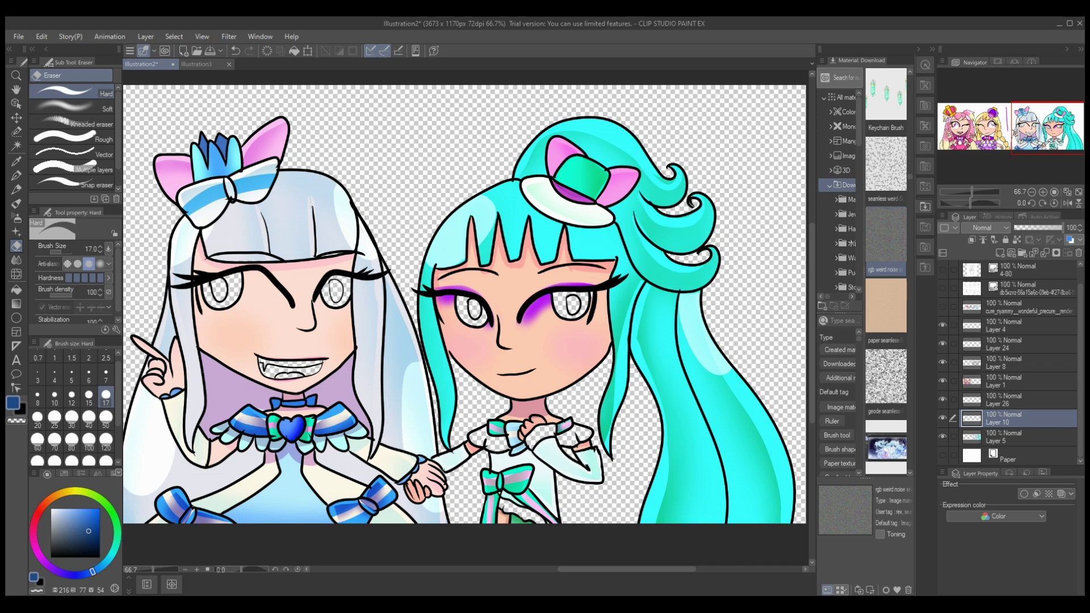
scroll(688, 562, "left", 5)
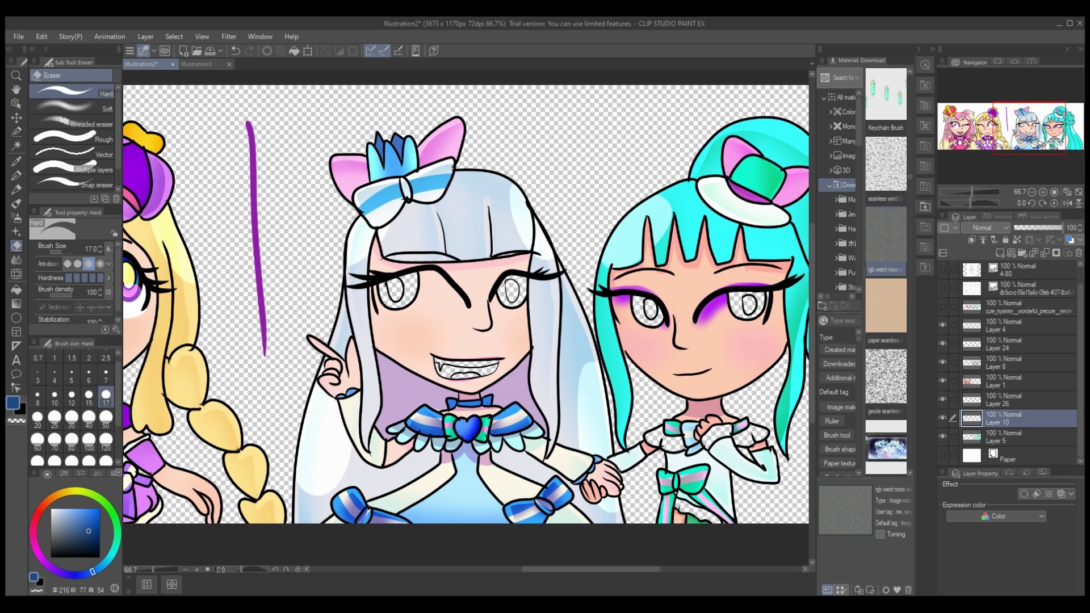
left_click(942, 307)
left_click(942, 307)
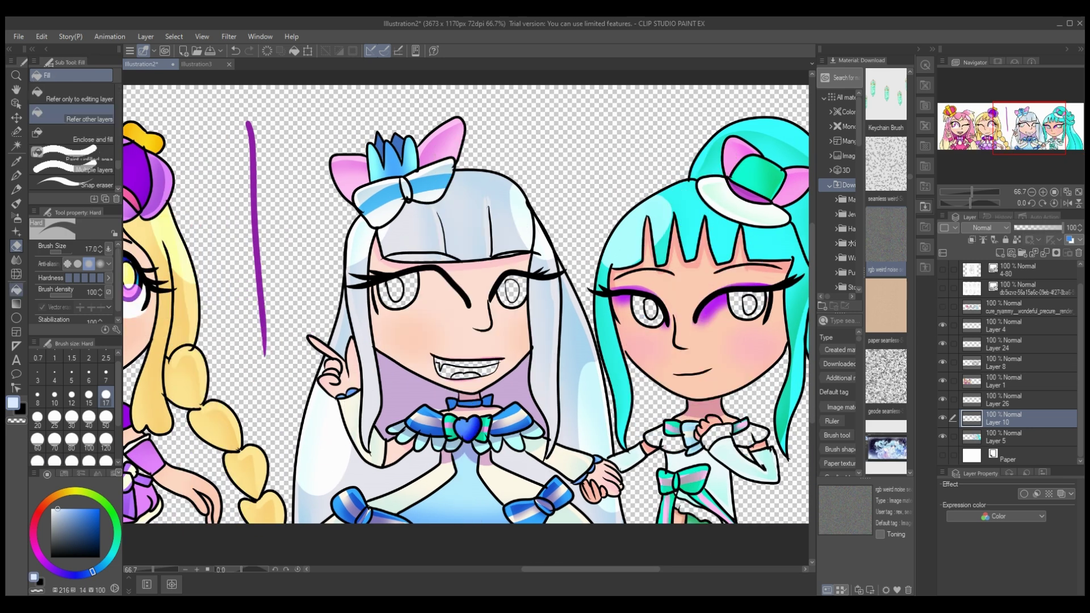
key("g")
left_click(1000, 253)
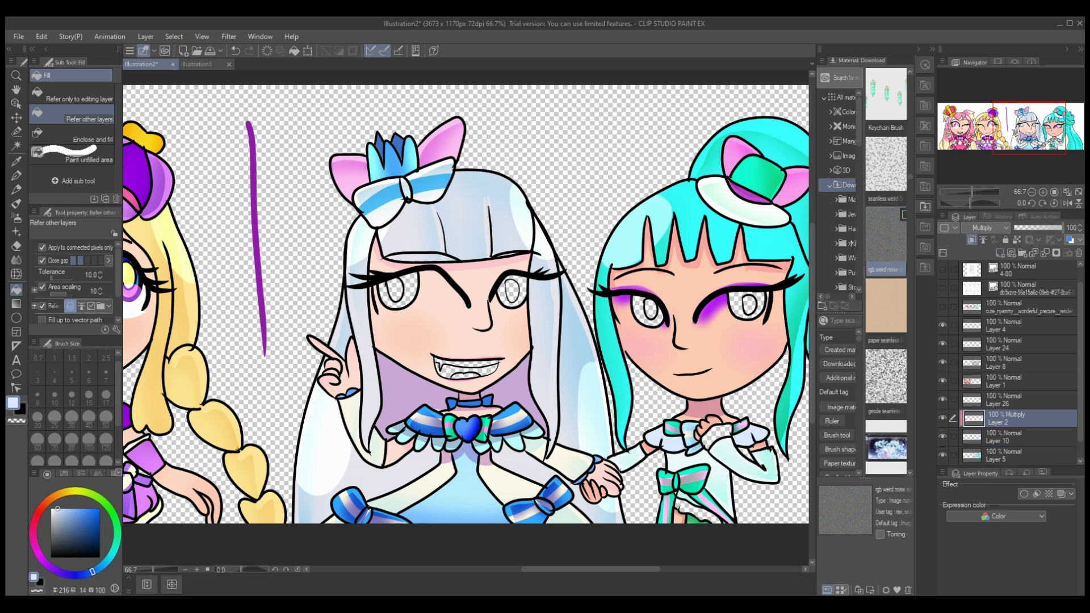
- Shade the collar ruffles with soft green on the clipped Multiply layer and merge the ruffle layers into Layer 5
left_click(16, 176)
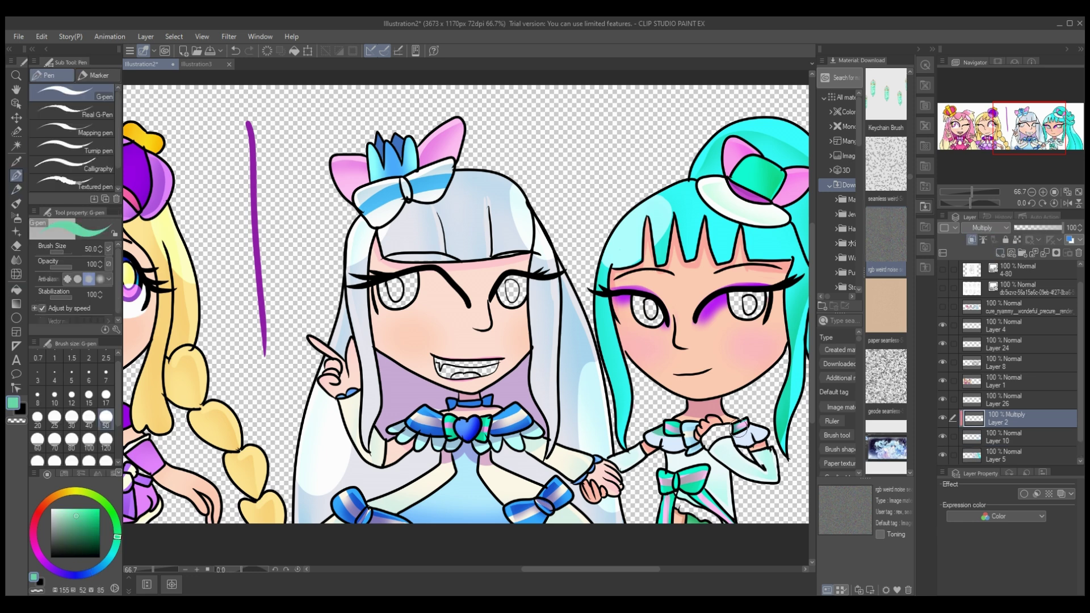
key("j")
key("e")
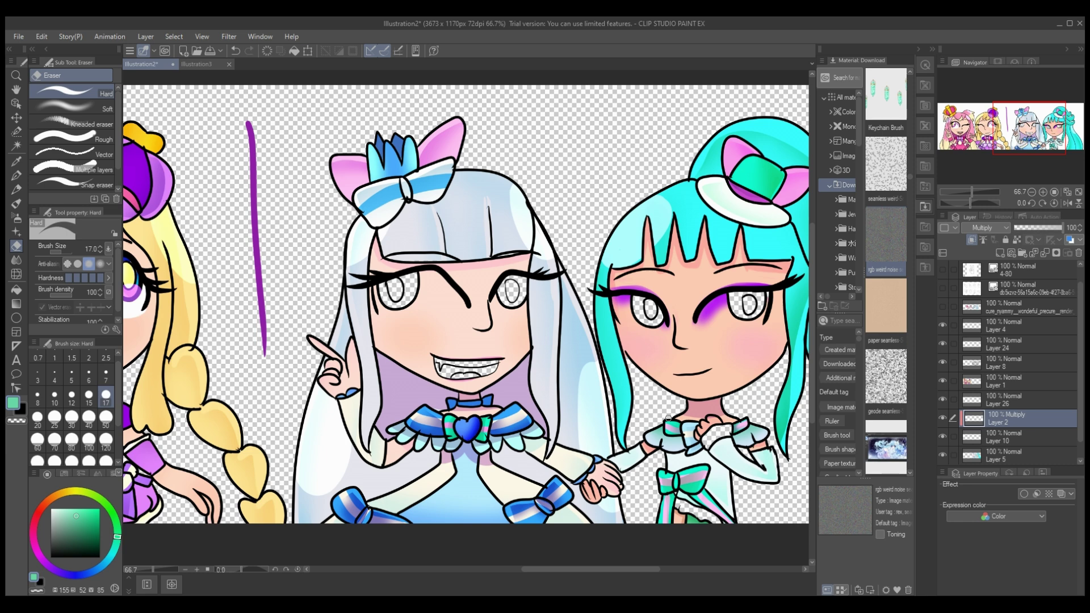
key("ctrl+z")
key("ctrl+z")
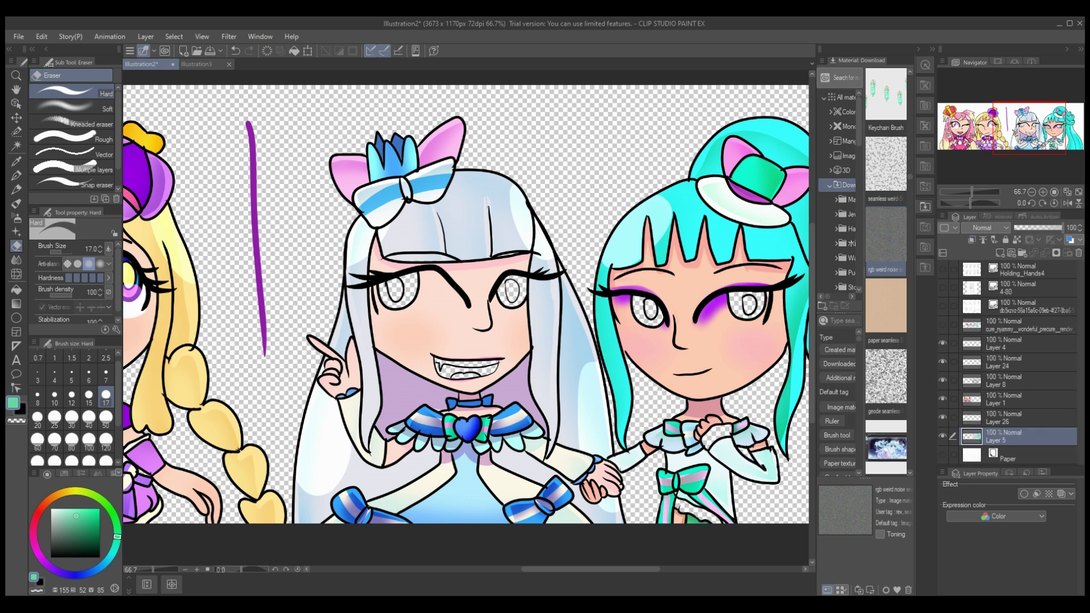
- Fill the silver-haired girl's teeth with white, her inner mouth with red and her tongue with pink on new layers
key("ctrl+y")
key("x")
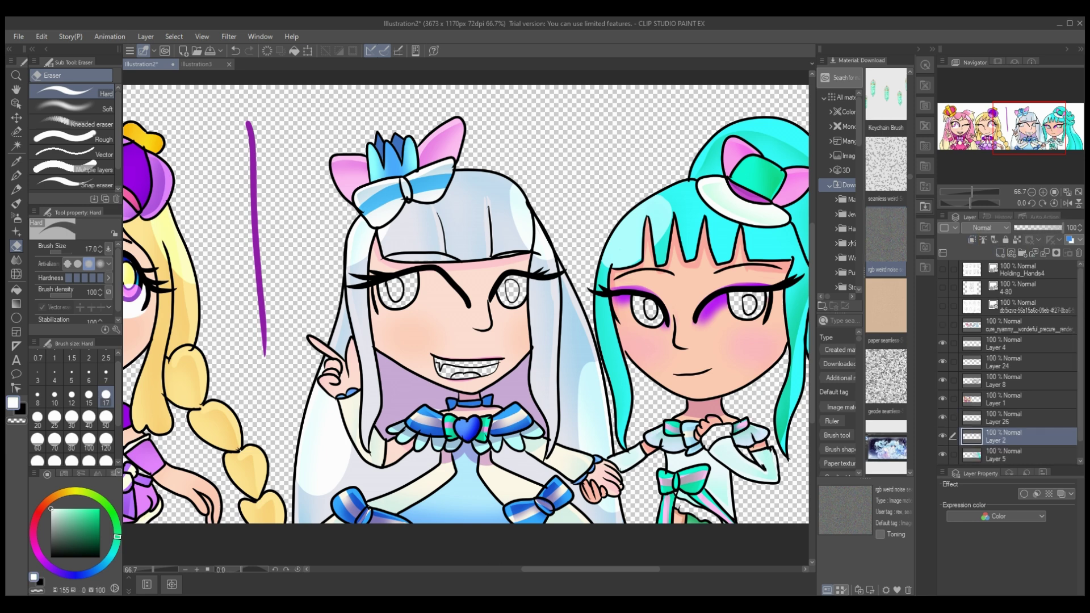
key("g")
key("ctrl+shift+n")
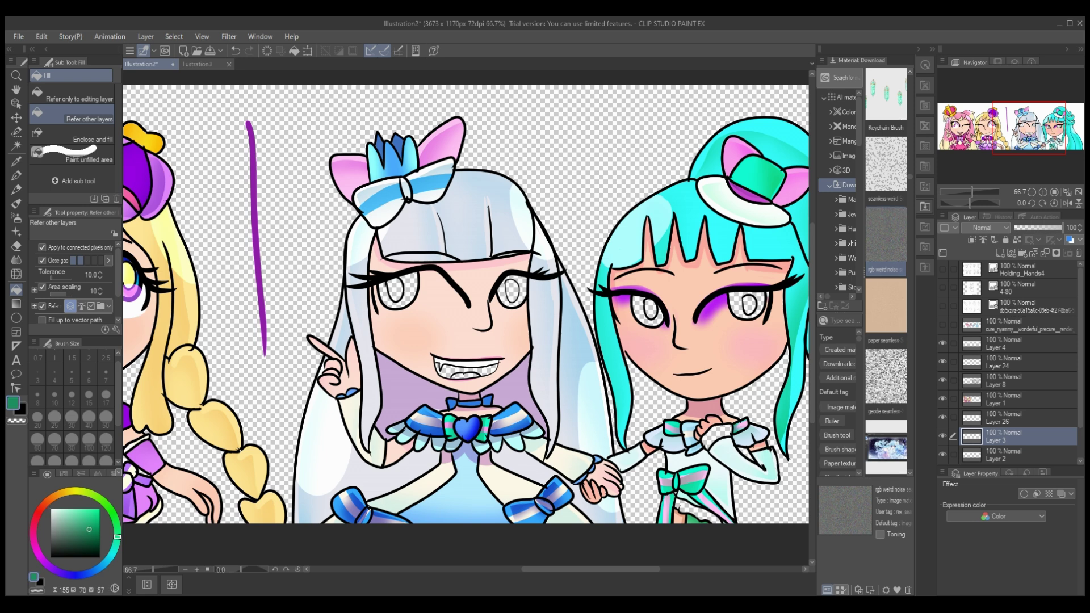
left_click(465, 372)
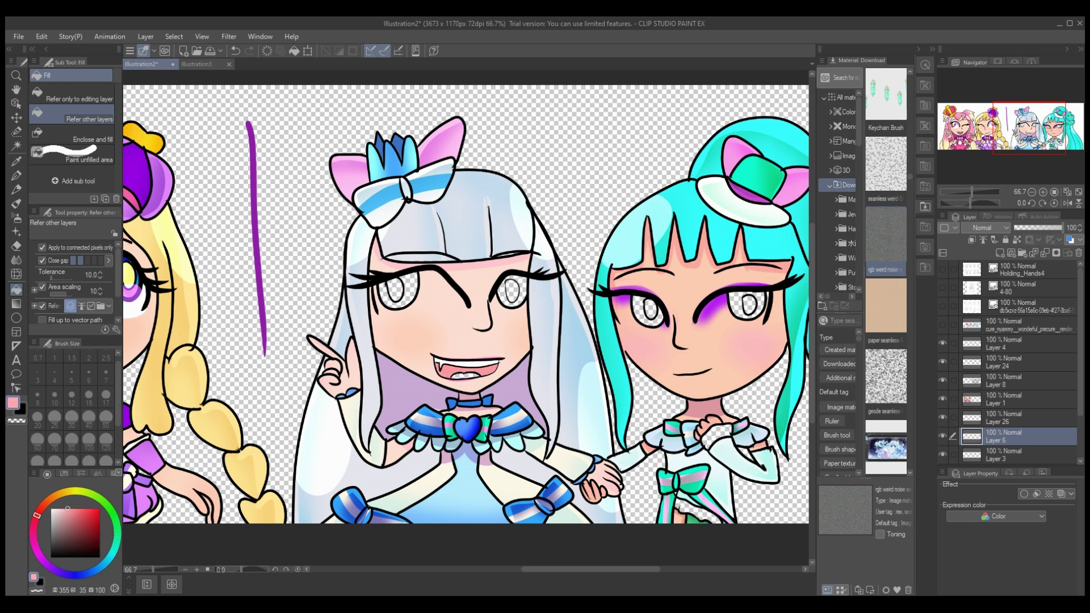
- Shade the silver-haired girl's inner mouth with dark red on a clipped Multiply layer and merge it down into Layer 2
left_click(1011, 454)
key("ctrl+alt+g")
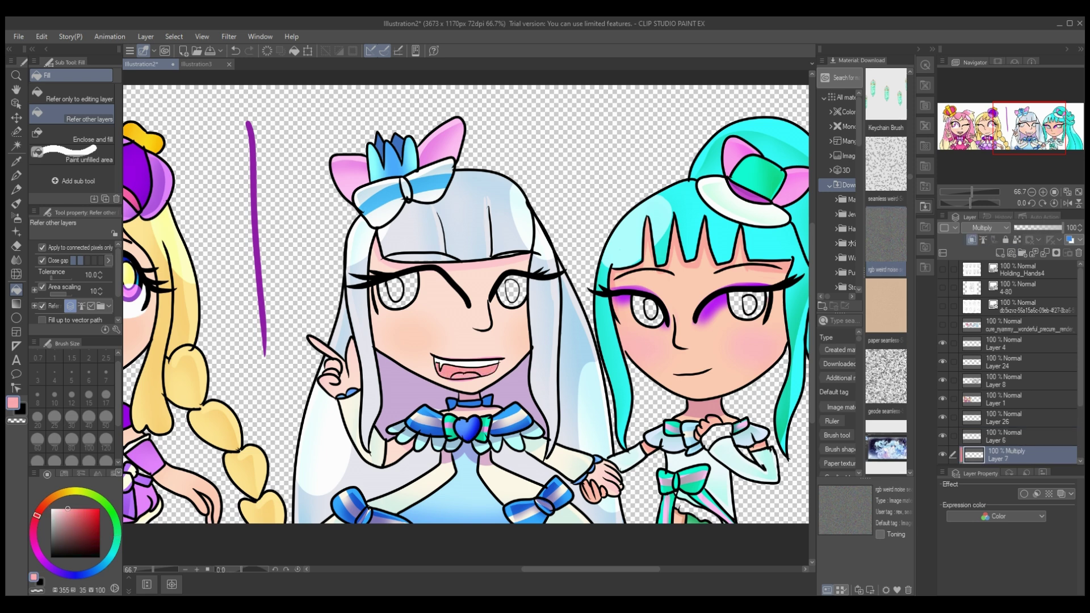
key("b")
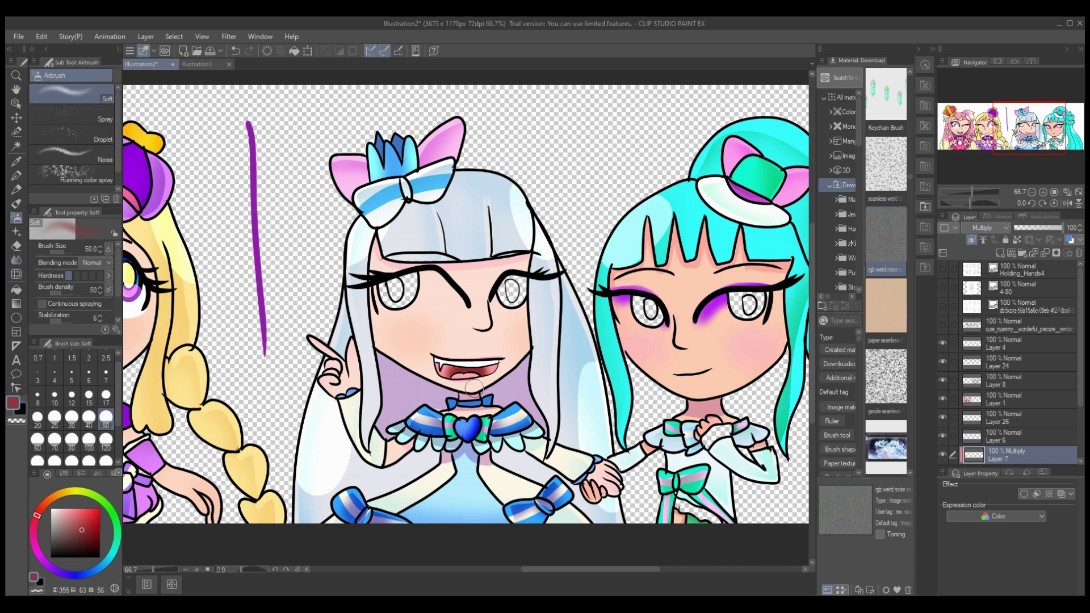
left_click_drag(1061, 228, 1038, 227)
key("ctrl+z")
scroll(466, 305, "left", 5)
scroll(466, 305, "right", 3)
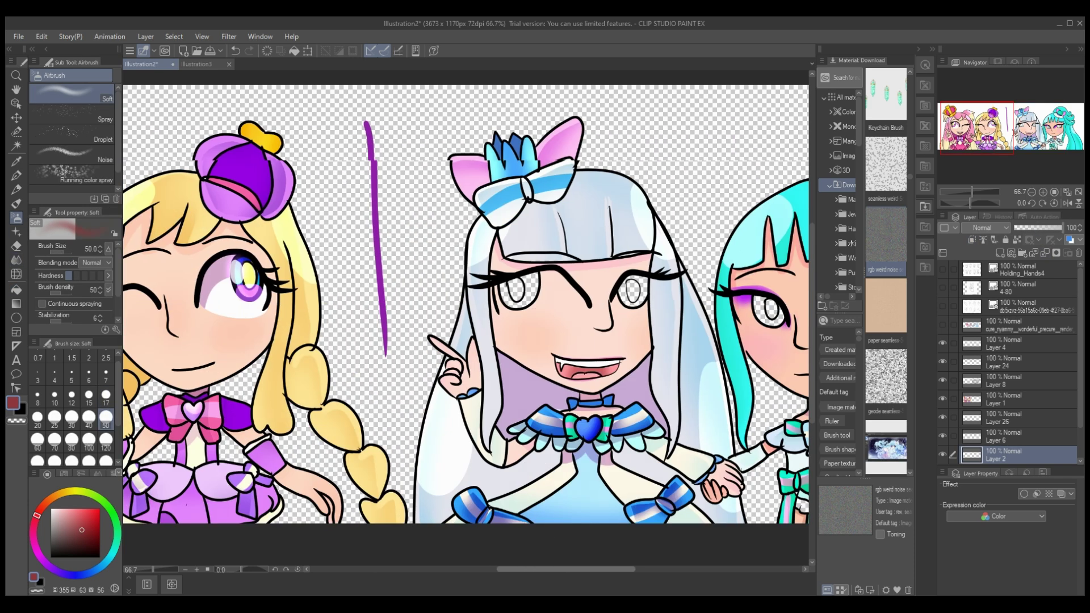
- Shade the silver-haired girl's tongue with dark red on a clipped Multiply layer above Layer 6
key("ctrl+alt+g")
key("p")
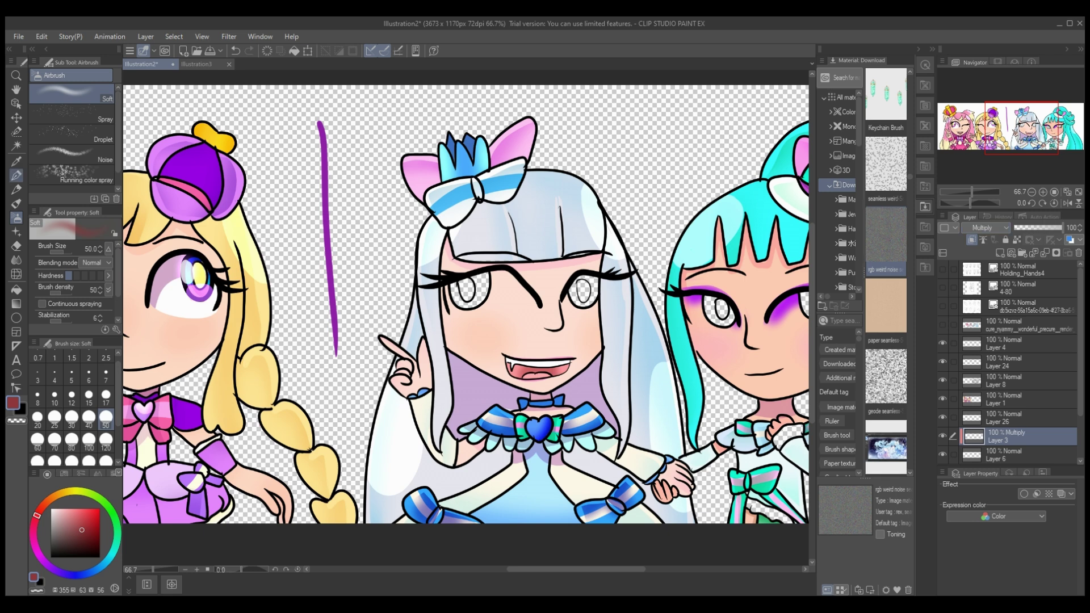
left_click_drag(1062, 227, 1030, 228)
key("ctrl+z")
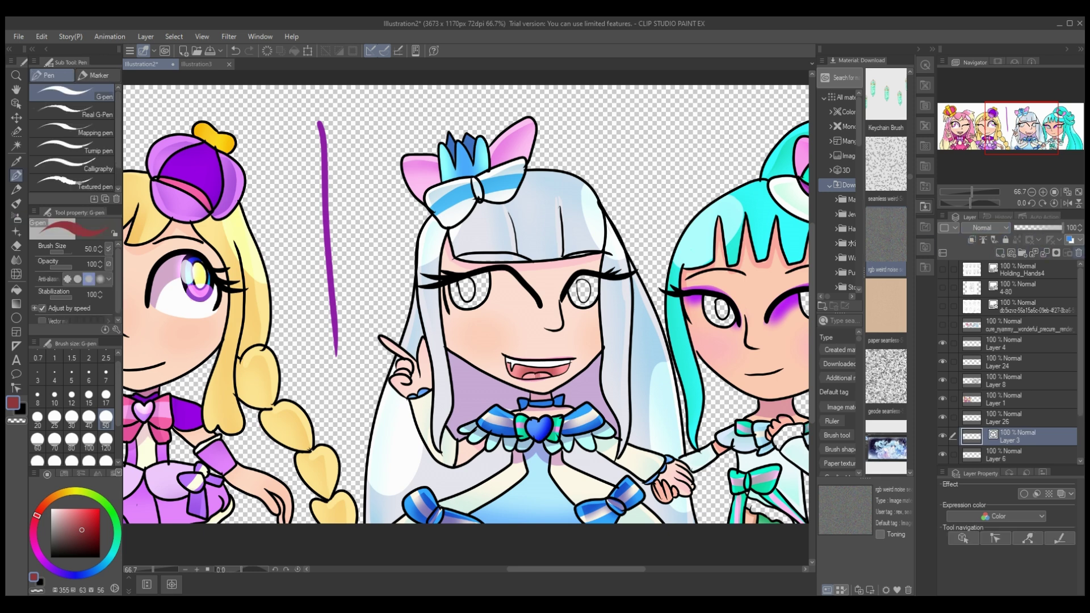
key("ctrl+z")
- Highlight the tongue with light pink on a clipped Add (Glow) layer with the G-pen at size 12, and merge it into Layer 6
key("bracketleft")
key("bracketleft")
key("bracketleft")
key("bracketleft")
key("bracketleft")
key("bracketleft")
key("bracketleft")
left_click(529, 376, "alt")
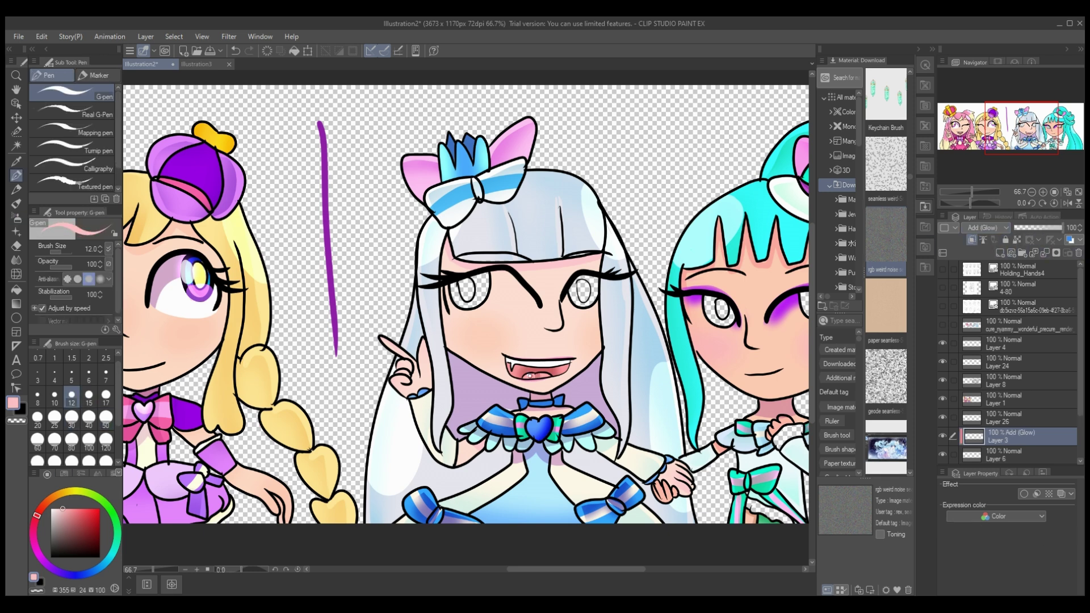
key("ctrl+e")
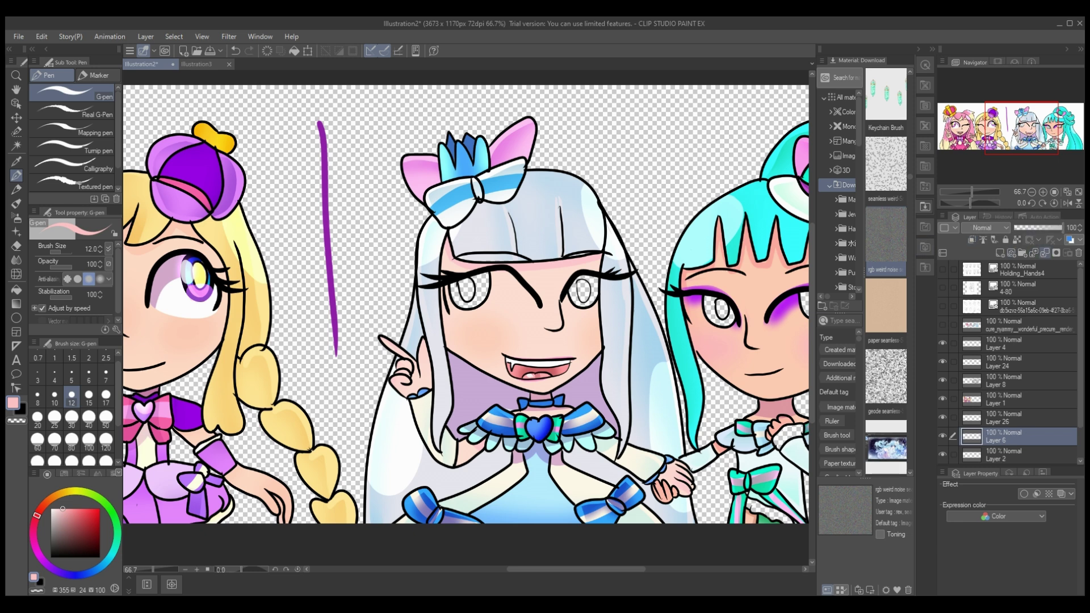
- Shade the silver-haired girl's teeth with light gray on a clipped Multiply layer with the G-pen at size 7, and merge the mouth layers into Layer 5
key("ctrl+z")
key("ctrl+z")
key("ctrl+z")
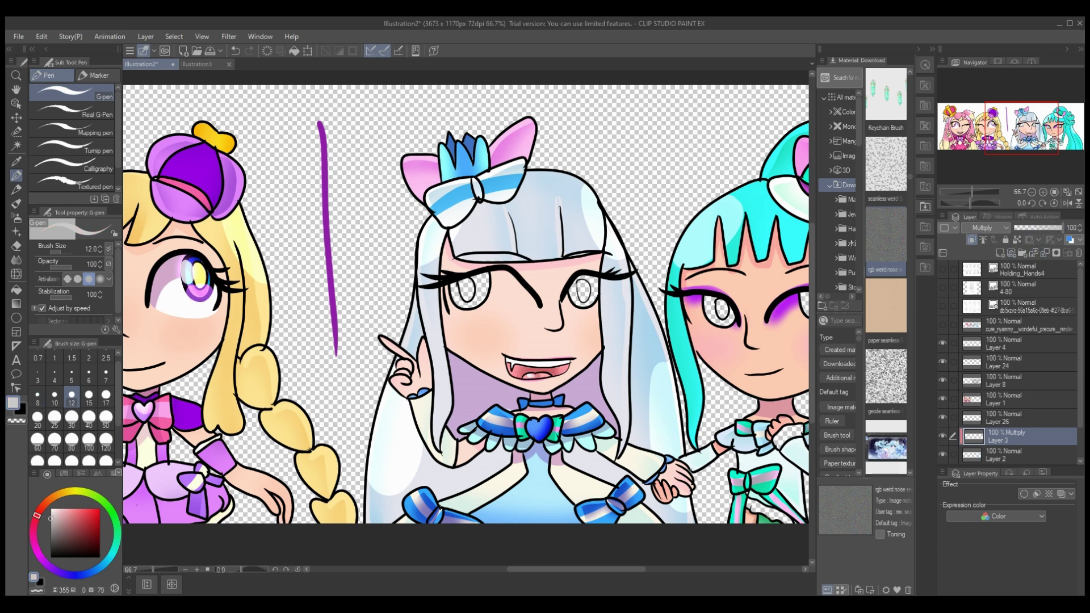
key("bracketleft")
key("bracketleft")
key("bracketleft")
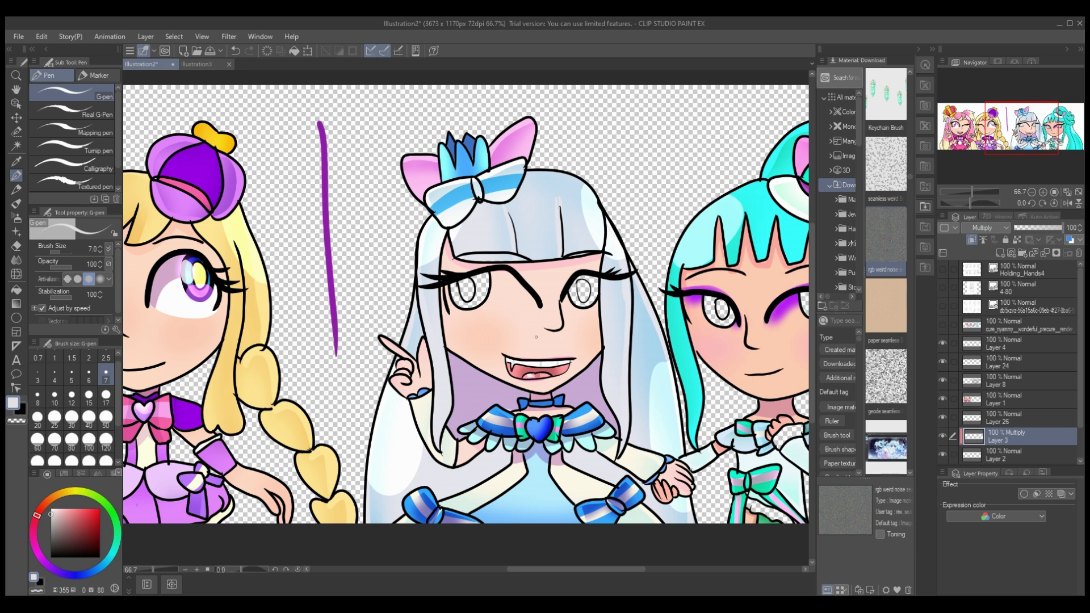
key("ctrl+e")
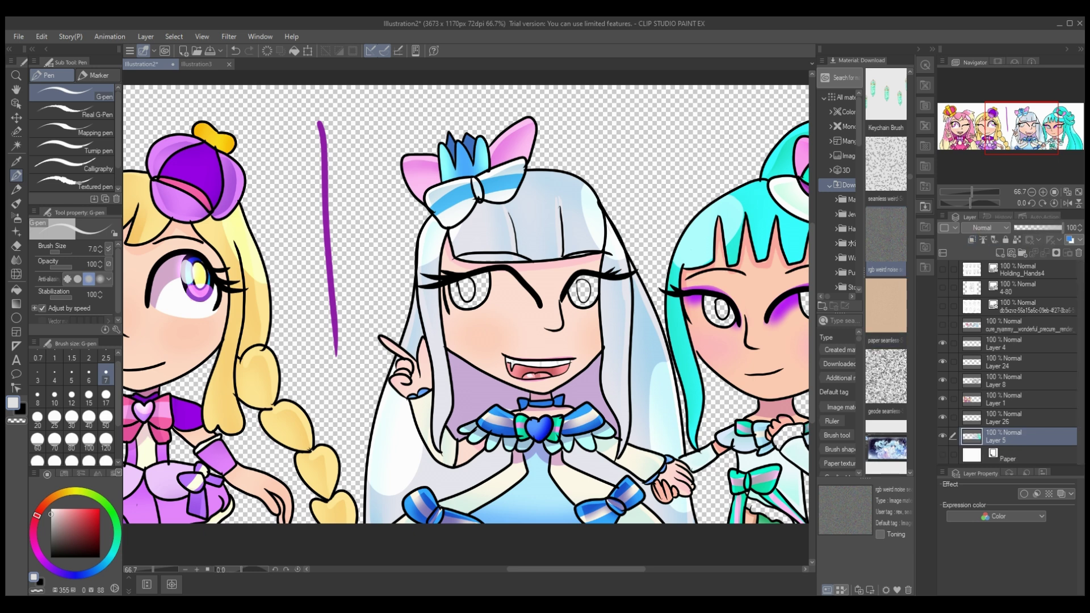
- Shade the cyan-haired girl's white bodice with purple sampled from the vertical line, on a clipped Multiply layer at 18% opacity
key("ctrl+shift+n")
key("i")
left_click(321, 167)
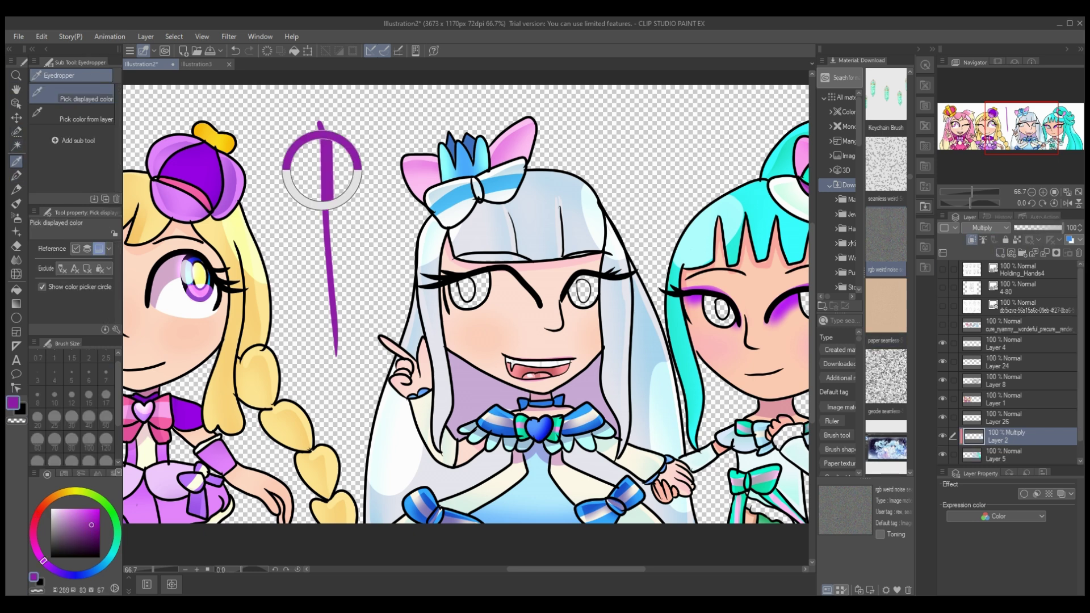
scroll(321, 168, "left", 10)
scroll(465, 304, "right", 10)
key("p")
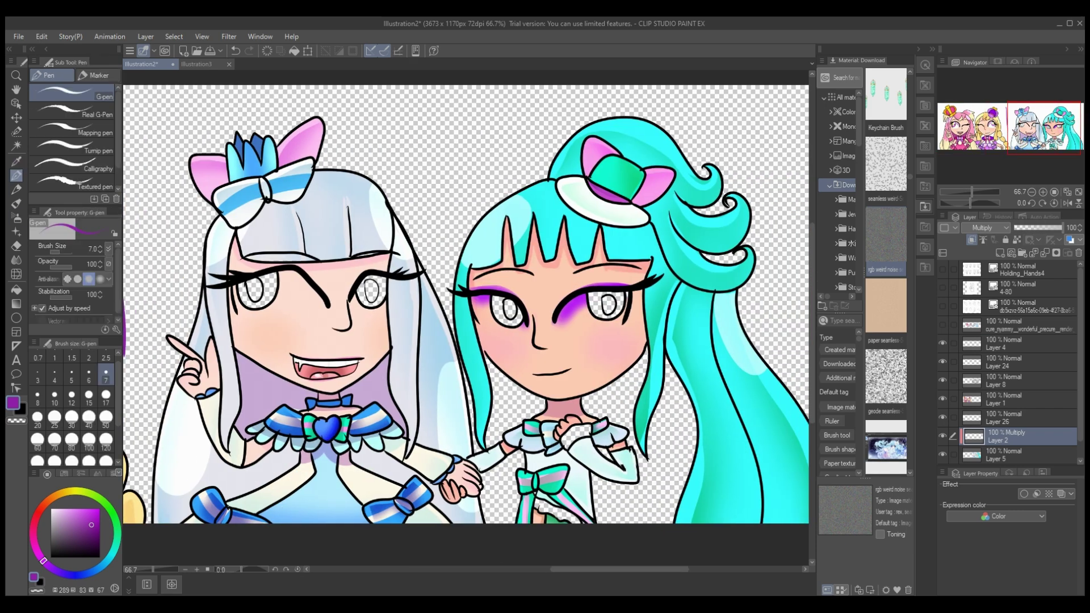
left_click_drag(521, 461, 549, 460)
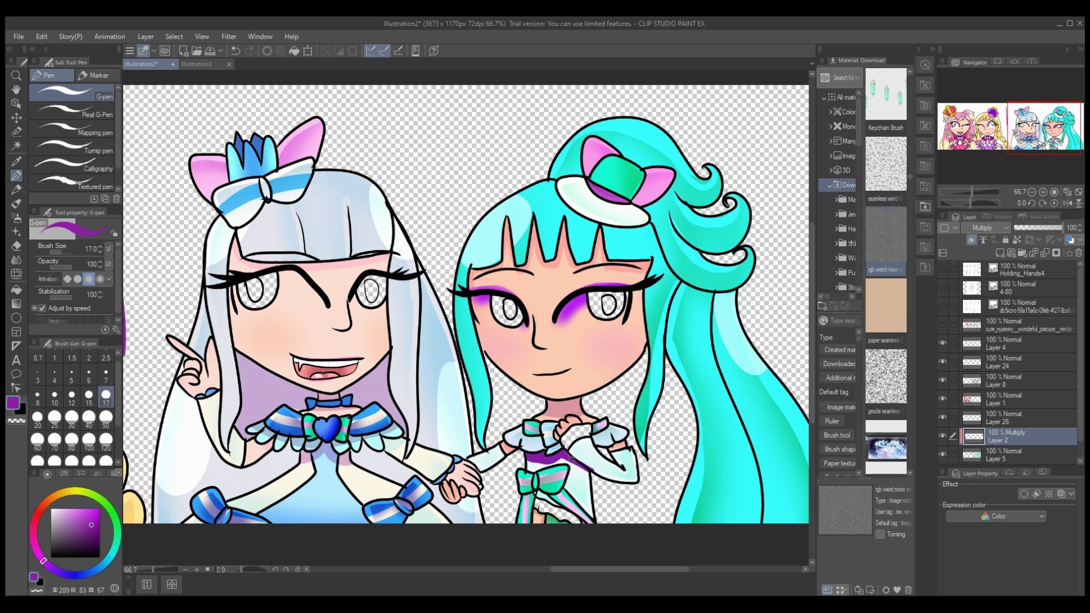
key("e")
scroll(982, 228, "up", 2)
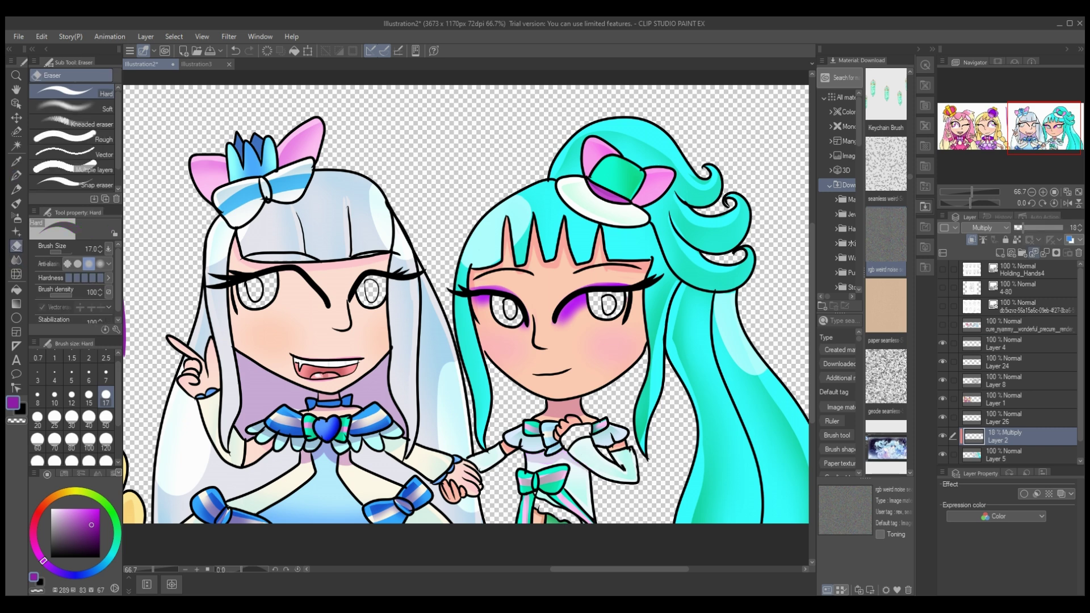
- Fill the cyan-haired girl's wrist cuff and skirt trim with bright emerald green on a new layer above Layer 5
left_click(73, 509)
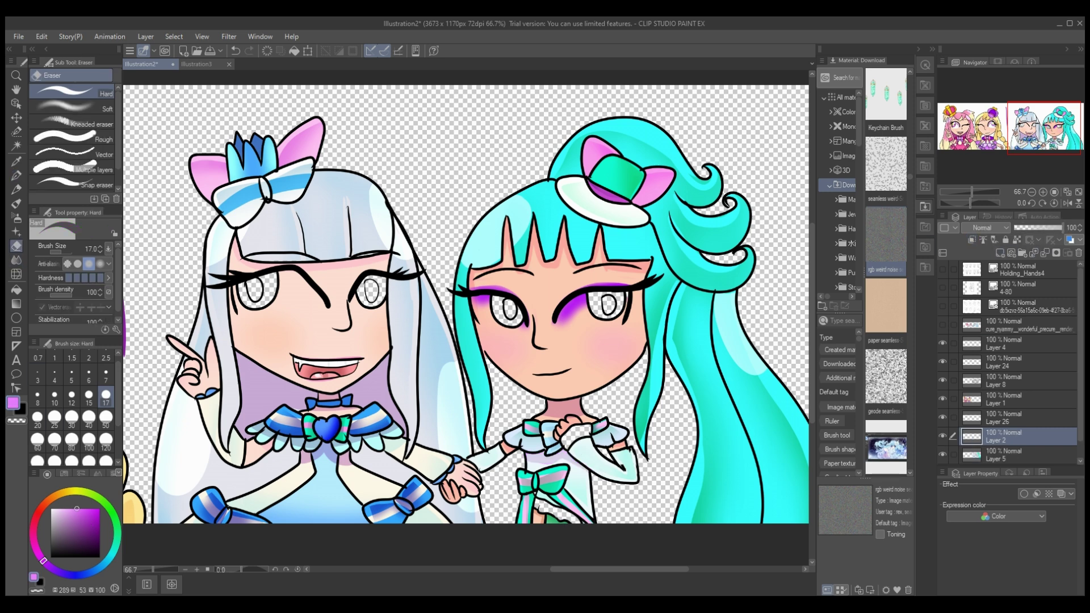
left_click(100, 500)
key("g")
left_click(573, 436)
left_click(564, 514)
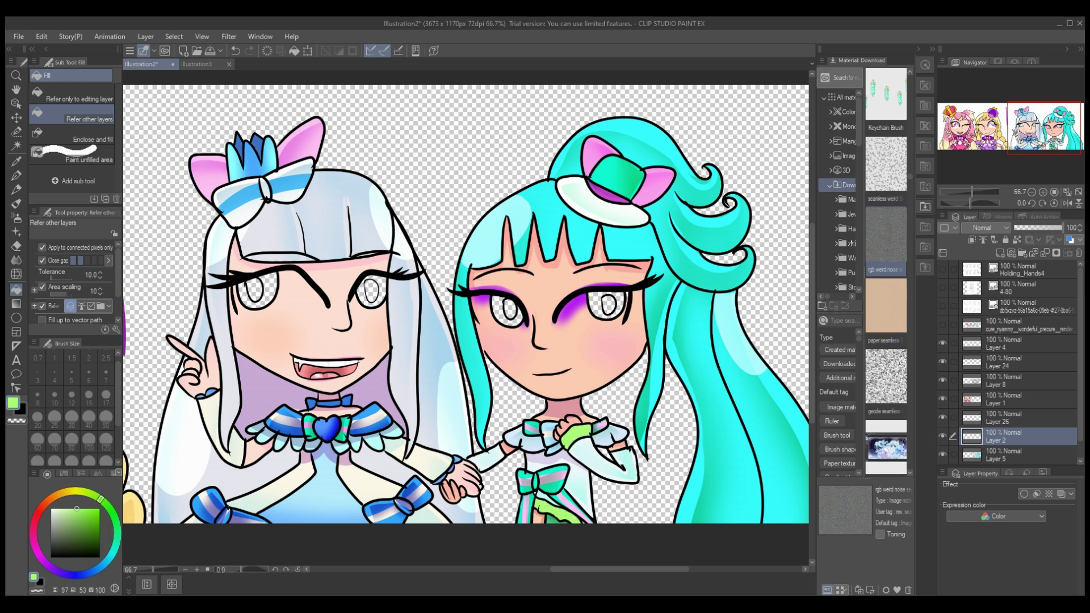
left_click(100, 508)
left_click(117, 536)
left_click(573, 436)
left_click(557, 511)
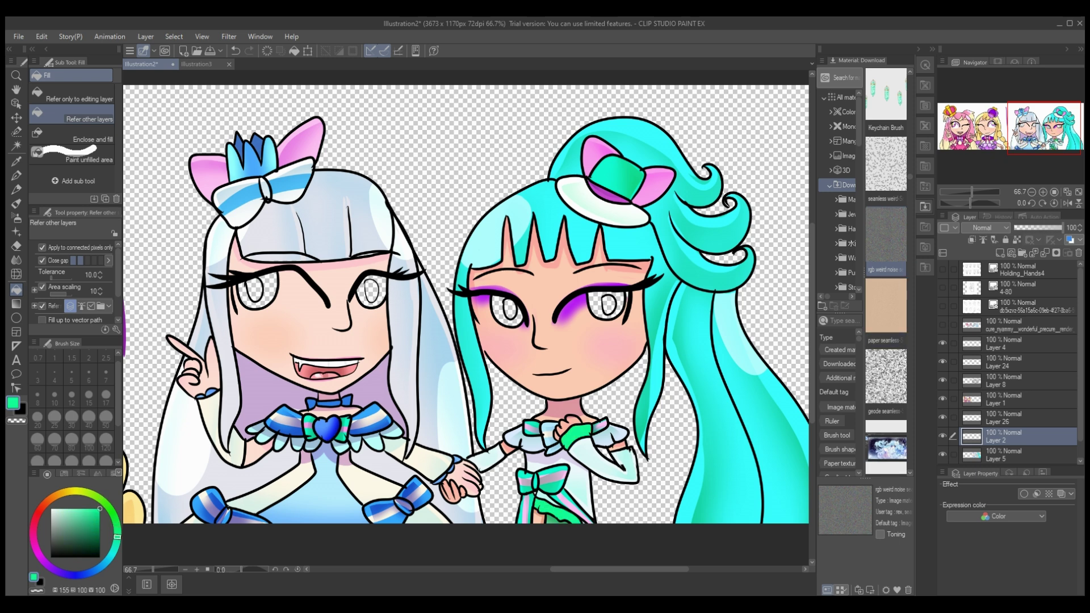
- Shade the green cuff and skirt trim with dark teal on a clipped Multiply layer and merge it into Layer 5
key("ctrl+shift+n")
left_click(114, 551)
left_click(91, 526)
key("p")
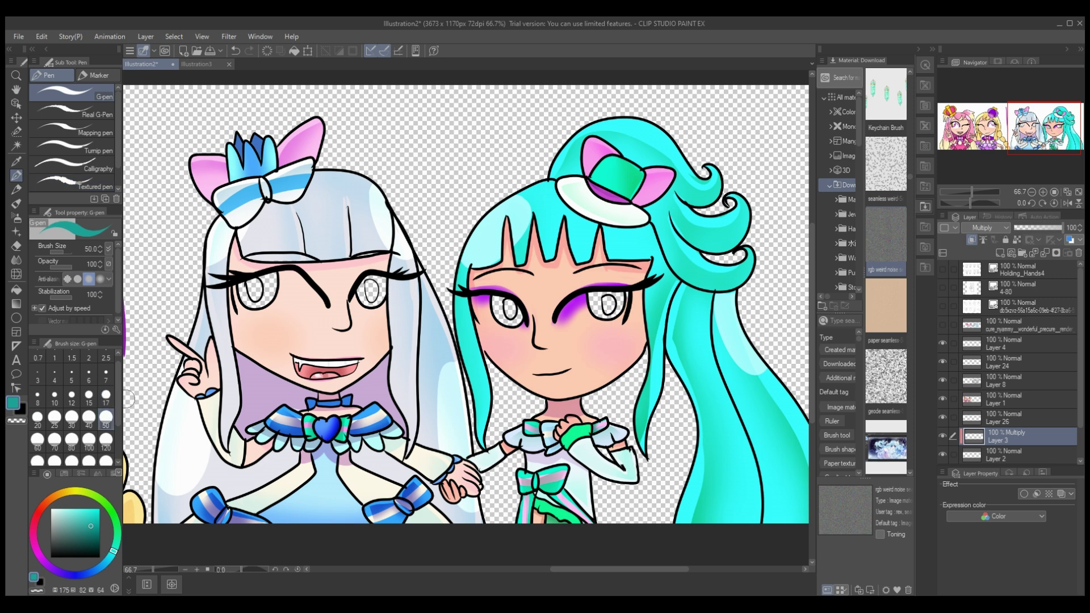
key("e")
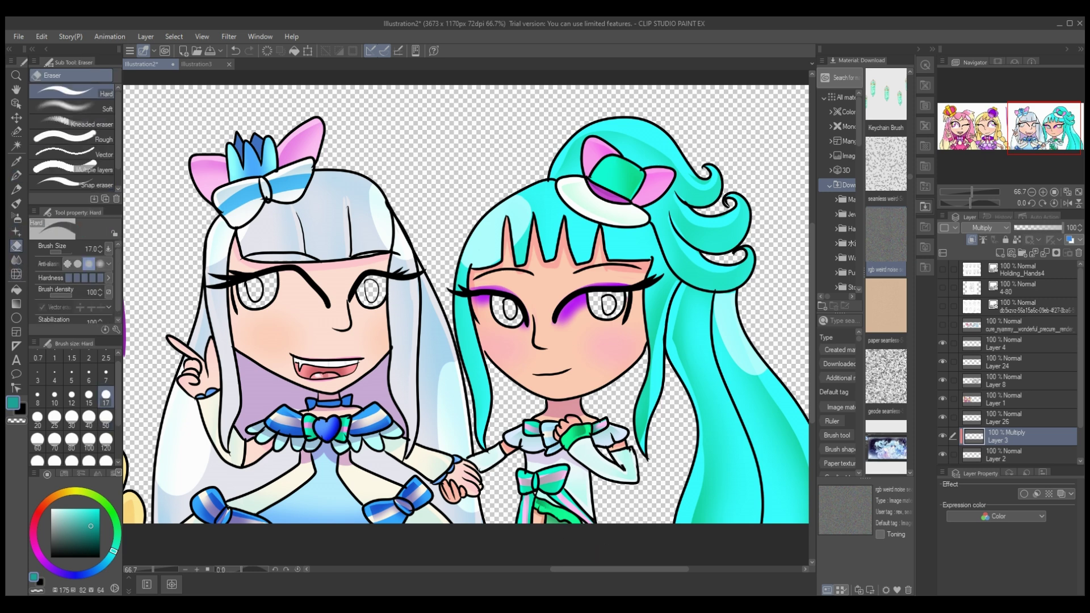
key("ctrl+e")
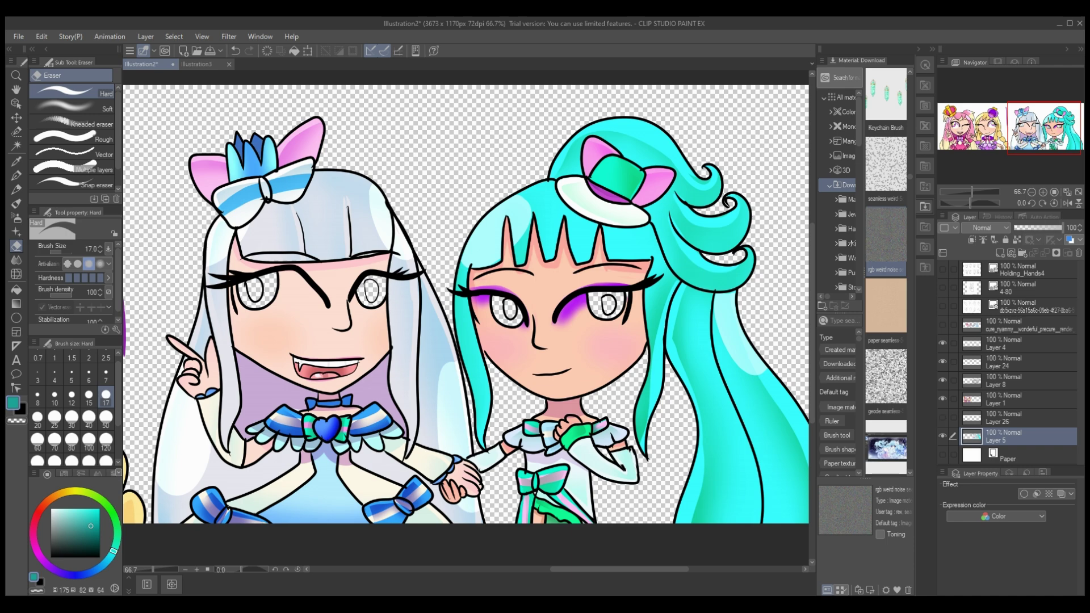
- Erase the stray purple vertical line between the blonde and silver-haired girls with the hard eraser at size 100
left_click_drag(619, 569, 551, 569)
left_click(89, 439)
left_click_drag(438, 140, 446, 328)
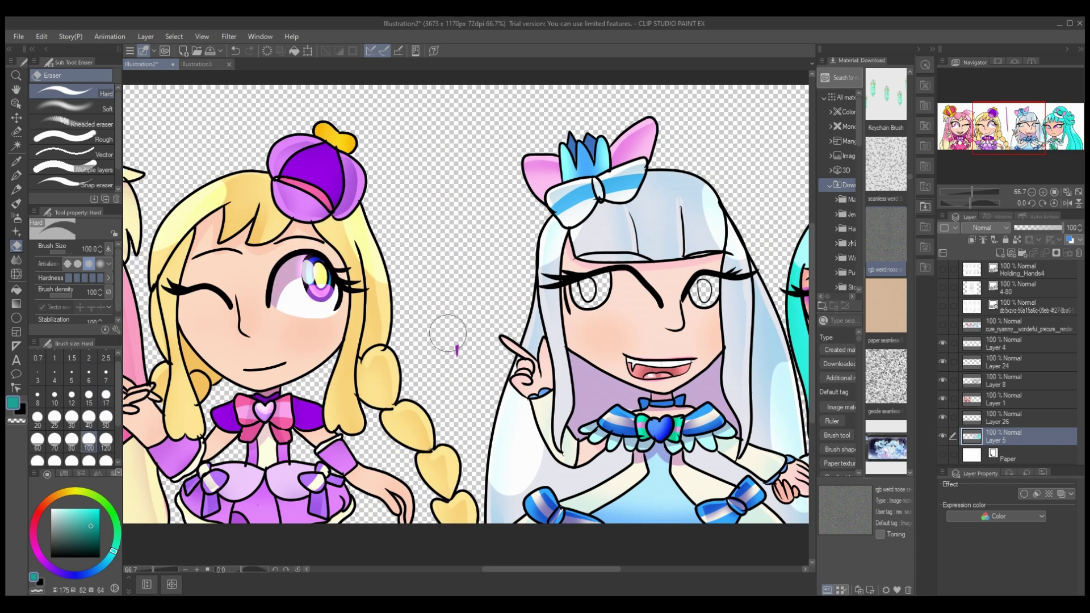
- Fill the silver-haired and cyan-haired girls' pupils with yellow sampled from the blonde hair, on a new layer above Layer 5
mouse_move(551, 570)
left_mouse_down()
mouse_move(528, 570)
mouse_move(593, 570)
left_mouse_up()
left_click(494, 318, "alt")
left_click(1000, 252)
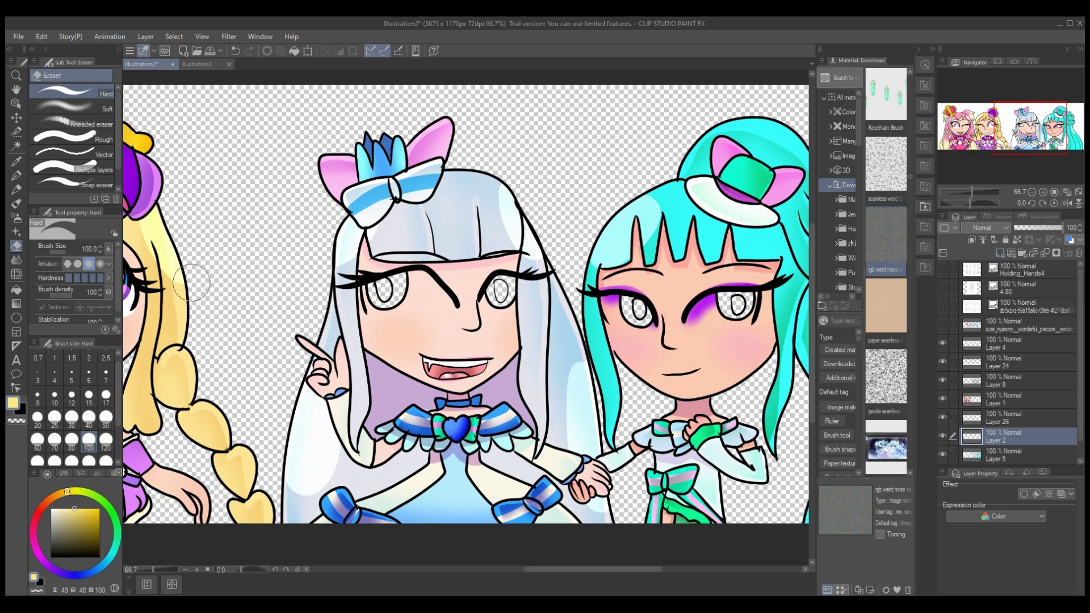
key("g")
left_click(385, 290)
- Paint the whites of both girls' eyes in pure white with the G-pen at size 30 on a new layer above Layer 5
left_click(1000, 253)
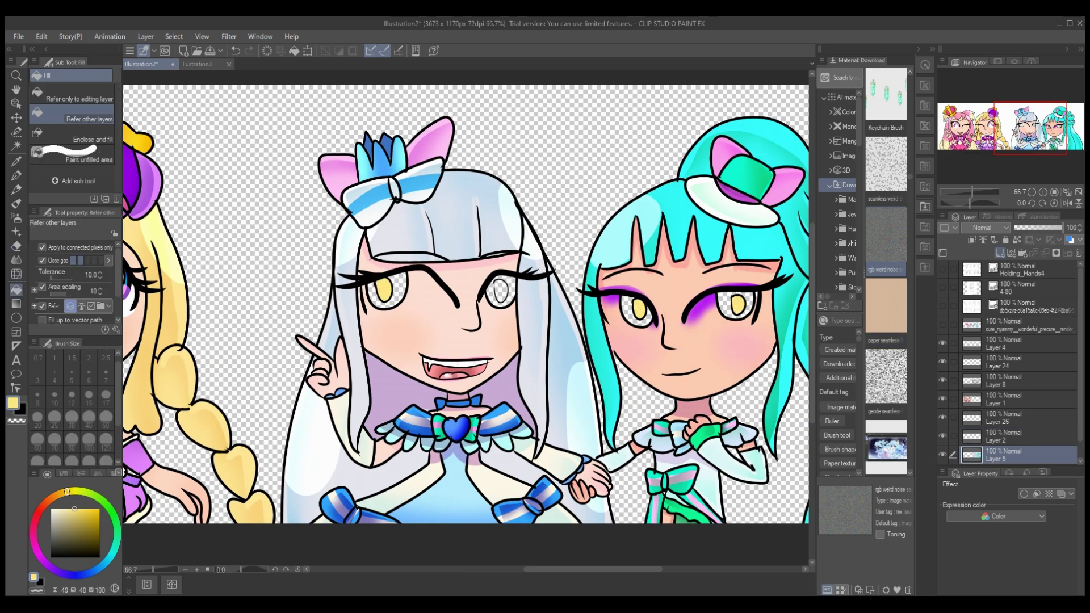
key("p")
left_click(72, 417)
mouse_move(455, 299)
left_mouse_down()
mouse_move(382, 314)
mouse_move(367, 290)
mouse_move(377, 317)
mouse_move(453, 305)
mouse_move(412, 274)
mouse_move(389, 315)
mouse_move(423, 289)
left_mouse_up()
left_click_drag(487, 305, 517, 301)
mouse_move(607, 298)
left_mouse_down()
mouse_move(614, 320)
mouse_move(654, 329)
mouse_move(617, 309)
left_mouse_up()
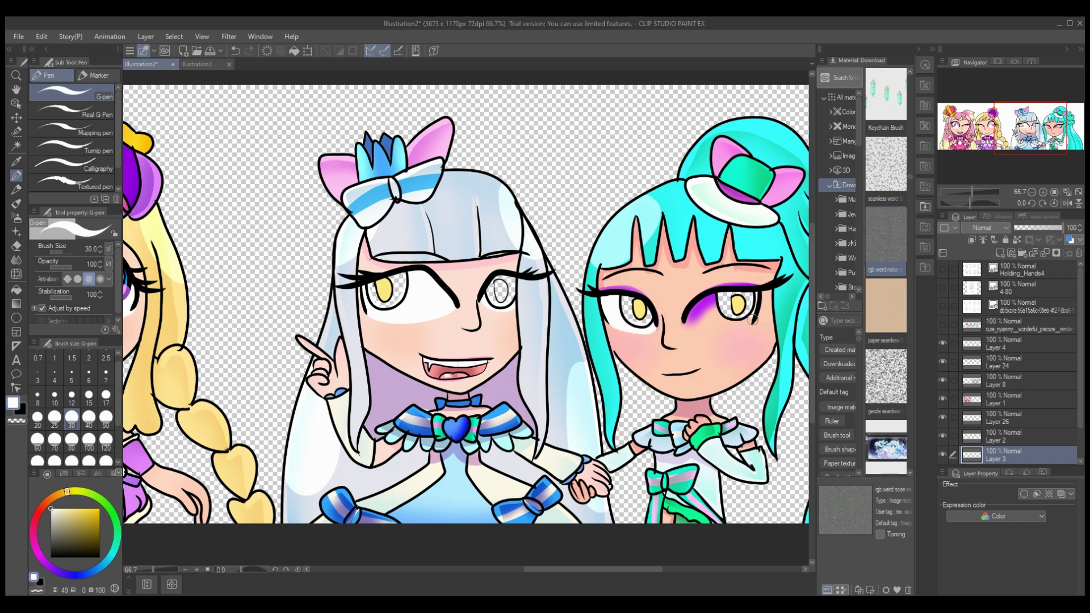
mouse_move(753, 319)
left_mouse_down()
mouse_move(695, 325)
mouse_move(703, 298)
mouse_move(716, 295)
mouse_move(714, 319)
left_mouse_up()
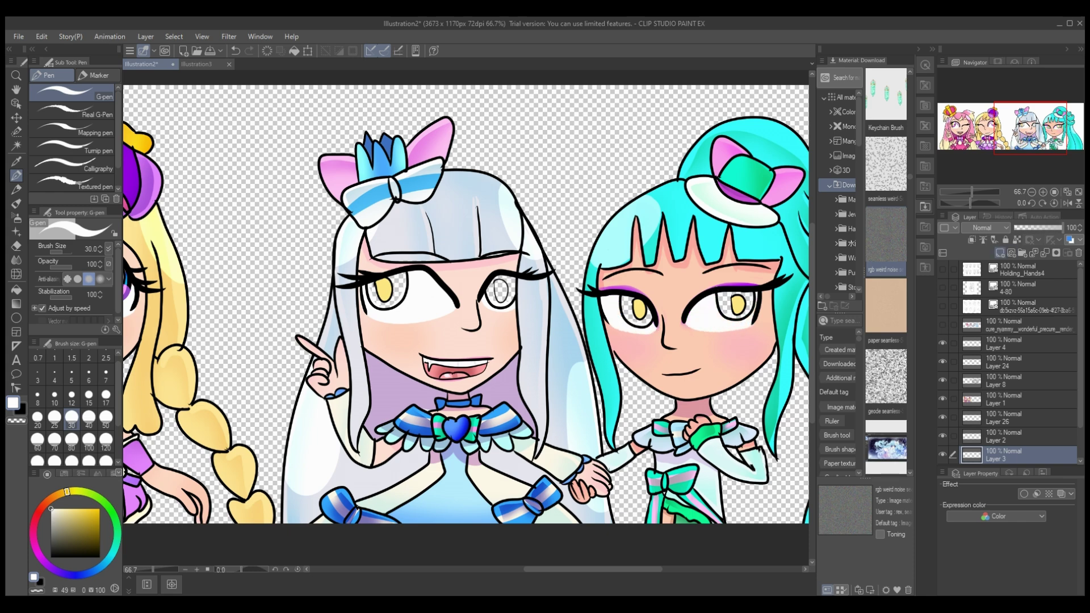
- Color the silver-haired girl's irises saturated blue on a new layer above the eye whites
left_click(953, 325)
left_click_drag(67, 492, 79, 575)
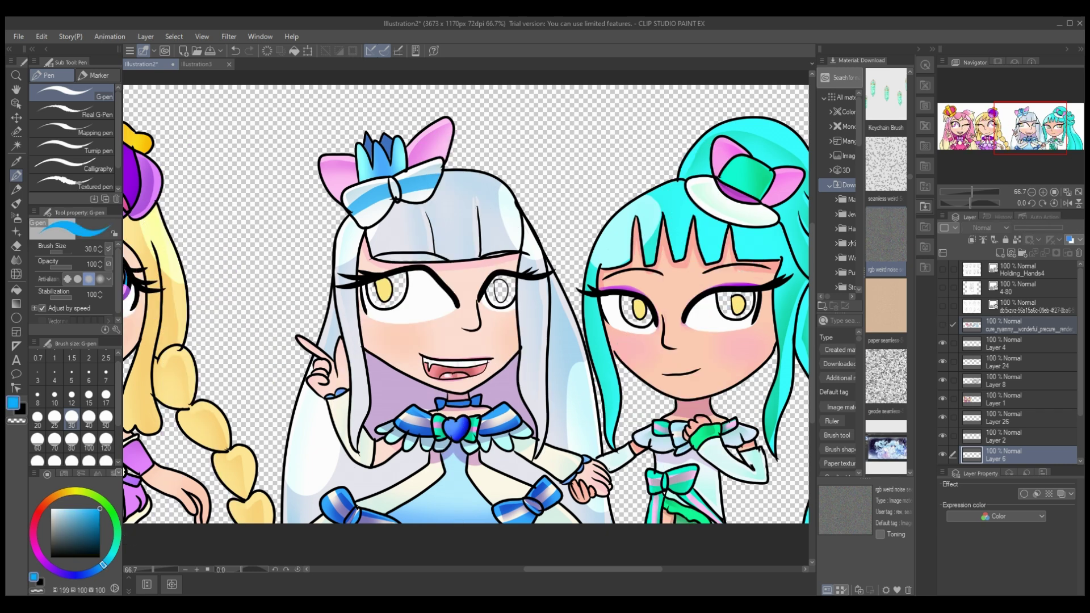
left_click_drag(51, 509, 100, 509)
left_click_drag(385, 286, 393, 284)
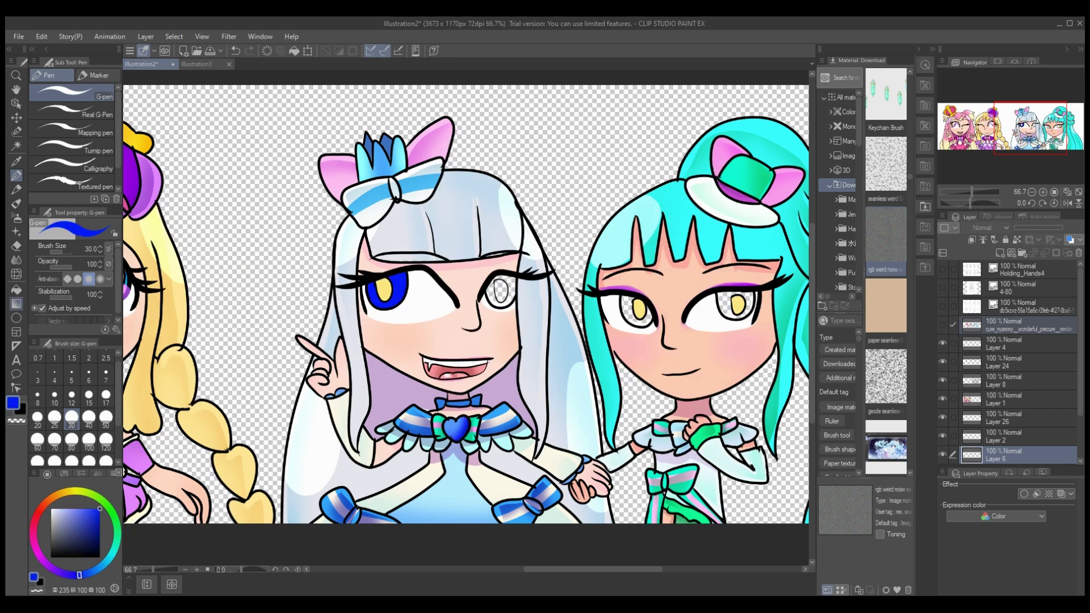
left_click(16, 289)
left_click(502, 290)
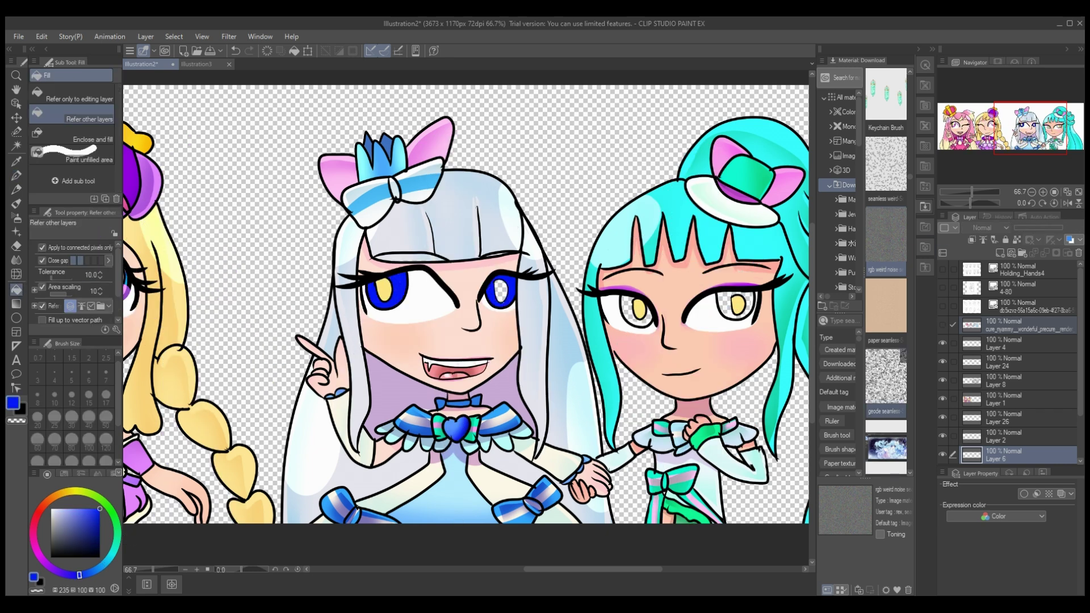
- Check the character reference image, hide it, and fill the cyan-haired girl's irises with bright purple
left_click(943, 324)
scroll(466, 305, "right", 4)
left_click(44, 563)
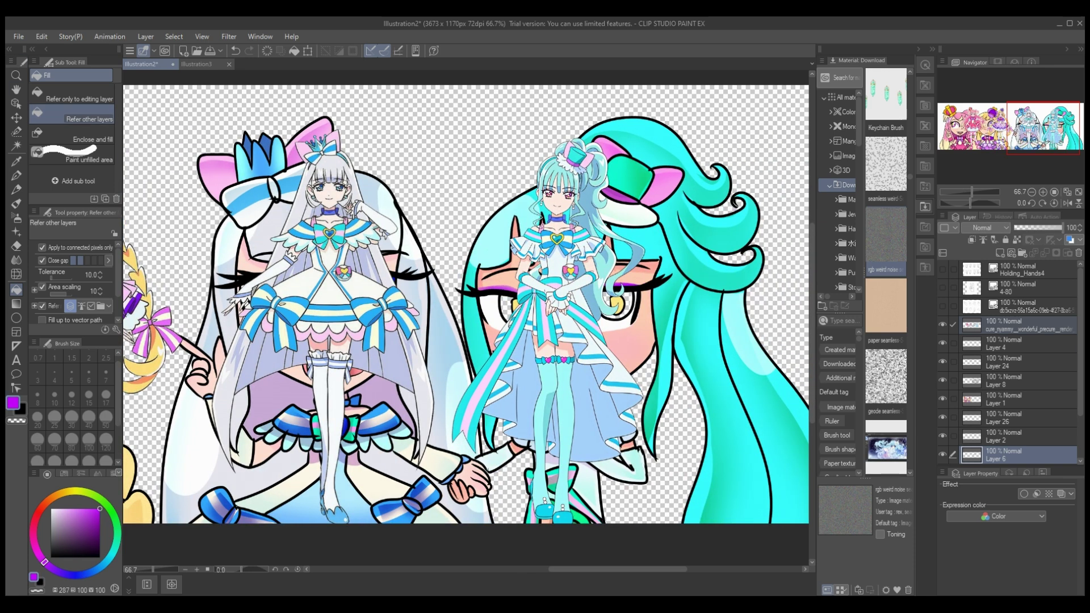
left_click(942, 324)
left_click(614, 306)
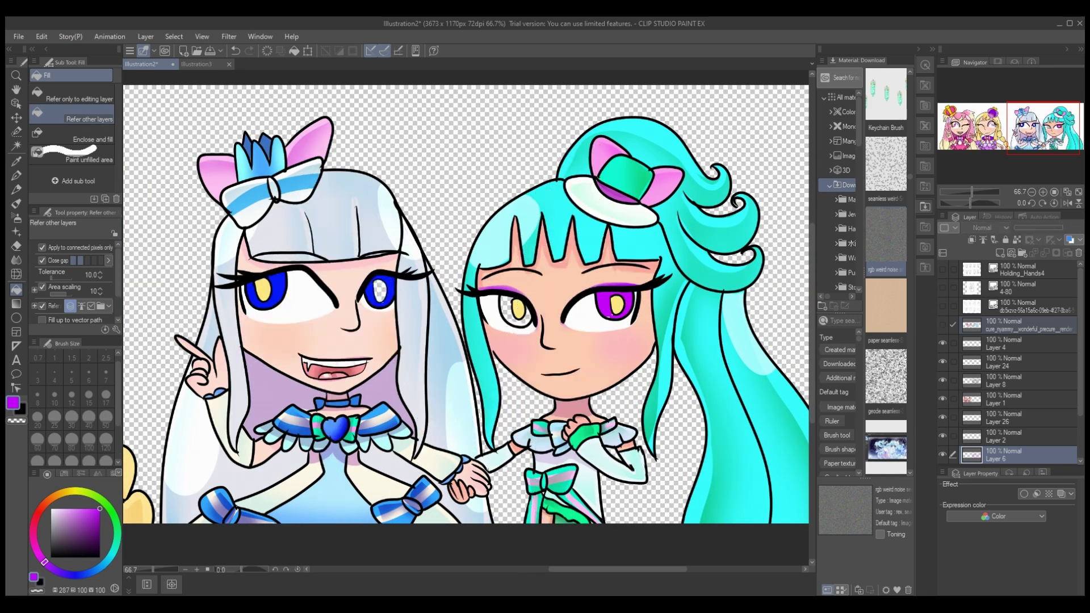
left_click(516, 309)
key("p")
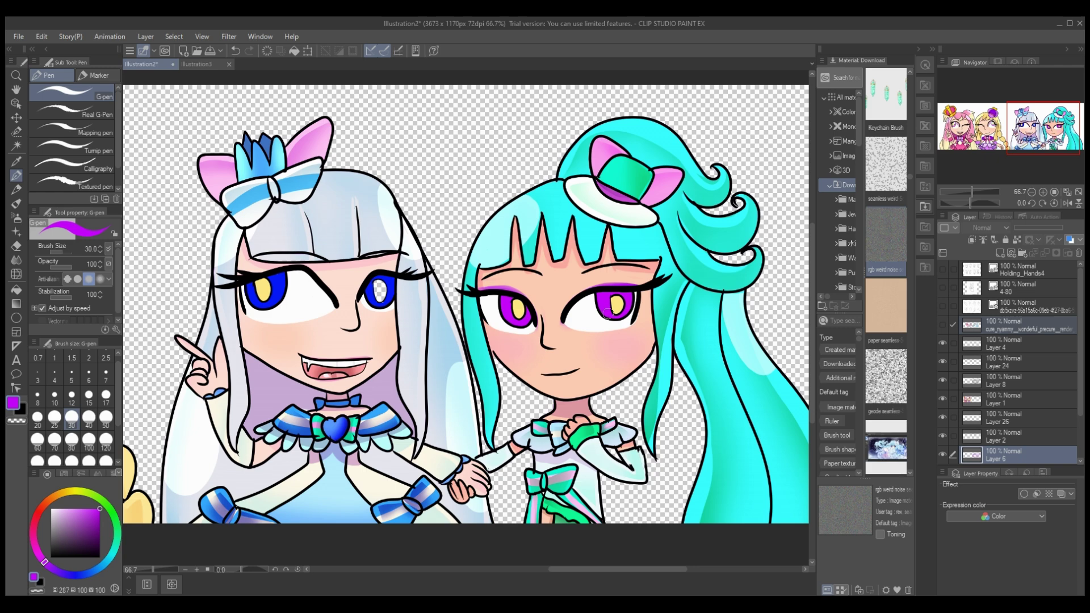
- Fill the silver-haired girl's remaining uncolored pupil with the same yellow on Layer 2
scroll(1017, 363, "down", 3)
left_click(1004, 419)
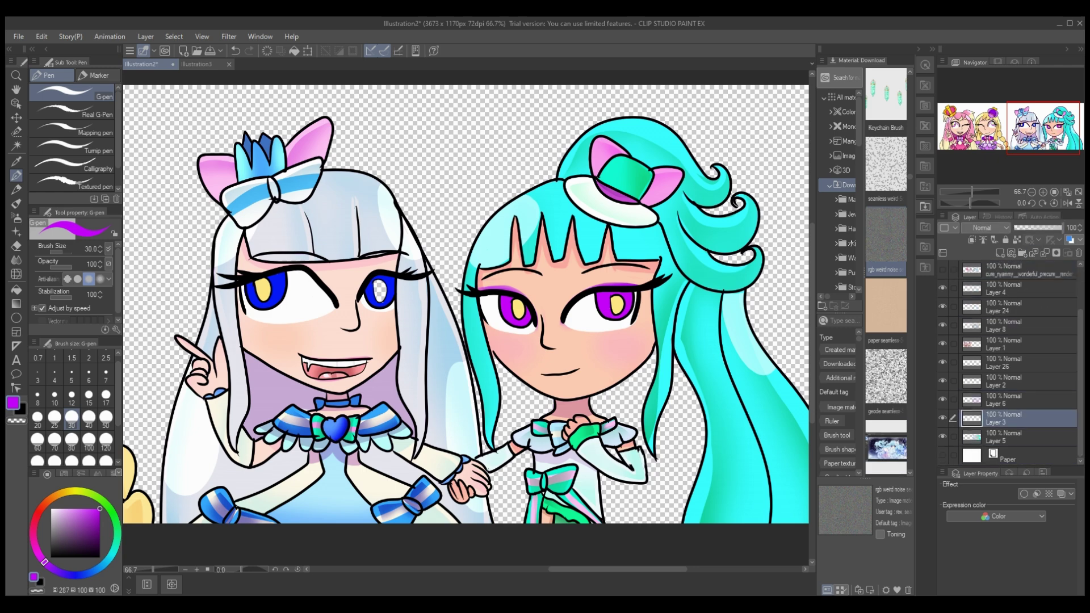
left_click_drag(1004, 381, 1003, 406)
key("ctrl+z")
key("g")
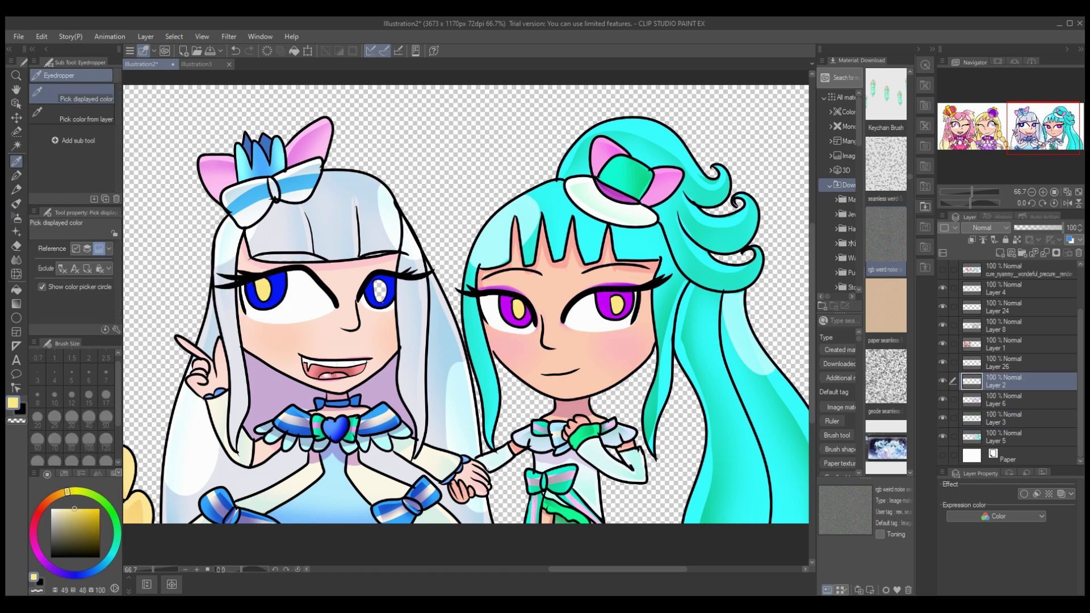
- Paint the lower half of the silver-haired girl's irises mint green with the G-pen on a clipped layer above Layer 6
key("ctrl+z")
key("ctrl+z")
key("ctrl+z")
key("ctrl+z")
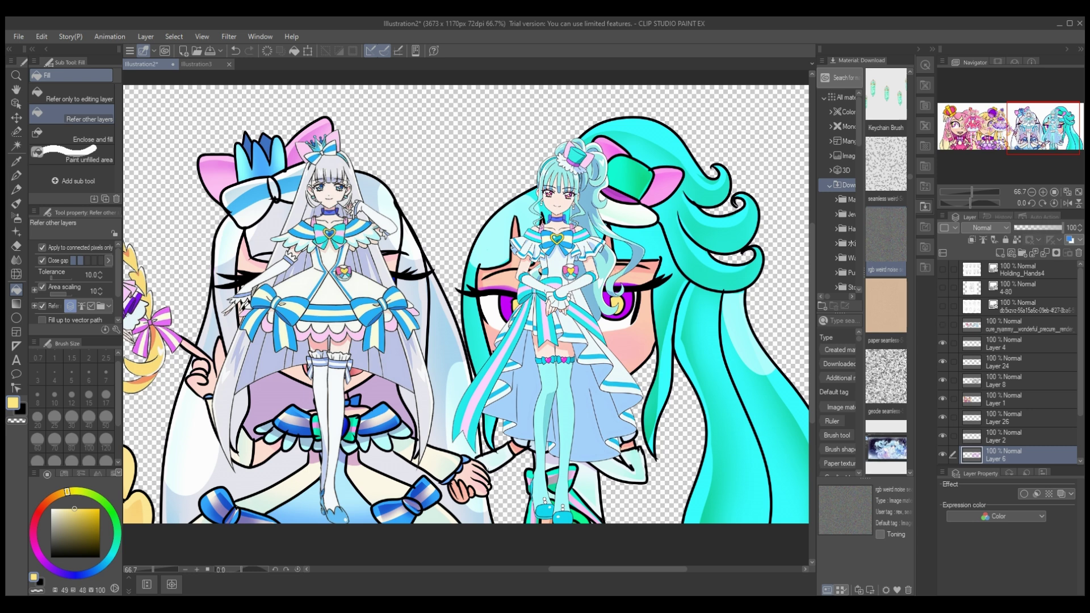
key("ctrl+y")
key("ctrl+y")
key("p")
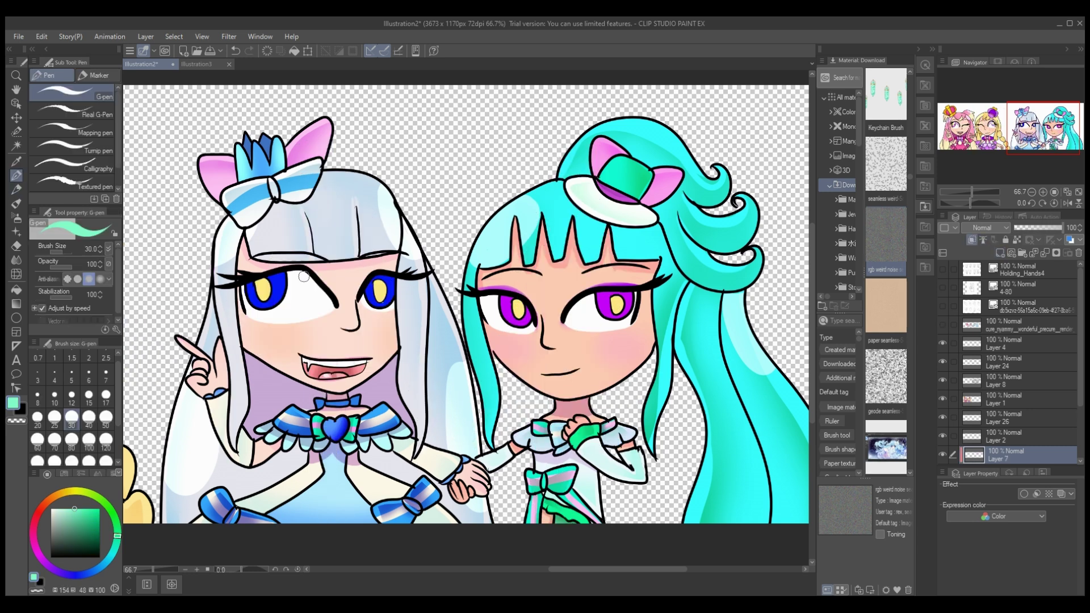
mouse_move(253, 308)
left_mouse_down()
mouse_move(280, 307)
mouse_move(281, 297)
left_mouse_up()
left_click_drag(369, 300, 393, 302)
- Paint the lower half of the cyan-haired girl's irises golden orange, sampled from the blonde girl's braid
left_click_drag(493, 323, 527, 321)
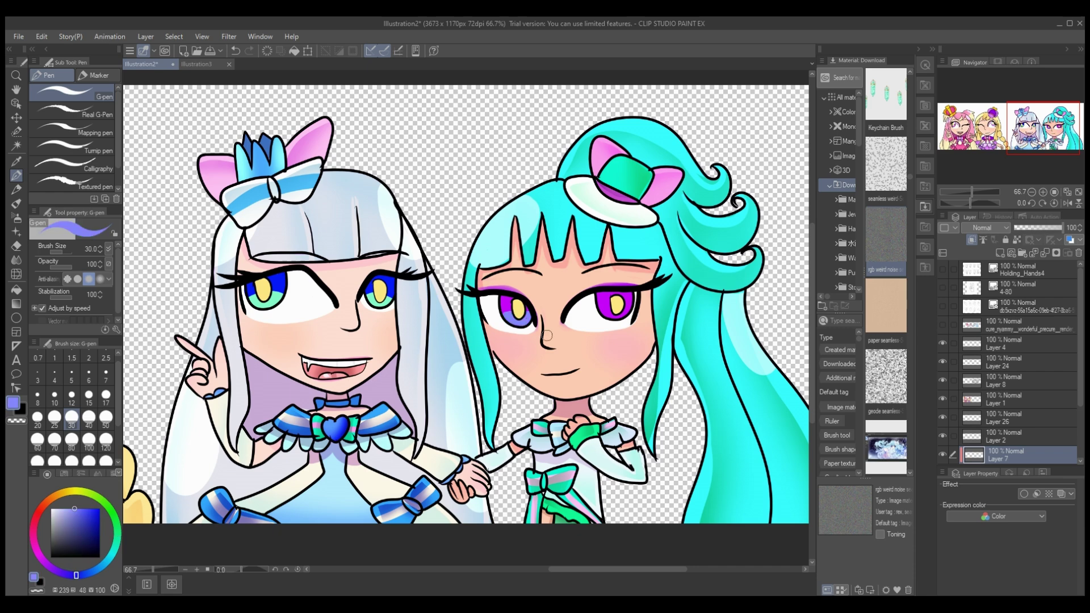
mouse_move(397, 340)
left_mouse_down()
mouse_move(568, 340)
mouse_move(441, 343)
left_mouse_up()
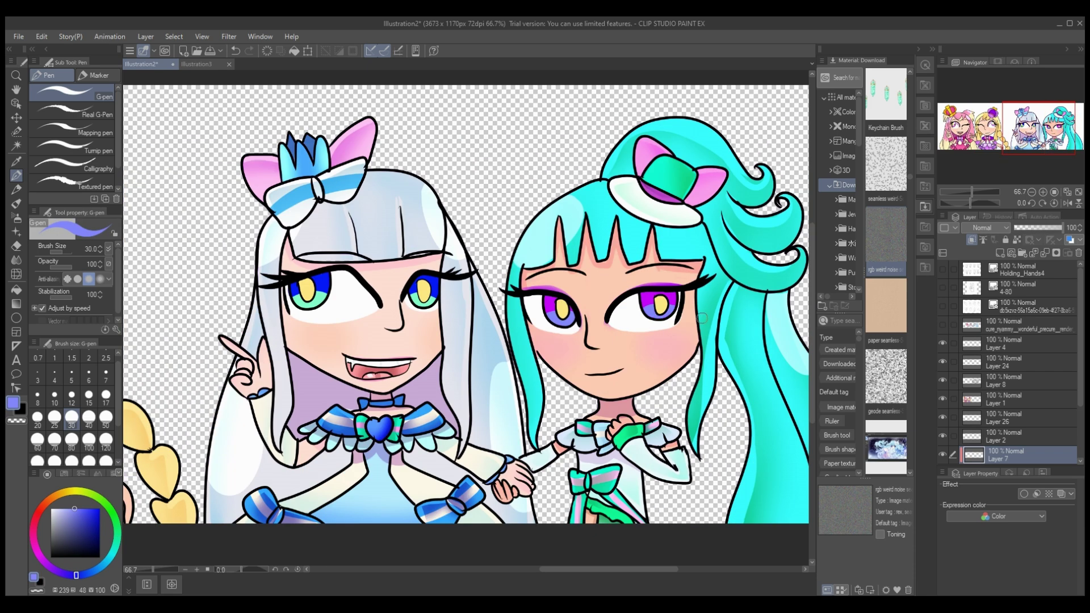
left_click(151, 449, "alt")
left_click_drag(539, 321, 586, 323)
left_click_drag(645, 312, 674, 306)
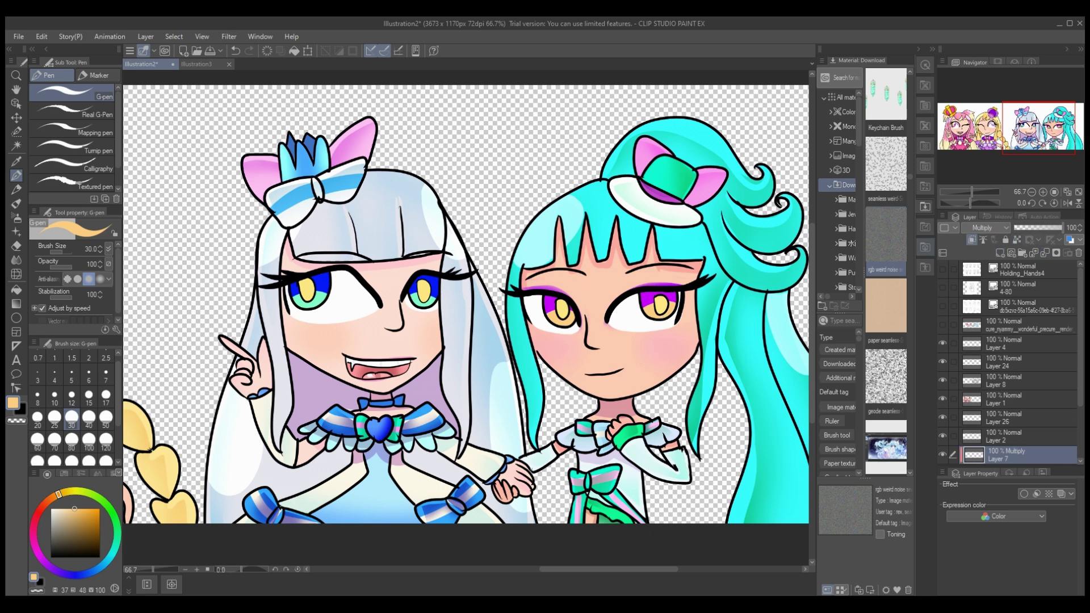
- Shade the upper irises with the soft airbrush at size 120, using dark navy for the silver-haired girl and dark purple for the cyan-haired girl
scroll(982, 228, "down", 2)
left_click(658, 296, "alt")
key("b")
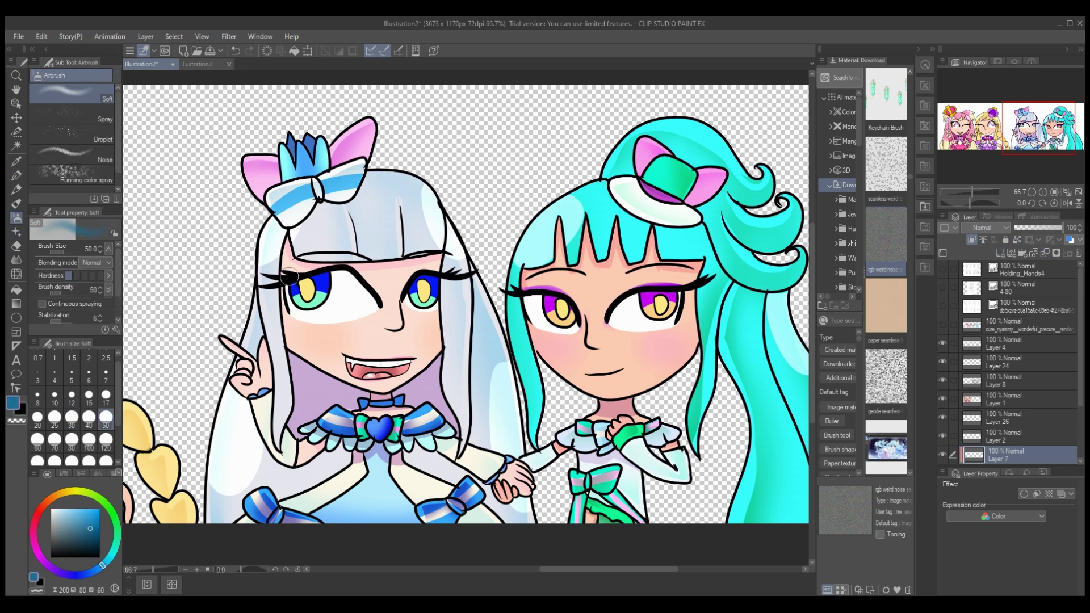
left_click(96, 534)
left_click(106, 439)
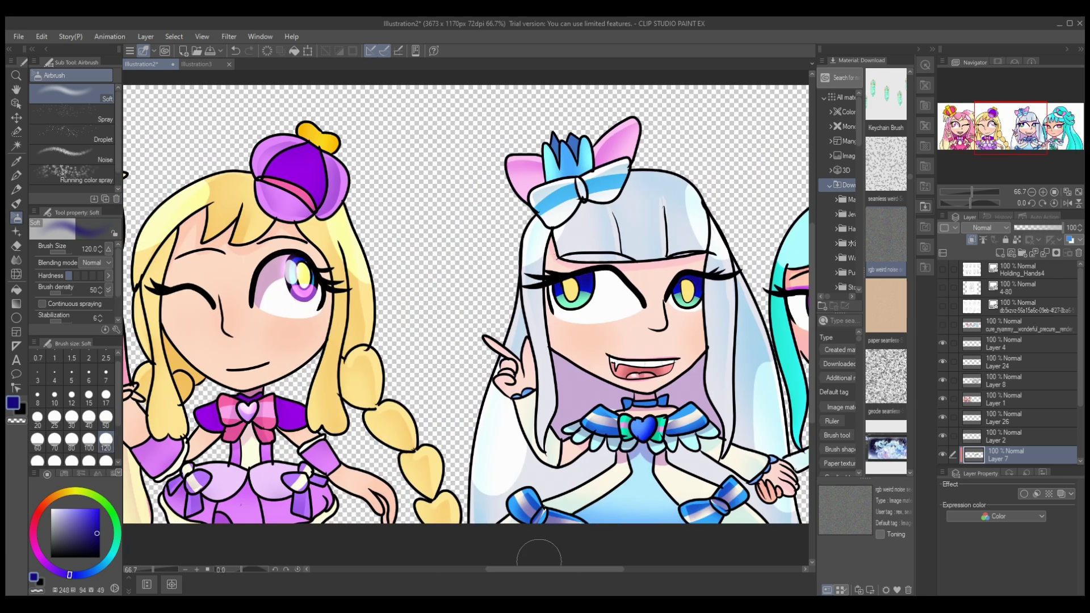
scroll(466, 307, "right", 5)
left_click(45, 563)
key("e")
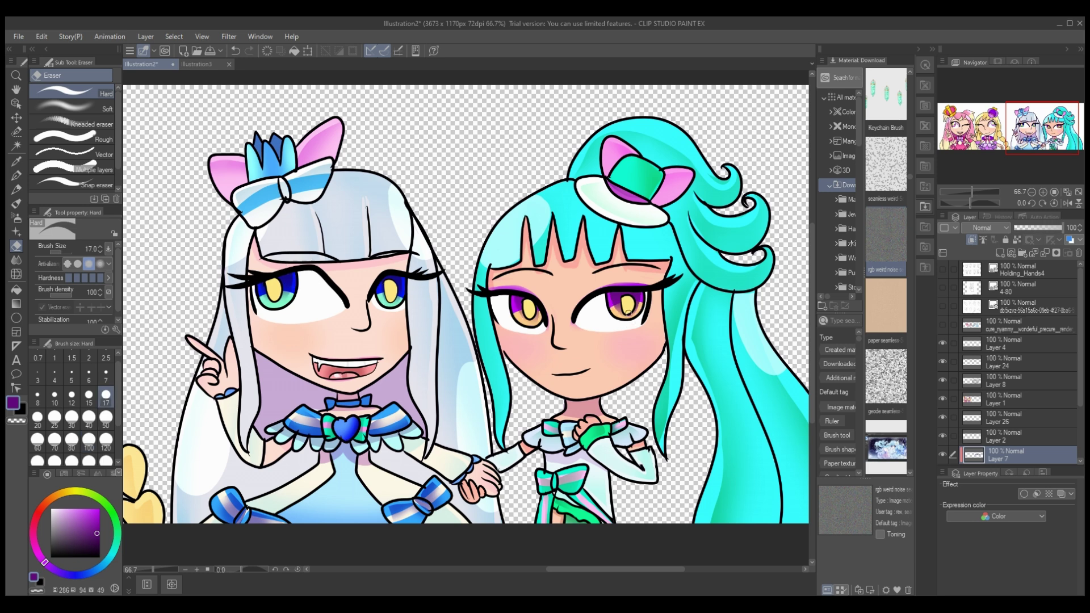
- Airbrush purple over the silver-haired girl's upper irises, lower the clipped layer to 63% opacity and merge the iris layers into Layer 3
key("b")
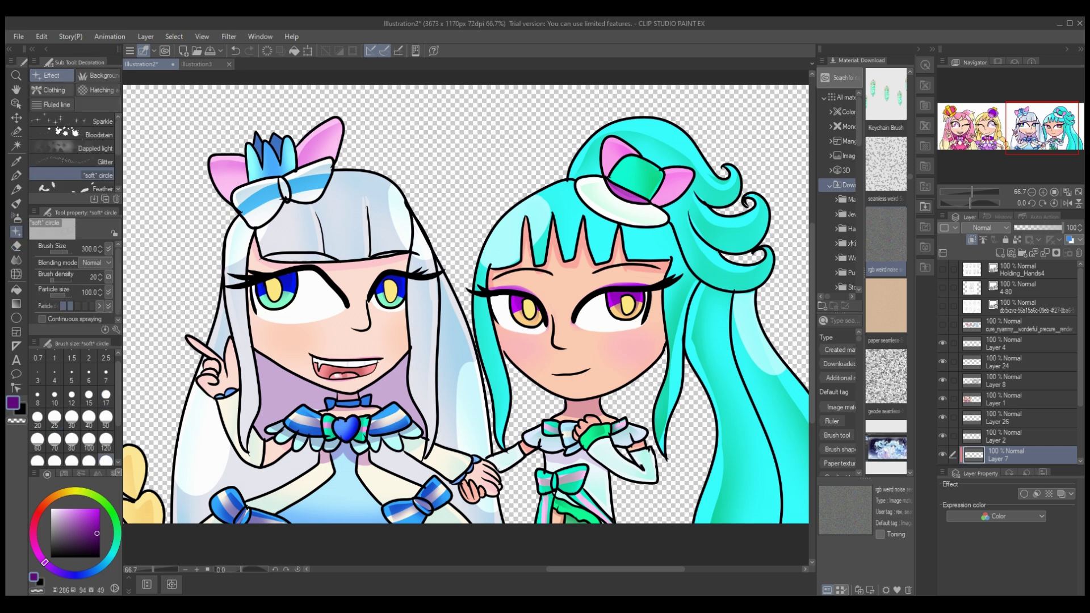
left_click(105, 417)
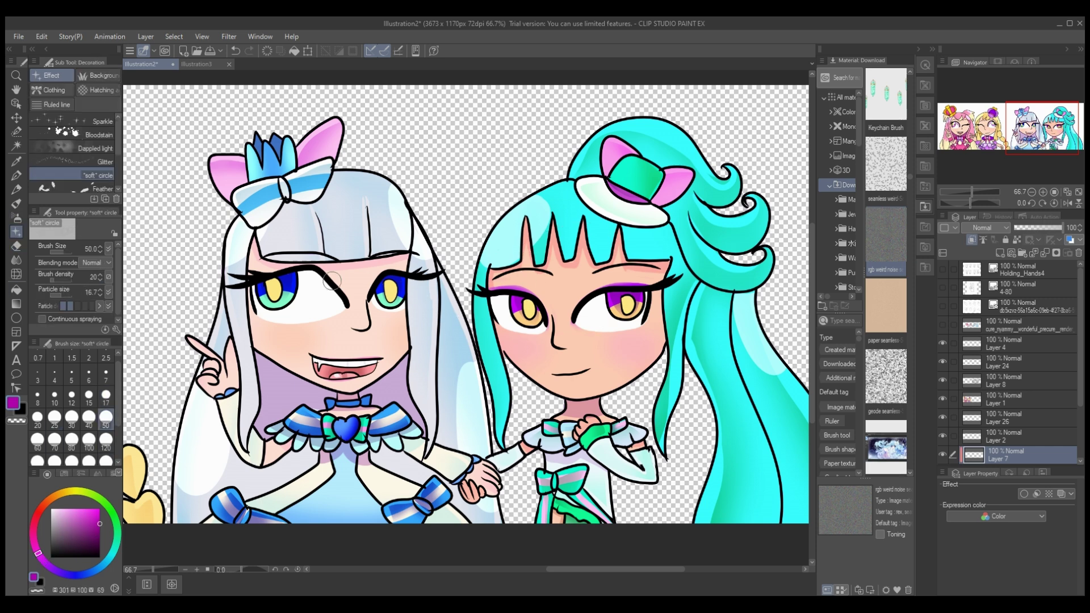
key("b")
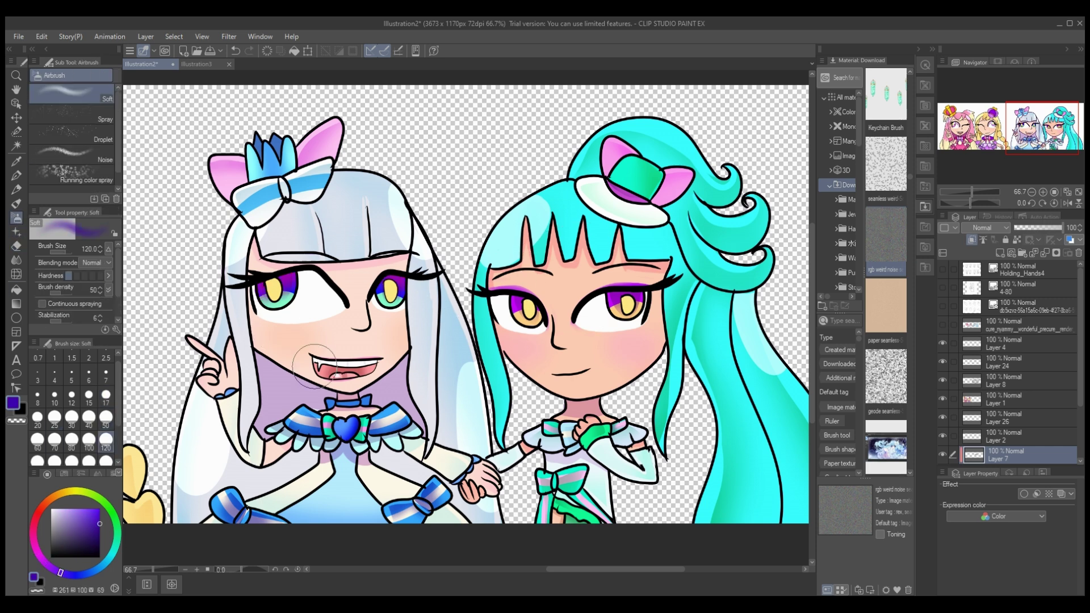
left_click(1045, 227)
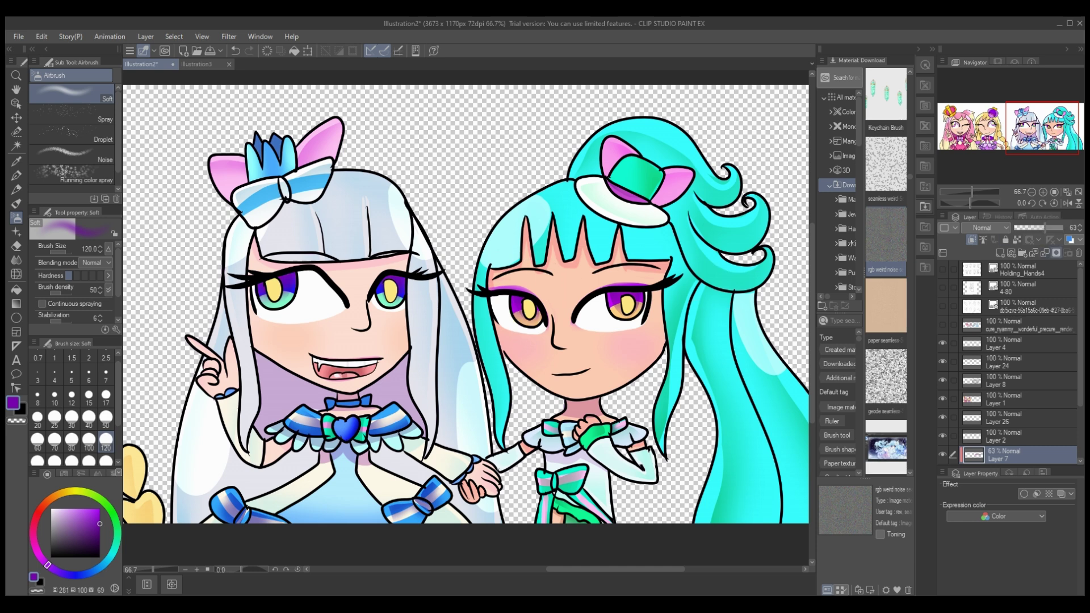
left_click(1045, 253)
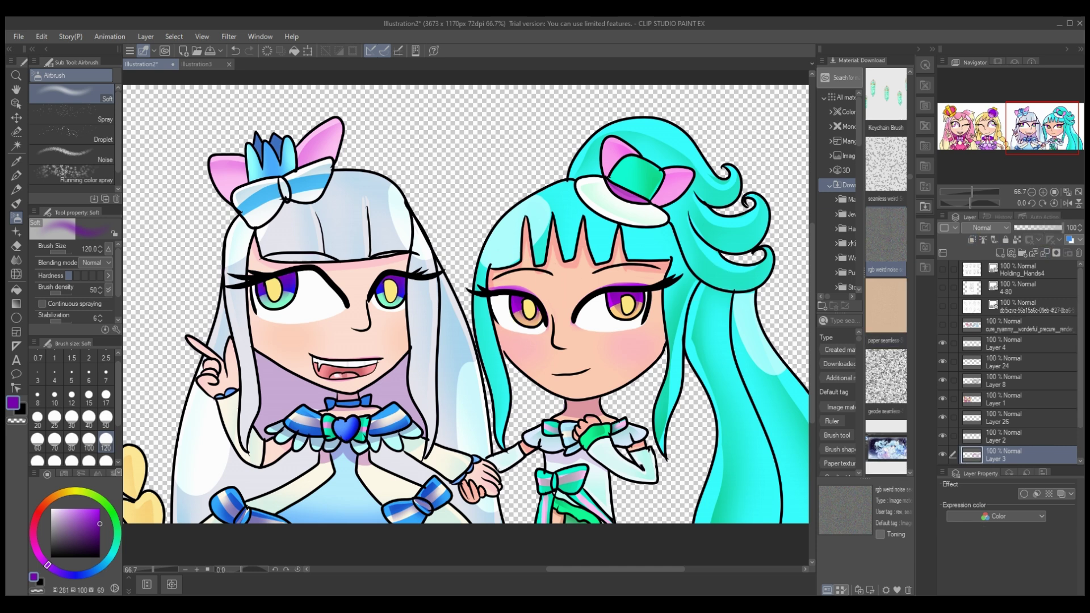
- Shade both girls' eye whites with purple on a clipped Multiply layer using the G-pen, reduce its opacity and merge it into Layer 3
key("Delete")
key("ctrl+shift+n")
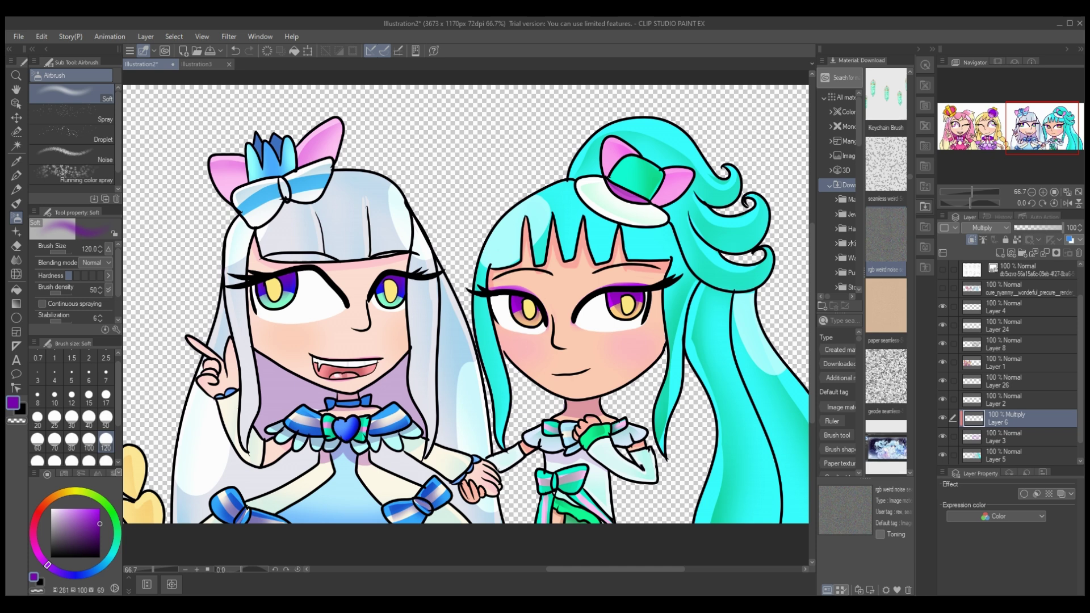
left_click(528, 316, "alt")
key("p")
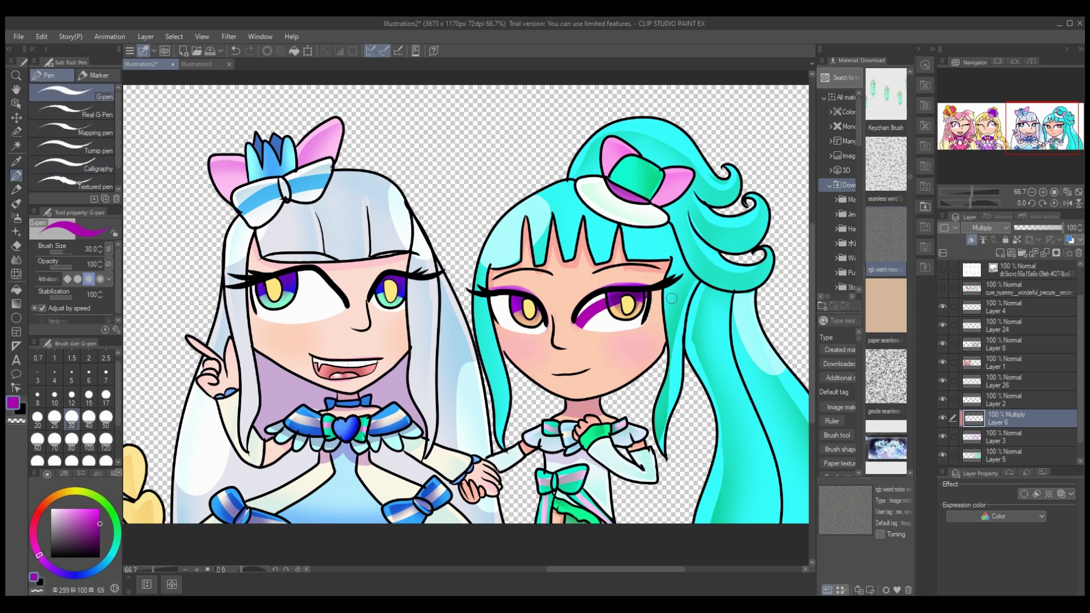
mouse_move(345, 306)
left_mouse_down()
mouse_move(249, 291)
mouse_move(433, 284)
left_mouse_up()
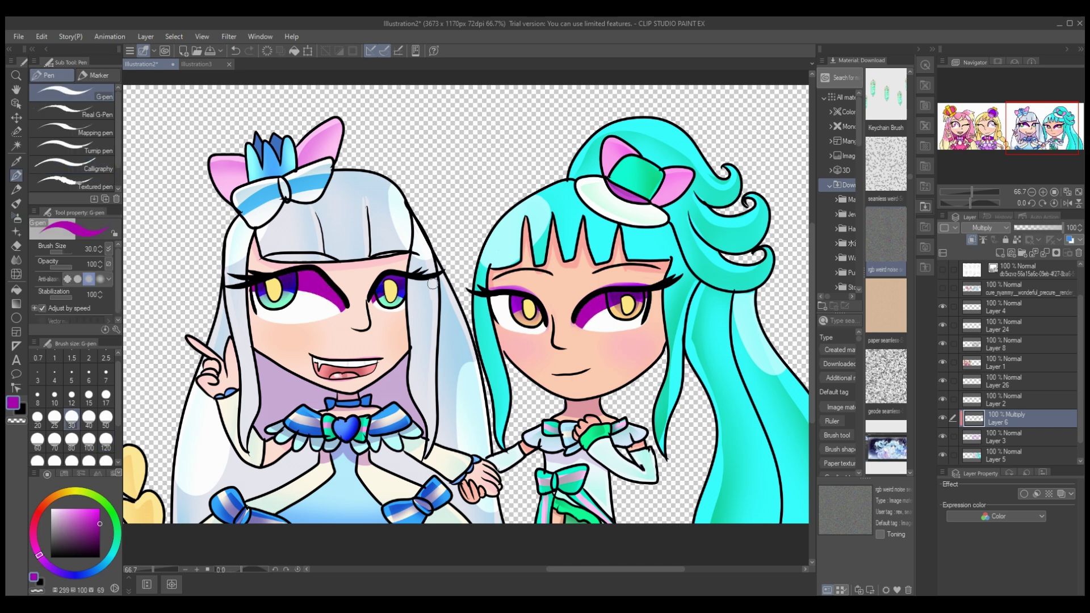
key("ctrl+z")
key("ctrl+z")
key("ctrl+z")
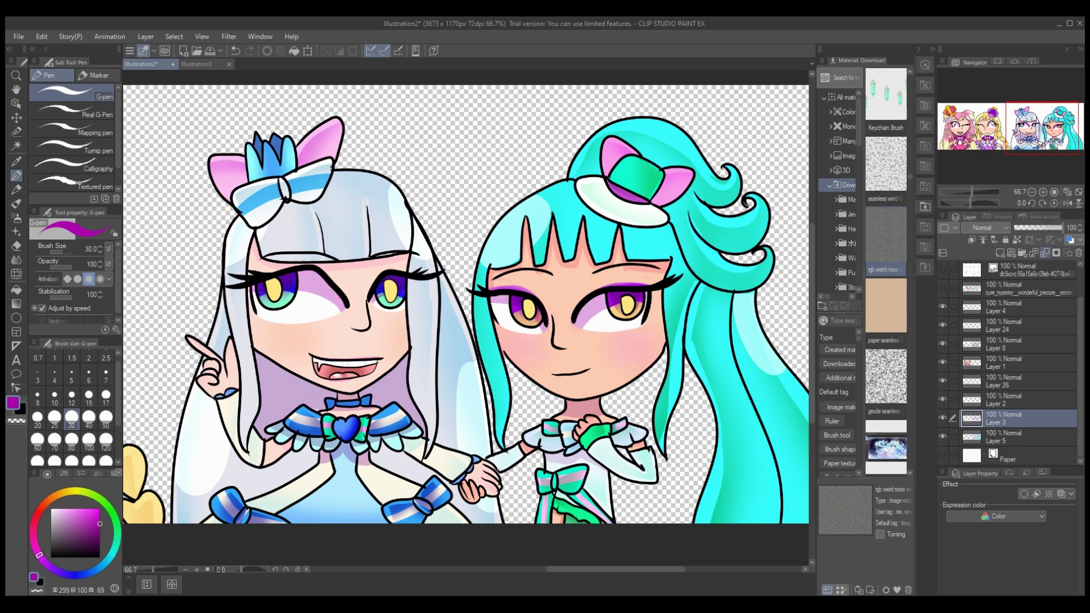
- Merge the line art and color layers into Layer 5, and create a new Add (Glow) layer above it
key("ctrl+z")
key("ctrl+z")
key("ctrl+z")
key("ctrl+z")
key("ctrl+z")
key("ctrl+z")
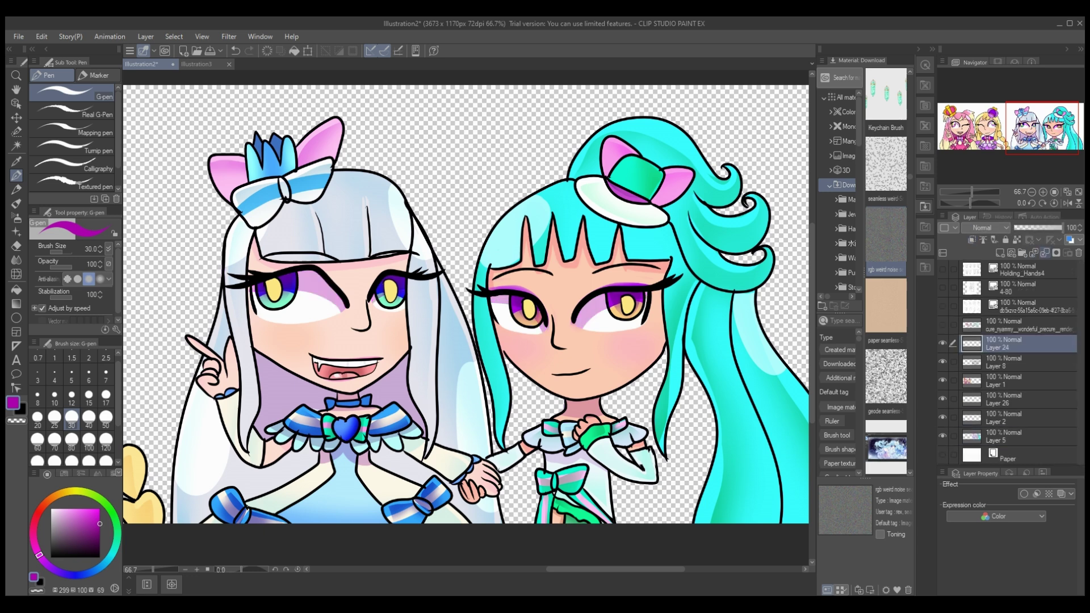
key("ctrl+y")
key("ctrl+y")
key("ctrl+y")
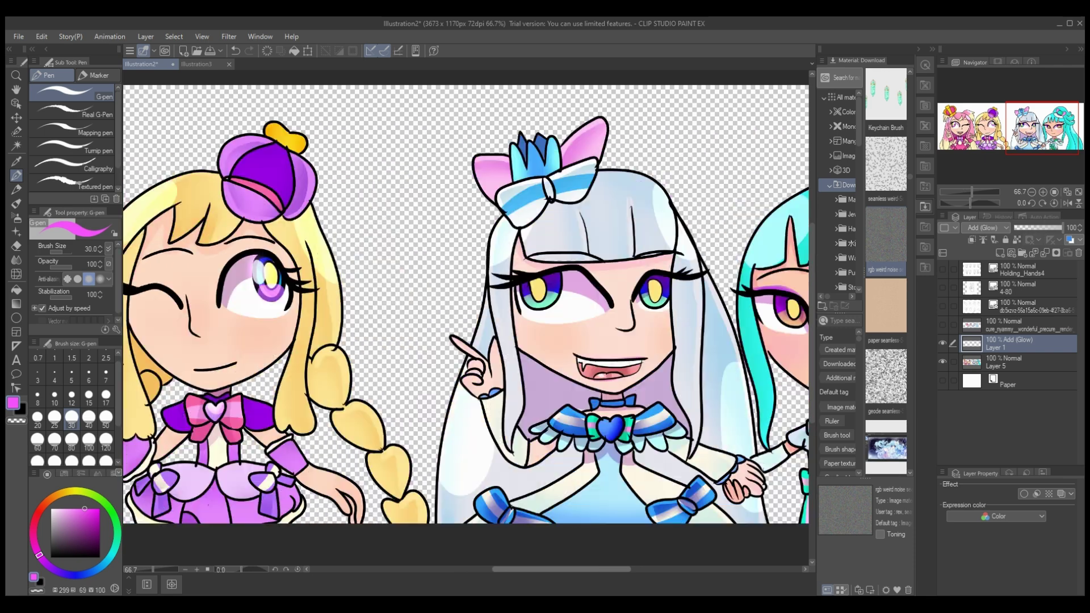
- Draw glowing pink rings on the lower irises of both girls with the G-pen at size 30 on the Add (Glow) layer
scroll(465, 307, "right", 3)
left_click_drag(434, 297, 465, 307)
left_click_drag(562, 309, 608, 318)
scroll(583, 564, "right", 7)
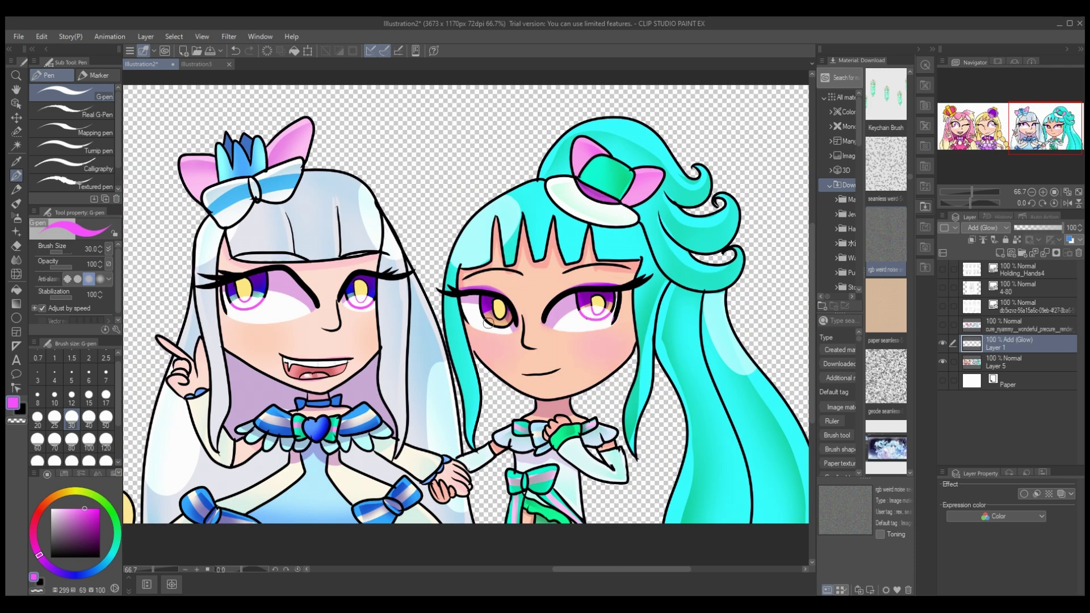
left_click_drag(489, 323, 499, 320)
- Draw white eye highlights on both girls with the G-pen at size 17 on a new Add (Glow) layer, and lower it to 57% opacity
left_click(1011, 253)
left_click(51, 510)
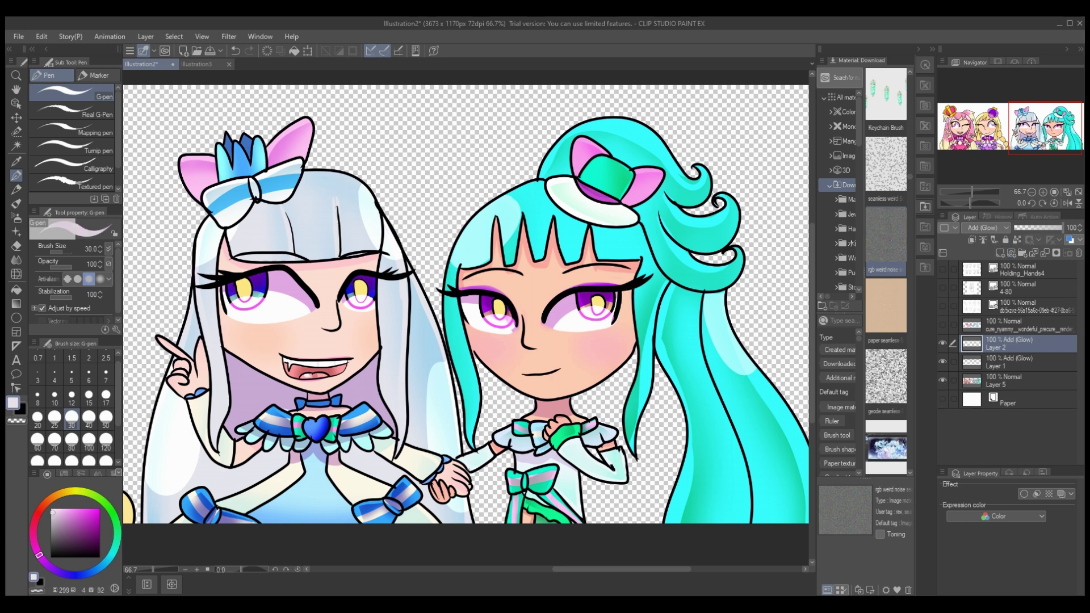
left_click(106, 394)
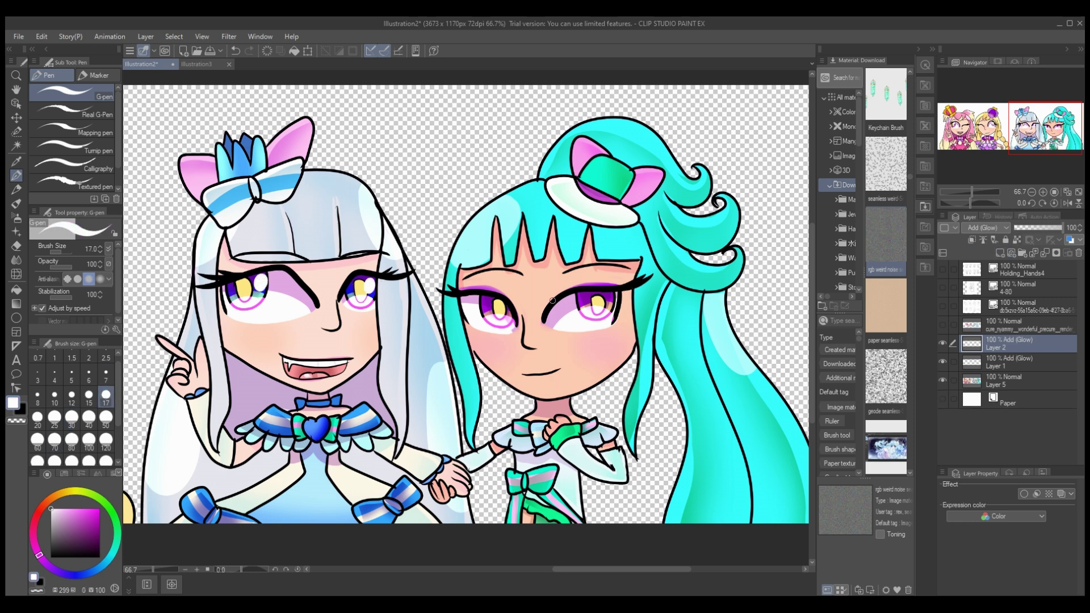
scroll(582, 302, "left", 6)
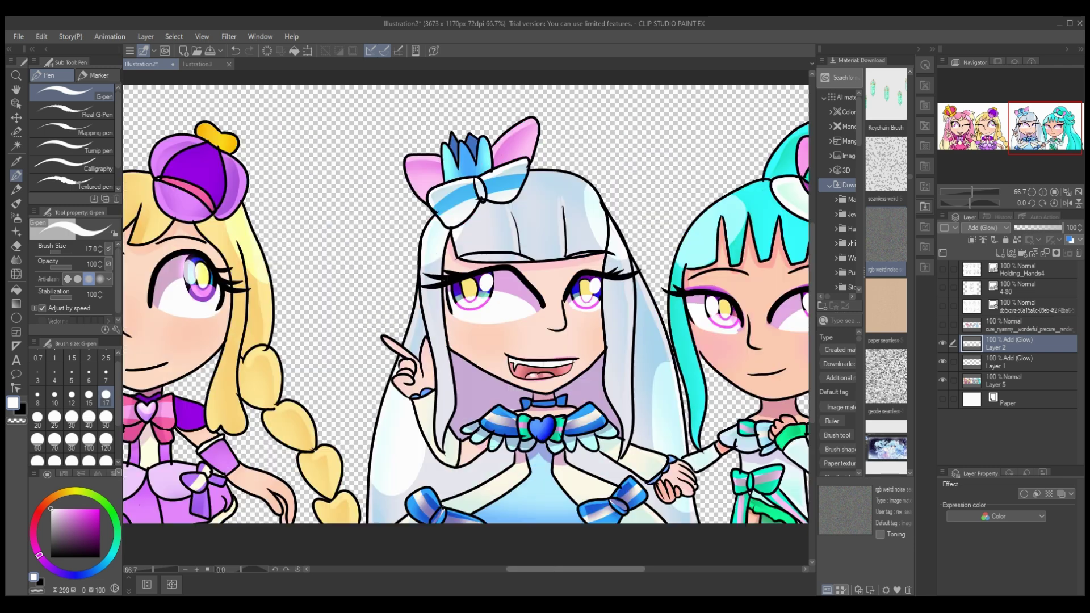
scroll(582, 303, "right", 7)
left_click_drag(1061, 227, 1035, 227)
- Airbrush soft white glows onto both girls' eyes on a new Add (Glow) layer above Layer 1, set to 55% opacity
left_click(1011, 363)
key("ctrl+shift+n")
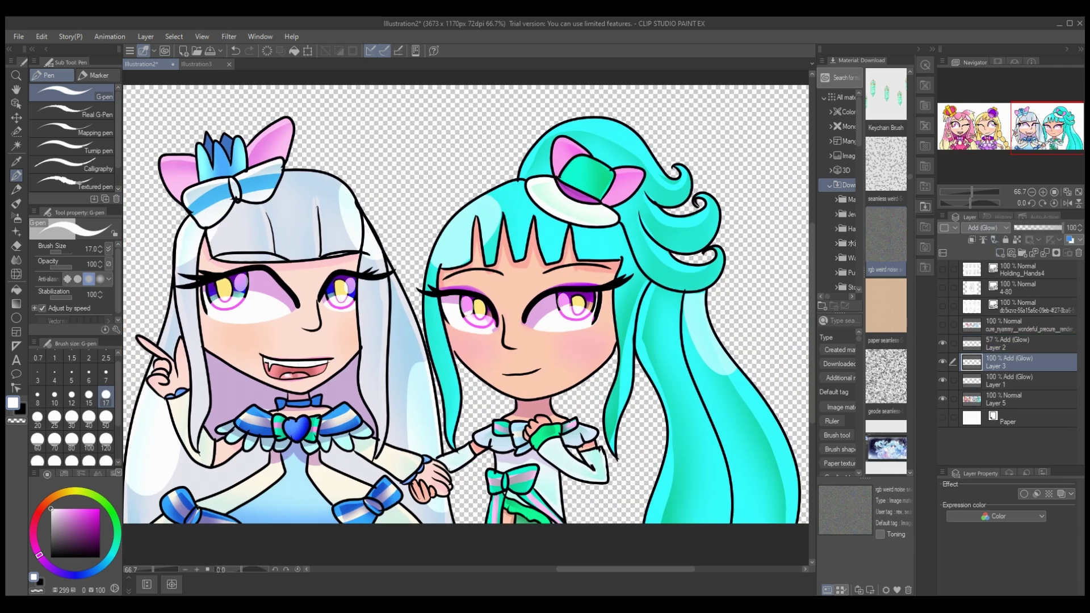
key("b")
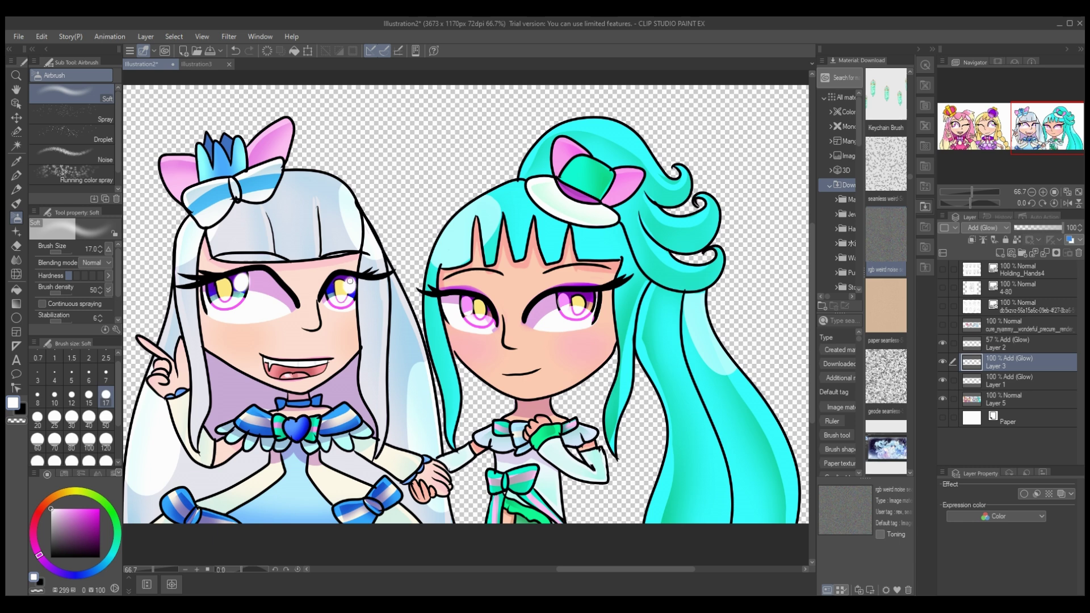
key("bracketright")
key("bracketright")
left_click_drag(568, 300, 574, 292)
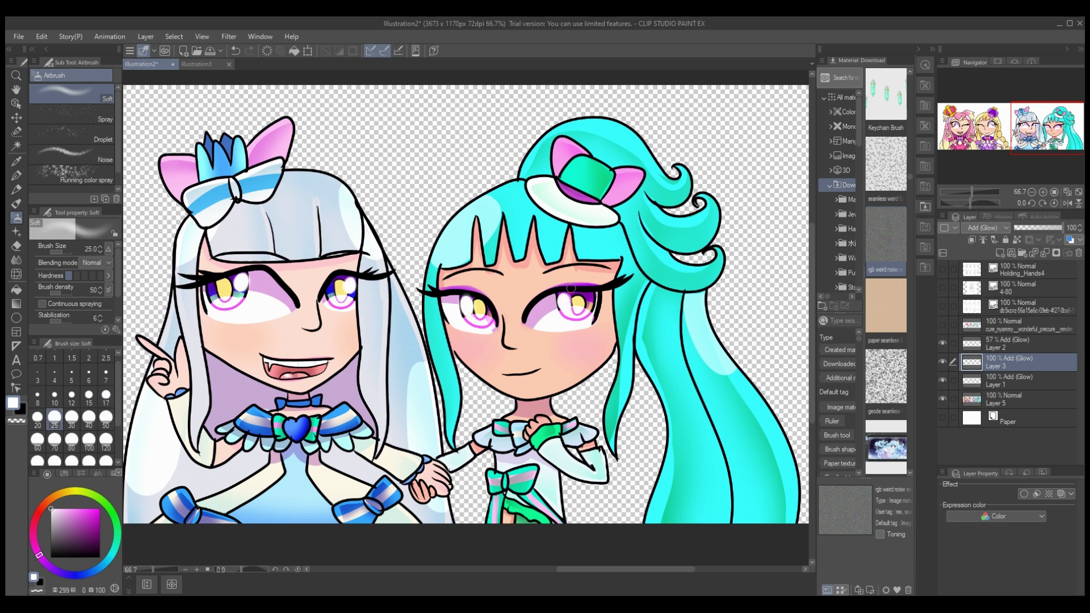
mouse_move(1062, 227)
left_mouse_down()
mouse_move(1030, 227)
mouse_move(1042, 227)
left_mouse_up()
key("bracketright")
key("bracketright")
key("bracketright")
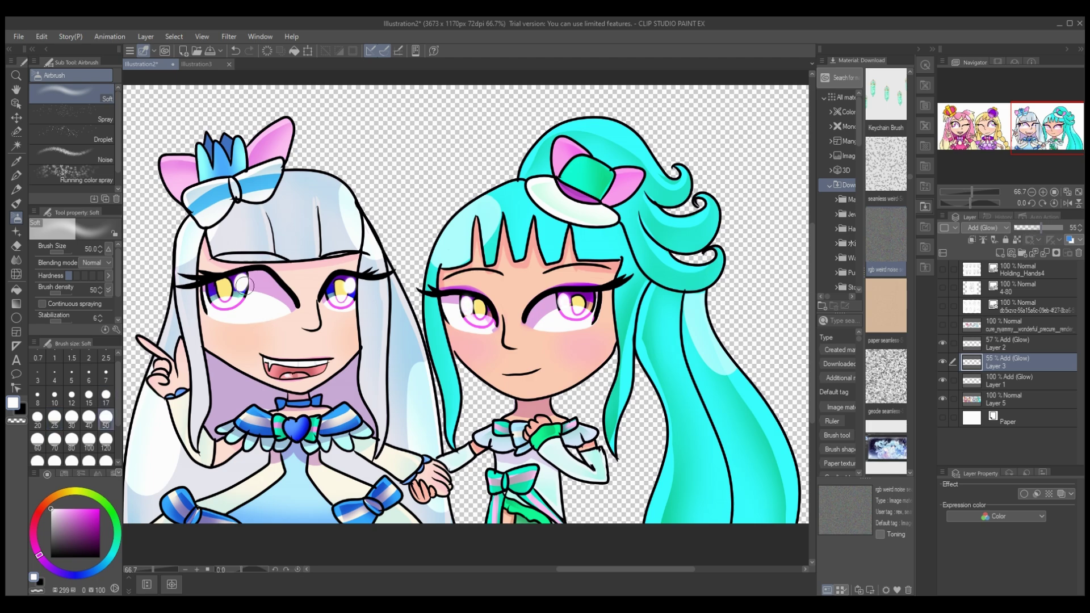